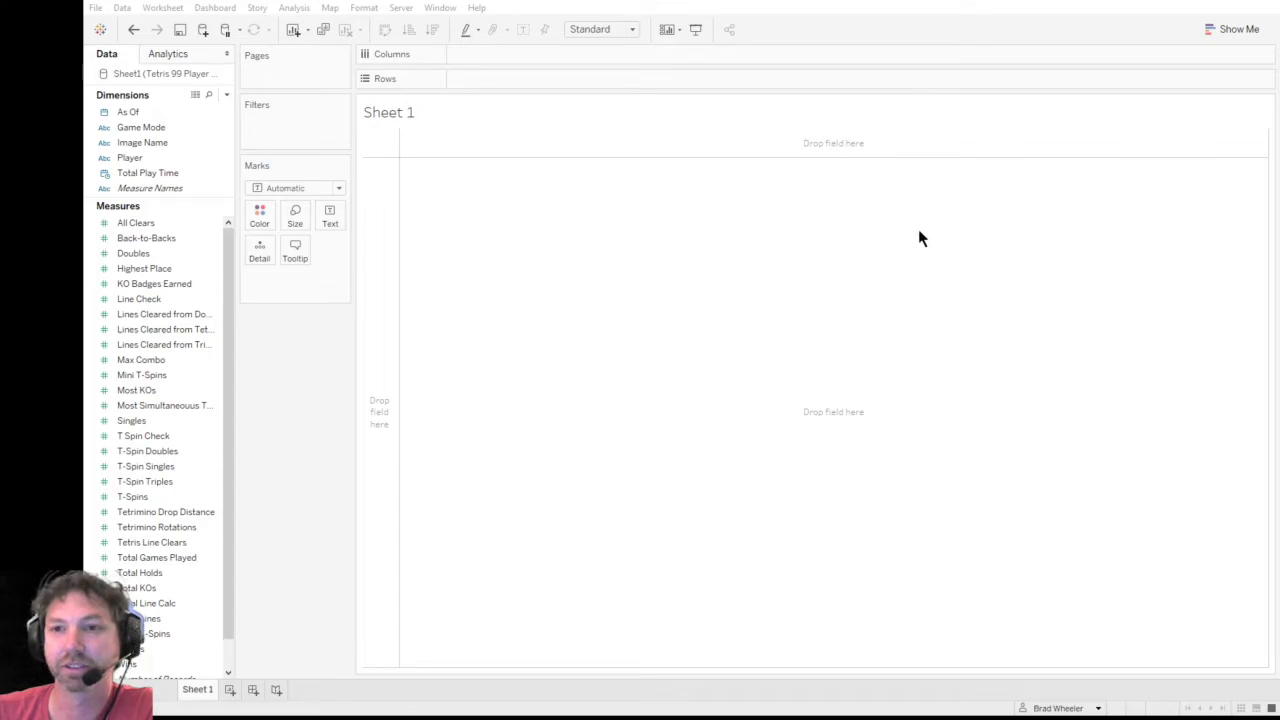
- List Player and Game Mode as rows on Sheet 1, with Game Mode placed ahead of Player
left_click(138, 128)
left_click_drag(134, 130, 366, 220)
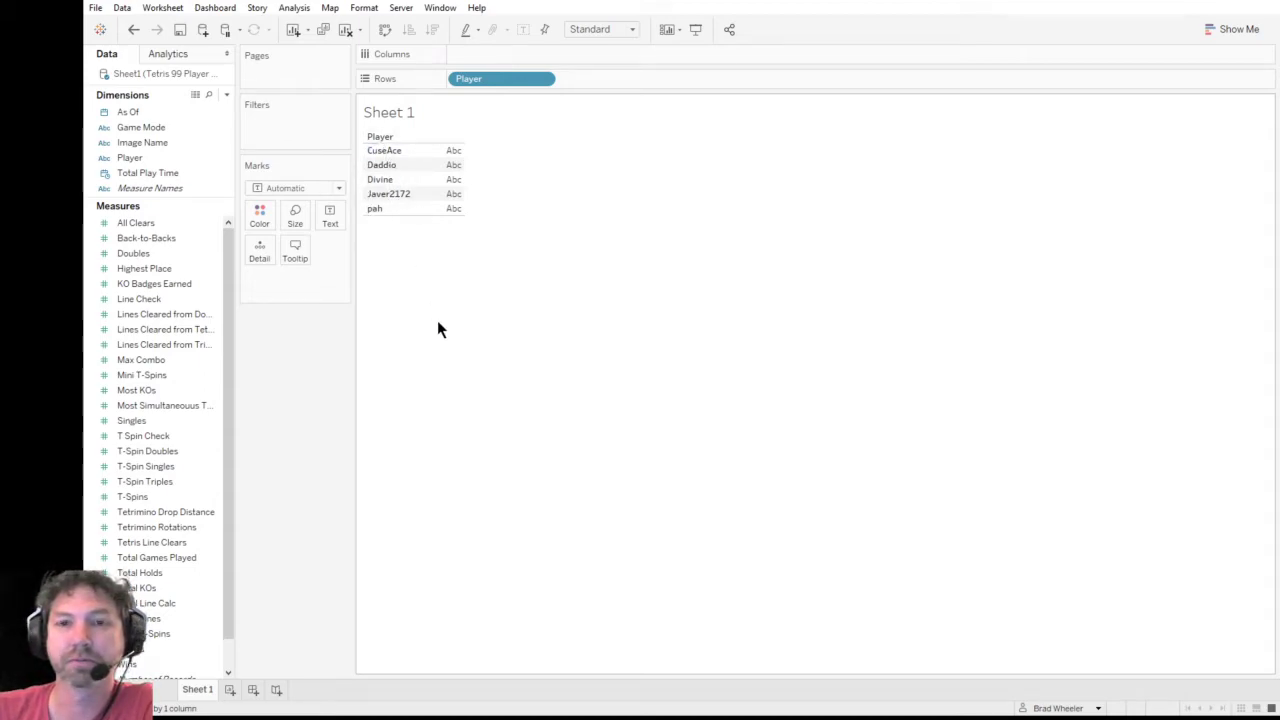
left_click_drag(140, 158, 422, 207)
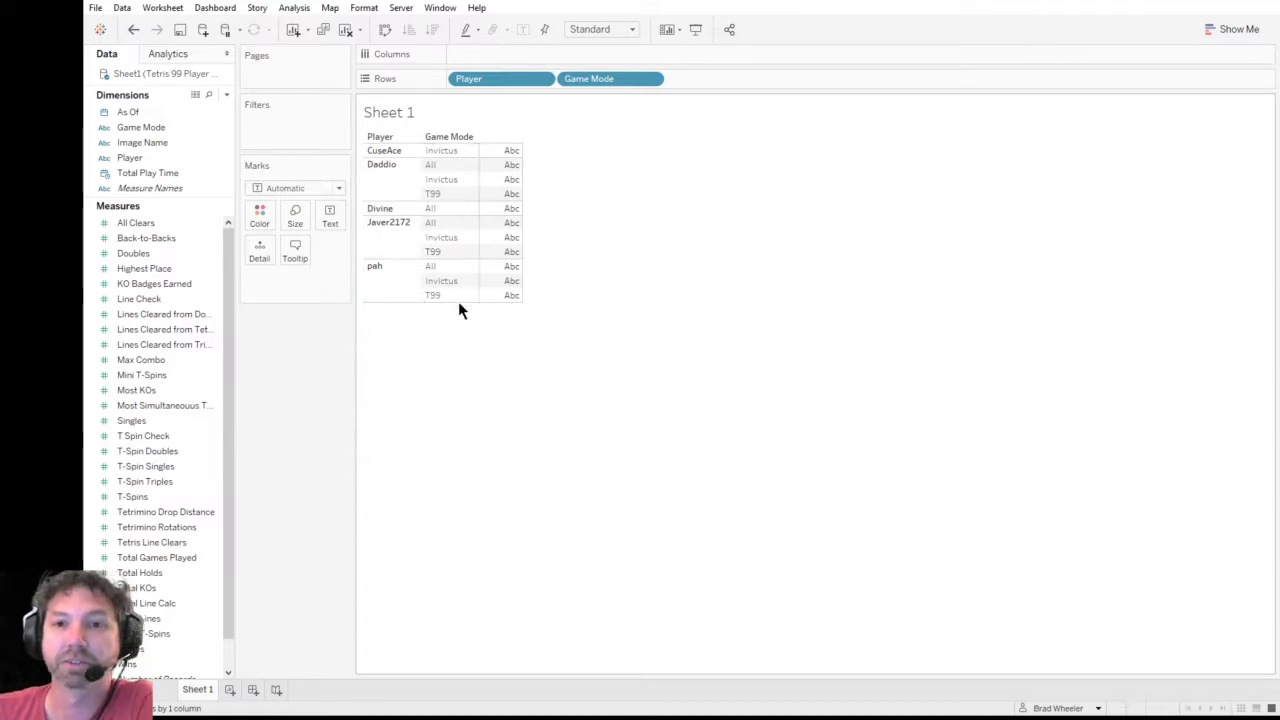
left_click_drag(490, 82, 753, 87)
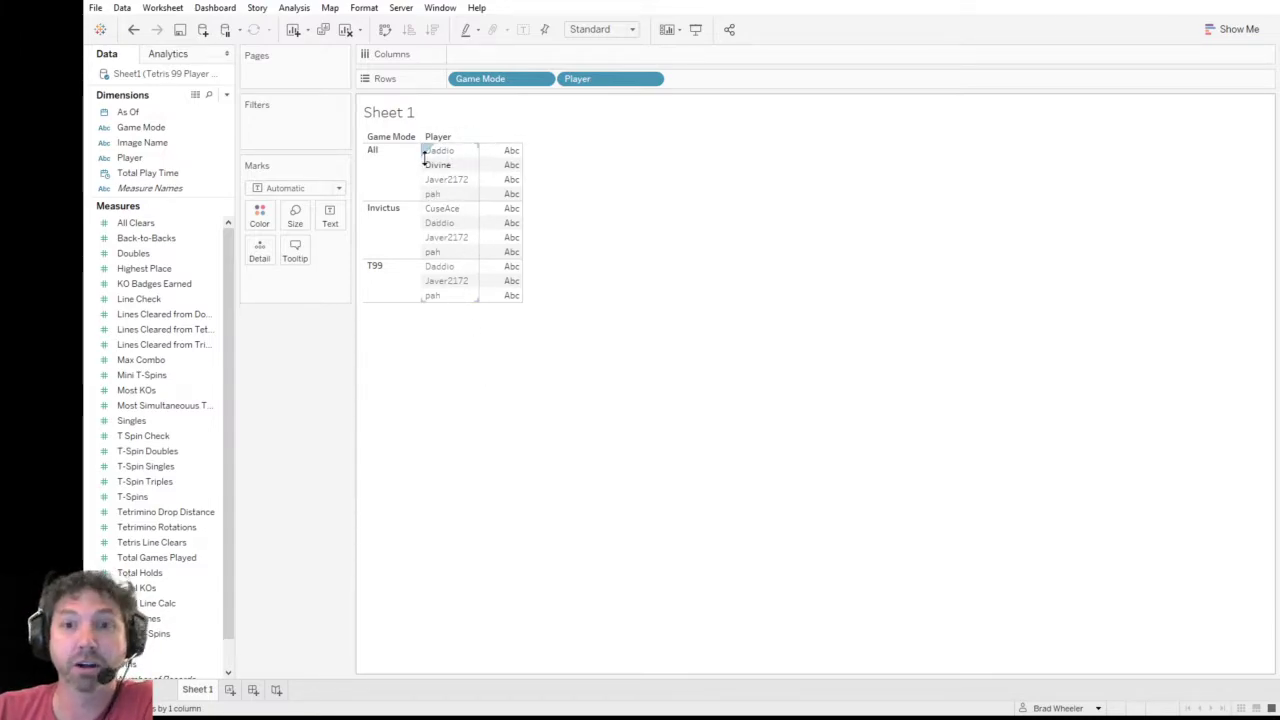
- Add a second worksheet and enlarge the Dimensions area above the Measures list
left_click(230, 690)
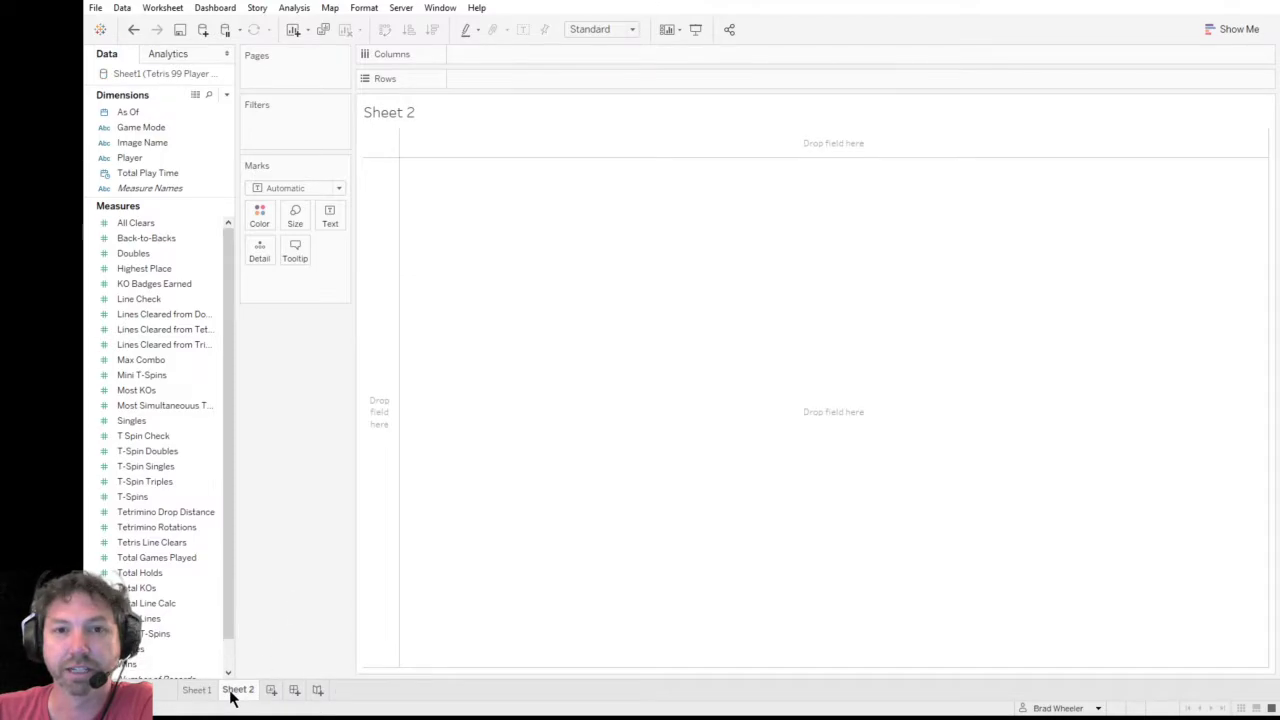
left_click(220, 329)
left_click(193, 192)
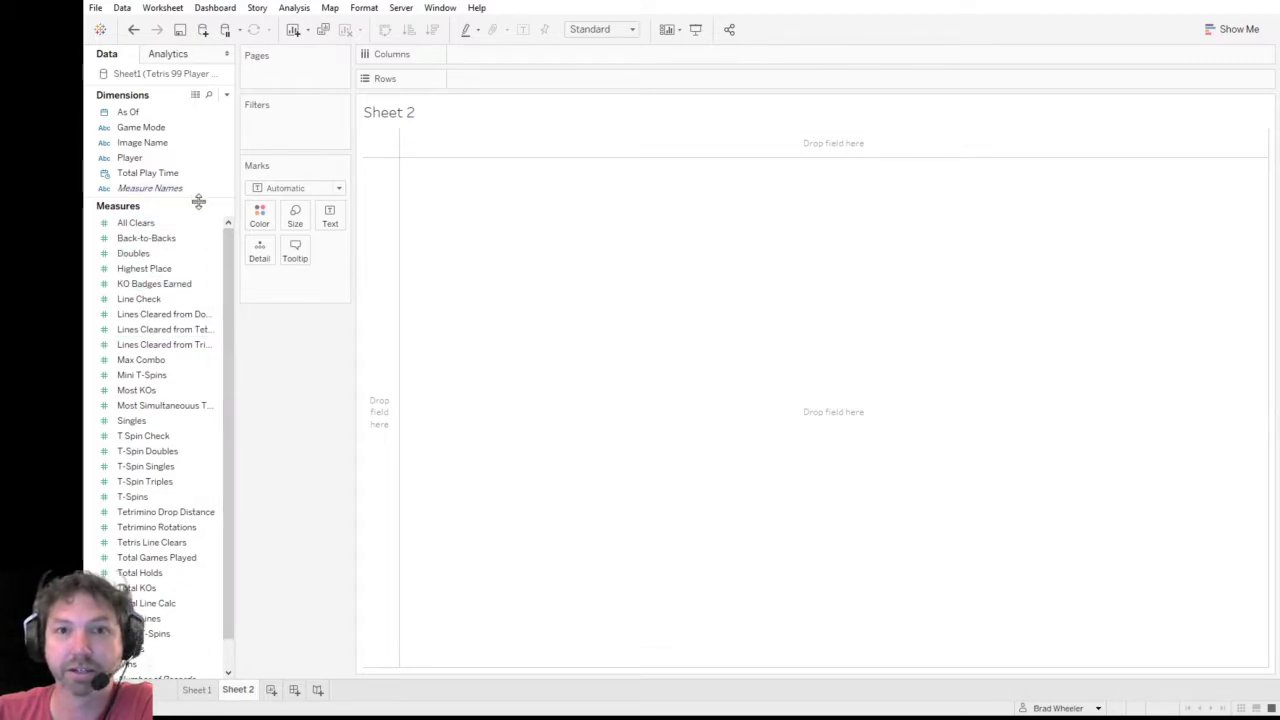
left_click_drag(197, 203, 204, 262)
left_click(192, 287)
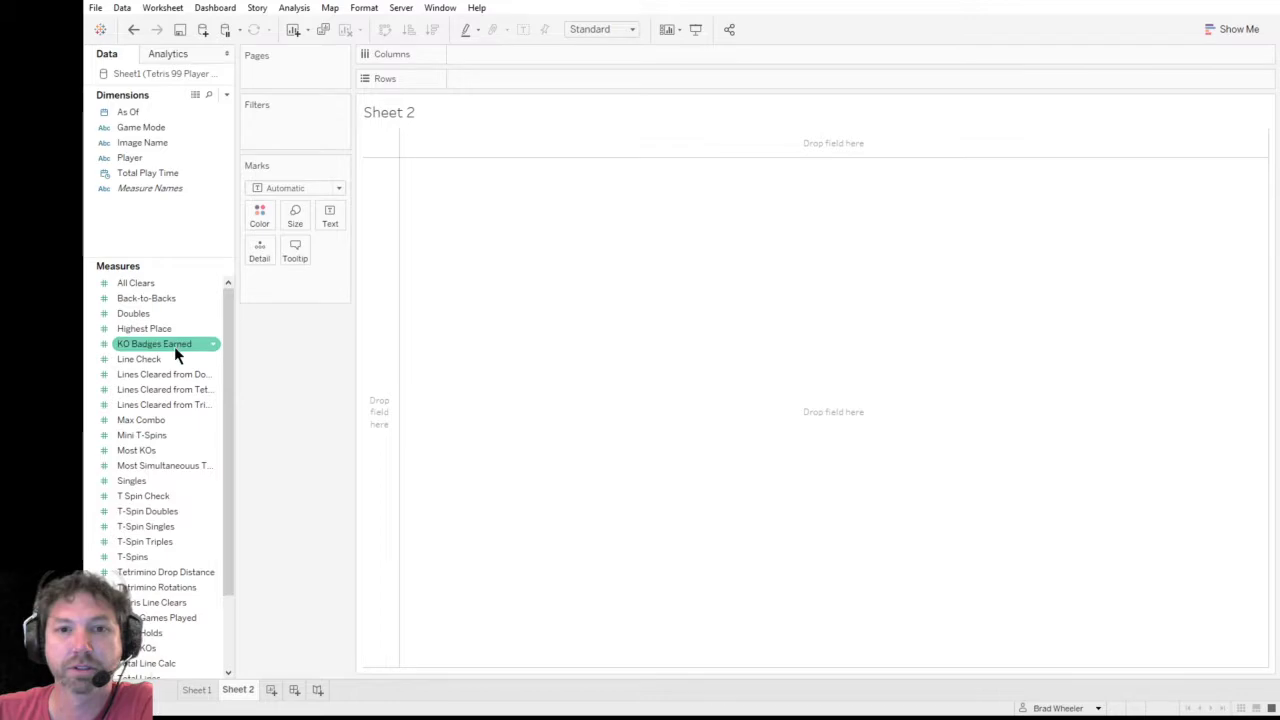
left_click_drag(180, 260, 183, 233)
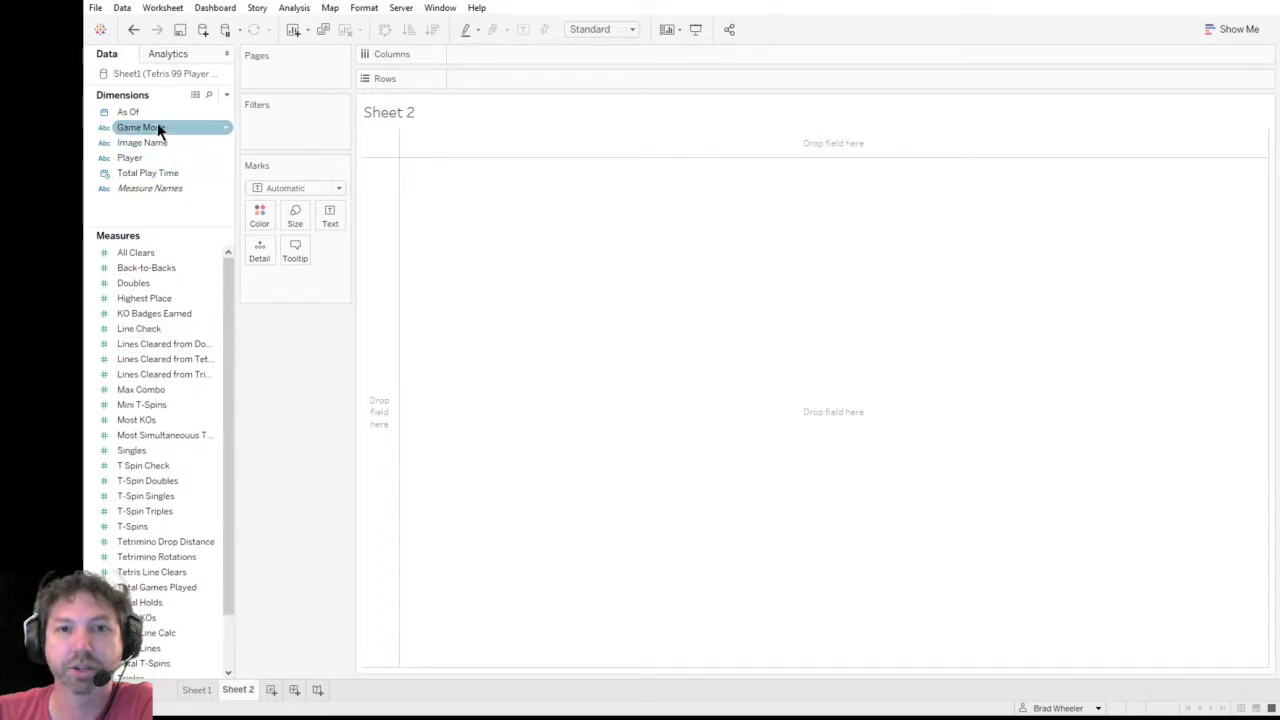
- List Player as rows on Sheet 2 and filter Game Mode to All
left_click_drag(162, 160, 390, 300)
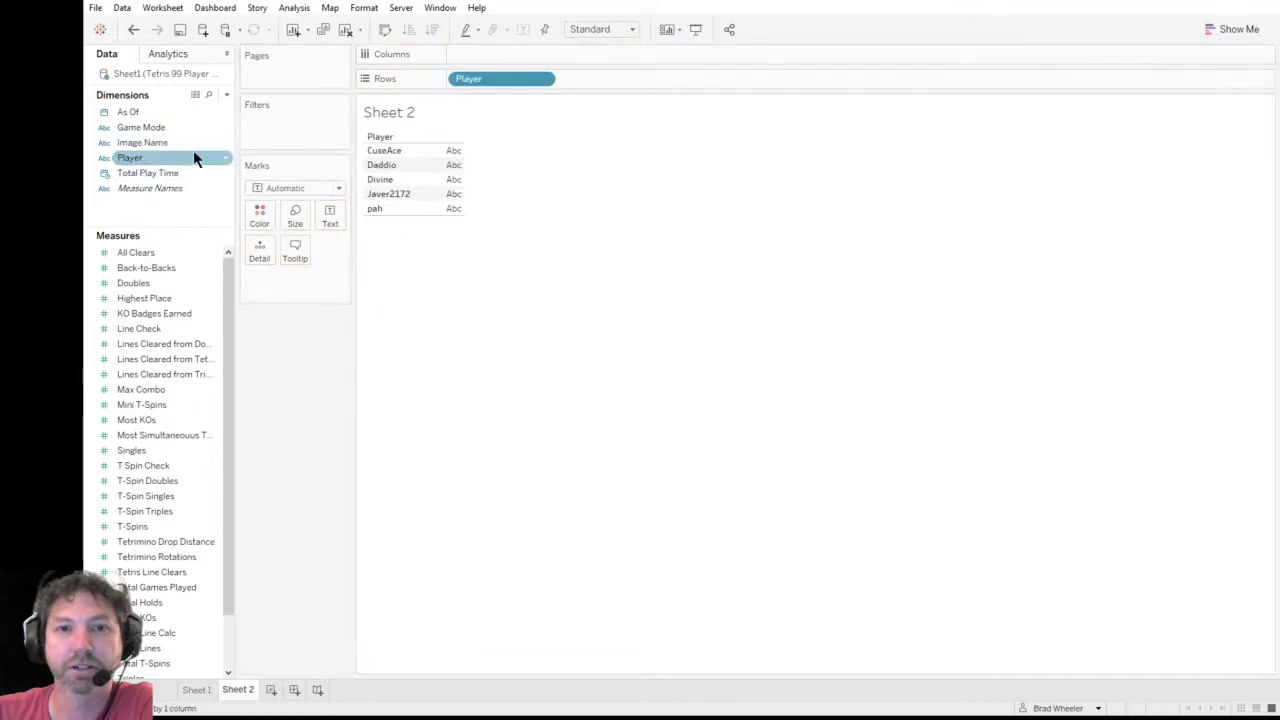
left_click_drag(162, 140, 280, 160)
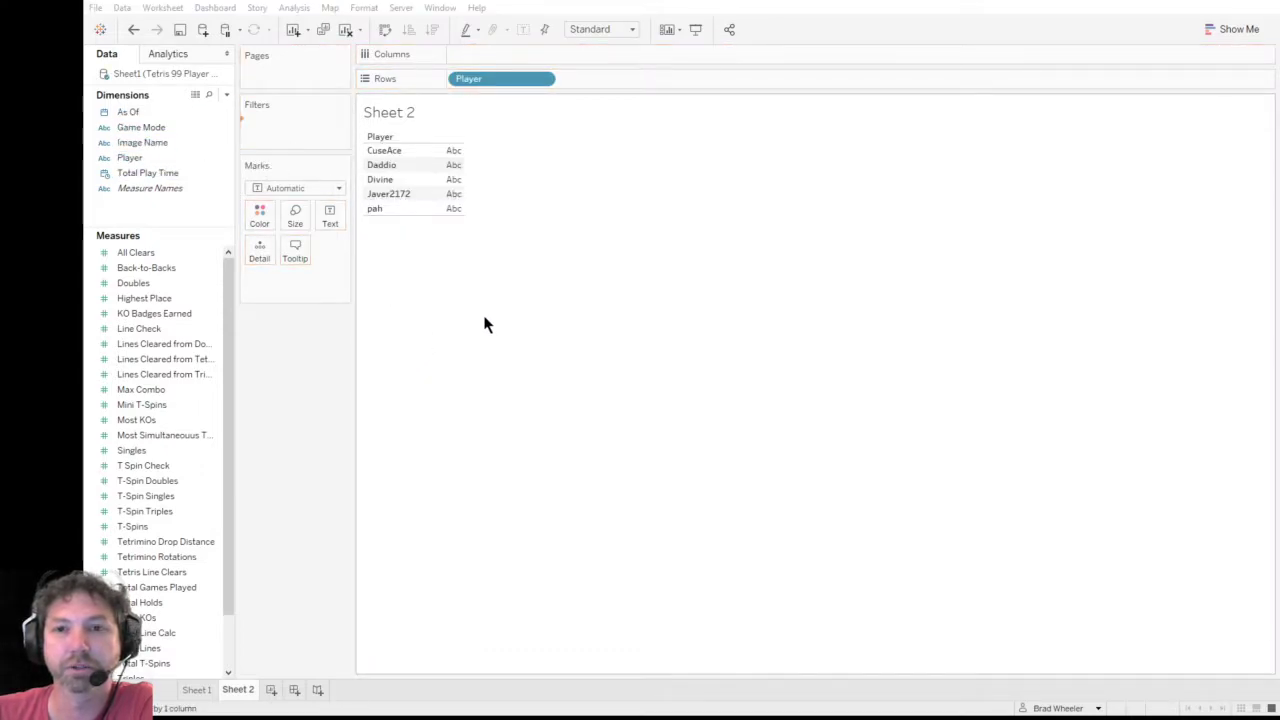
left_click(680, 537)
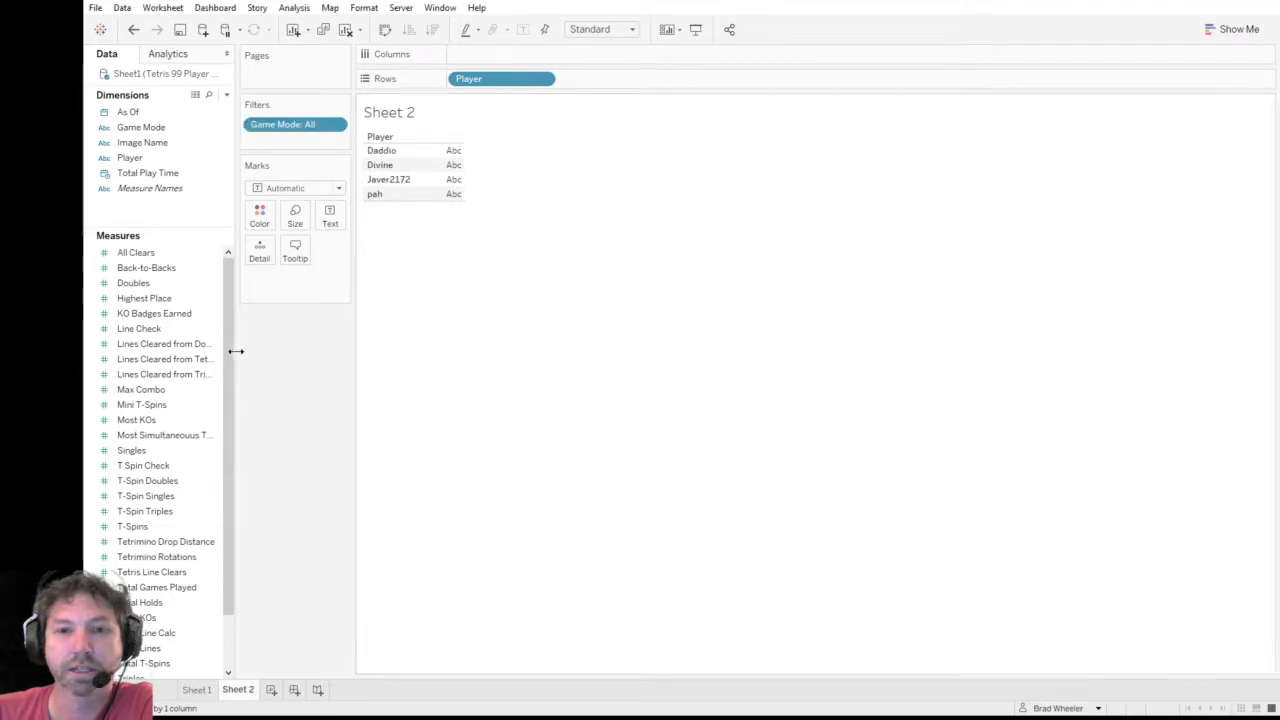
- Widen the field list and add All Clears, Singles, Triples, Doubles and Tetris Line Clears to the player table
left_click_drag(237, 361, 277, 373)
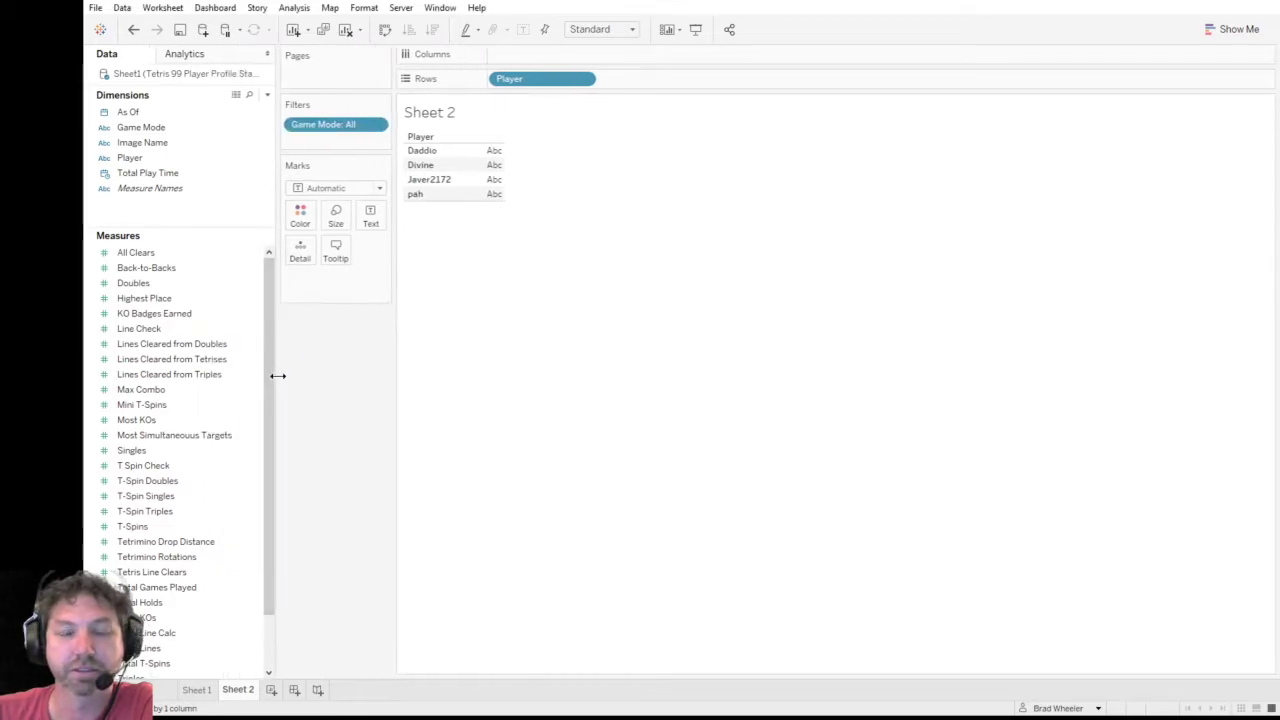
double_click(158, 256)
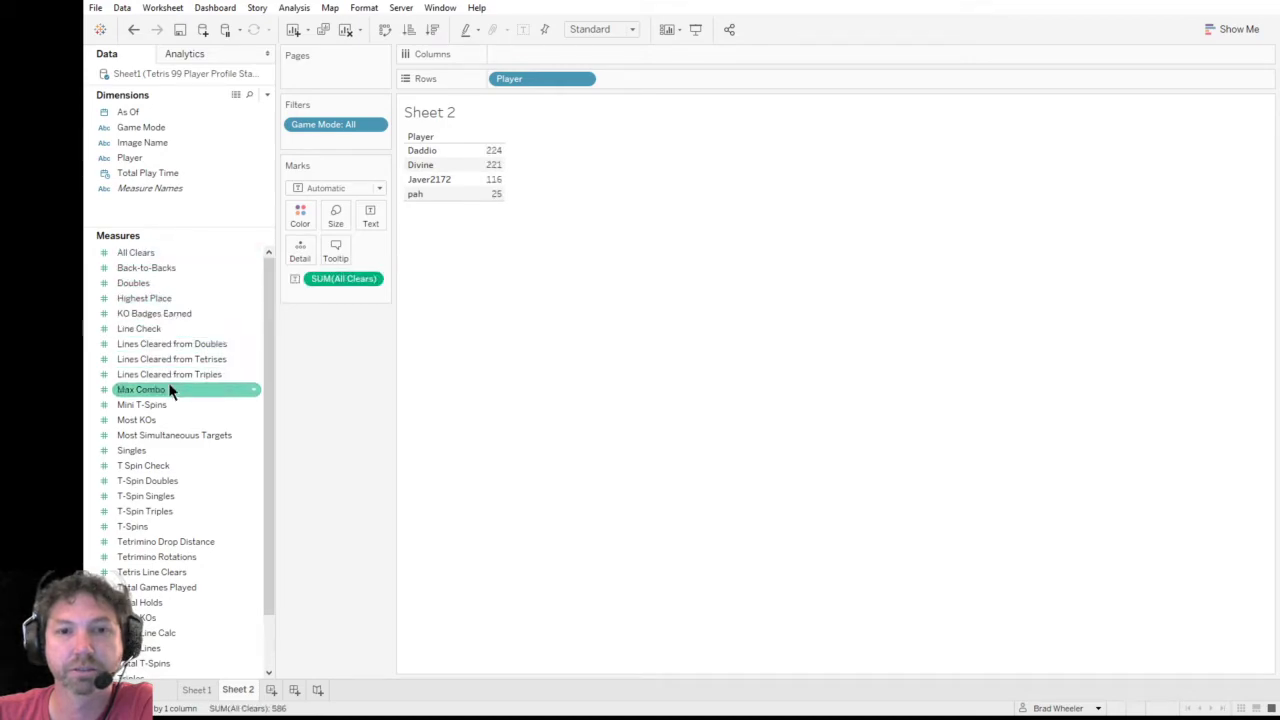
double_click(163, 450)
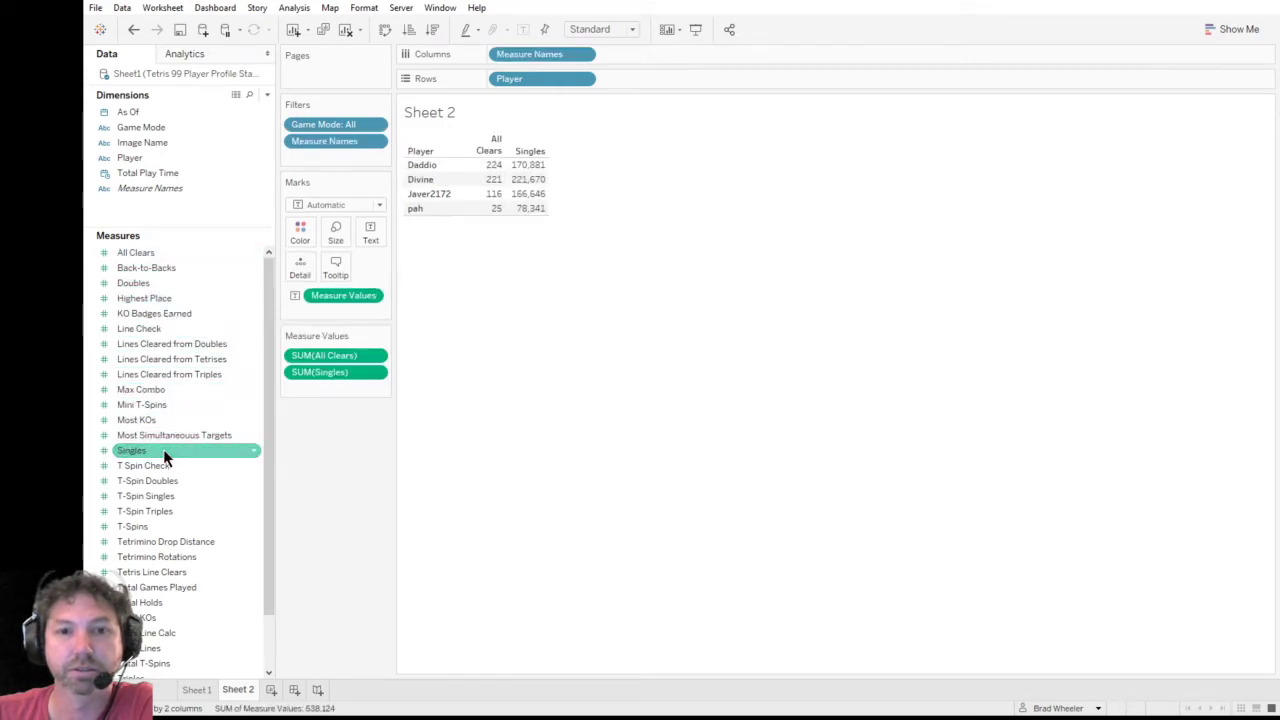
scroll(172, 511, "down", 2)
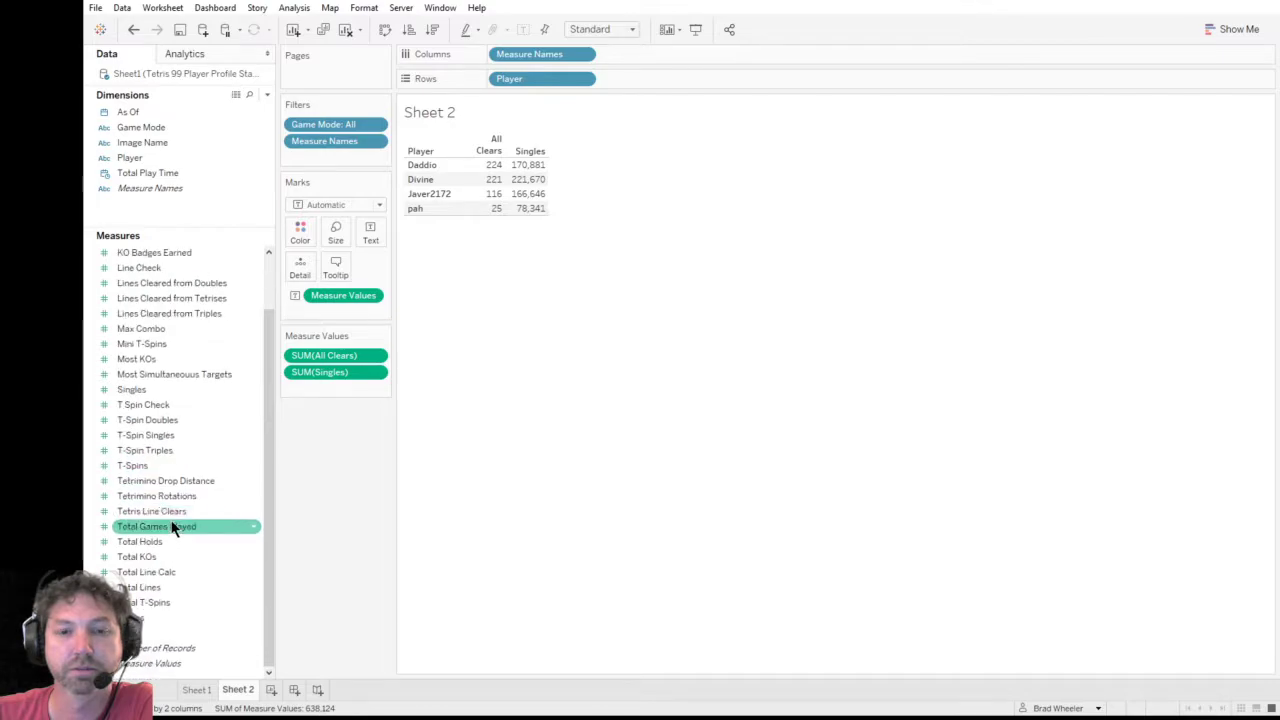
double_click(168, 620)
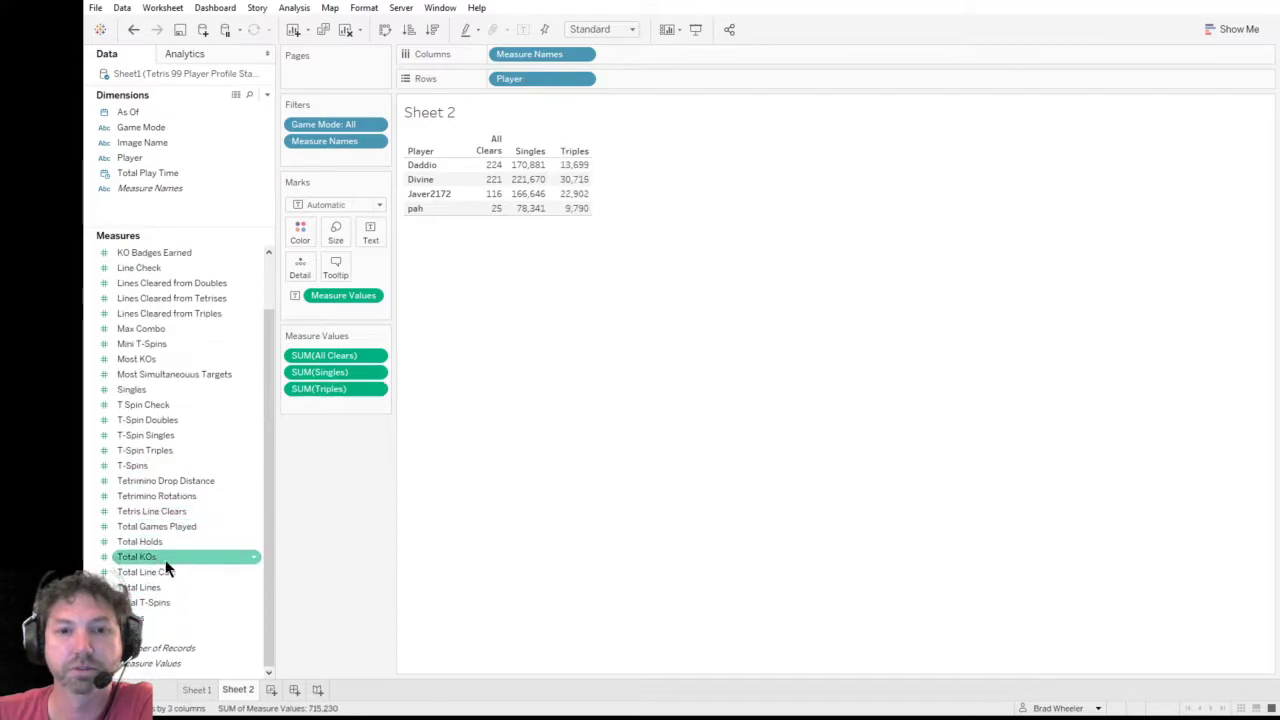
scroll(163, 380, "up", 2)
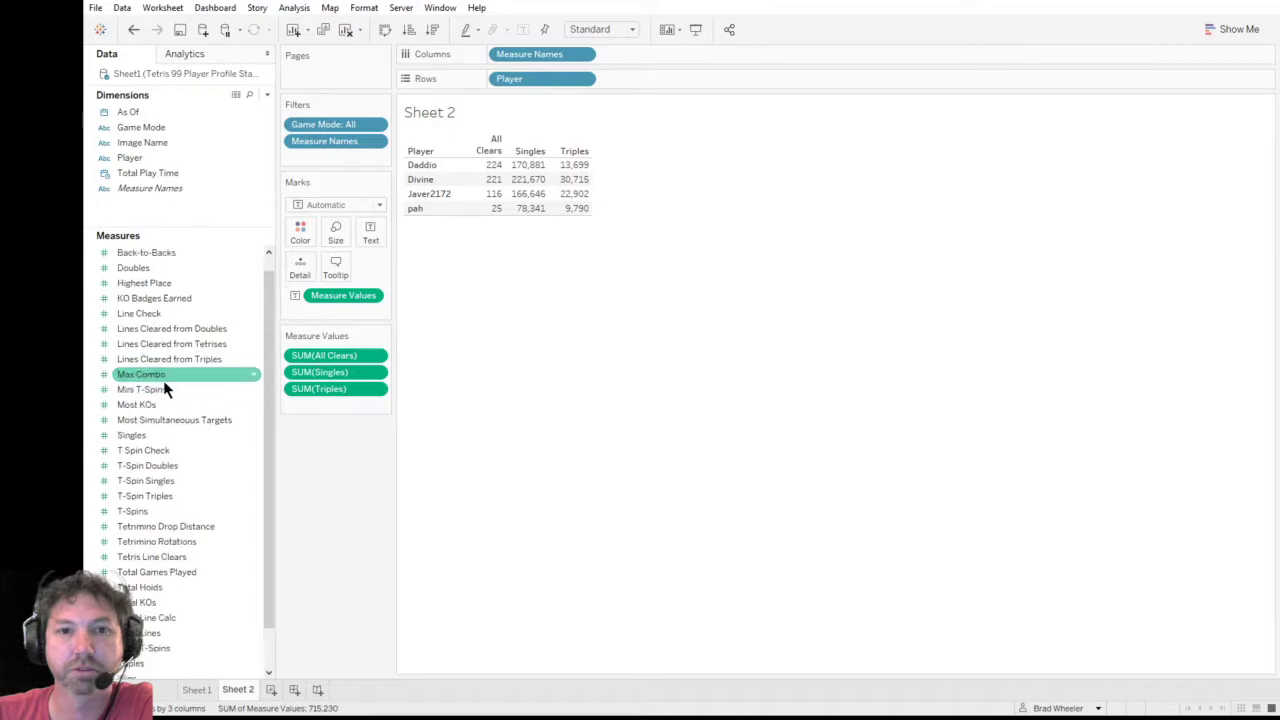
double_click(158, 290)
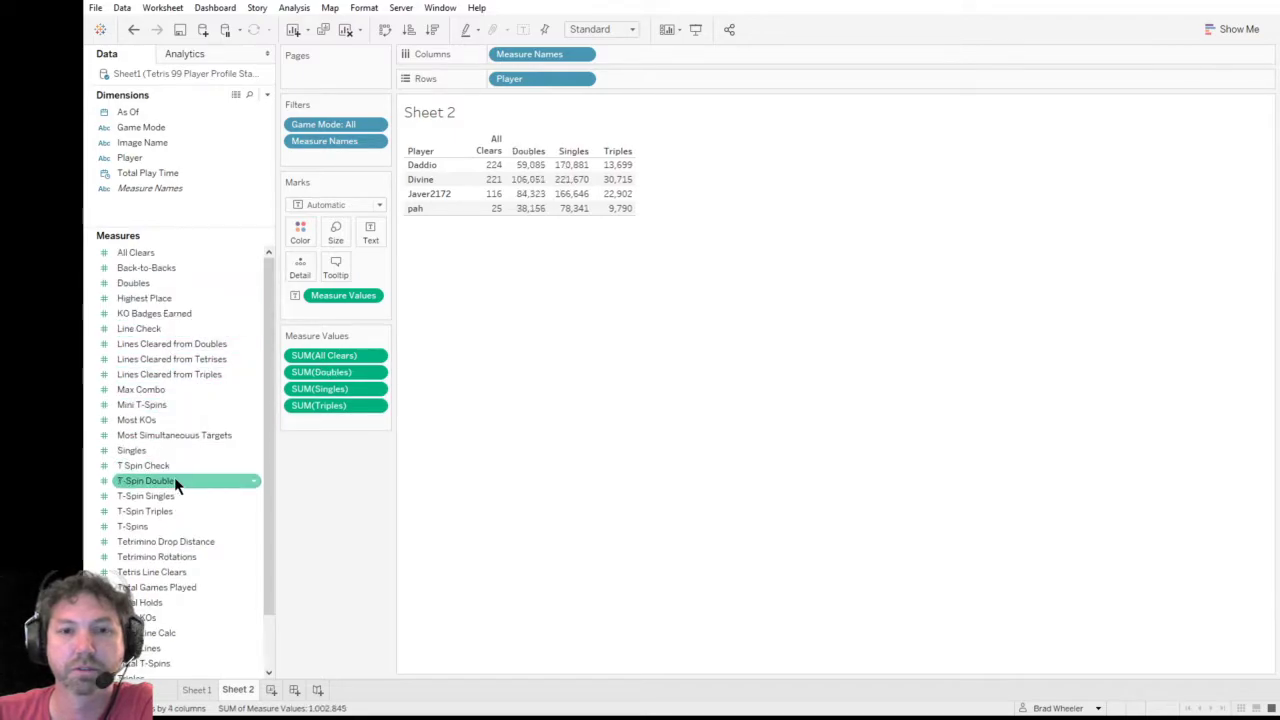
scroll(186, 510, "down", 1)
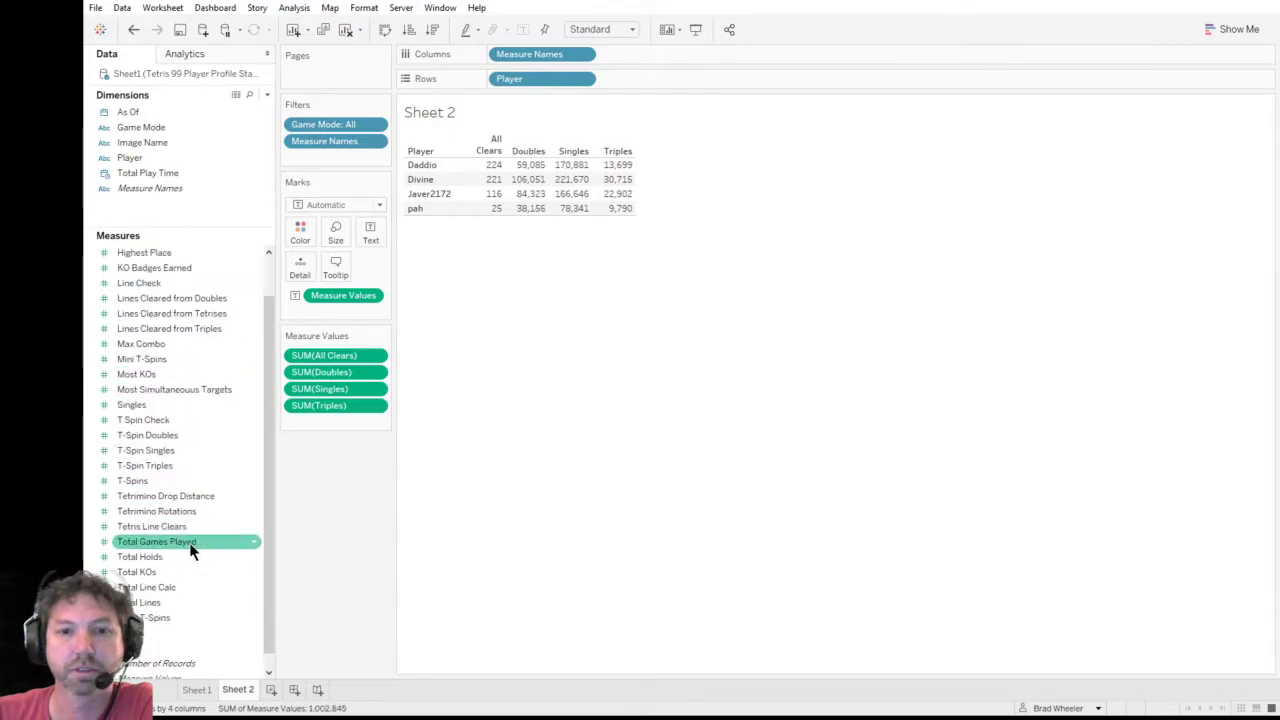
double_click(183, 526)
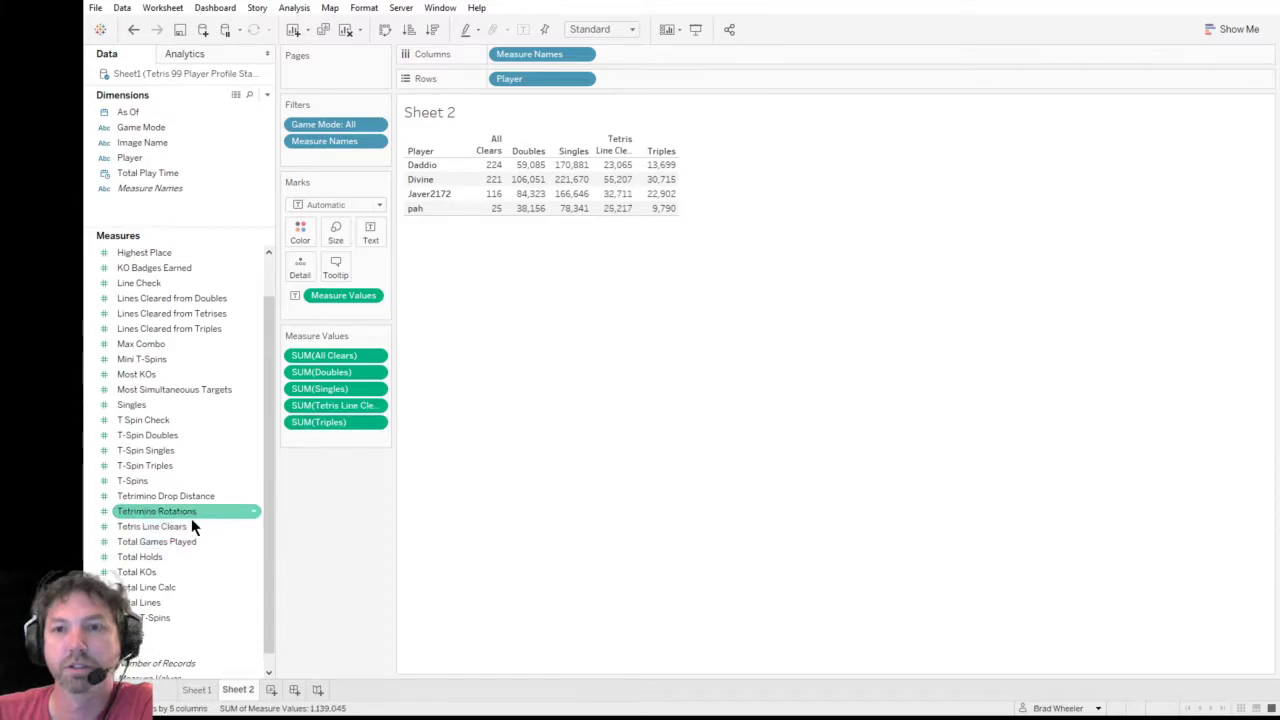
- Reorder the measures to Singles, Doubles, Triples, Tetris Line Clears, All Clears
left_click_drag(347, 355, 355, 441)
left_click_drag(334, 371, 338, 354)
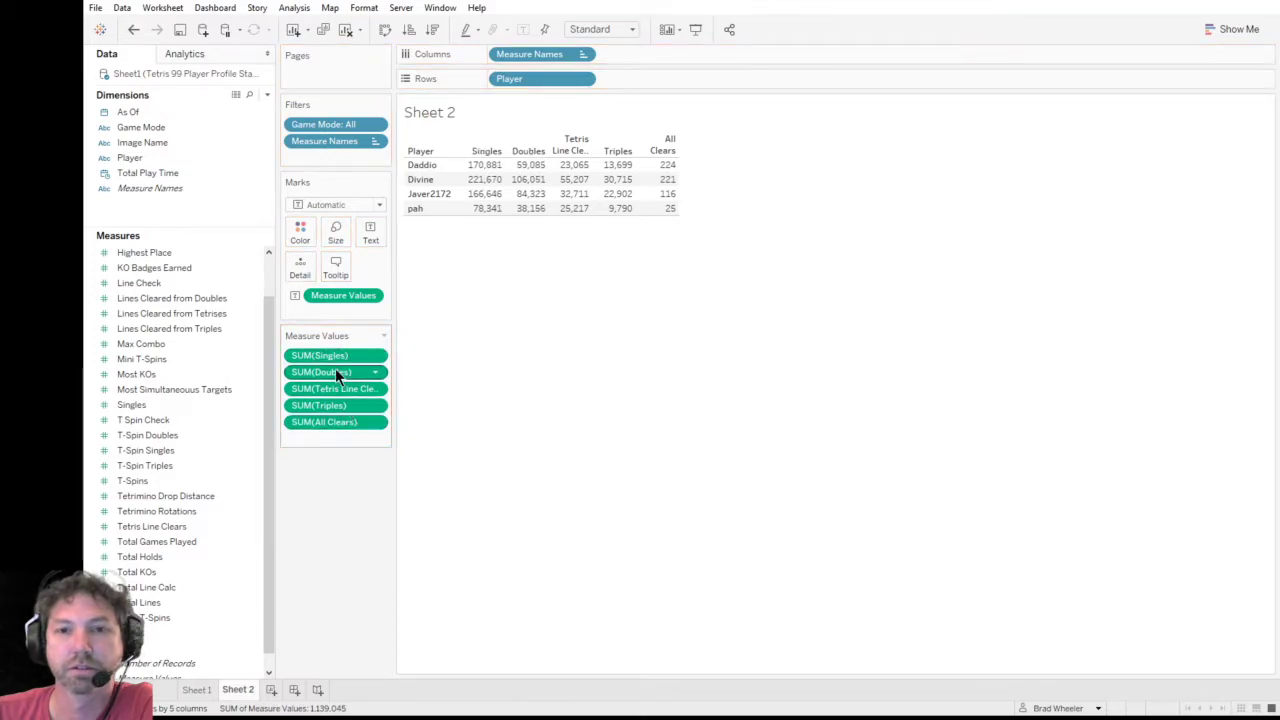
left_click_drag(350, 405, 353, 388)
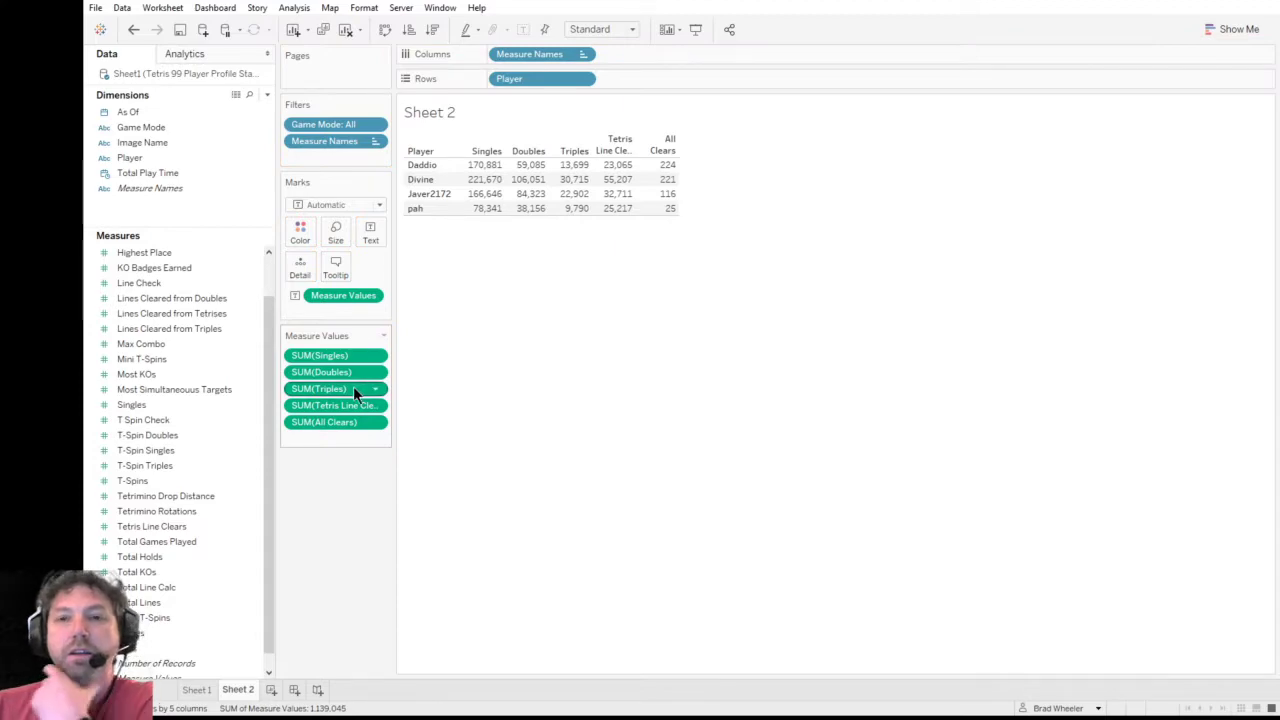
- Remove All Clears from the table and add Total Lines as the last measure
left_click_drag(342, 423, 352, 474)
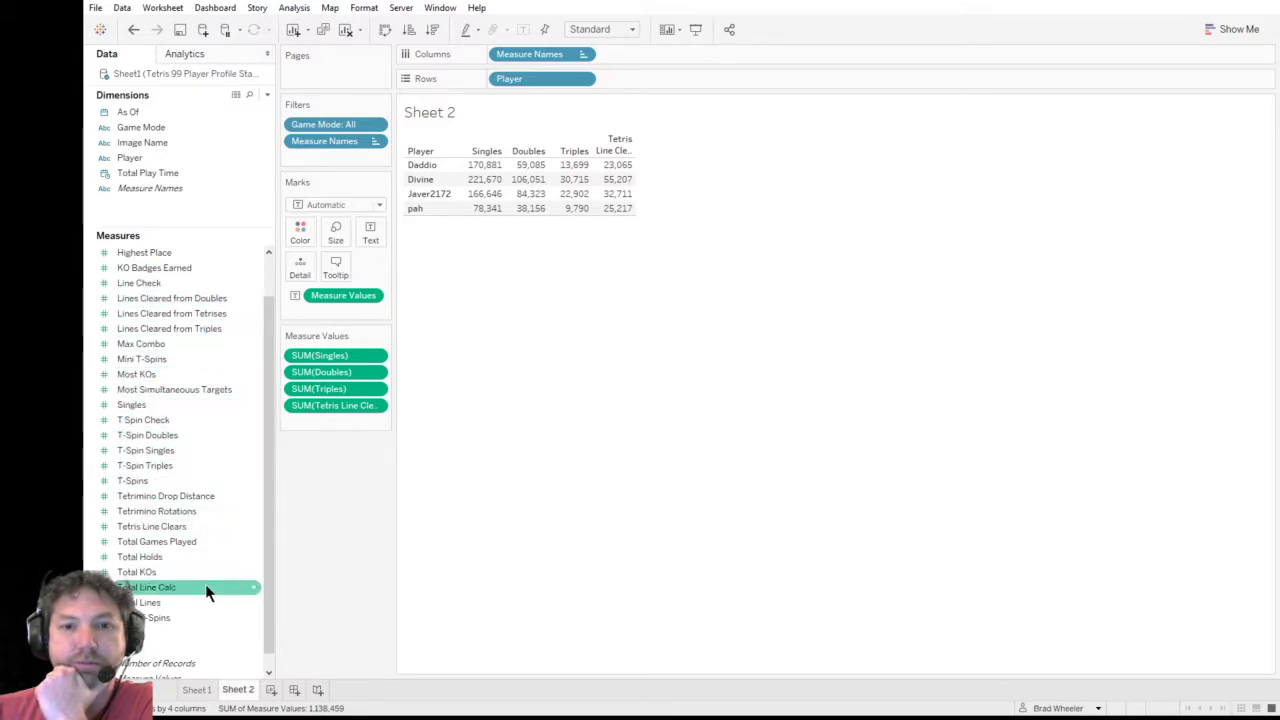
left_click_drag(205, 604, 338, 425)
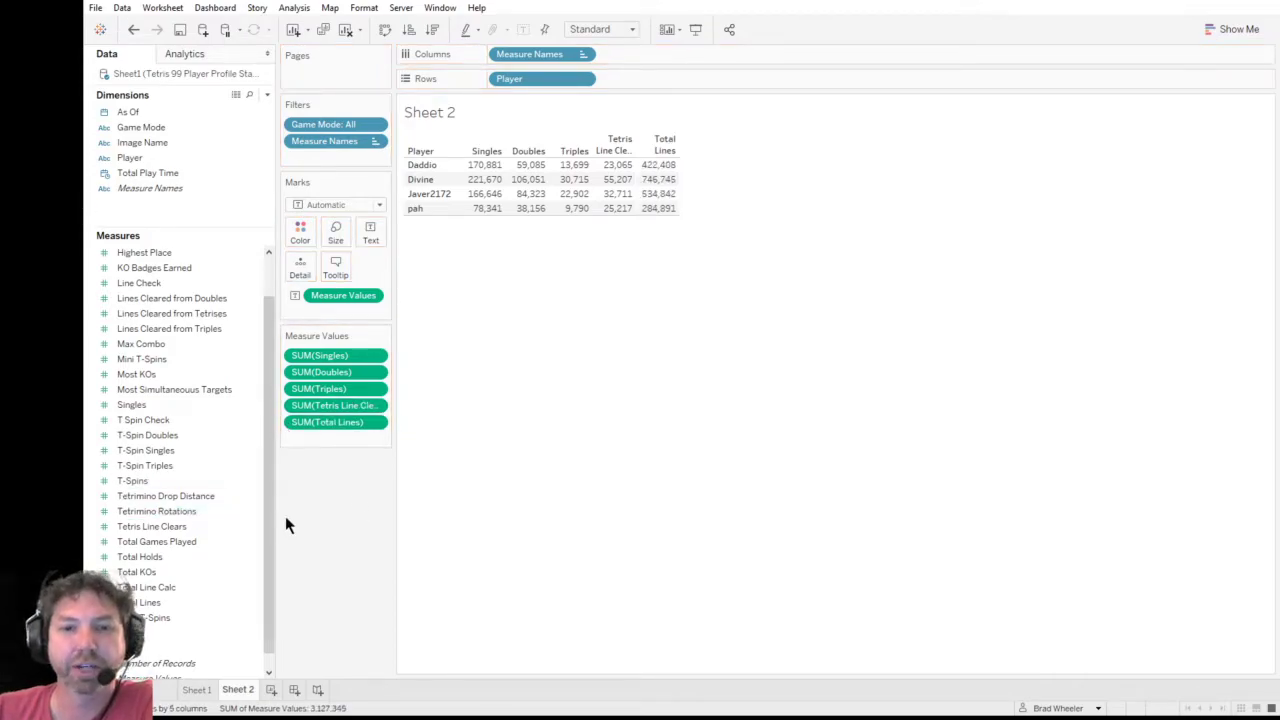
- Search the fields for "gam" and add Total Games Played as the table's first measure
left_click_drag(268, 513, 291, 529)
left_click(248, 269)
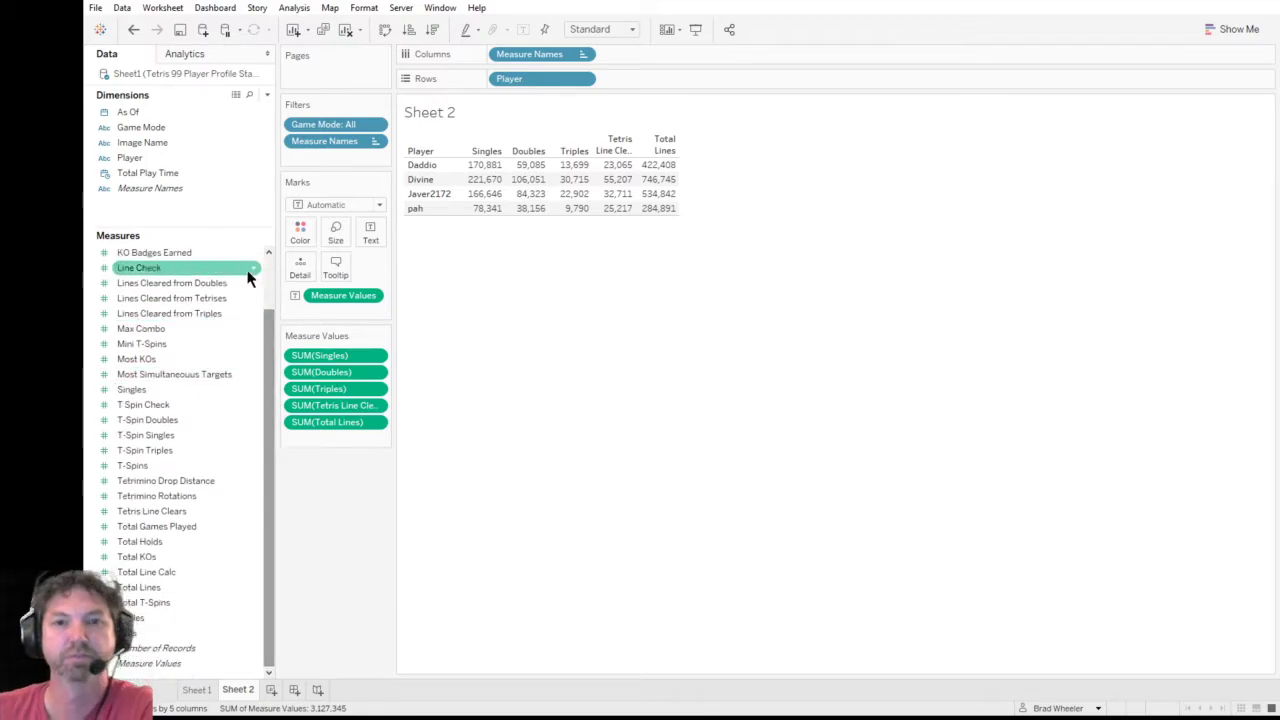
left_click(249, 94)
type("gam")
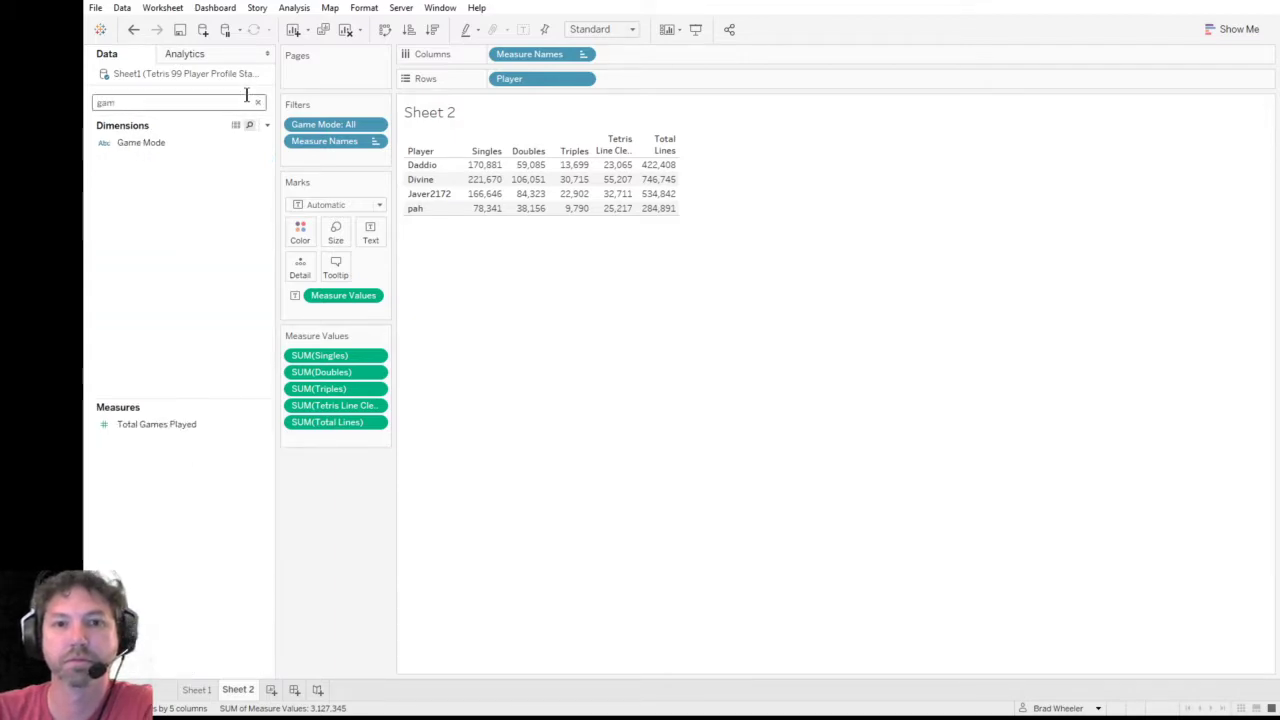
left_click_drag(190, 426, 330, 362)
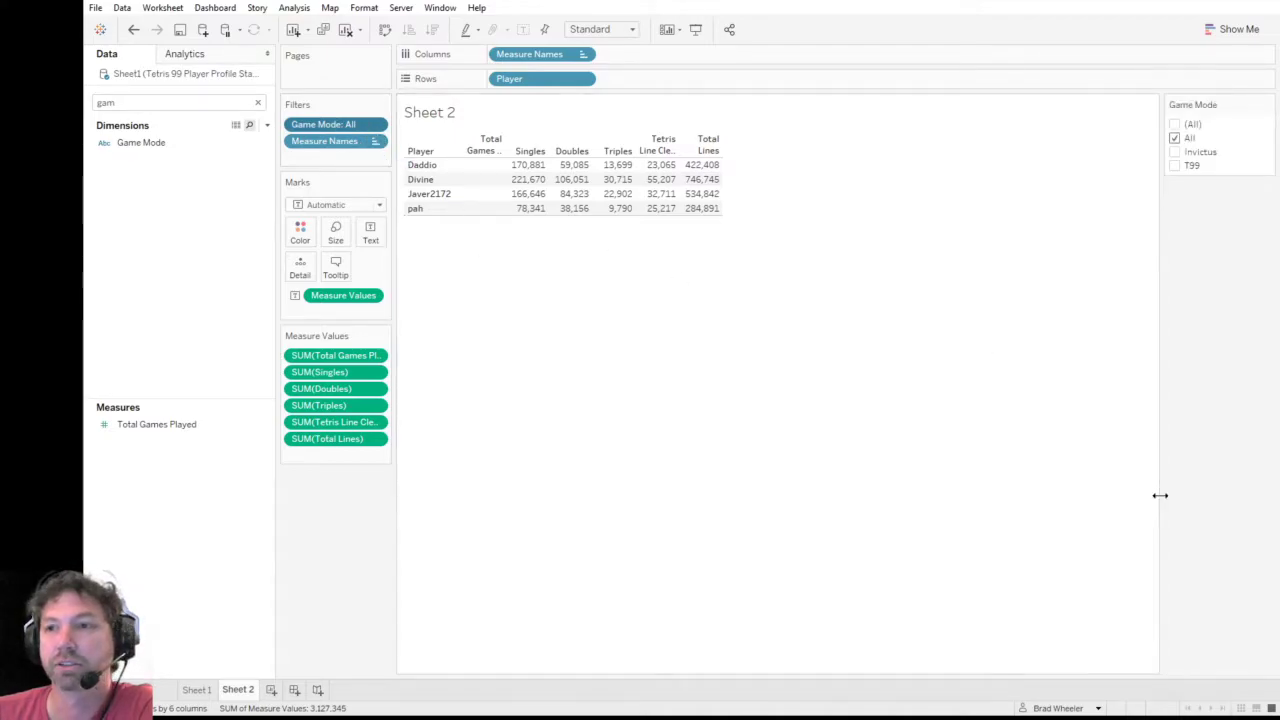
- Change the Game Mode filter from All to only Invictus, trying T99 along the way
left_click(1175, 140)
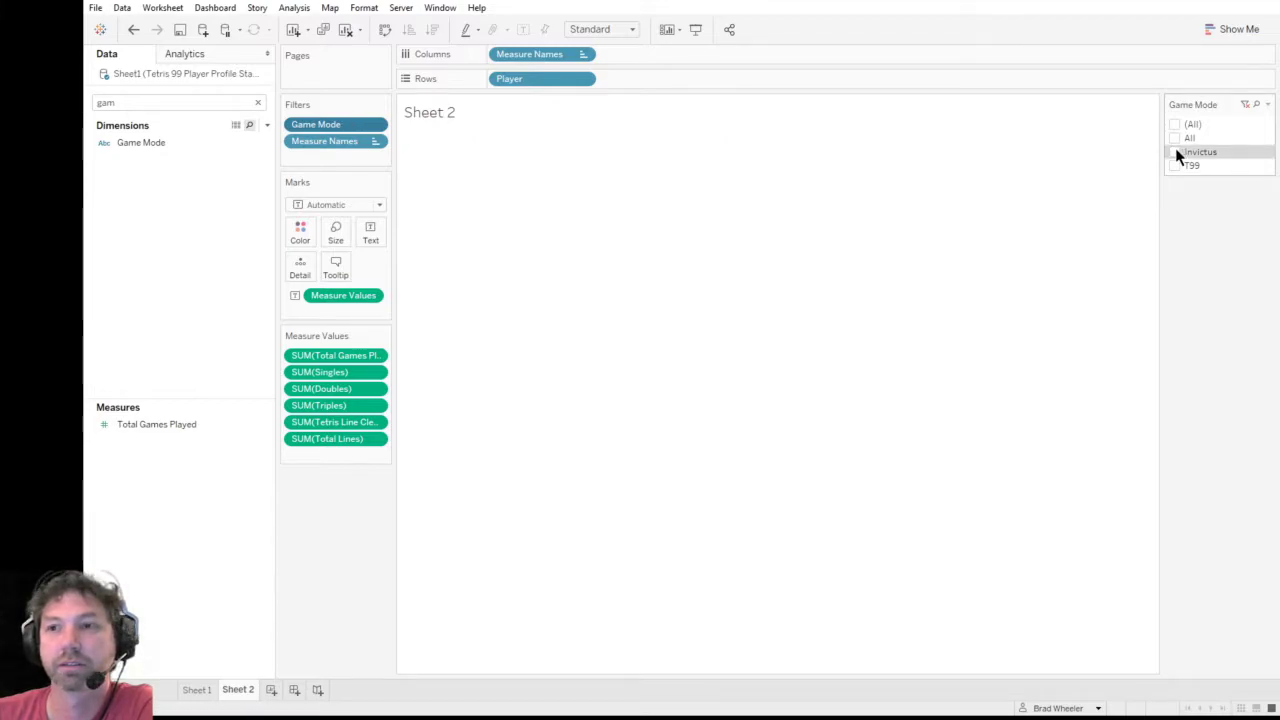
left_click(1176, 152)
left_click(1176, 166)
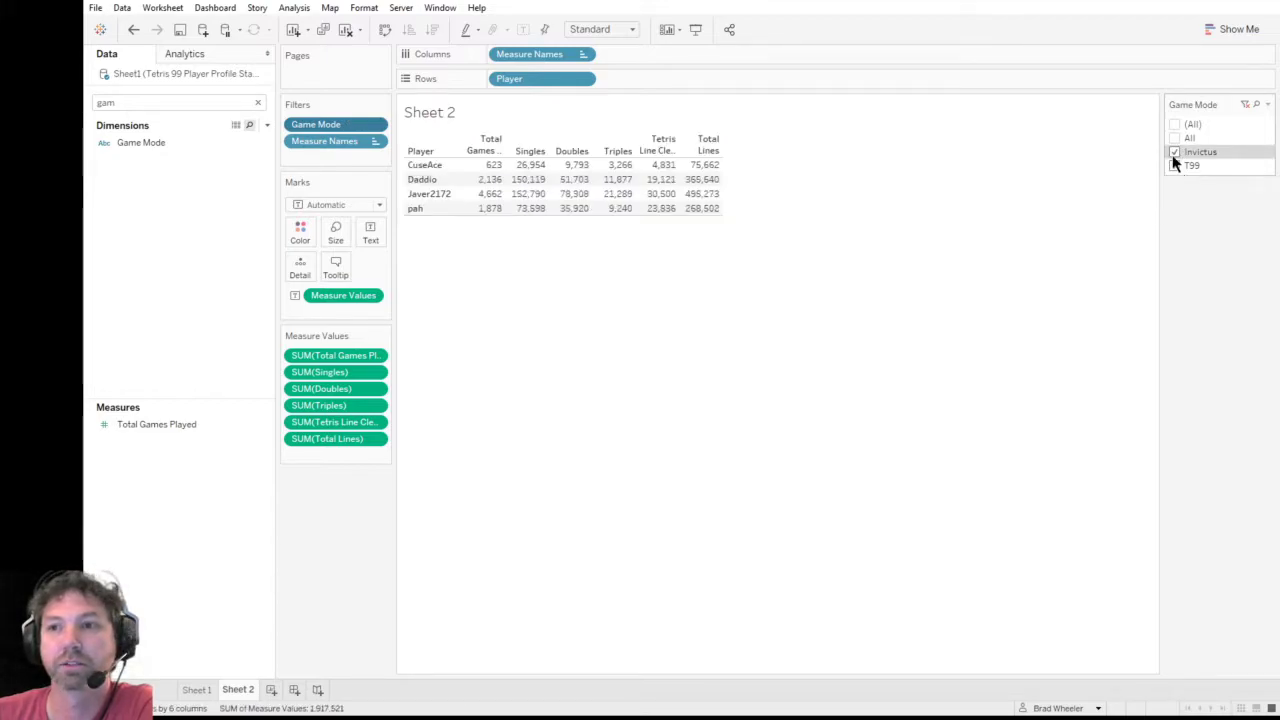
left_click(1172, 152)
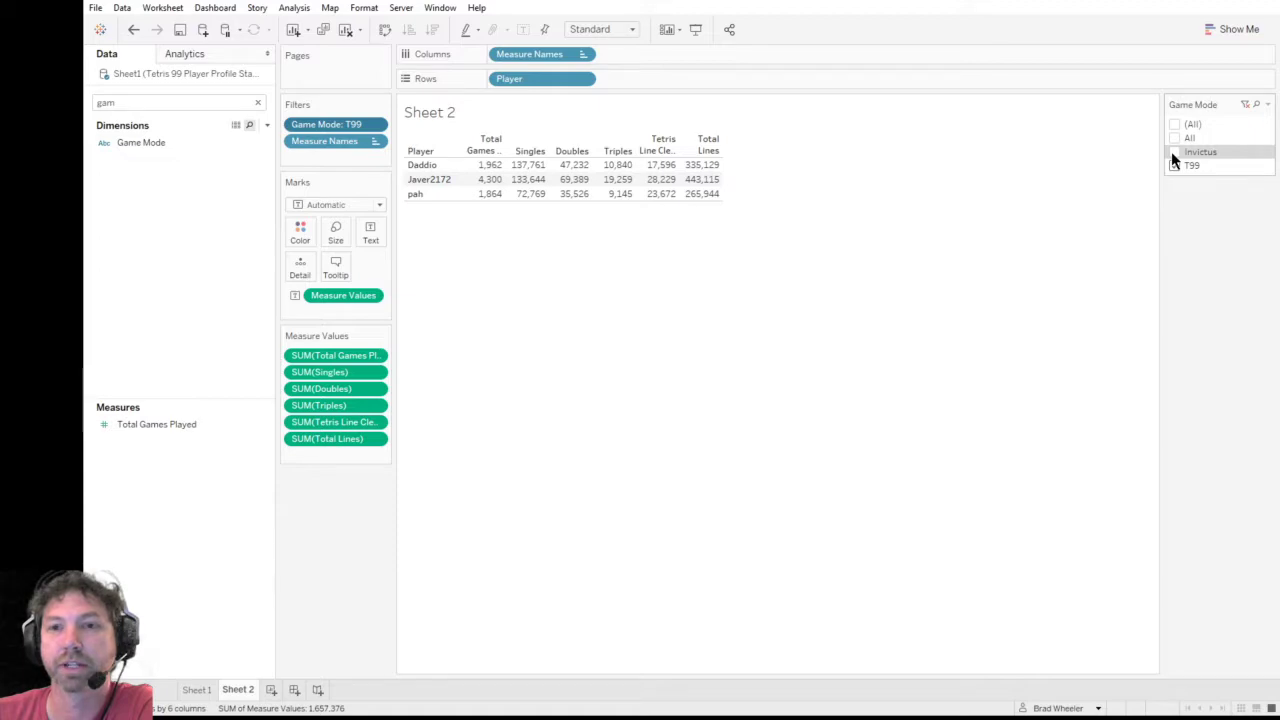
left_click(1173, 152)
left_click(1175, 166)
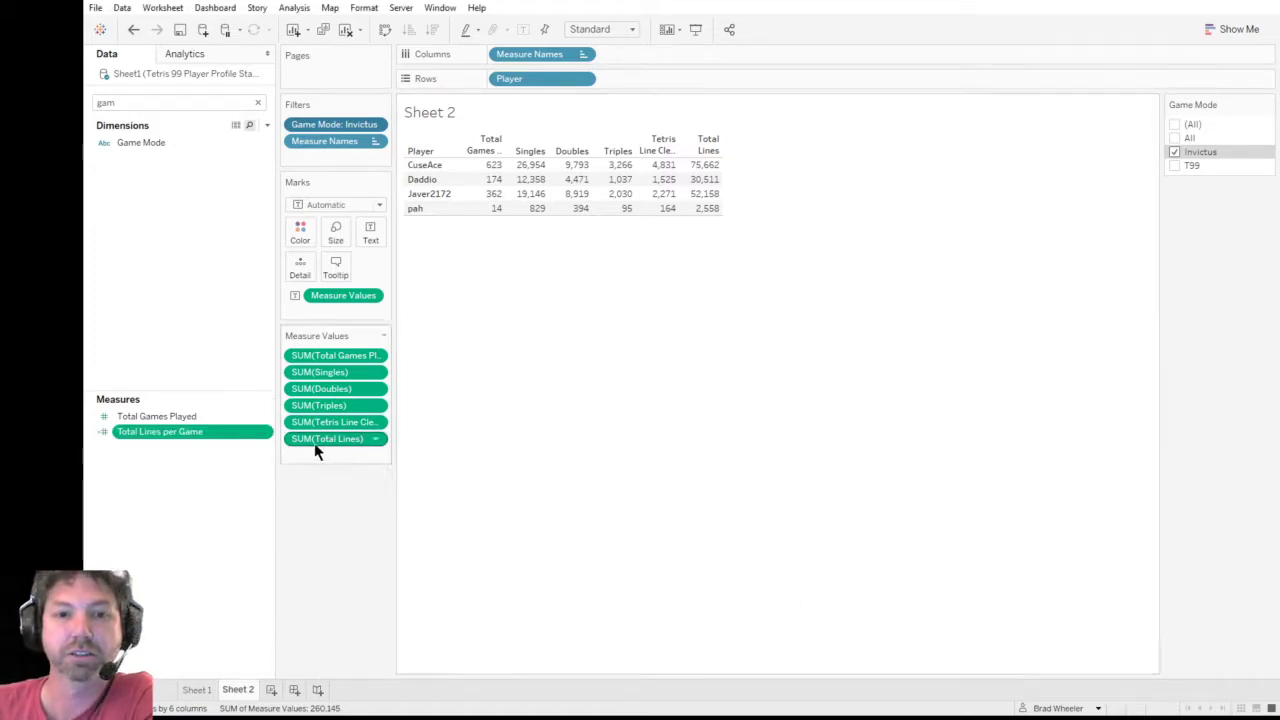
- Add Total Lines per Game after Total Lines in the table and widen the measure columns to fit their headers
left_click_drag(223, 433, 776, 474)
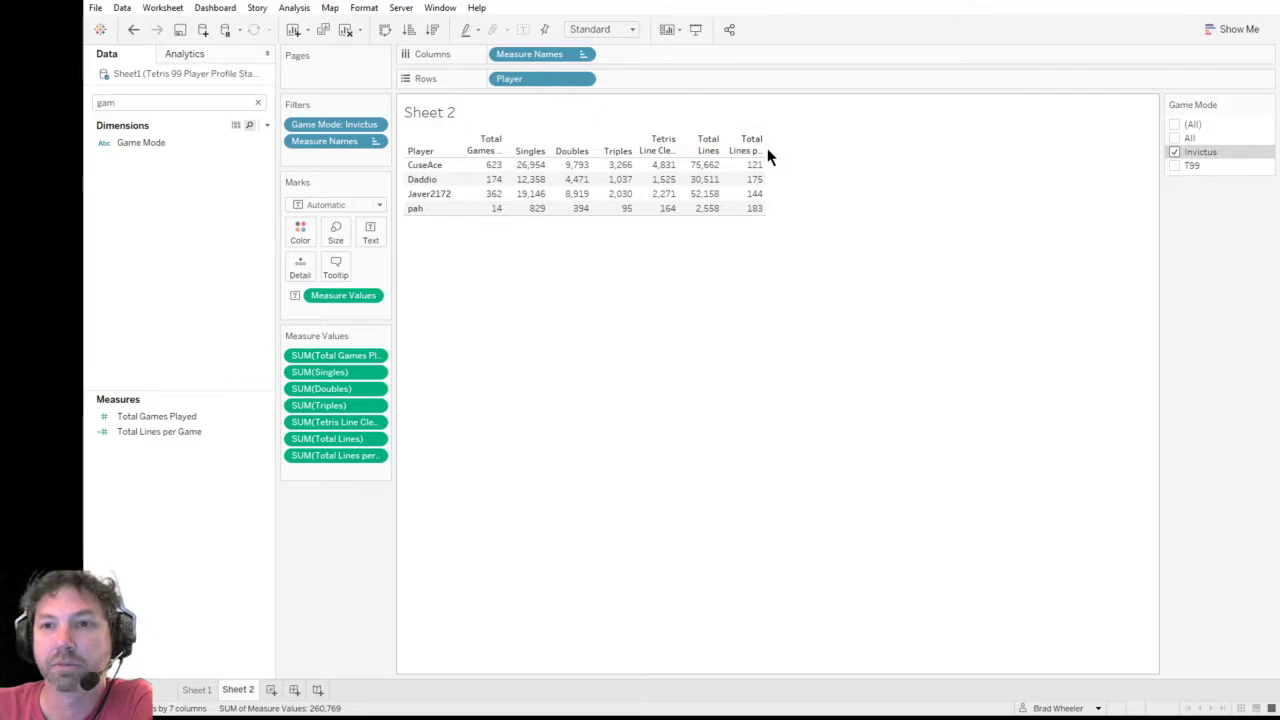
left_click_drag(766, 148, 803, 160)
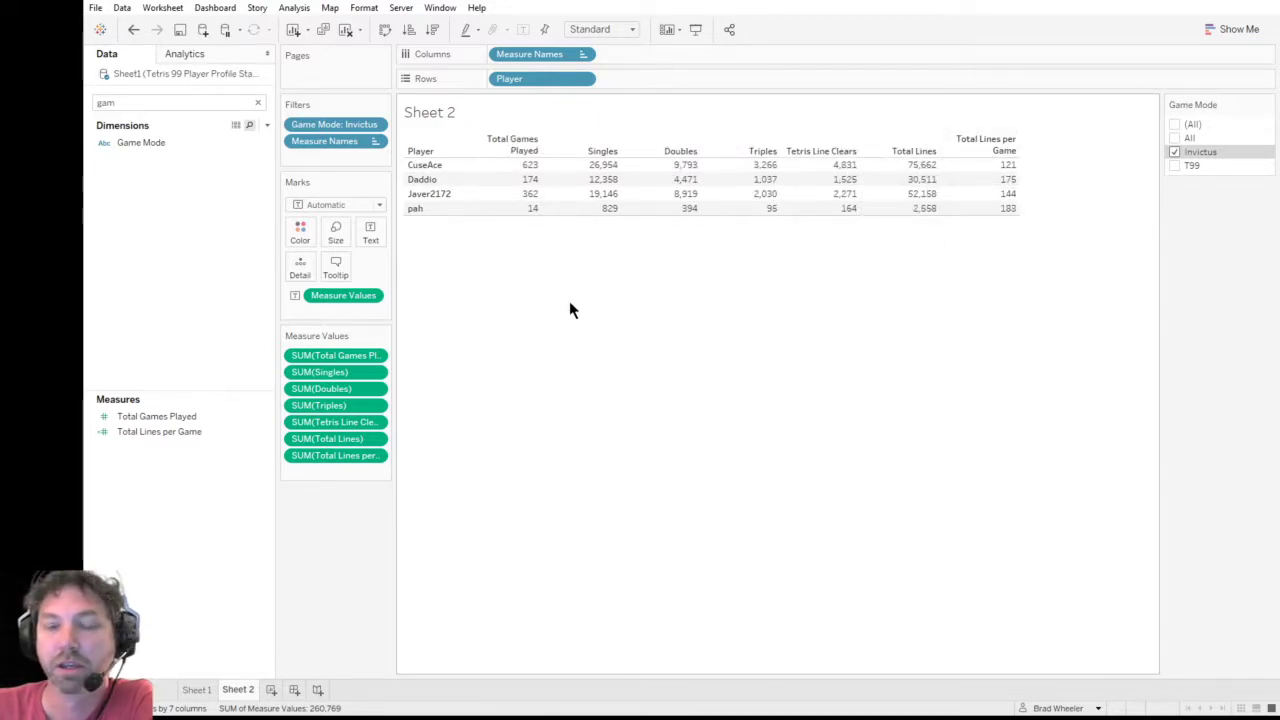
- Duplicate the Total Lines per Game calculated field as Singles per Game and select the new measure
left_click(175, 430)
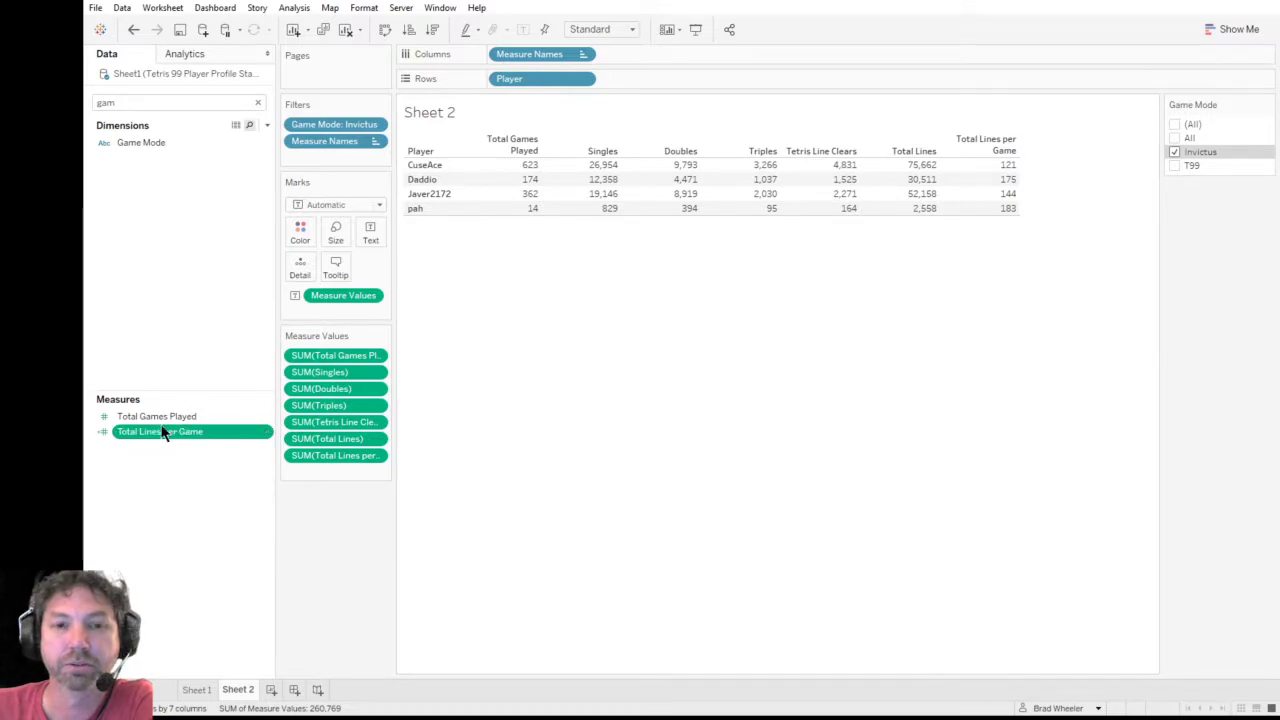
key("ctrl+c")
key("ctrl+v")
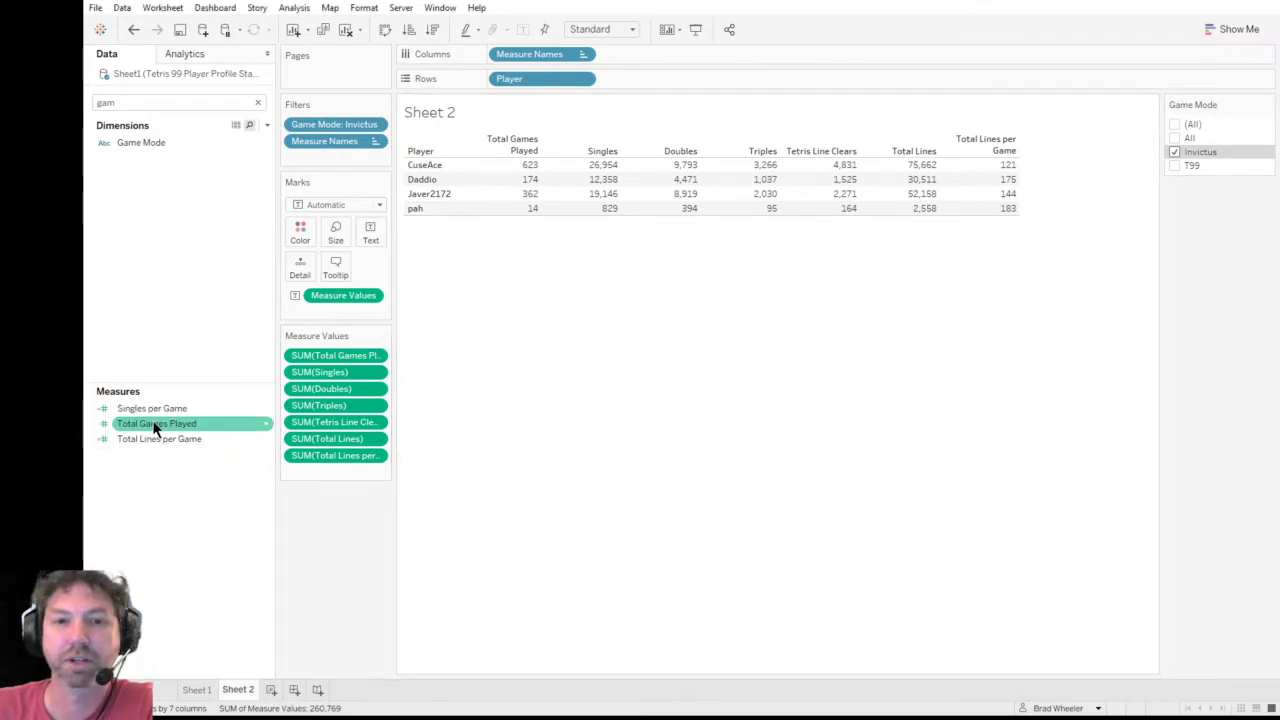
left_click(150, 440)
left_click(155, 410)
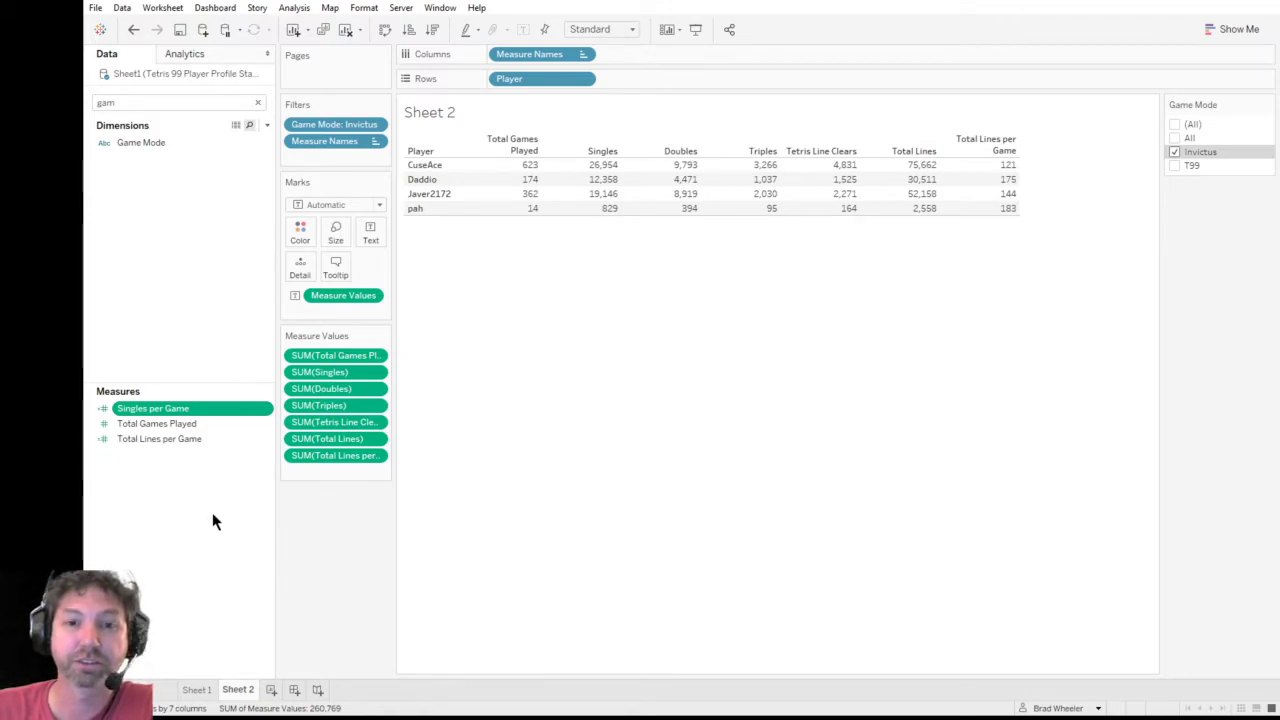
- Duplicate the Singles per Game calculated field as Doubles per Game and select the new measure
key("ctrl+v")
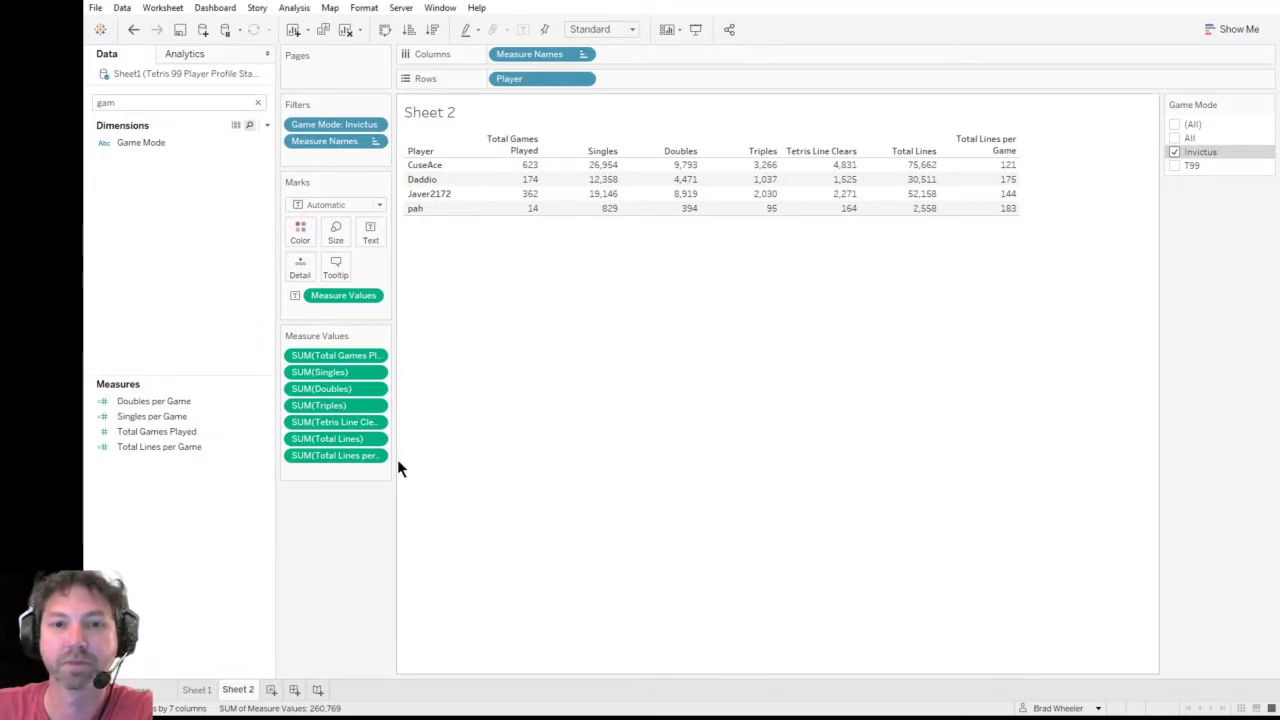
left_click(212, 412)
left_click(209, 401)
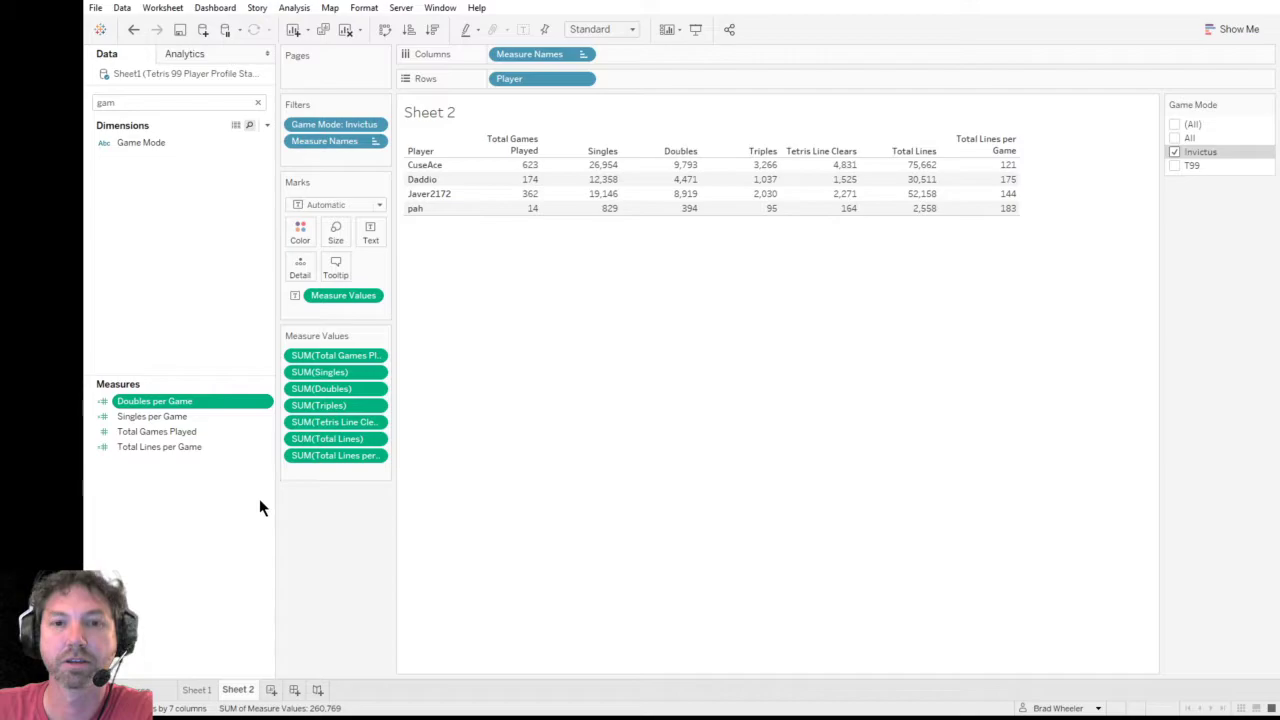
- Create the Triples per Game and Tetrises per Game calculated fields by duplicating the existing per-game measures
key("ctrl+v")
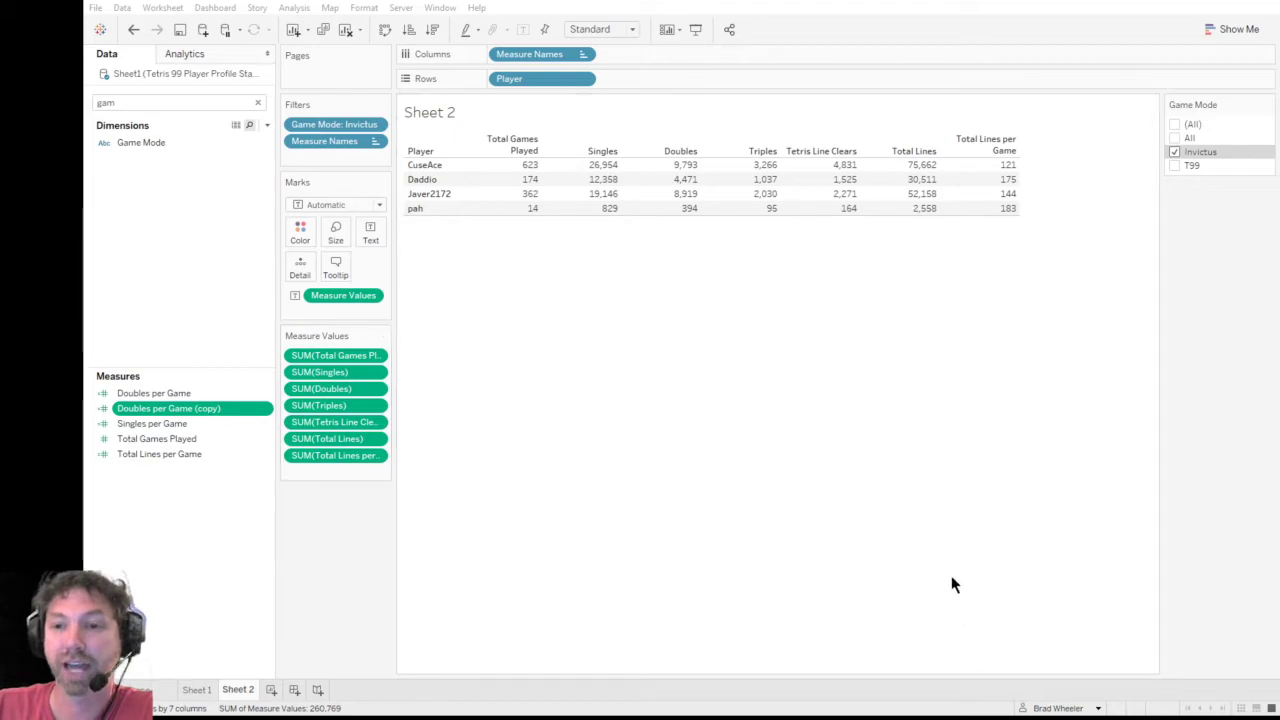
left_click(204, 410)
left_click(198, 441)
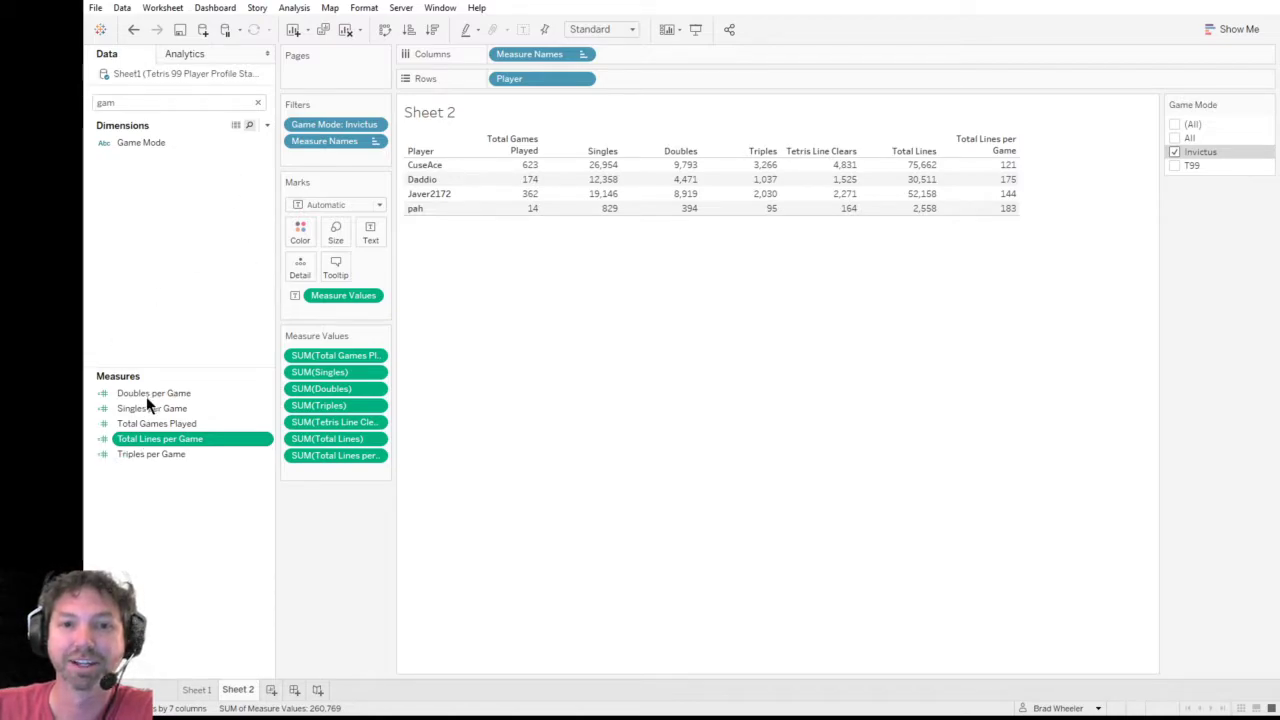
left_click(151, 456)
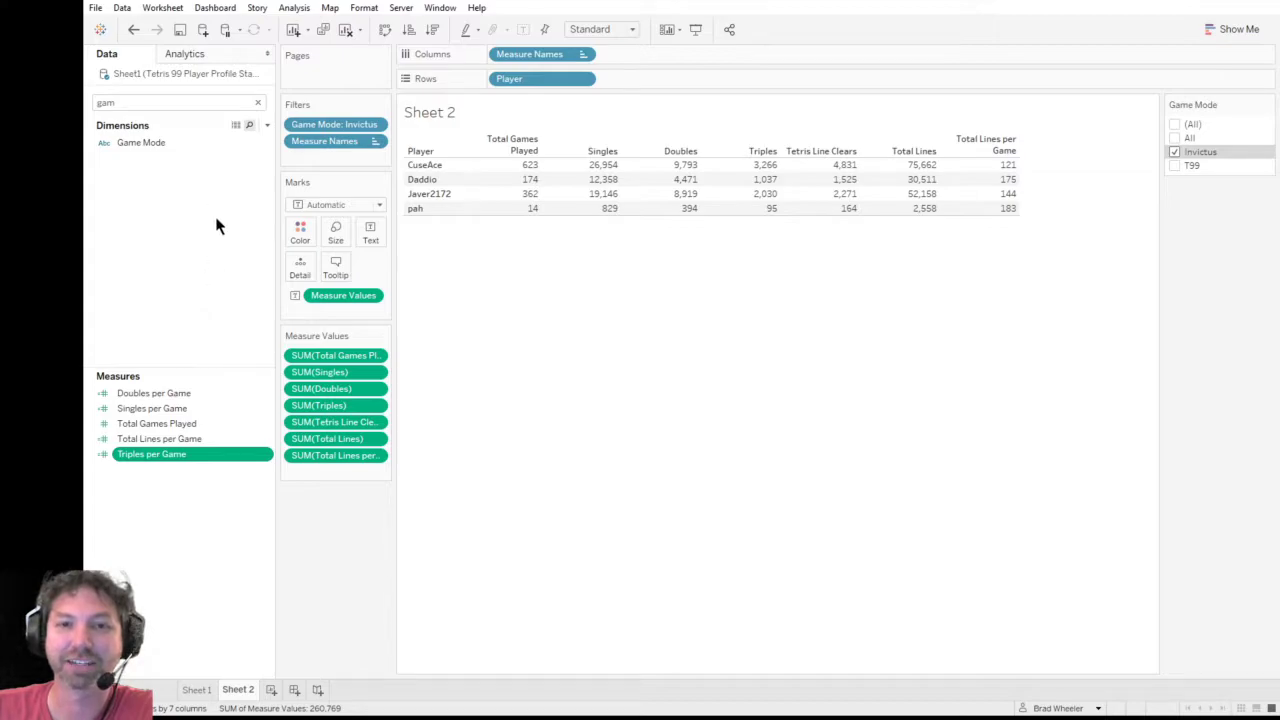
key("ctrl+c")
key("ctrl+v")
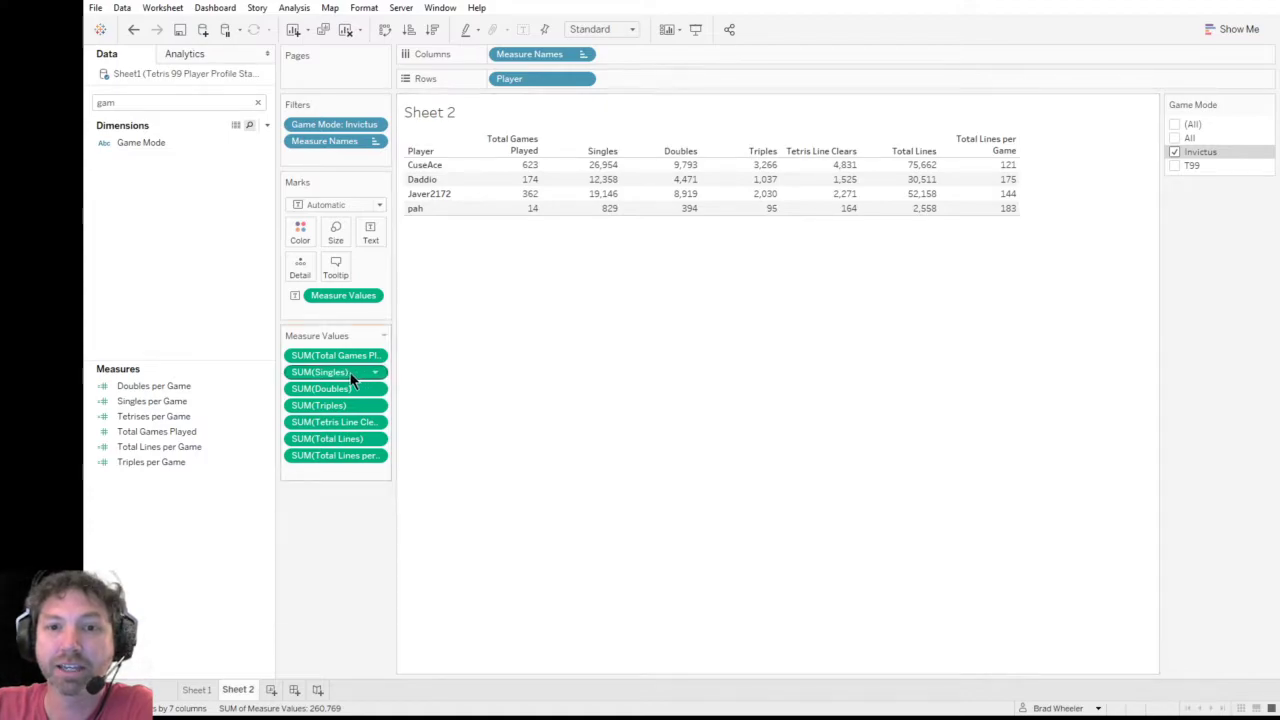
- Remove Singles, Doubles, Triples, Tetris Line Clears and Total Lines from the table's measure values
left_click_drag(335, 372, 337, 441)
left_click_drag(340, 372, 356, 440)
left_click_drag(357, 373, 357, 597)
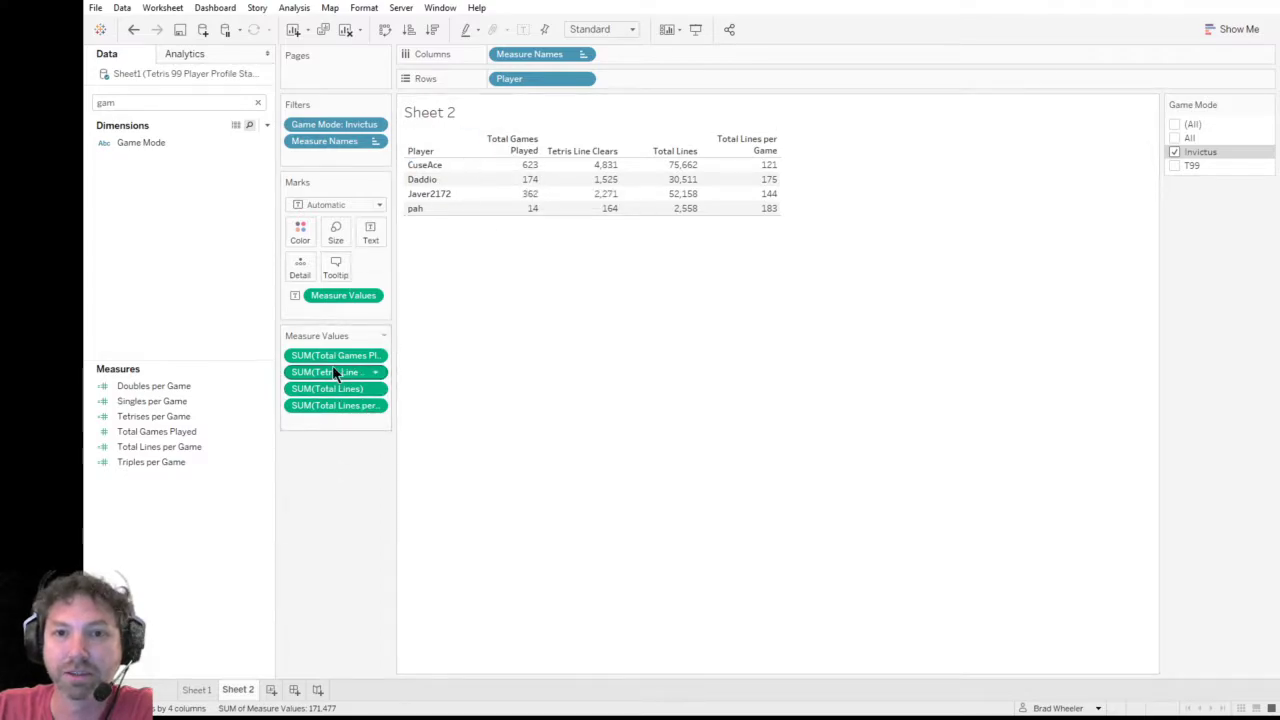
left_click_drag(345, 375, 372, 560)
left_click_drag(346, 372, 352, 560)
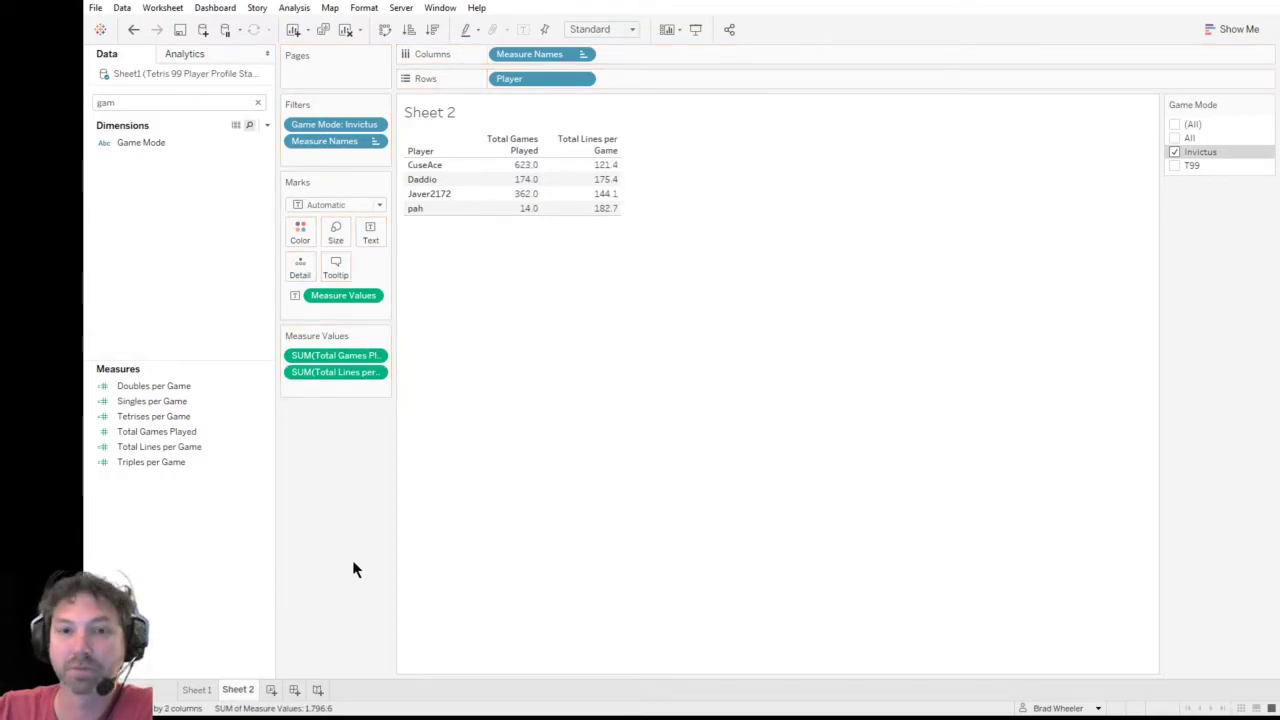
- Add Singles, Doubles, Triples and Tetrises per Game, in that order, between Total Games Played and Total Lines per Game
left_click(186, 404)
left_click_drag(186, 404, 337, 372)
left_click(164, 431)
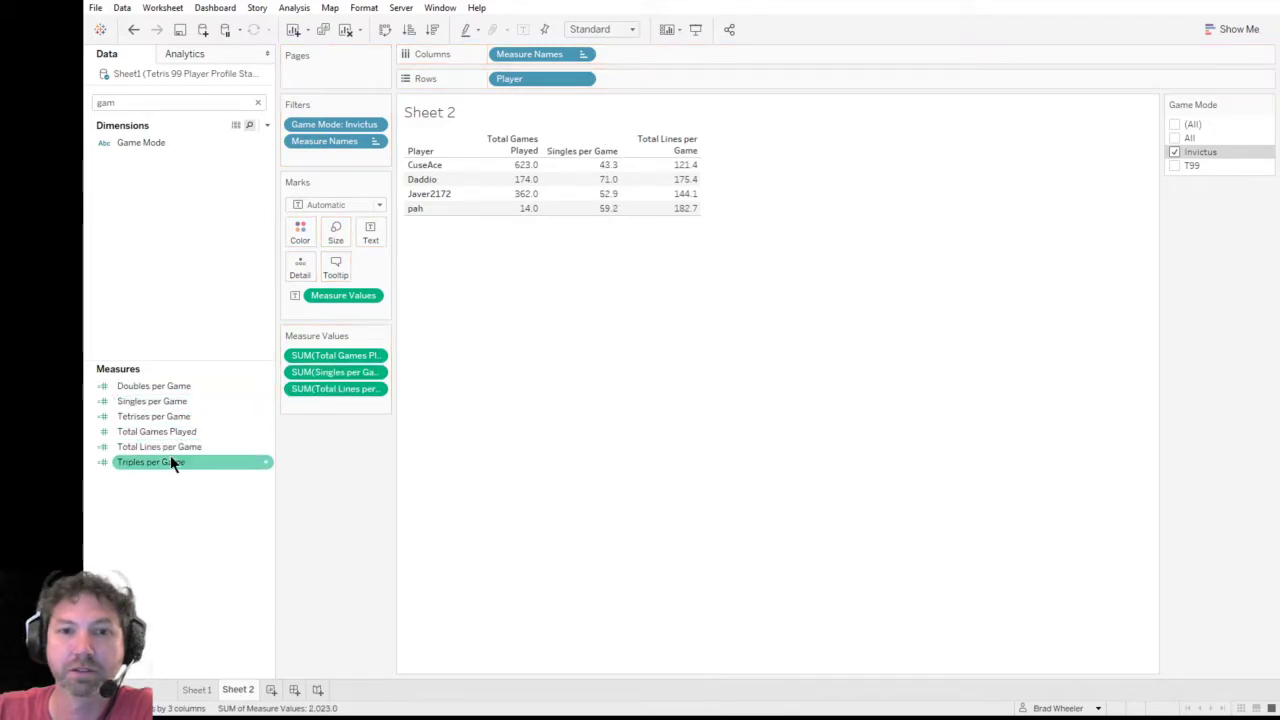
left_click_drag(177, 388, 345, 388)
left_click(188, 416)
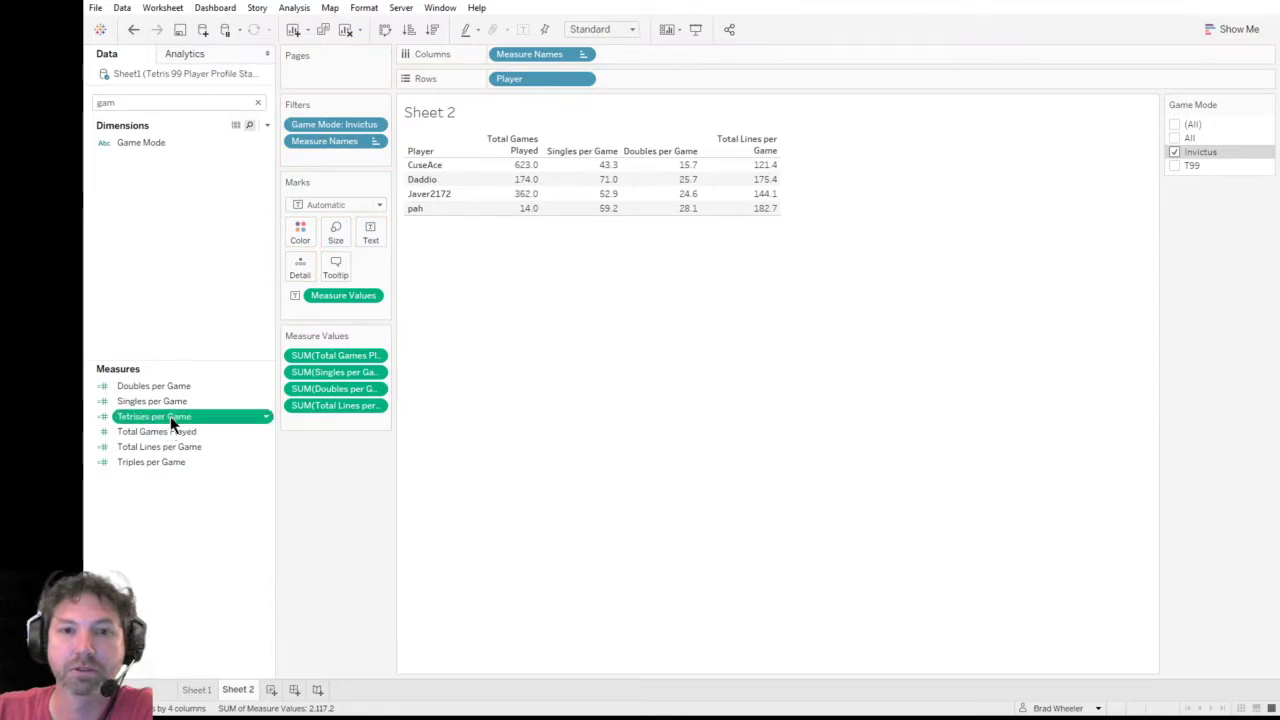
left_click(177, 462)
left_click_drag(177, 466, 337, 400)
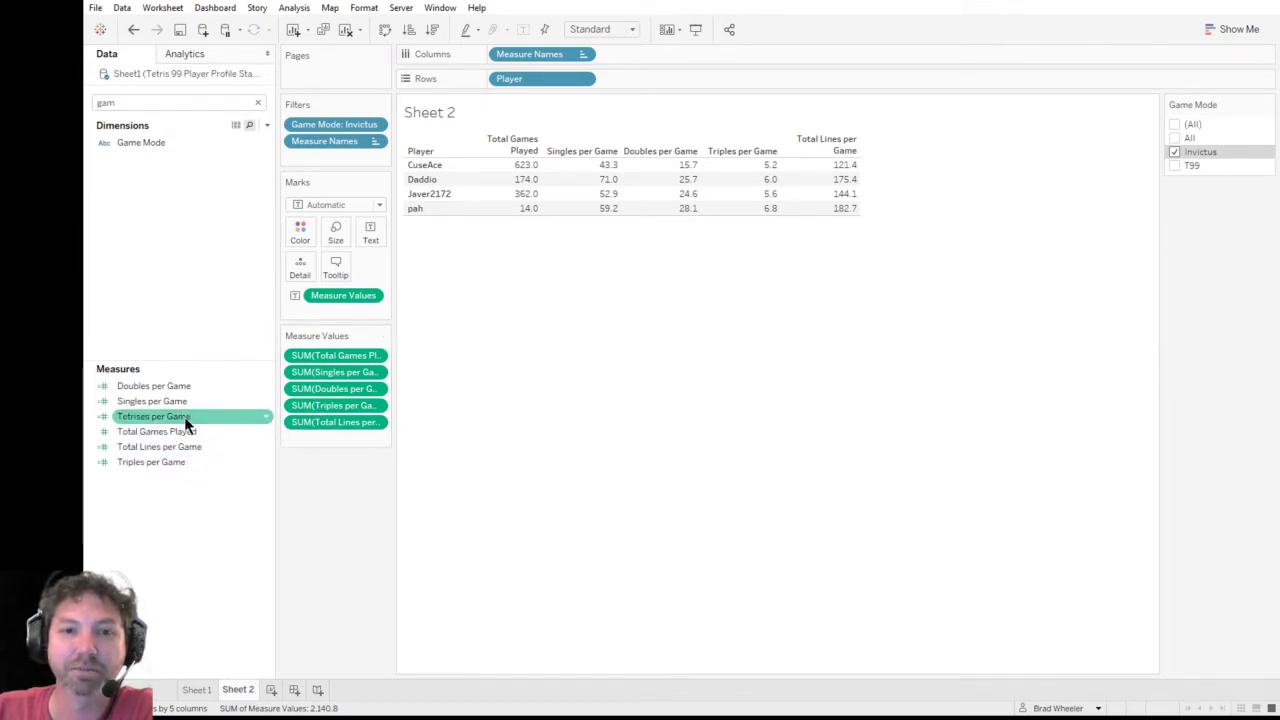
left_click_drag(184, 416, 348, 416)
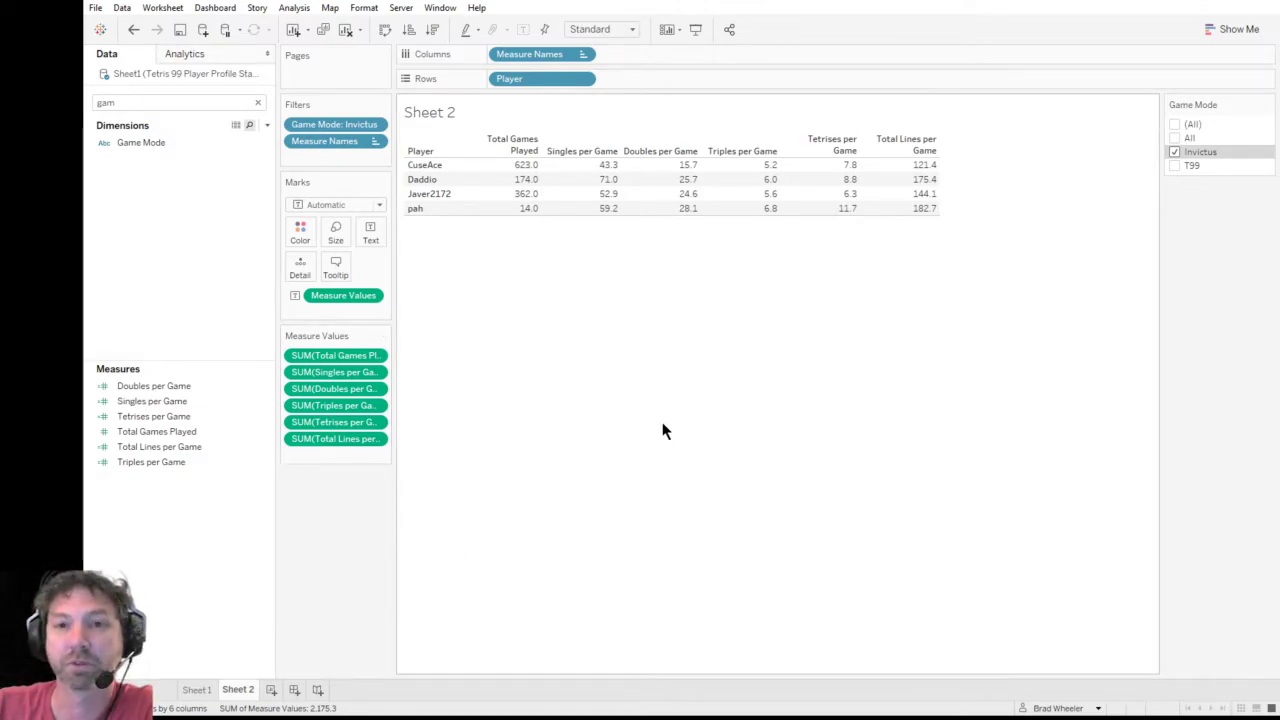
- Format the Total Games Played values as whole numbers without decimals and close the formatting options
left_click(336, 362)
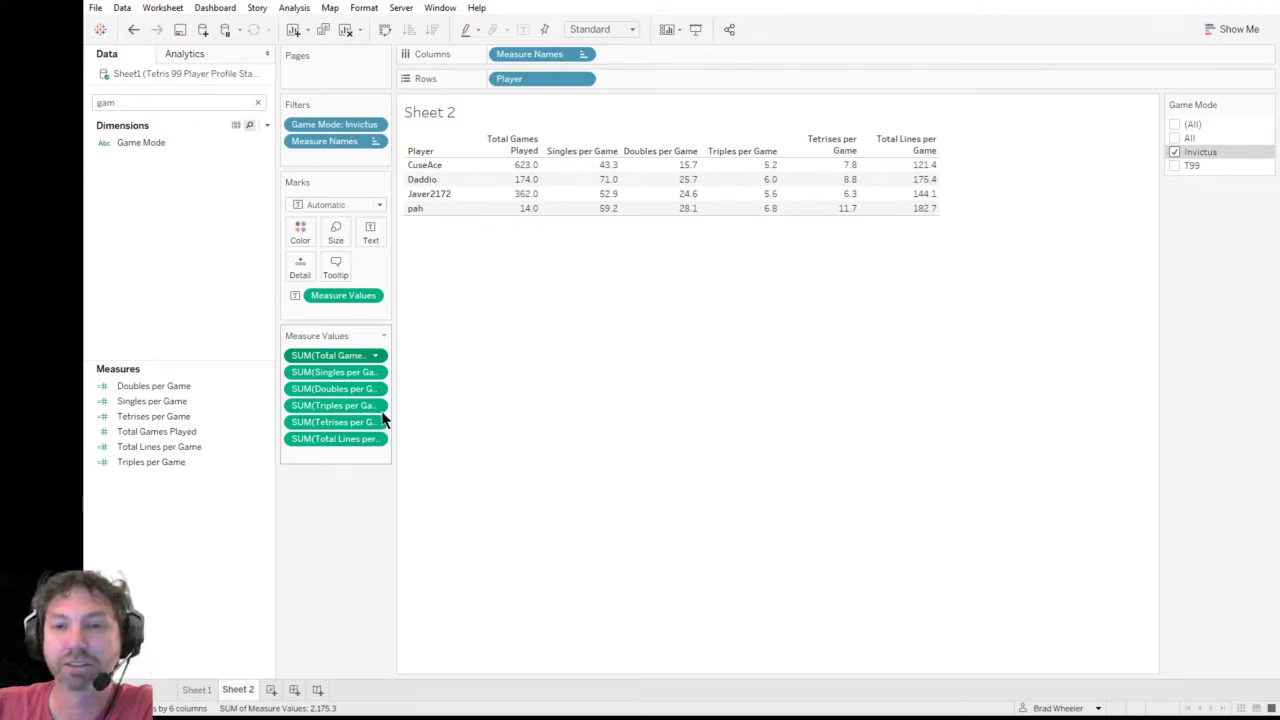
left_click(257, 146)
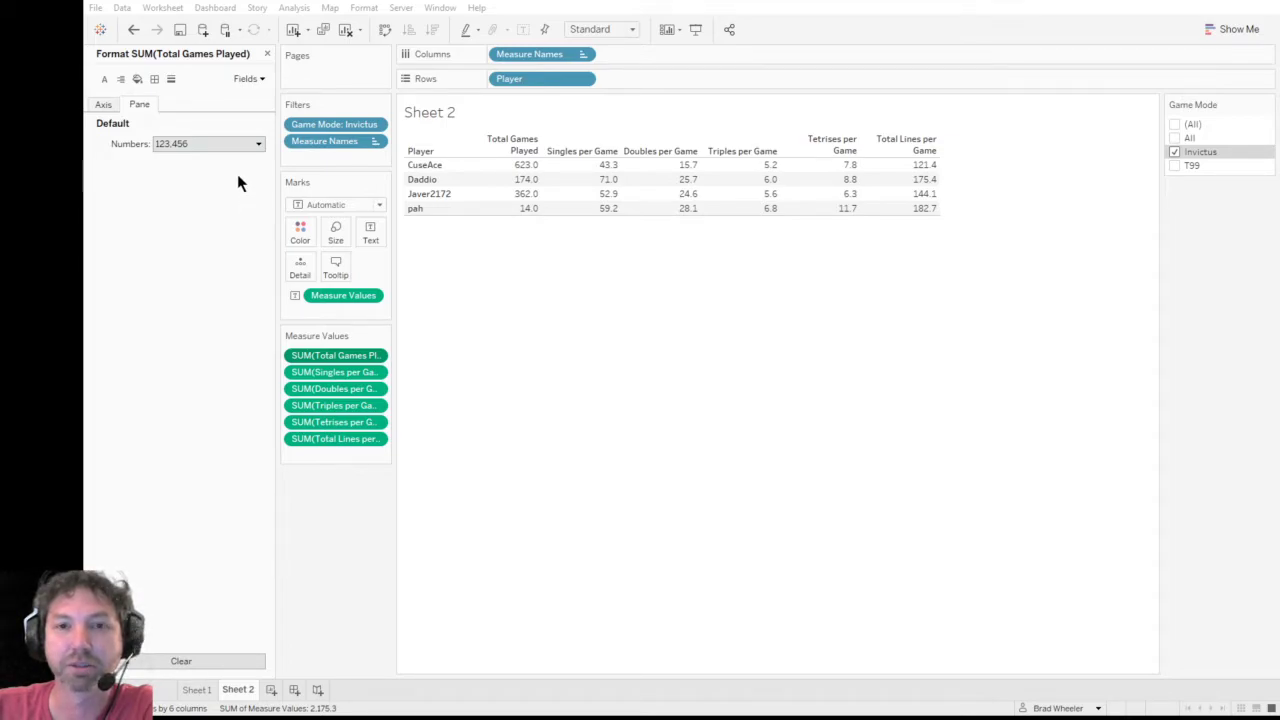
left_click(237, 174)
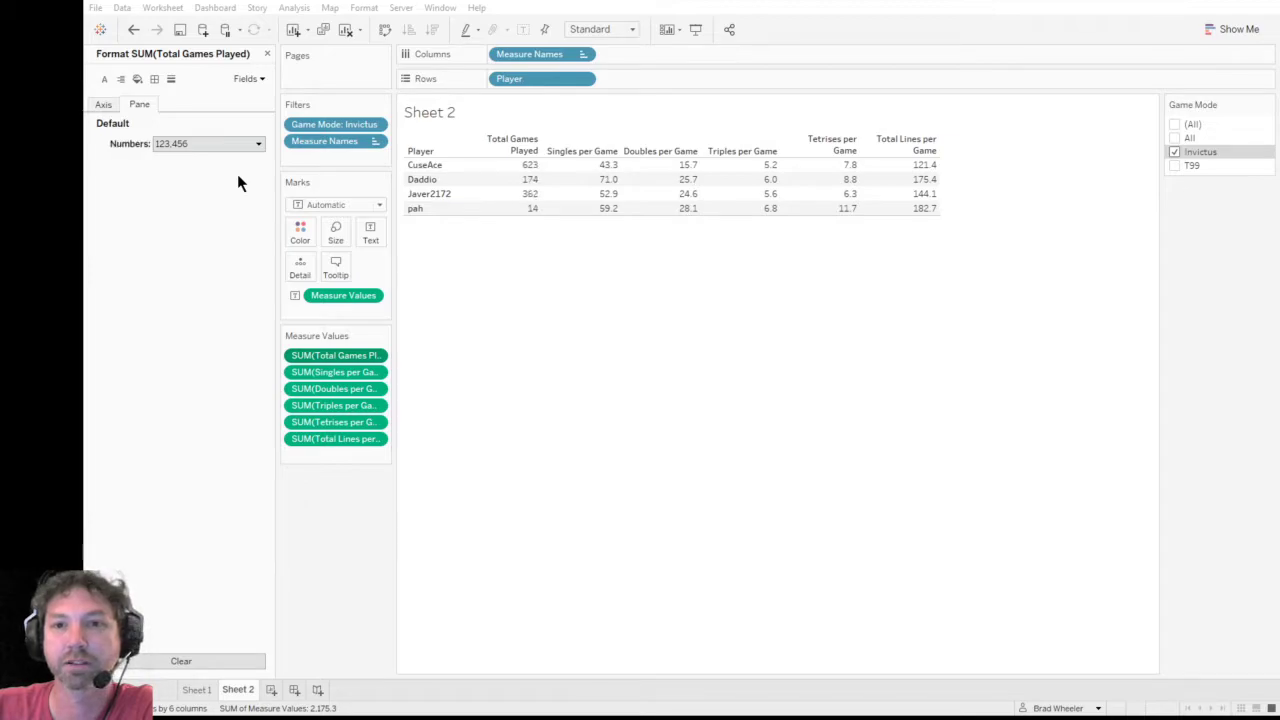
left_click(307, 376)
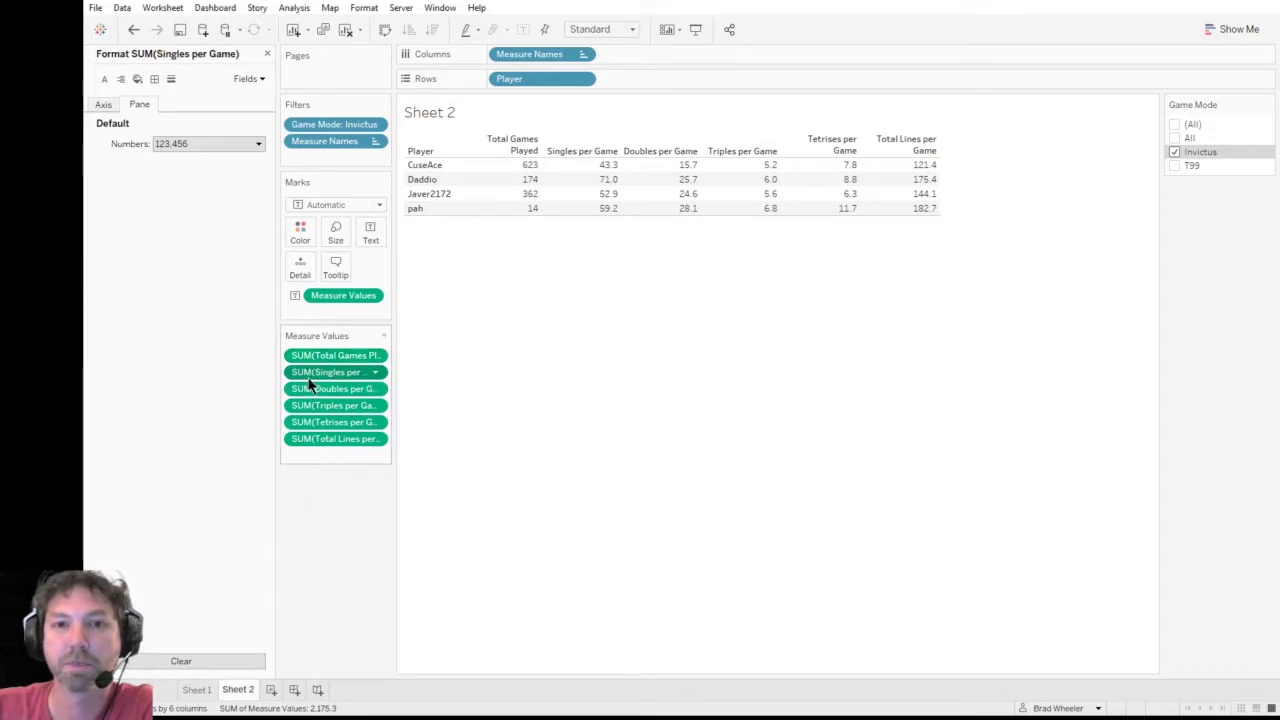
left_click(268, 53)
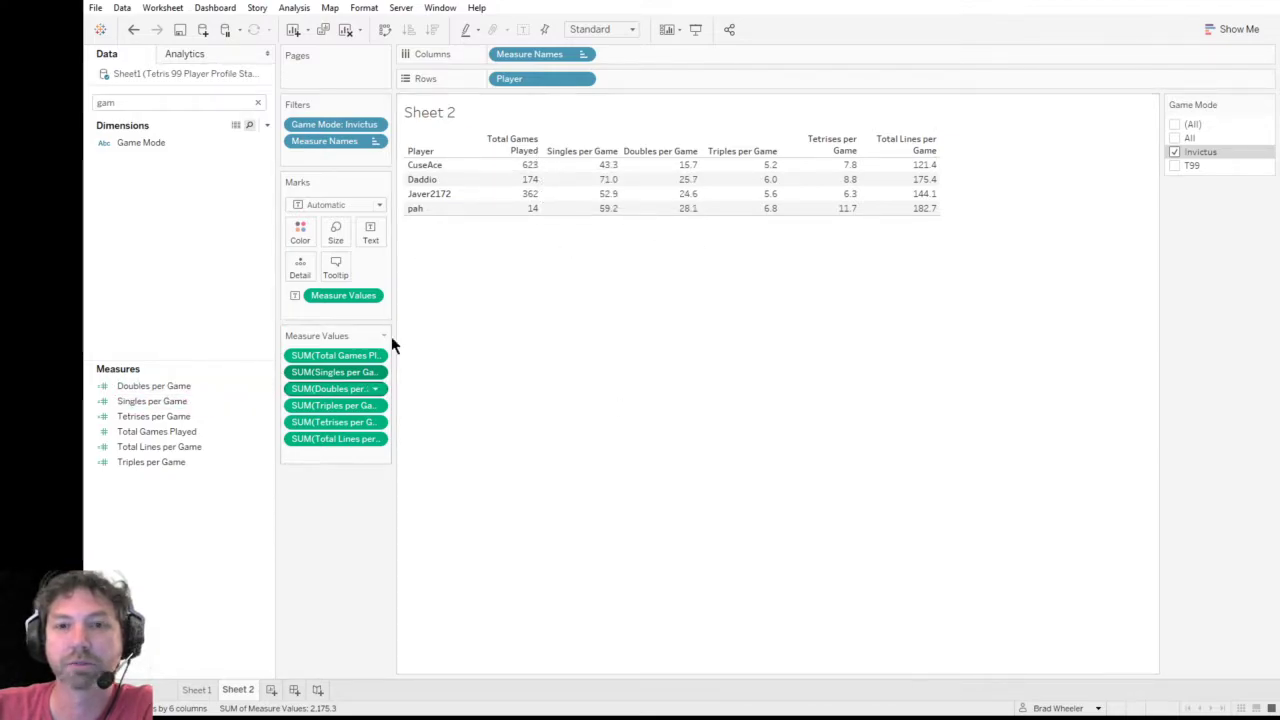
- Show the suggested chart types and clear the "gam" field search to list all fields again
mouse_move(648, 210)
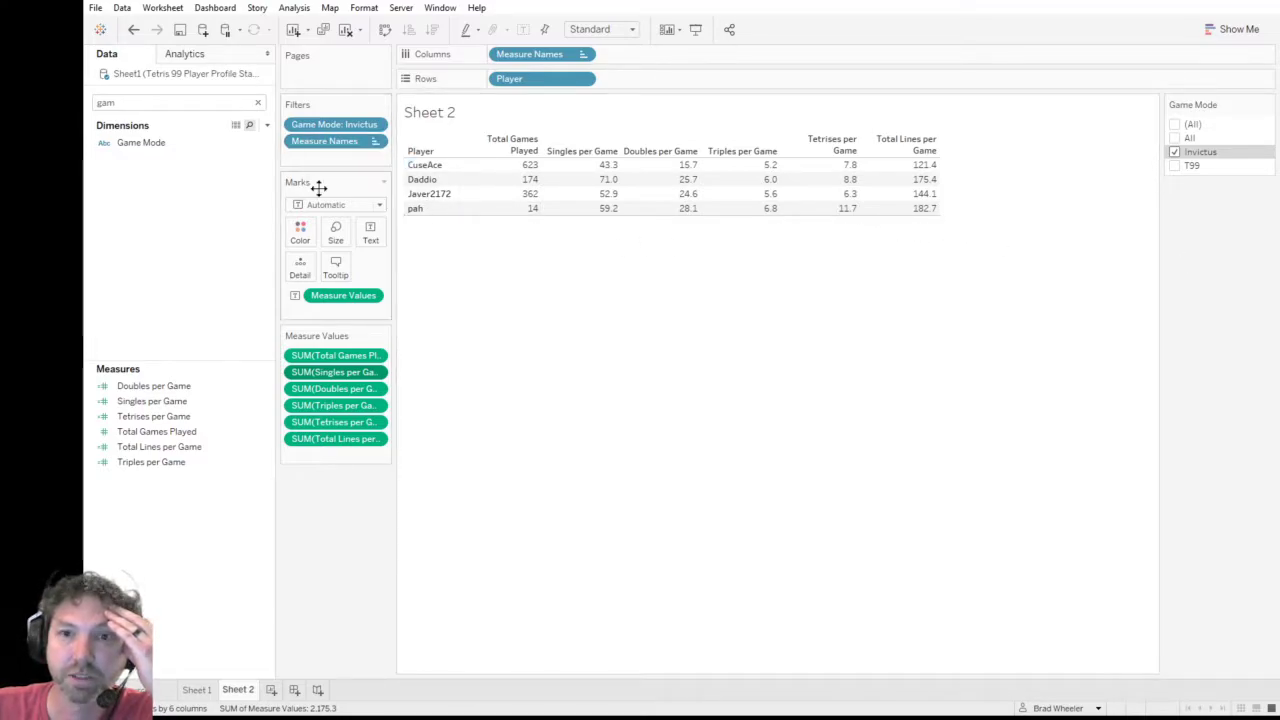
left_click(1247, 32)
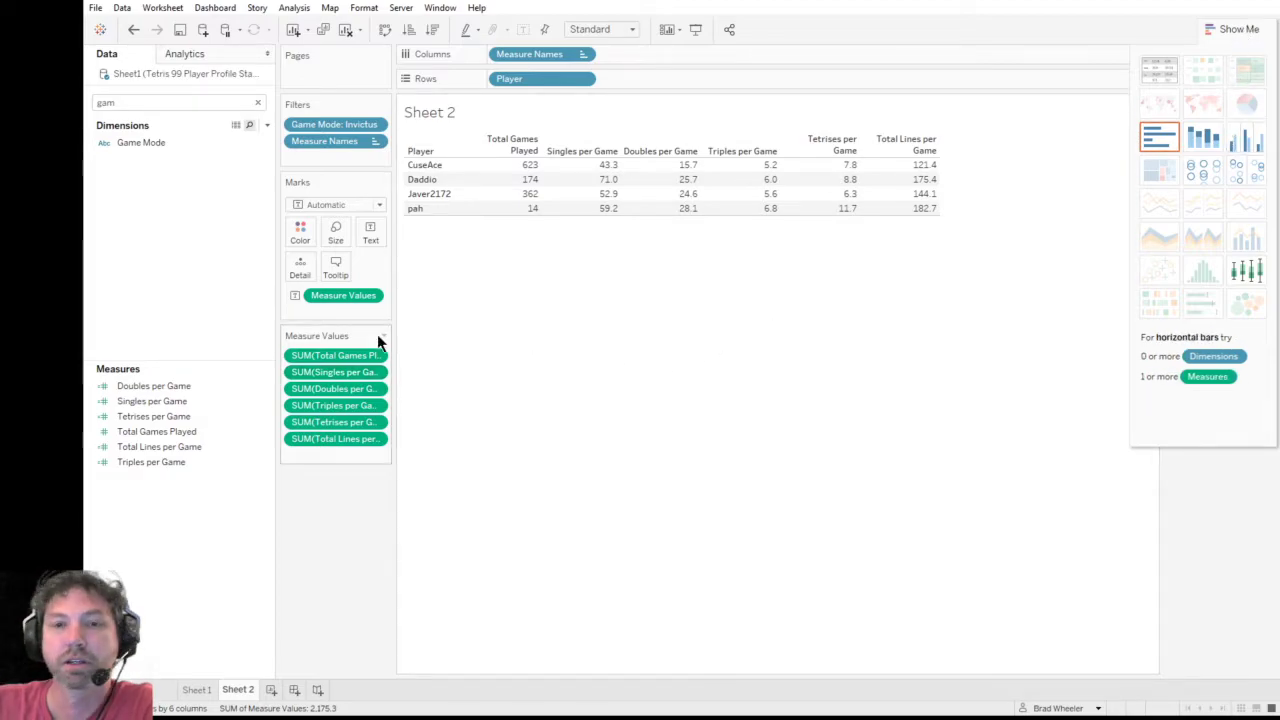
left_click(258, 102)
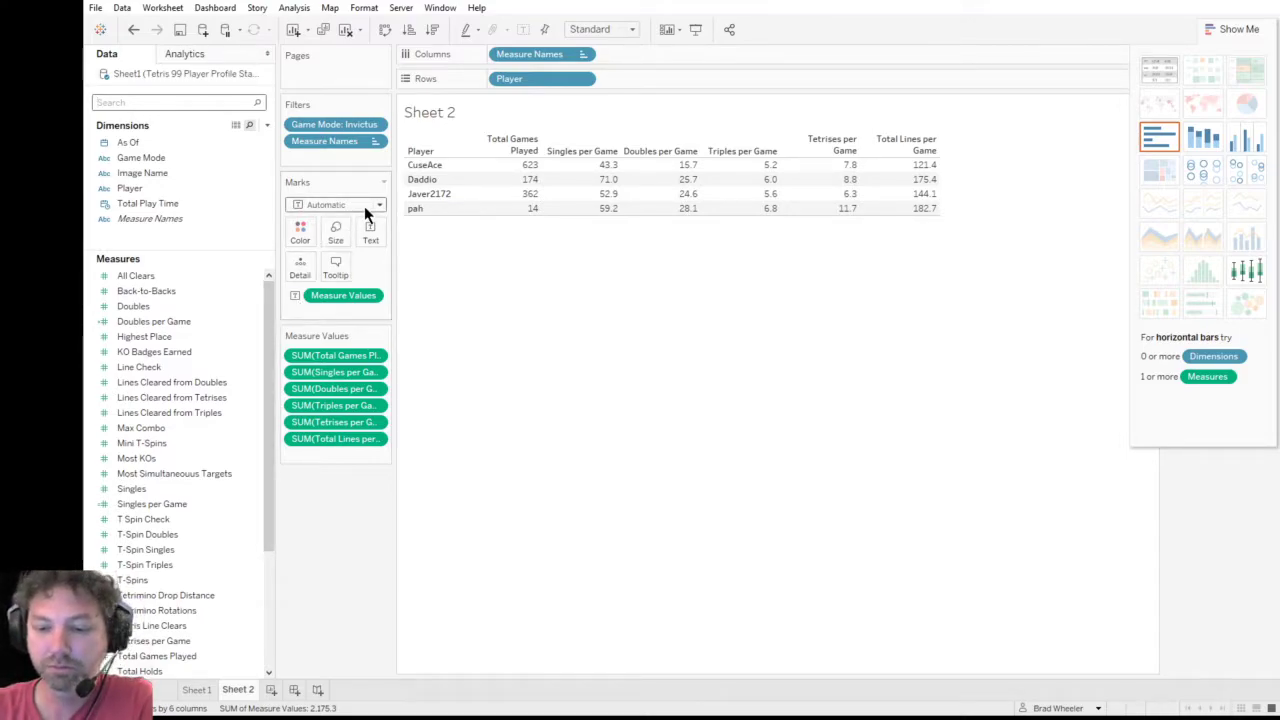
key("ctrl+f")
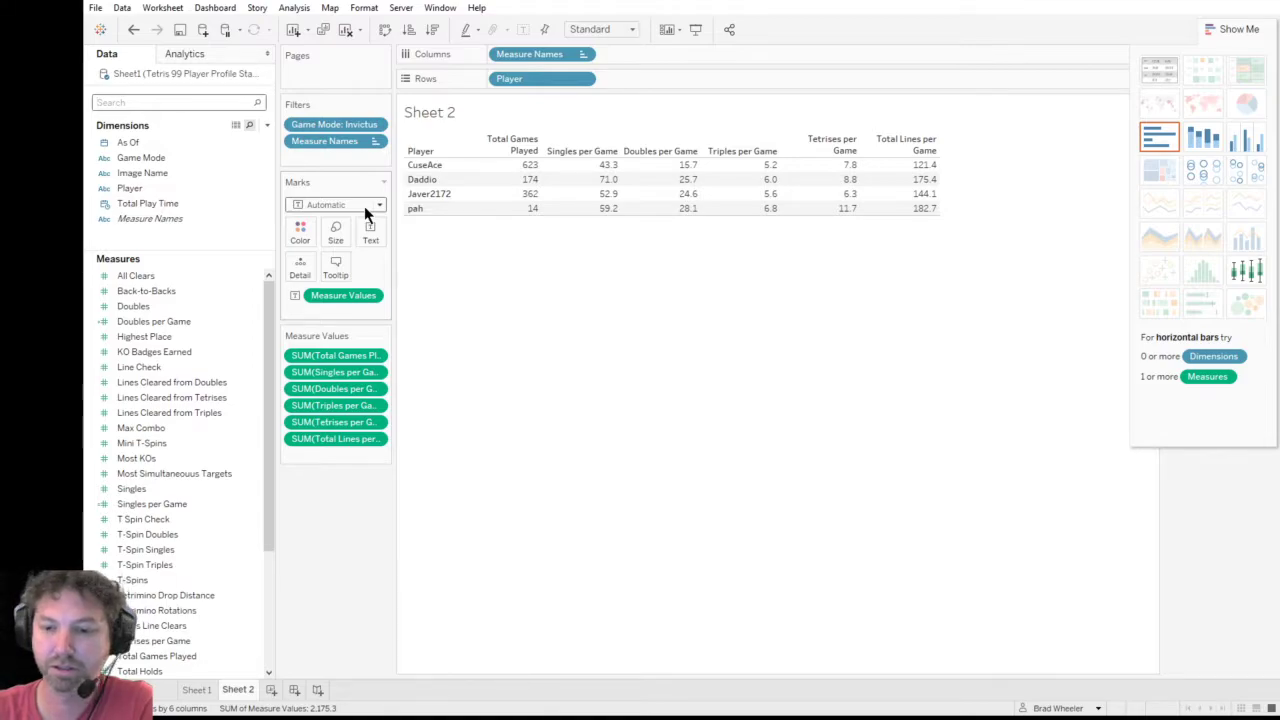
key("ctrl+f")
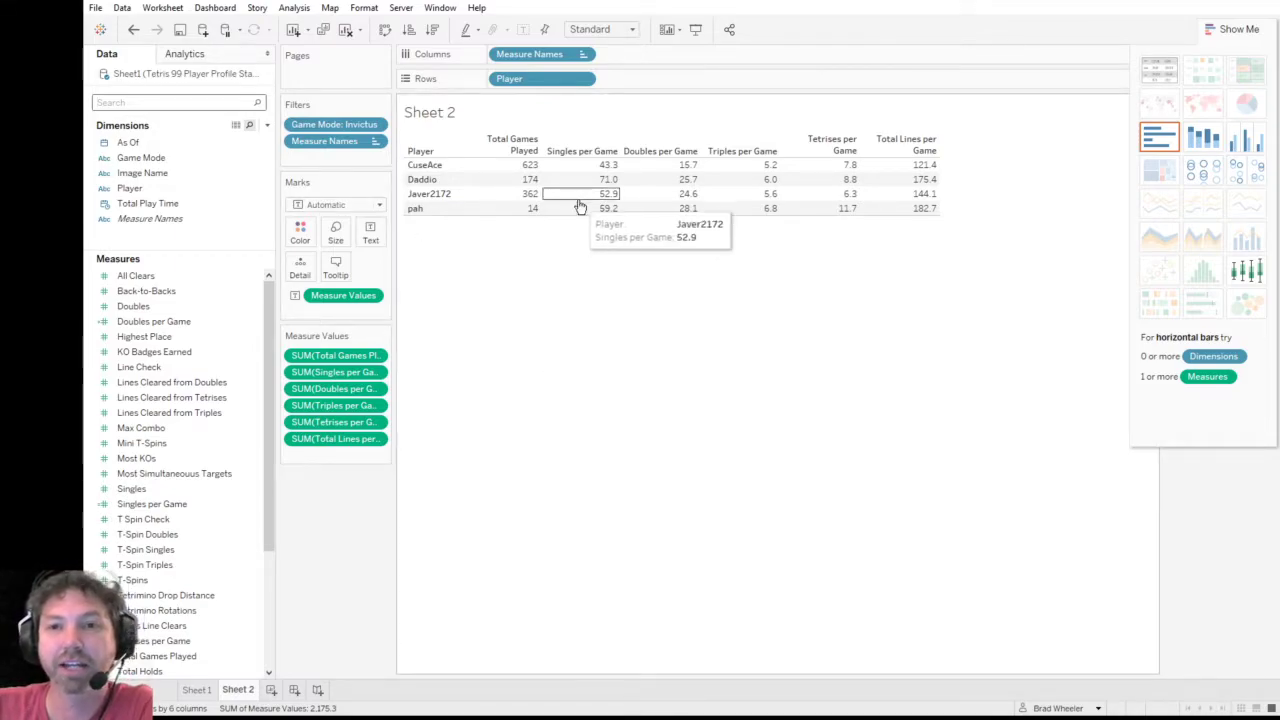
- Change the table's mark type from Automatic to Bar, trying Square along the way
left_click(384, 205)
left_click(358, 282)
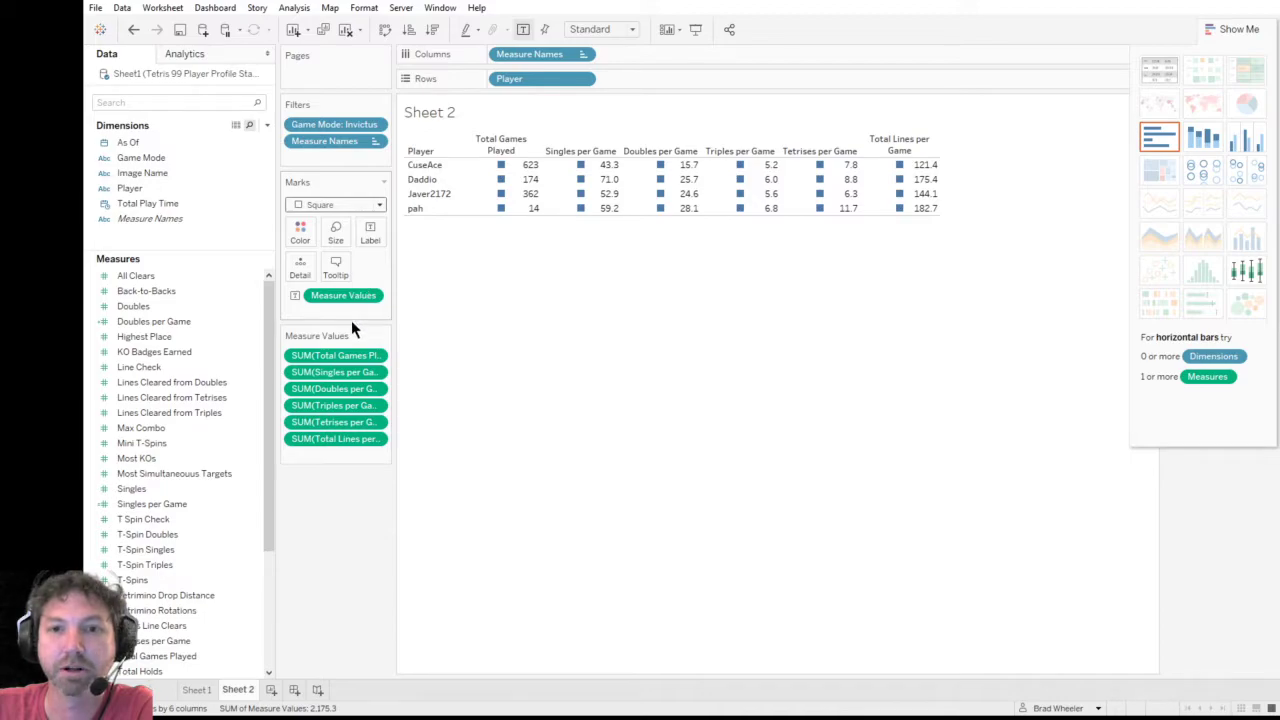
key("ctrl+z")
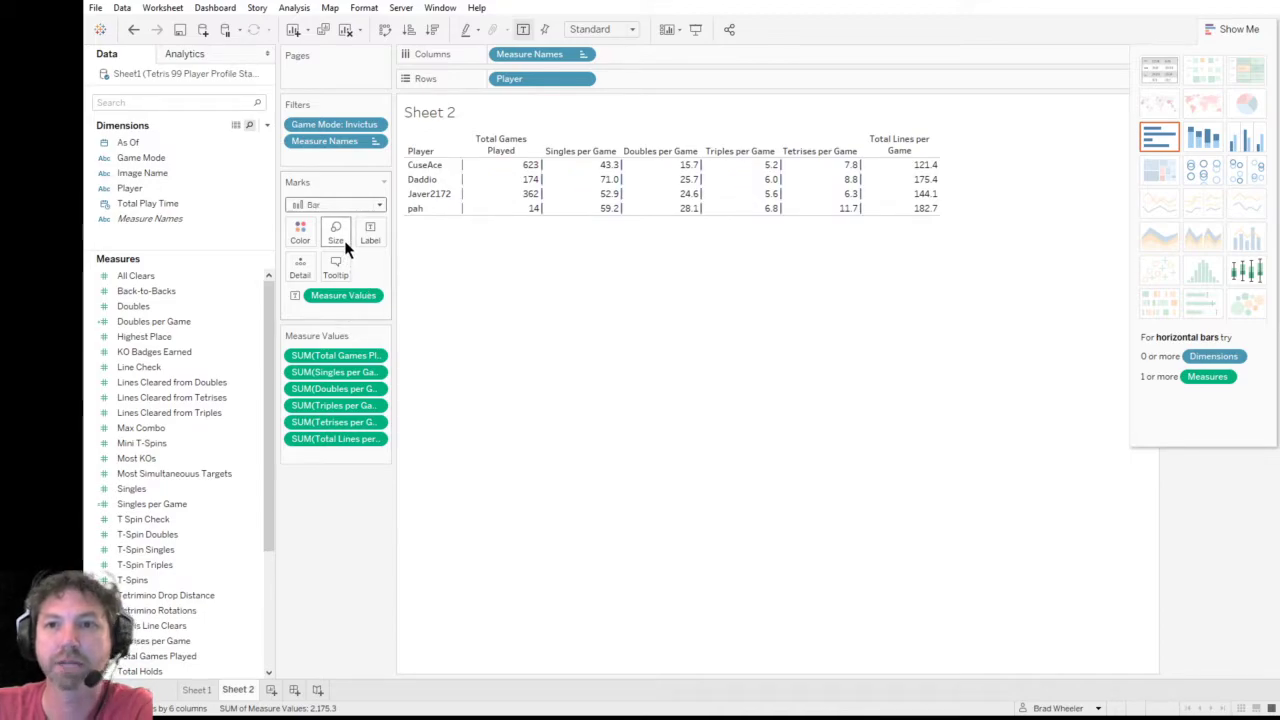
- Add Number of Records aggregated as a minimum to the rows, and move it to the columns after Measure Names
double_click(647, 79)
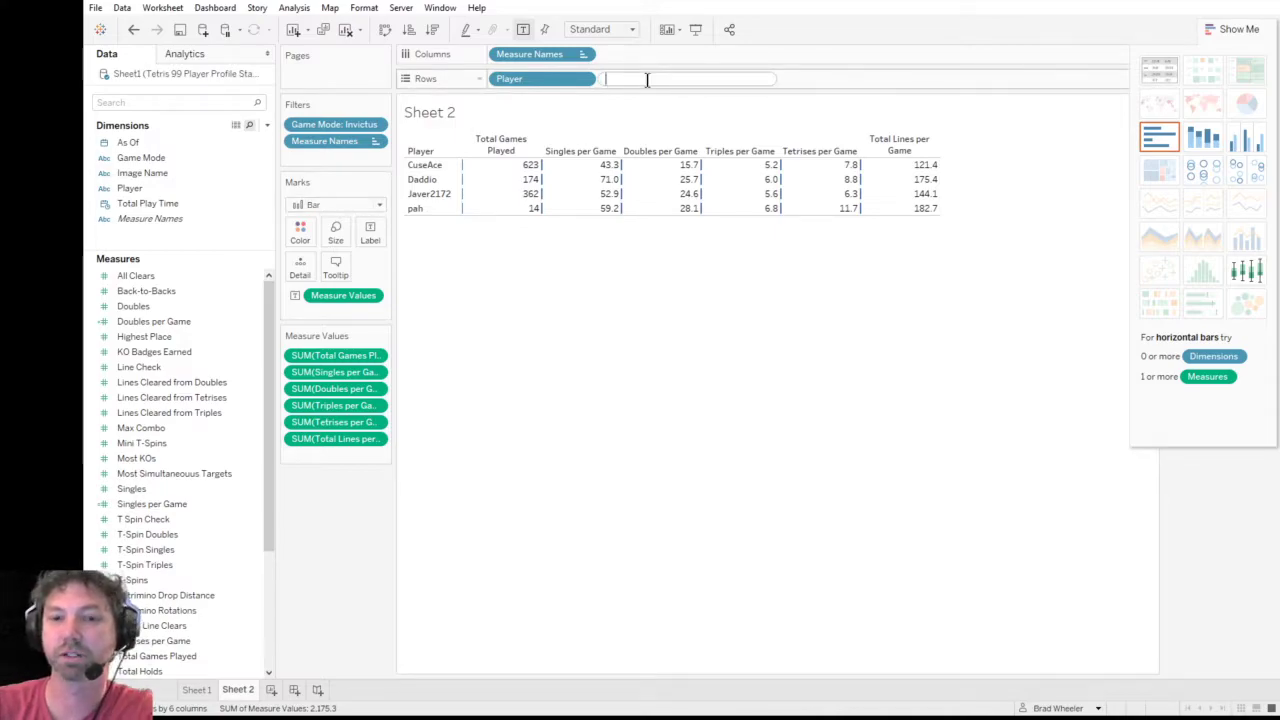
key("Escape")
left_click_drag(268, 478, 270, 594)
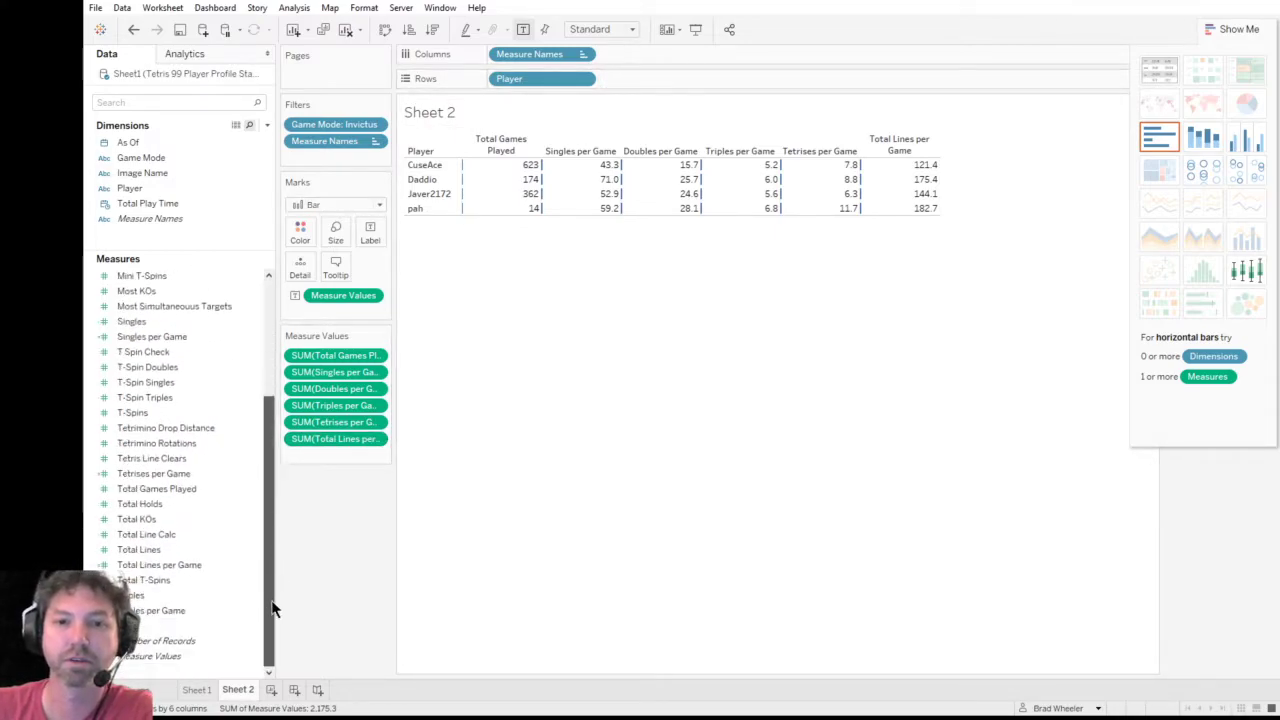
left_click_drag(196, 637, 729, 86)
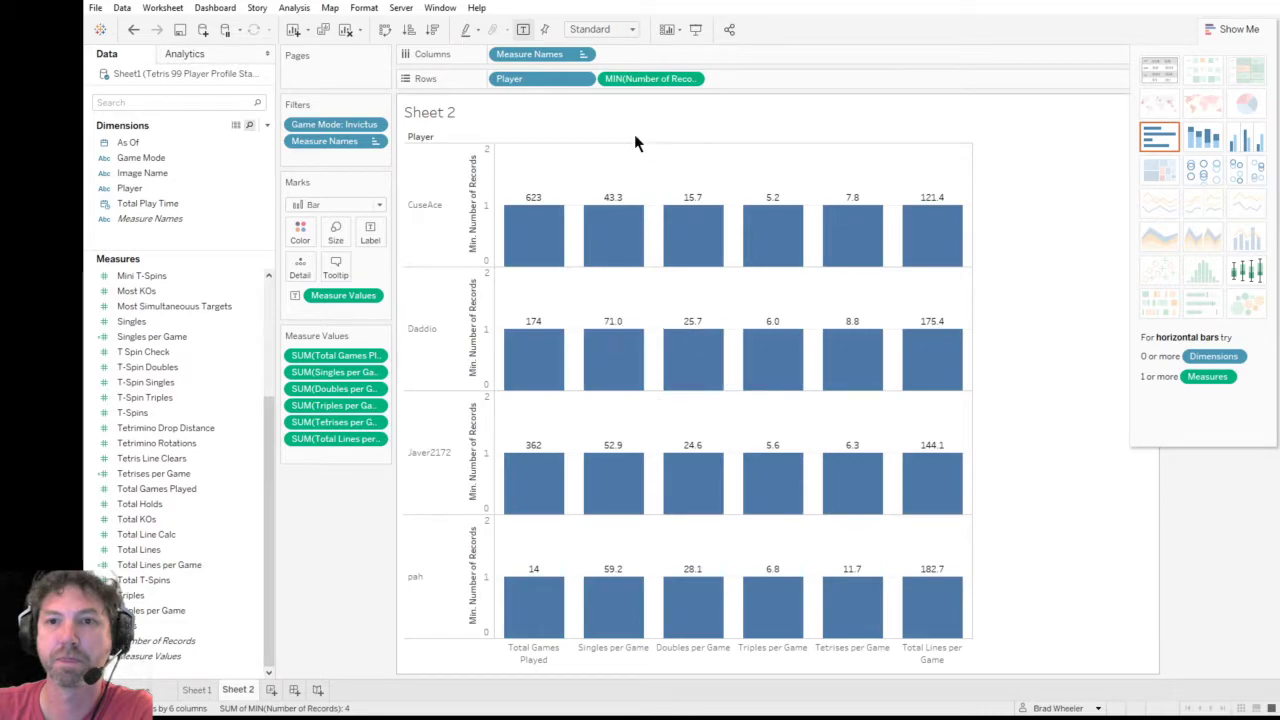
left_click_drag(648, 74, 657, 53)
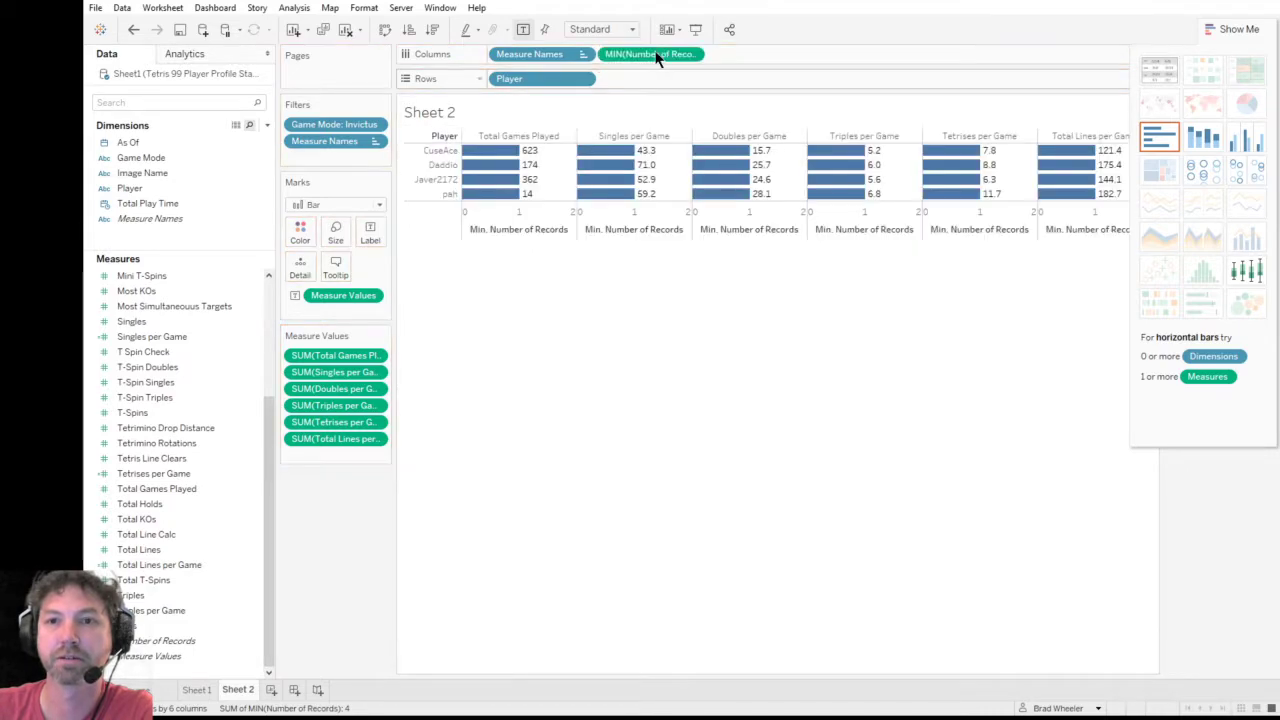
- Set the Min. Number of Records axis range from 0 to 1 and enlarge the bars to fill their cells
left_click(547, 220)
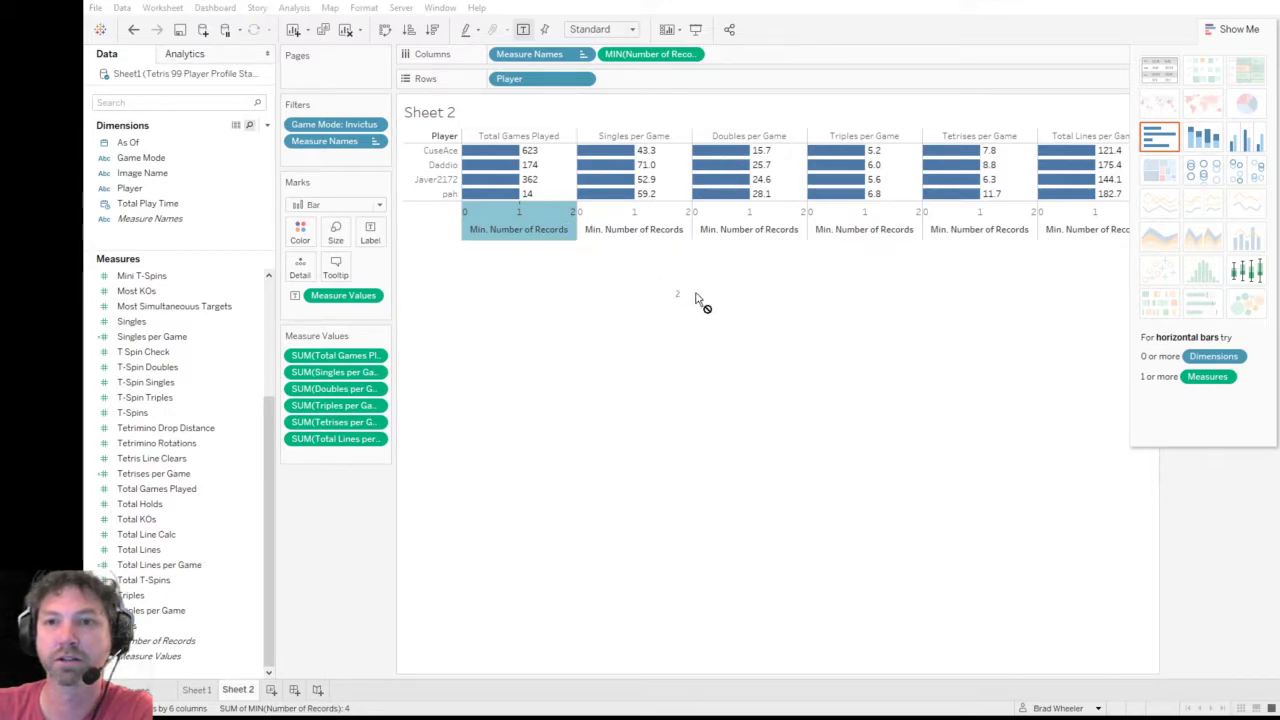
left_click_drag(677, 223, 737, 120)
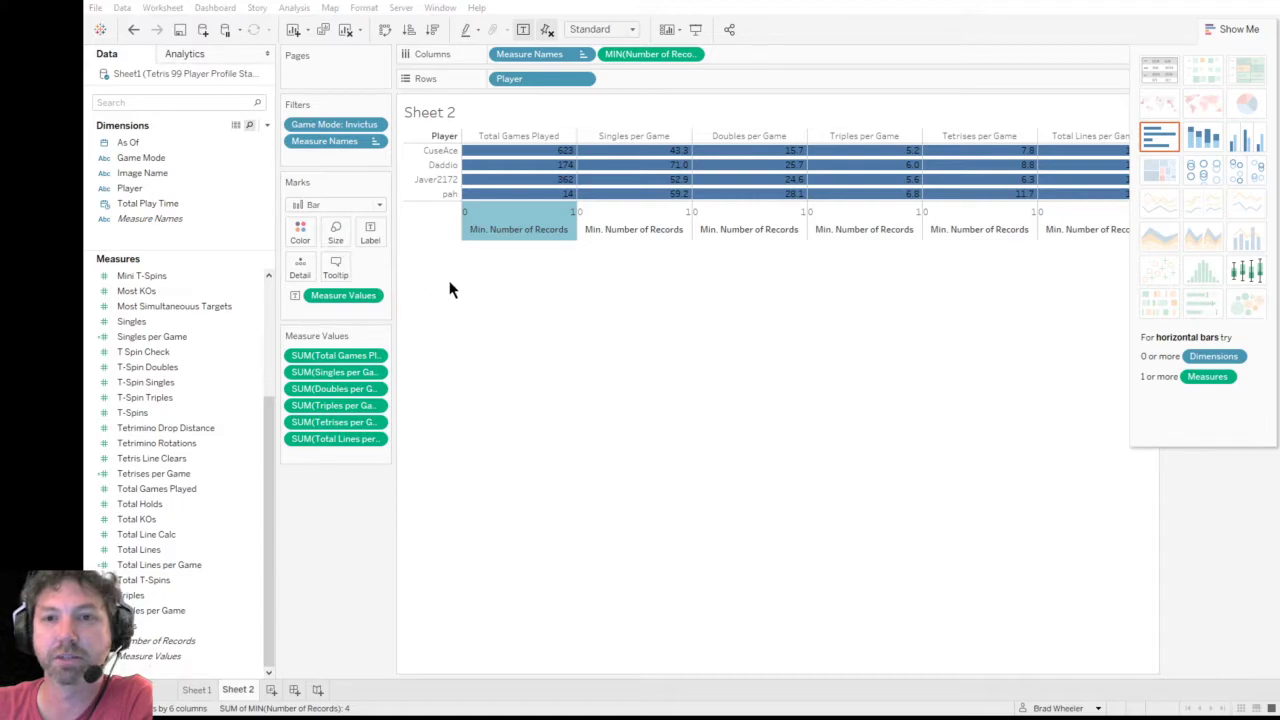
key("ctrl+shift+b")
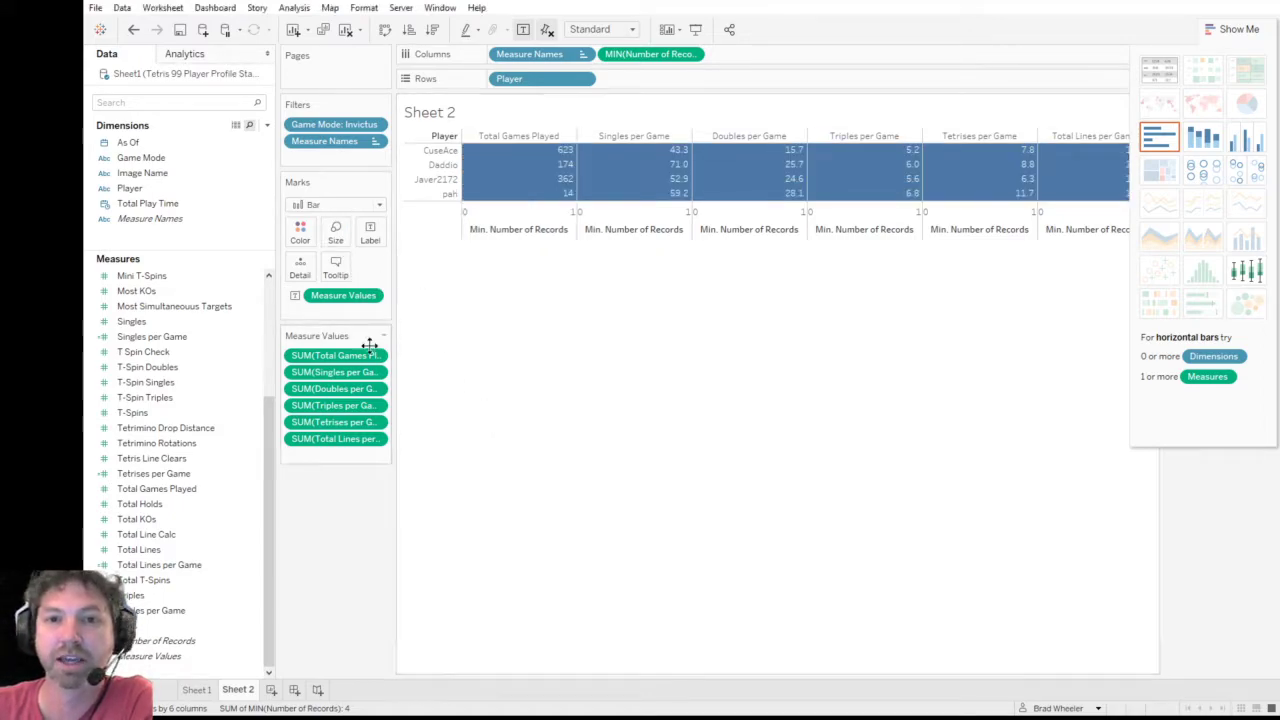
- Color the bars by Measure Values with a separate color legend for each measure, and hide the chart suggestions
left_click_drag(346, 297, 305, 239)
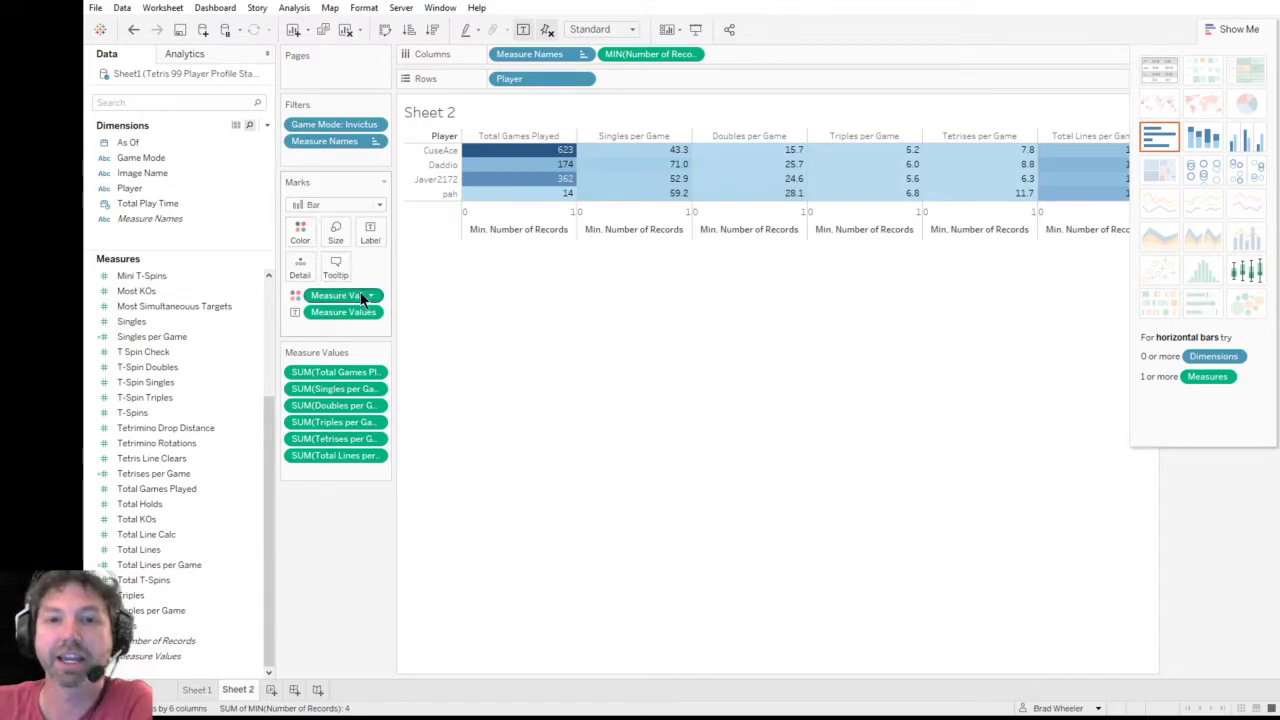
left_click(1224, 29)
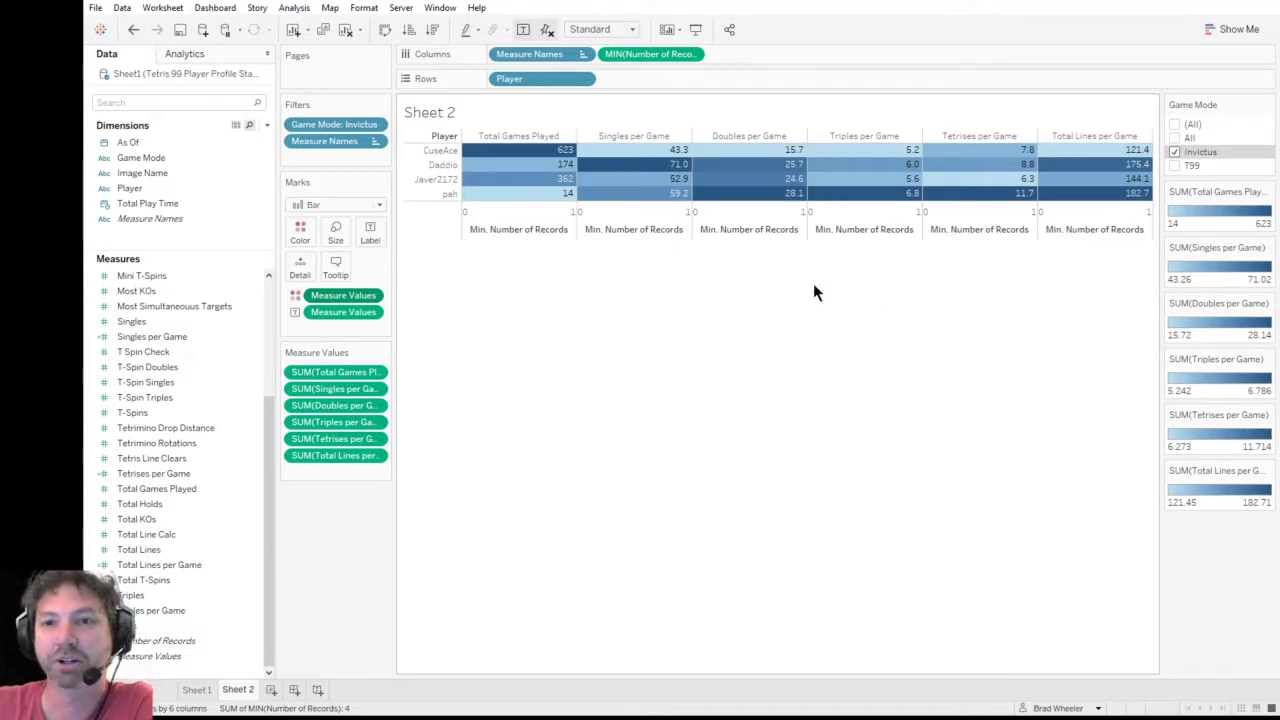
- Hide the Min. Number of Records axis and the Player field label, and make the rows taller with centered values
left_click(540, 229)
key("Delete")
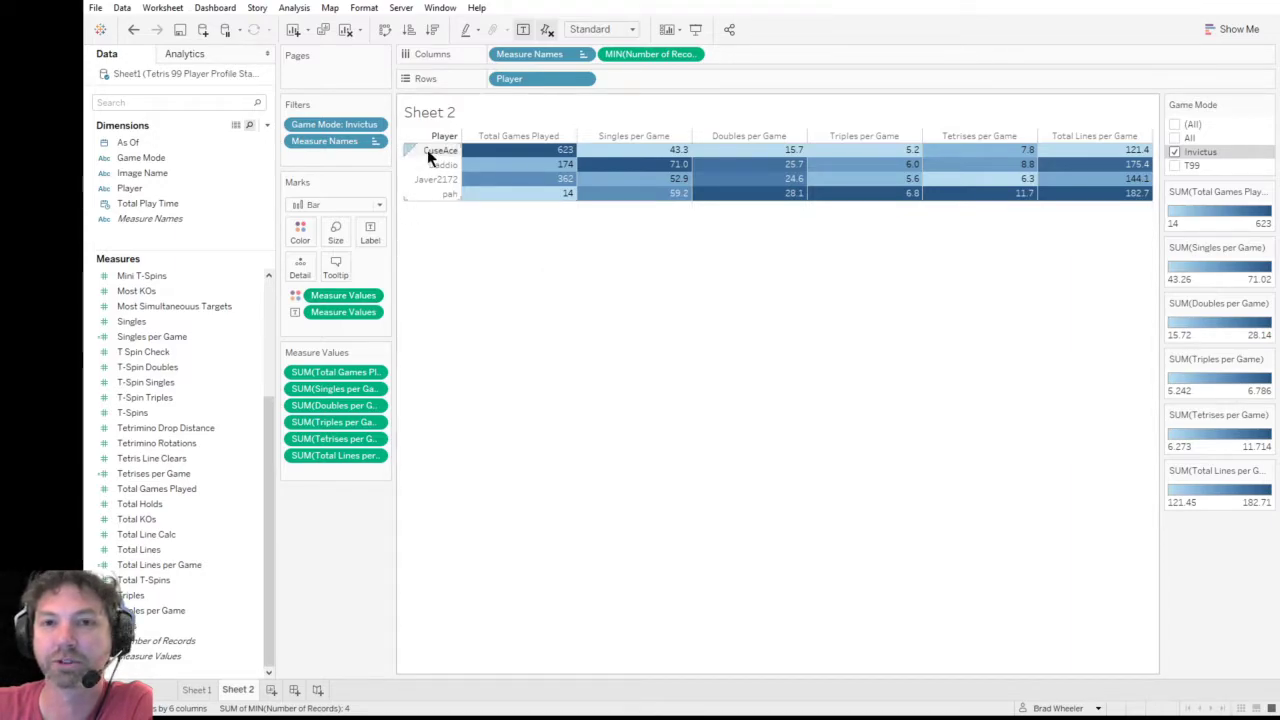
left_click_drag(427, 156, 430, 166)
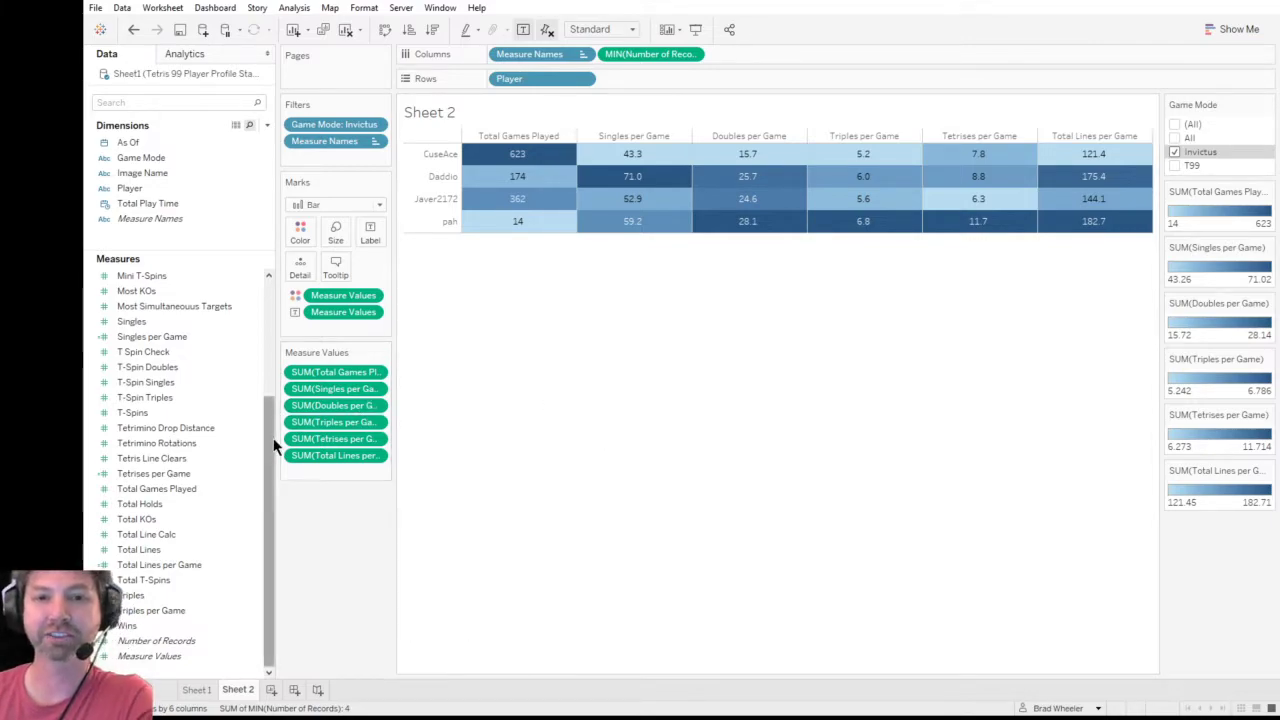
- Create a Win Rate calculated field, add it to the end of the measure values, and format it as a percentage with one decimal
left_click_drag(267, 434, 288, 457)
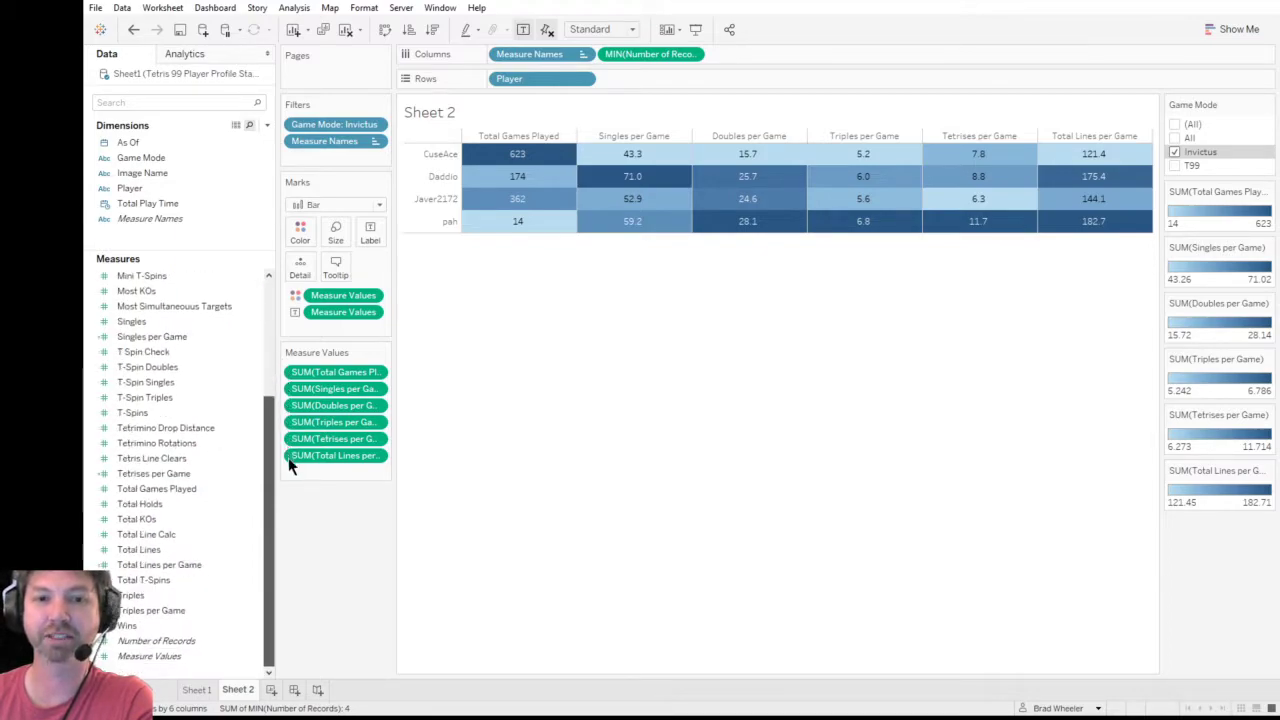
left_click(152, 625)
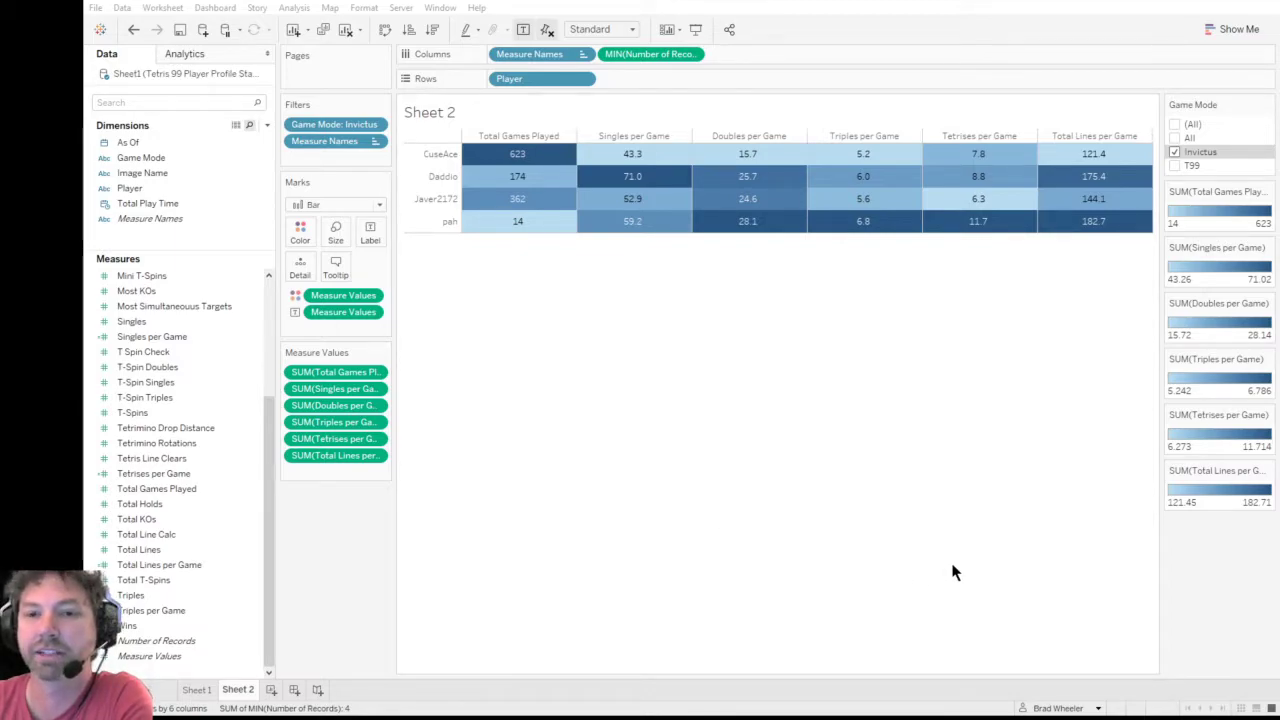
left_click_drag(195, 628, 365, 474)
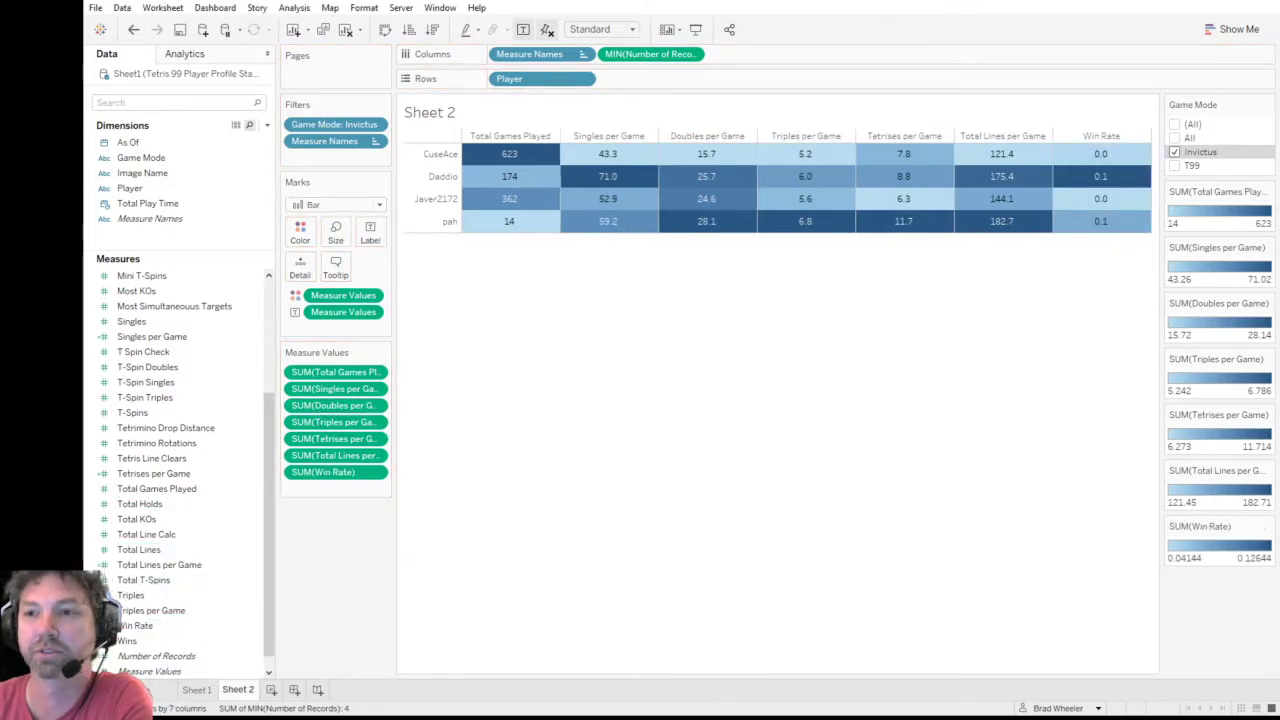
left_click(182, 630)
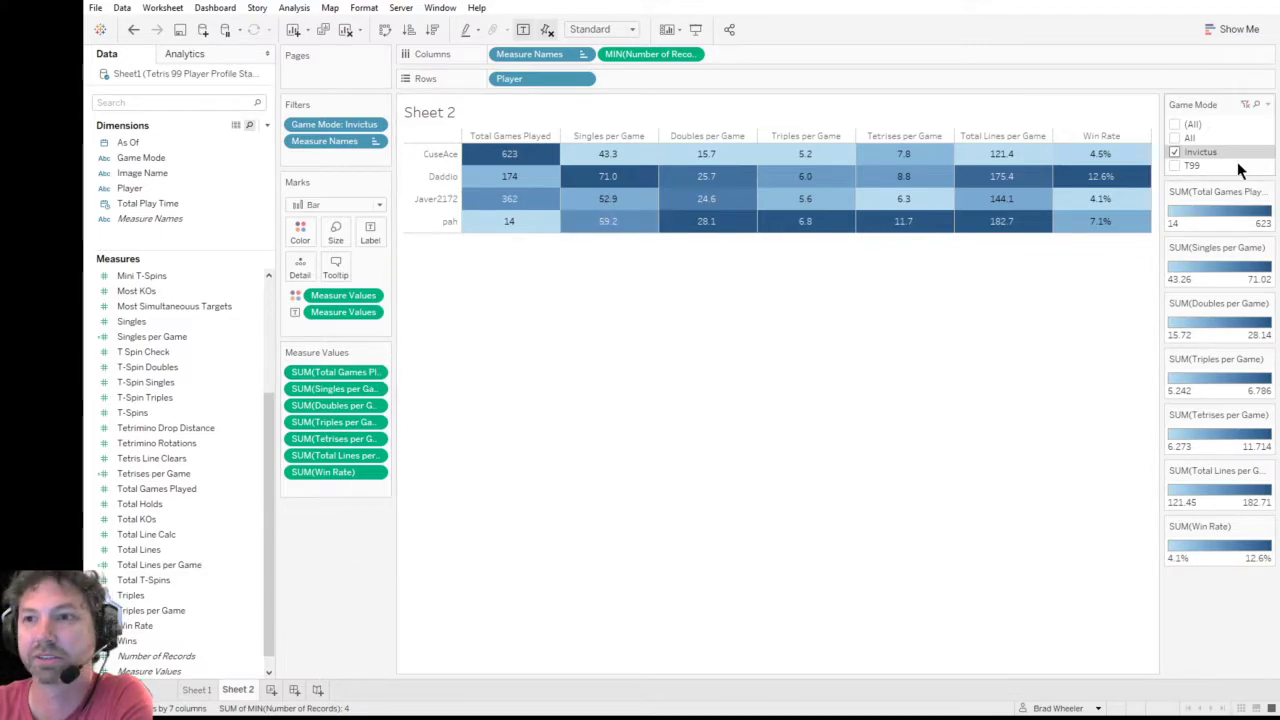
- Switch the Game Mode filter from Invictus to T99 only
left_click(1174, 164)
left_click(1174, 152)
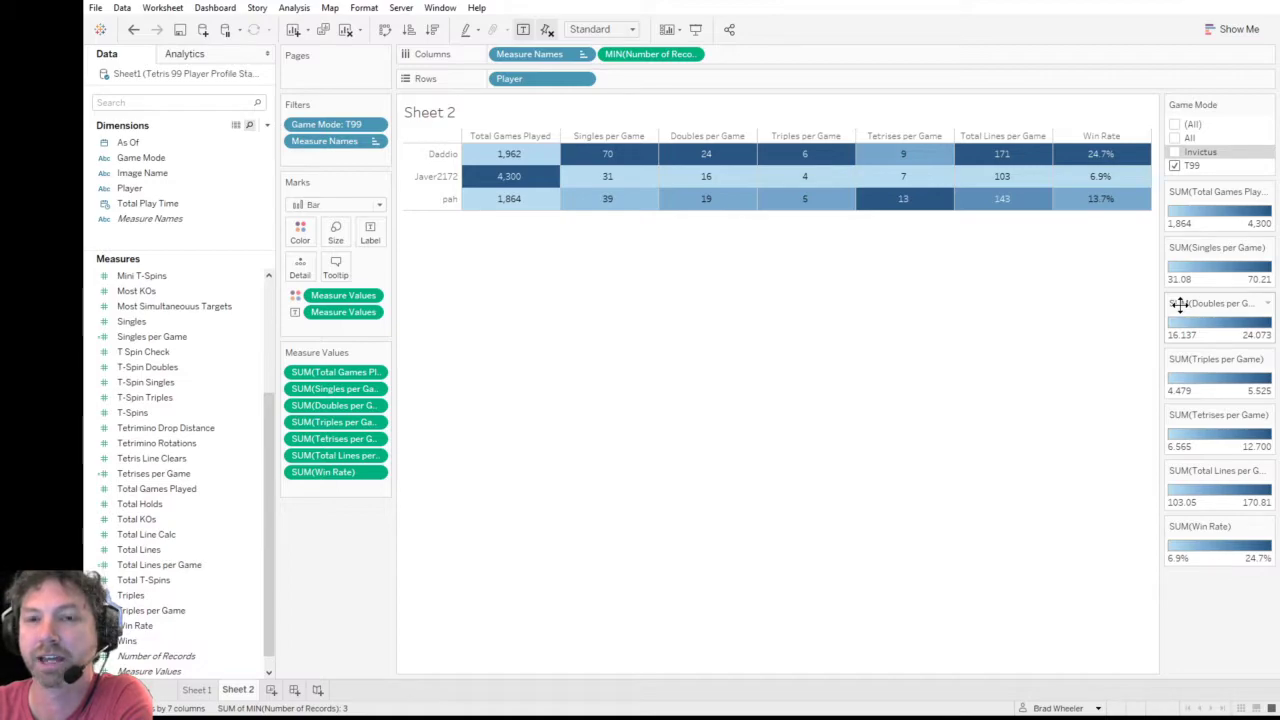
mouse_move(1108, 175)
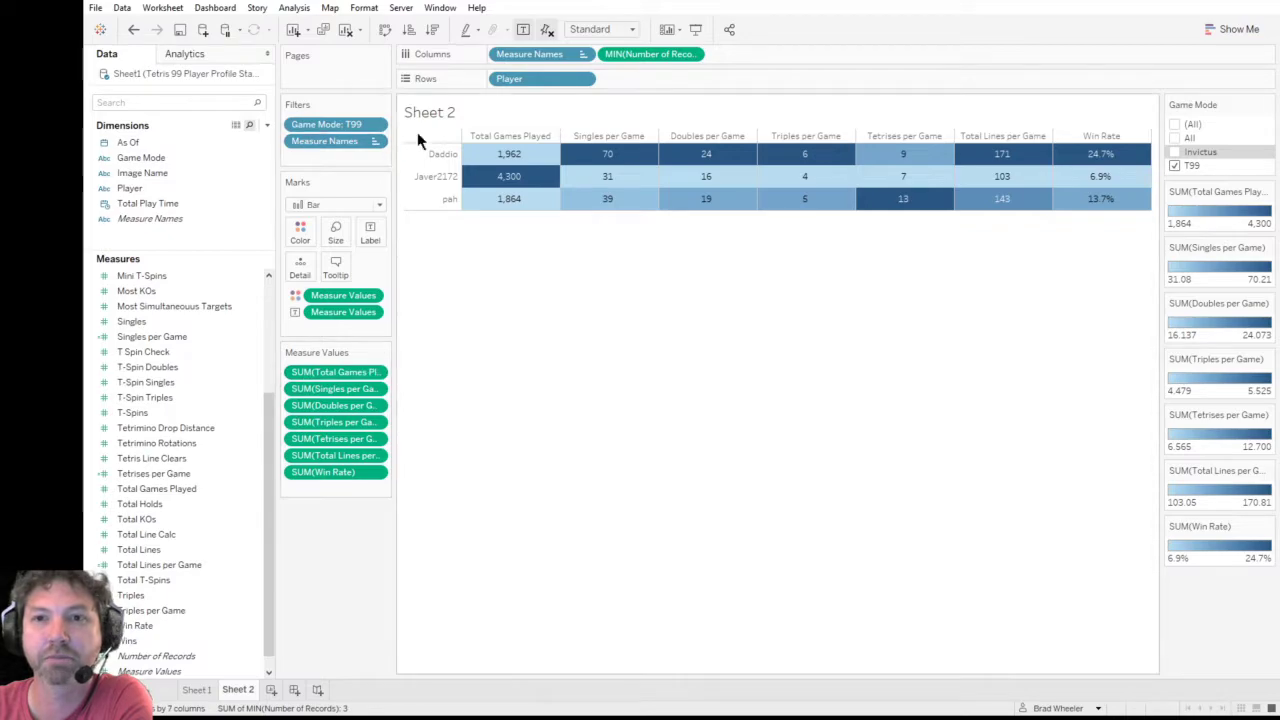
- Move Game Mode from the filters to the rows before Player, show its filter, and exclude the All mode
left_click_drag(322, 124, 495, 80)
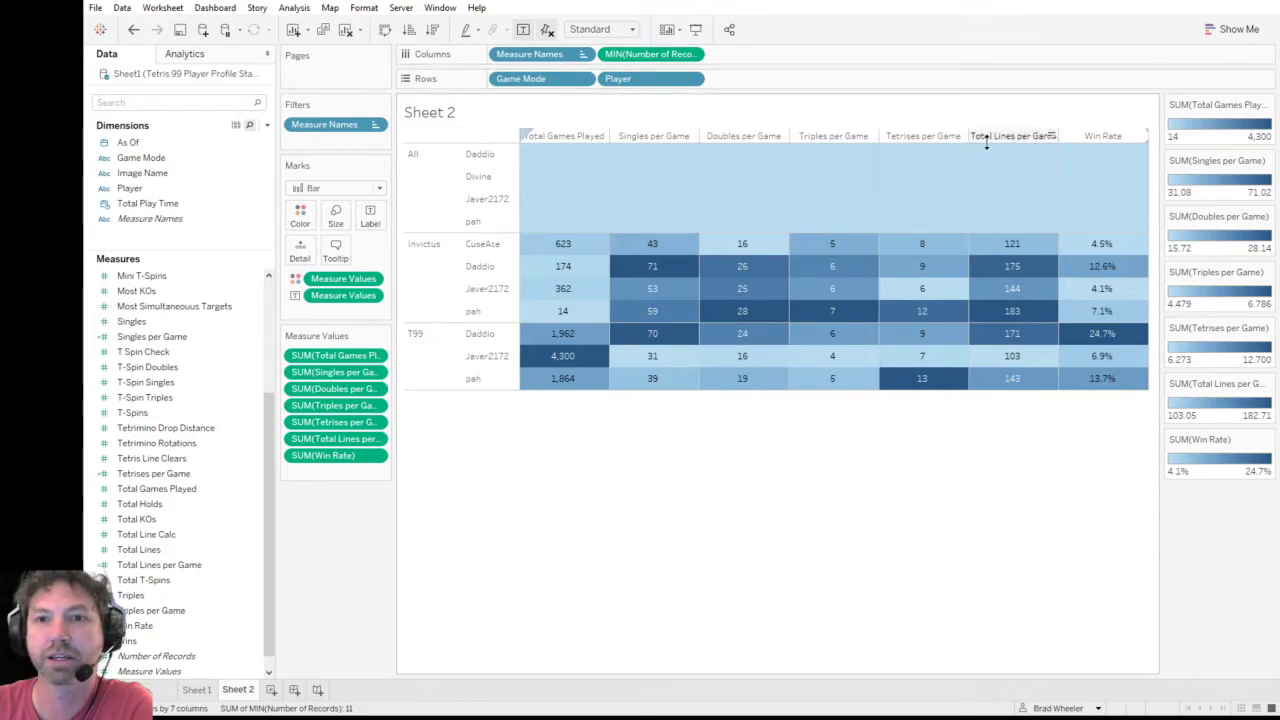
left_click(583, 78)
left_click(563, 114)
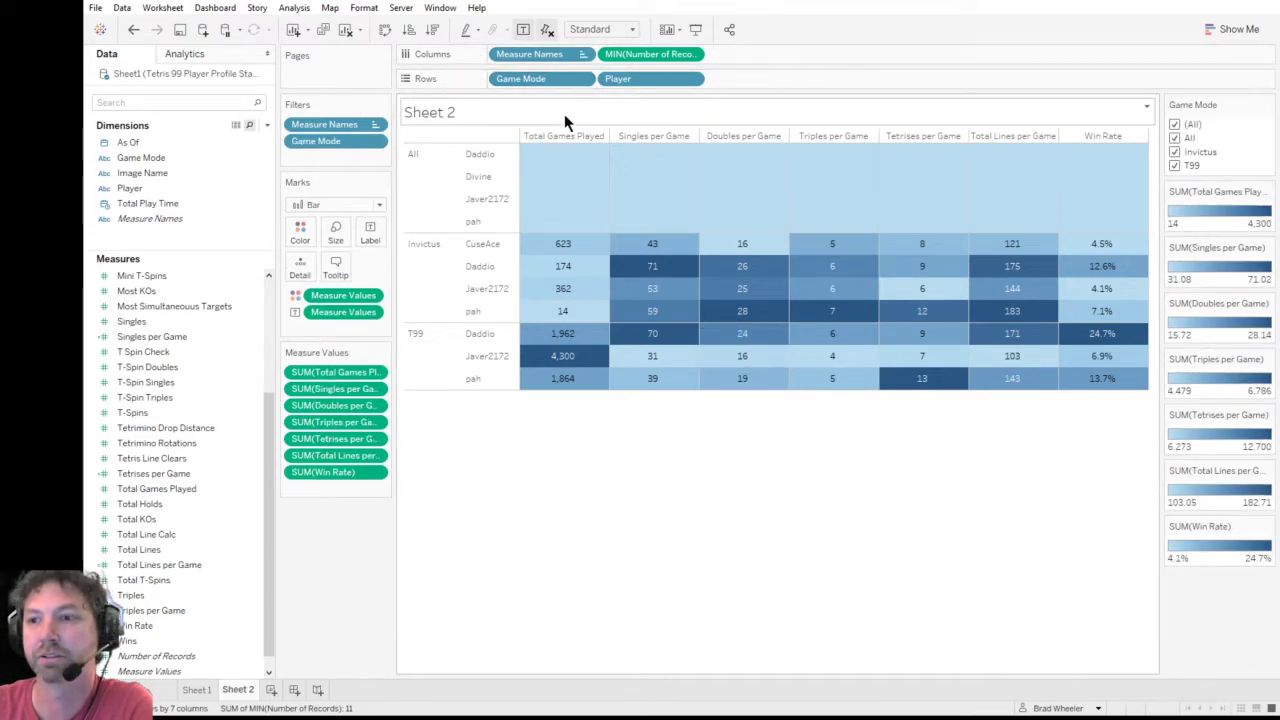
left_click(1175, 139)
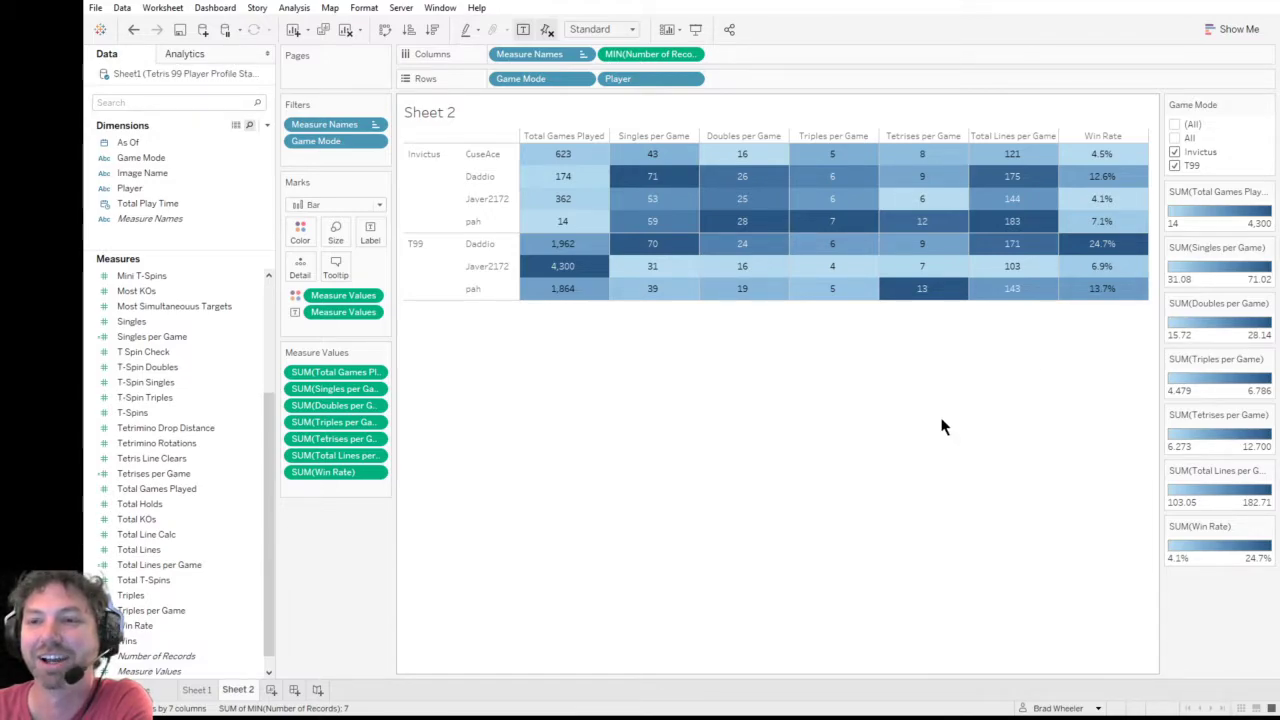
mouse_move(1100, 276)
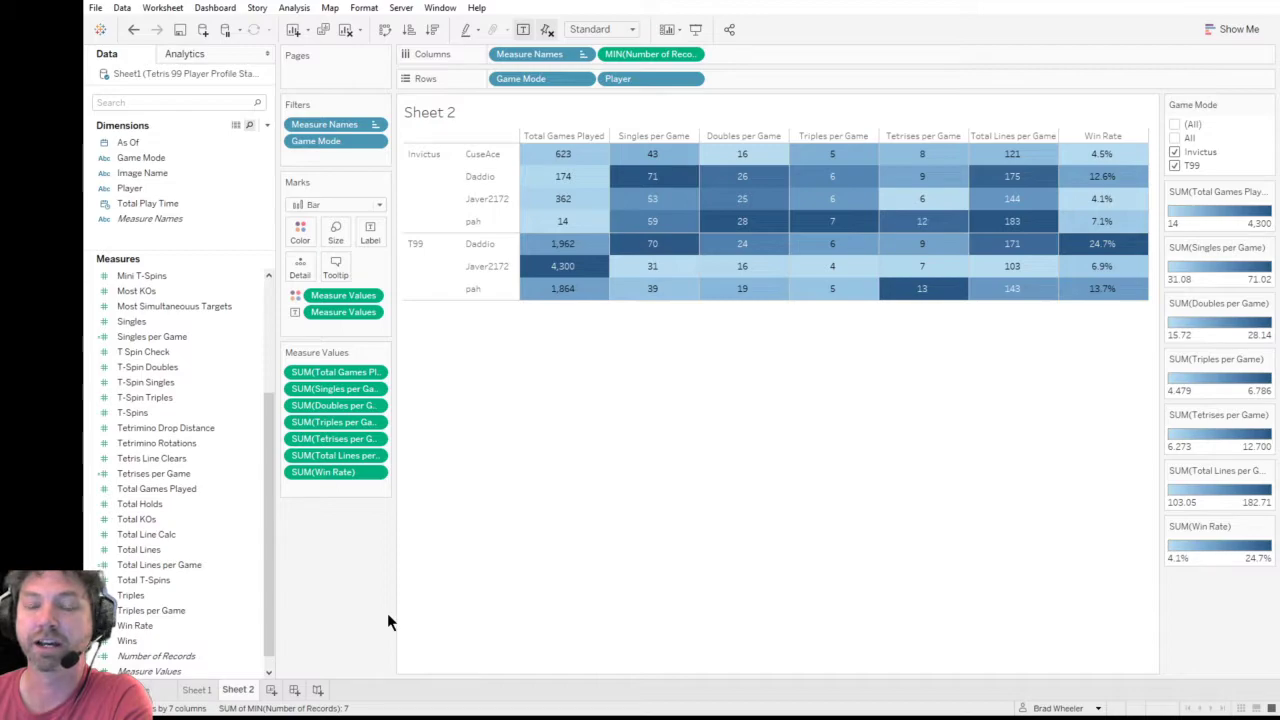
- Add a new blank worksheet, look at the Game Mode and Player list on Sheet 1, and return to Sheet 2
left_click(270, 697)
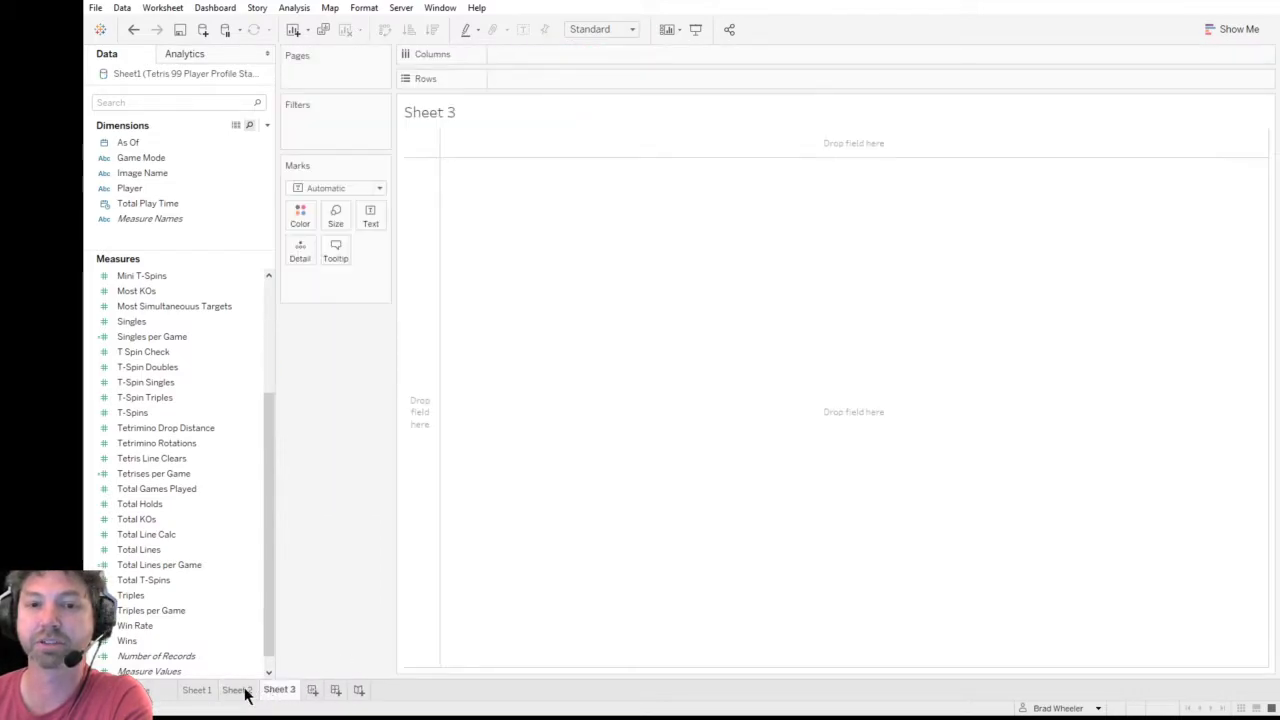
left_click(205, 690)
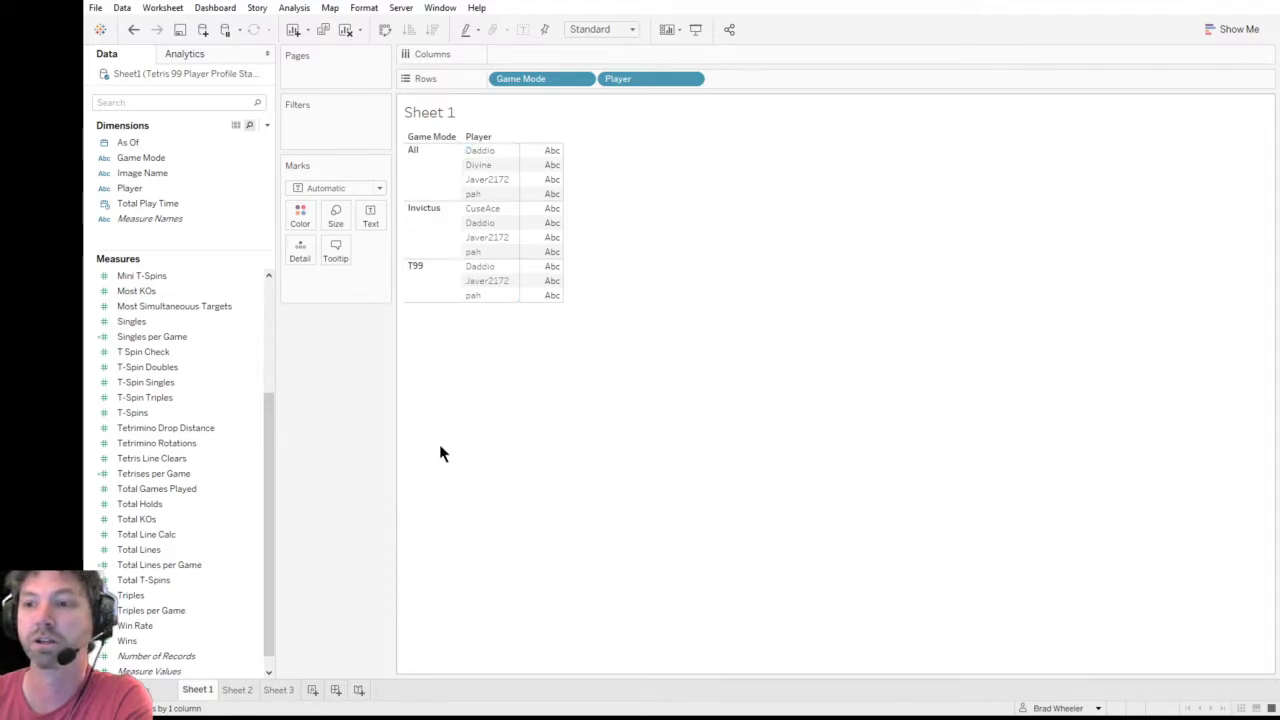
left_click(240, 691)
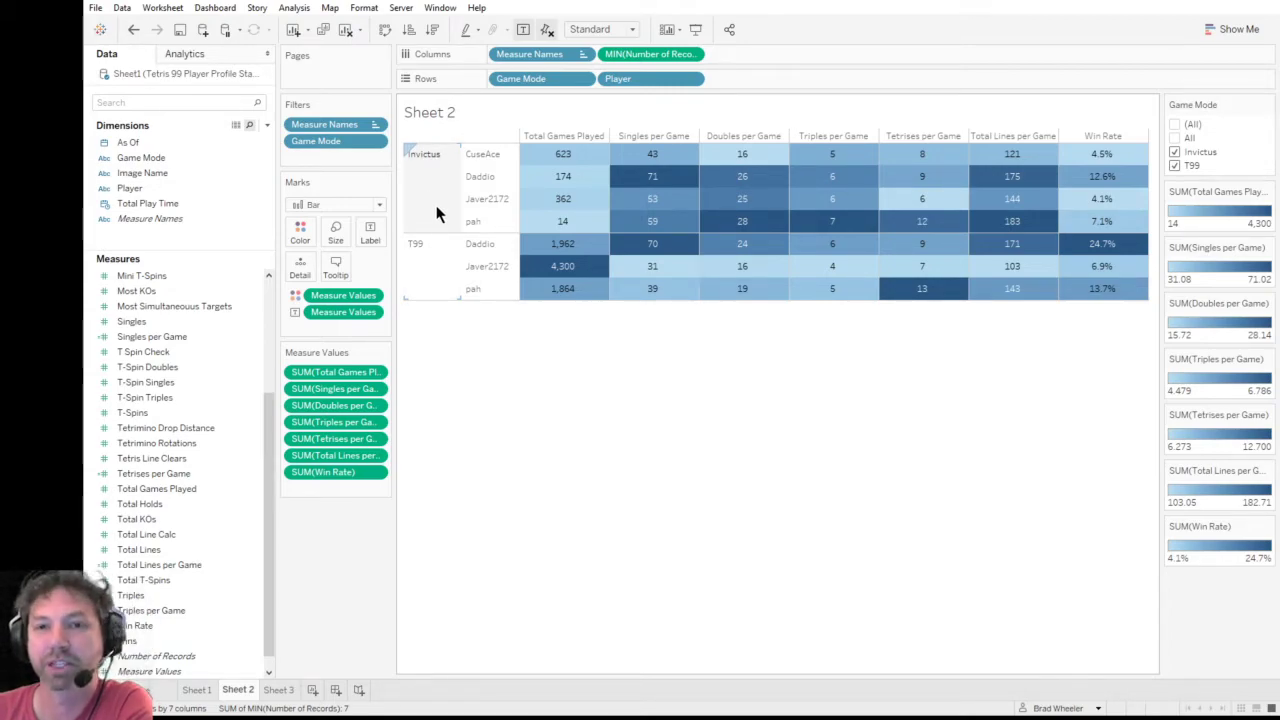
- Compare the Invictus and T99 figures in the table and restrict the Game Mode filter to T99 only
mouse_move(1090, 188)
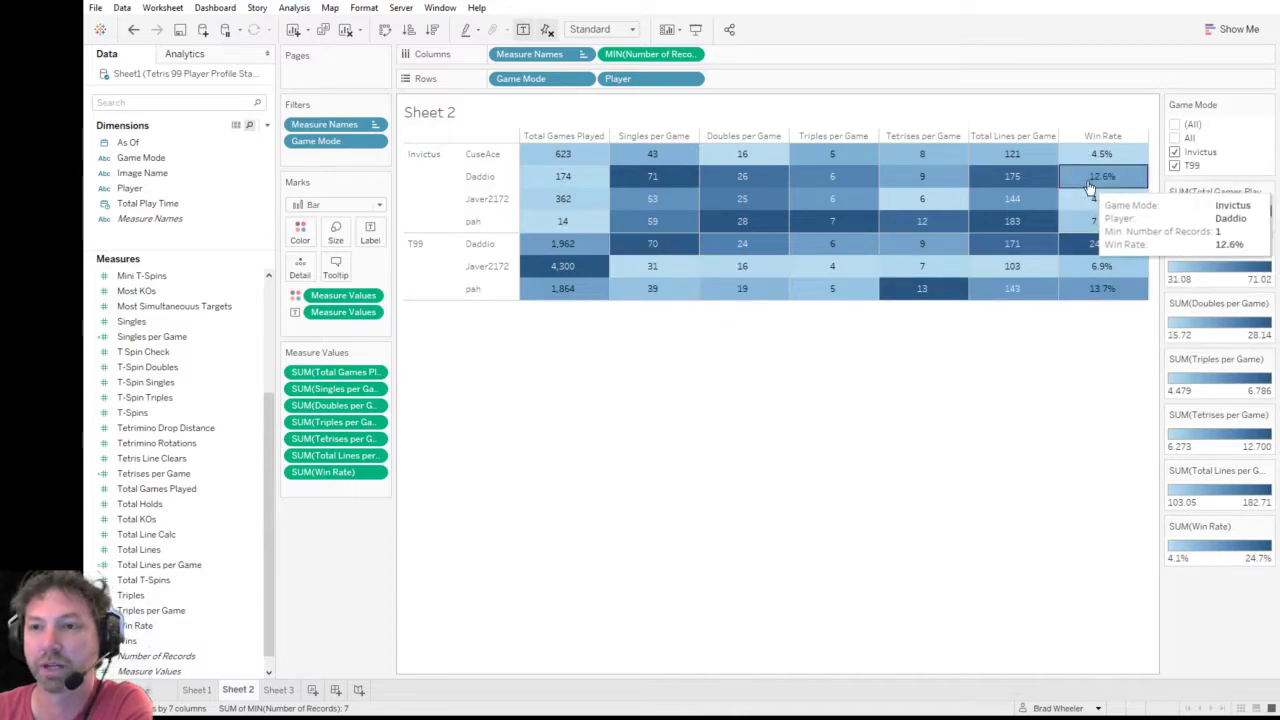
mouse_move(549, 168)
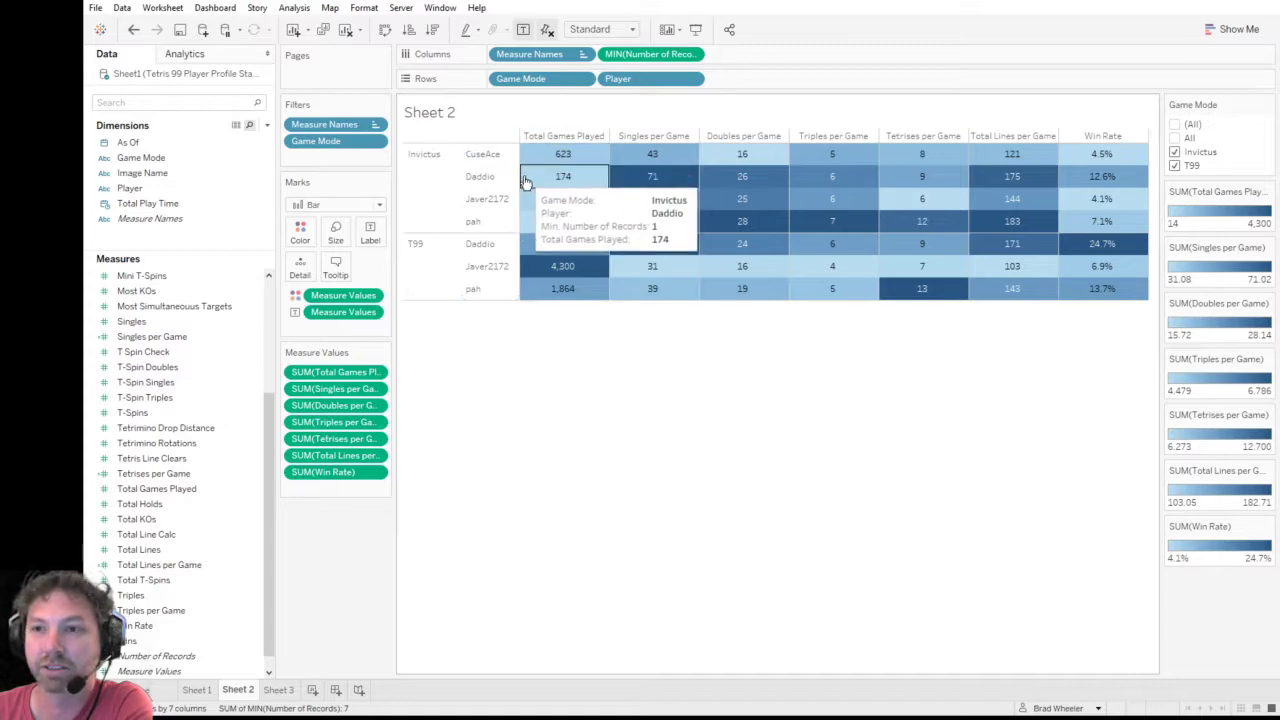
mouse_move(1052, 248)
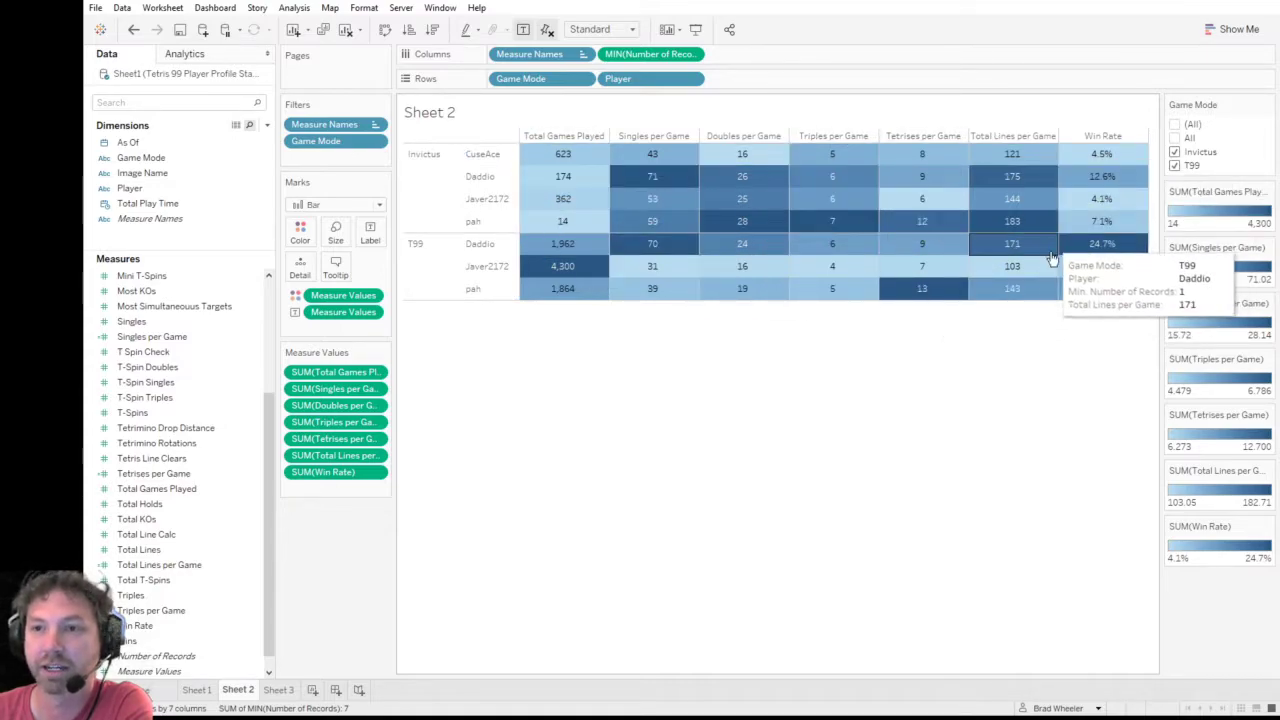
mouse_move(1110, 225)
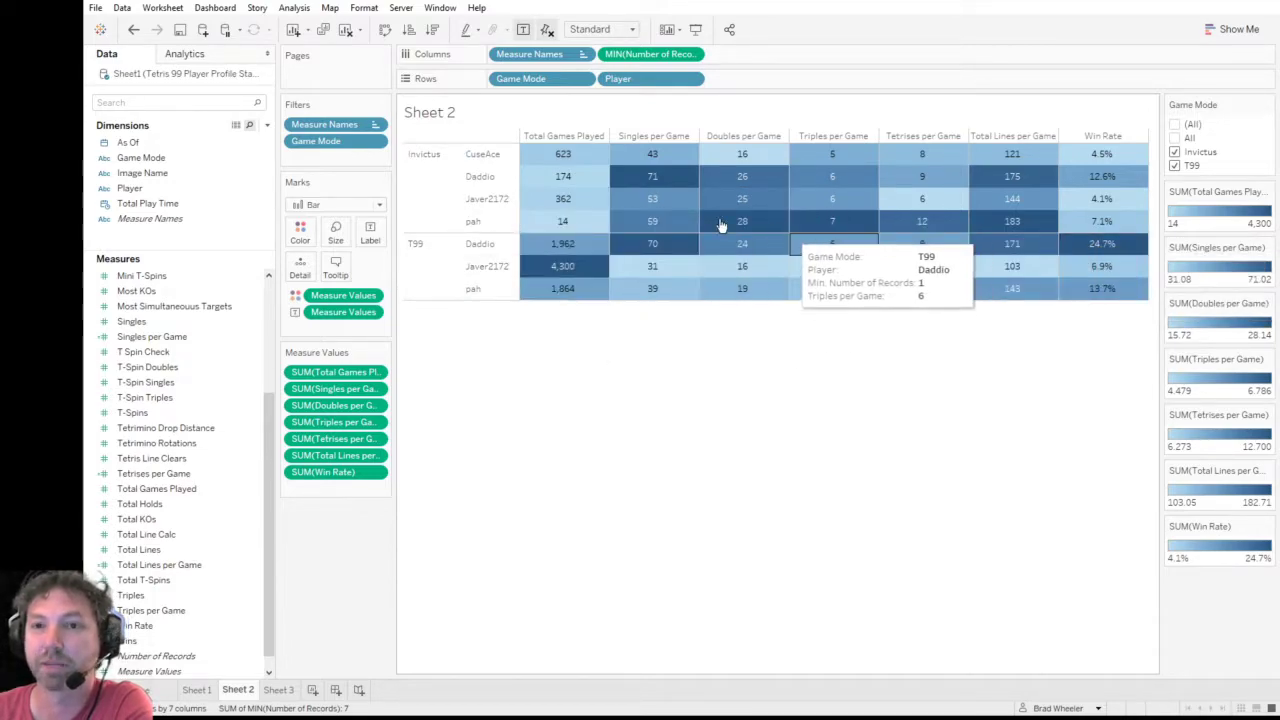
left_click(1174, 152)
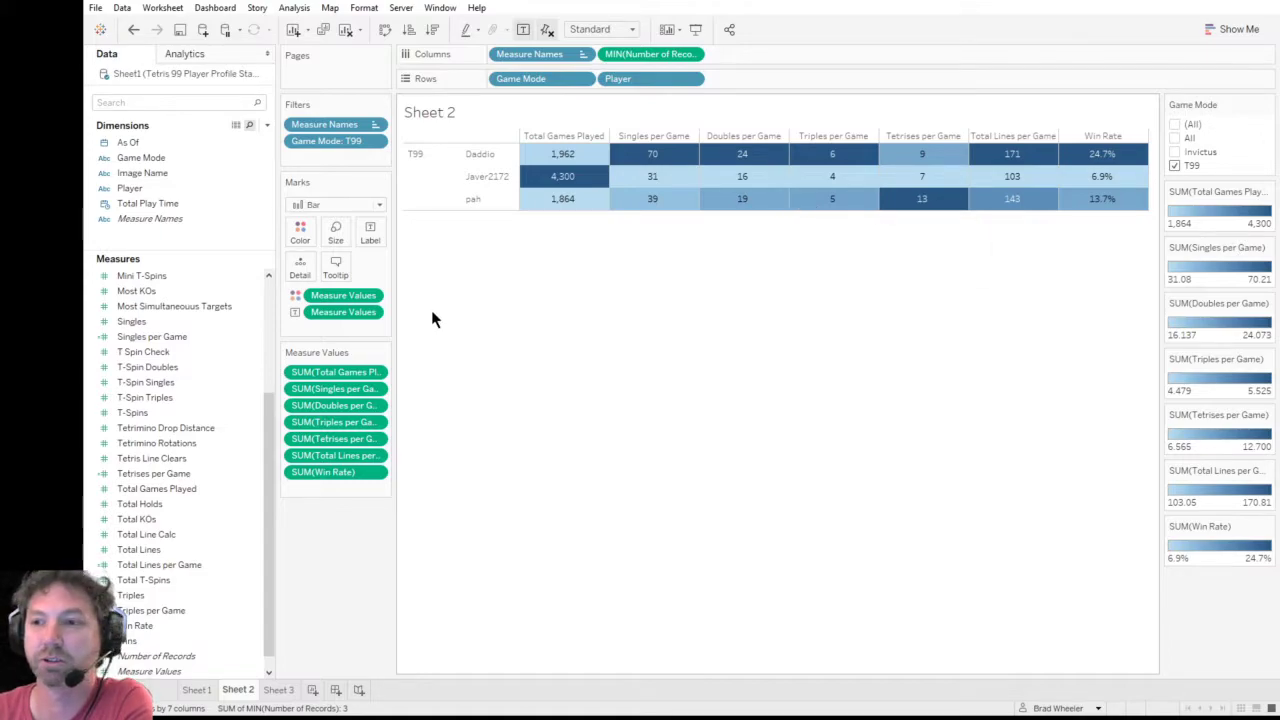
scroll(273, 442, "up", 4)
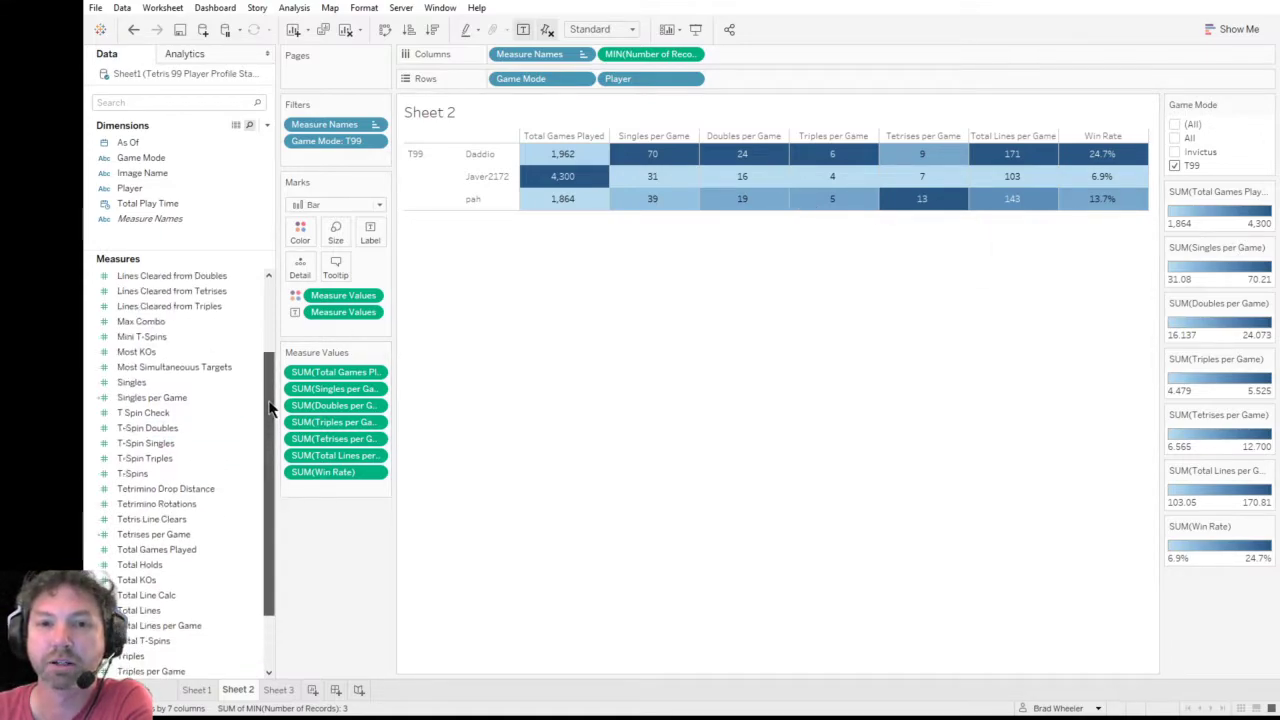
left_click_drag(274, 371, 288, 482)
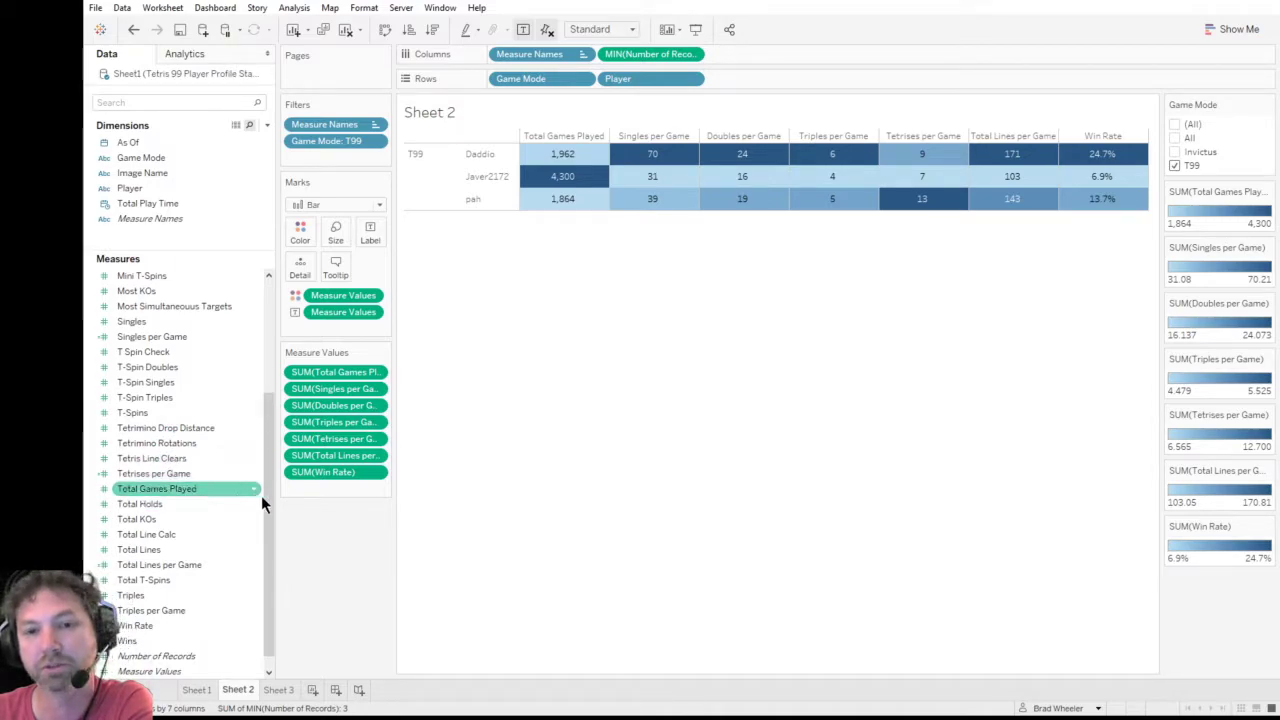
scroll(266, 498, "down", 1)
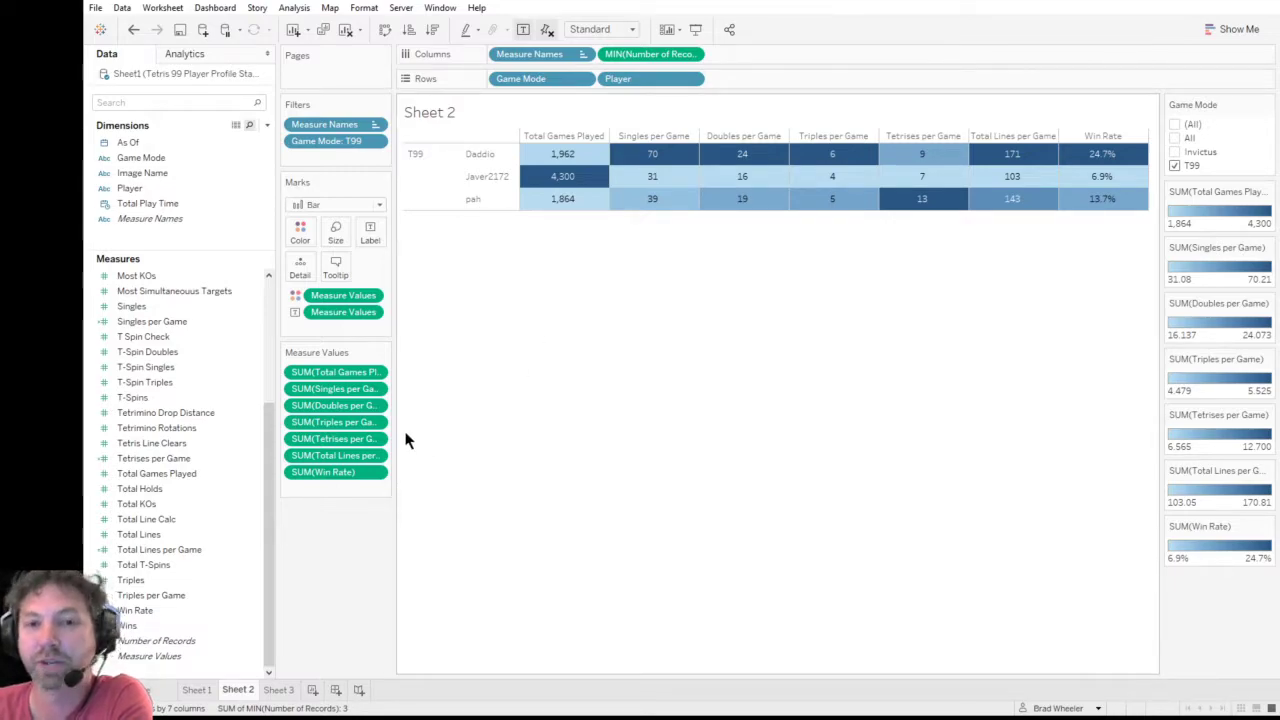
mouse_move(266, 462)
left_mouse_down()
mouse_move(272, 335)
mouse_move(285, 477)
left_mouse_up()
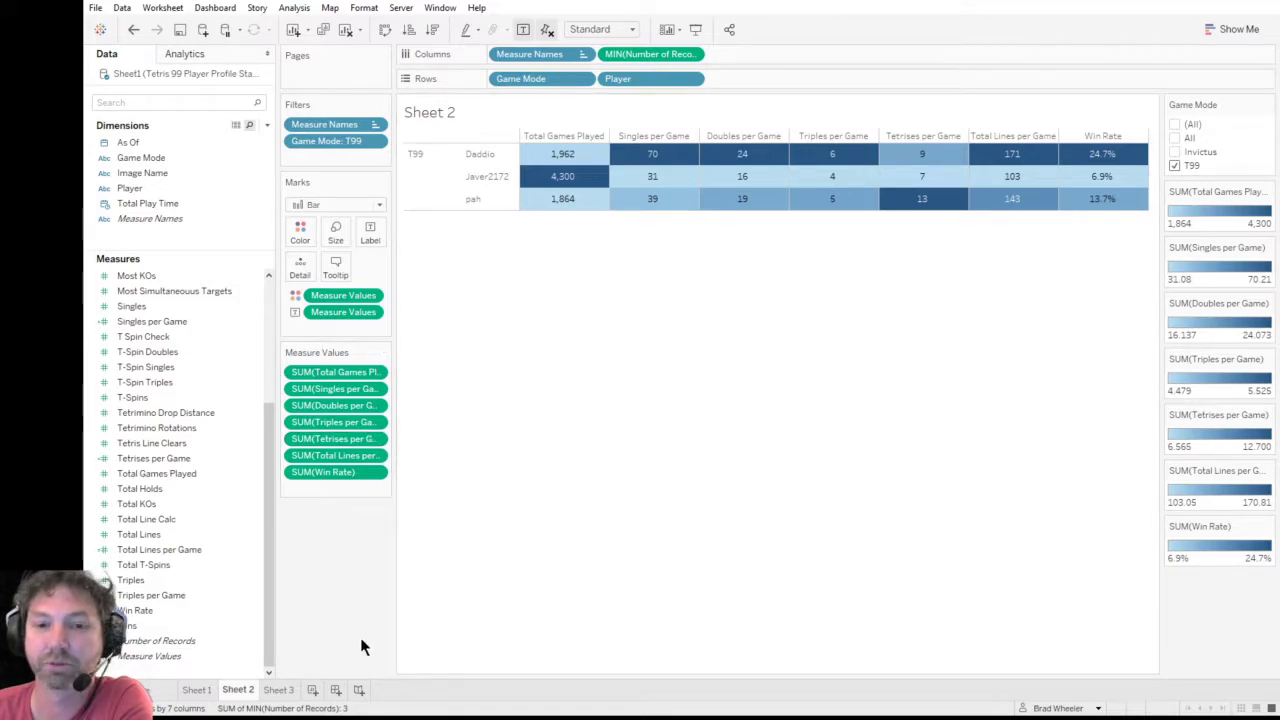
- Add Image Name to the rows of Sheet 3 and widen its column so the full file names fit
left_click(279, 690)
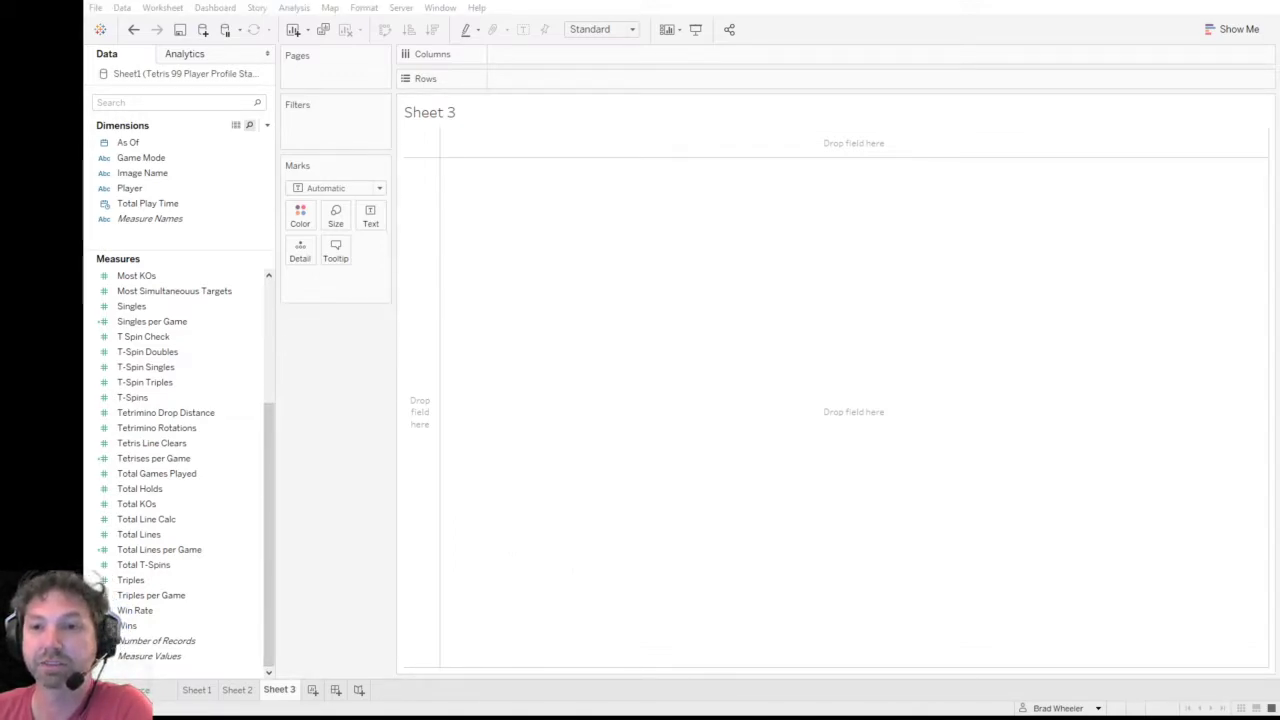
left_click(307, 441)
left_click_drag(272, 437, 293, 306)
left_click(199, 190)
left_click_drag(191, 171, 410, 305)
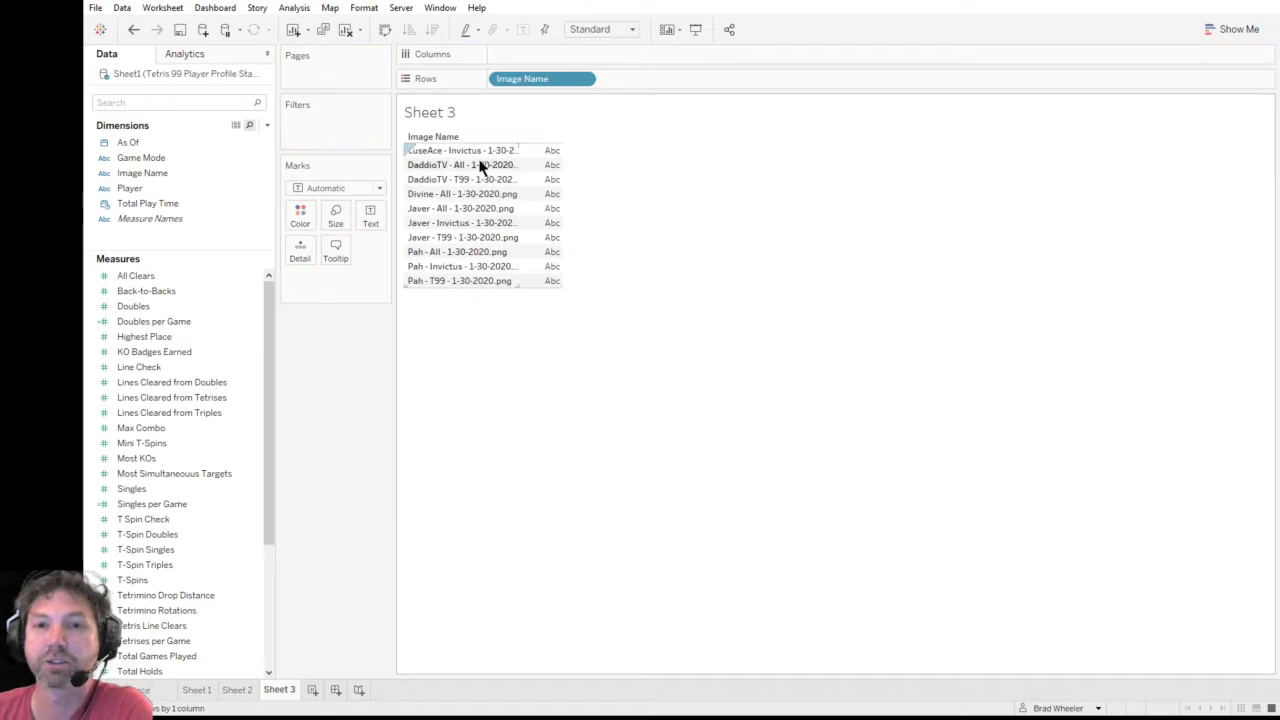
left_click_drag(532, 164, 662, 196)
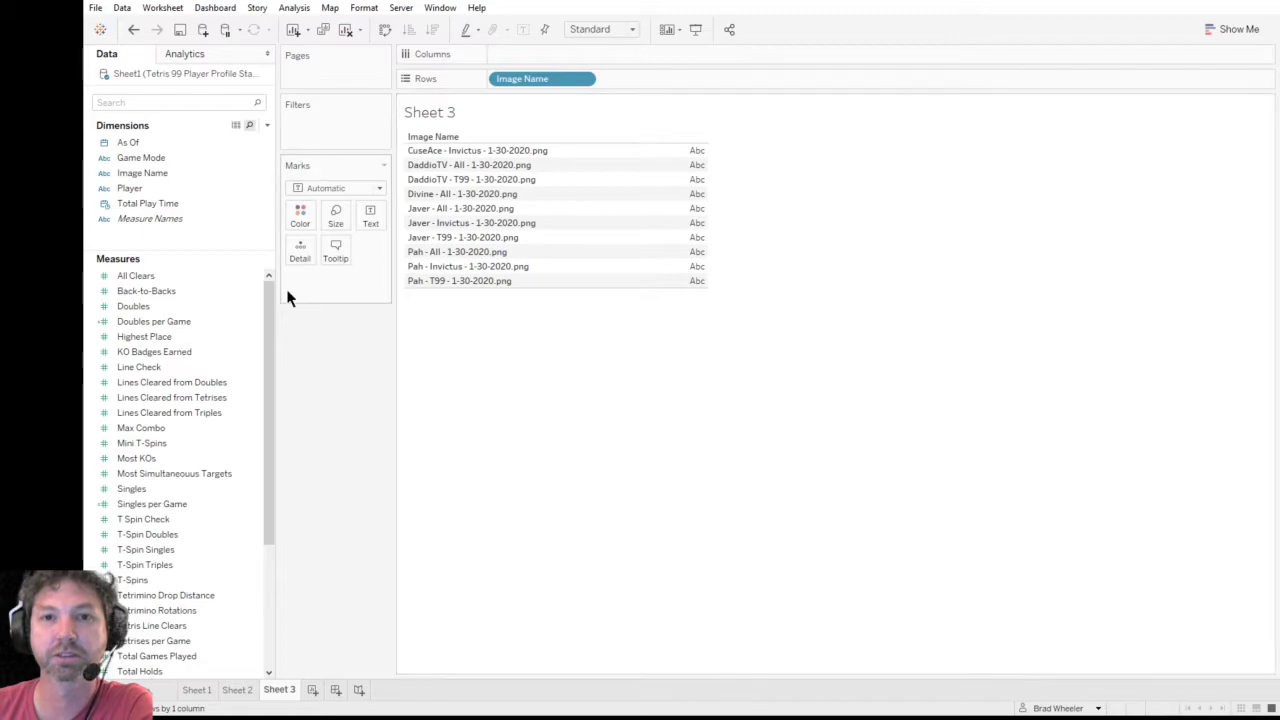
- Set the marks to Shape with a matching custom image per Image Name, hide the row headers, and fit the sheet to Entire View
mouse_move(540, 78)
left_mouse_down()
mouse_move(476, 128)
mouse_move(479, 153)
mouse_move(548, 80)
left_mouse_up()
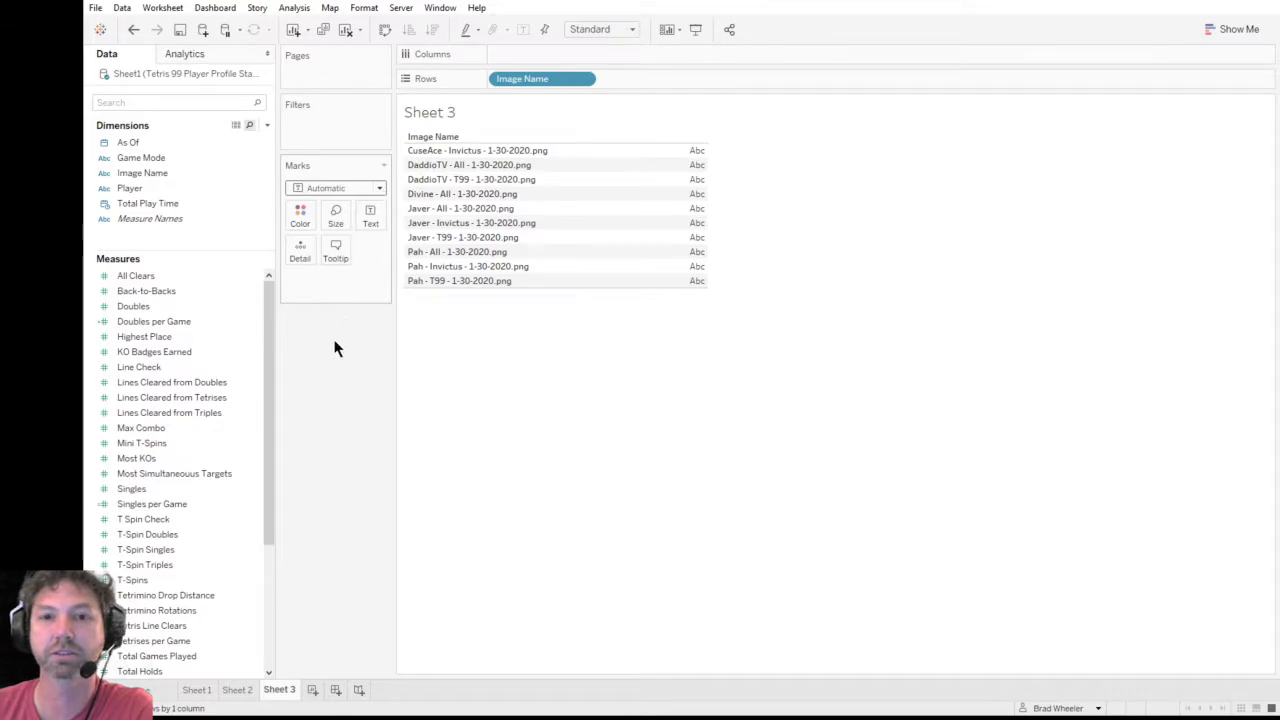
key("ctrl+z")
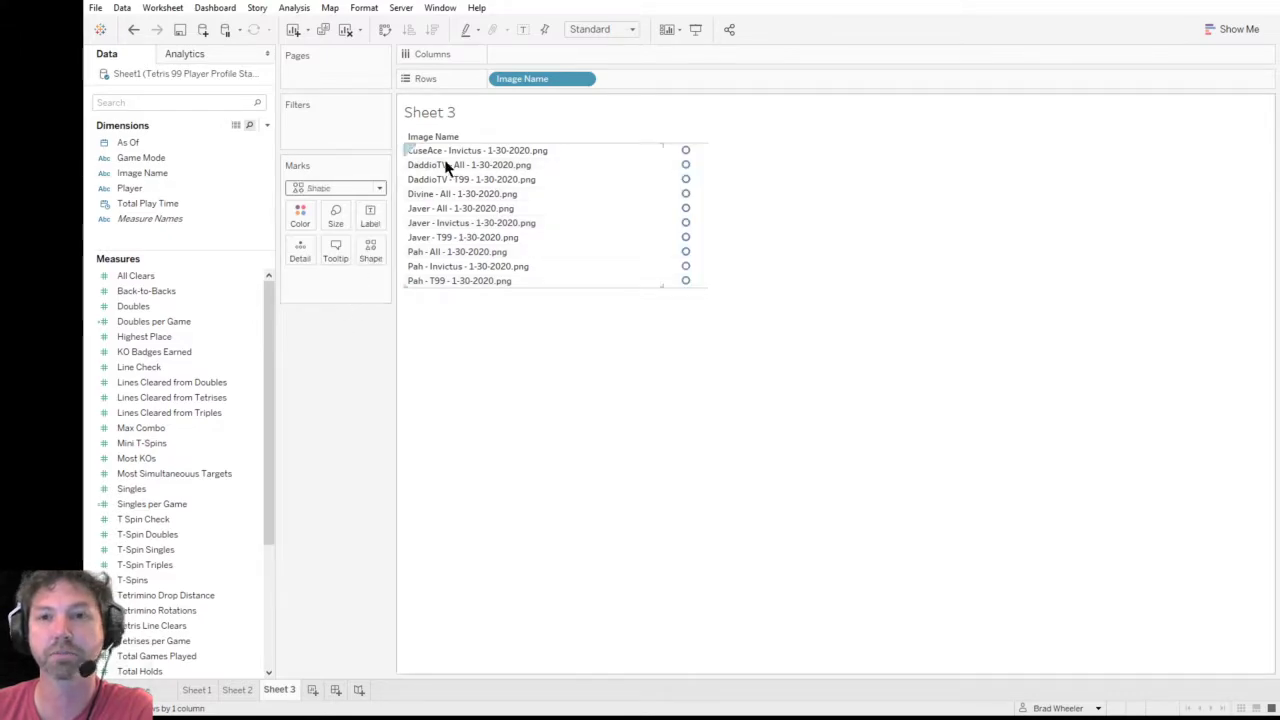
left_click_drag(514, 82, 374, 250)
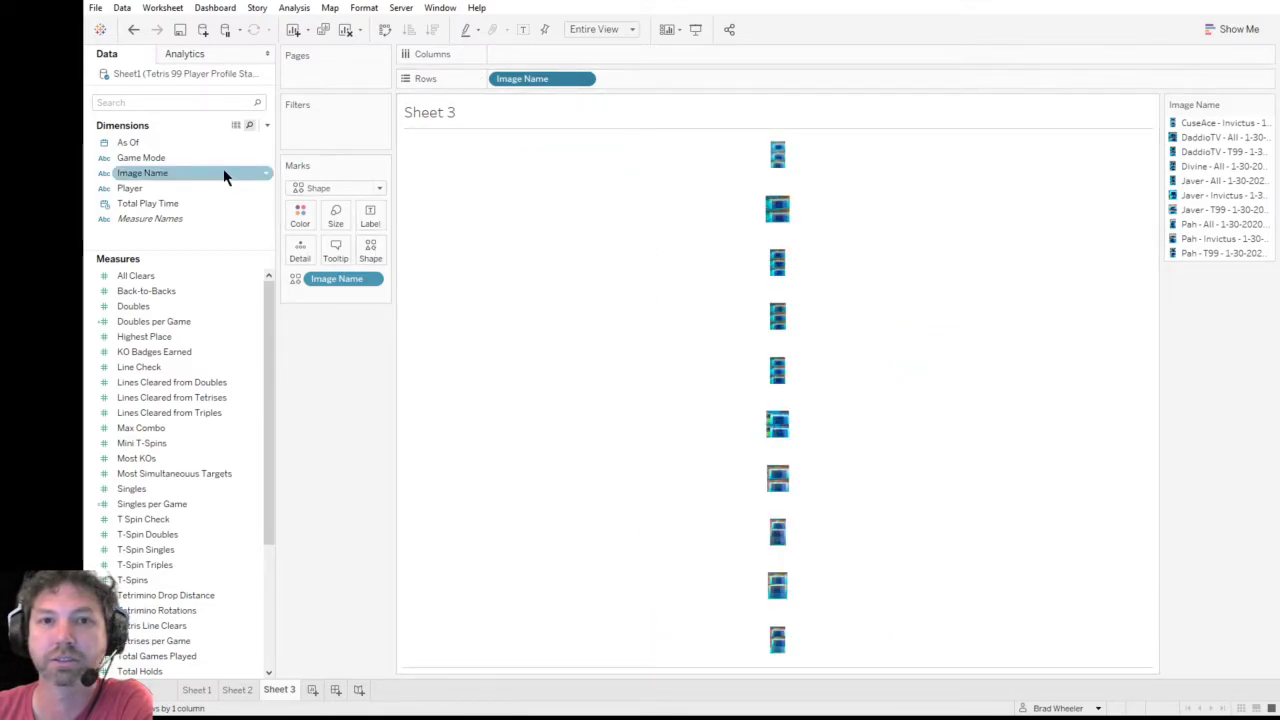
- Add Player as a visible filter and keep only Daddio selected
left_click(195, 190)
left_click_drag(195, 188, 335, 124)
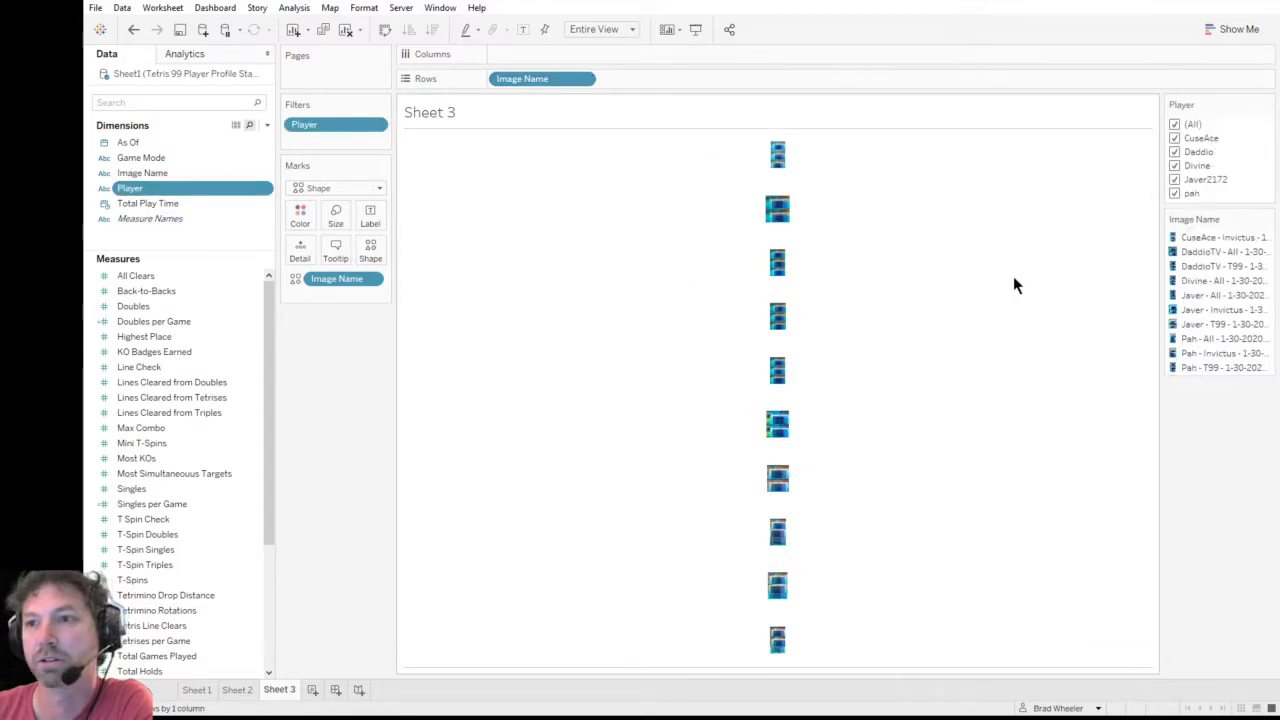
left_click(1174, 124)
left_click(1174, 152)
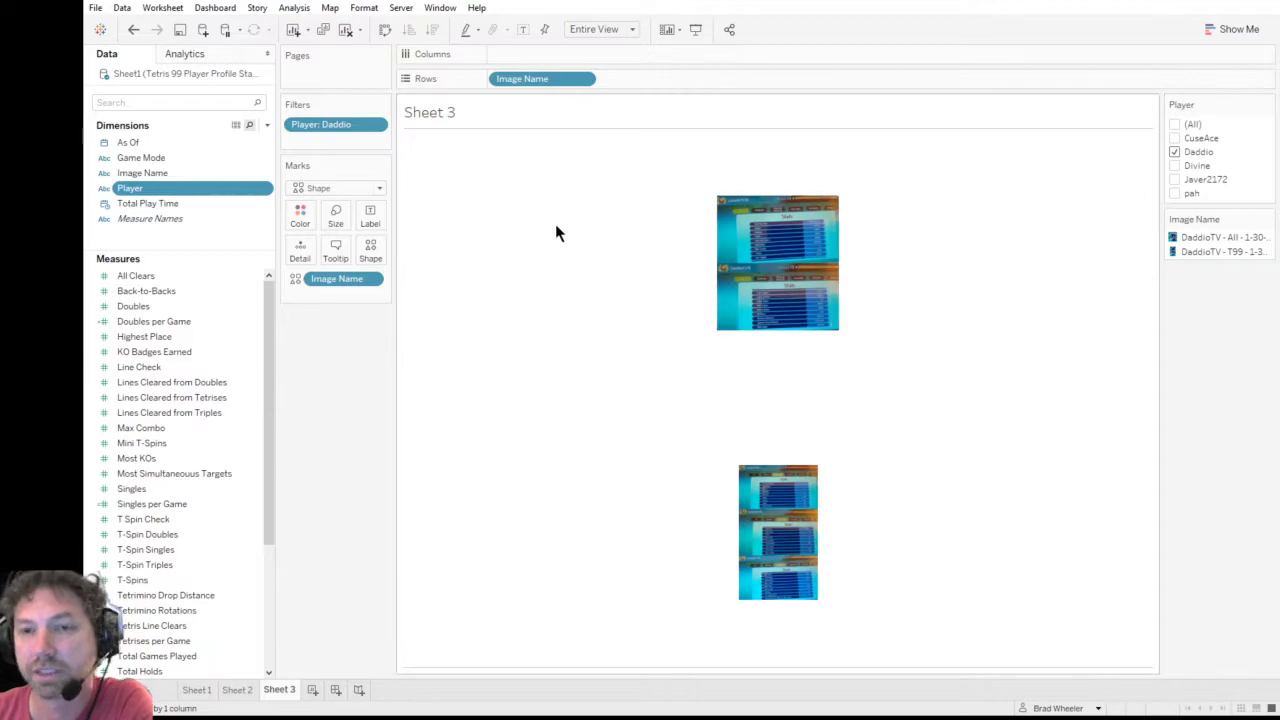
mouse_move(782, 273)
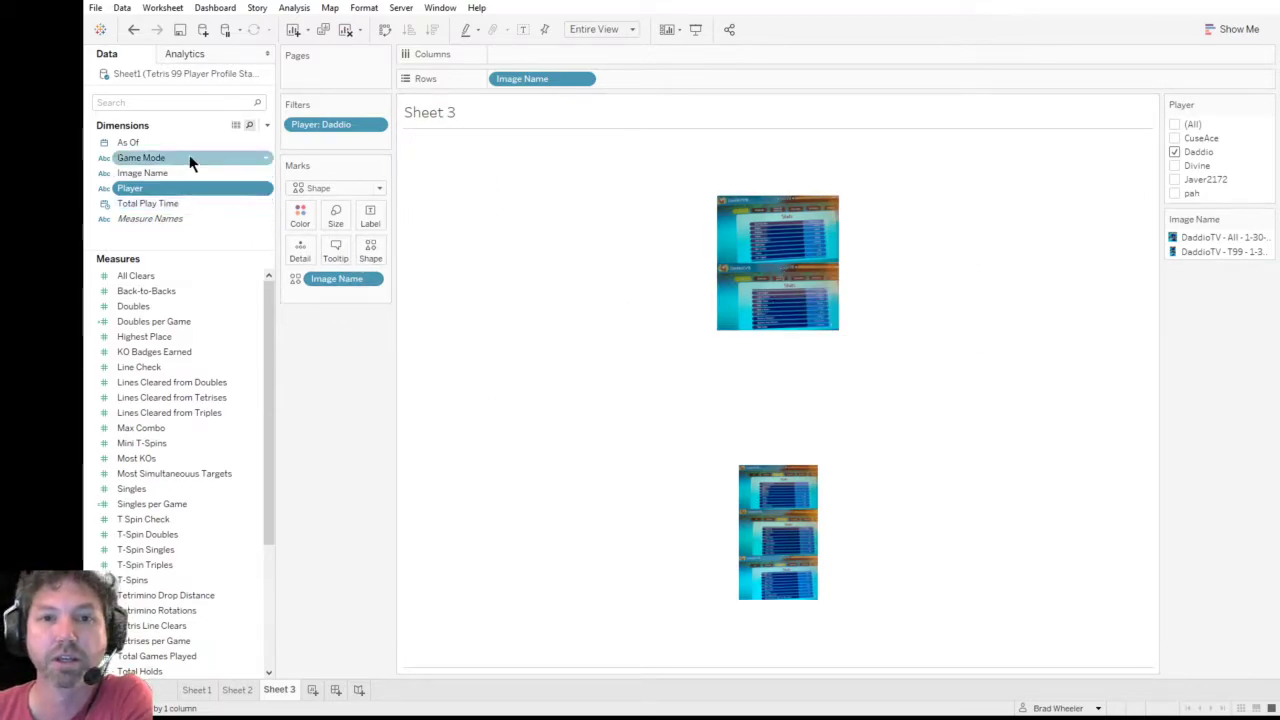
- Add Game Mode as a visible filter with only T99 selected, and enlarge the stats image mark
left_click(265, 158)
left_click_drag(284, 219, 335, 141)
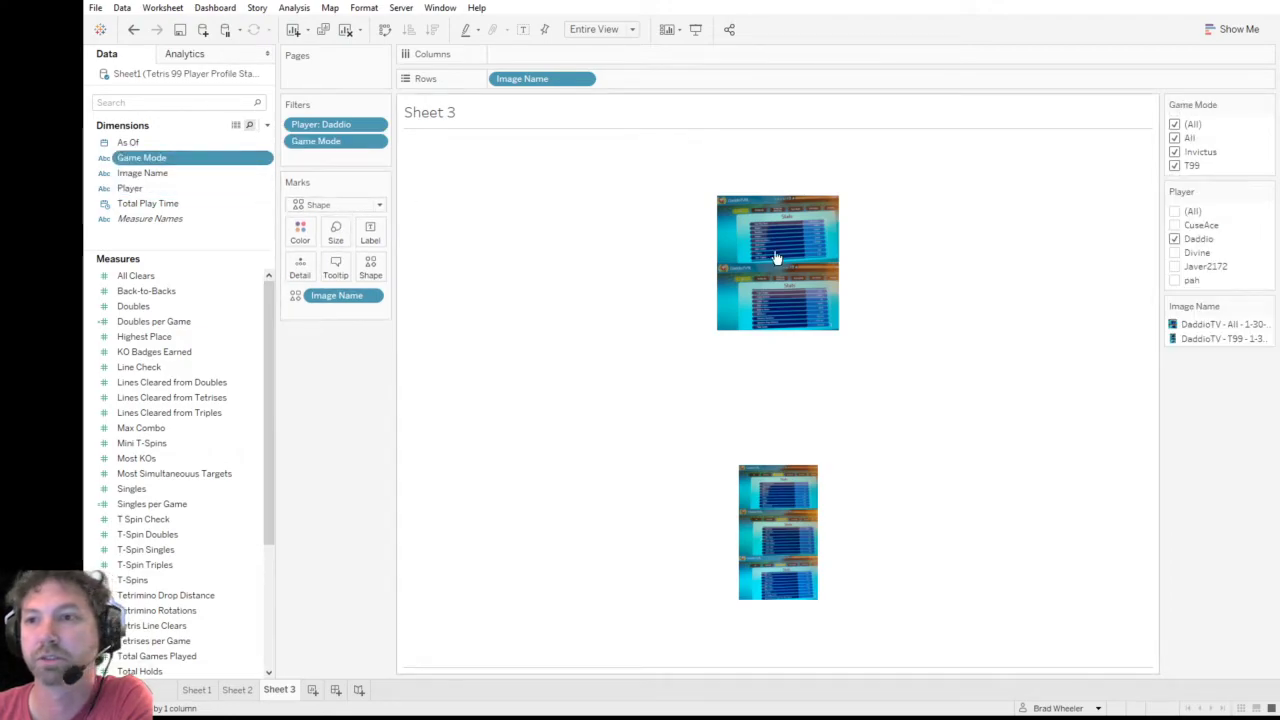
left_click(1176, 153)
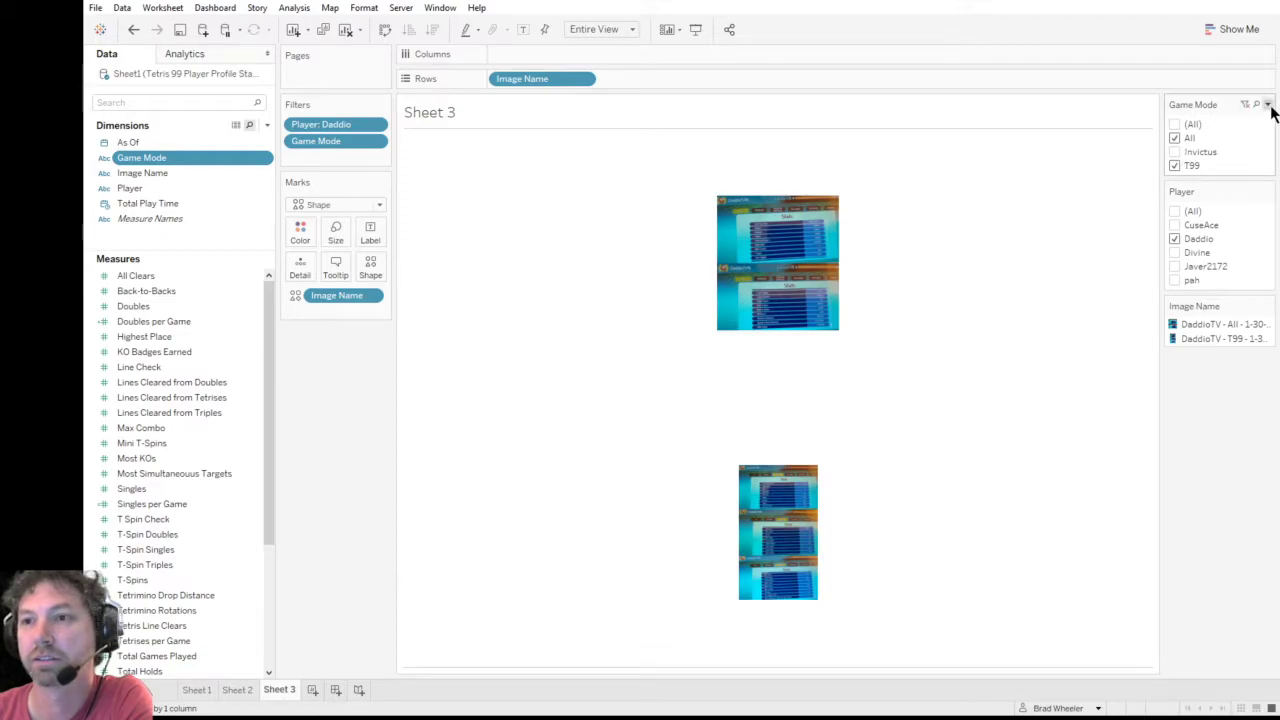
left_click(1174, 138)
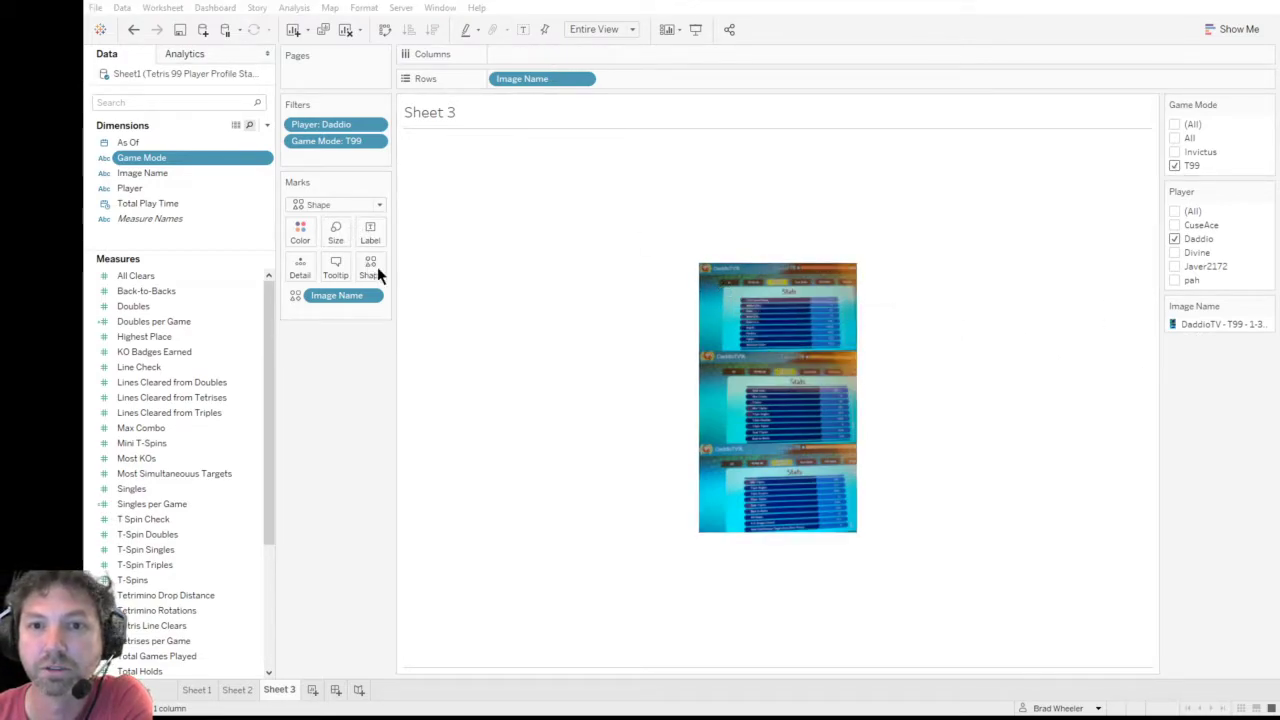
key("ctrl+shift+b")
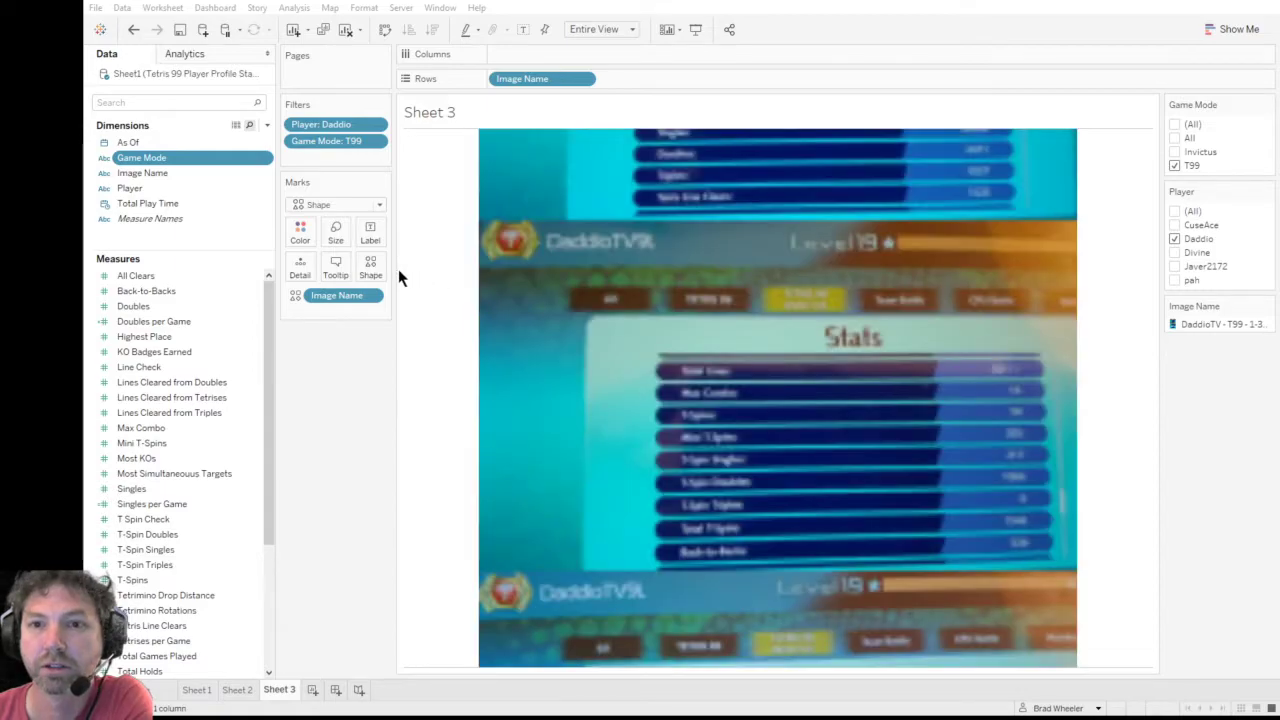
- Shrink the stats images and switch the Player and Game Mode filters to single-value lists, with Divine as the player
key("ctrl+b")
mouse_move(660, 152)
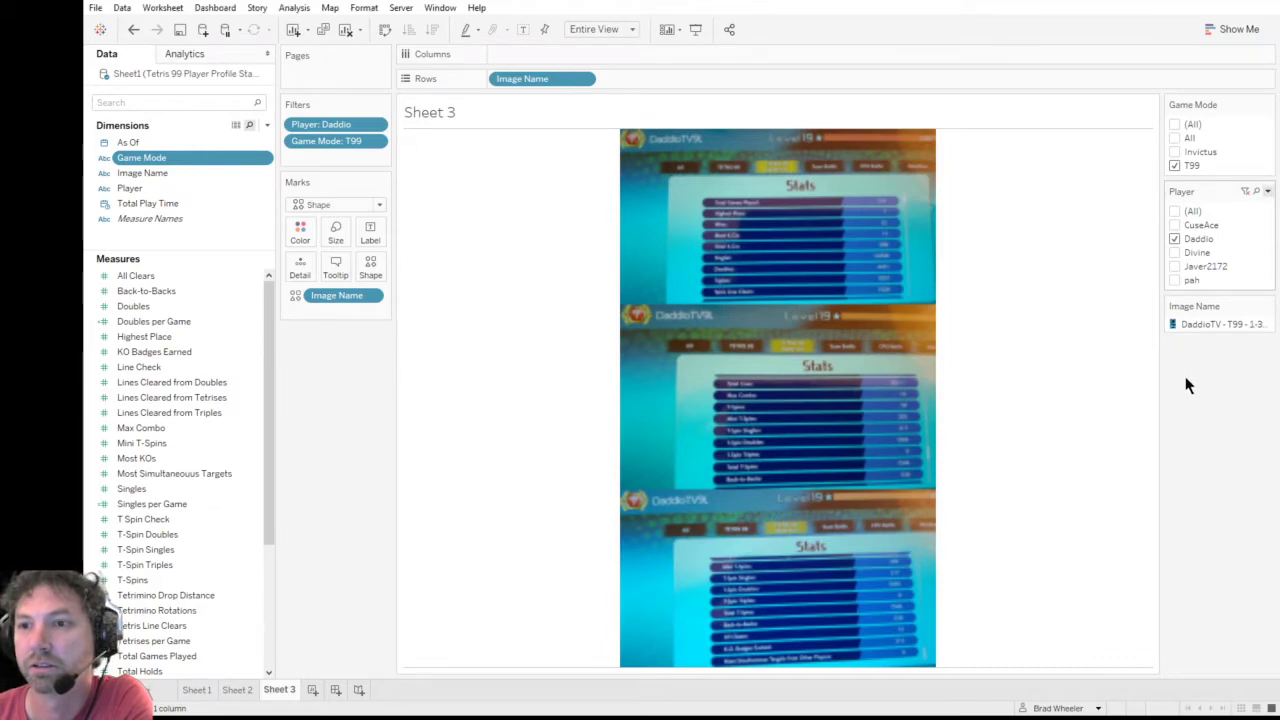
left_click(1175, 254)
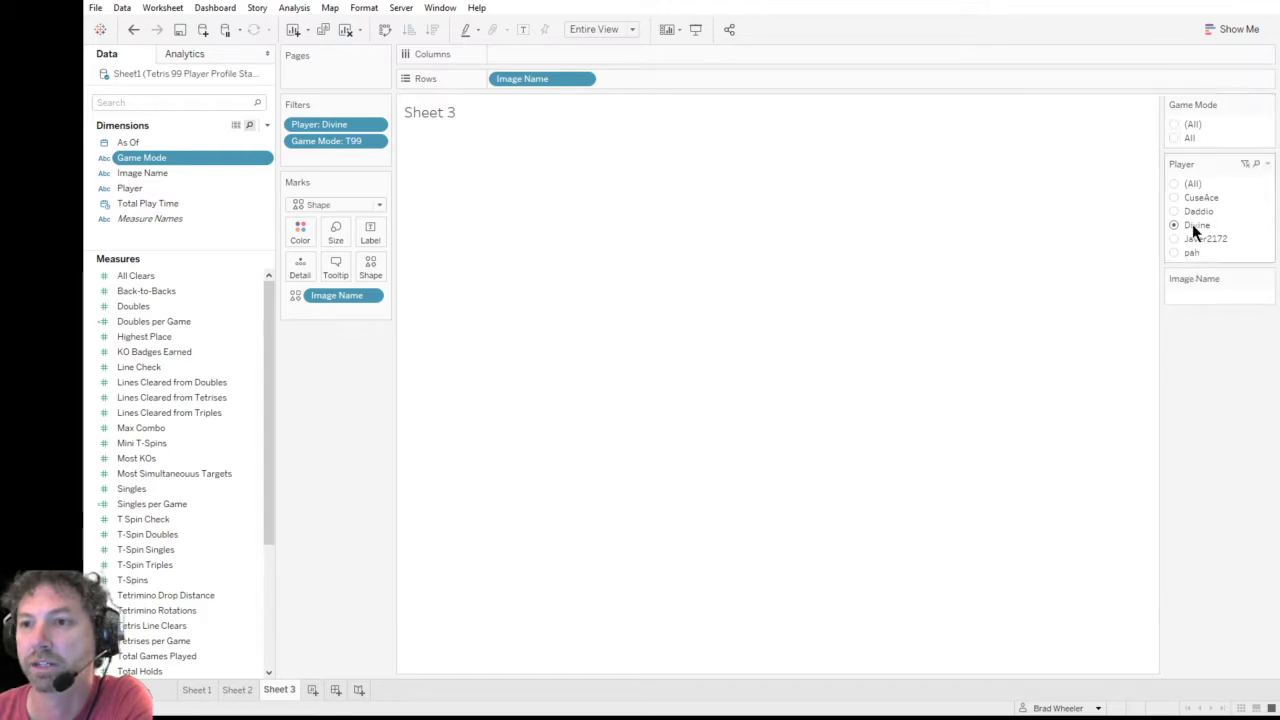
- View Divine's stats image for the All mode, and Daddio's for the All, Invictus and T99 modes
left_click(1173, 137)
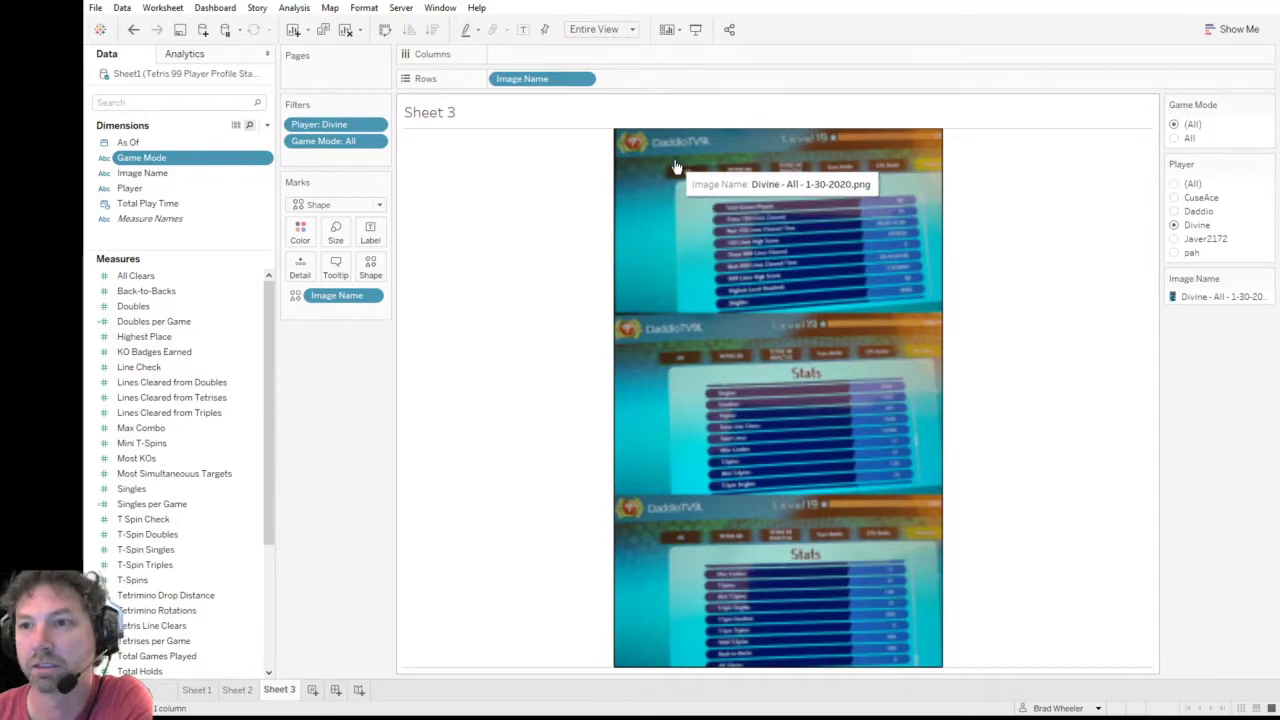
left_click(1175, 210)
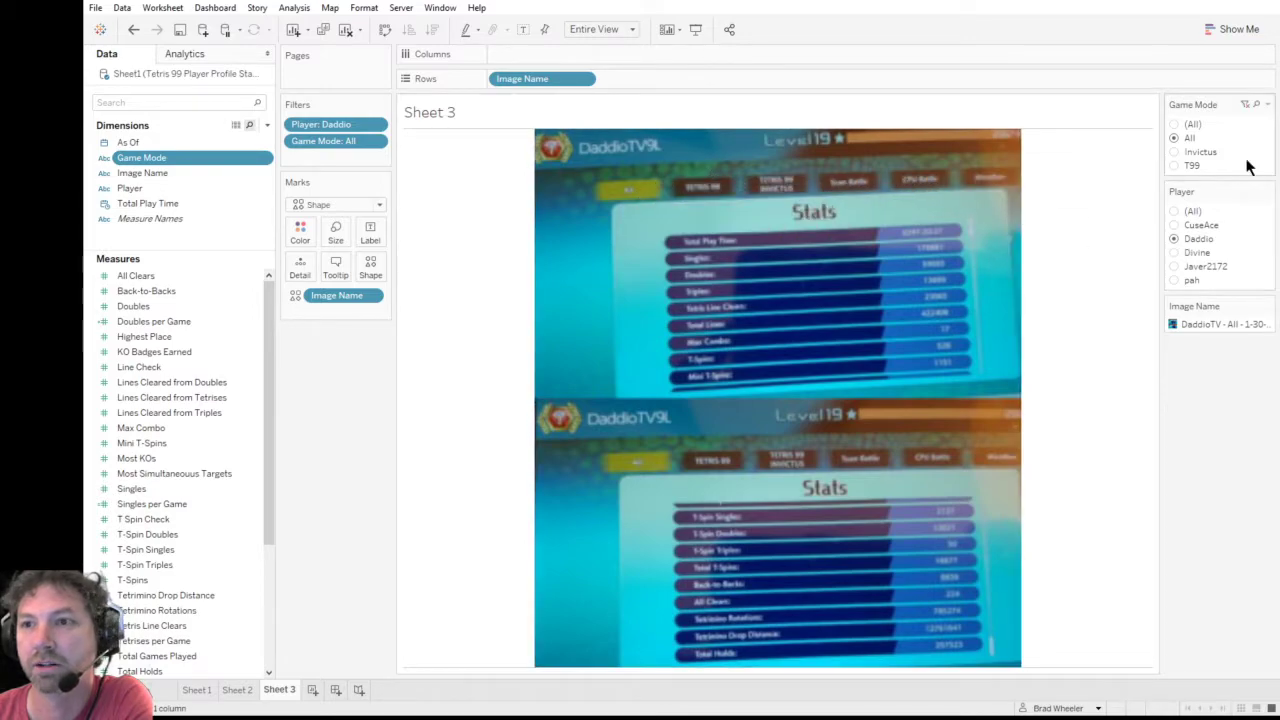
left_click(1174, 151)
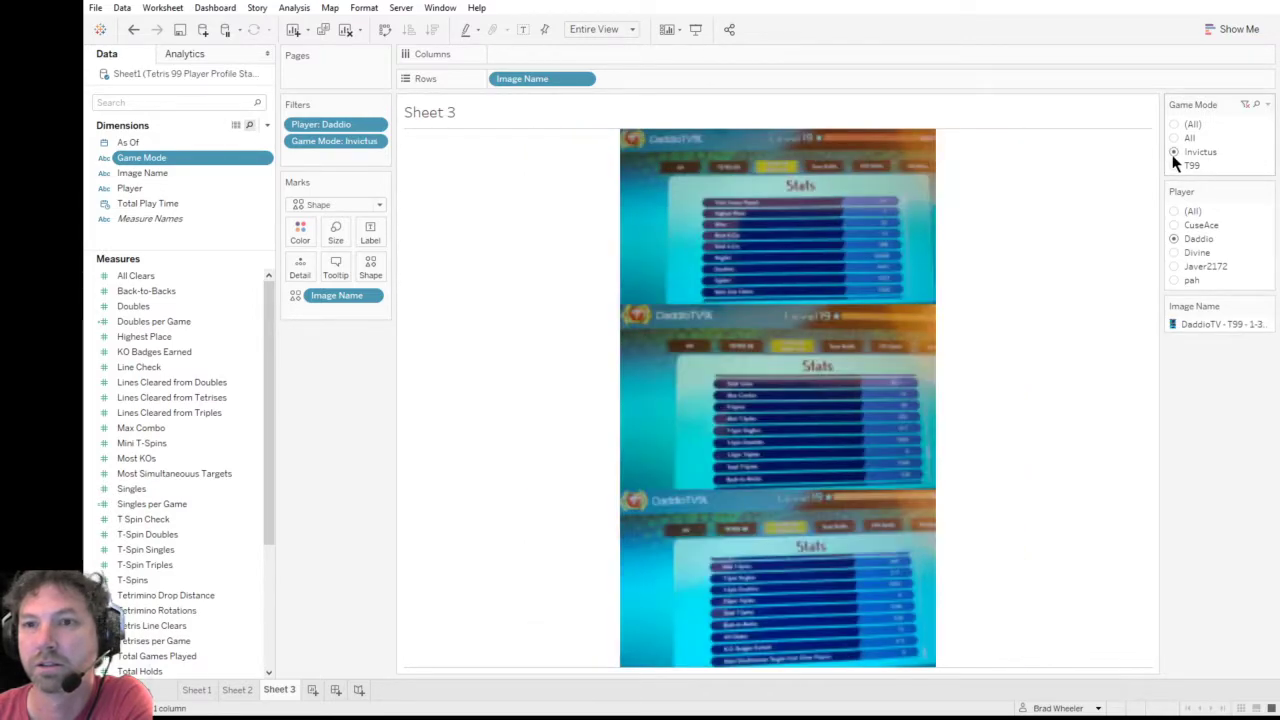
left_click(1175, 165)
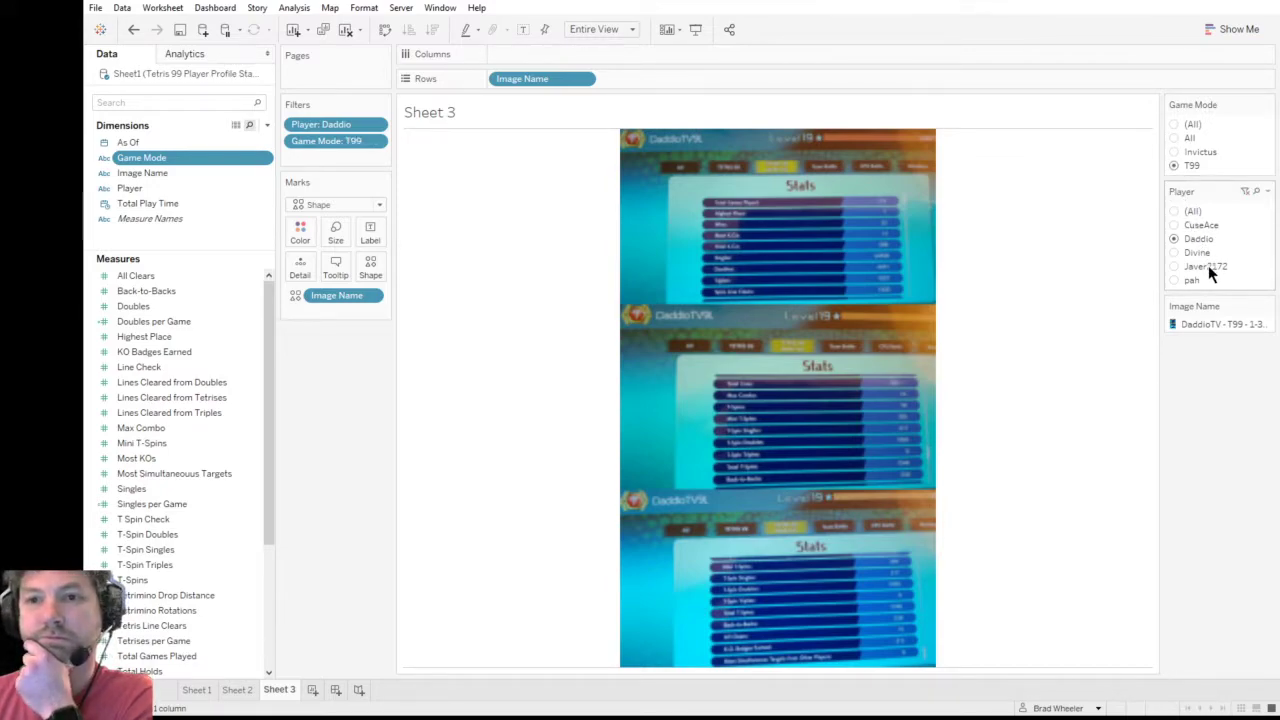
- View CuseAce's stats images across all game modes, and compare Daddio's for all modes, All, Invictus and T99
left_click(1176, 225)
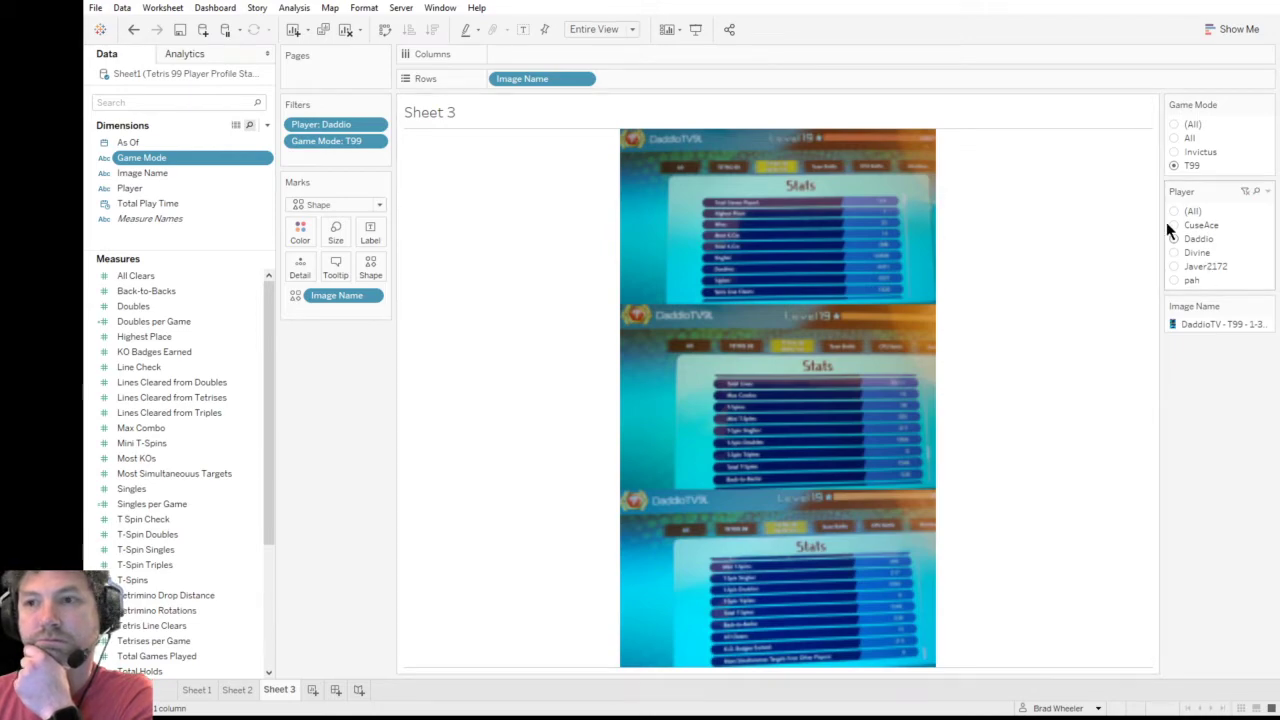
left_click(1176, 124)
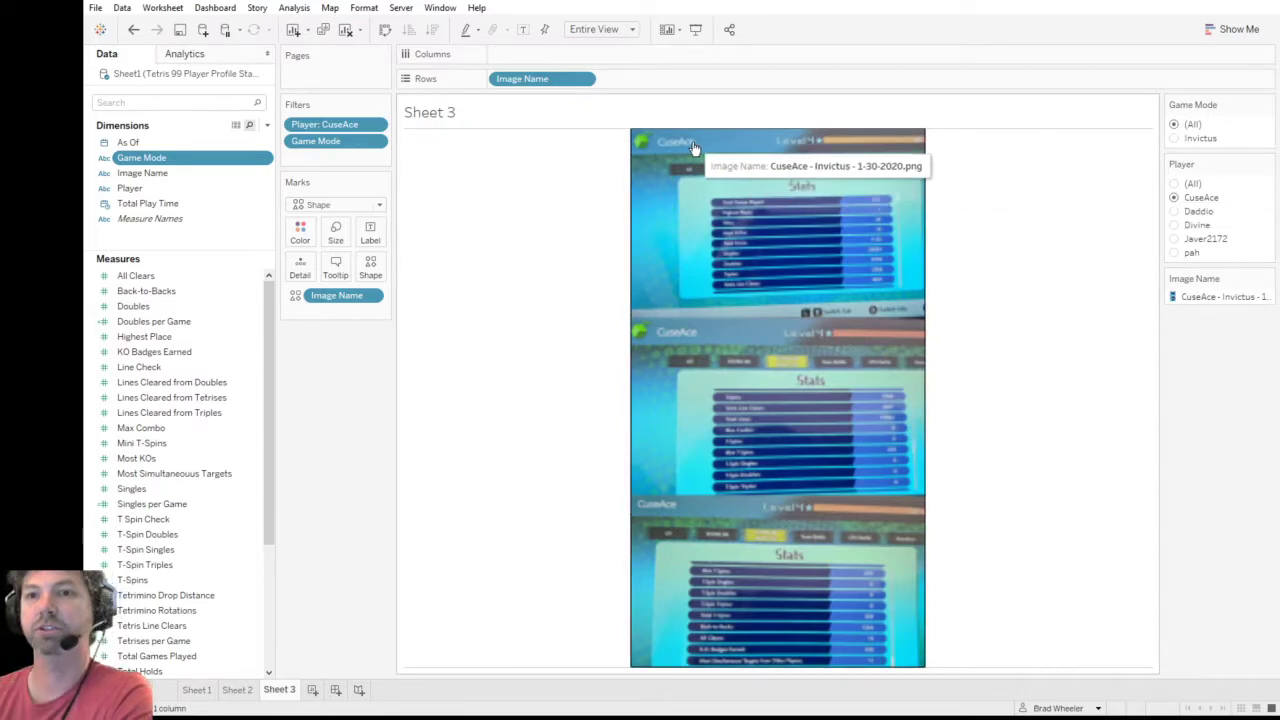
left_click(1174, 211)
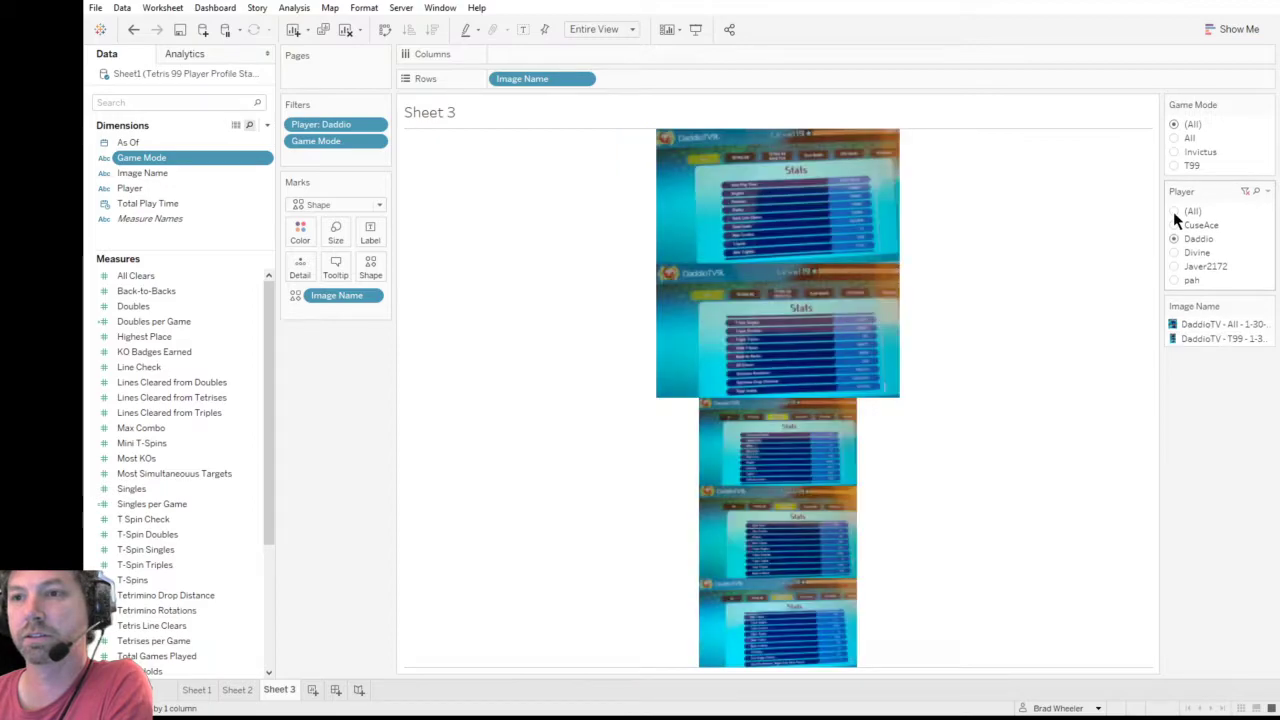
left_click(1173, 139)
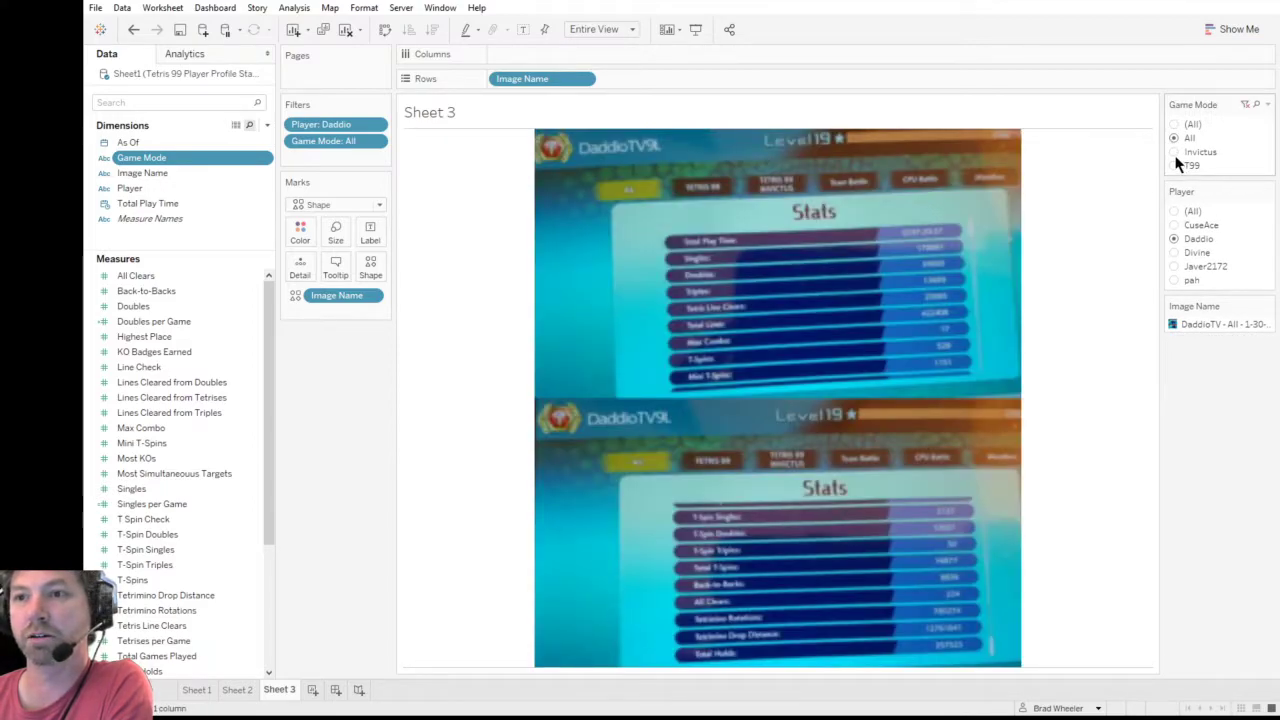
left_click(1174, 152)
left_click(1175, 165)
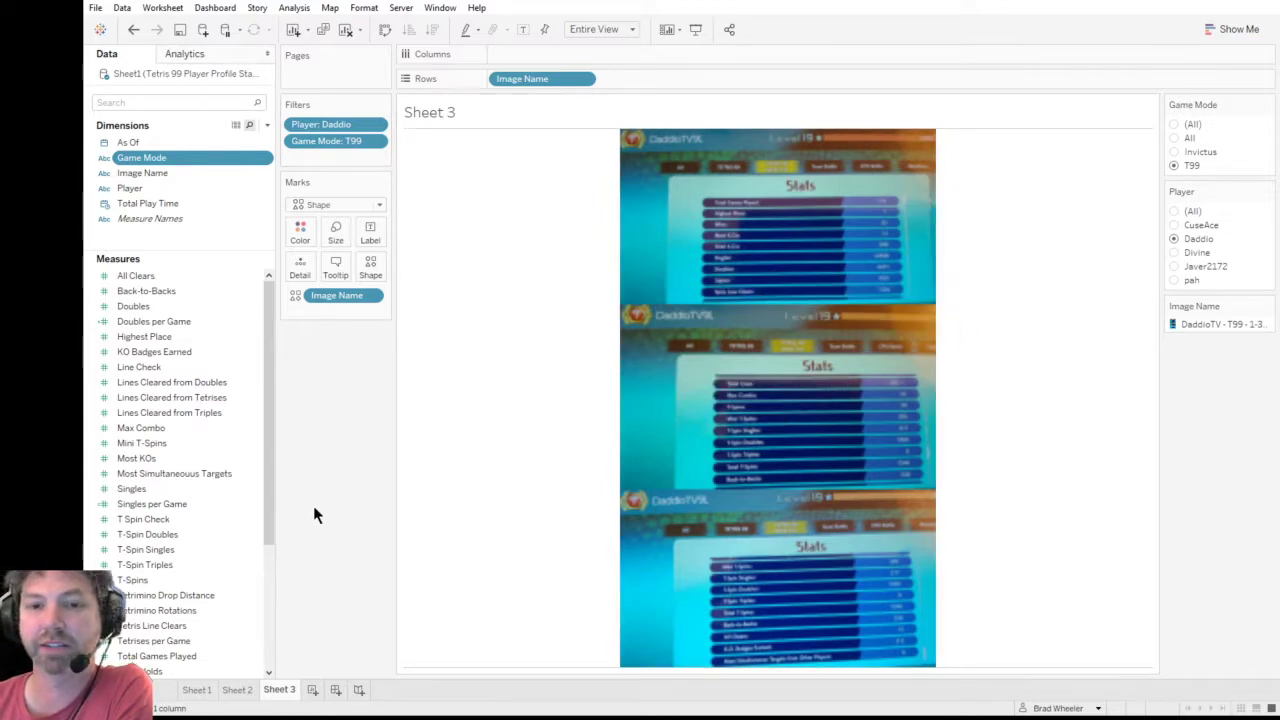
left_click(237, 692)
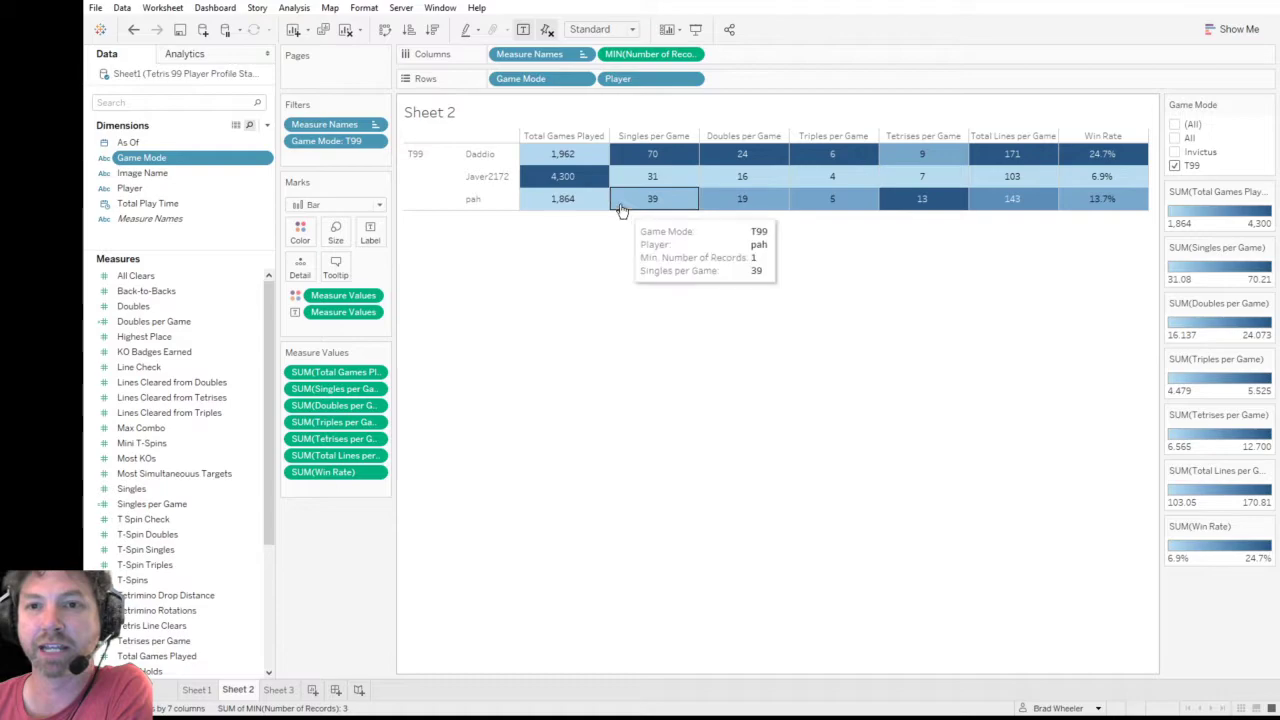
mouse_move(586, 177)
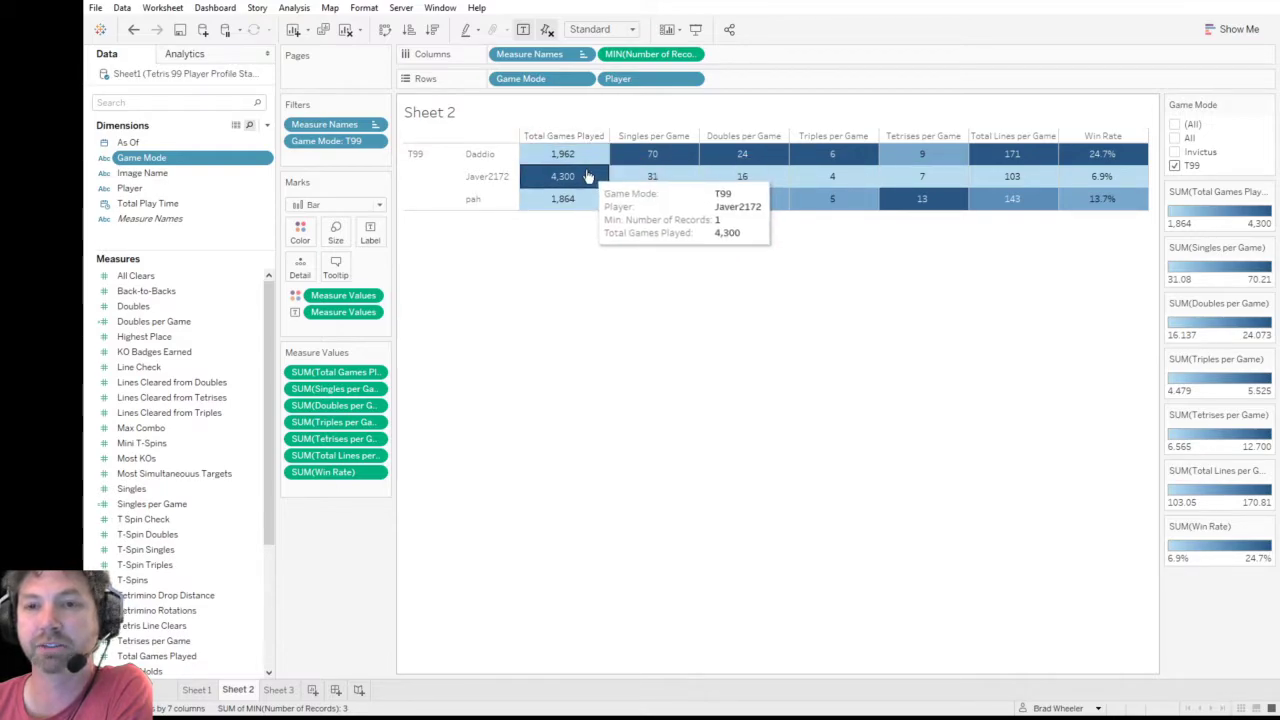
left_click(280, 690)
double_click(285, 690)
type("too")
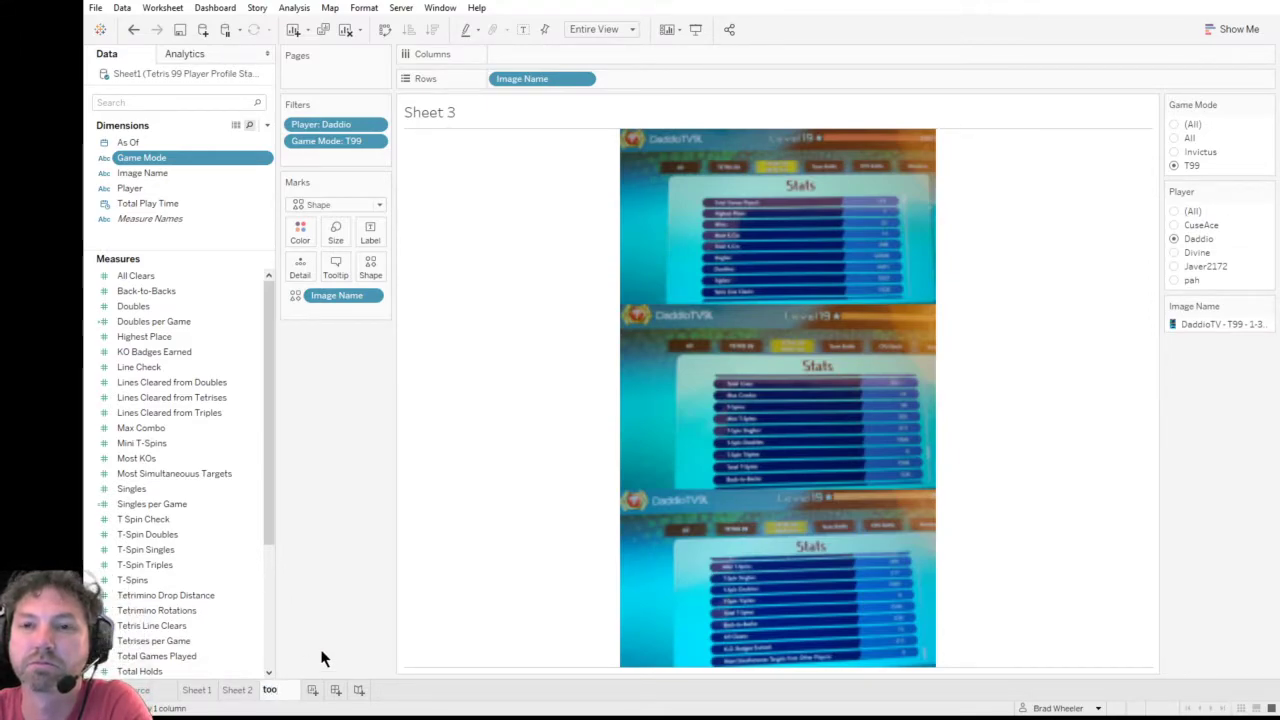
key("Escape")
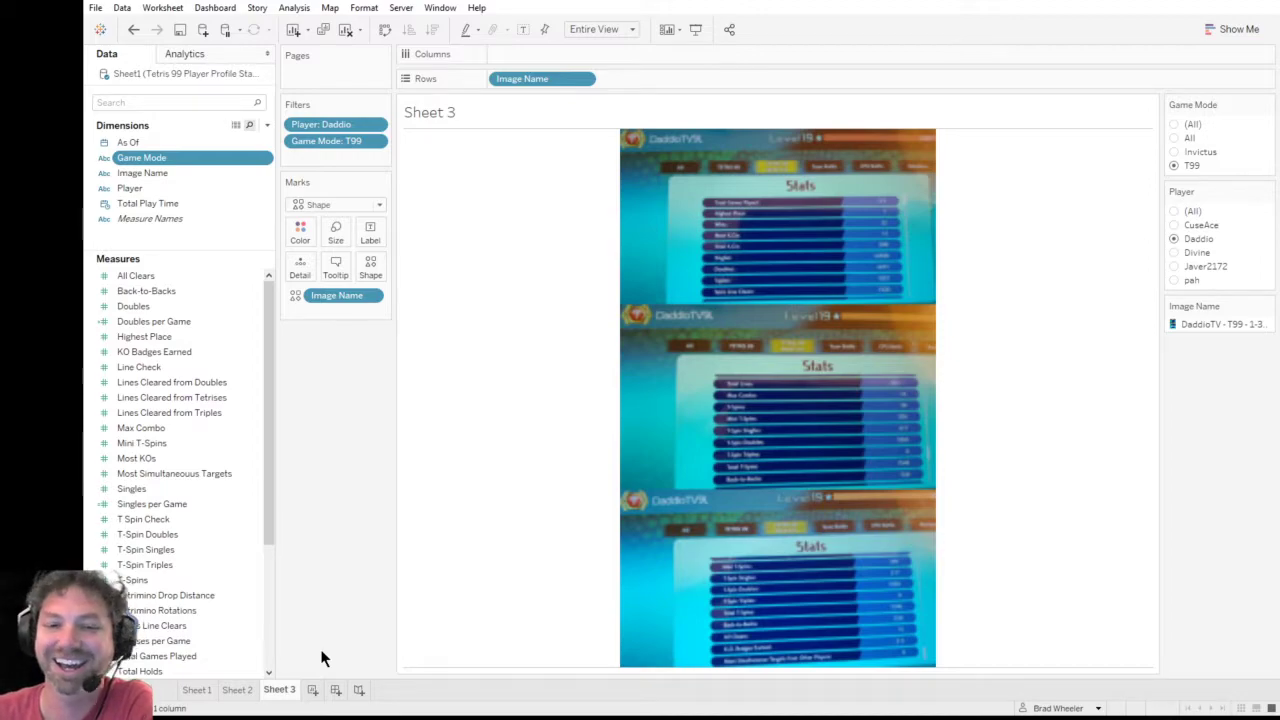
- Rename Sheet 2, which holds the highlight table, as T99 Stats
left_click(251, 690)
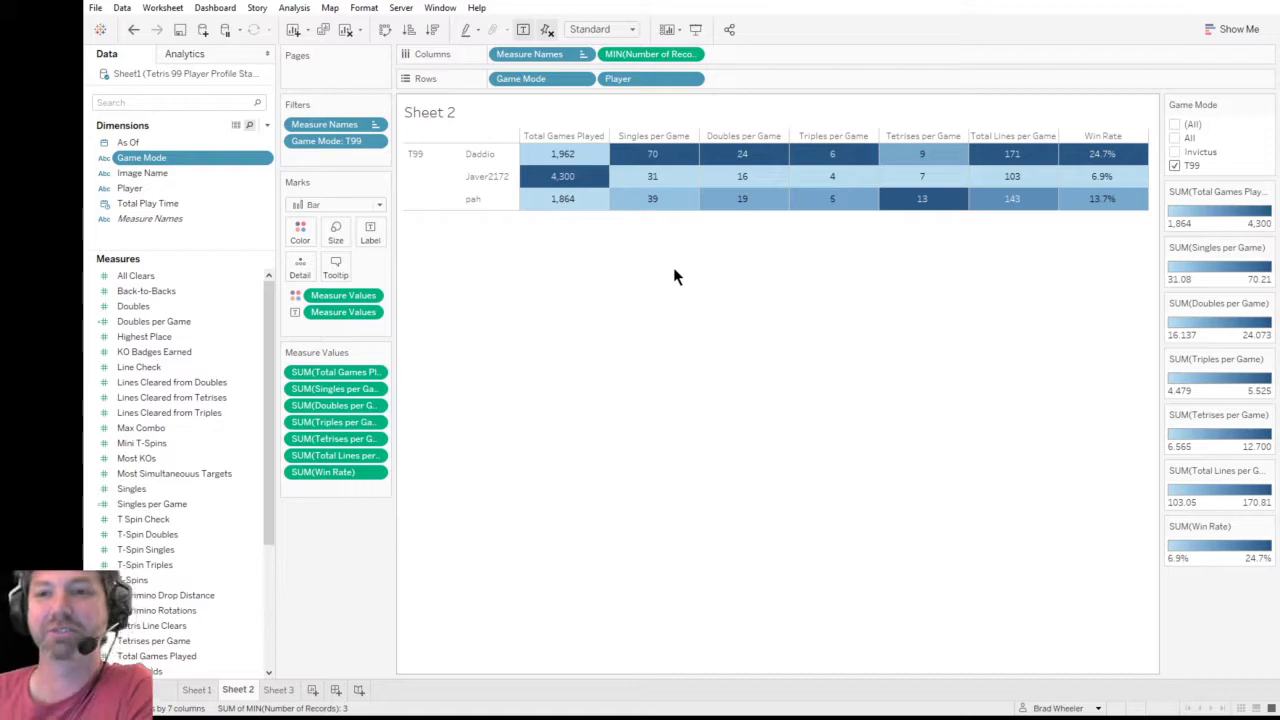
double_click(246, 692)
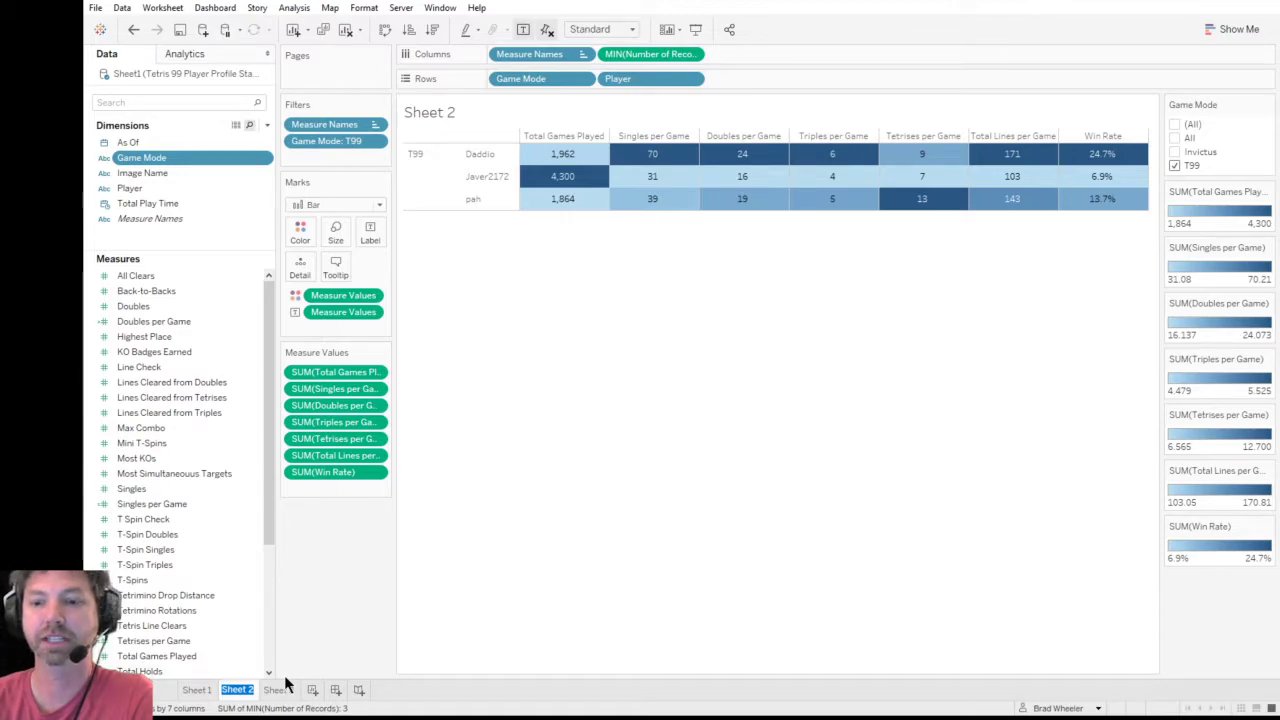
type("T99 Sta")
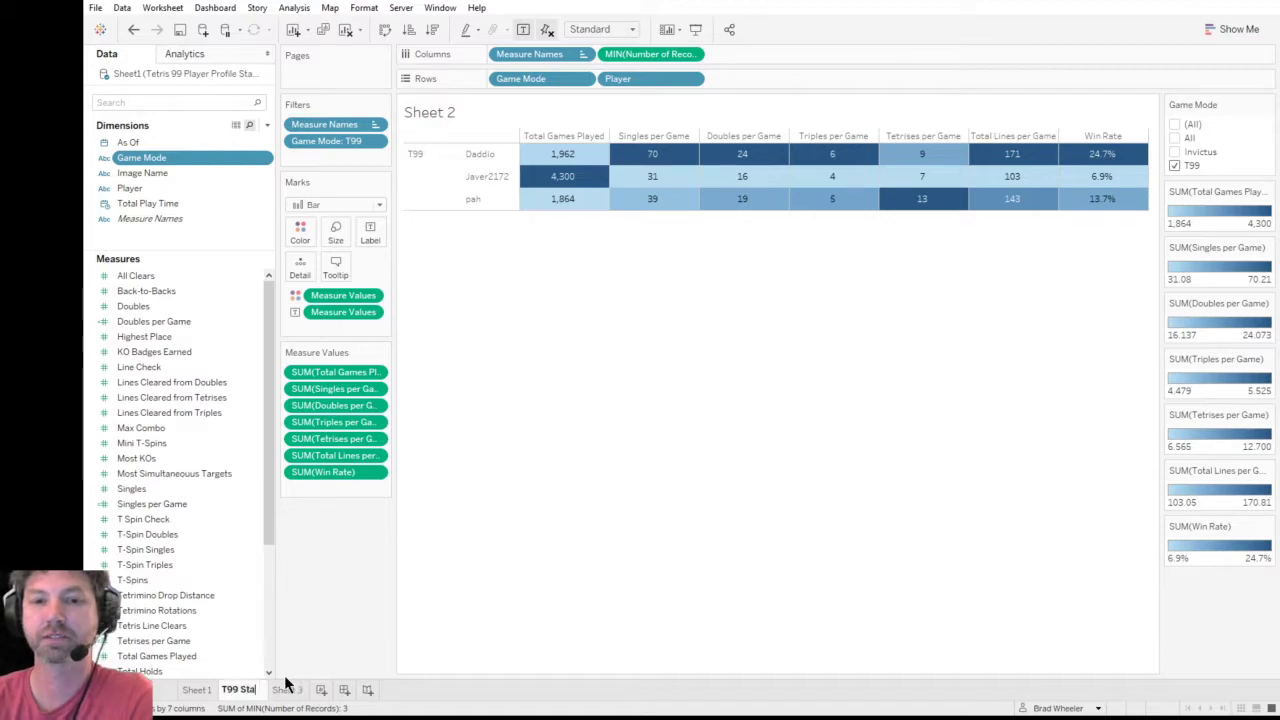
type("ts")
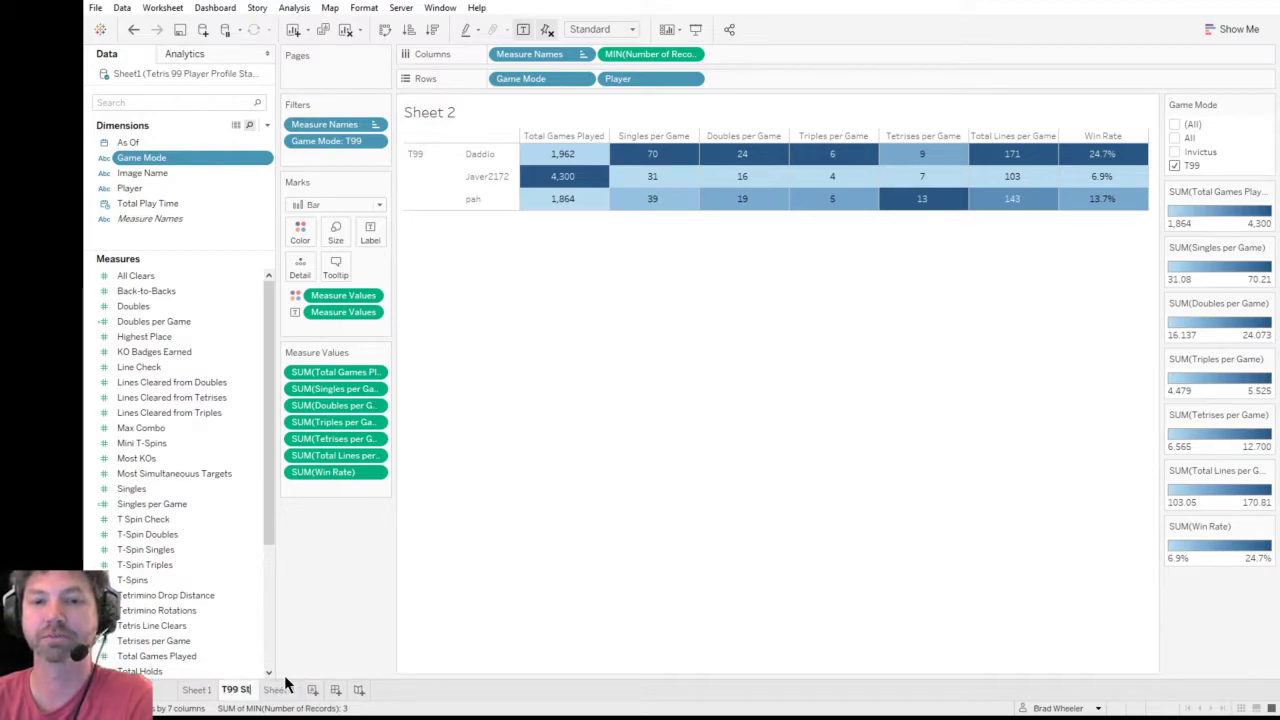
key("Return")
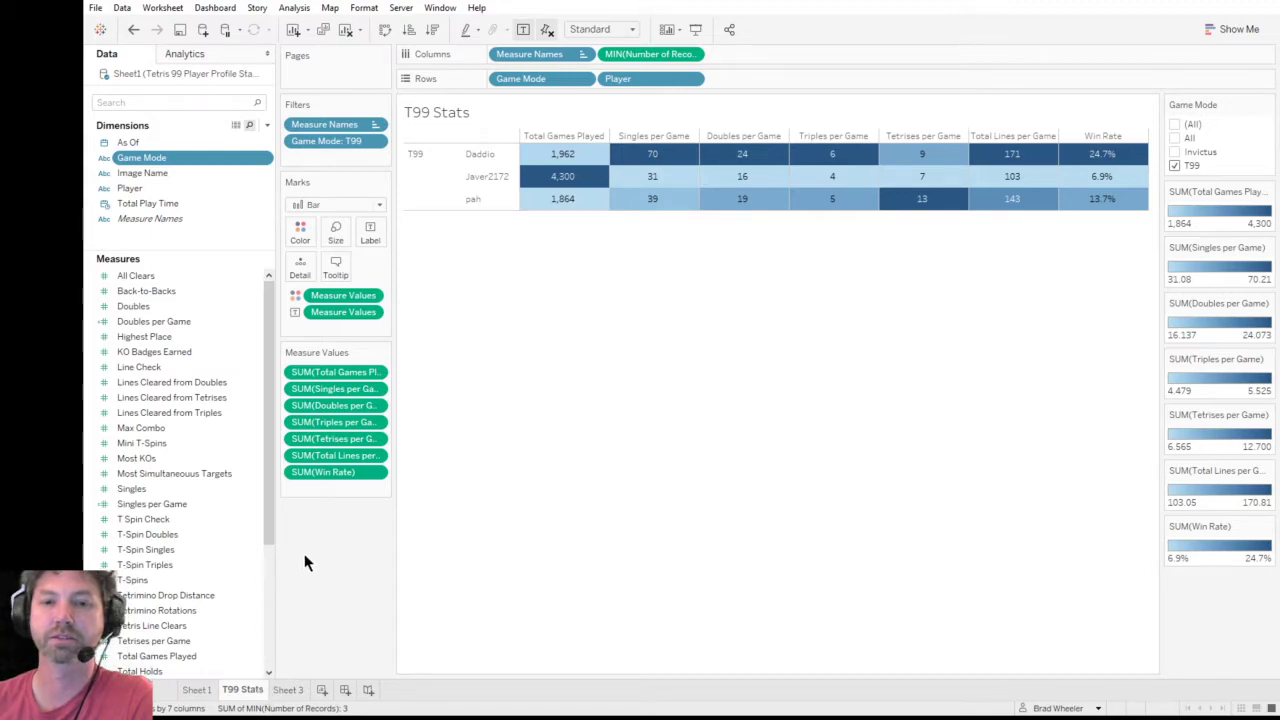
- Duplicate the T99 Stats sheet and name the copy Invictus Stats
key("ctrl+d")
double_click(300, 690)
key("BackSpace")
type("Invictus Stats")
key("Return")
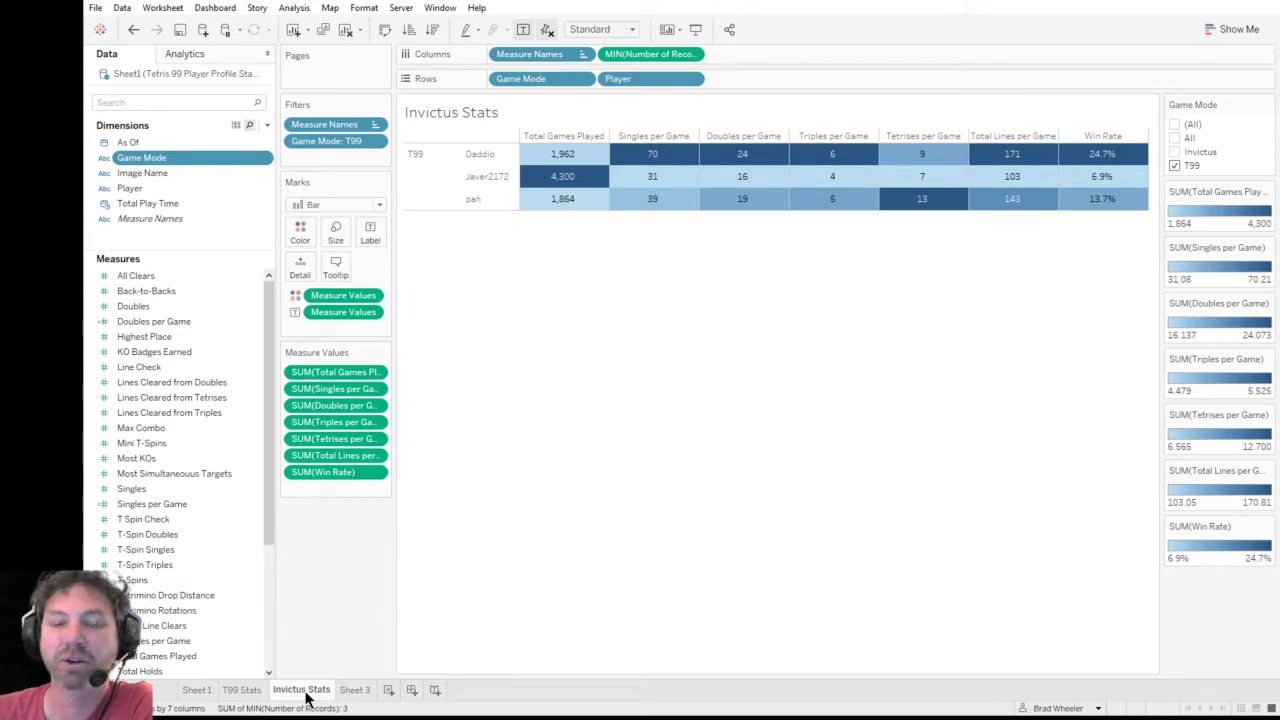
- Set the Game Mode filter on the Invictus Stats sheet to Invictus only, excluding T99
left_click(252, 693)
left_click(300, 690)
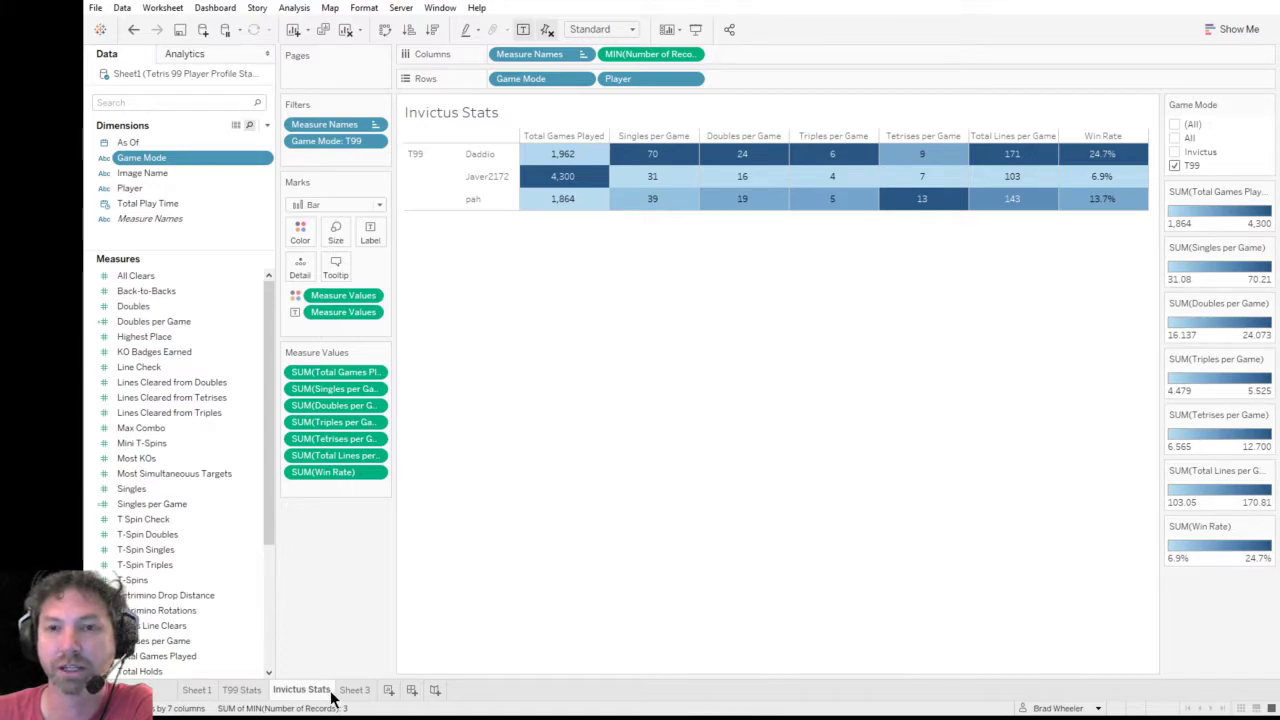
left_click(257, 691)
left_click(288, 693)
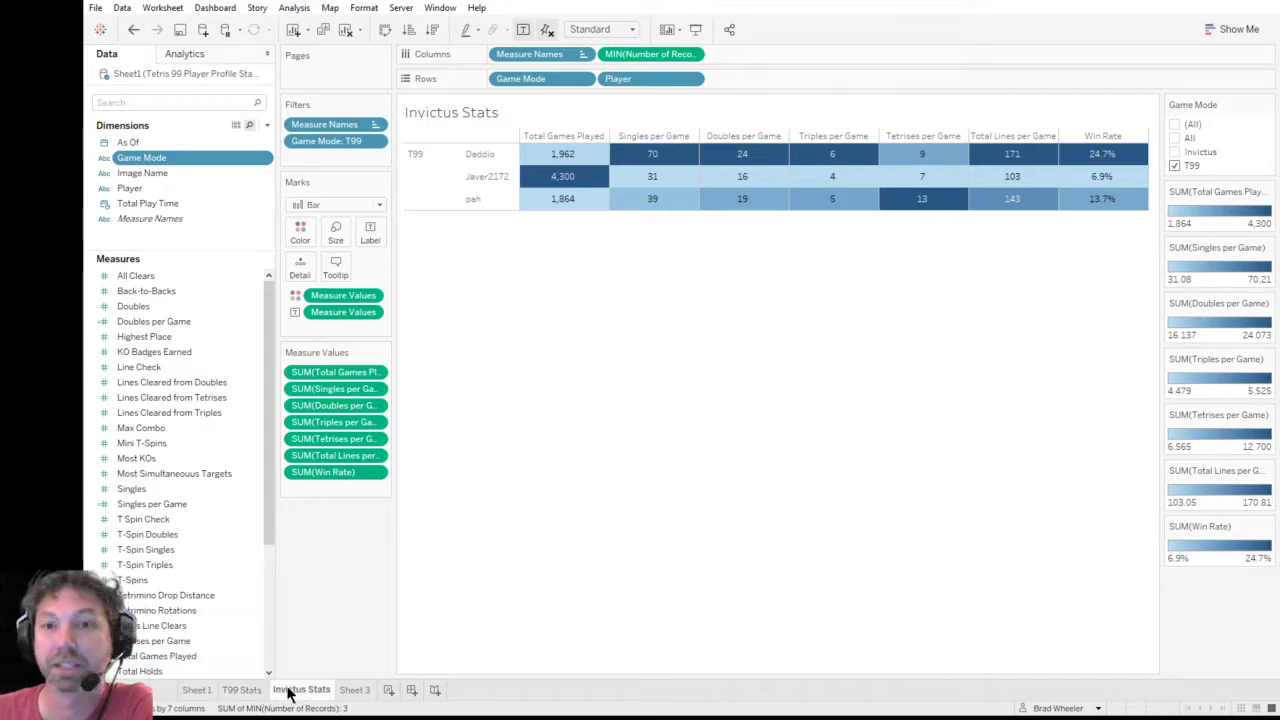
left_click(1176, 153)
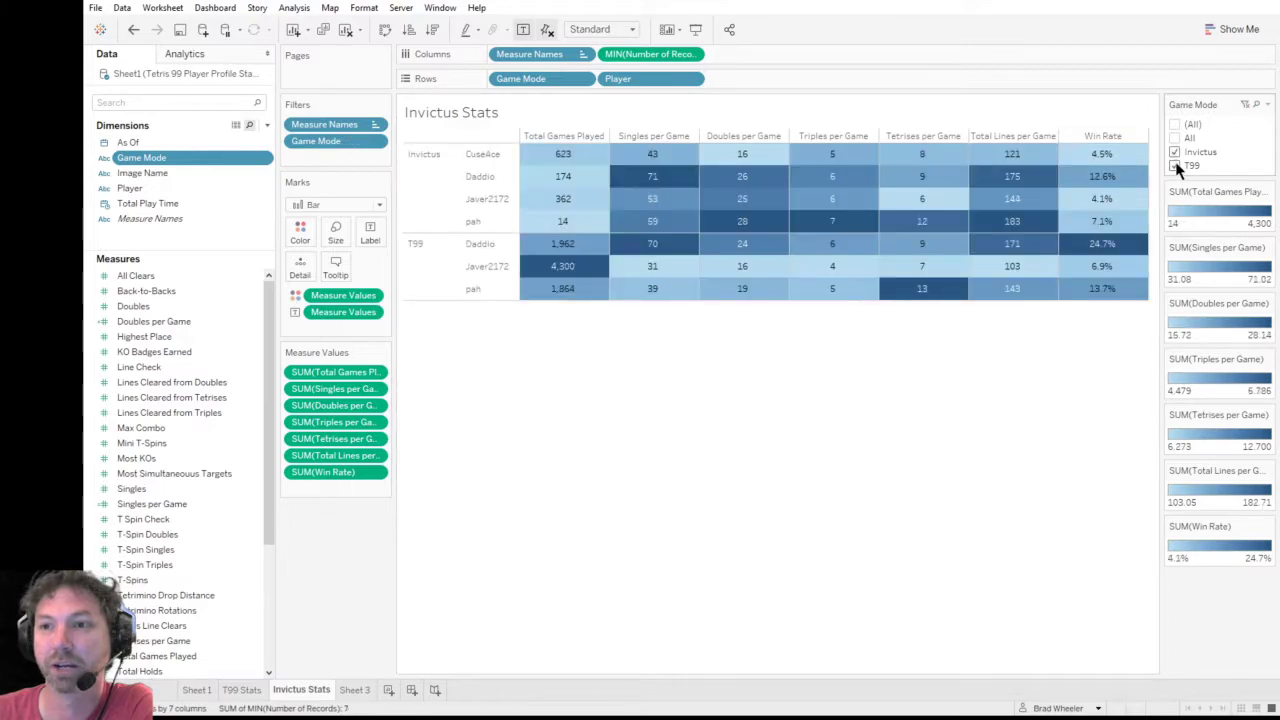
left_click(1175, 165)
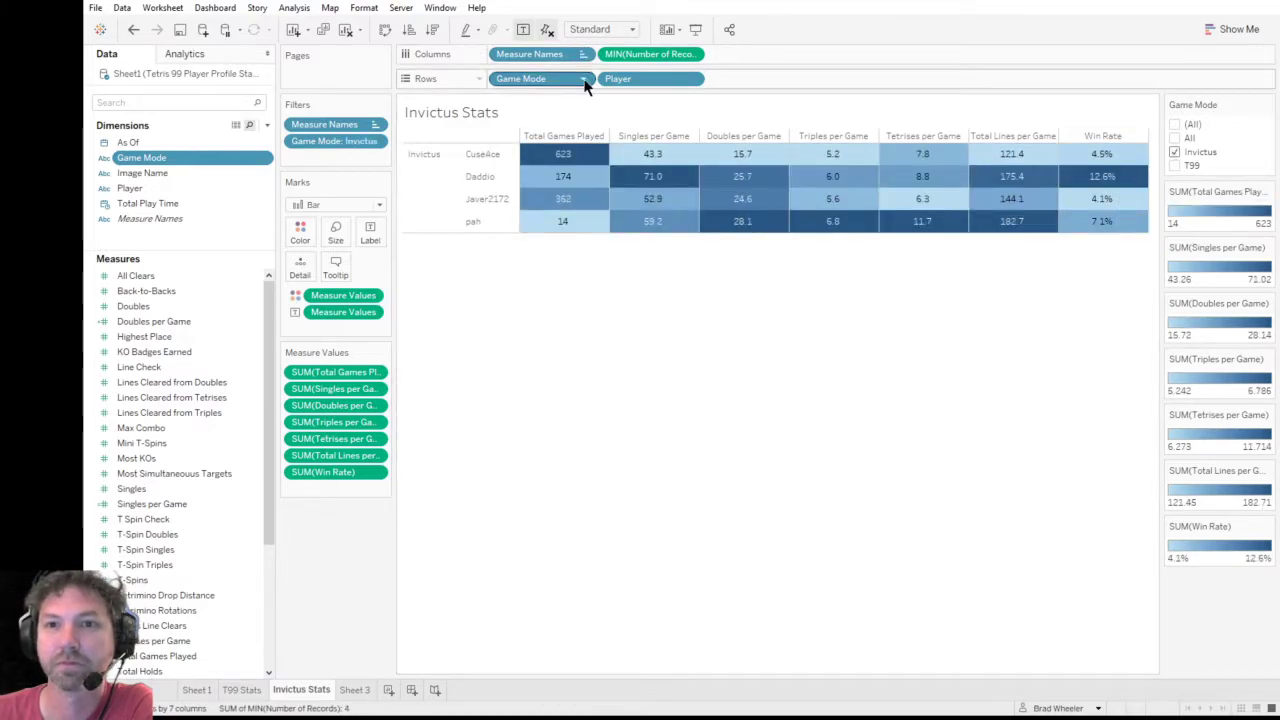
- Move Game Mode from the rows to the marks as Detail on both the Invictus Stats and T99 Stats sheets
left_click_drag(583, 80, 614, 386)
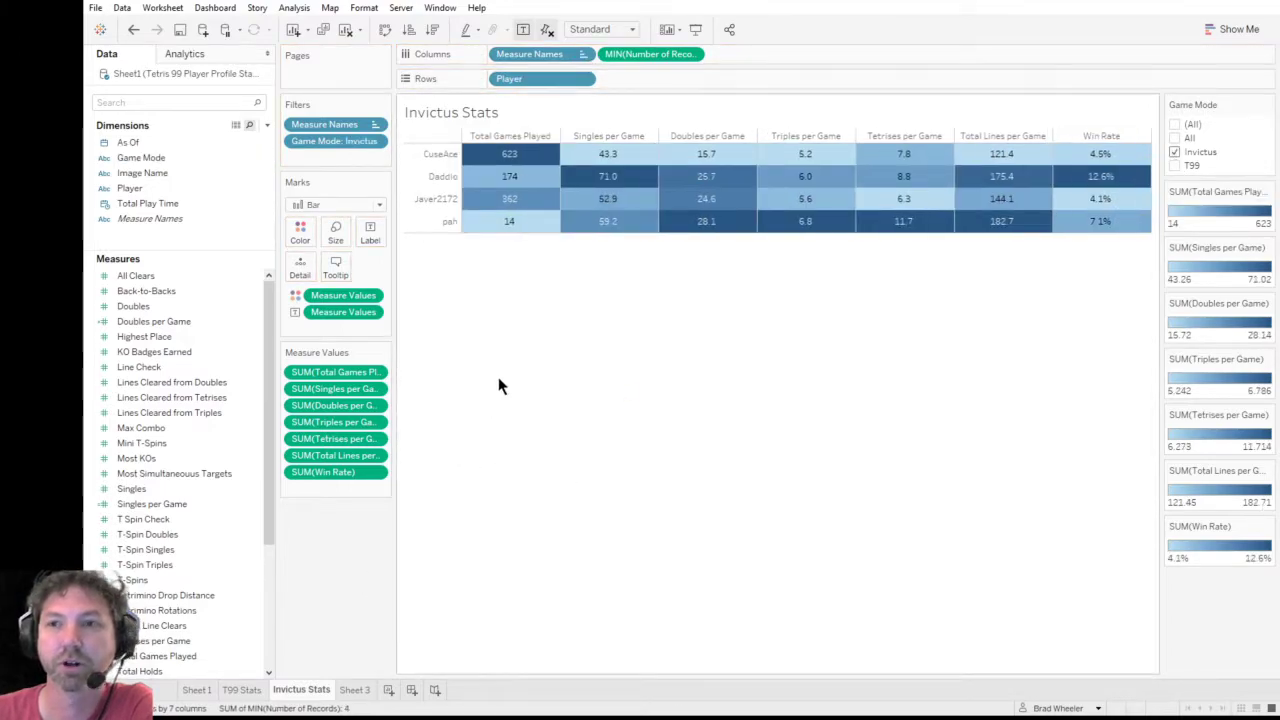
key("ctrl+z")
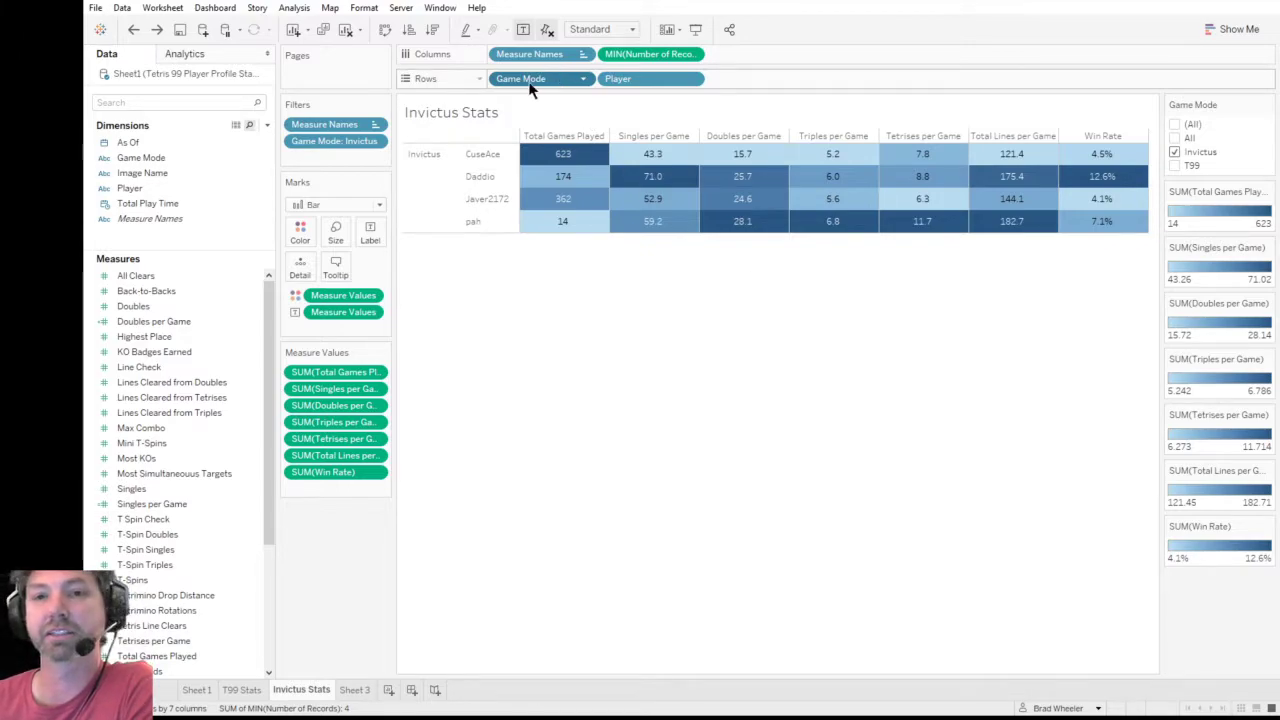
left_click_drag(535, 78, 300, 318)
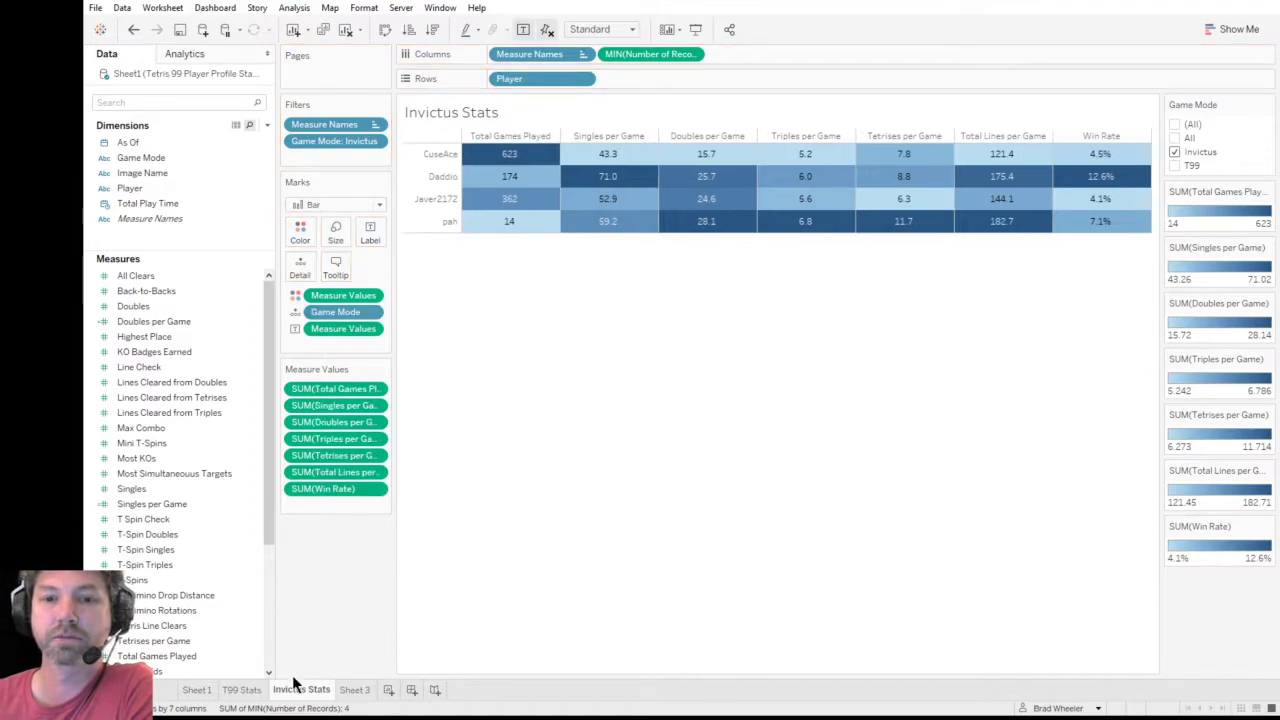
left_click(242, 690)
left_click_drag(530, 78, 302, 278)
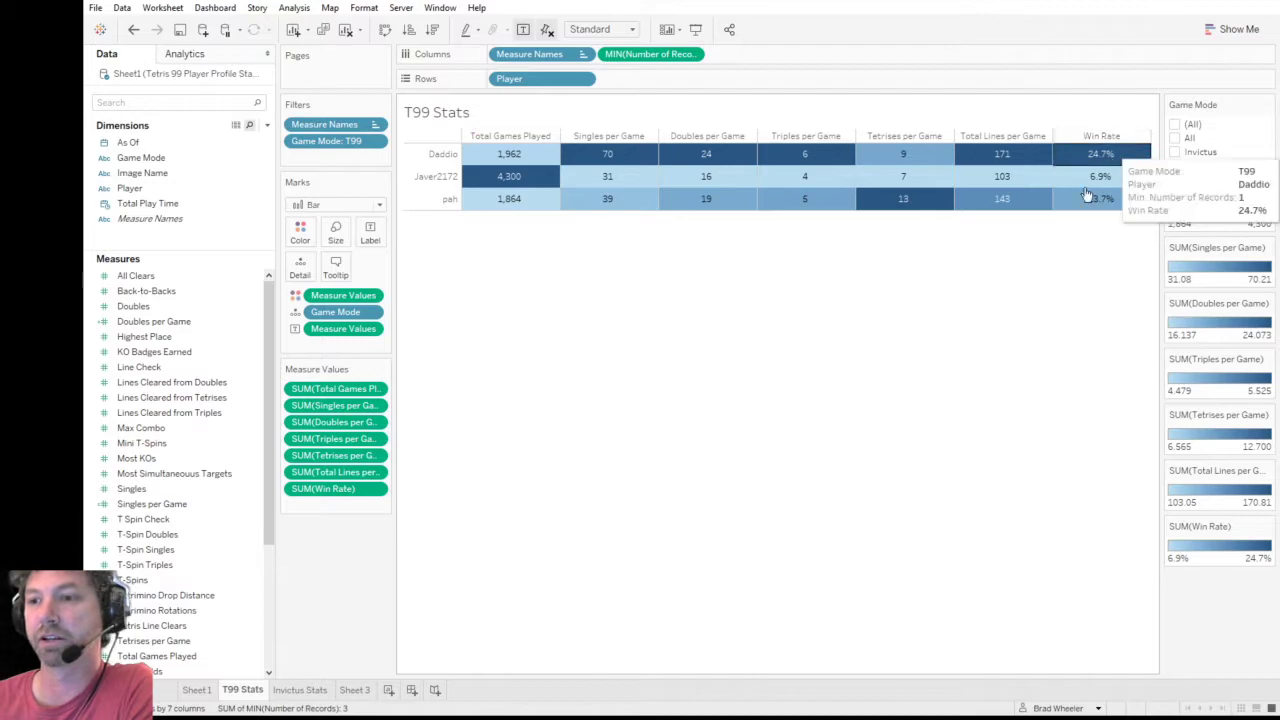
left_click(300, 690)
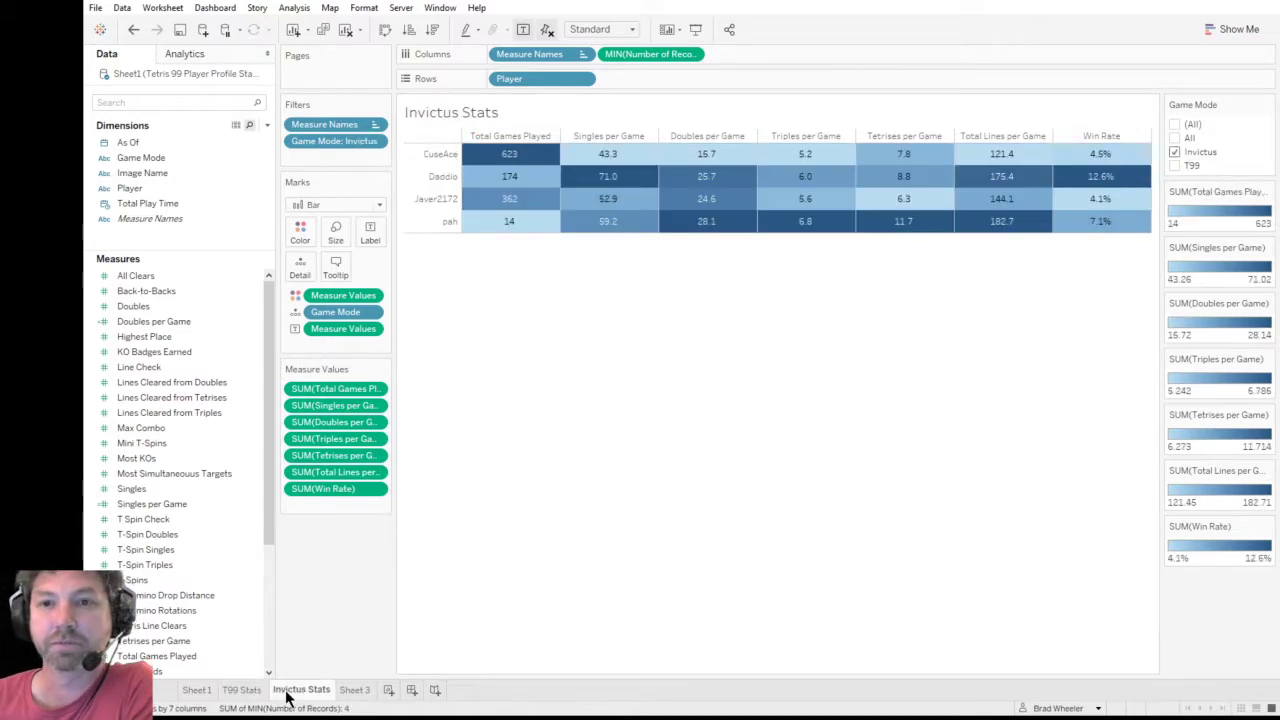
- Create a dashboard with a vertical container holding the T99 Stats sheet above the Invictus Stats sheet
left_click(411, 691)
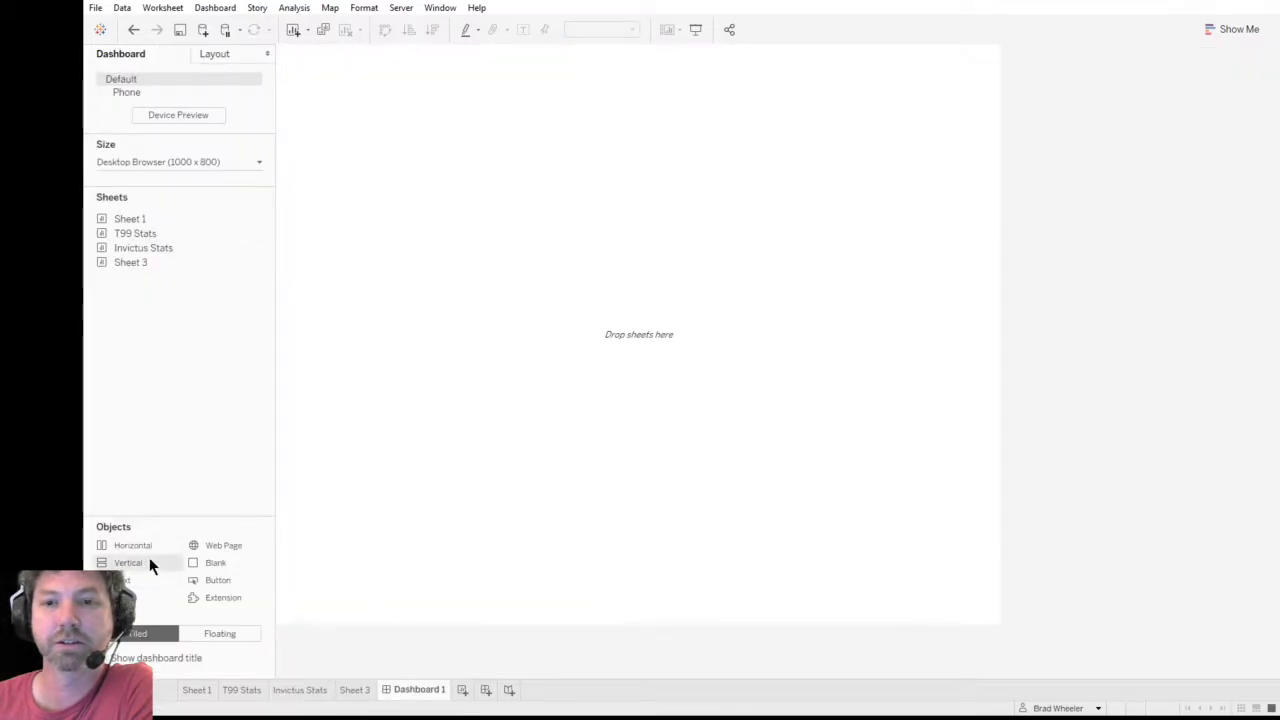
left_click_drag(149, 562, 286, 400)
double_click(143, 235)
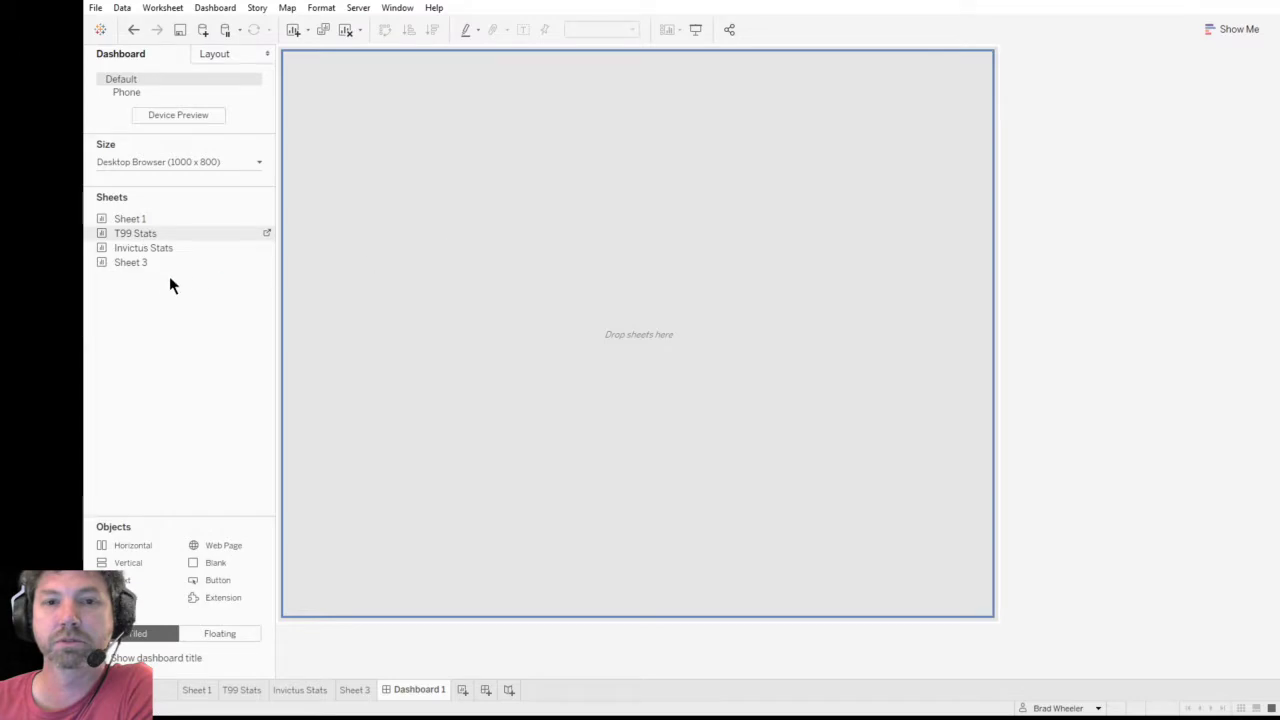
left_click_drag(151, 250, 487, 240)
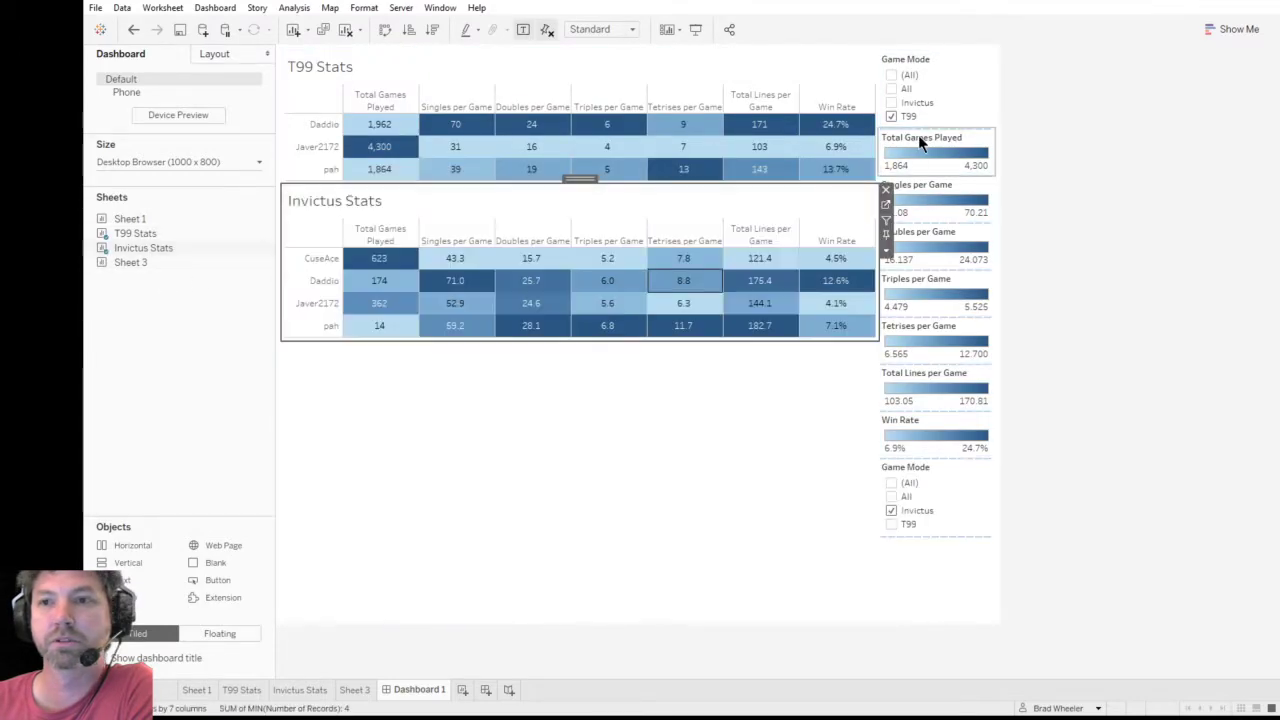
- Remove the whole container of Game Mode filters and colour legends from the dashboard
left_click(955, 100)
double_click(948, 53)
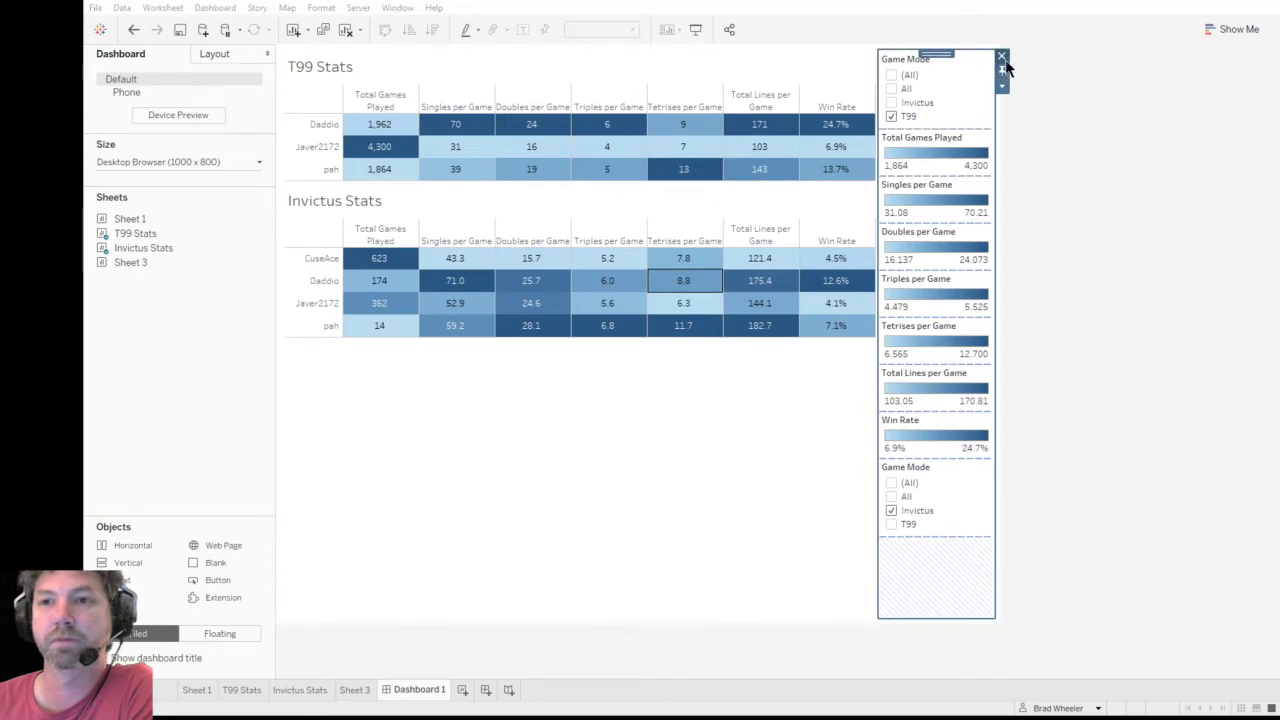
key("Delete")
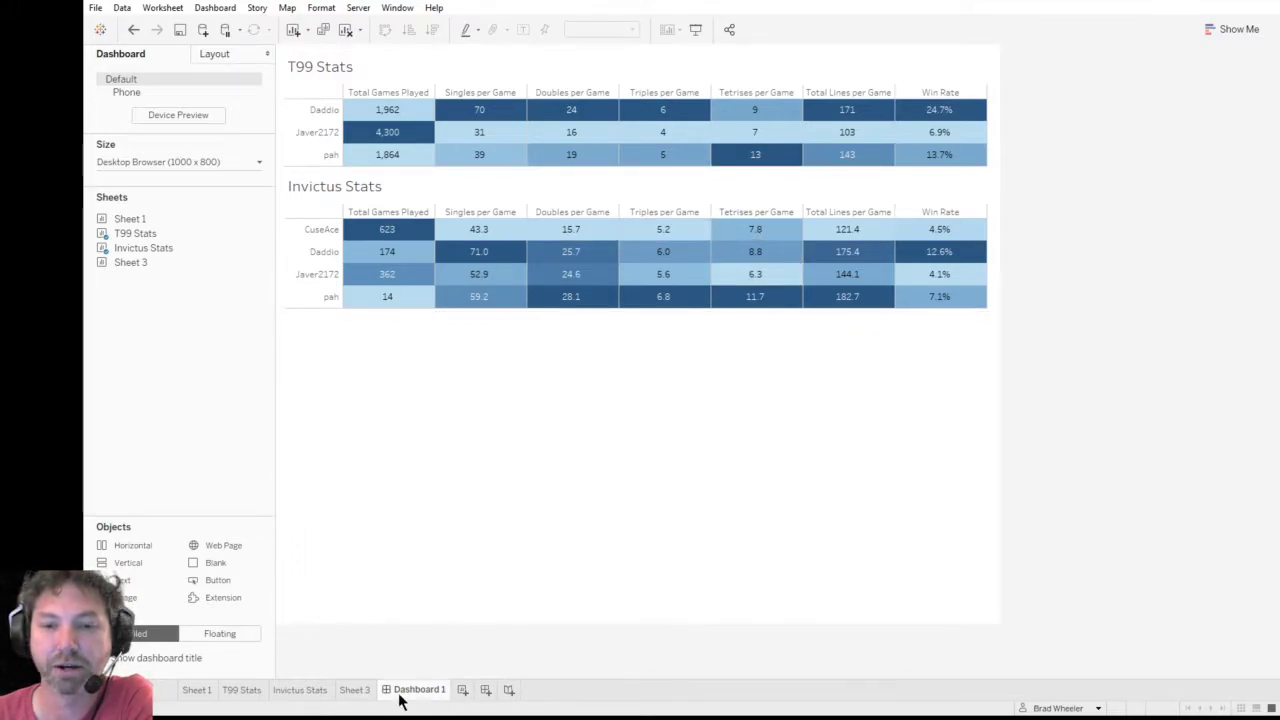
- Create a new worksheet listing Player on rows and filter it to the All game mode
left_click(461, 690)
left_click_drag(268, 395, 271, 437)
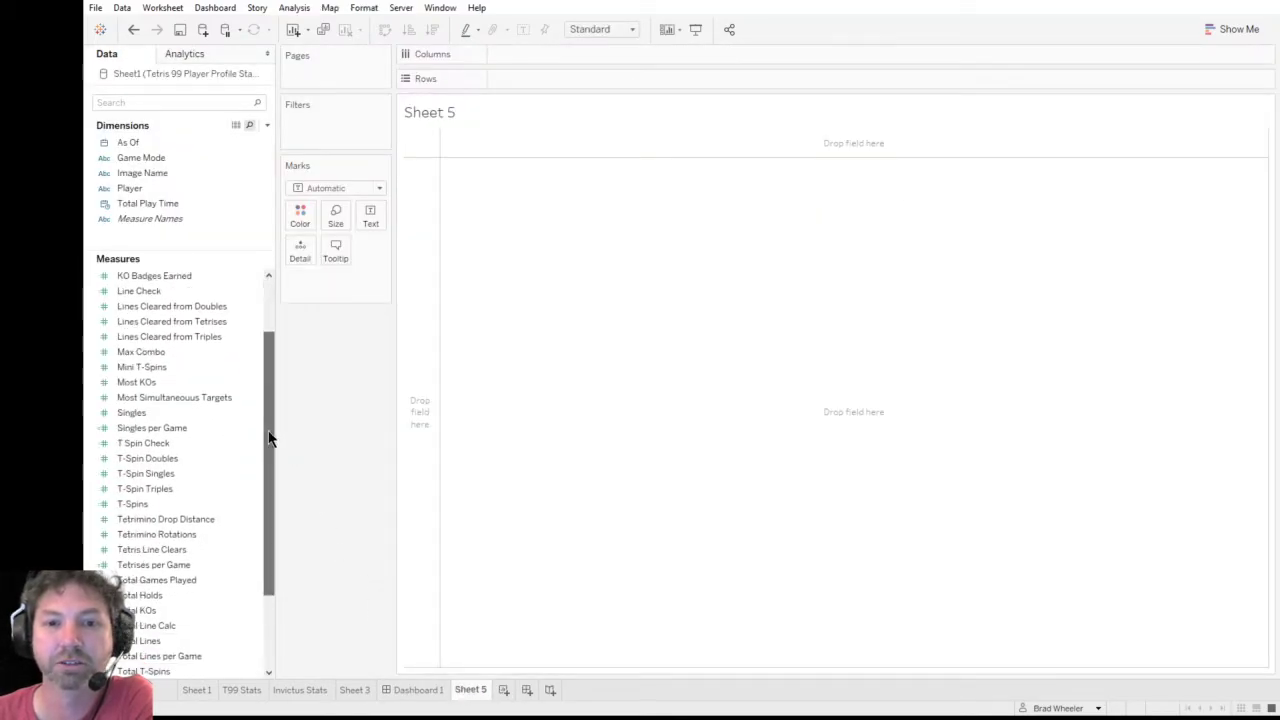
left_click(200, 534)
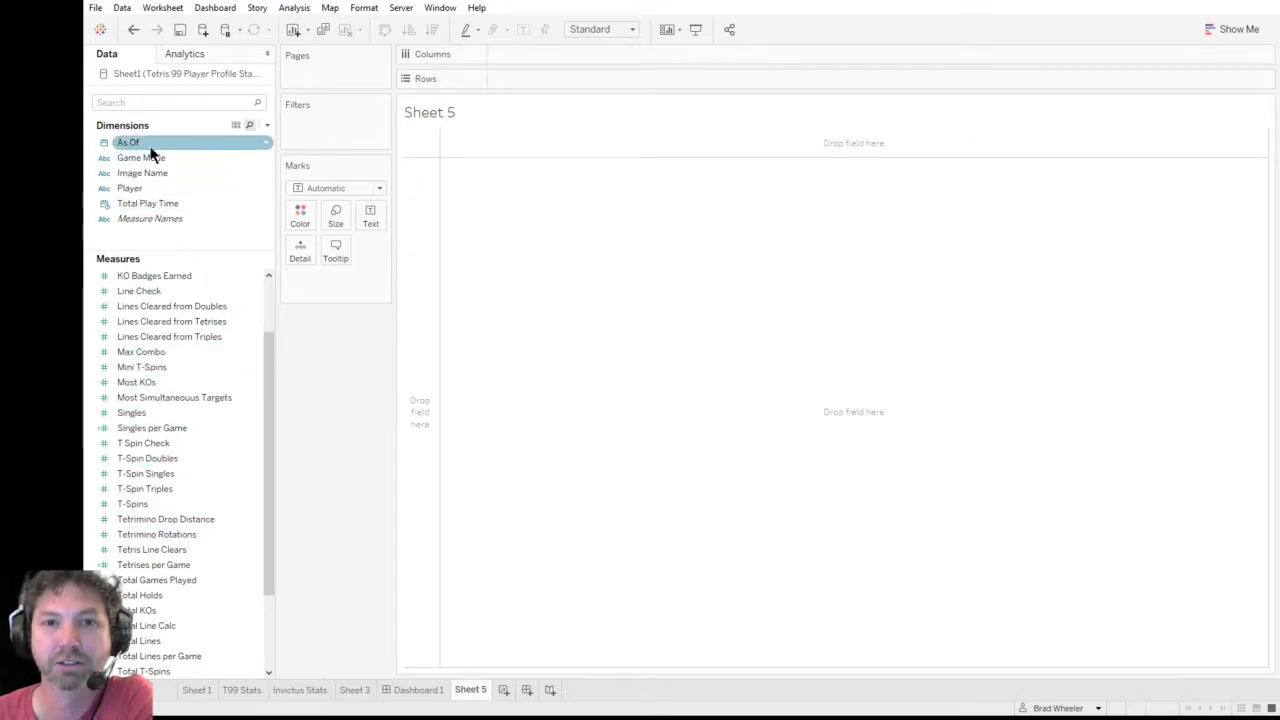
left_click_drag(148, 203, 418, 240)
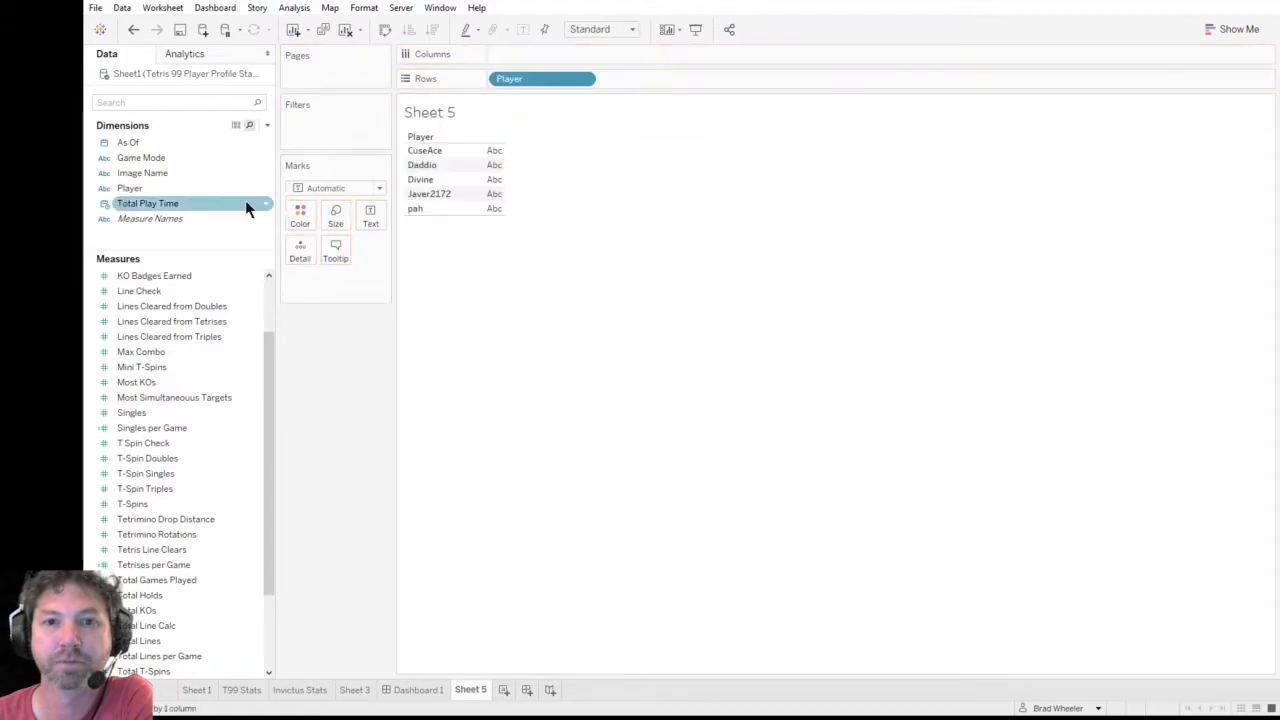
left_click_drag(163, 157, 271, 160)
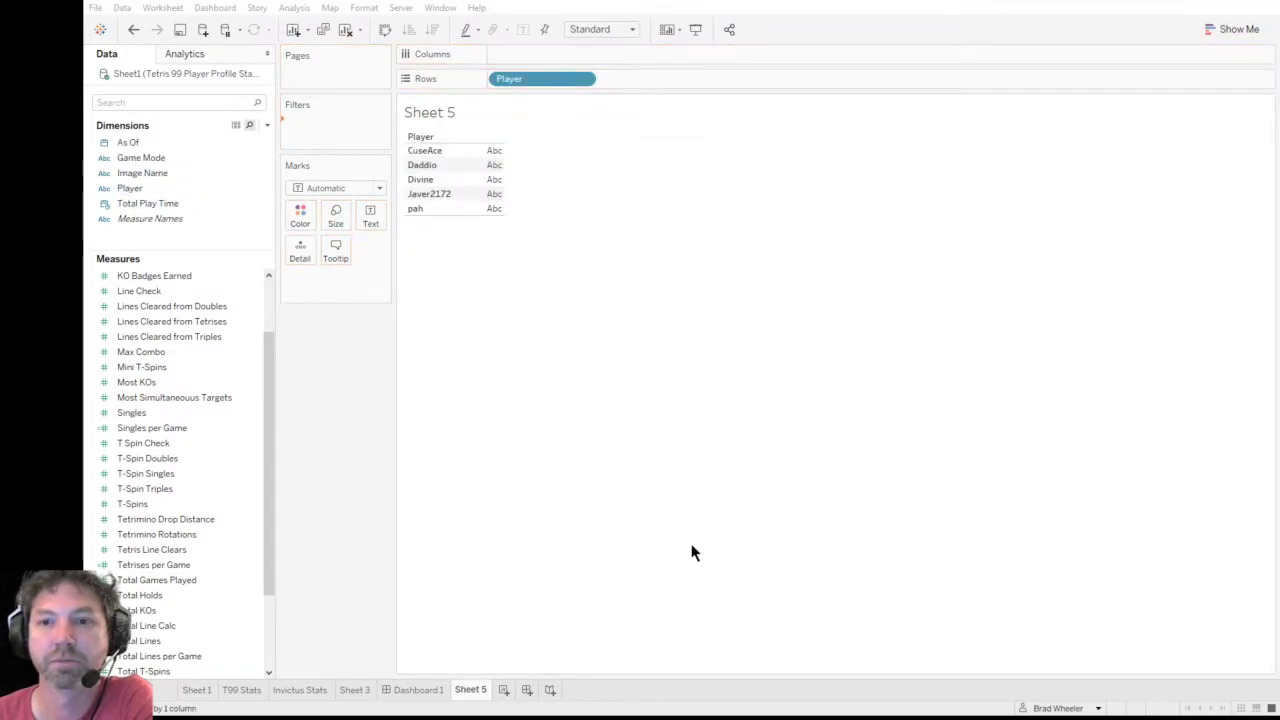
- Add Tetrimino Rotations and Tetrimino Drop Distance as measure columns in the player table
left_click_drag(271, 480, 270, 552)
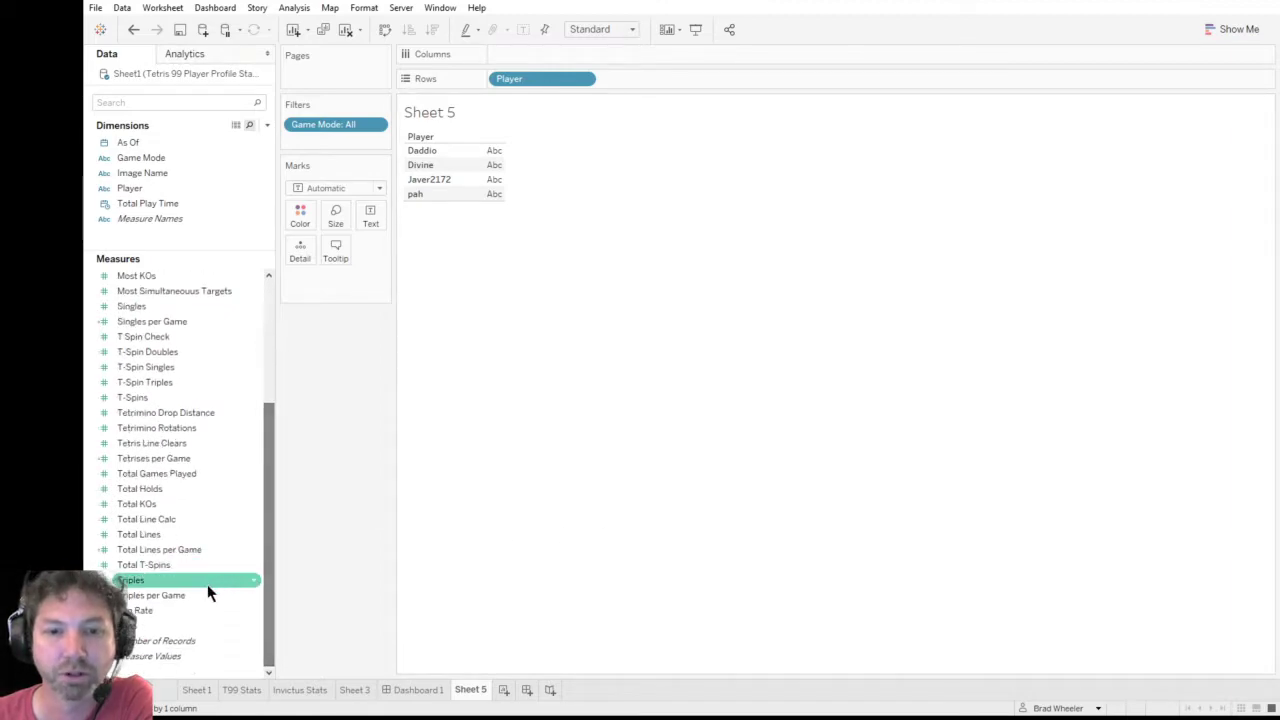
left_click(170, 426)
double_click(170, 426)
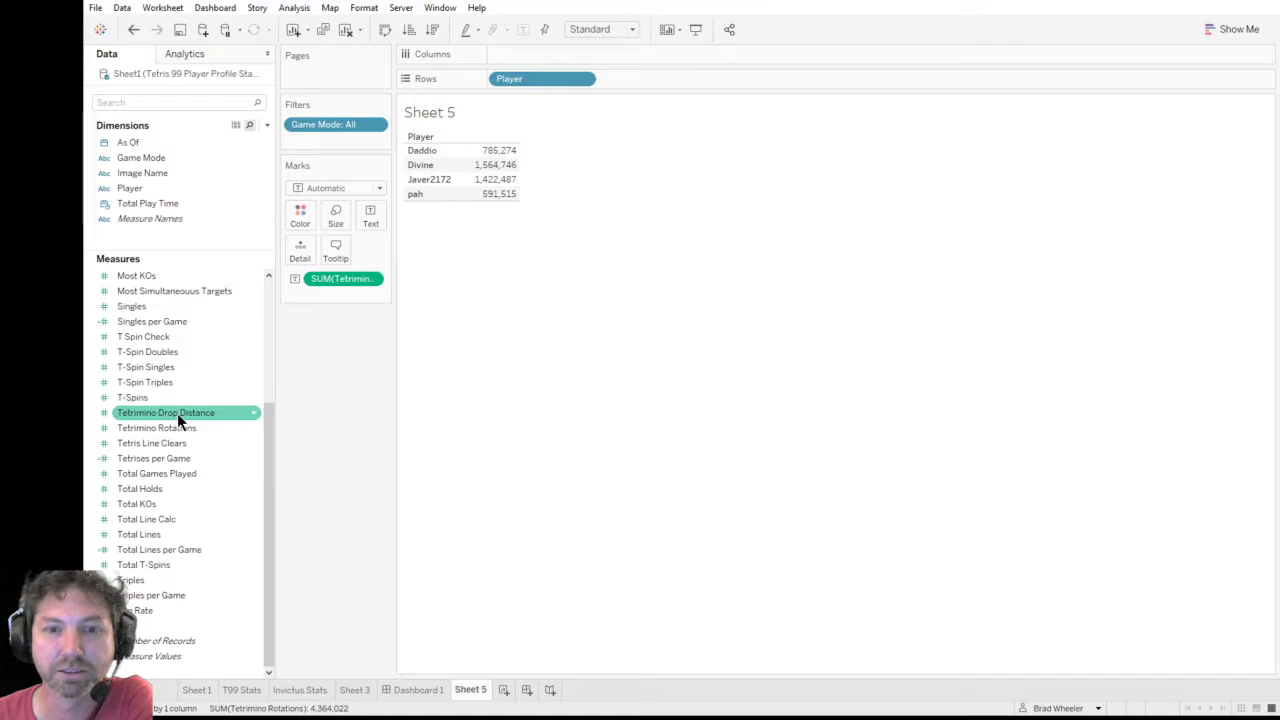
double_click(177, 413)
- Create a Rotations per Drop calculated field, add it as the first measure column and format it to one decimal place
left_click_drag(271, 437, 296, 311)
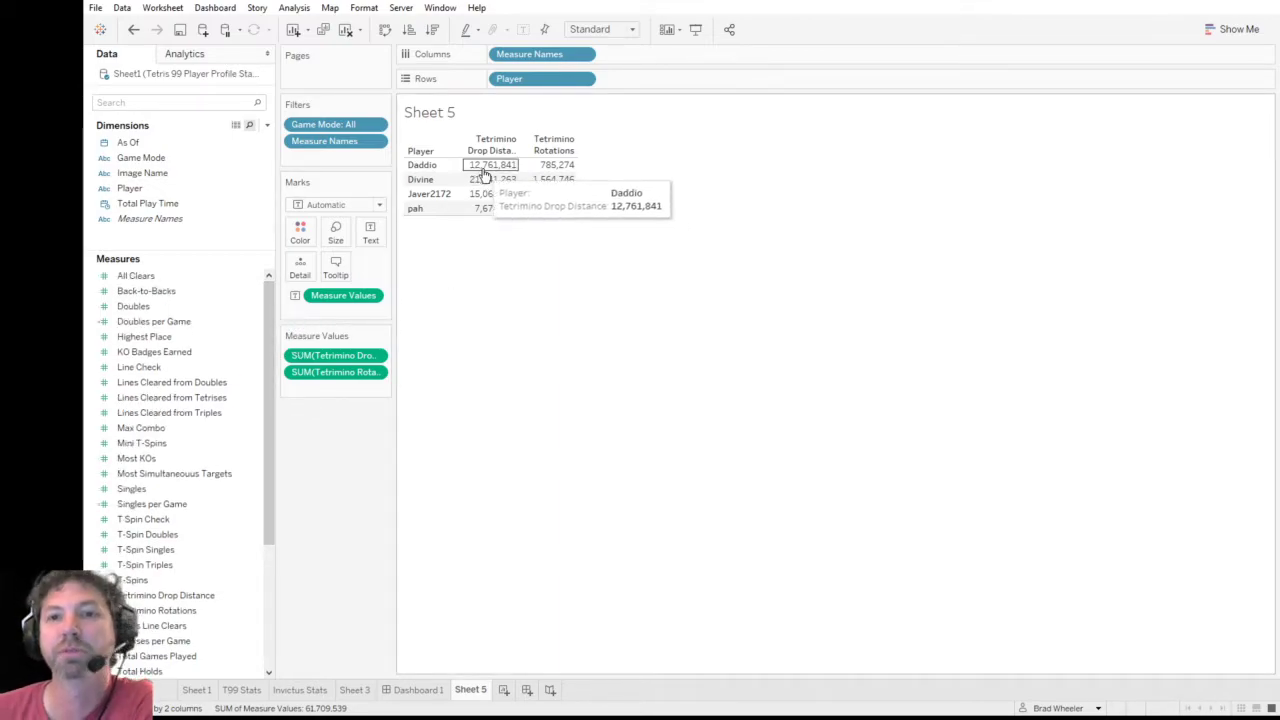
mouse_move(549, 170)
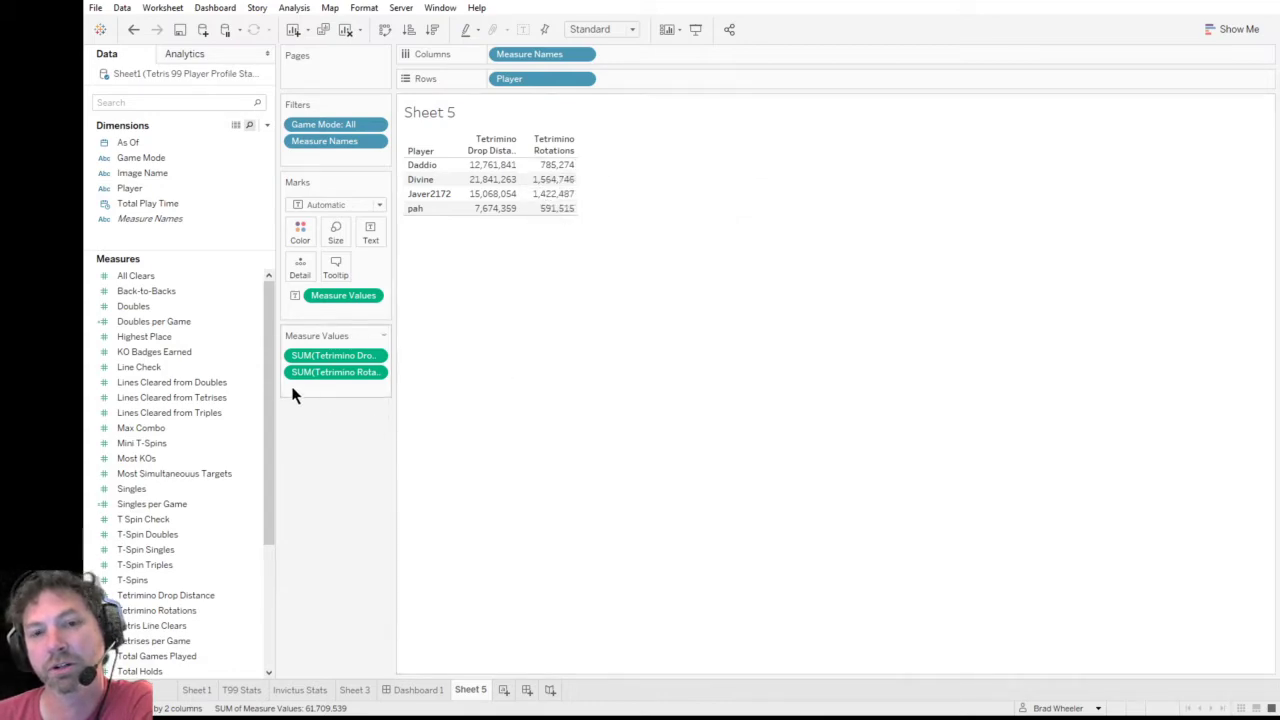
left_click_drag(269, 385, 266, 445)
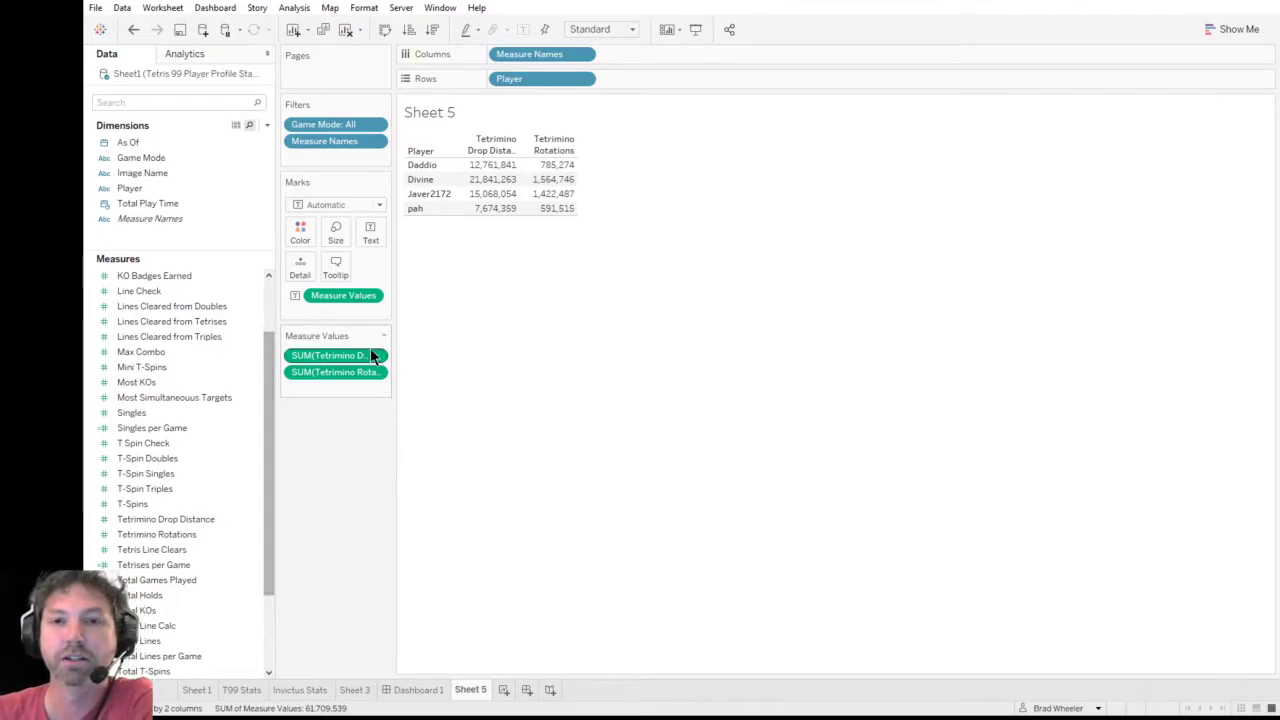
left_click(260, 291)
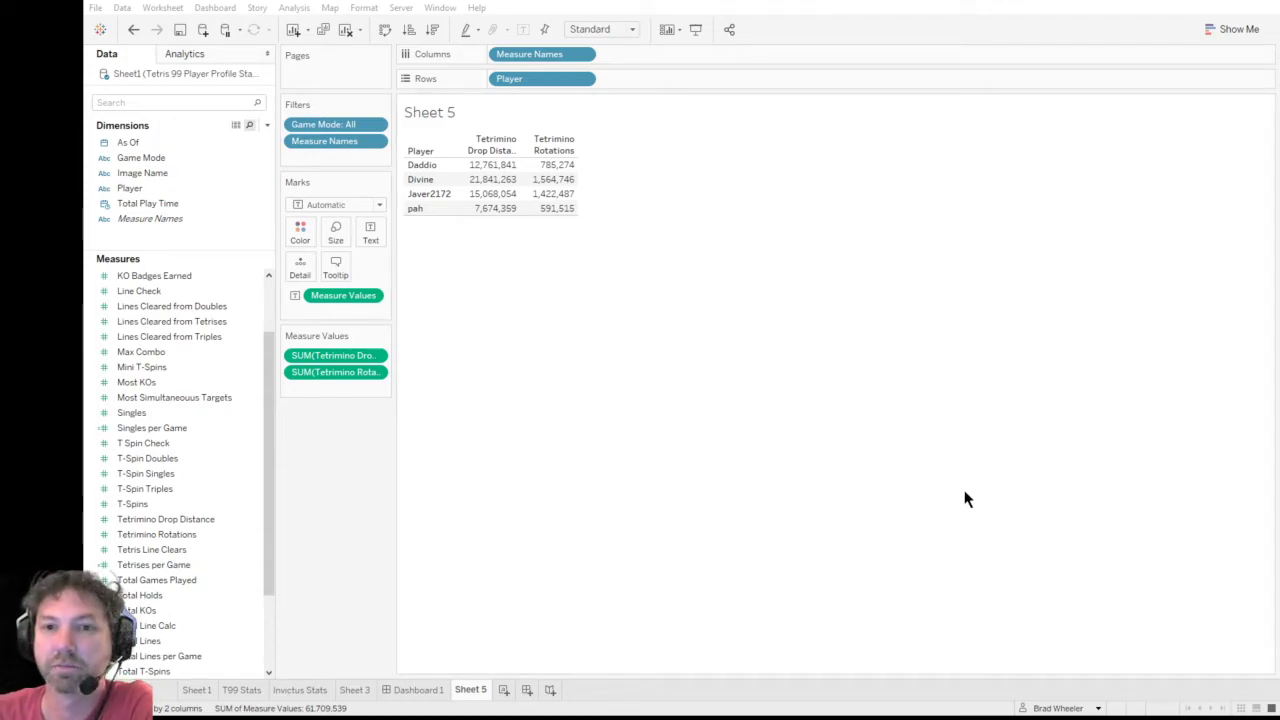
left_click_drag(190, 413, 539, 189)
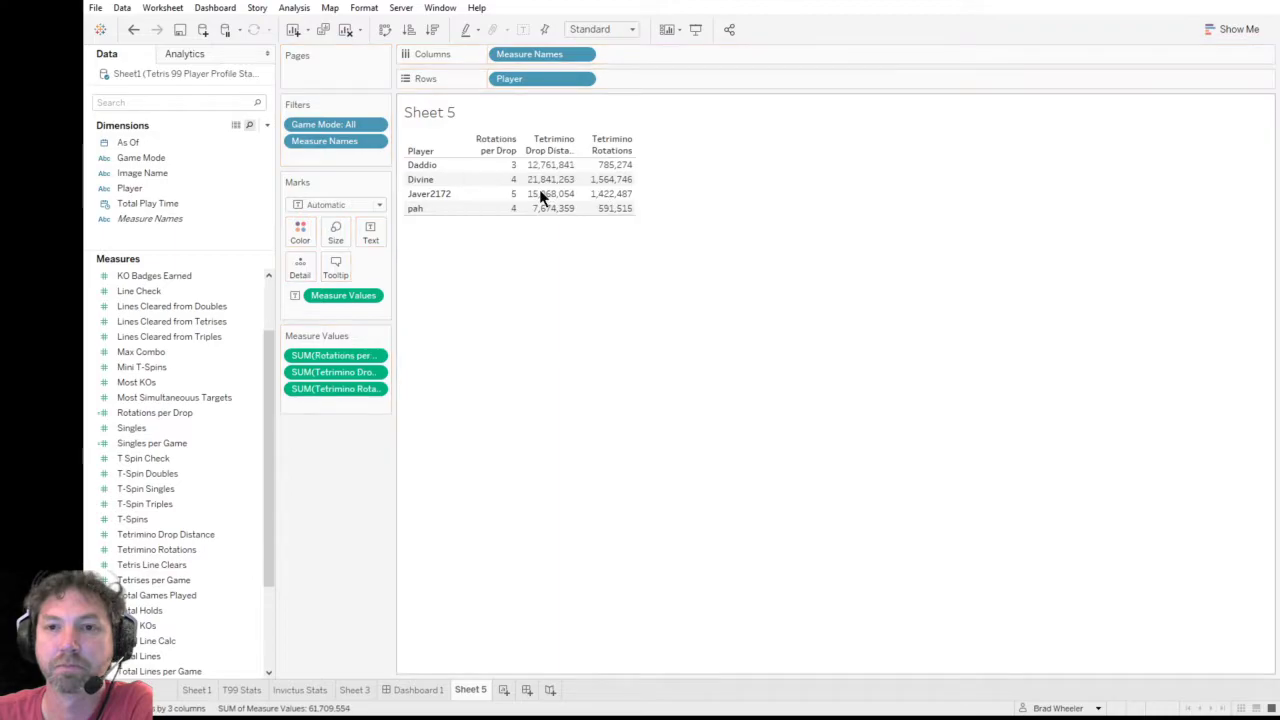
mouse_move(509, 195)
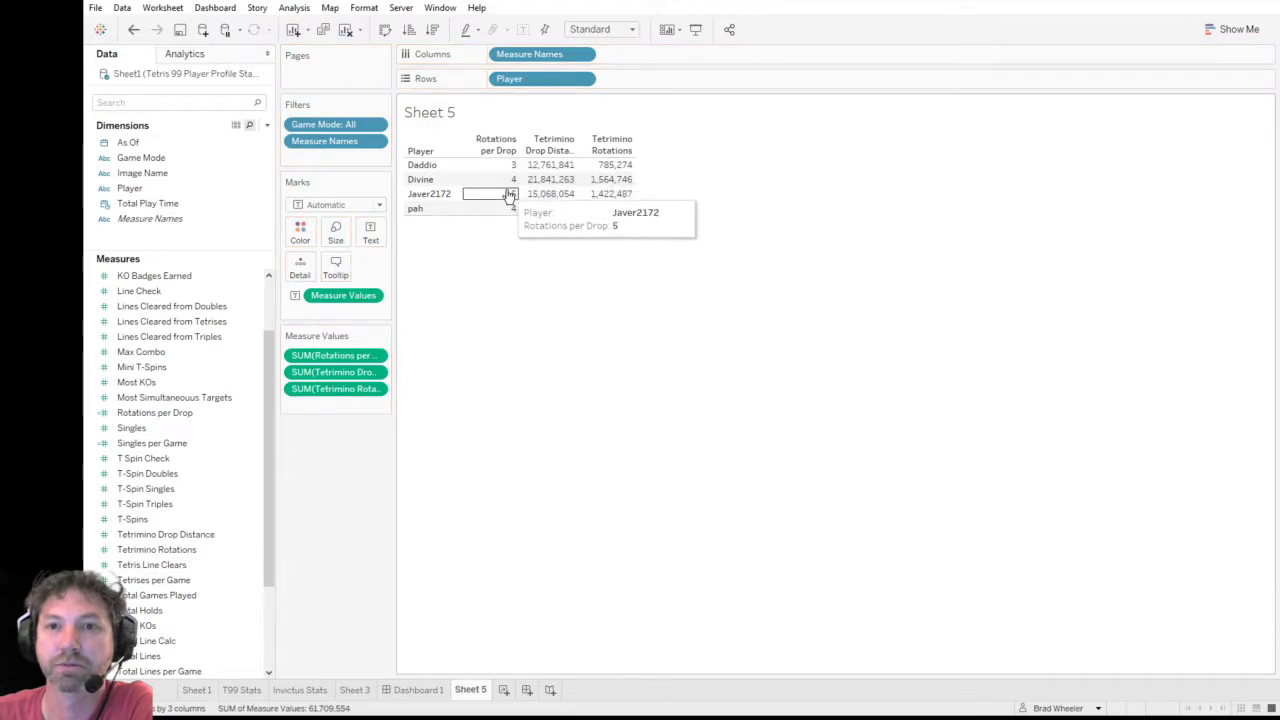
left_click(193, 416)
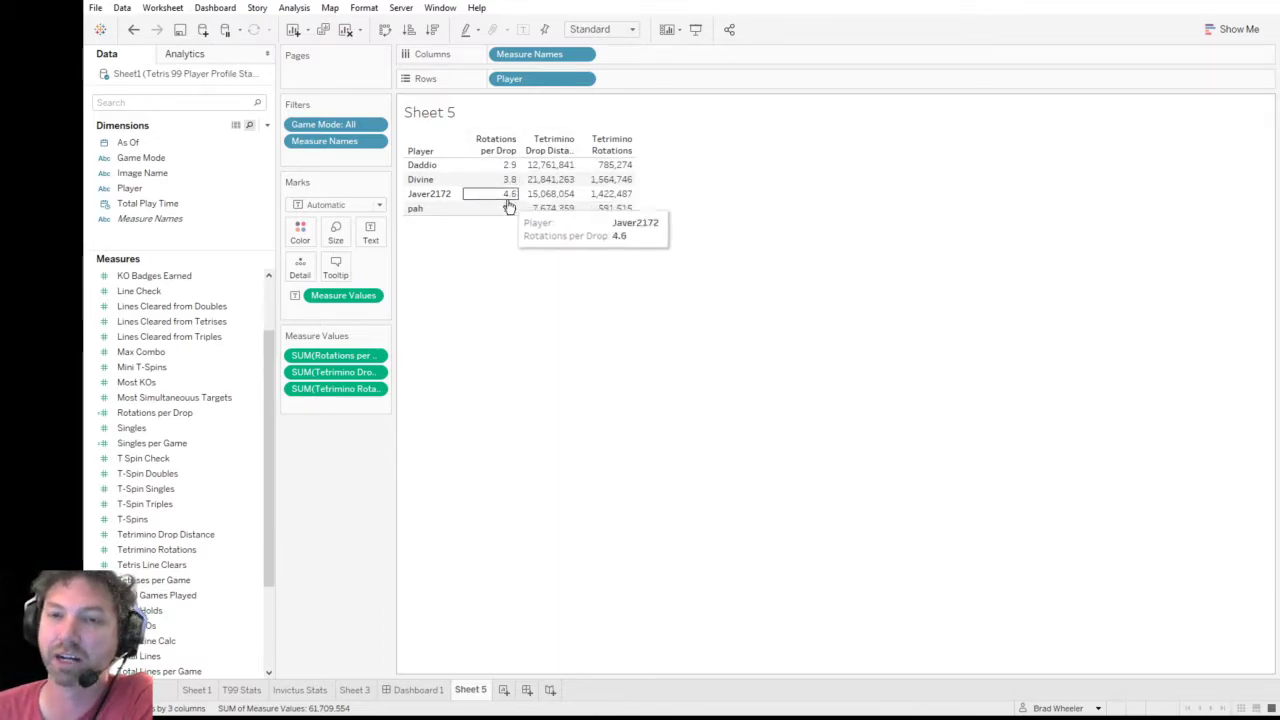
- Place Sheet 5 below Invictus Stats on the dashboard and sort its players by Rotations per Drop in descending order
left_click(432, 690)
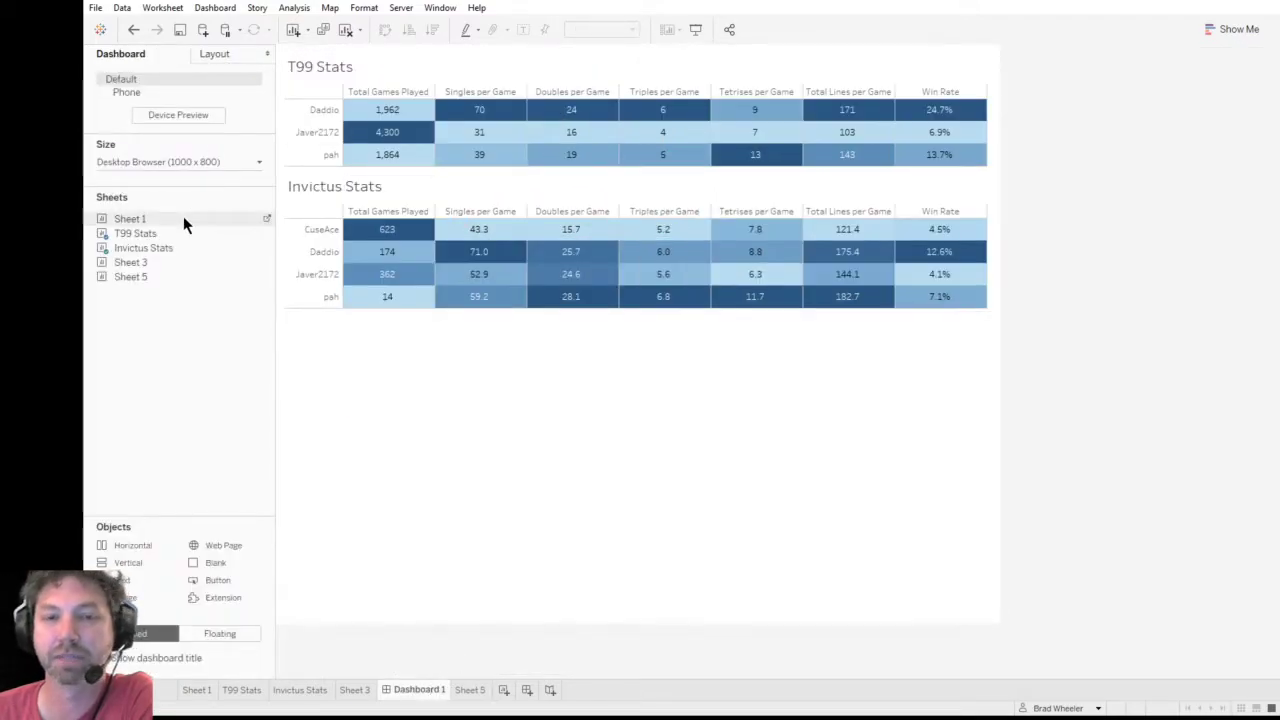
left_click_drag(183, 220, 370, 384)
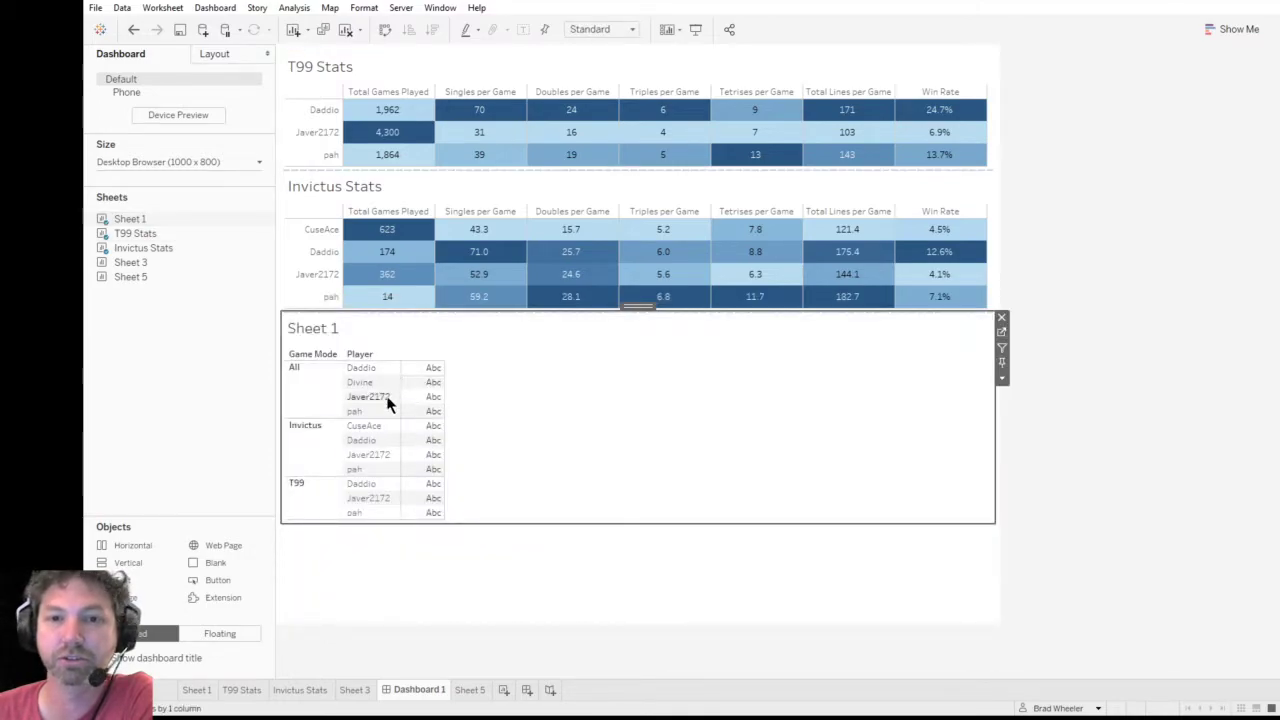
left_click(1001, 317)
left_click_drag(127, 274, 423, 409)
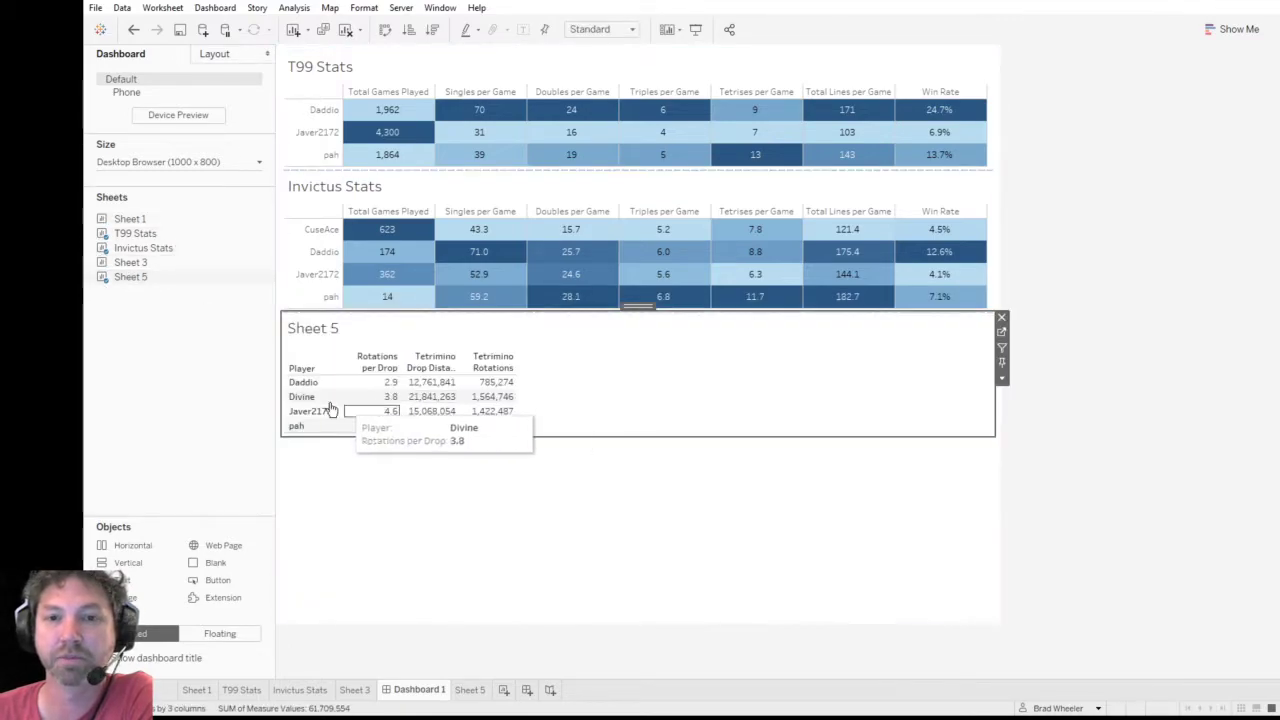
left_click(390, 364)
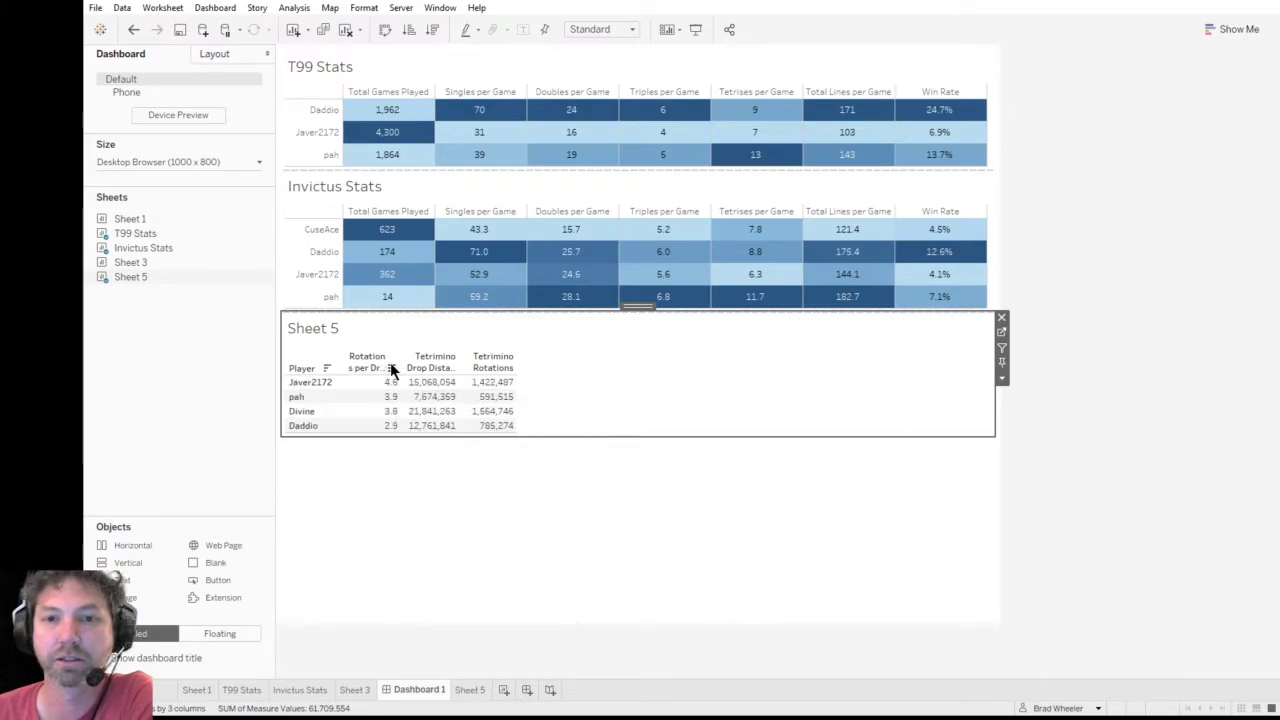
- Try to sort the T99 Stats and Invictus Stats tables by Win Rate on the dashboard
left_click(979, 91)
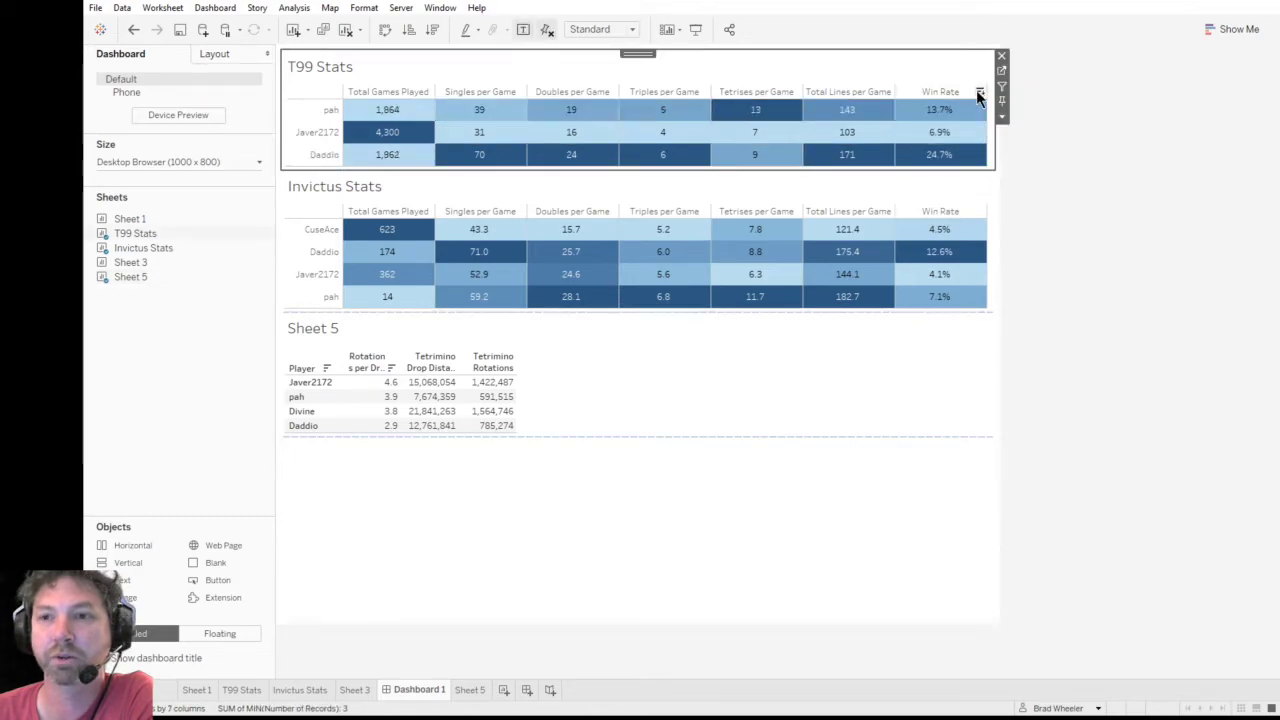
left_click(980, 90)
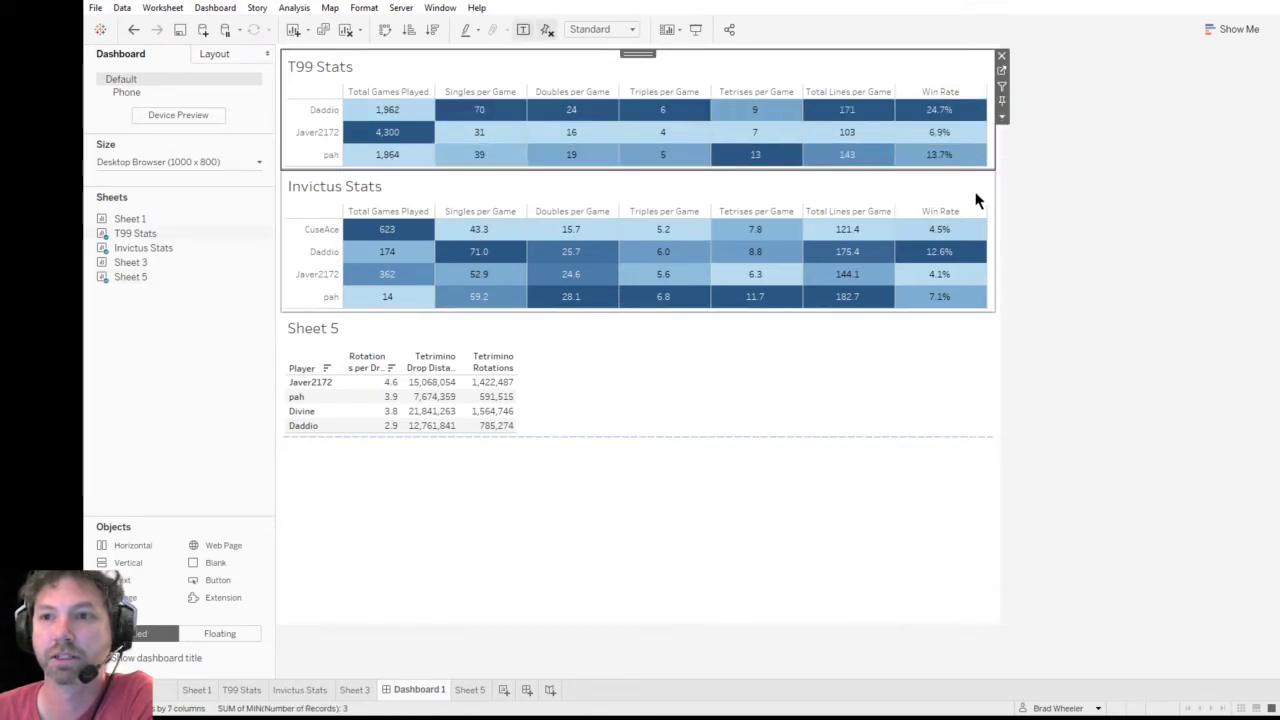
left_click(980, 212)
left_click(980, 212)
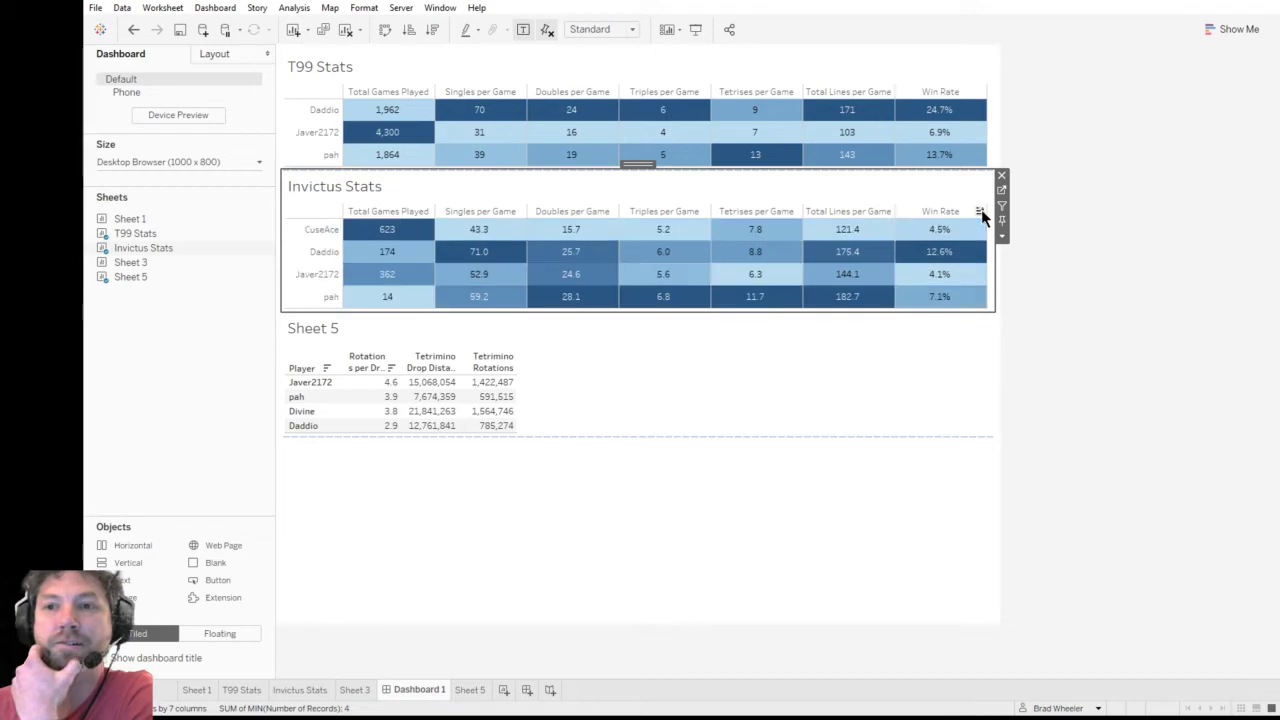
left_click(980, 212)
left_click(980, 212)
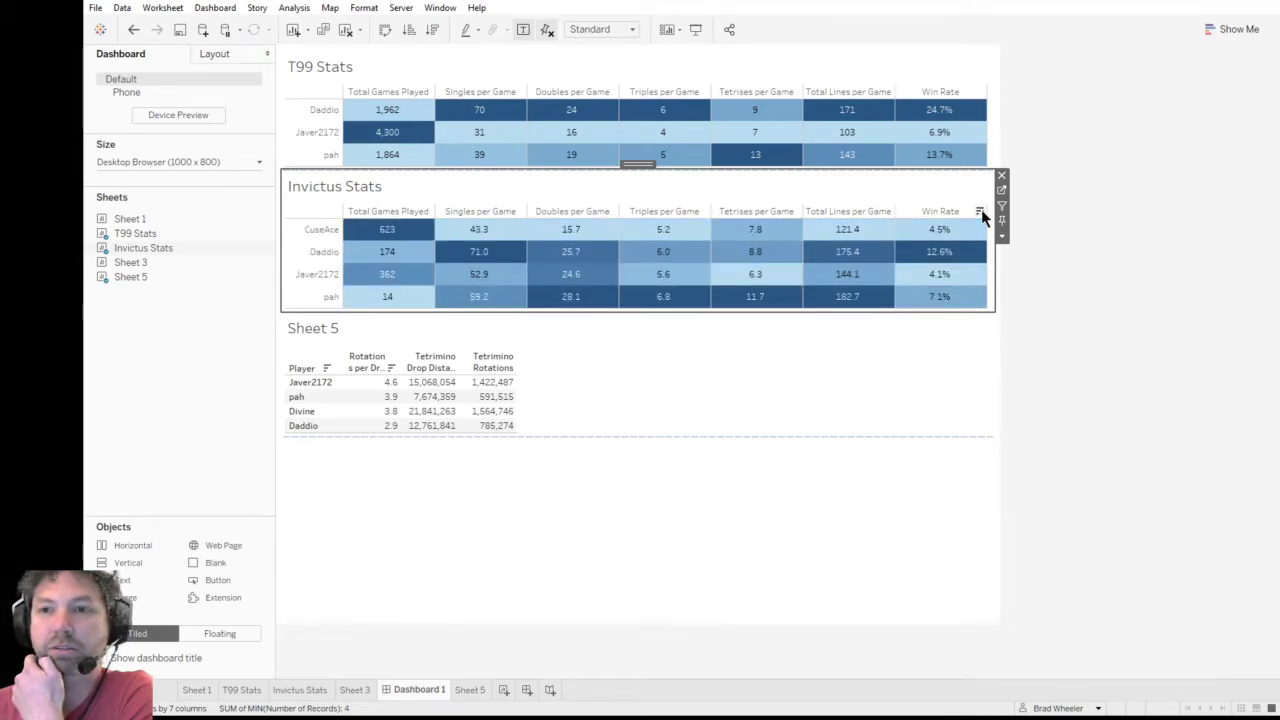
left_click(980, 212)
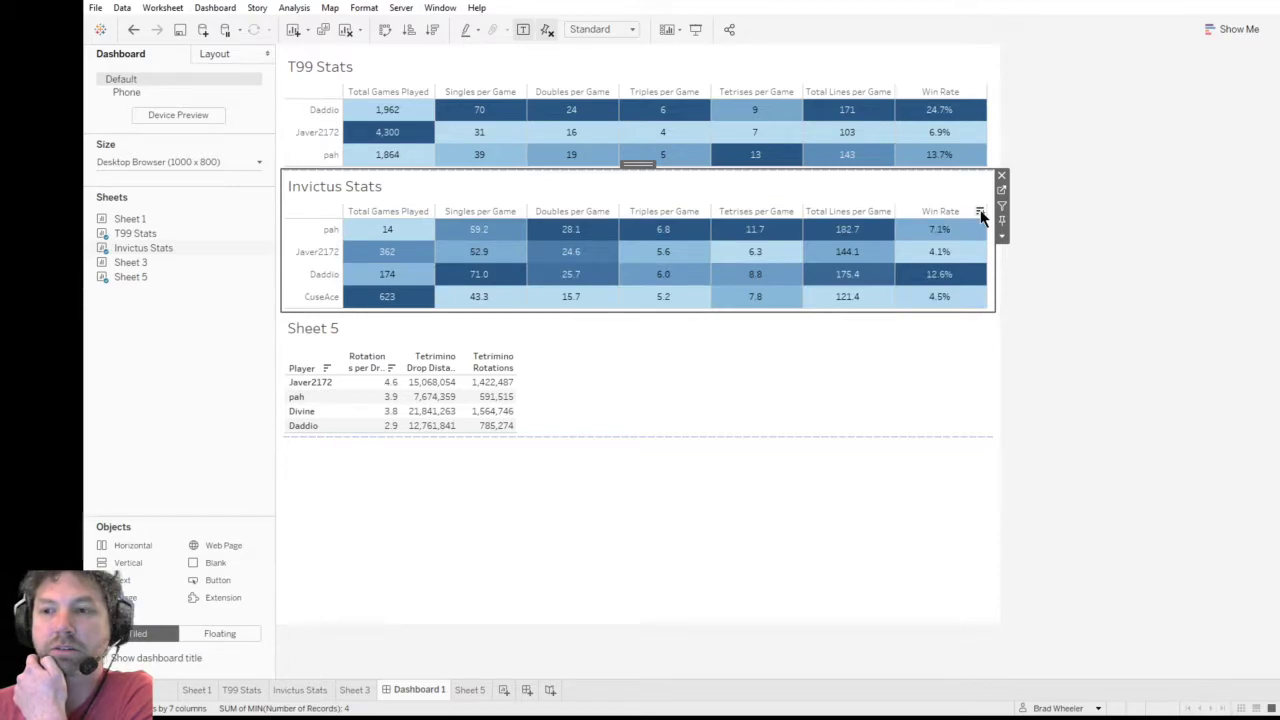
left_click(980, 212)
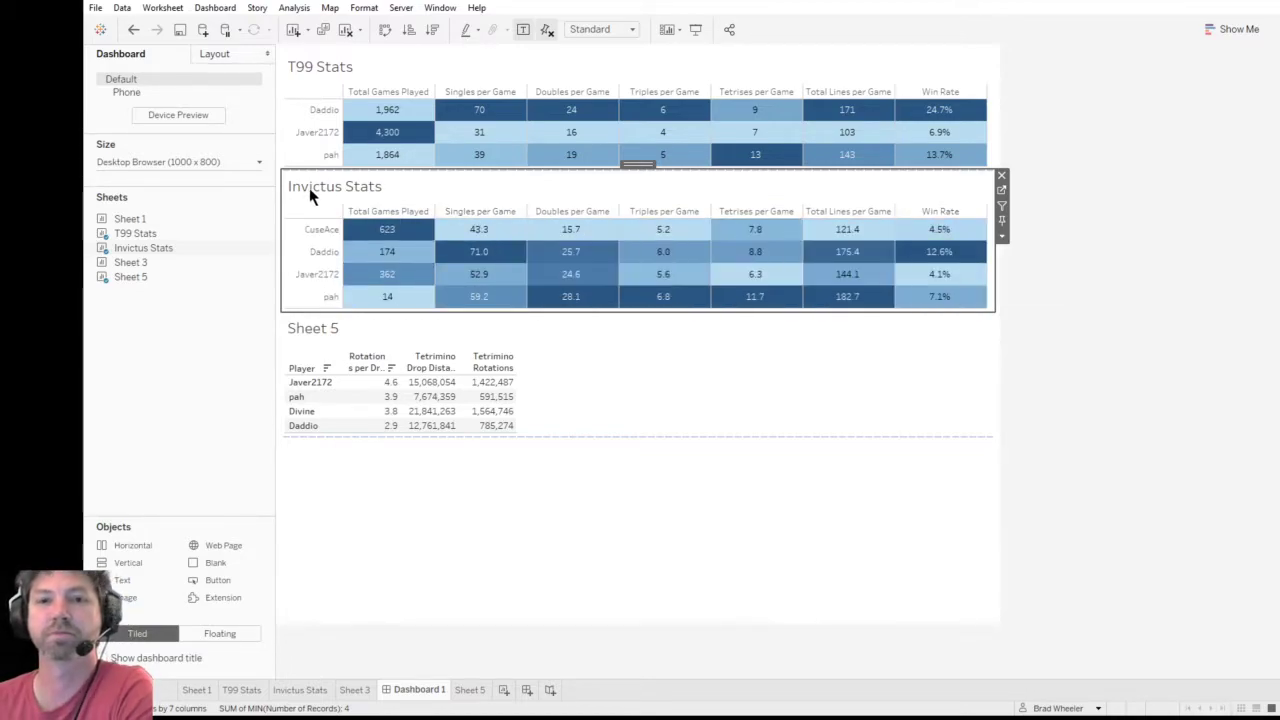
mouse_move(920, 240)
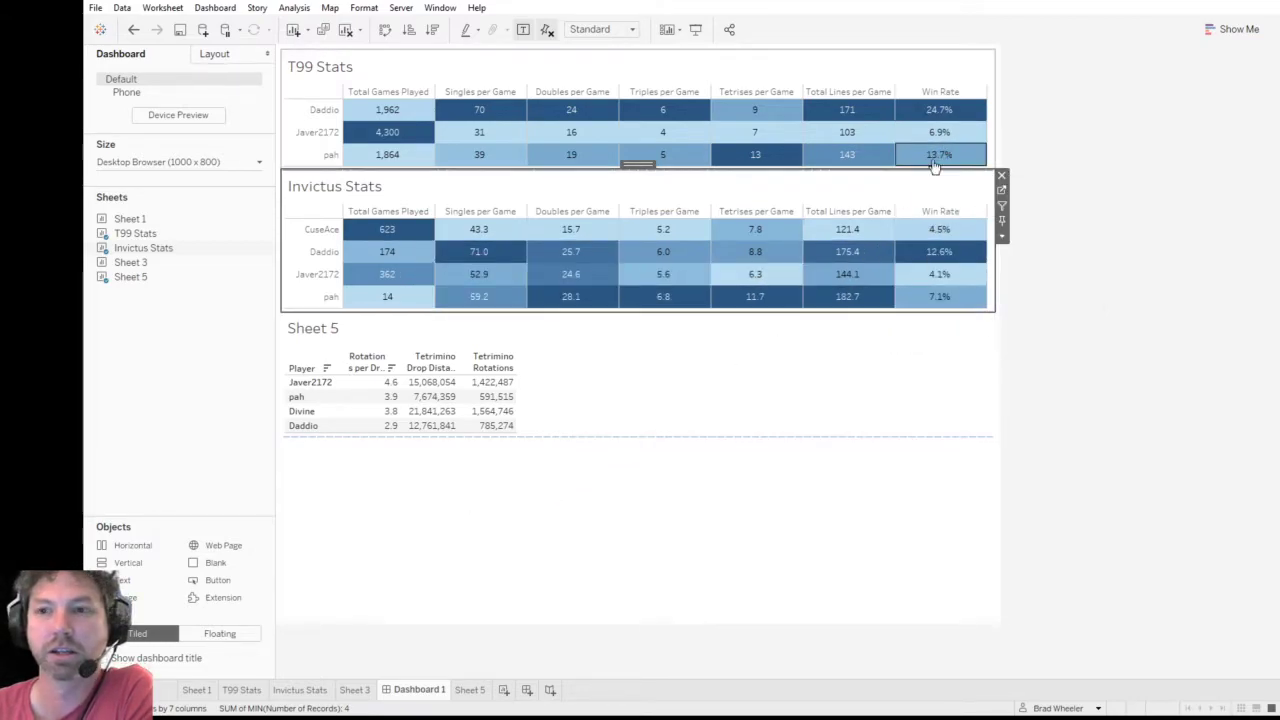
left_click(1001, 190)
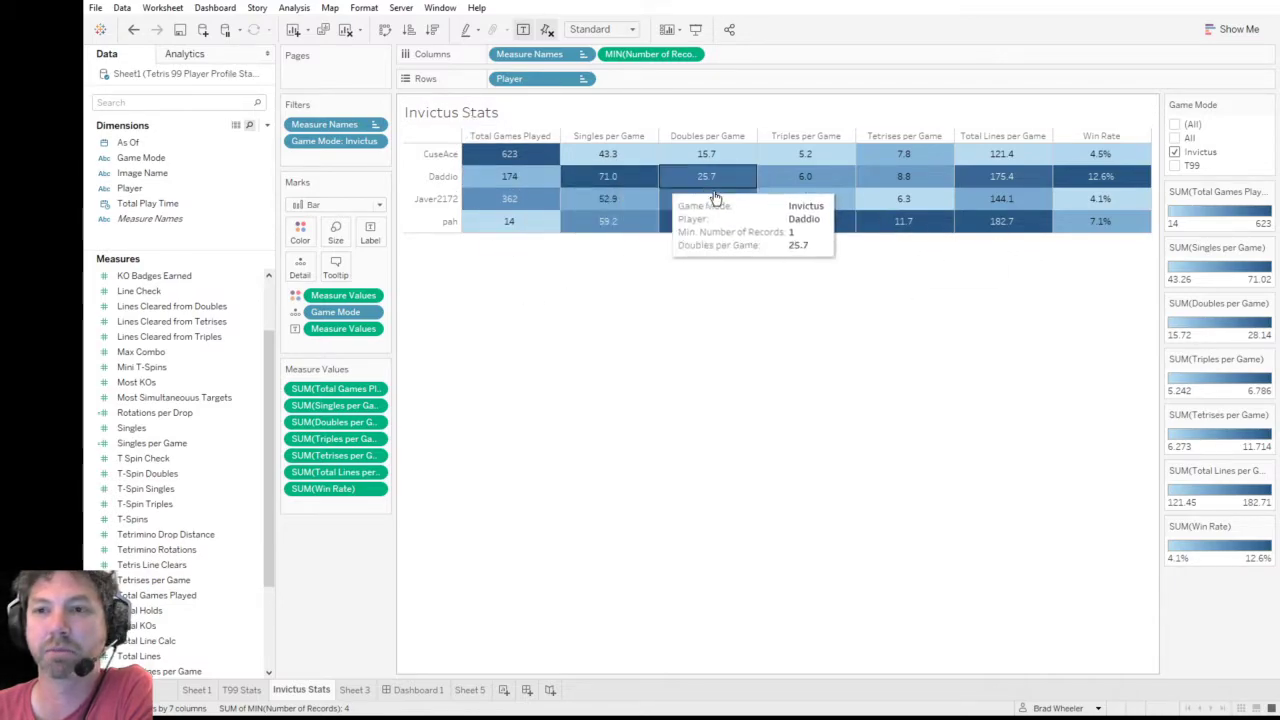
left_click(420, 690)
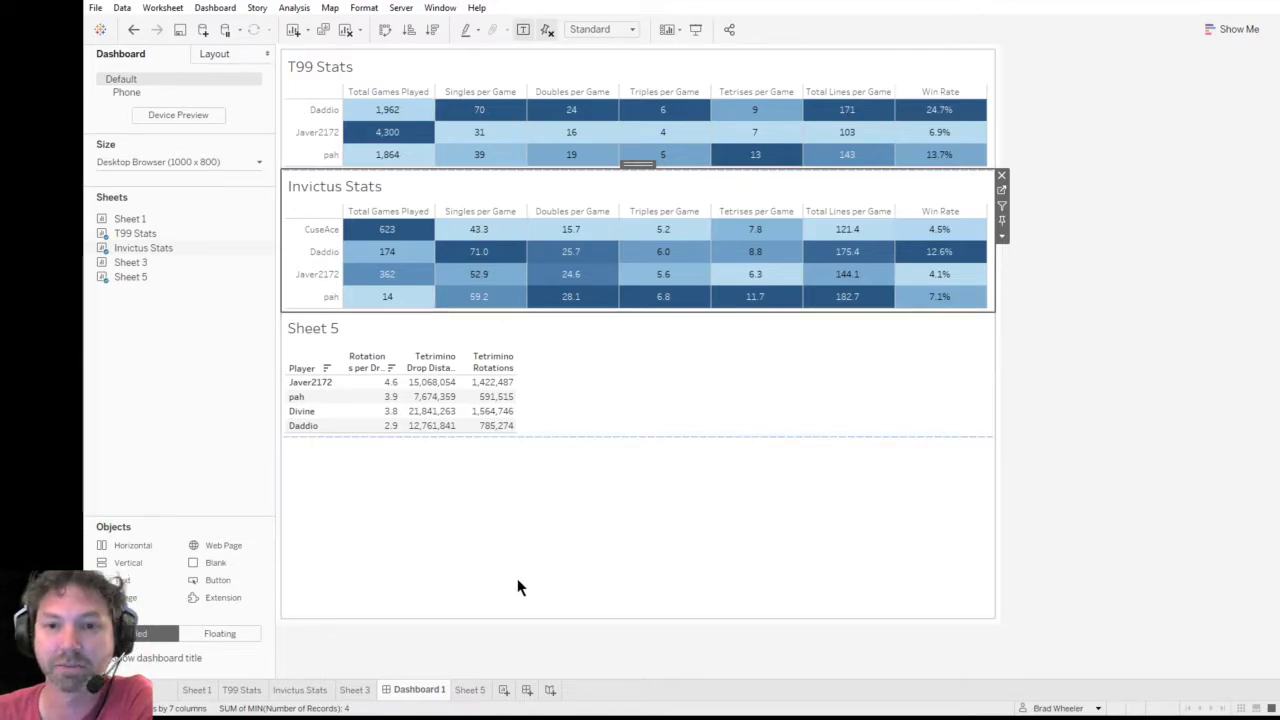
left_click(470, 690)
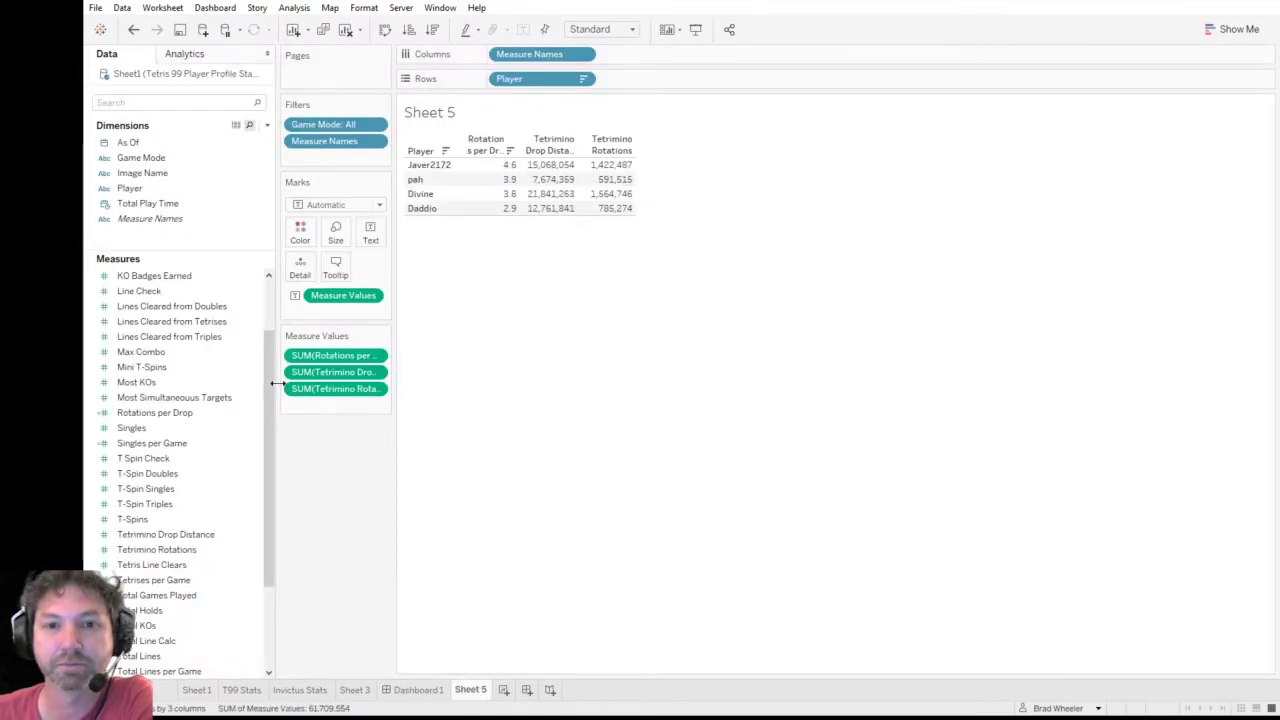
scroll(200, 365, "up", 2)
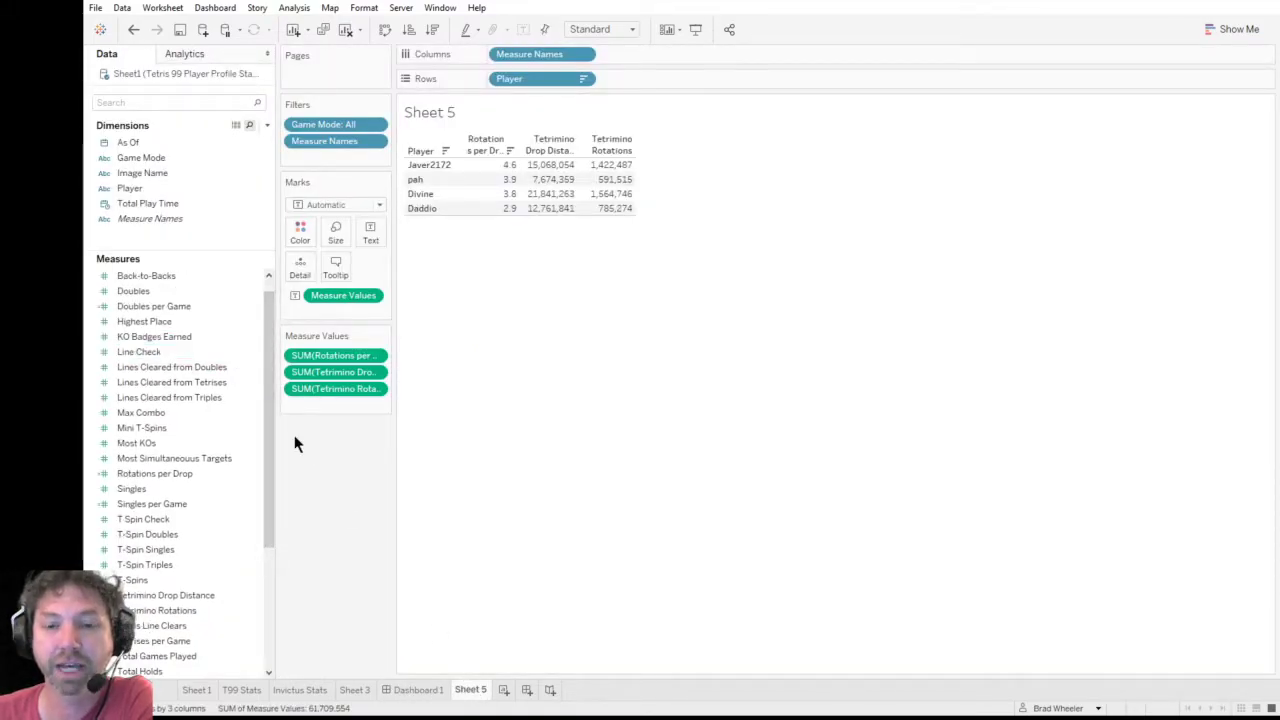
- Create a Badges per Game calculated field from the T99 Stats sheet, reusing the formula copied from Total Lines per Game
left_click(258, 690)
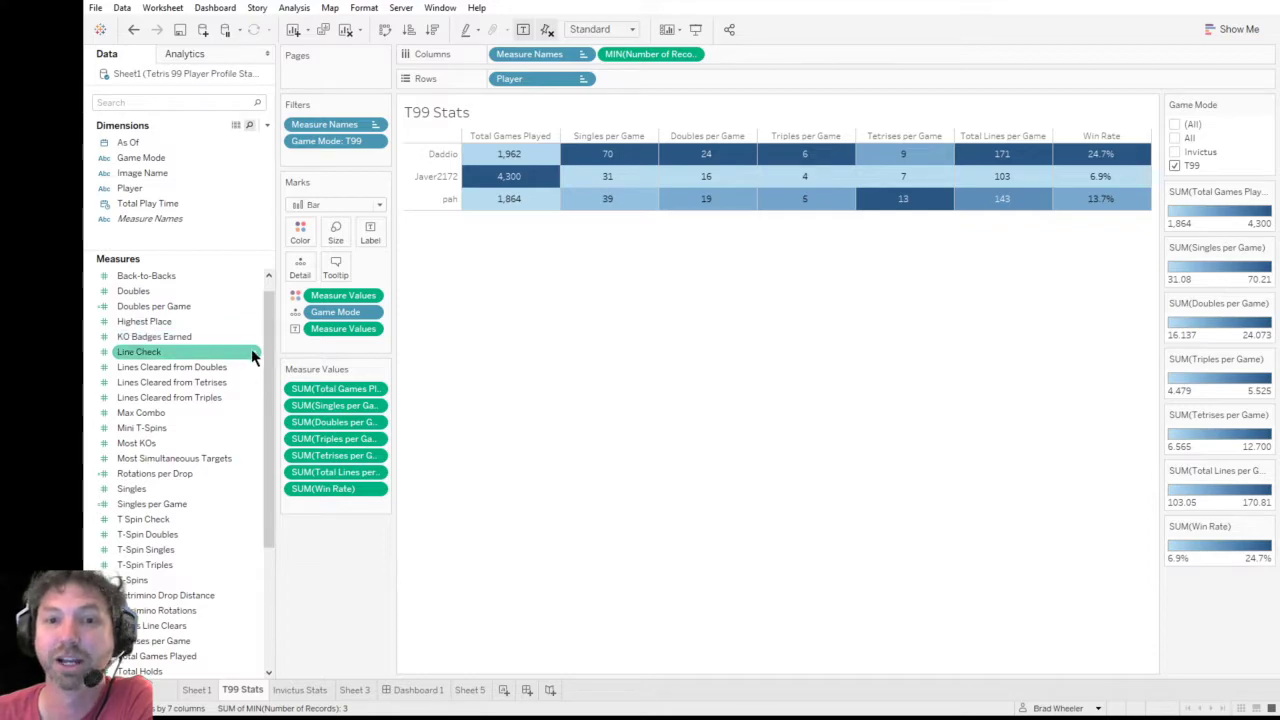
left_click_drag(271, 354, 265, 332)
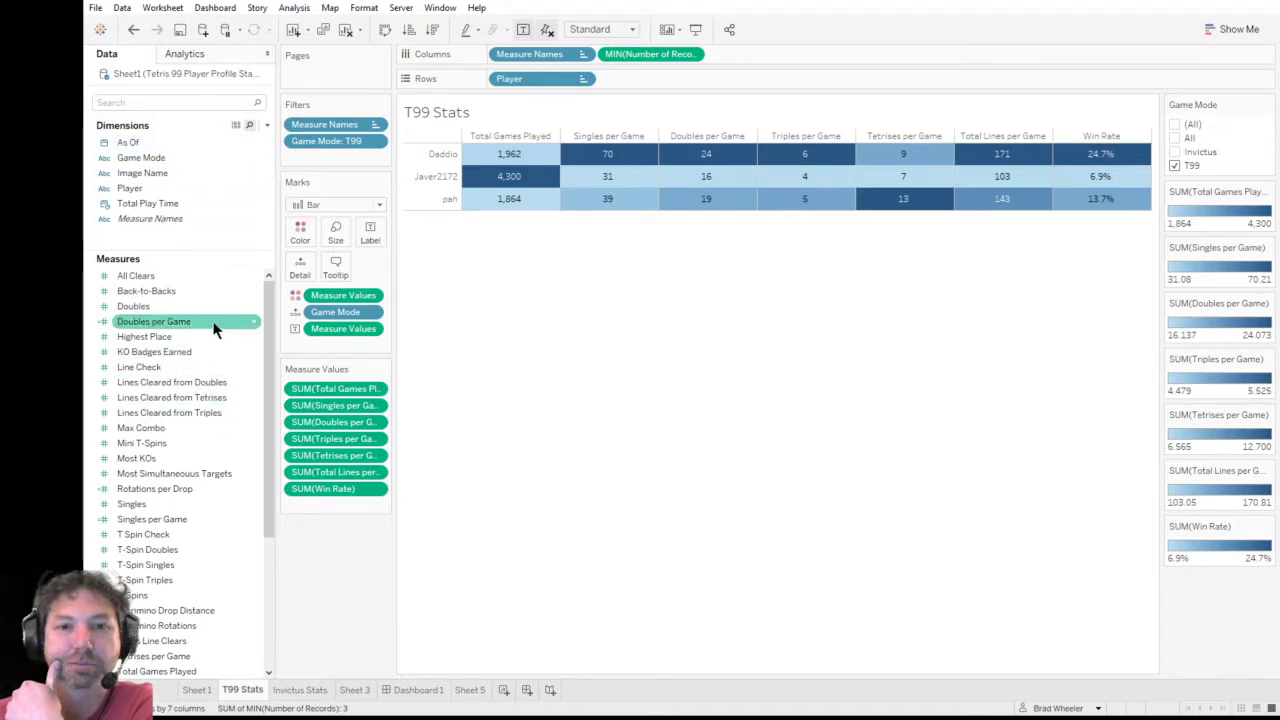
left_click_drag(269, 506, 275, 632)
left_click(197, 564)
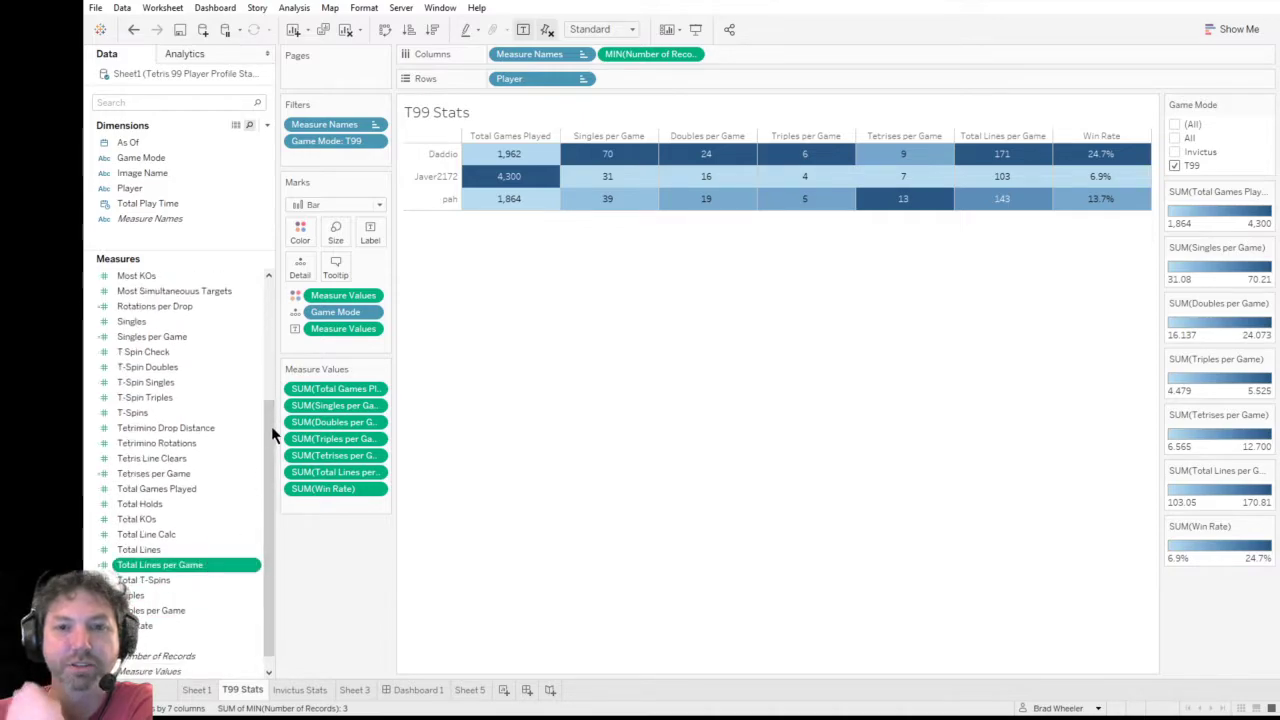
key("ctrl+c")
key("ctrl+v")
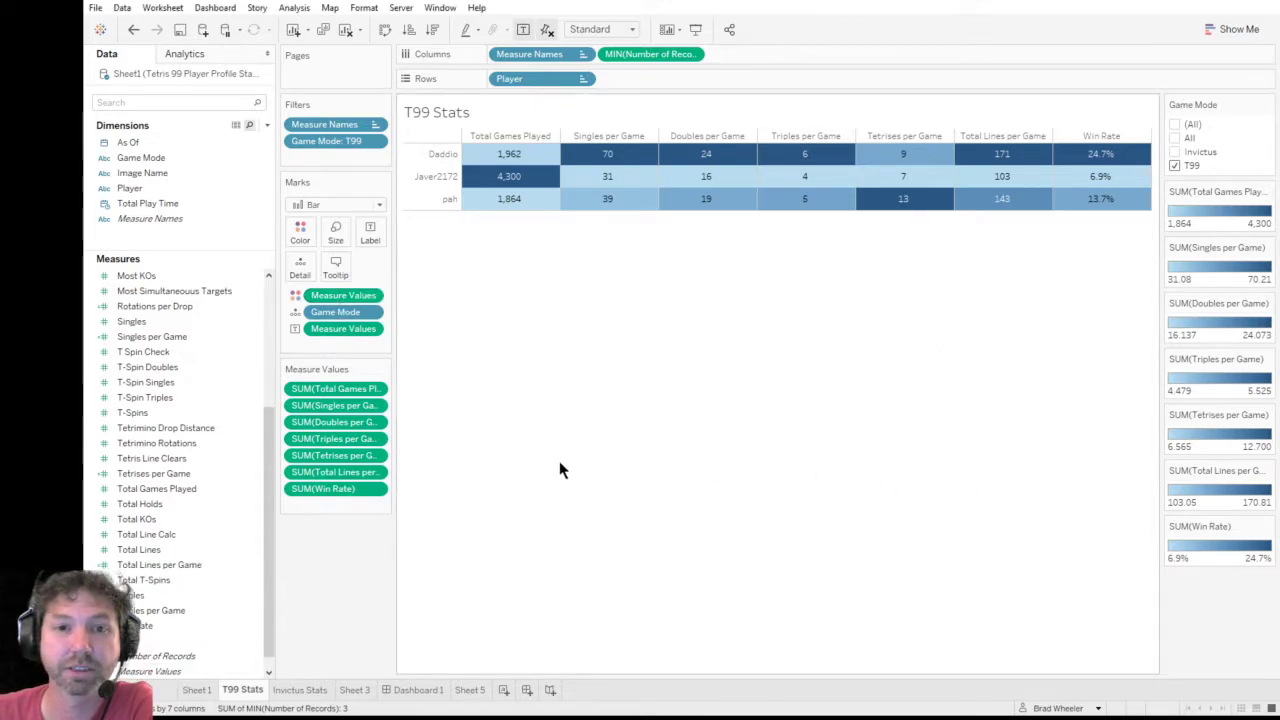
- Format Badges per Game to one decimal place and insert it between Total Lines per Game and Win Rate on T99 Stats
left_click_drag(268, 452, 296, 330)
left_click(203, 321)
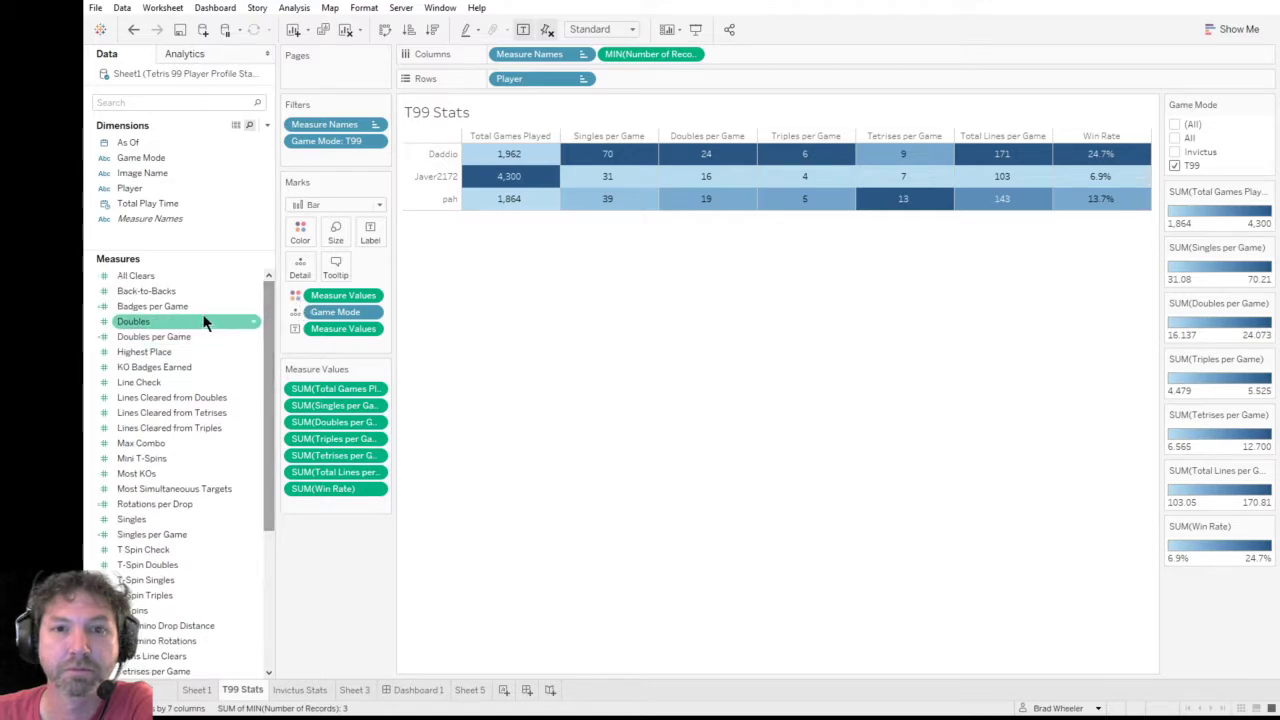
left_click(205, 306)
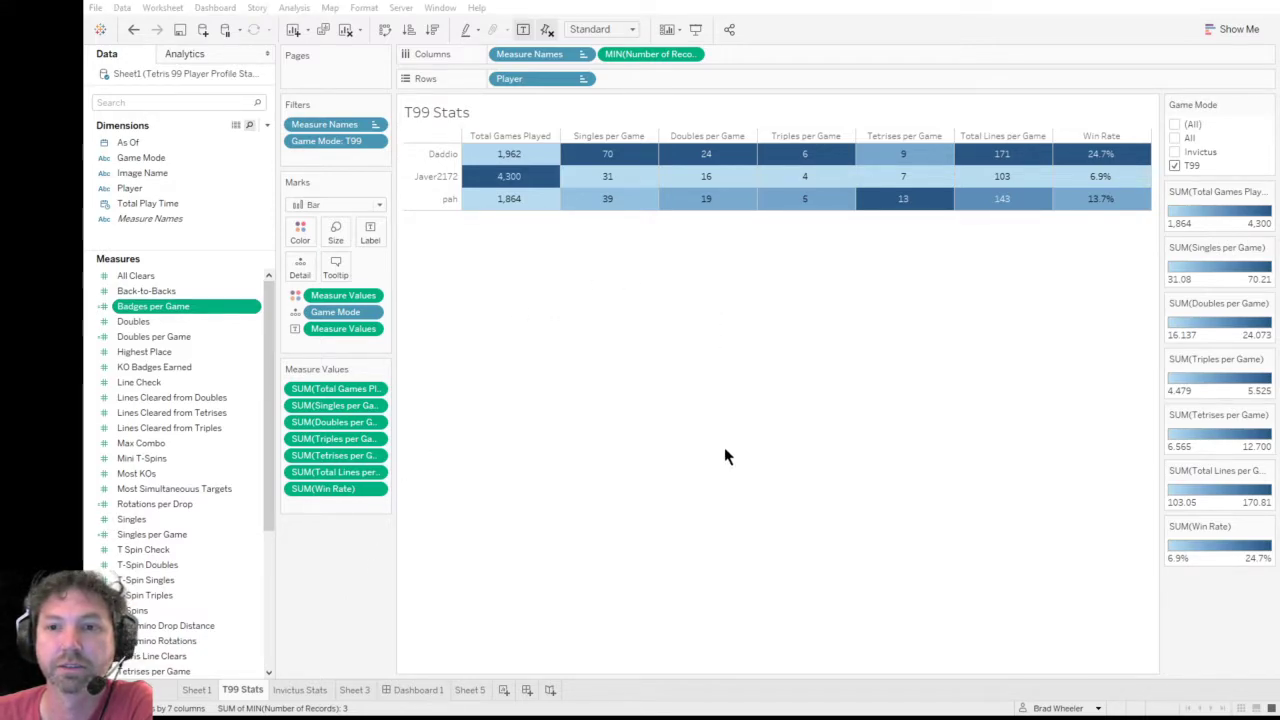
left_click_drag(177, 306, 362, 488)
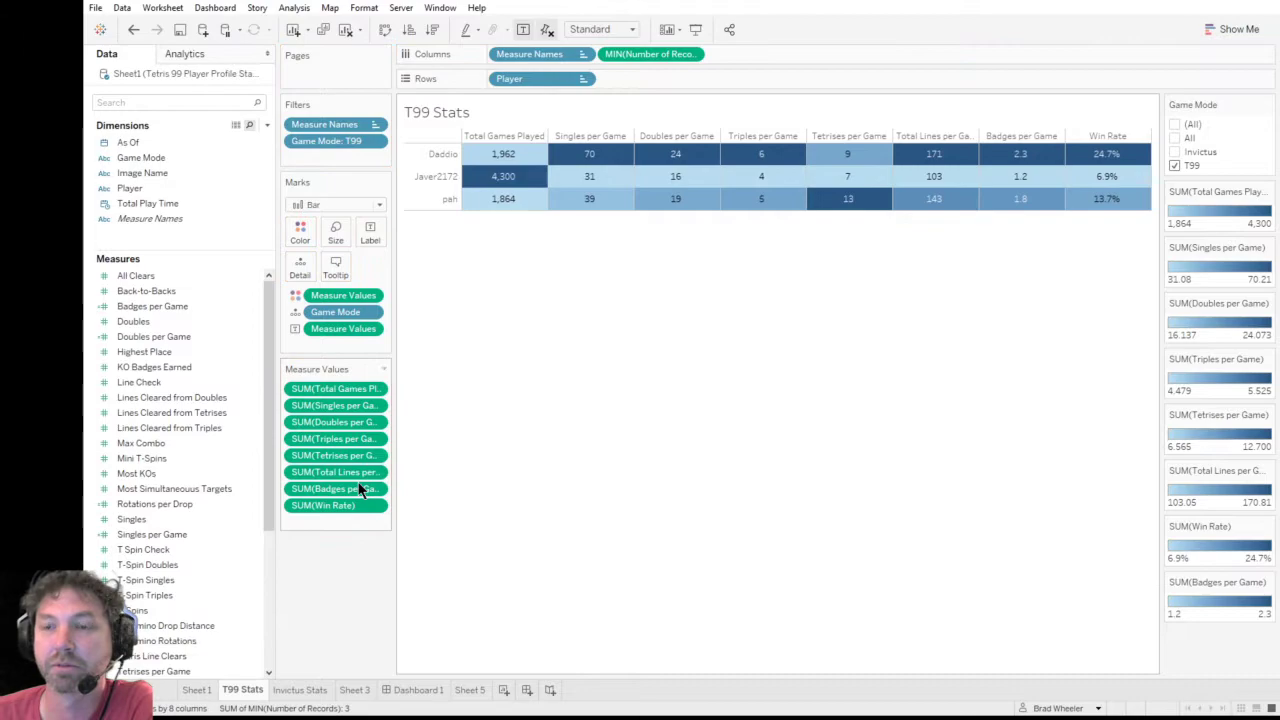
- Insert Badges per Game between Total Lines per Game and Win Rate on the Invictus Stats sheet
mouse_move(1021, 205)
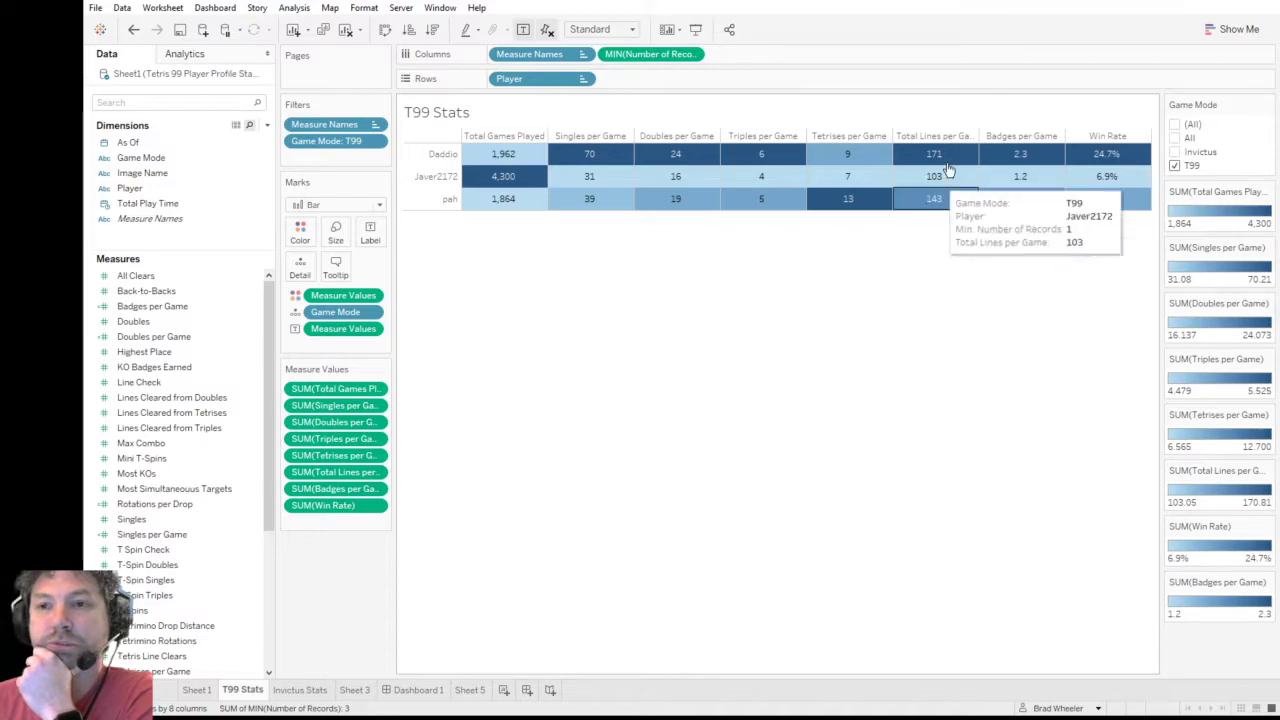
left_click(300, 690)
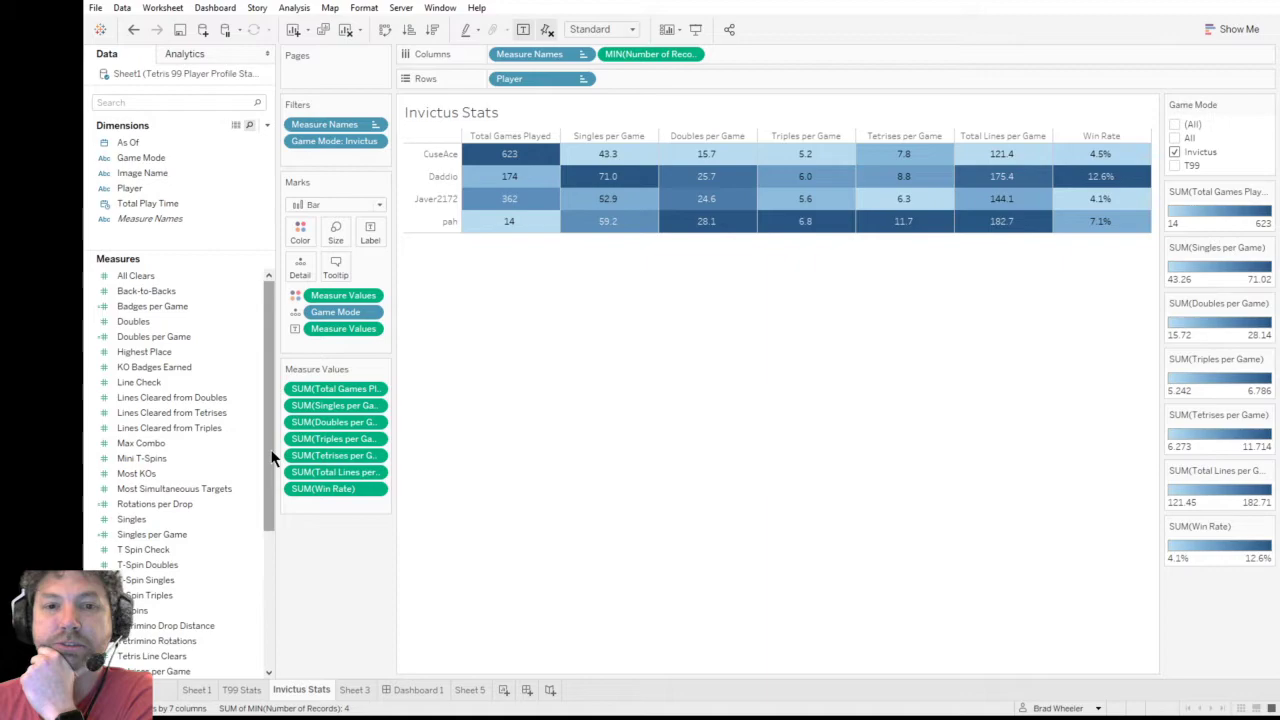
left_click_drag(250, 312, 328, 486)
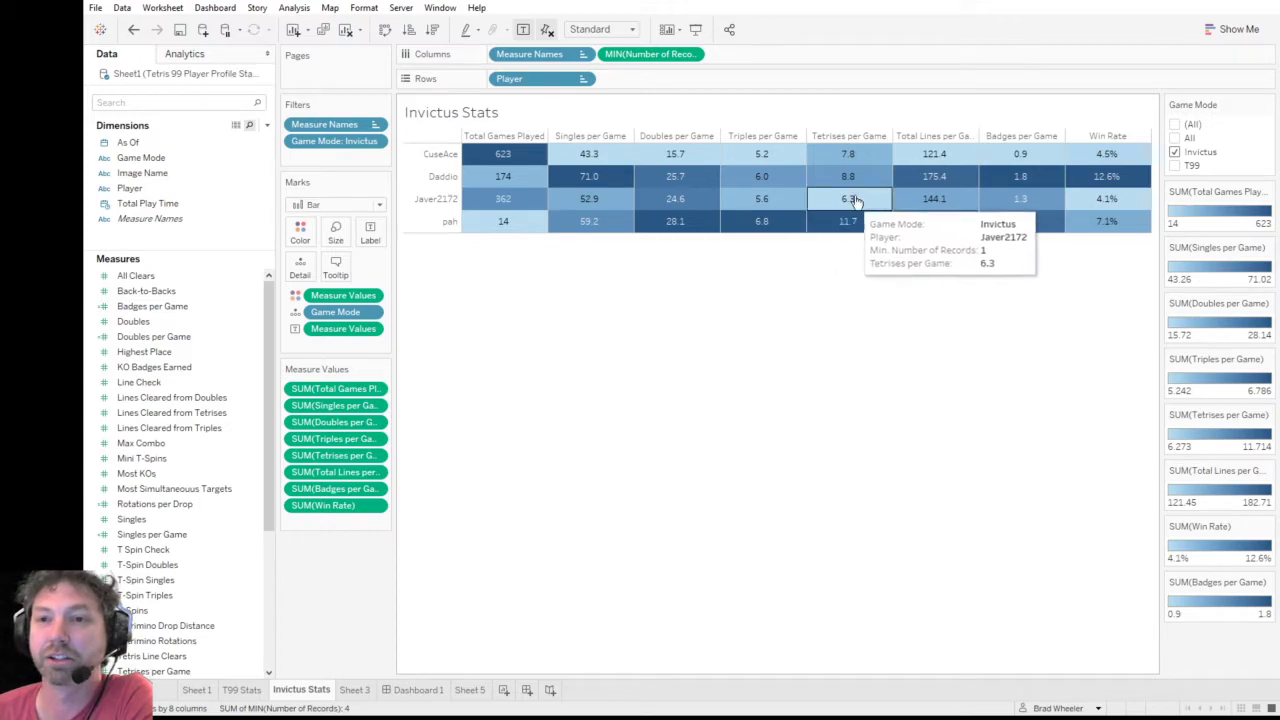
mouse_move(864, 204)
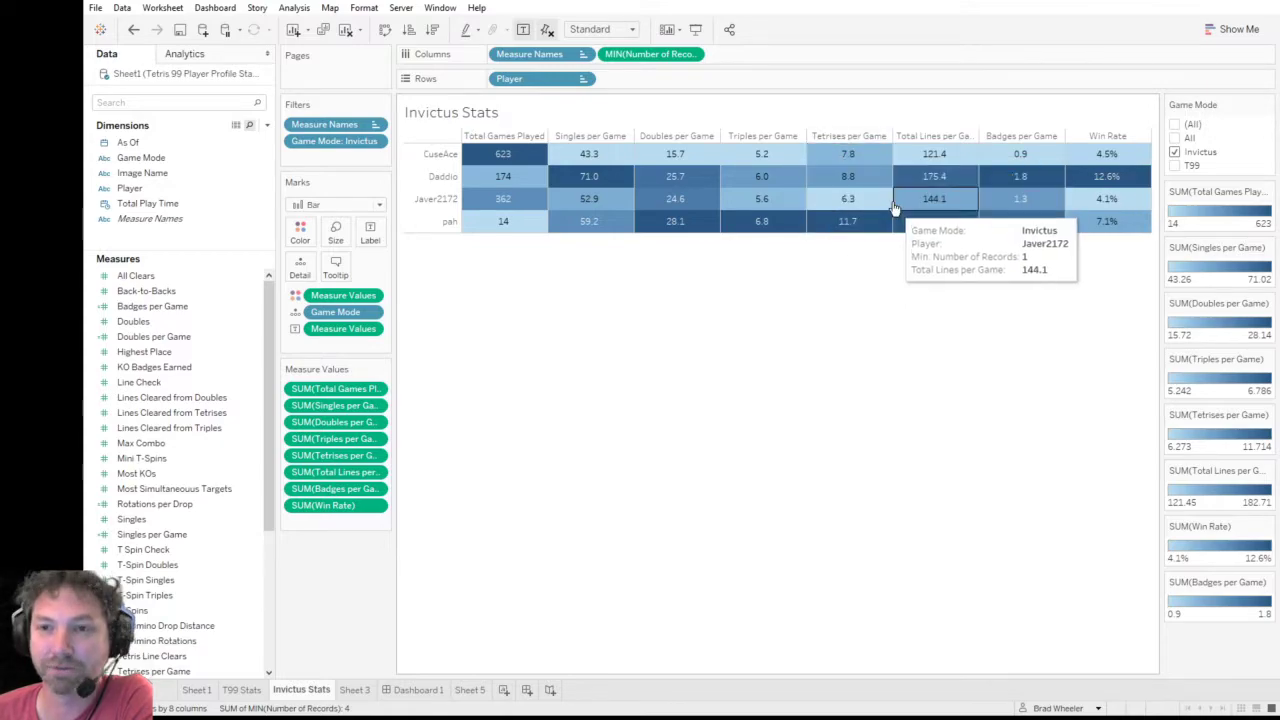
- Review the updated tables on Dashboard 1 and compare the players' Total Lines and Tetrises per Game on Invictus Stats
left_click(420, 690)
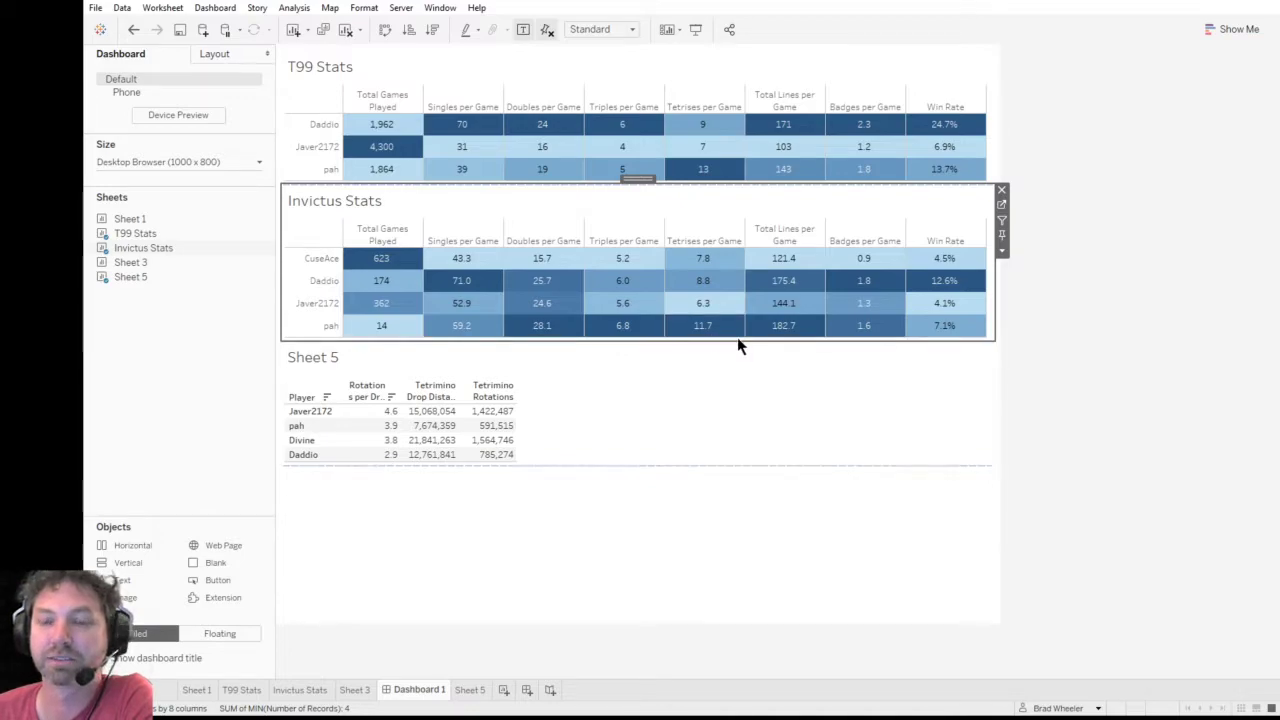
left_click(302, 690)
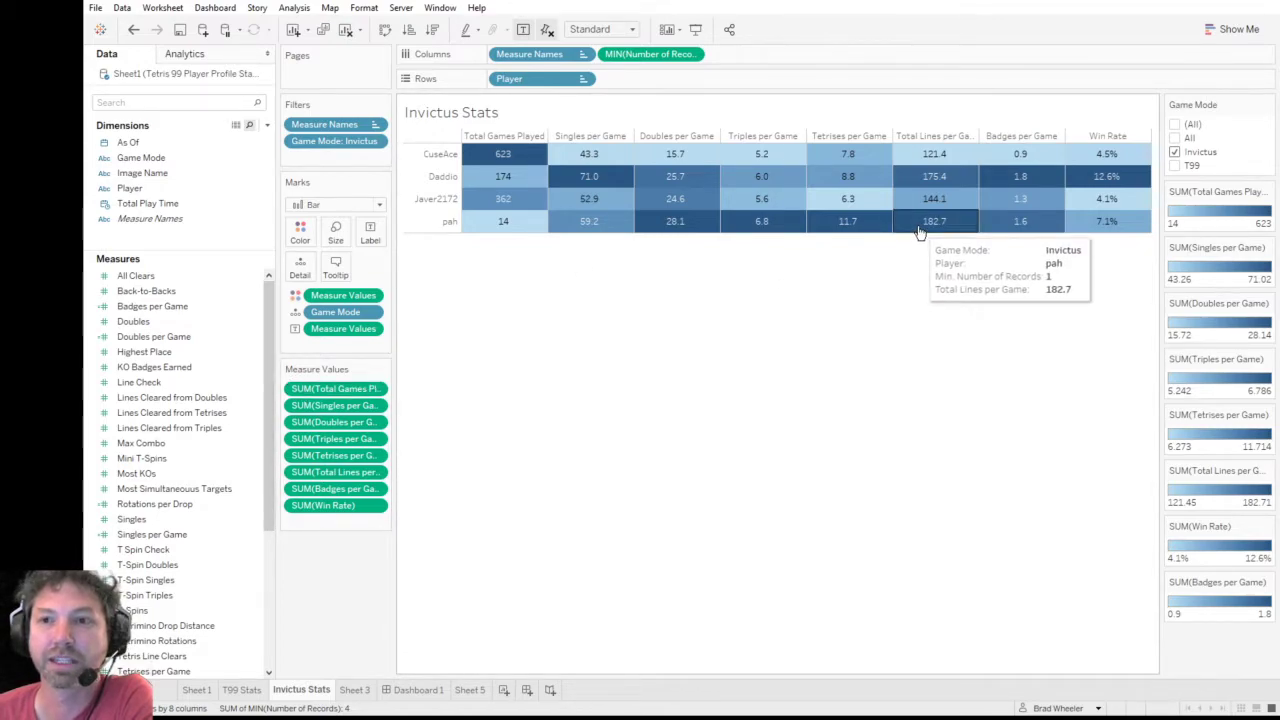
mouse_move(938, 222)
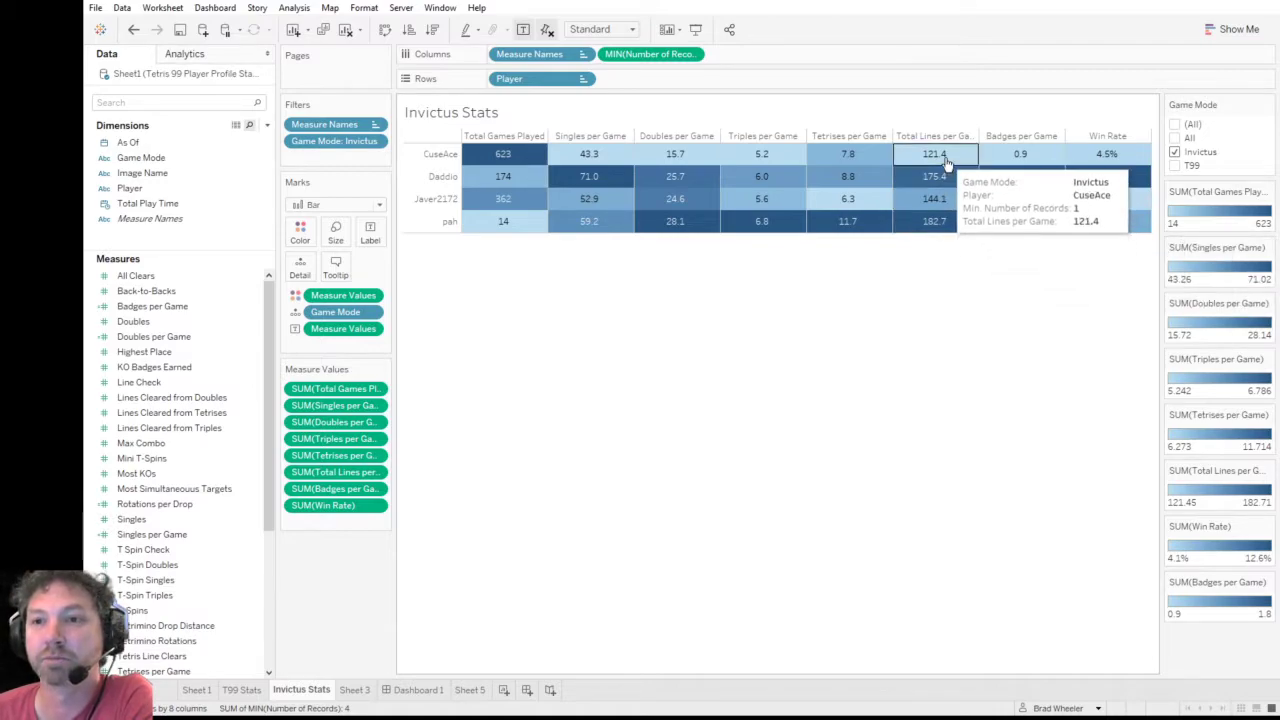
mouse_move(955, 160)
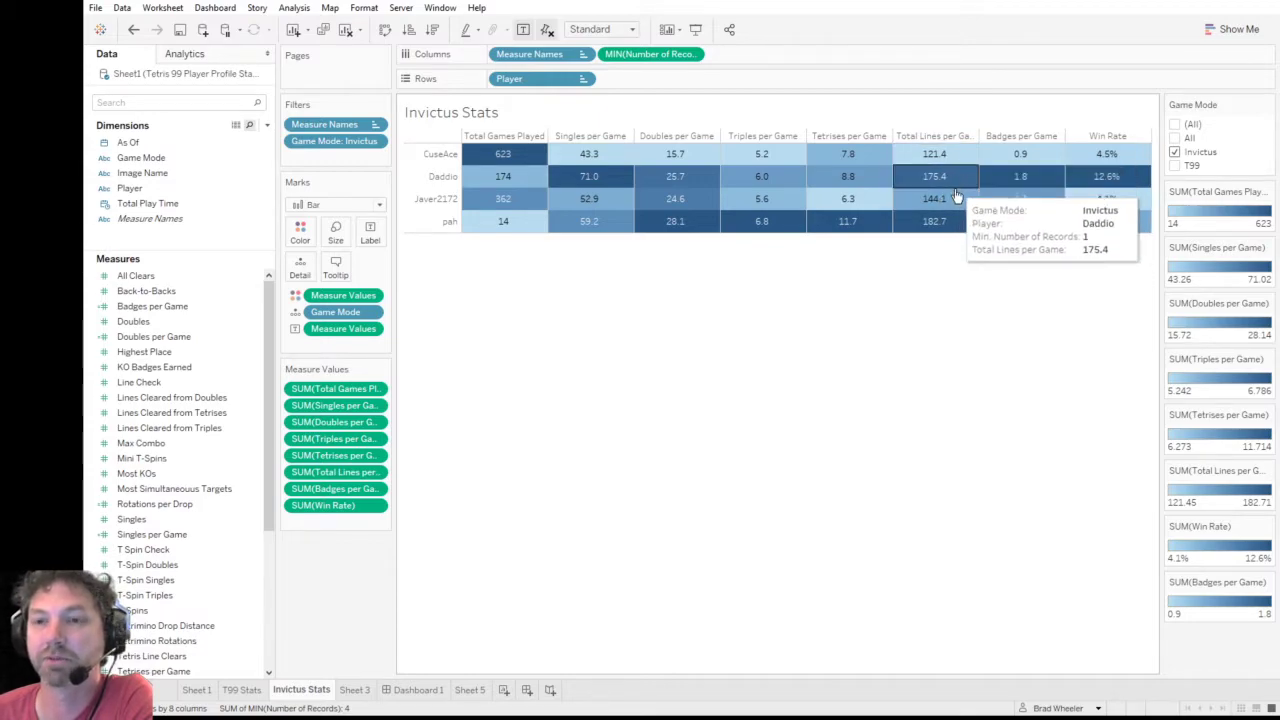
mouse_move(1087, 165)
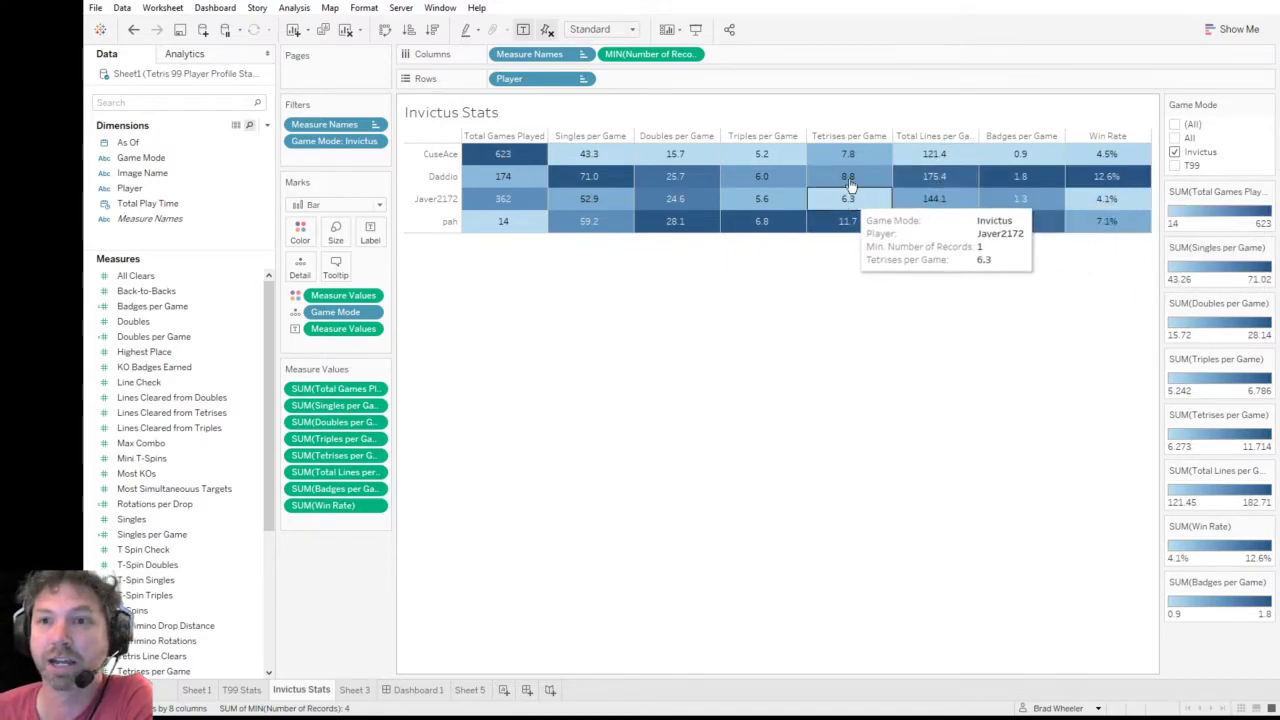
mouse_move(858, 226)
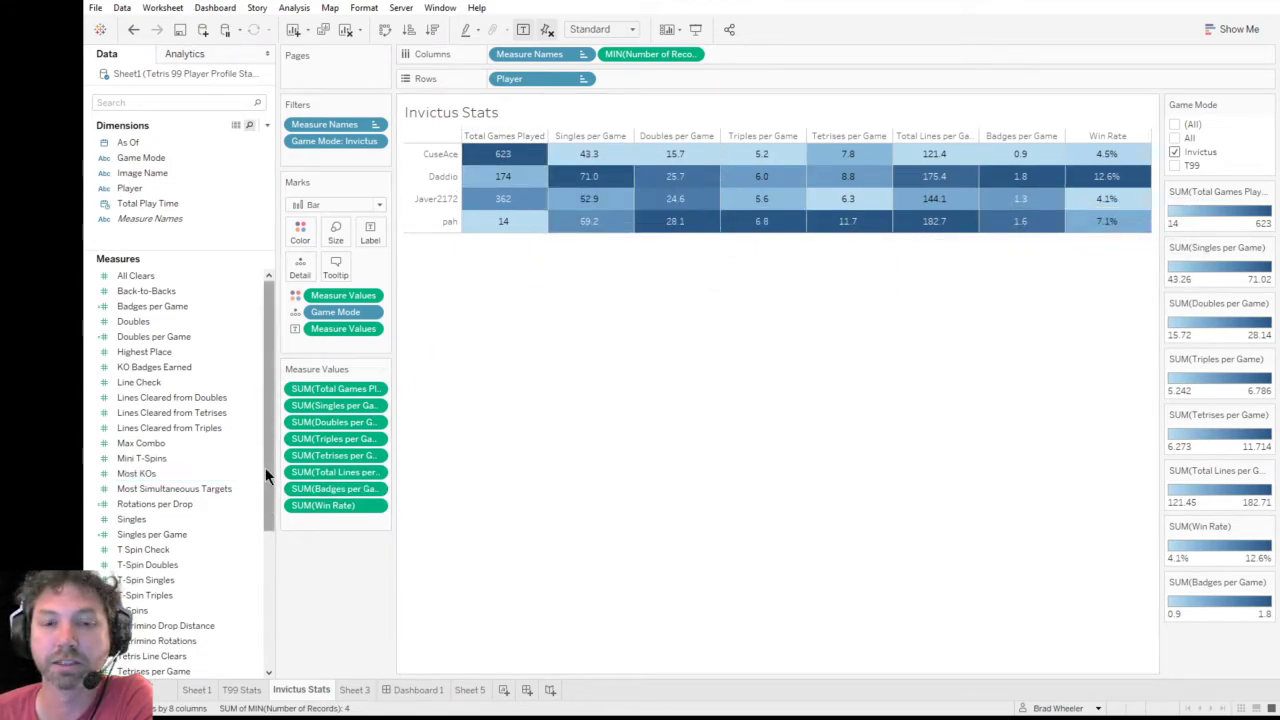
- Create a Total Drops per Game calculated field in the measures
left_click(137, 473)
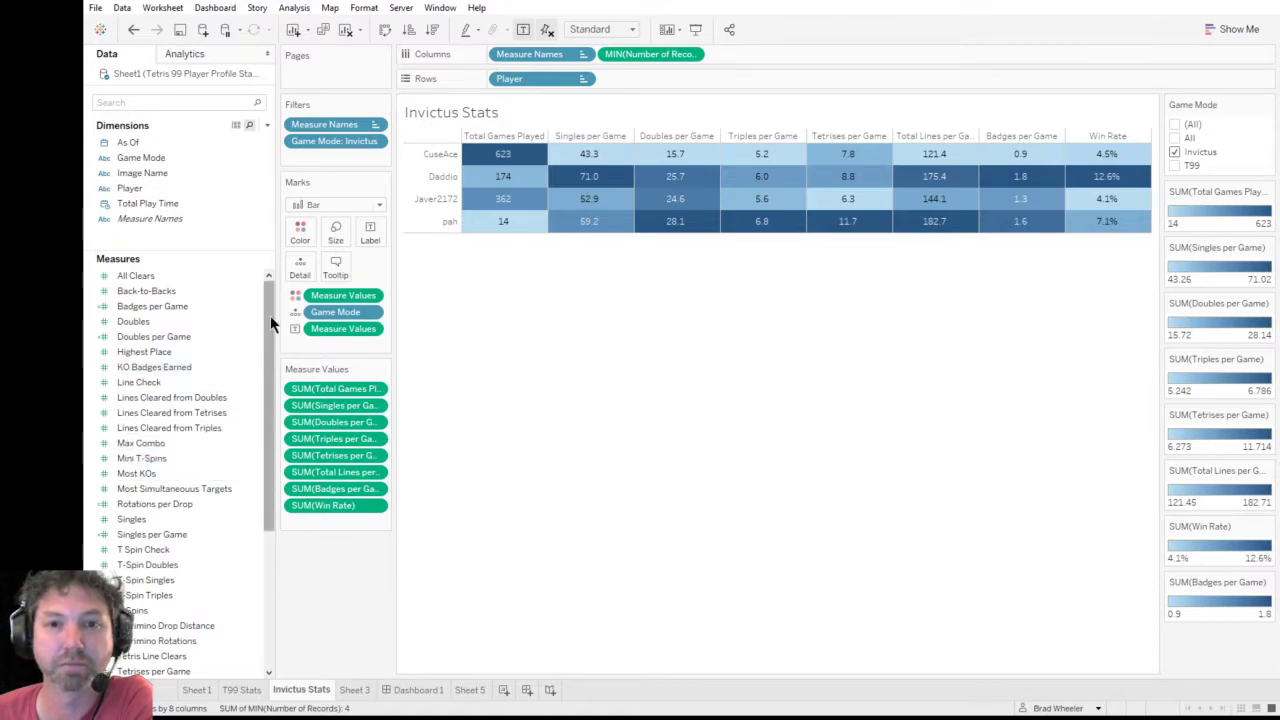
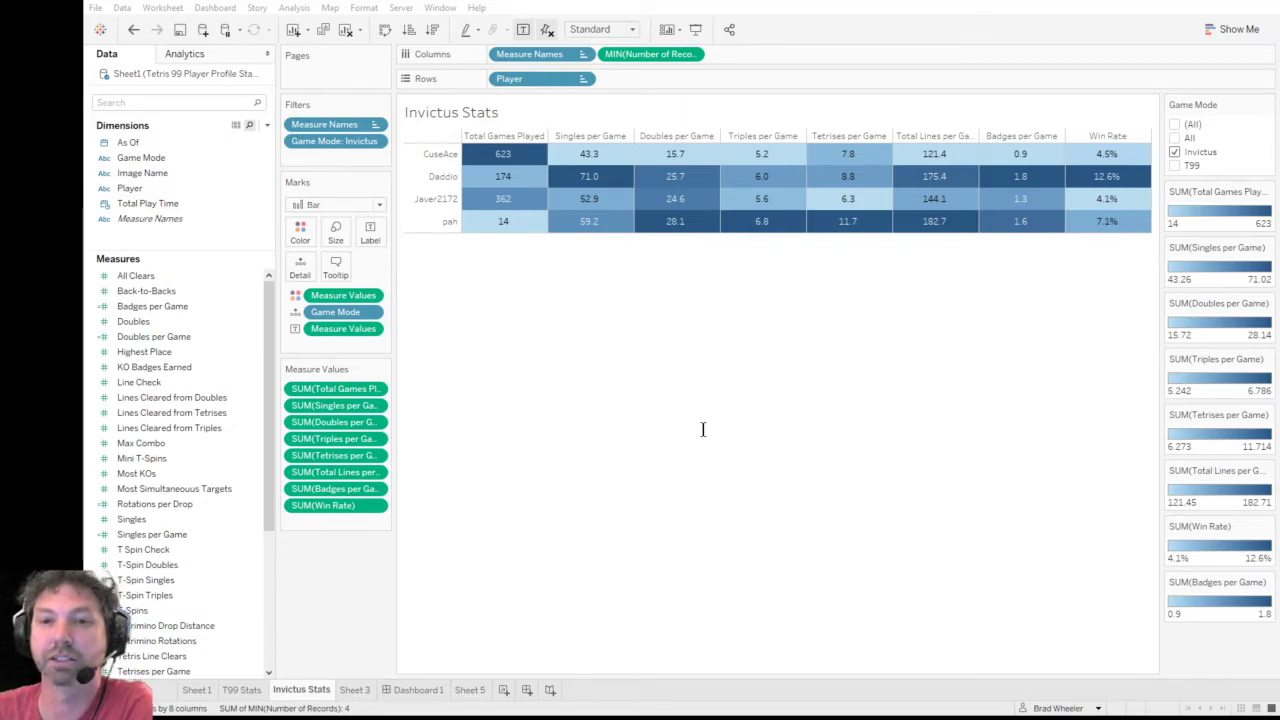
scroll(180, 620, "down", 1)
left_click(200, 656)
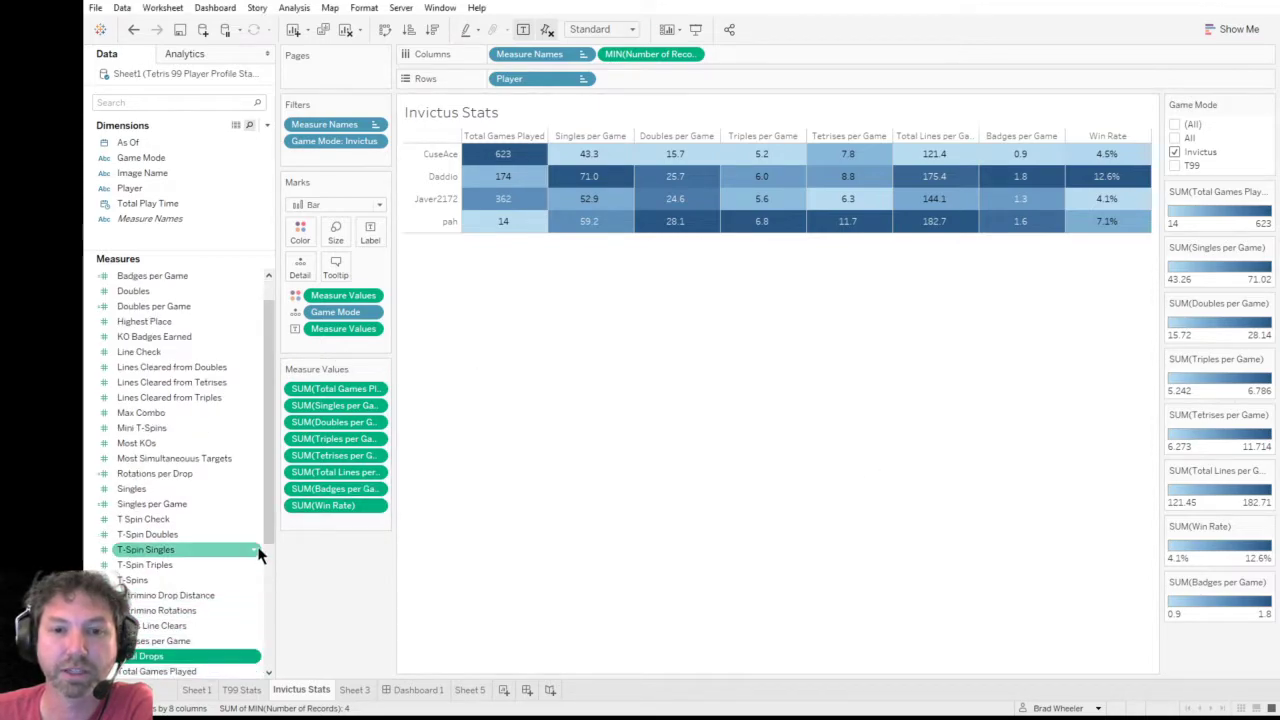
left_click(210, 641)
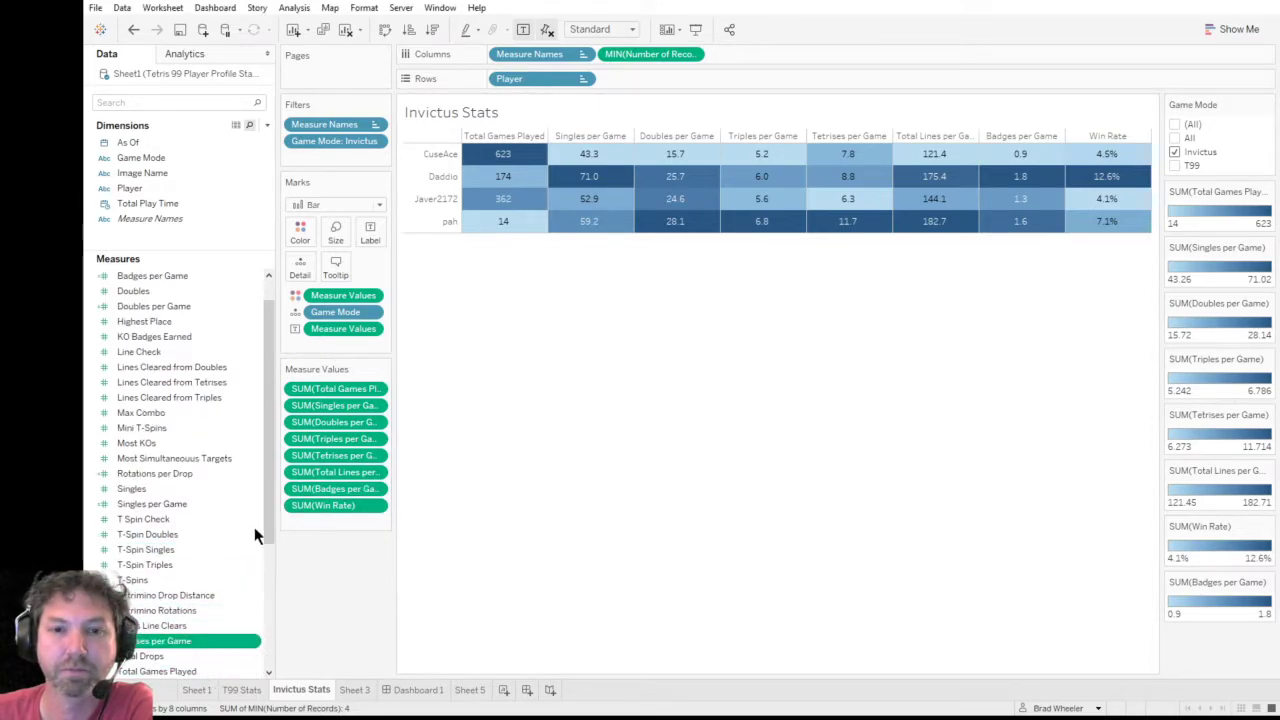
left_click(185, 655)
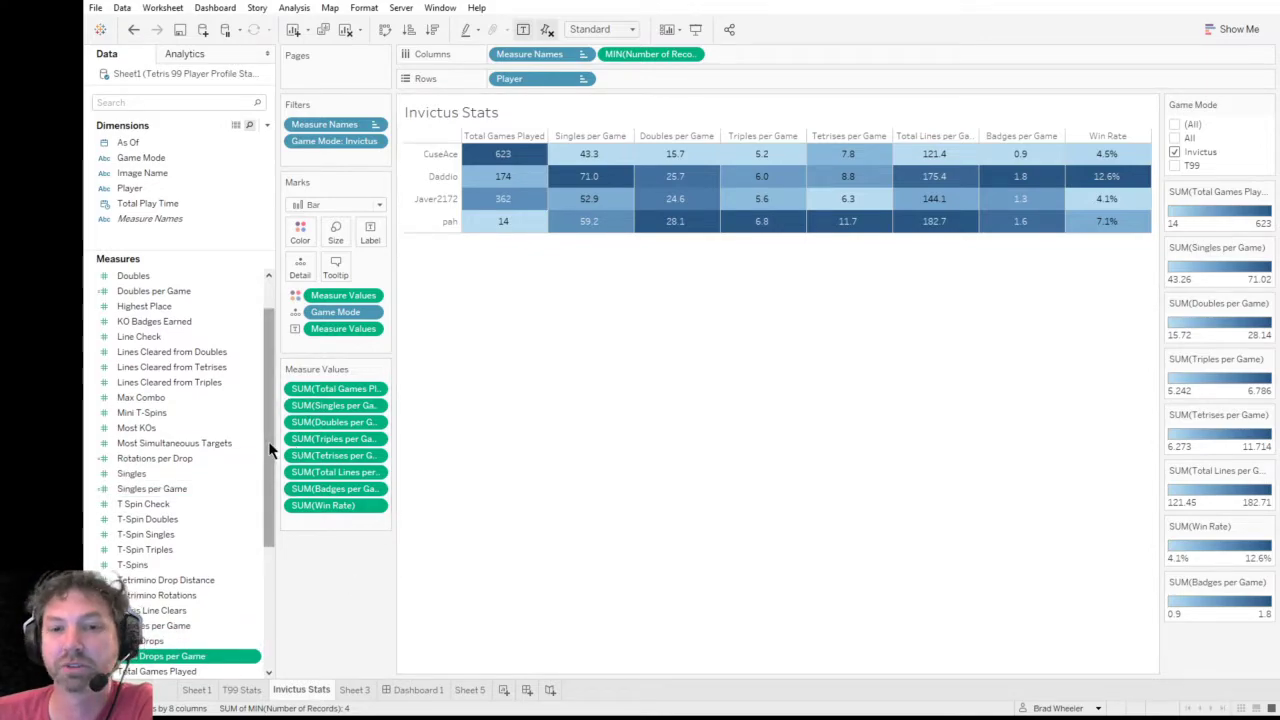
- Examine the T99 stats screenshots on Sheet 3 and return to Invictus Stats
left_click_drag(268, 441, 277, 420)
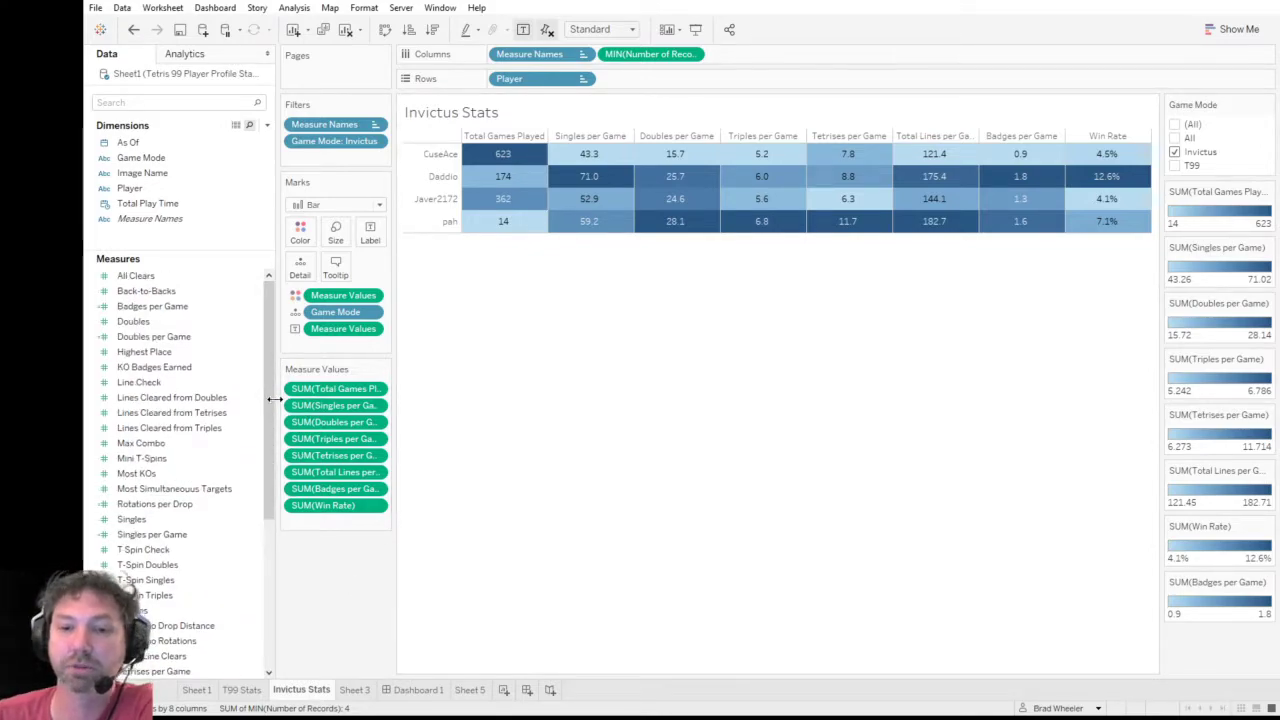
left_click(356, 690)
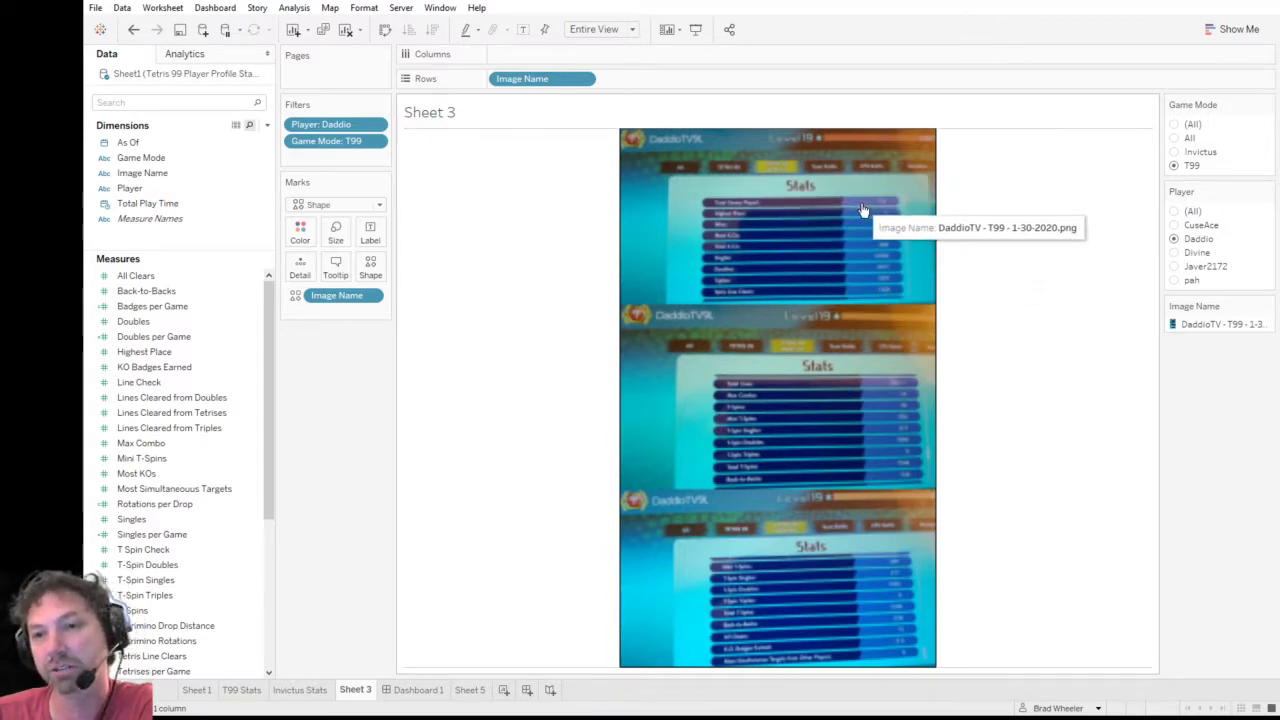
left_click(322, 690)
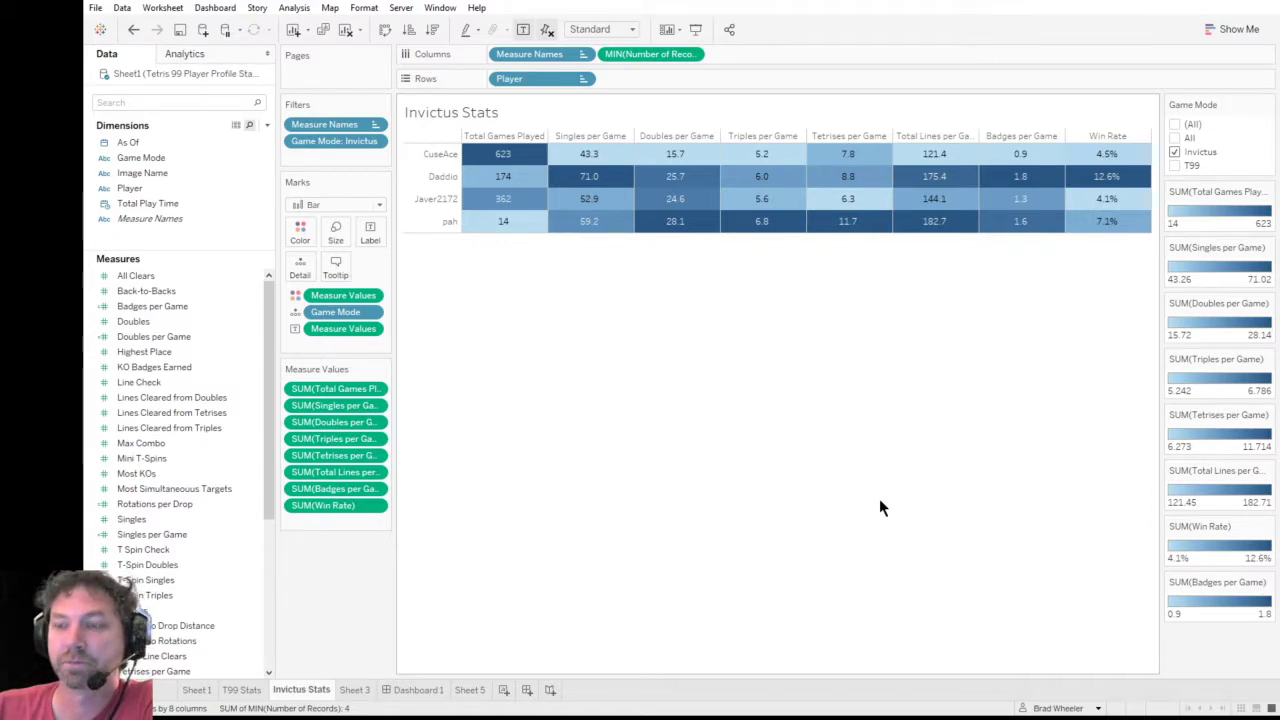
- Replace Badges per Game with Total Drops per Game in the Invictus Stats measure values
scroll(268, 449, "down", 3)
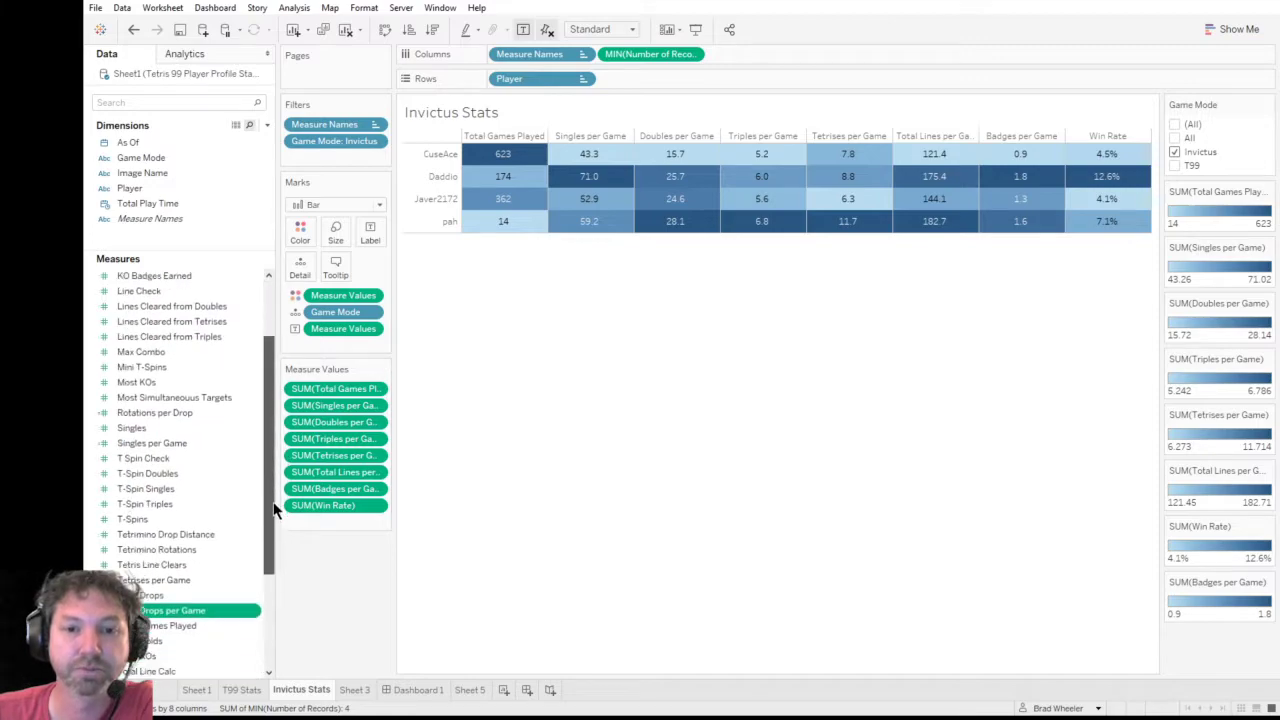
left_click(213, 625)
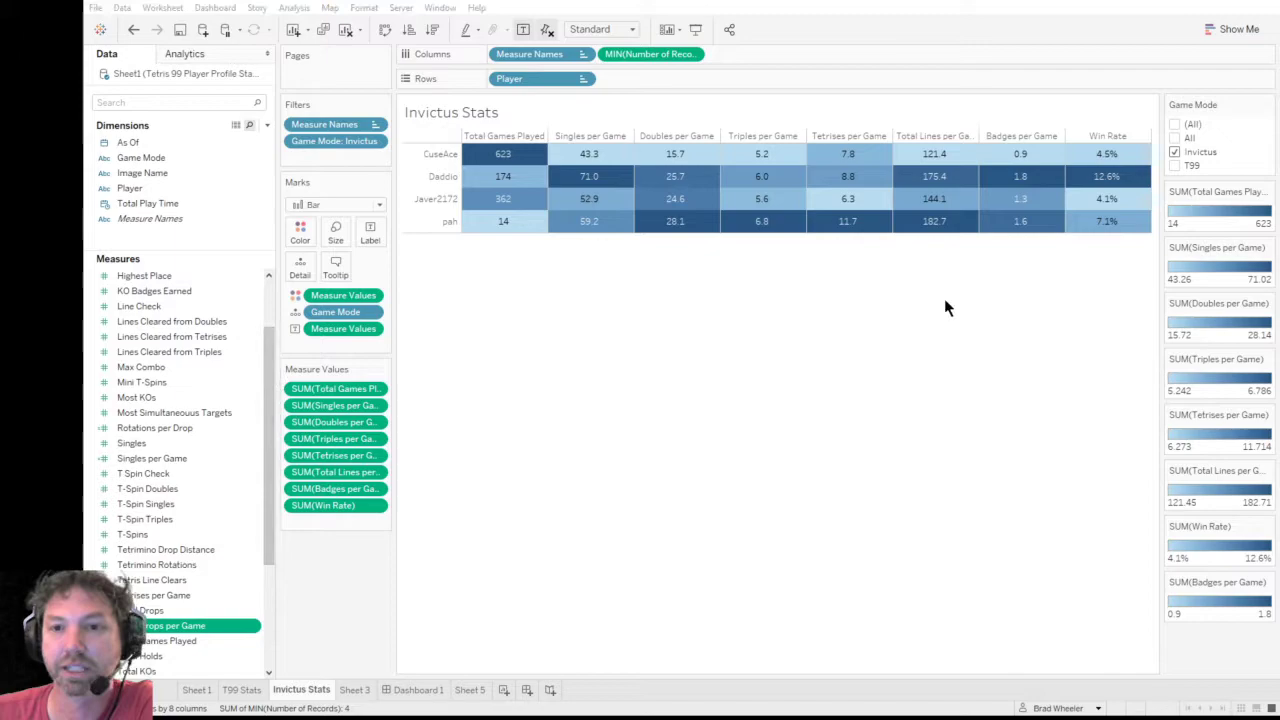
left_click_drag(203, 627, 353, 500)
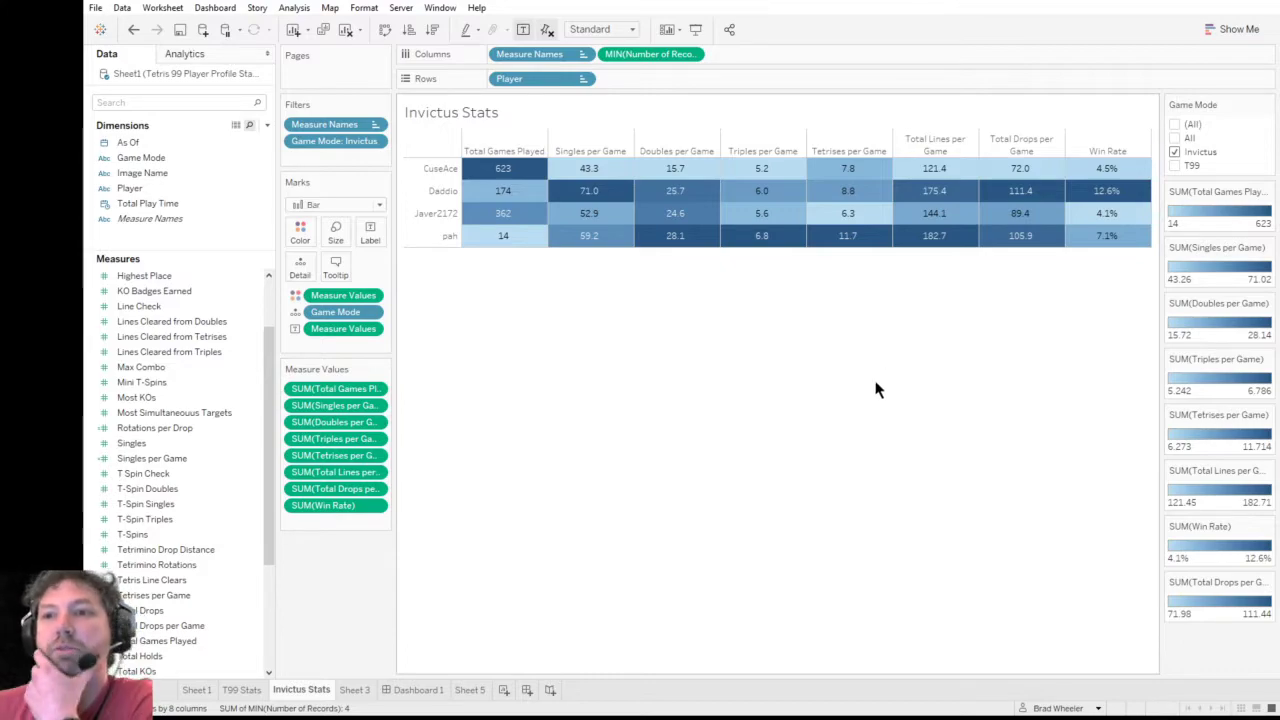
- Create a T-Spin Doubles per Game calculated field and insert it between Tetrises per Game and Total Lines per Game on Invictus Stats
mouse_move(1016, 200)
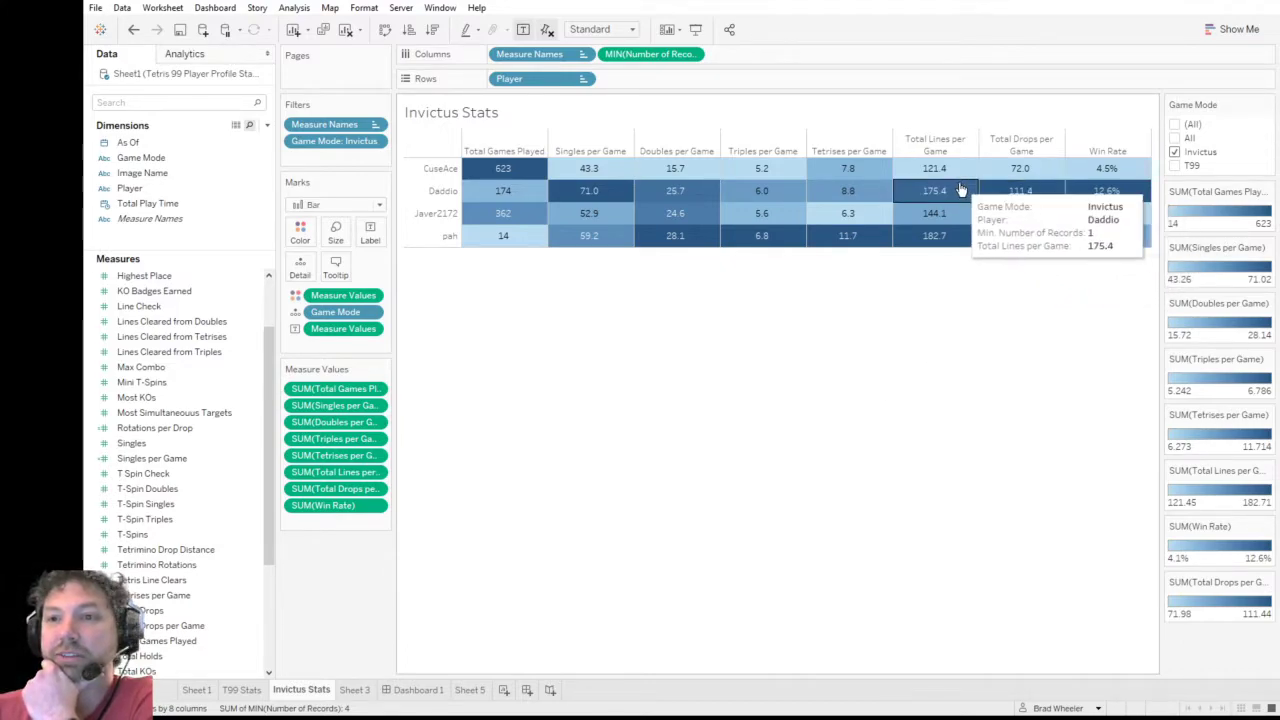
mouse_move(955, 193)
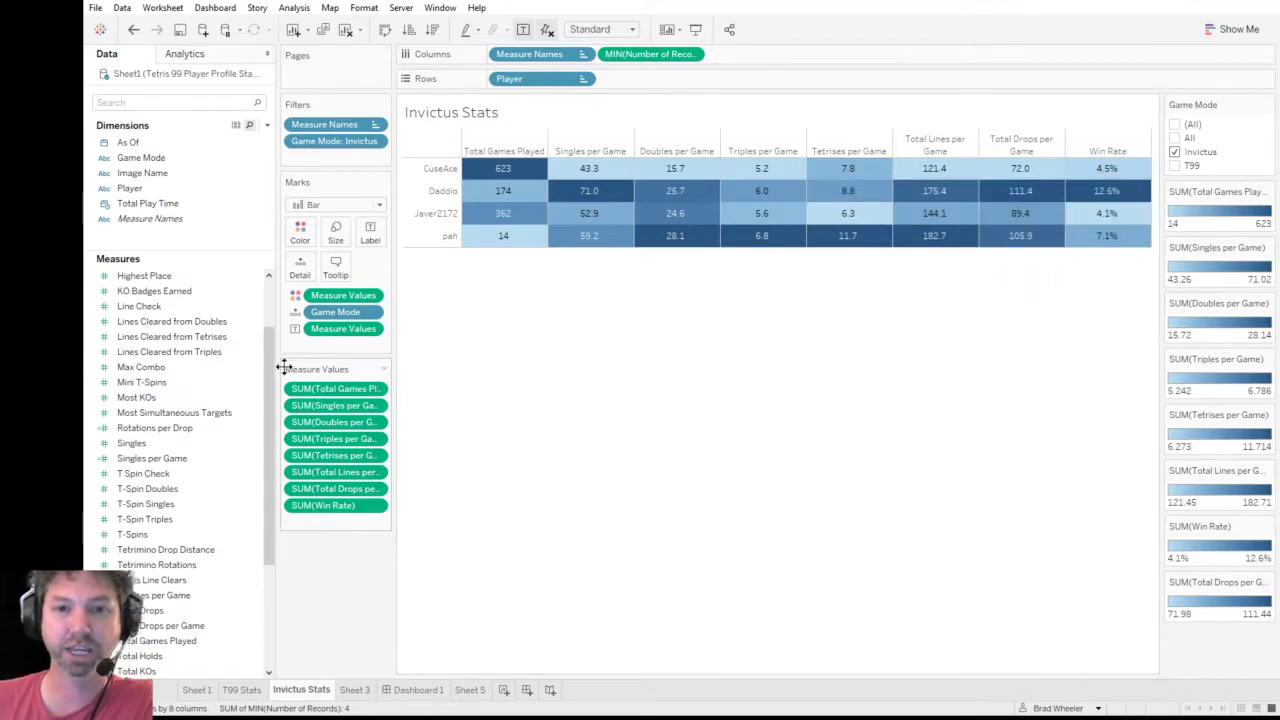
scroll(272, 367, "up", 3)
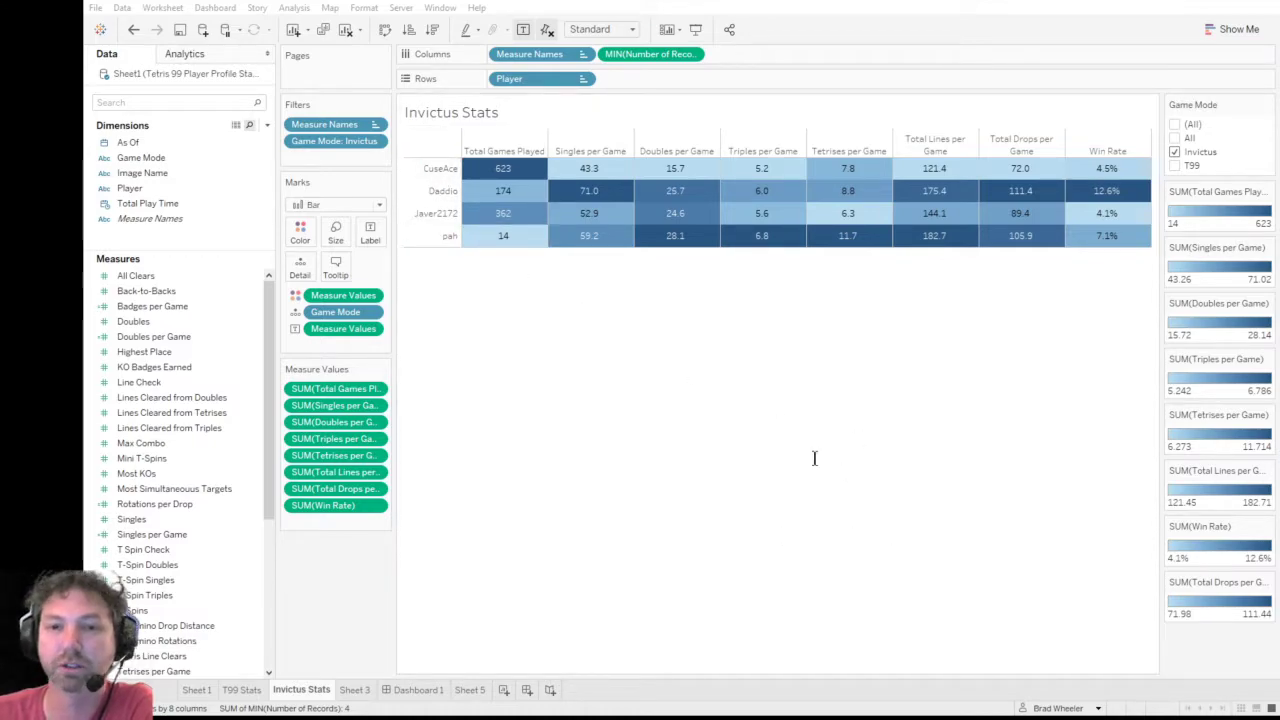
left_click_drag(214, 580, 364, 464)
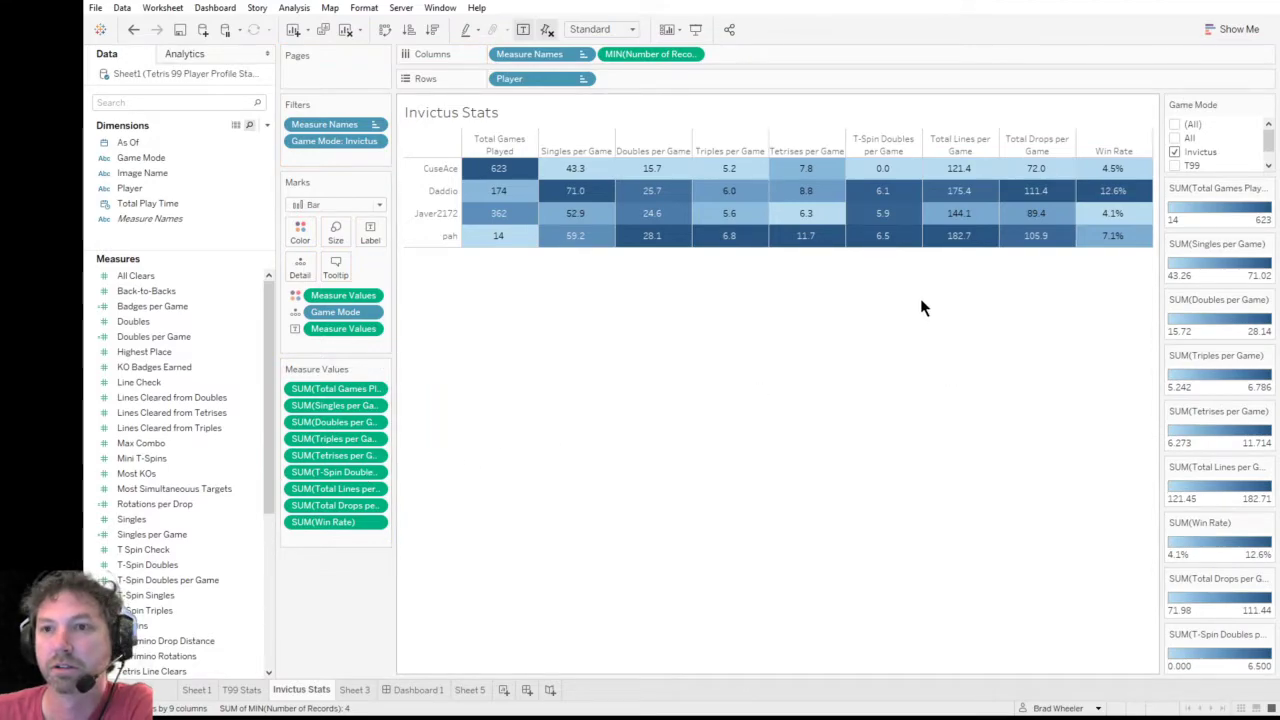
- Compare the players' T-Spin Doubles, Total Lines and Total Drops per Game on Invictus Stats
mouse_move(893, 195)
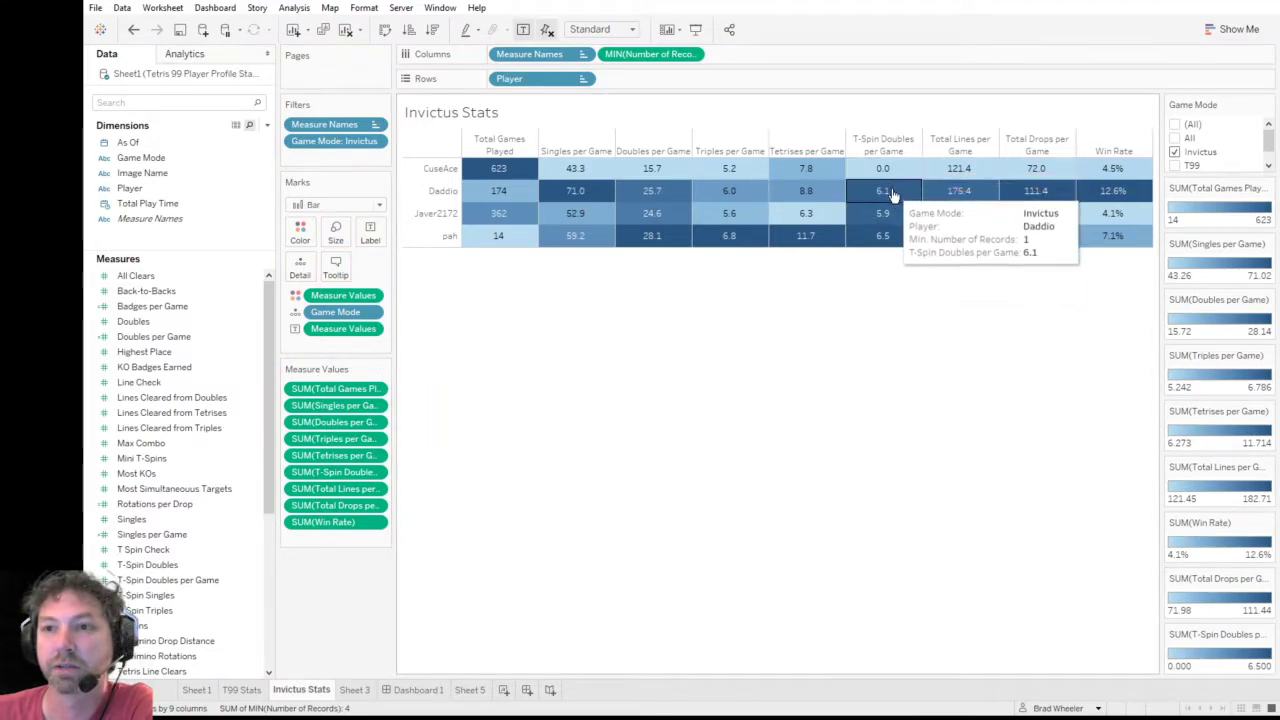
mouse_move(885, 232)
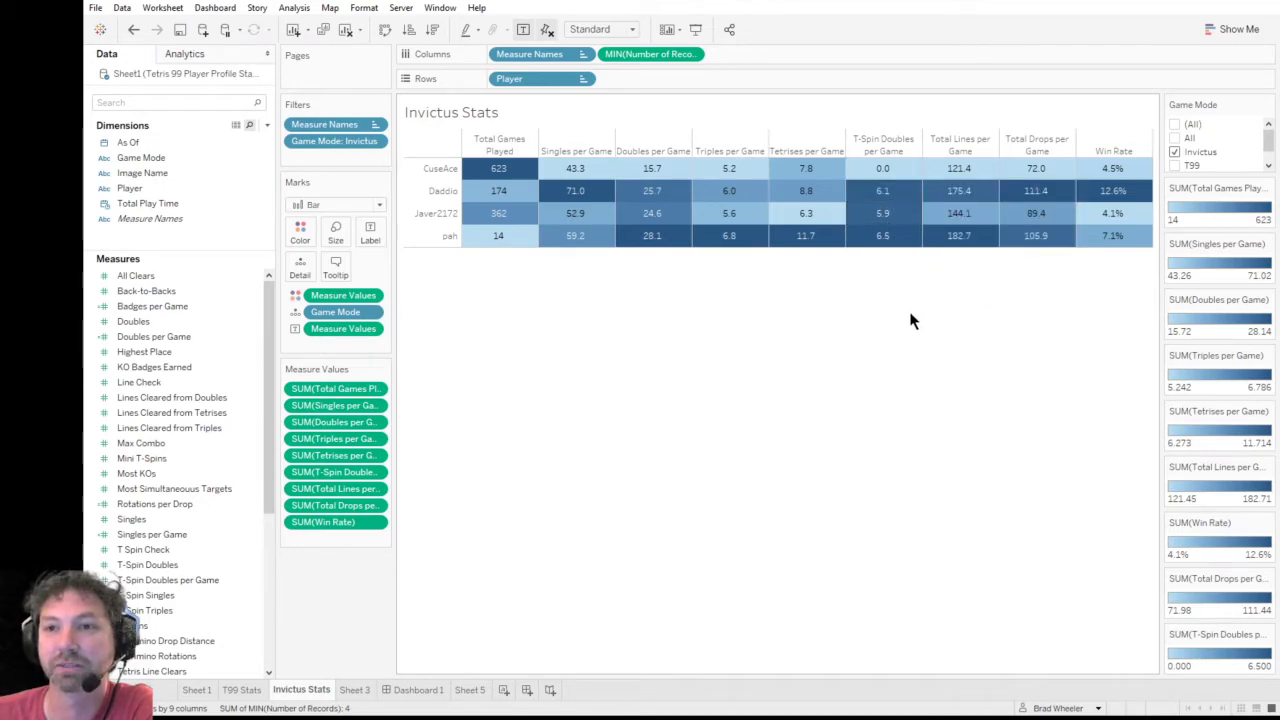
mouse_move(948, 200)
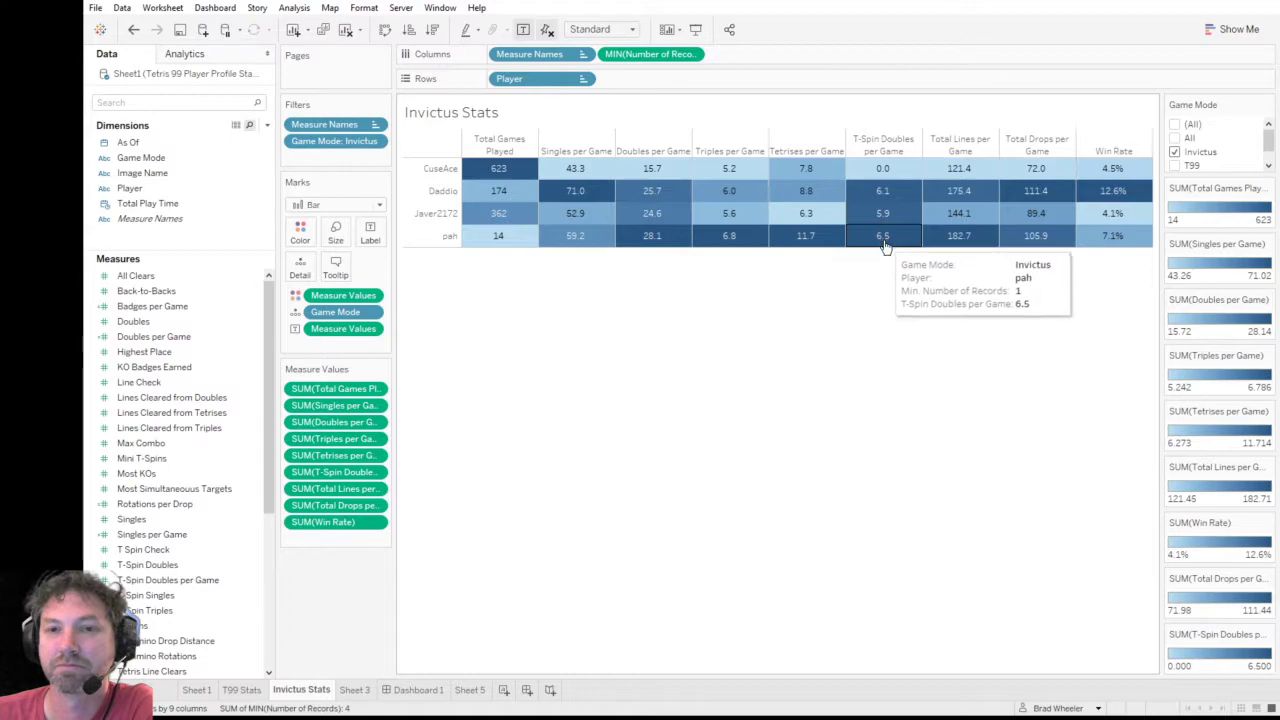
mouse_move(957, 246)
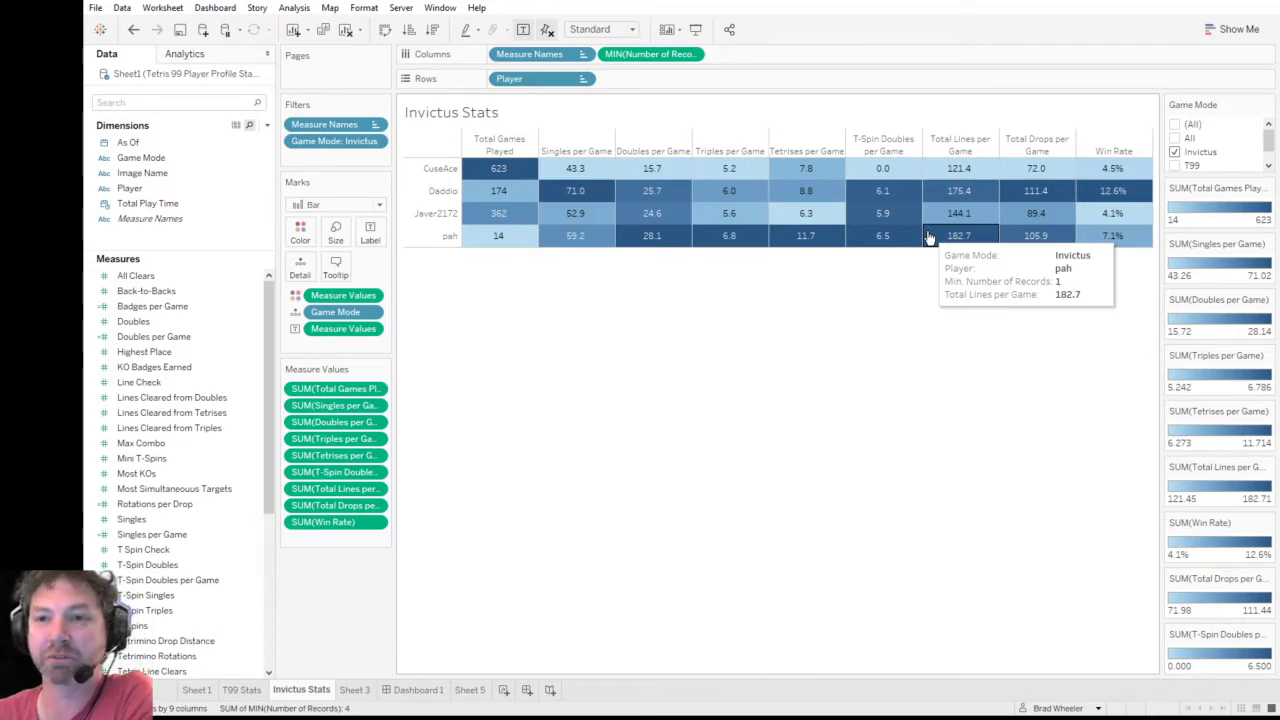
mouse_move(1008, 210)
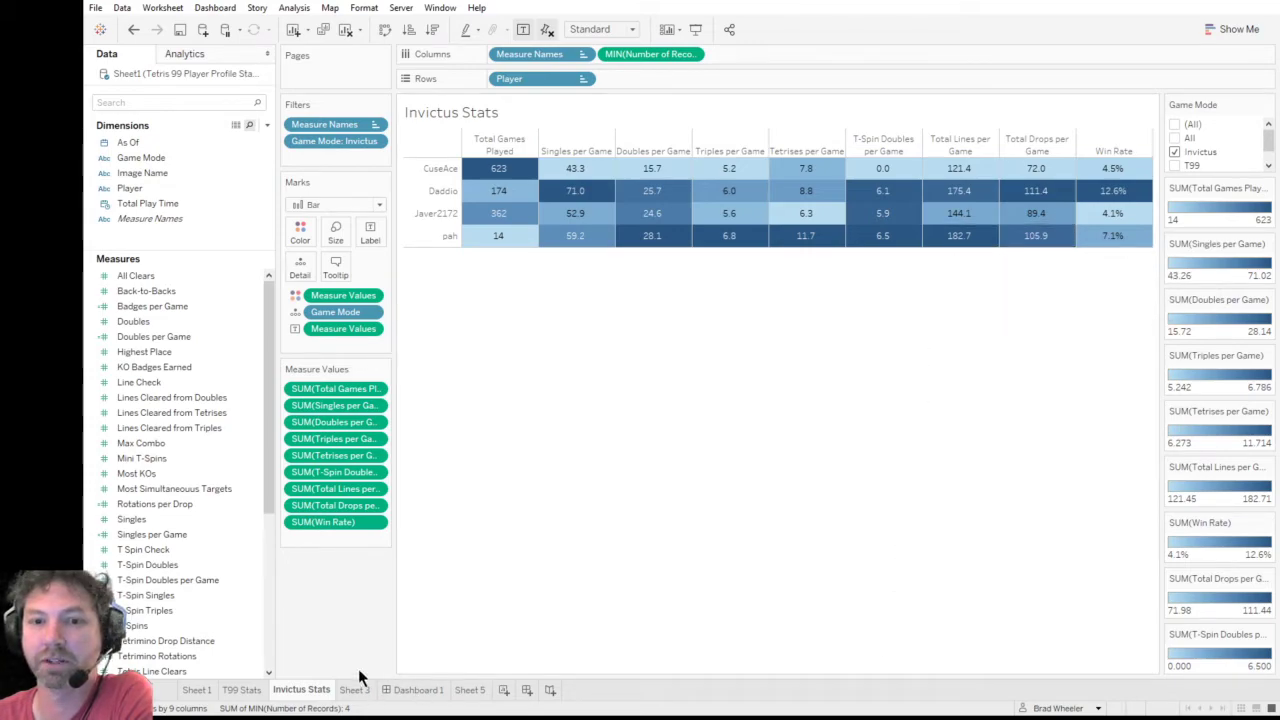
left_click(134, 30)
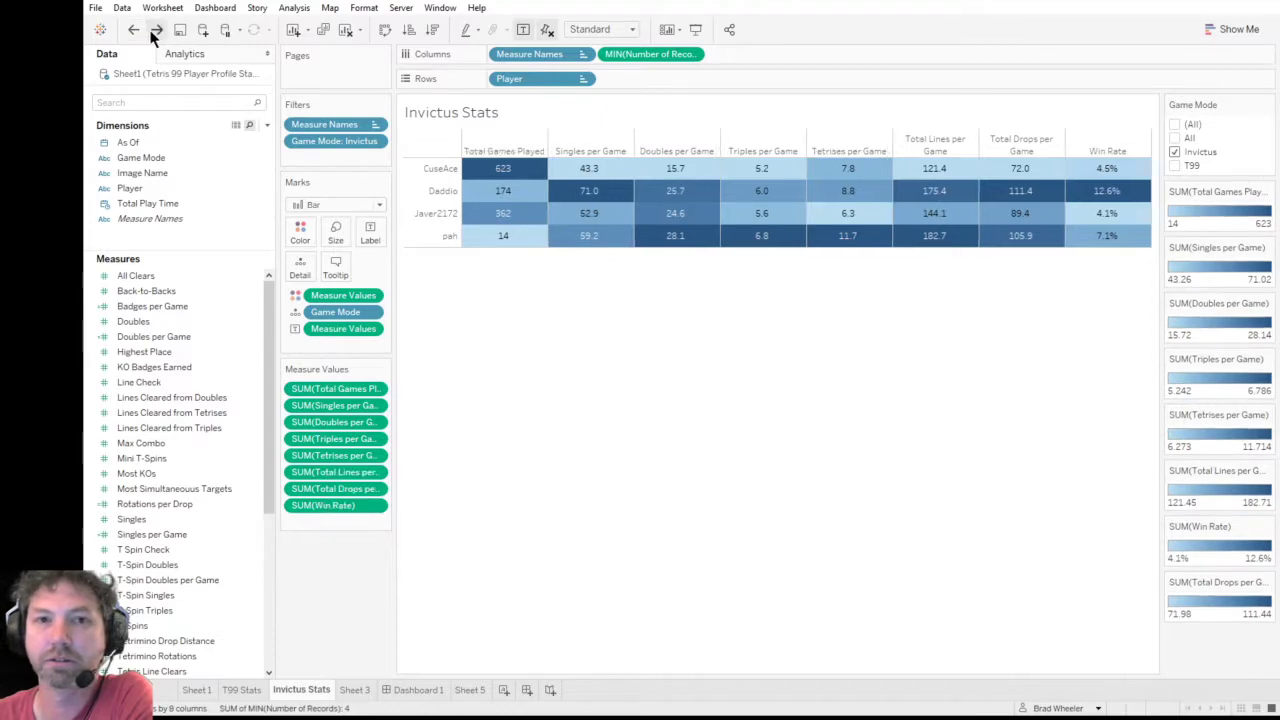
left_click(157, 30)
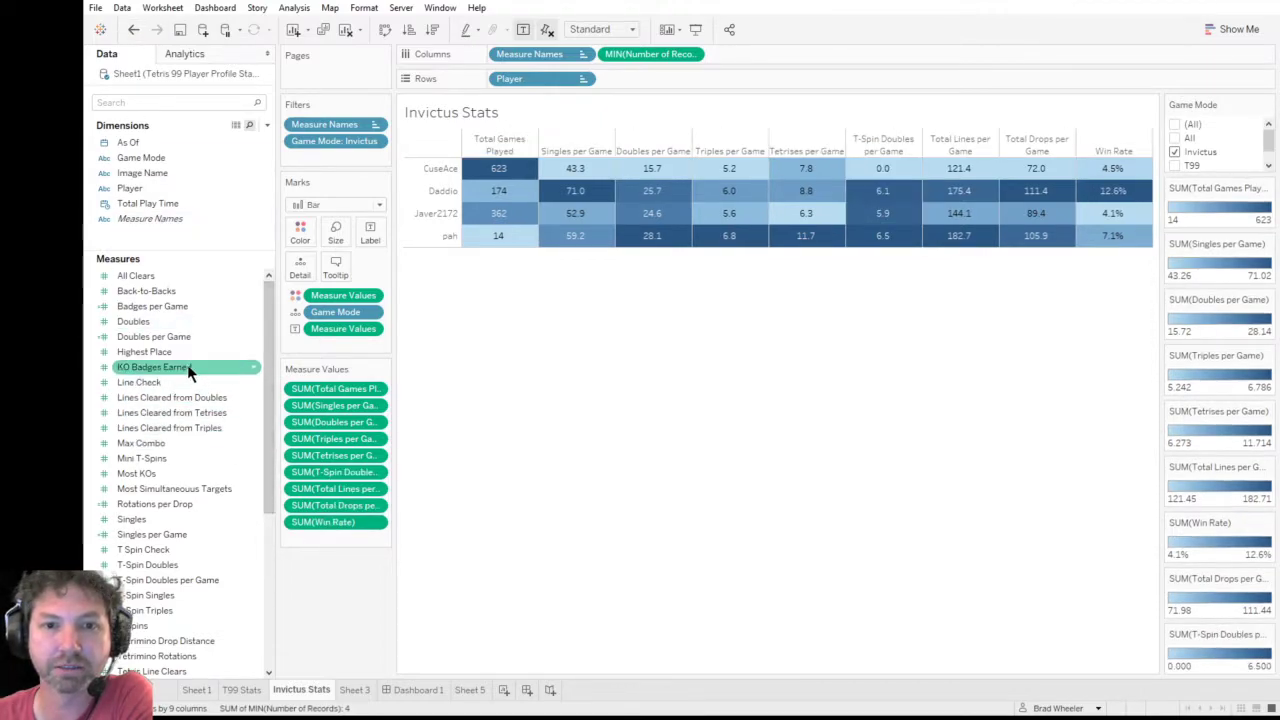
left_click_drag(197, 306, 345, 518)
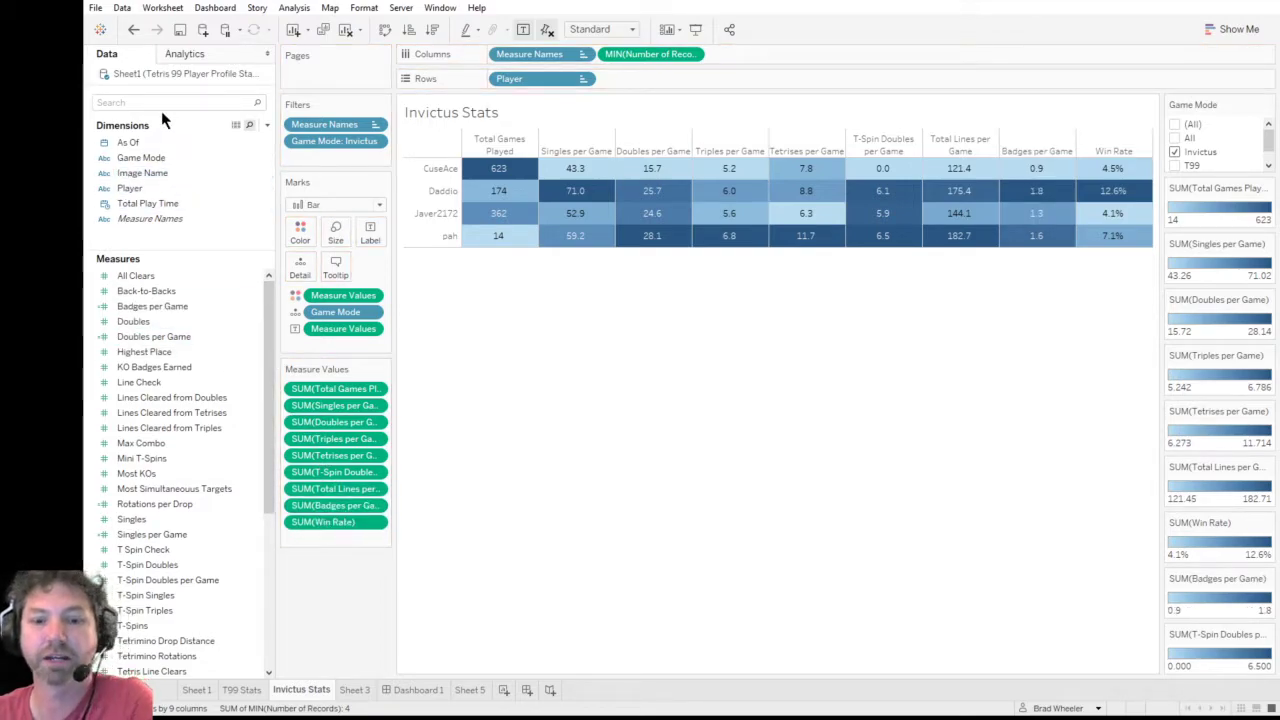
key("ctrl+z")
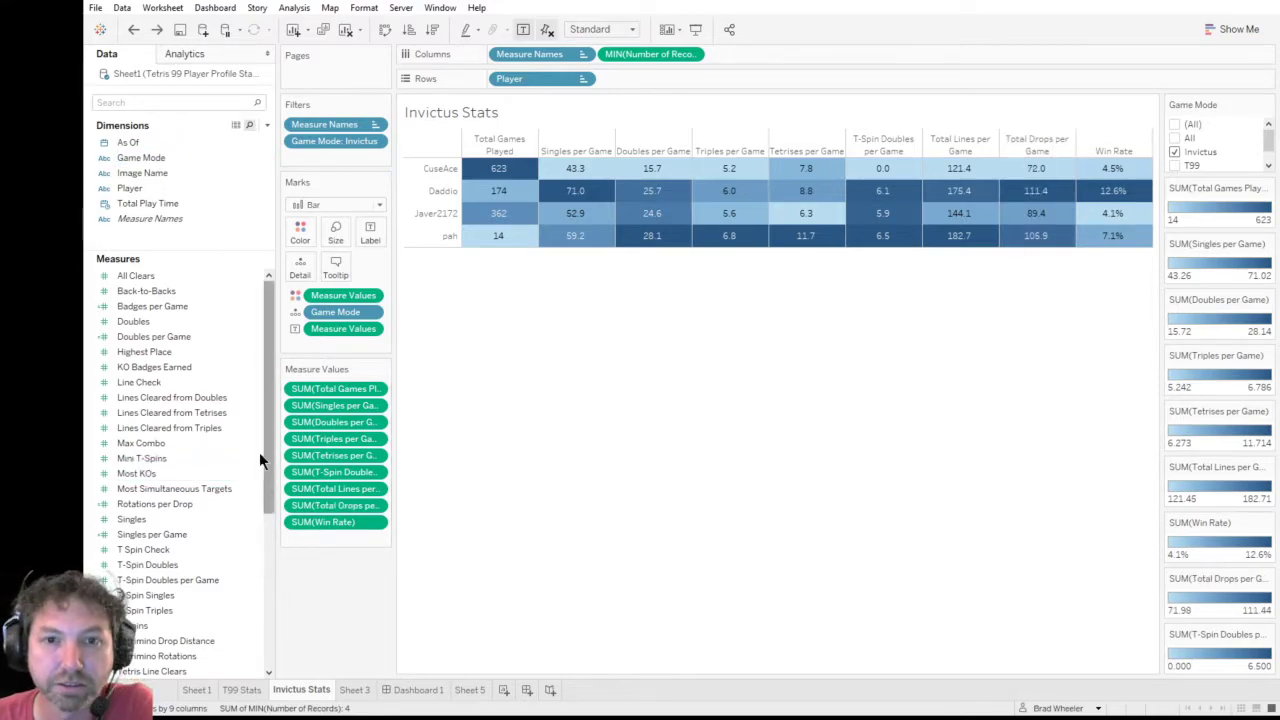
- Insert Badges per Game between Total Drops per Game and Win Rate on Invictus Stats
left_click_drag(197, 306, 319, 515)
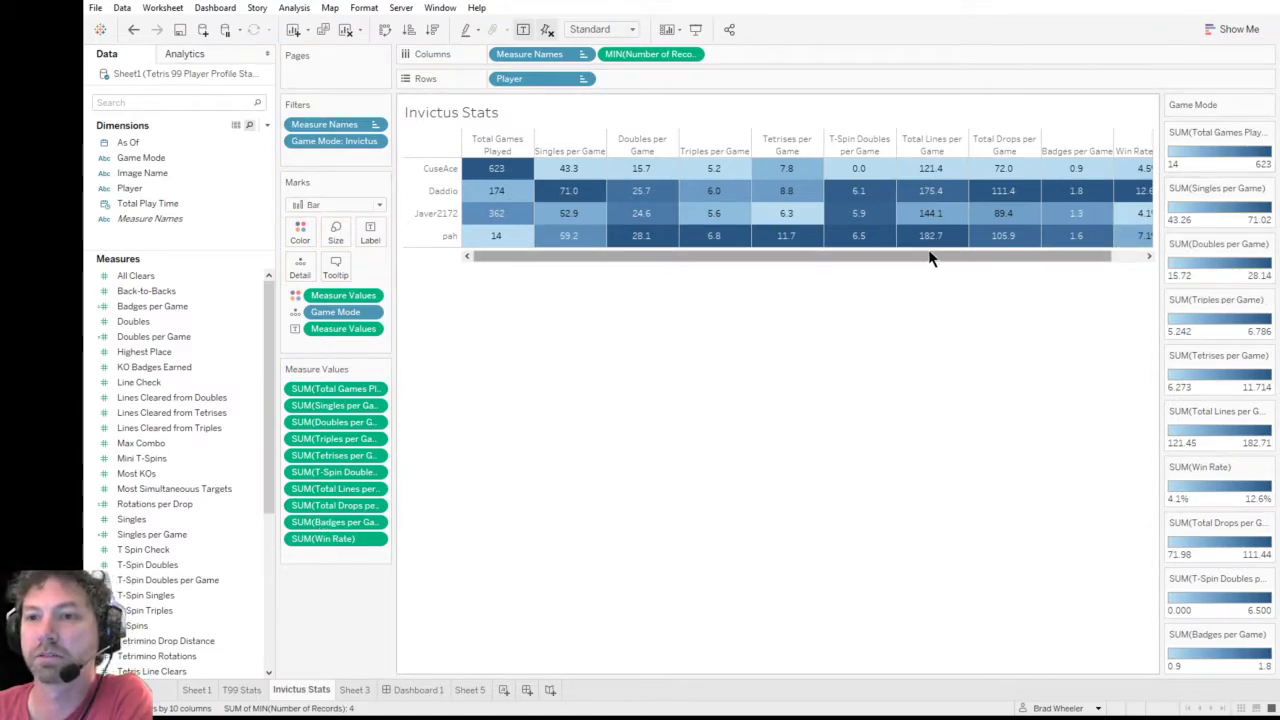
- Review the Invictus Stats columns through Win Rate and the Rotations per Drop table on Sheet 5
left_click_drag(930, 255, 975, 279)
mouse_move(1056, 199)
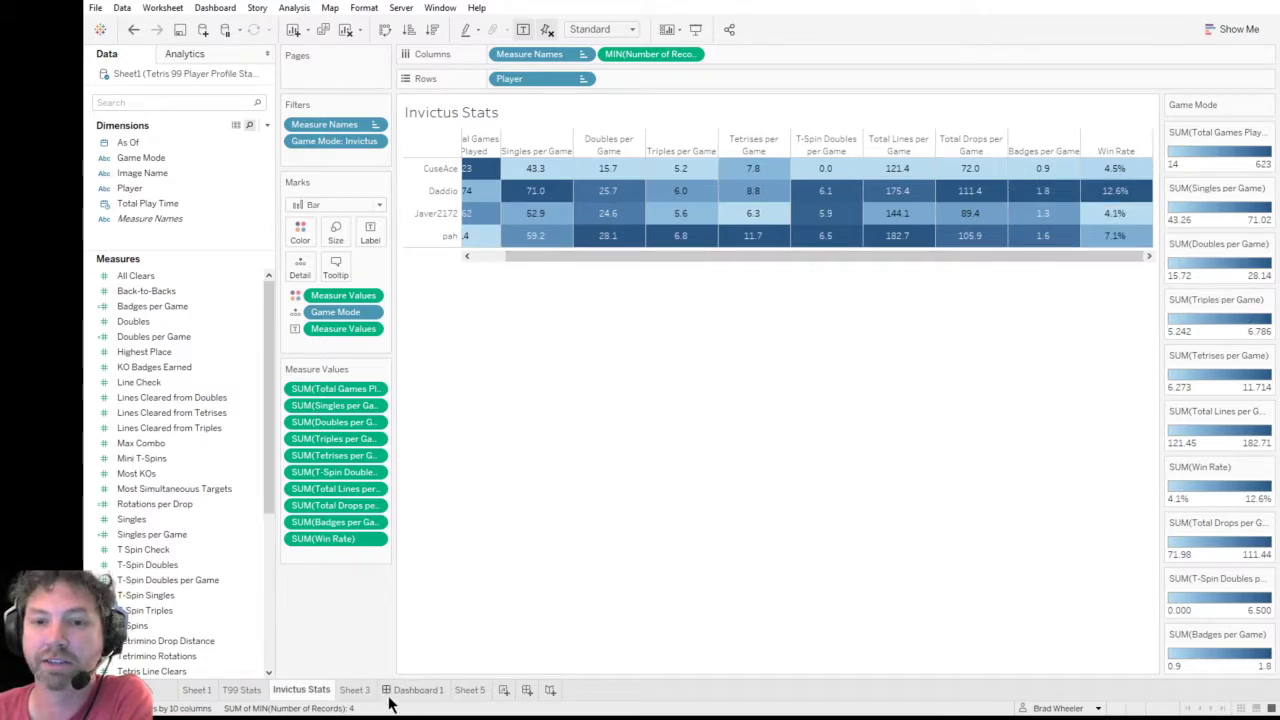
left_click(354, 690)
left_click(470, 690)
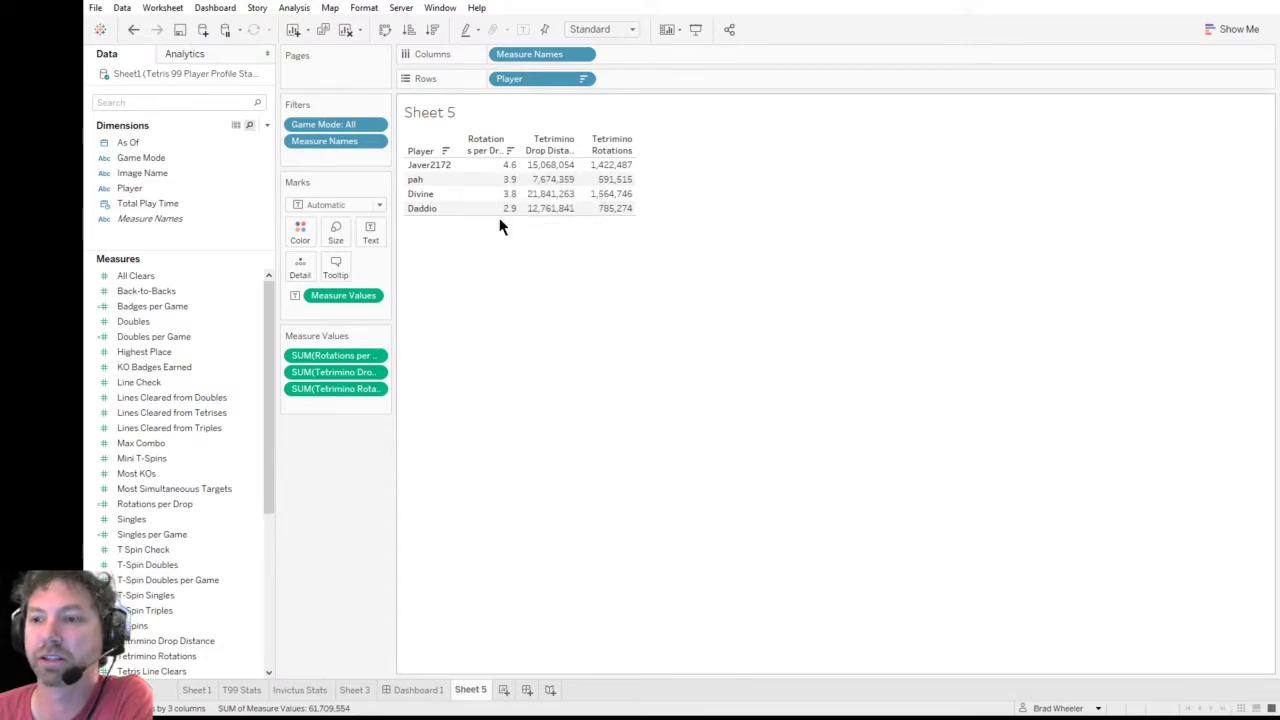
left_click(305, 690)
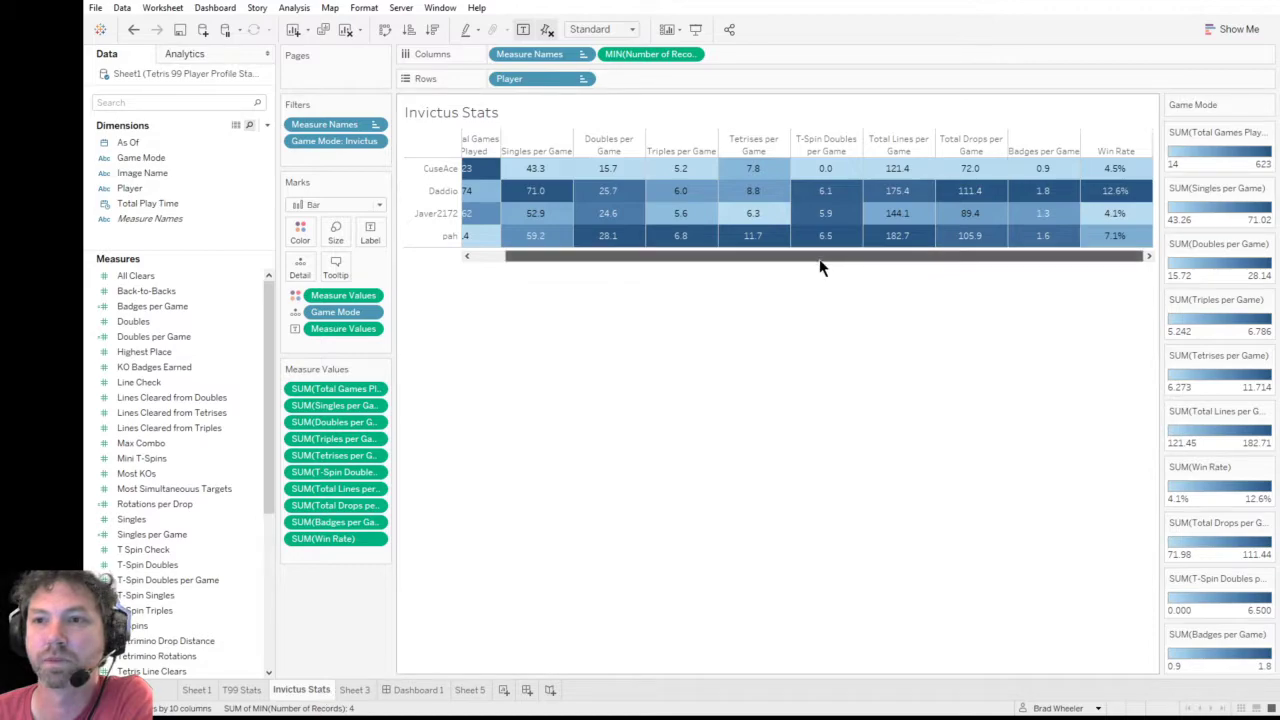
left_click_drag(824, 260, 709, 272)
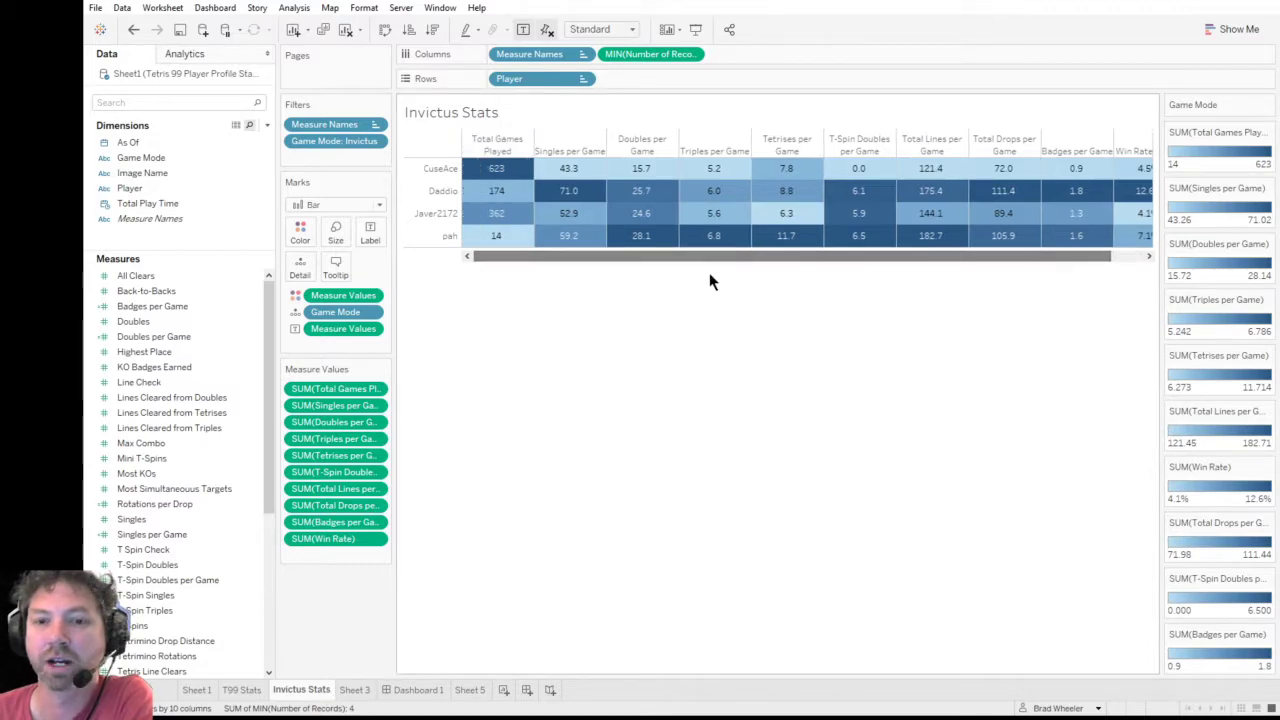
- Check how the Invictus Stats table fits on Dashboard 1, and examine its full width on its own sheet
left_click(418, 690)
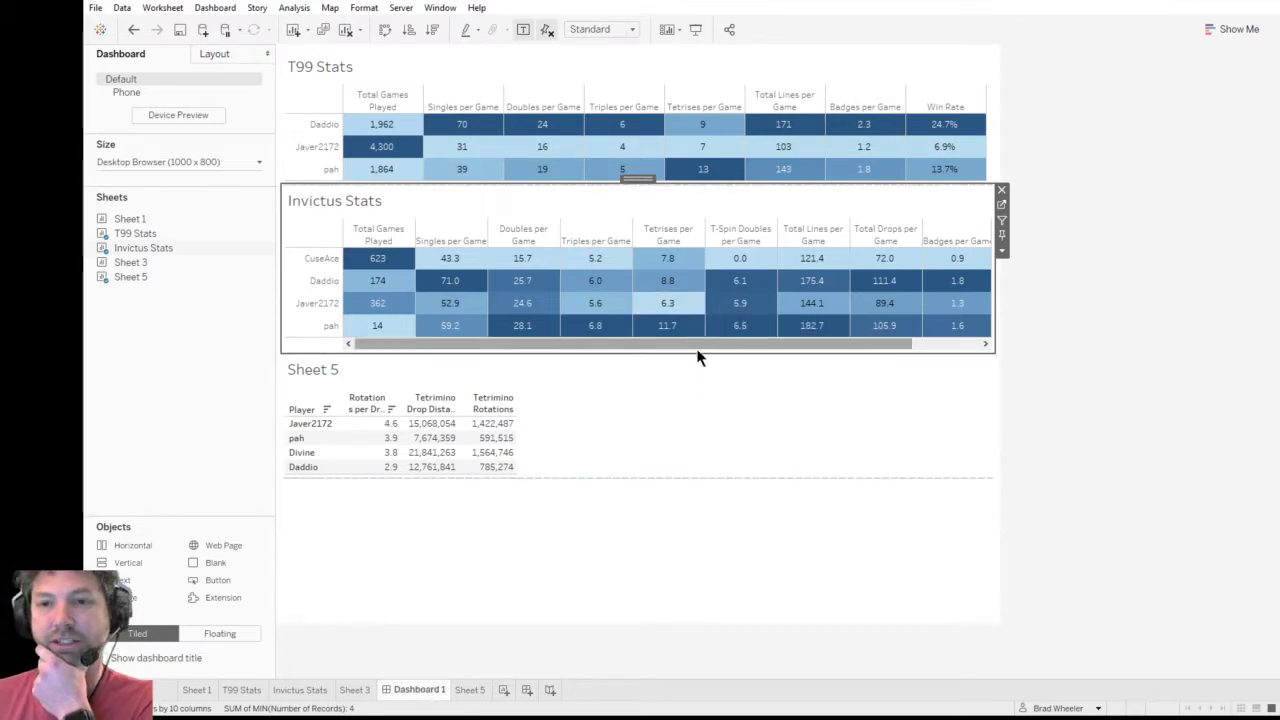
left_click_drag(705, 346, 665, 354)
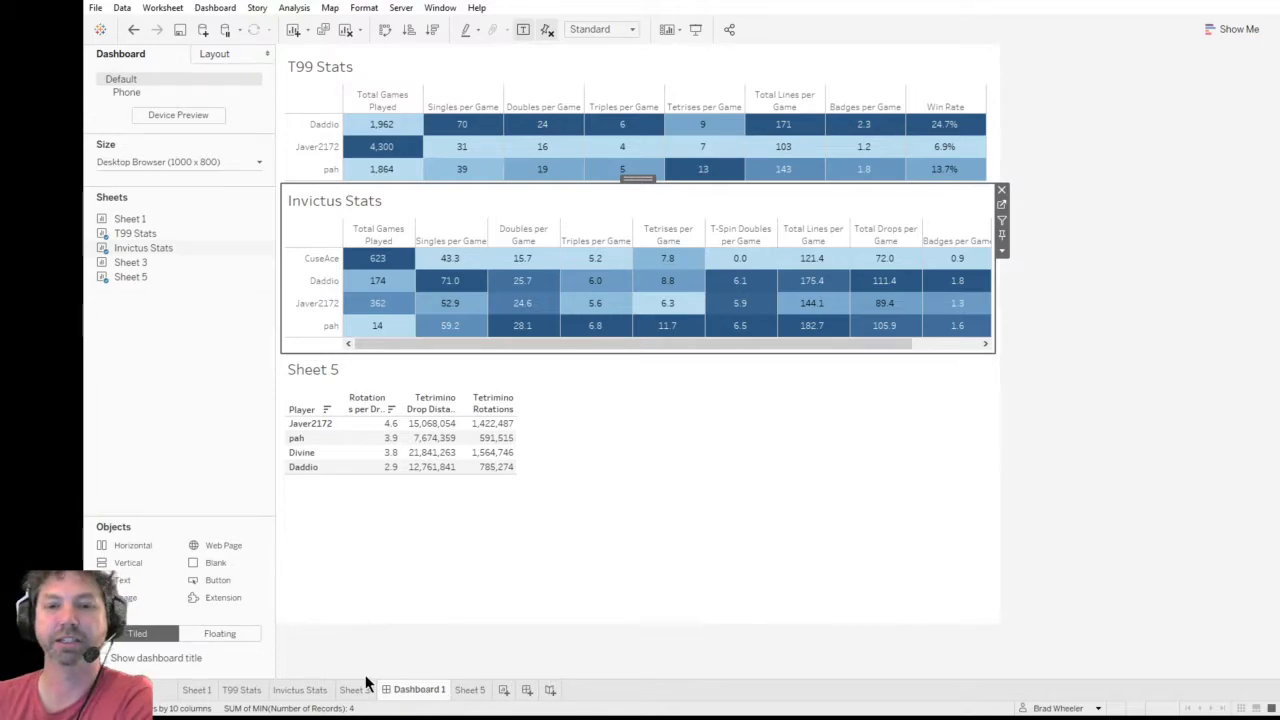
left_click(313, 692)
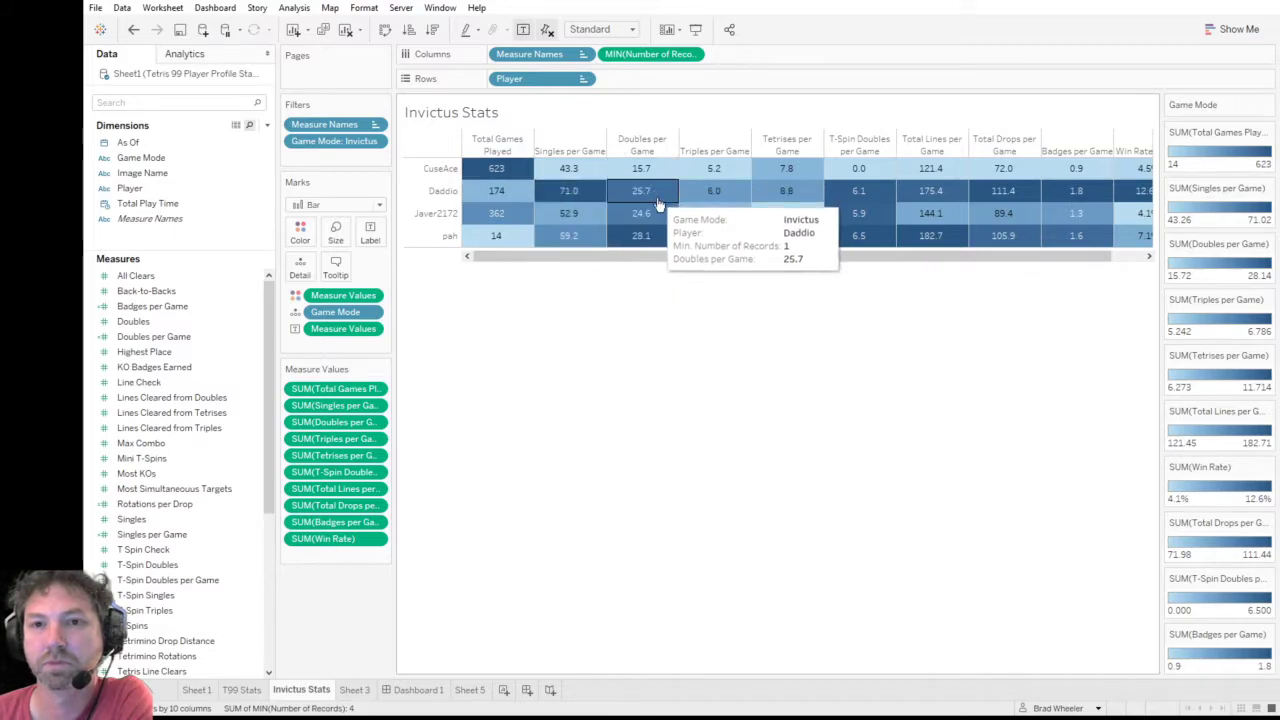
left_click_drag(738, 258, 782, 270)
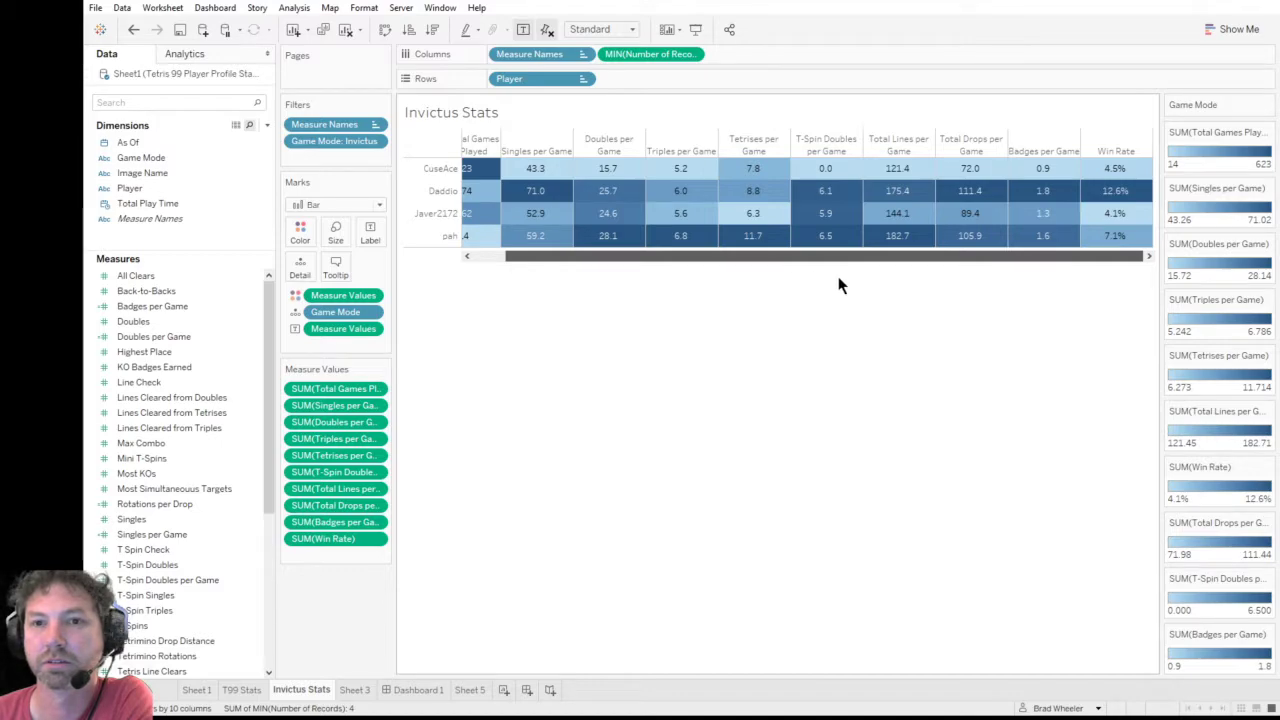
- Swap rows and columns on Invictus Stats, shorten the rows so all ten measures fit, and widen the measure name labels
left_click(386, 29)
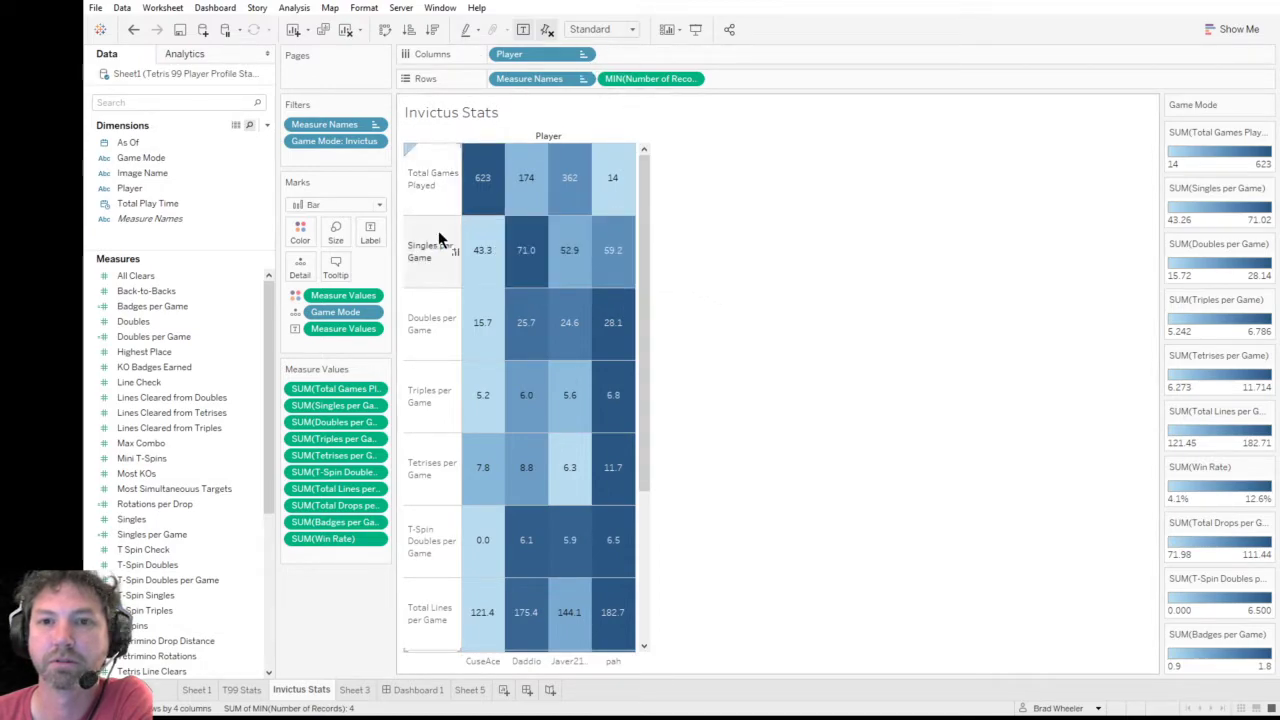
left_click_drag(435, 213, 436, 190)
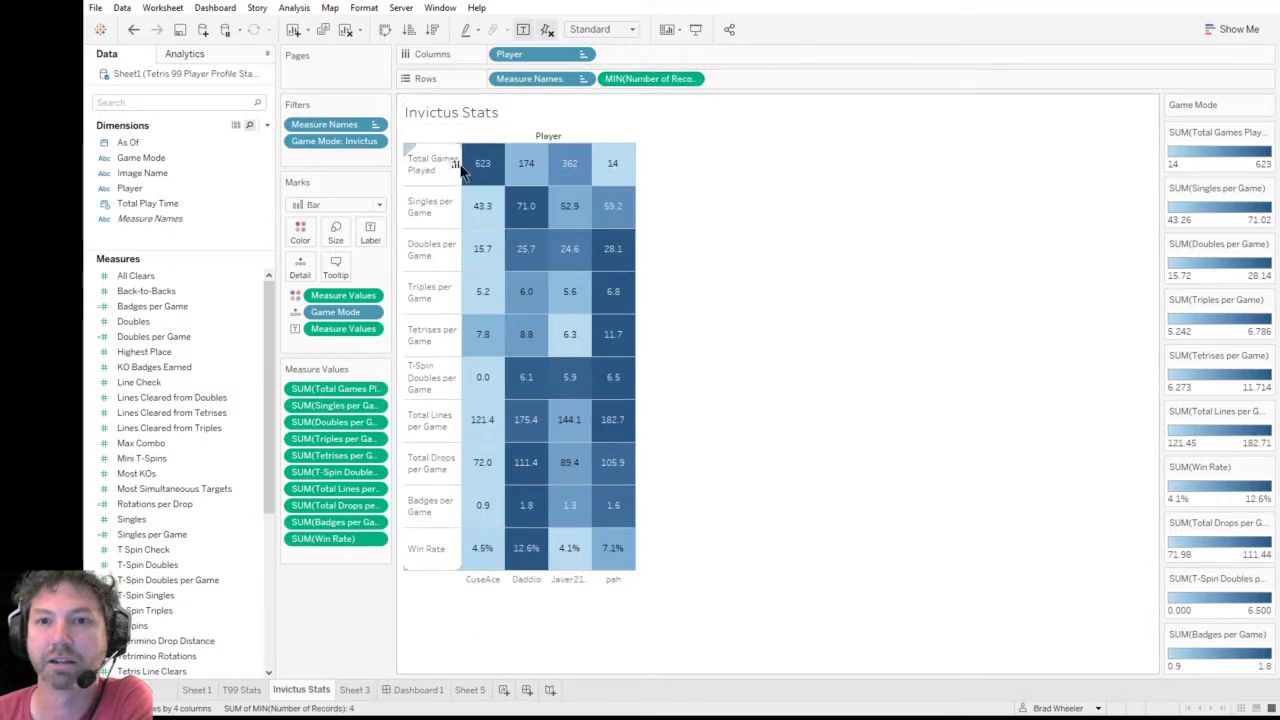
left_click_drag(444, 187, 473, 186)
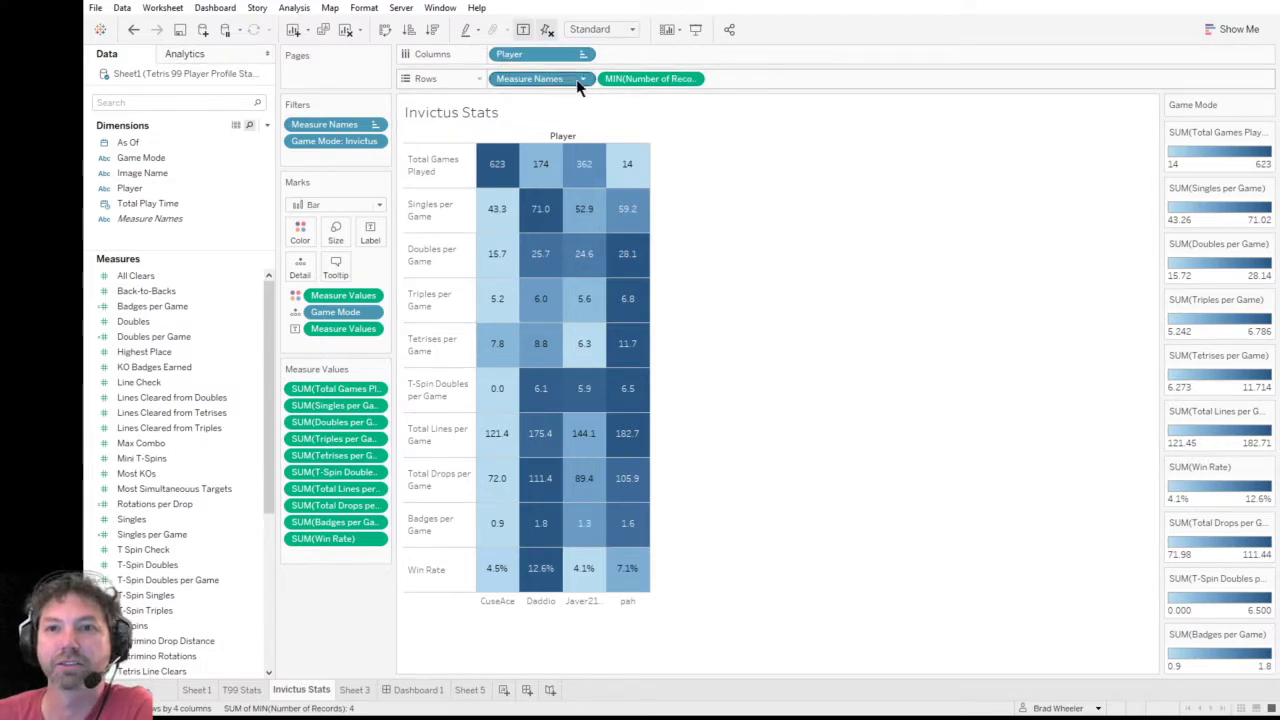
- Try a second MIN(Number of Records) on the Rows of Invictus Stats, and undo it
left_click_drag(639, 83, 745, 91)
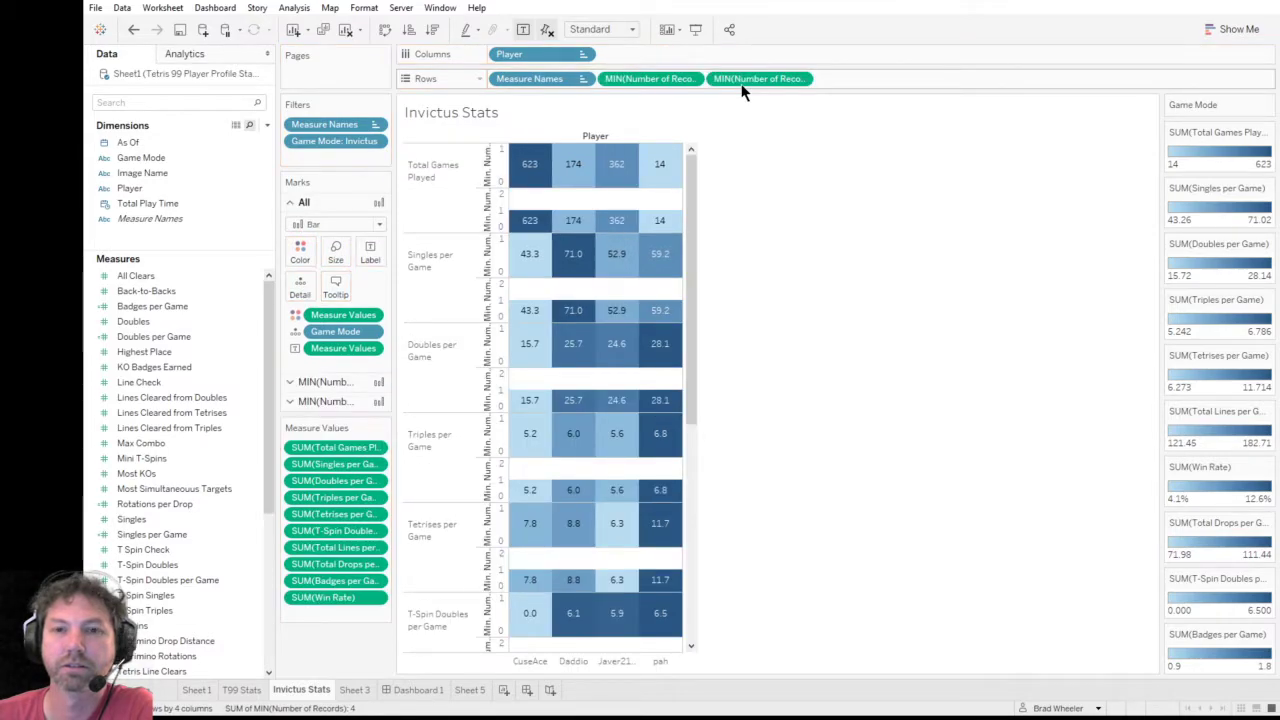
key("ctrl+z")
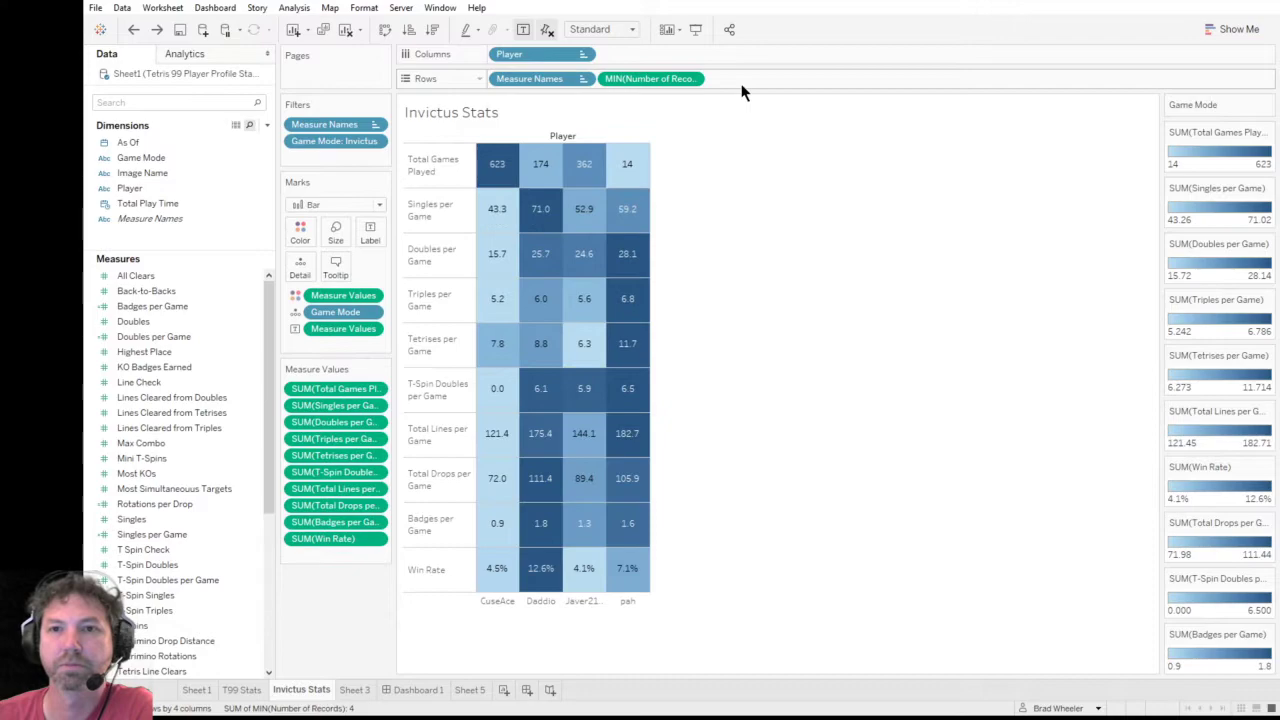
- Duplicate the Player field on the Columns of Invictus Stats to put player names above the table
left_click_drag(550, 55, 645, 65)
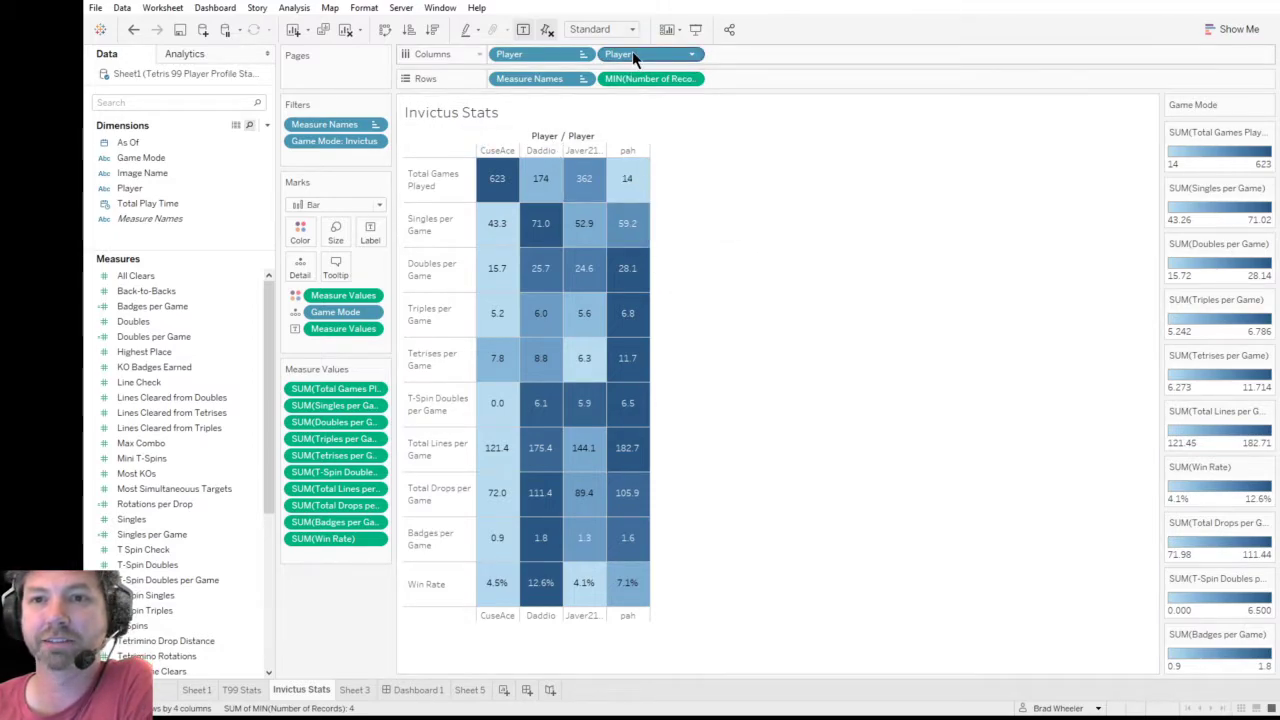
- Remove the duplicate Player field from Columns and close the title and caption formatting pane
left_click_drag(632, 54, 760, 250)
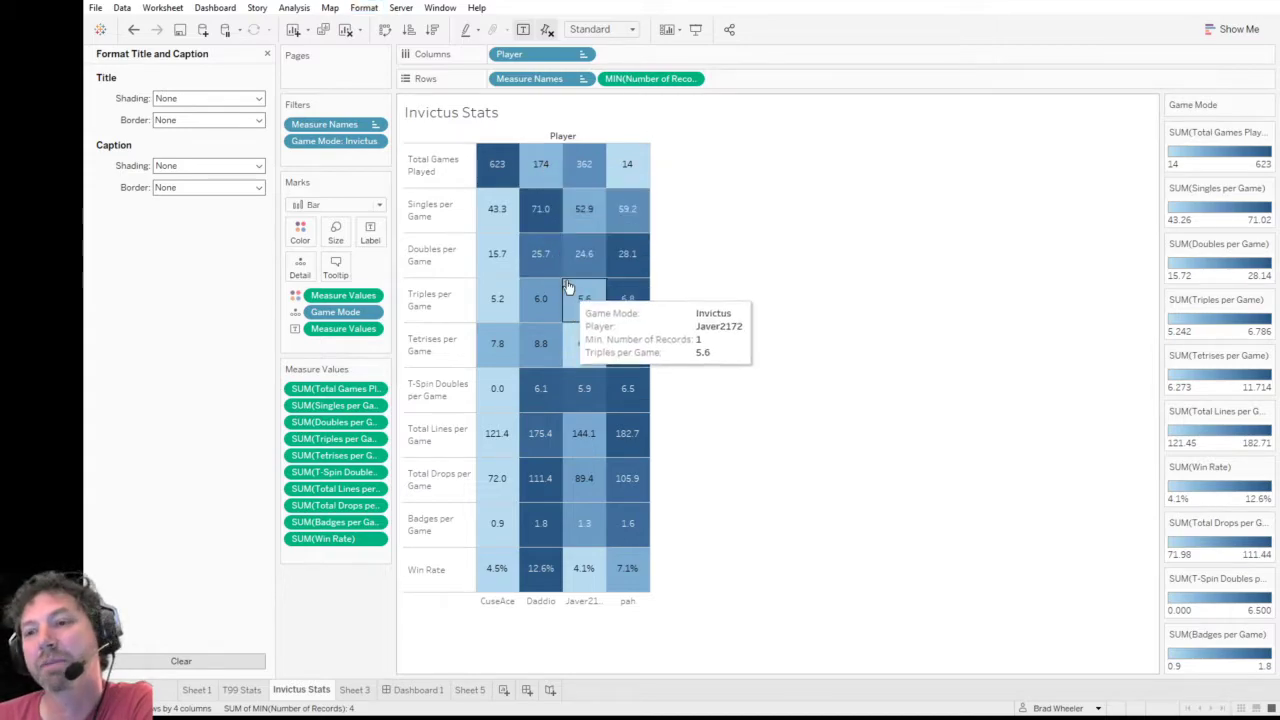
mouse_move(577, 345)
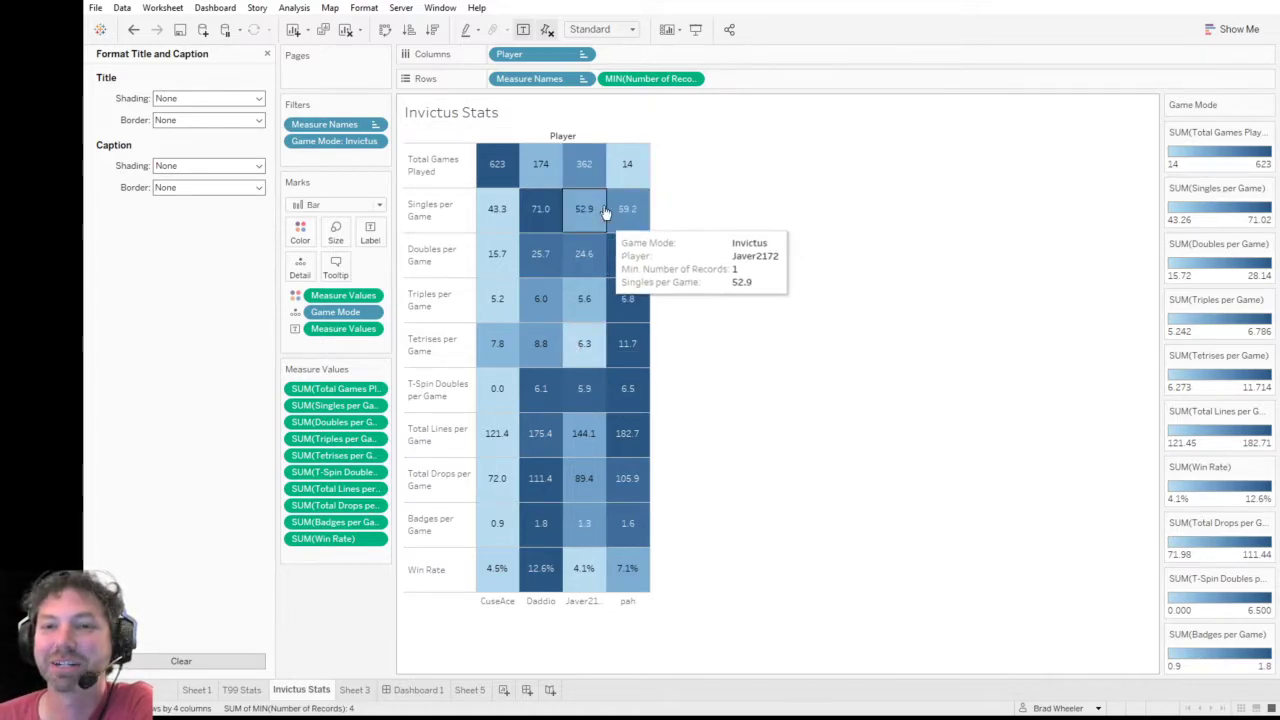
mouse_move(537, 155)
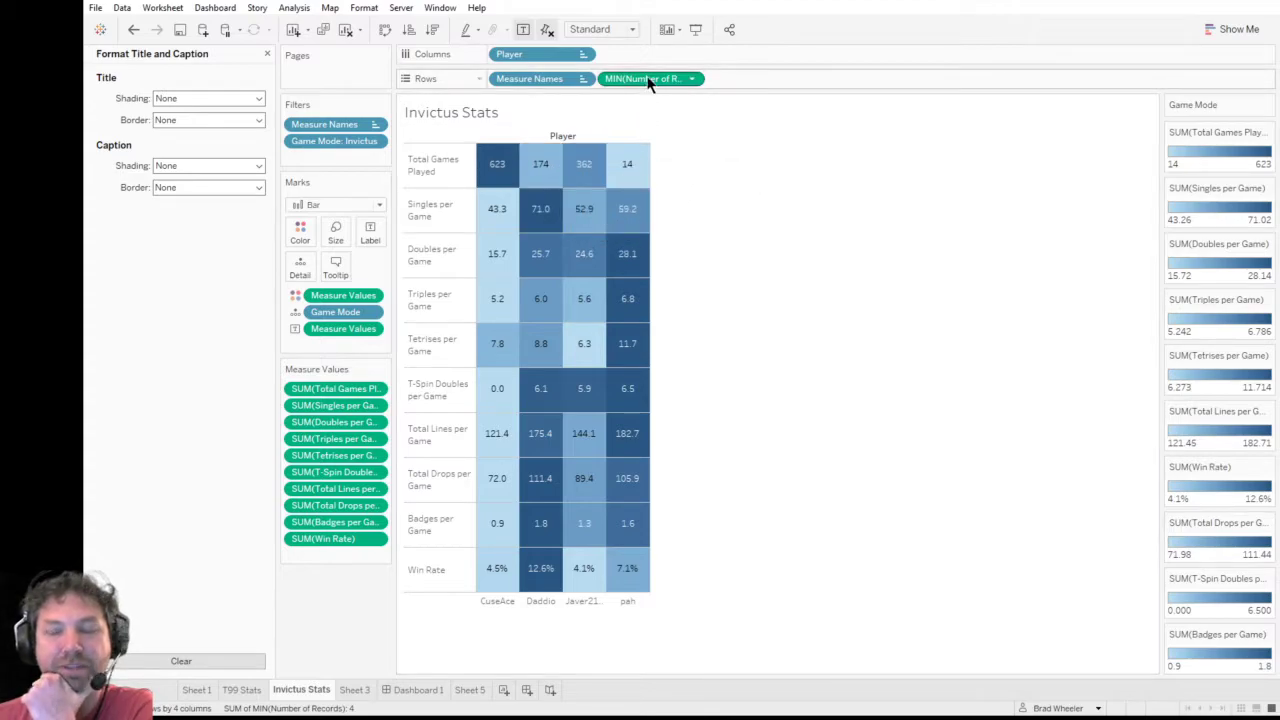
mouse_move(571, 213)
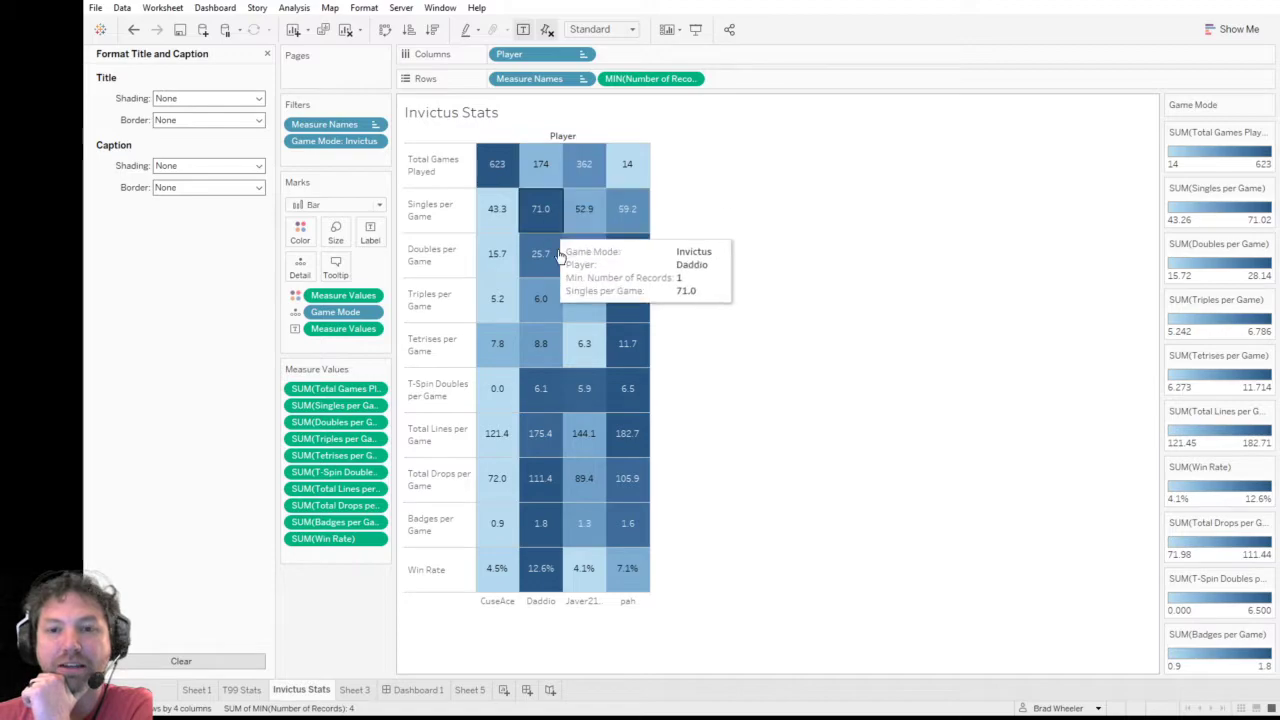
mouse_move(590, 256)
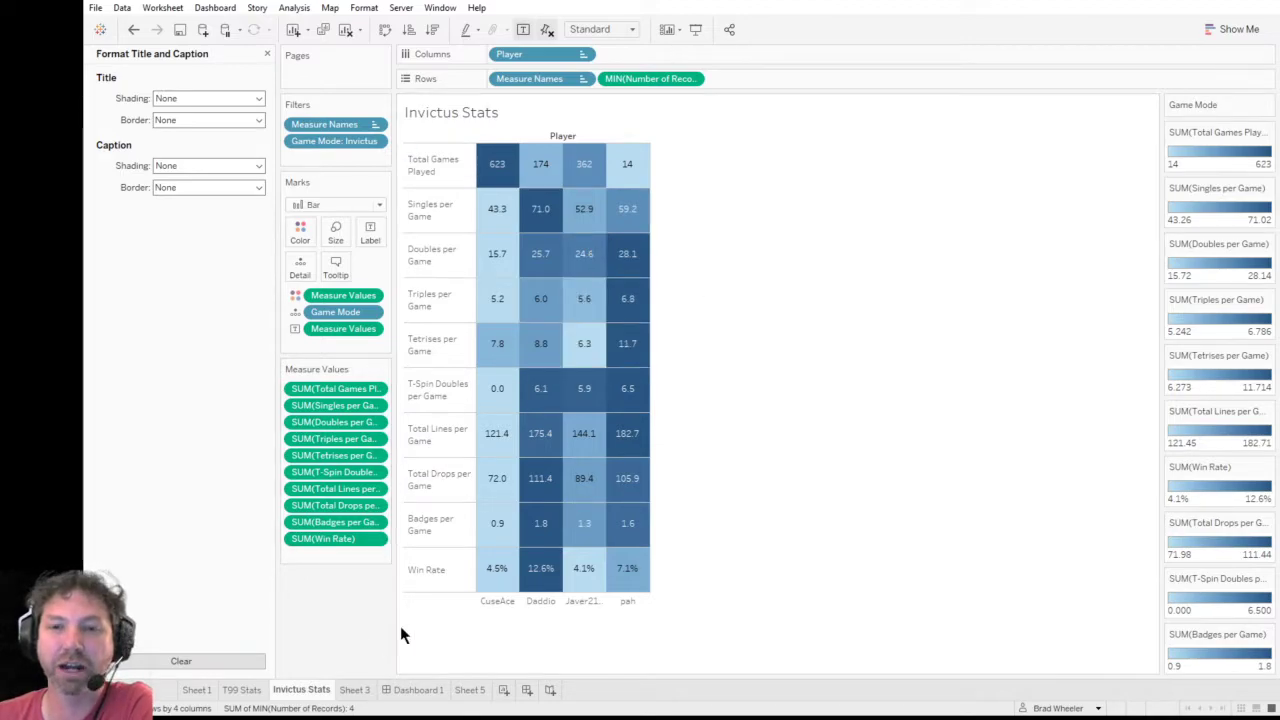
mouse_move(552, 235)
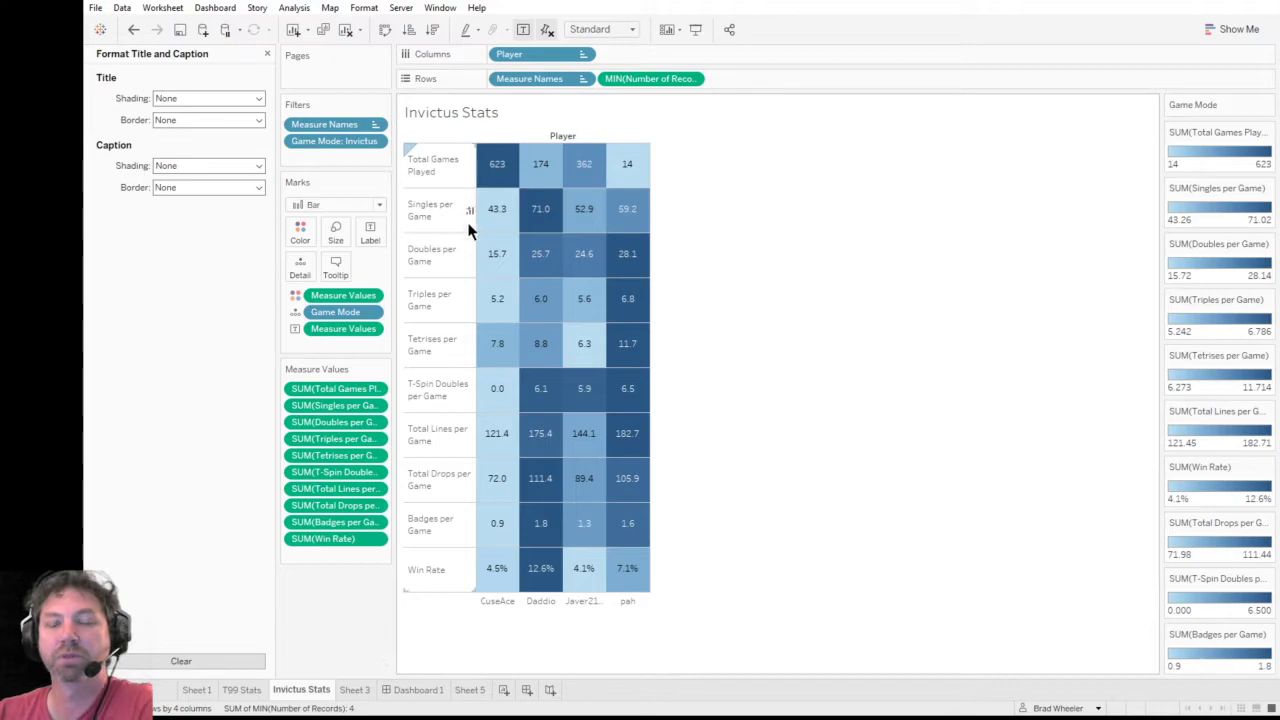
left_click(267, 53)
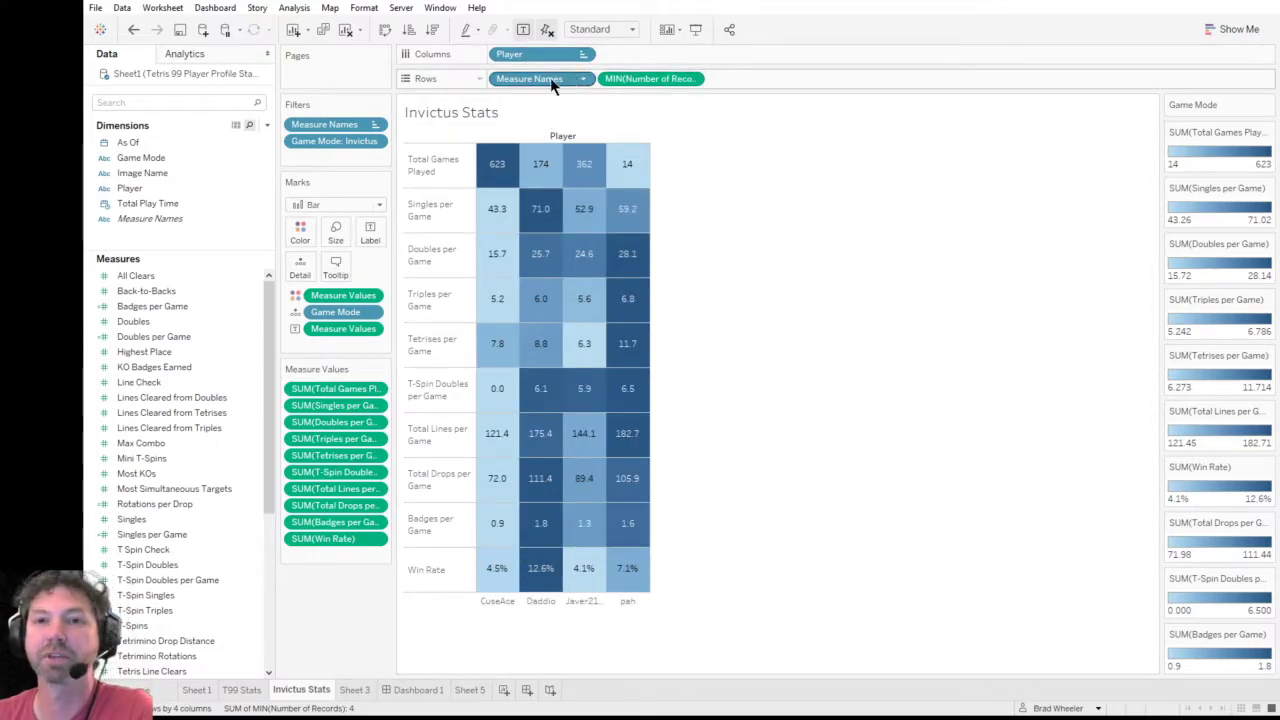
- Add a second Player field to Columns with the field labels hidden, and widen the player columns to fit the full names
left_click_drag(543, 54, 630, 55)
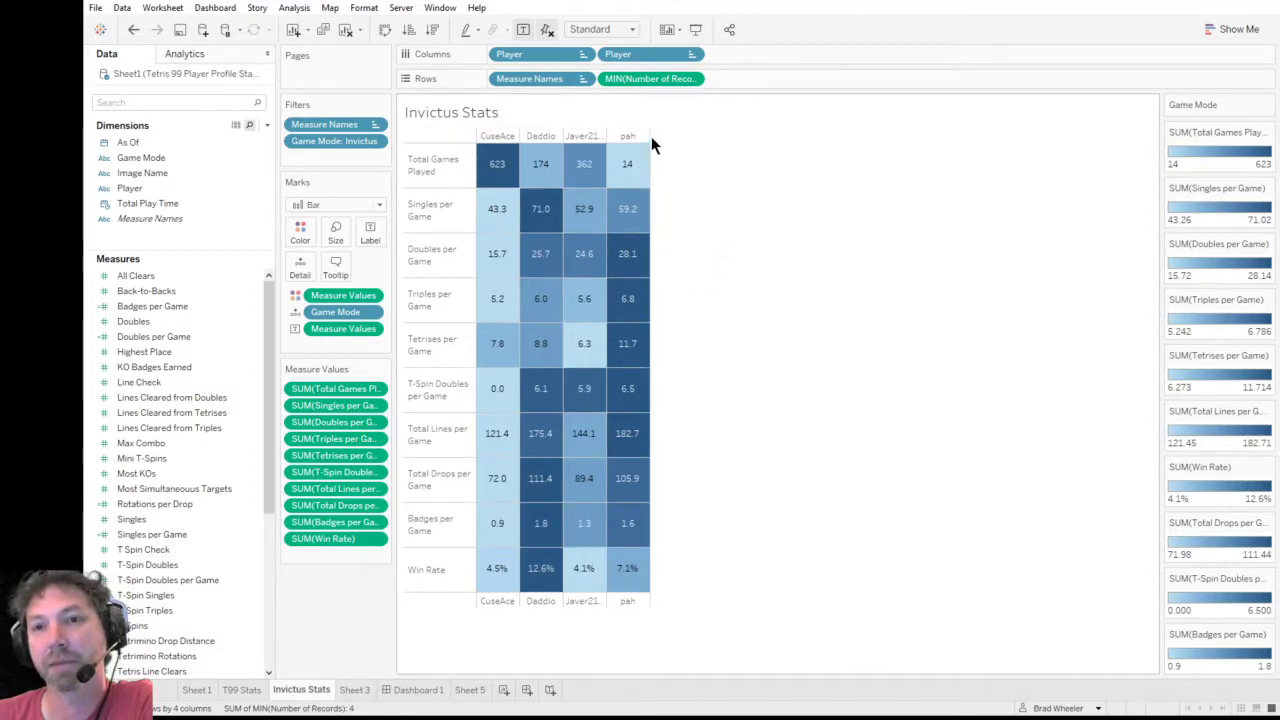
left_click_drag(655, 145, 665, 144)
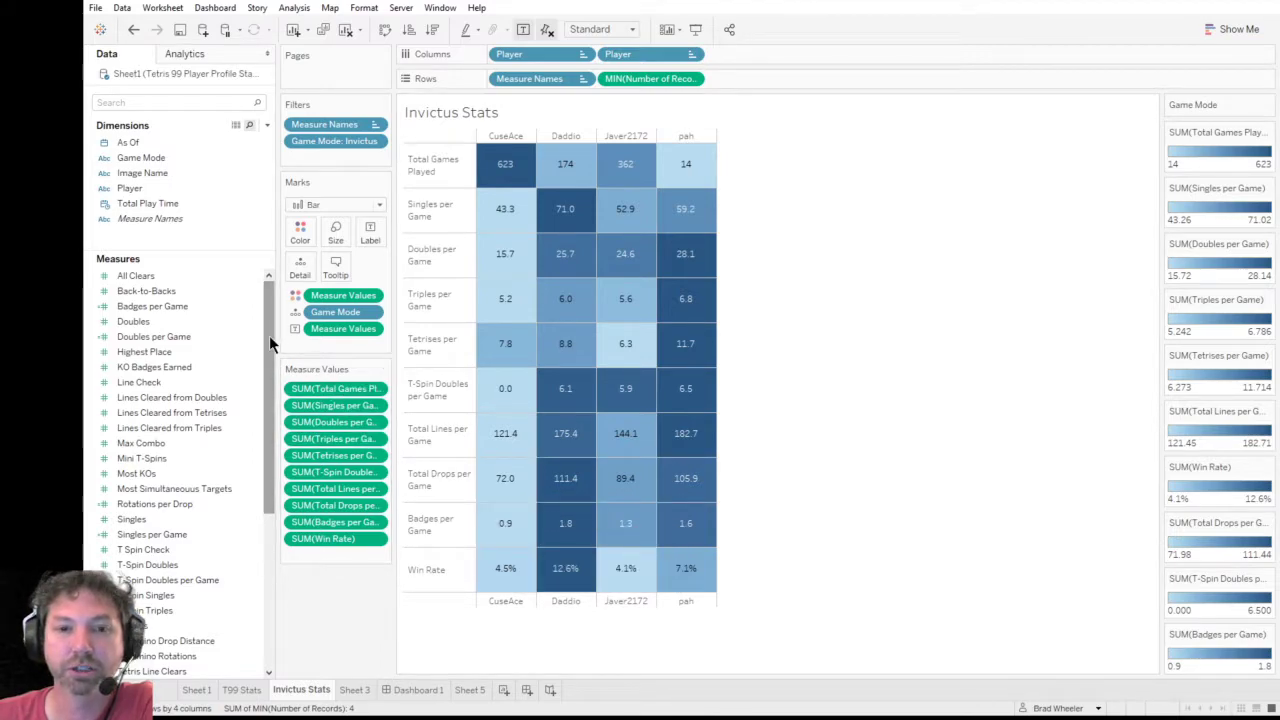
- Create a Total KOs per Game calculated measure and place it in Measure Values just above Win Rate
left_click_drag(269, 335, 281, 482)
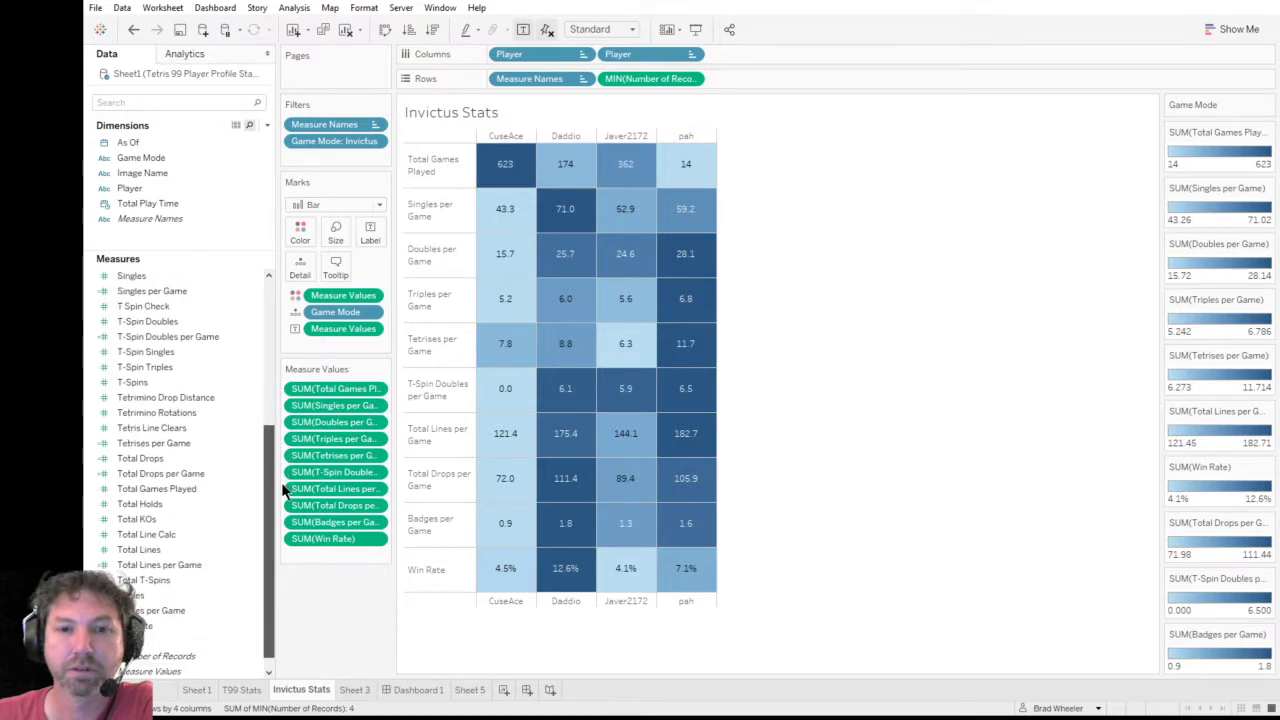
left_click(220, 519)
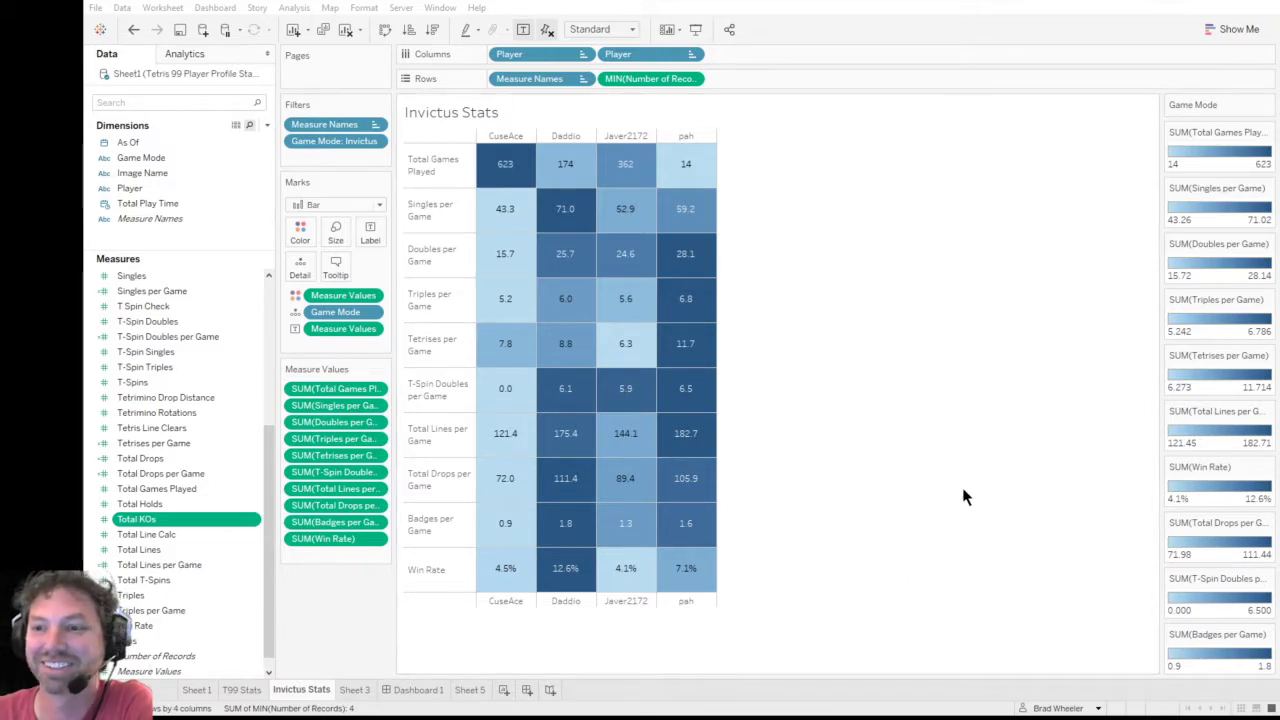
left_click_drag(183, 545, 323, 538)
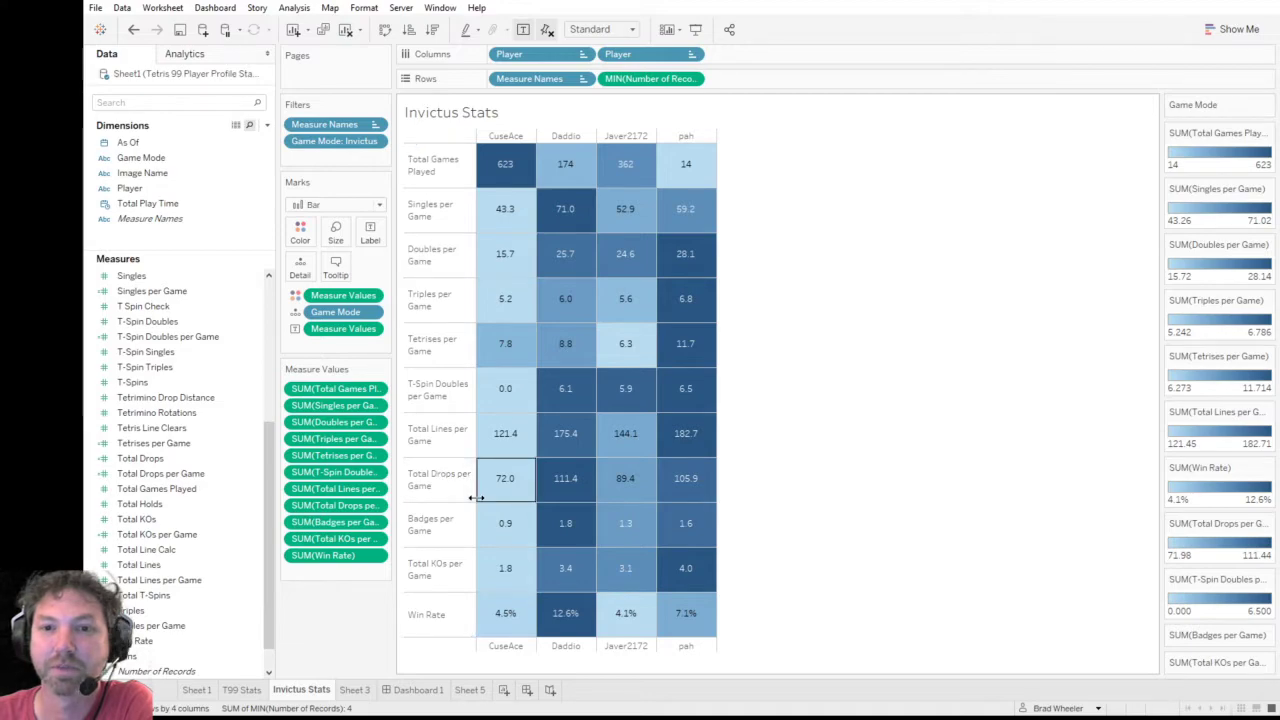
- Reduce the row height of the Invictus Stats table to make it more compact
left_click_drag(446, 460, 439, 451)
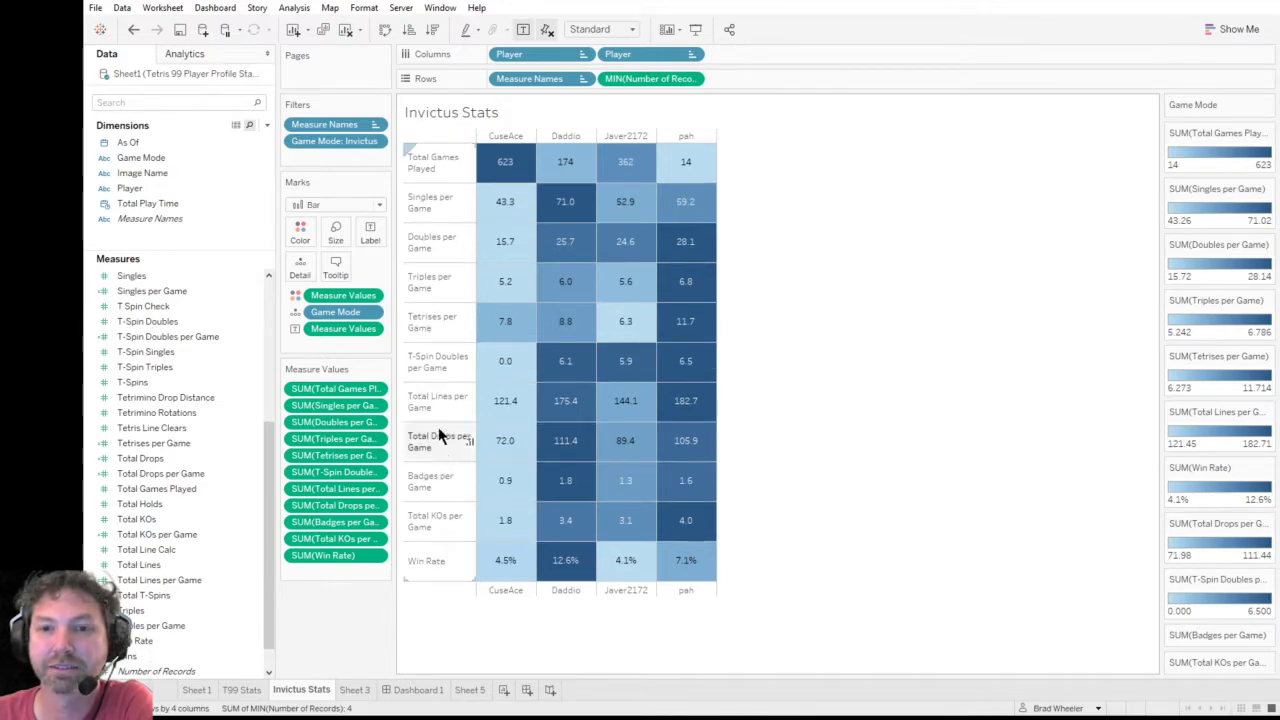
left_click_drag(438, 421, 439, 417)
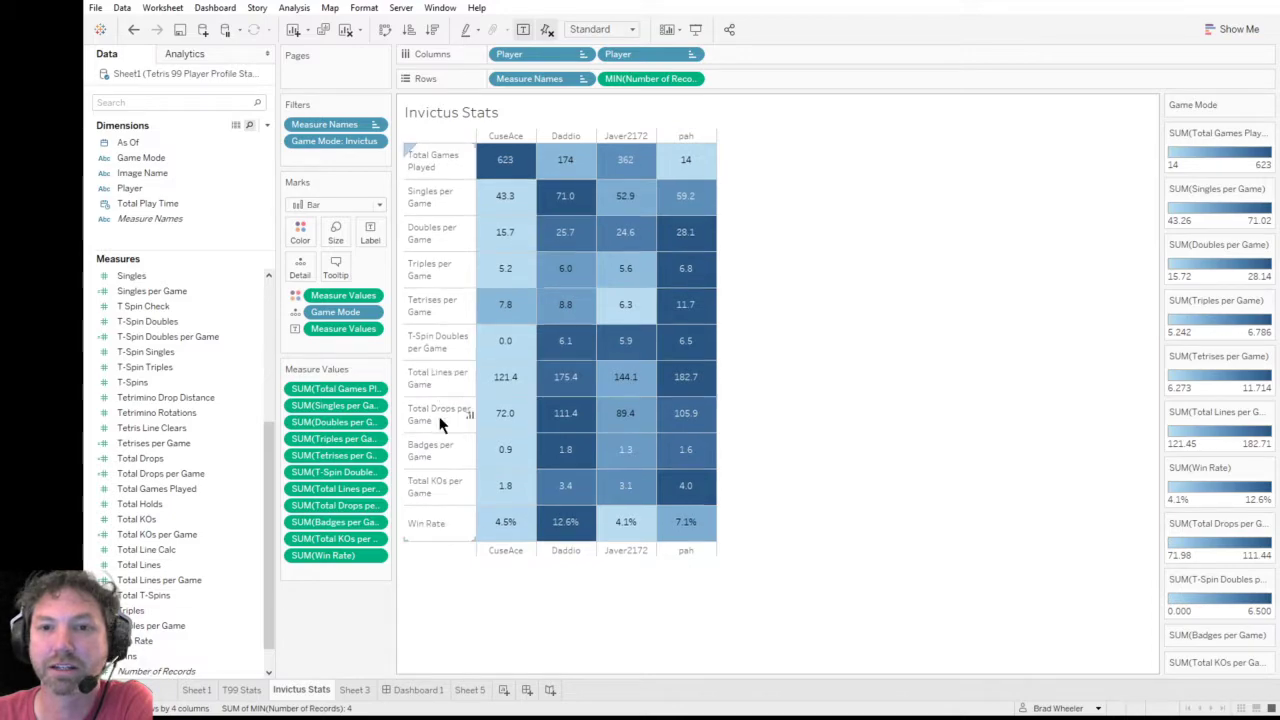
left_click_drag(436, 364, 436, 358)
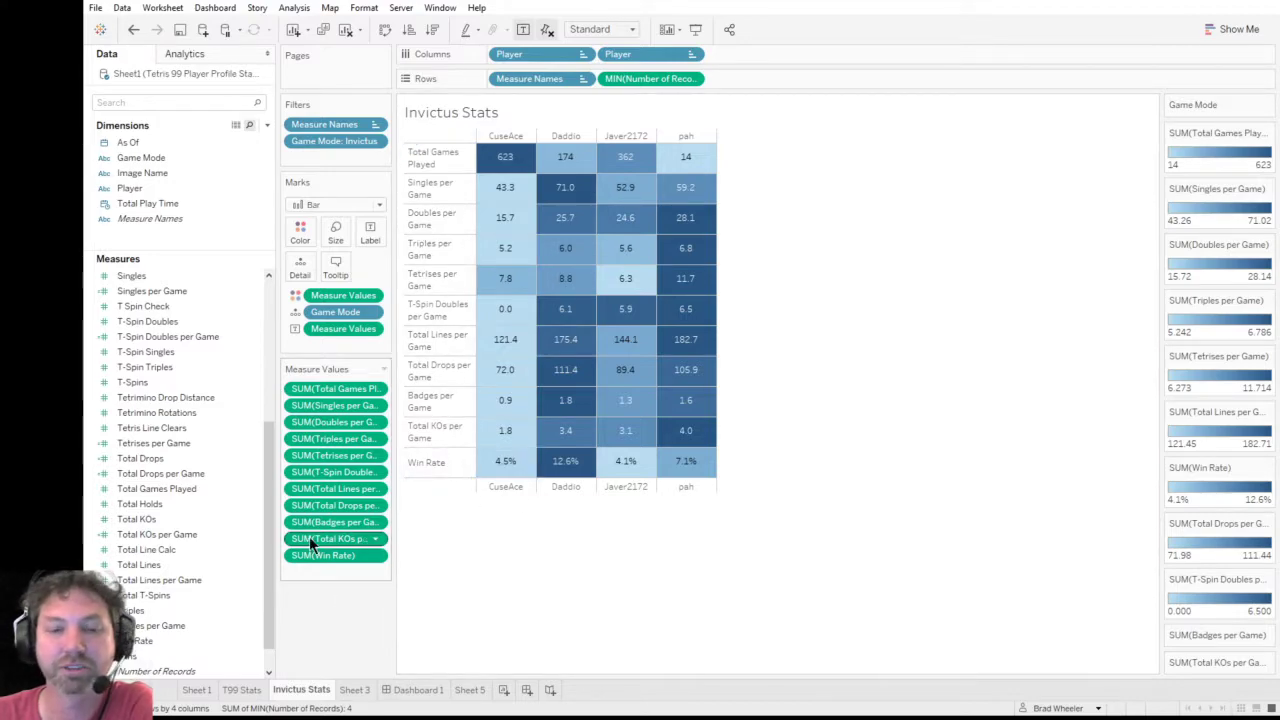
- Create a Back to Backs per Game calculated measure from Back-to-Backs and place it in Measure Values just above Win Rate
left_click_drag(265, 482, 272, 345)
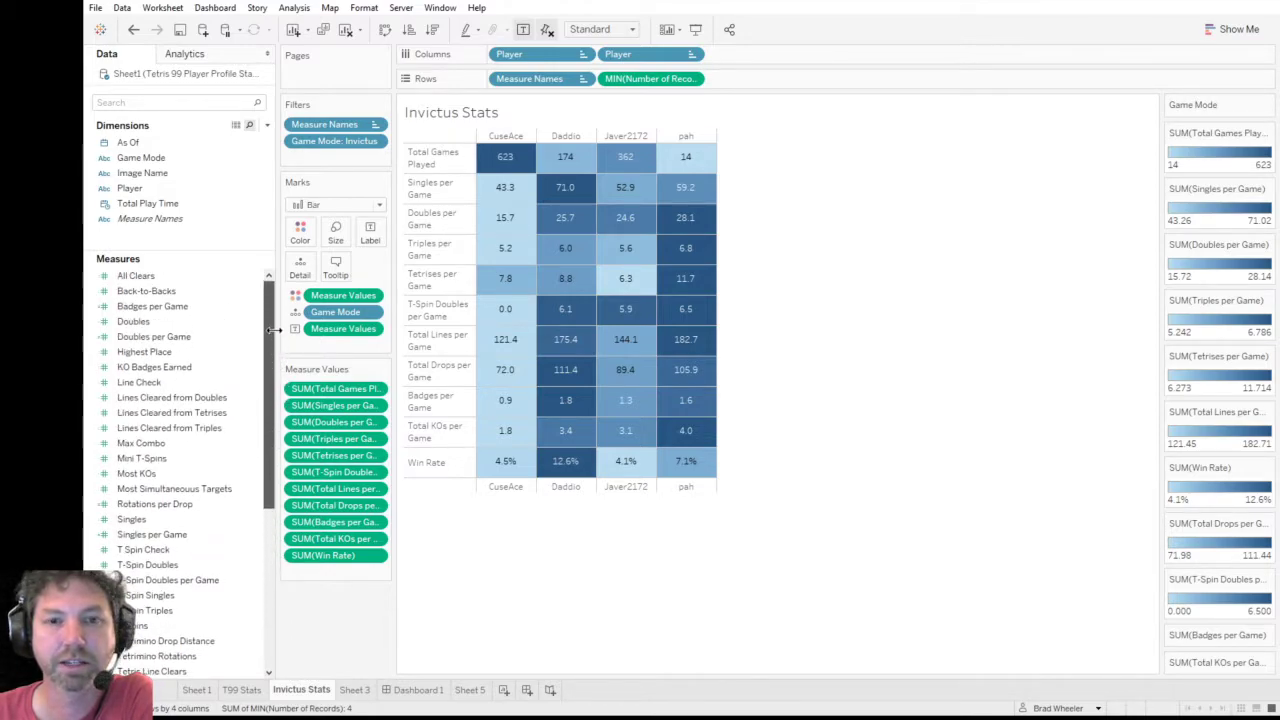
left_click(187, 289)
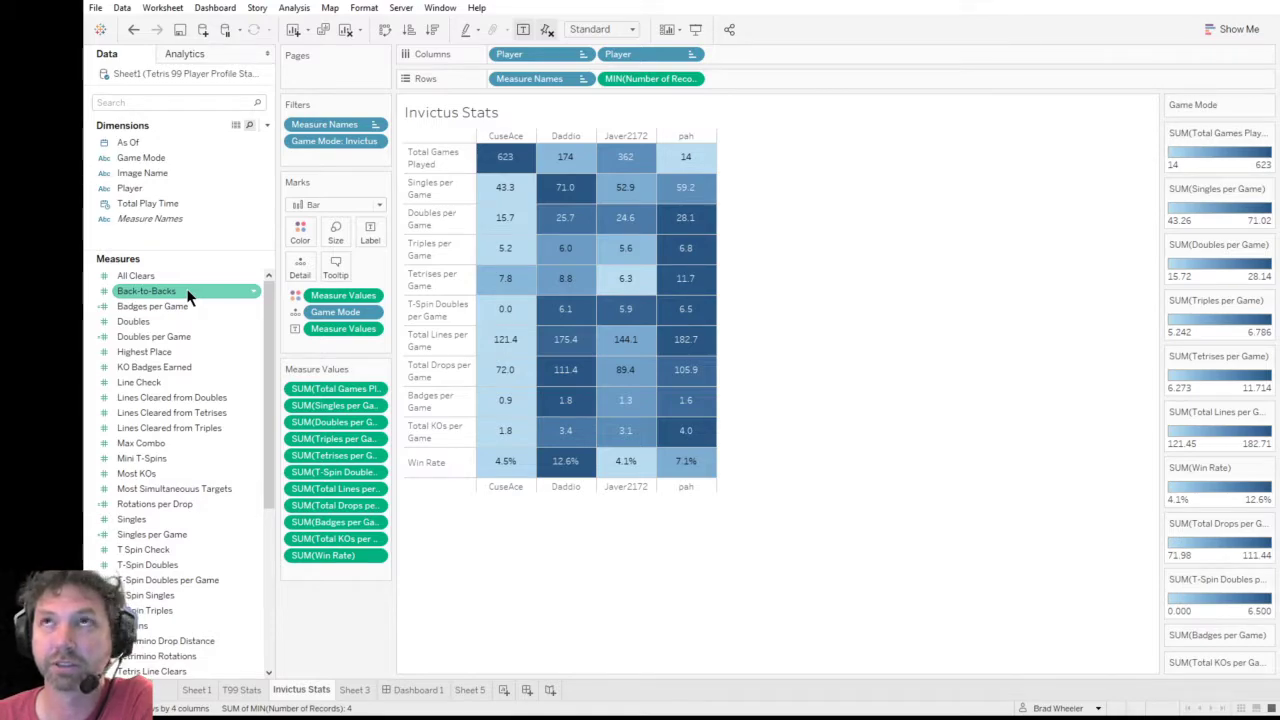
left_click(189, 293)
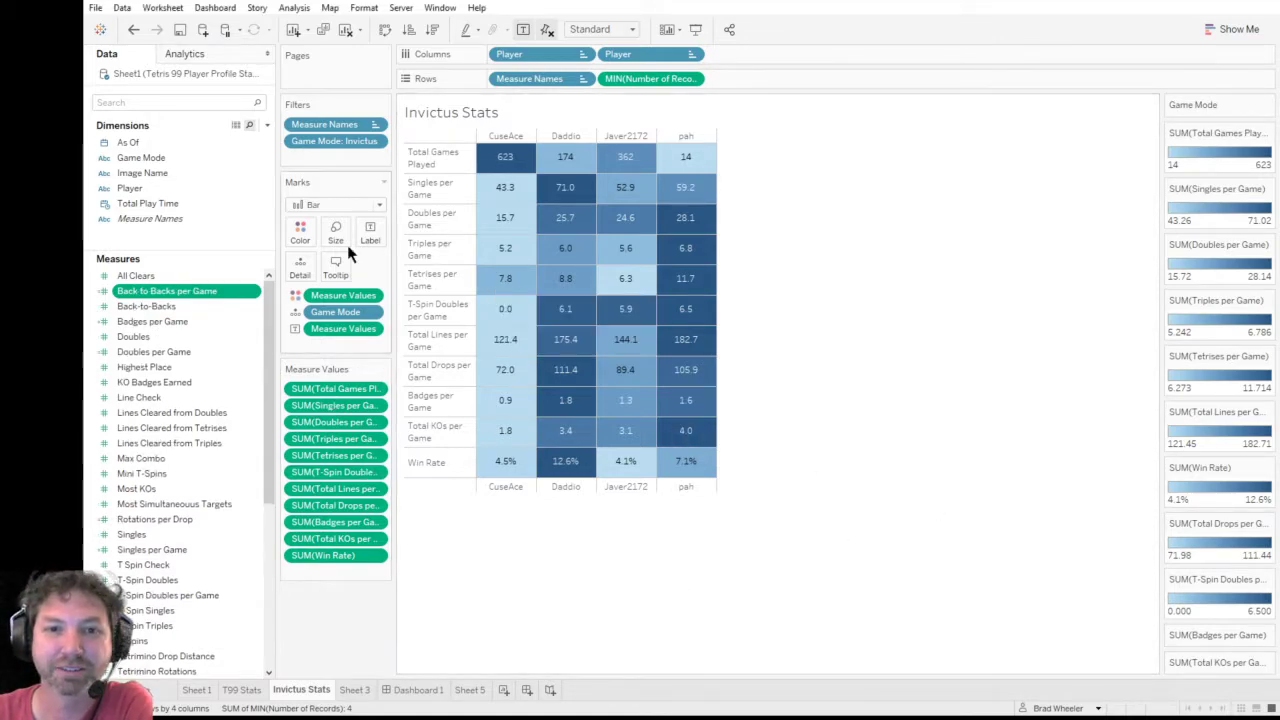
left_click_drag(198, 291, 340, 556)
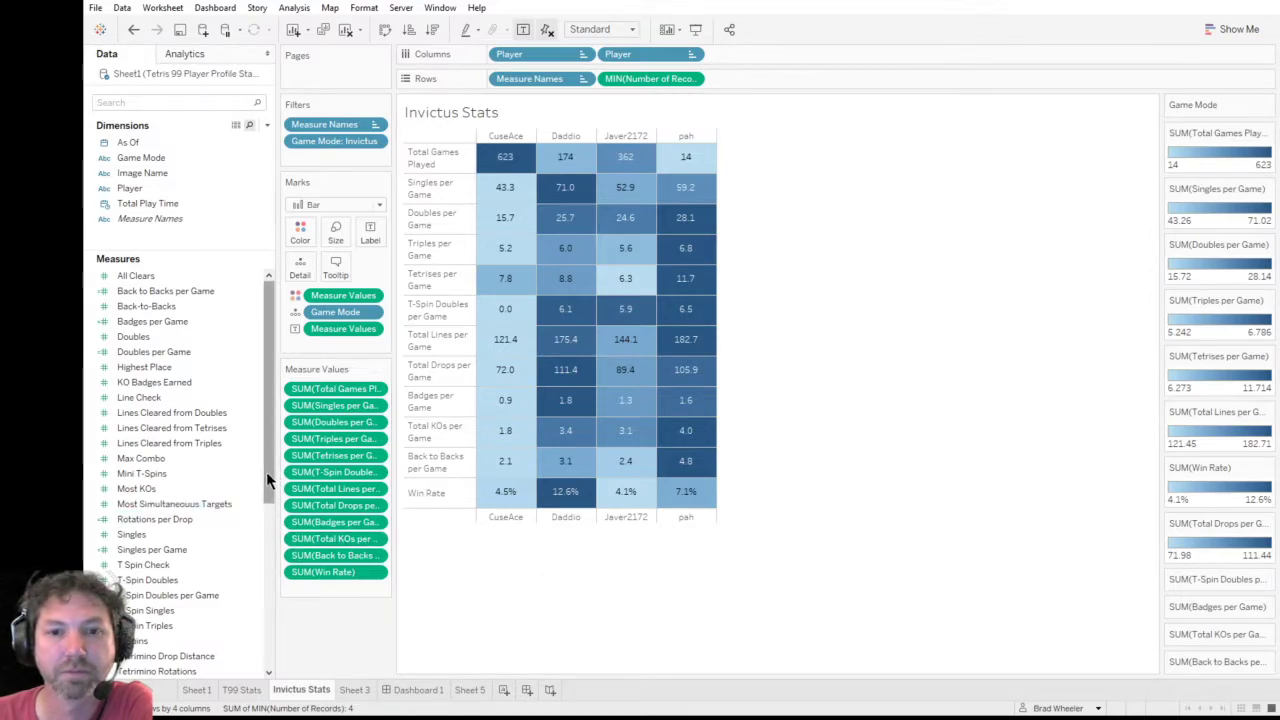
- Open Sheet 5 and rename the worksheet to All stats
scroll(268, 490, "down", 2)
scroll(270, 495, "down", 5)
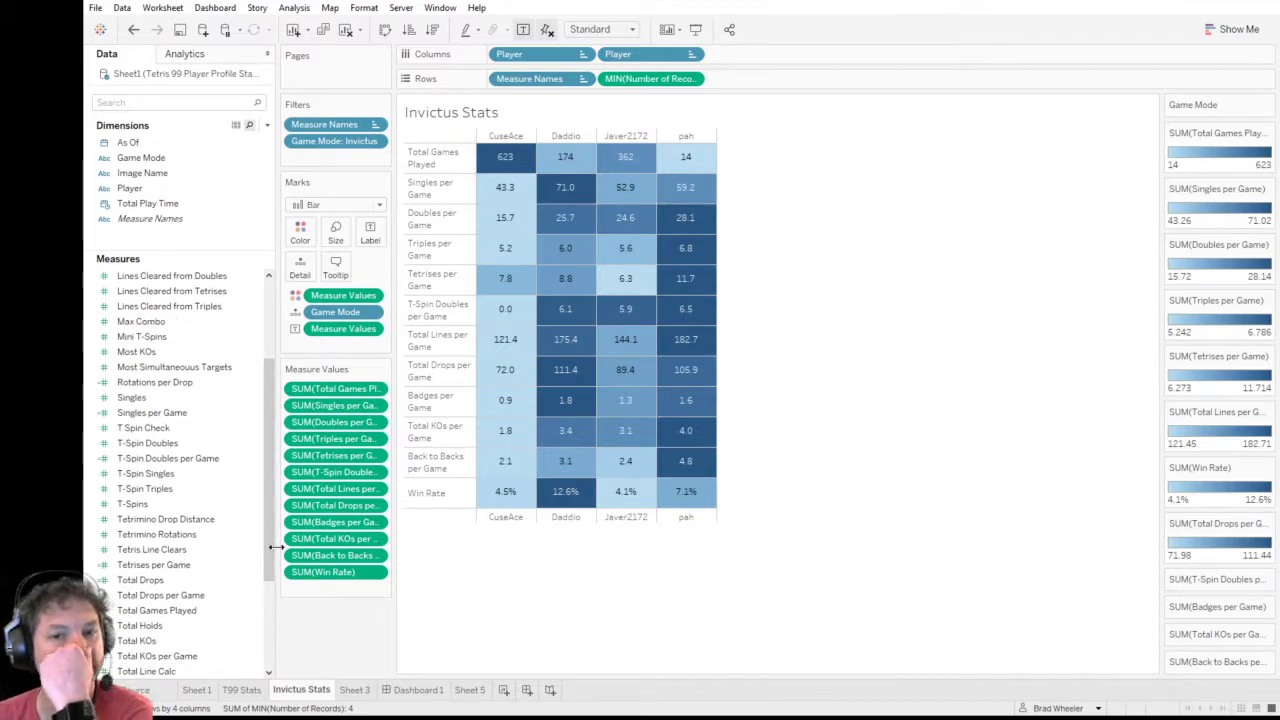
left_click(469, 690)
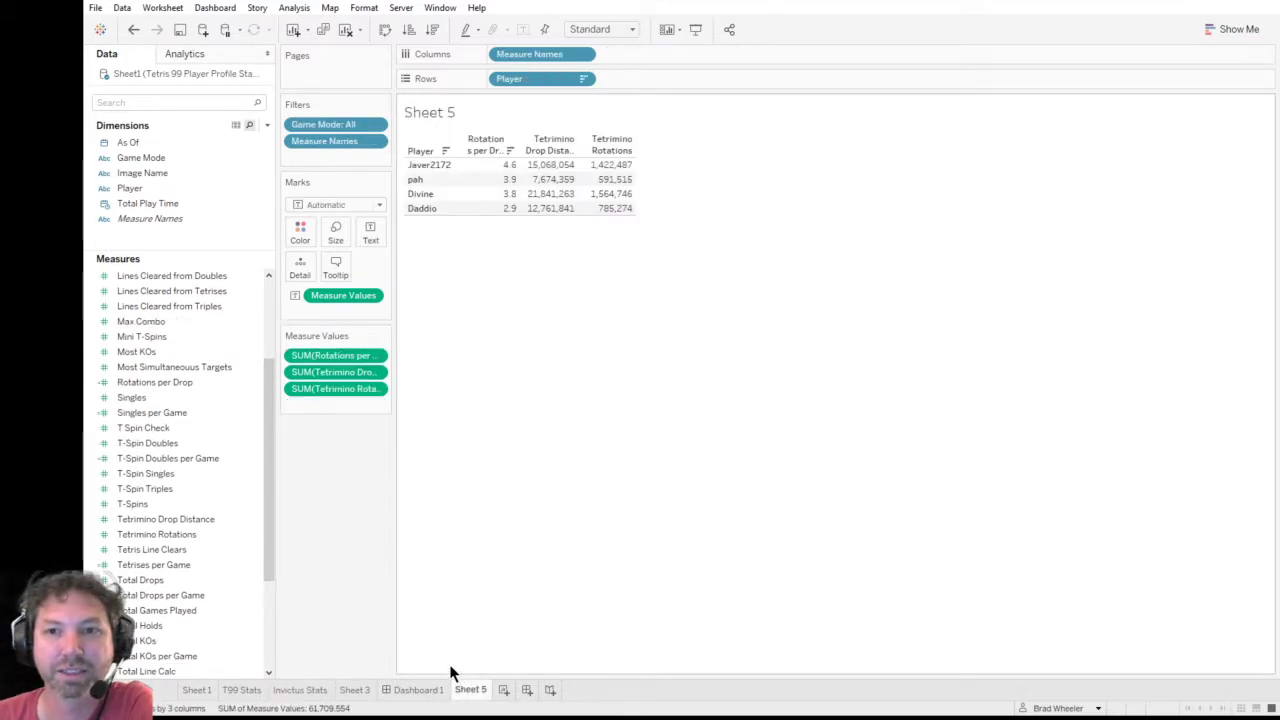
left_click_drag(190, 520, 549, 253)
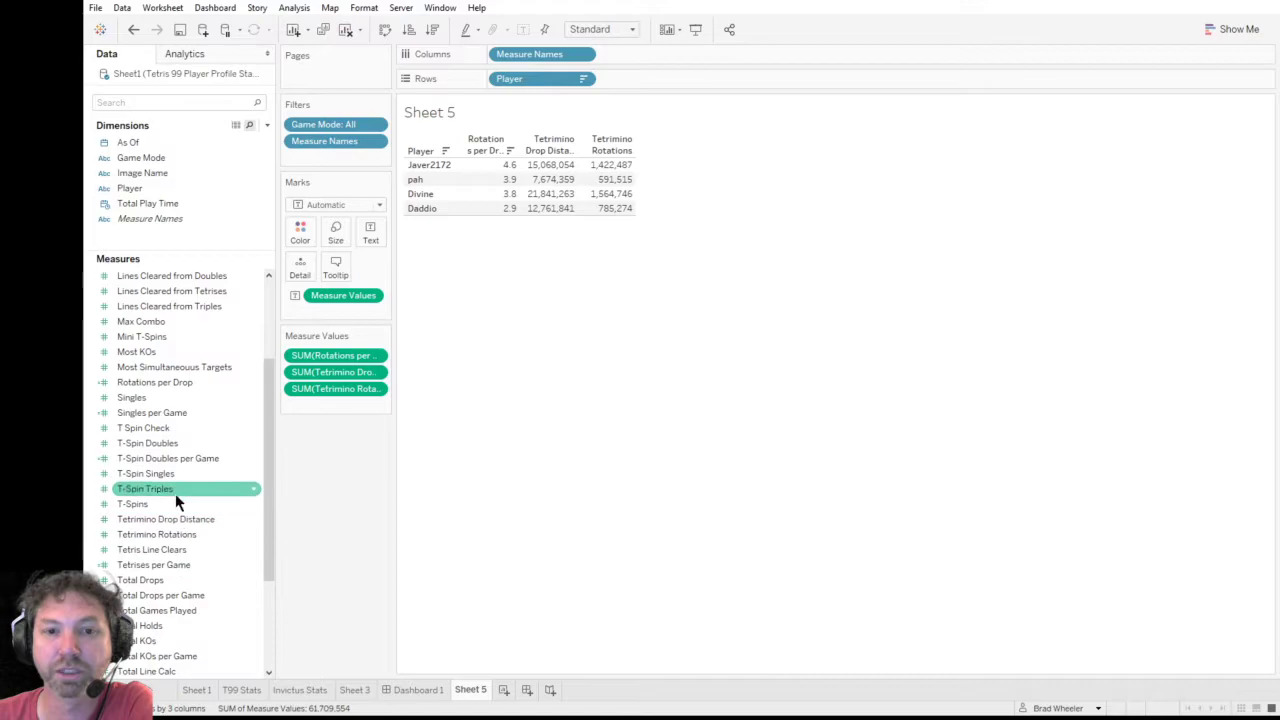
double_click(470, 690)
type("All")
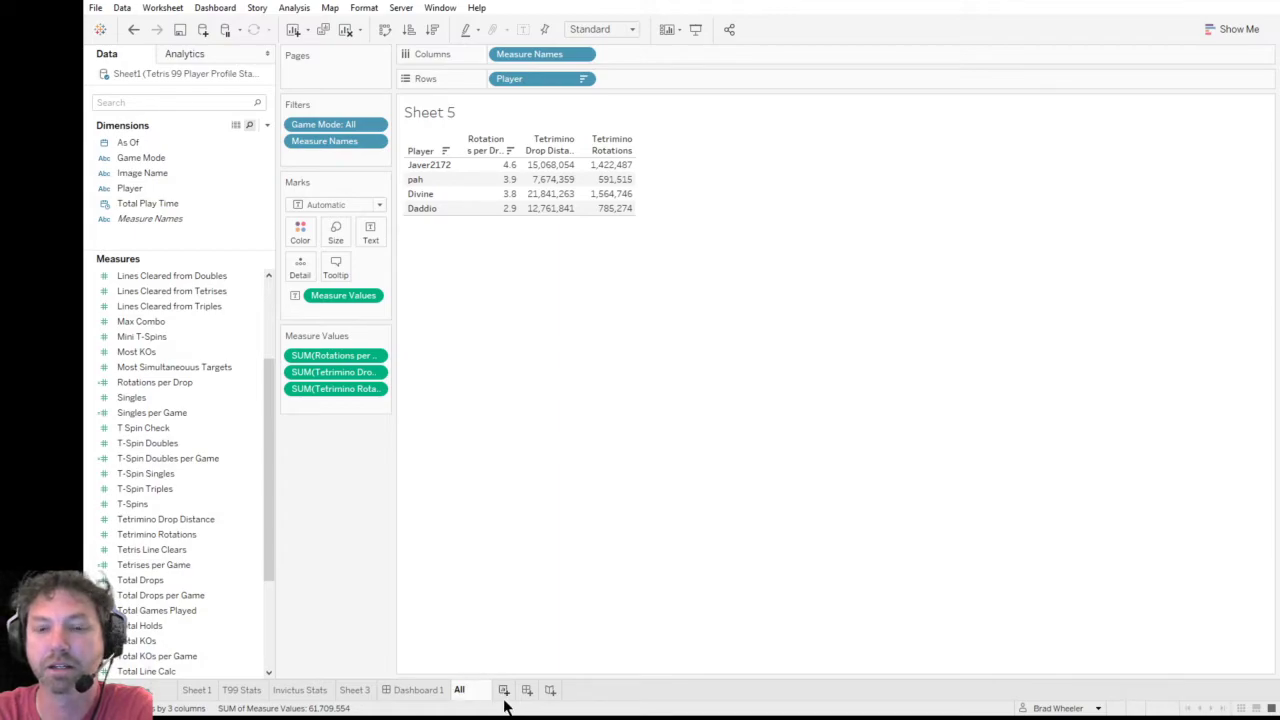
type("s")
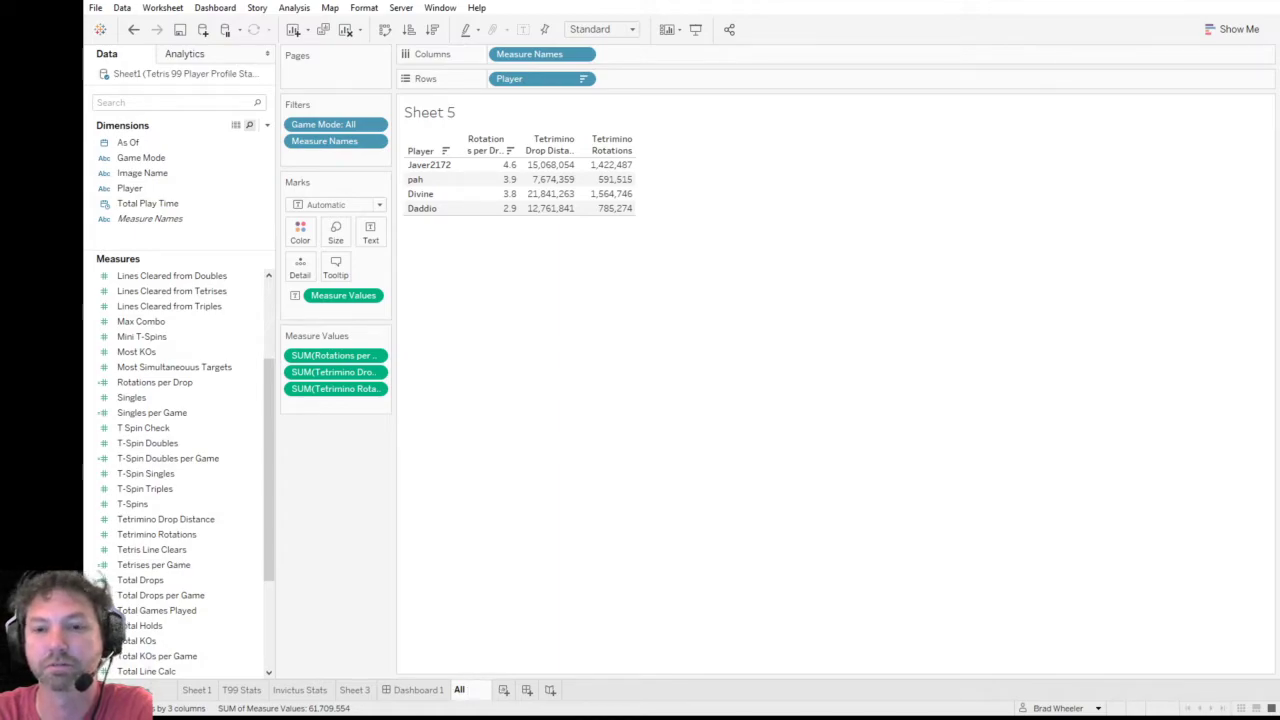
type("tats")
key("Return")
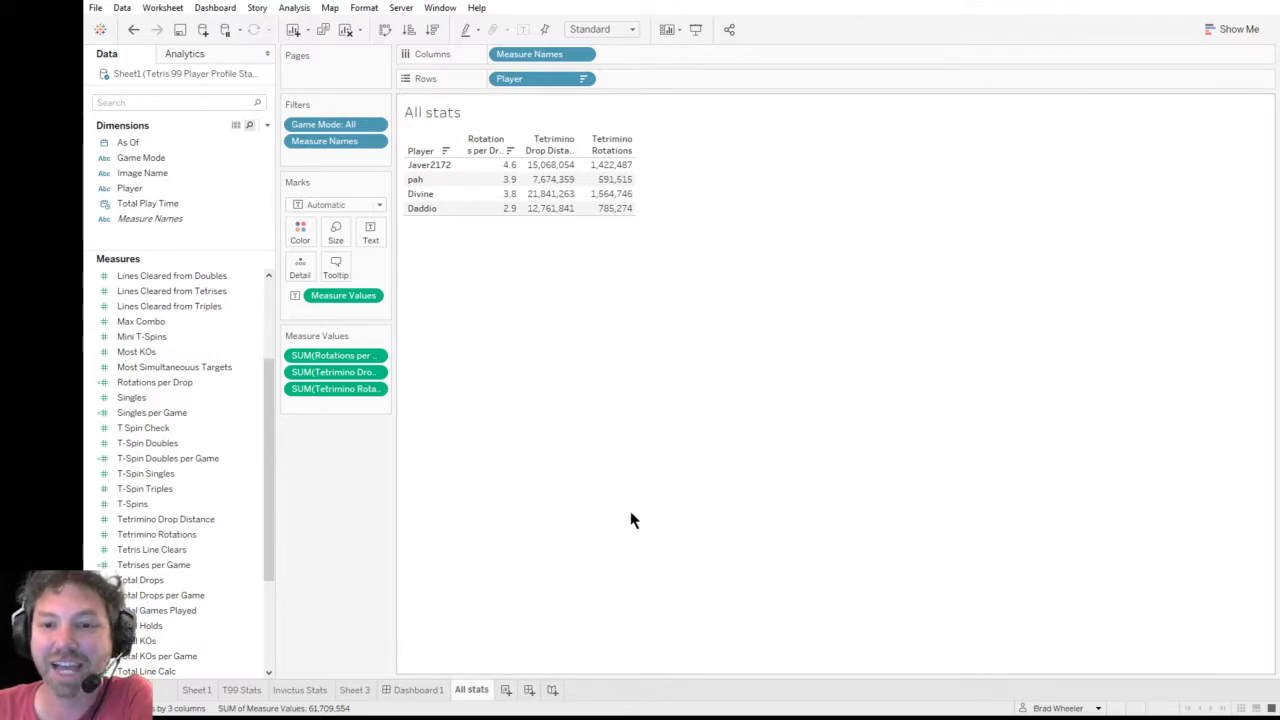
- Look over the T99 Stats table and the Invictus Stats table
left_click(250, 690)
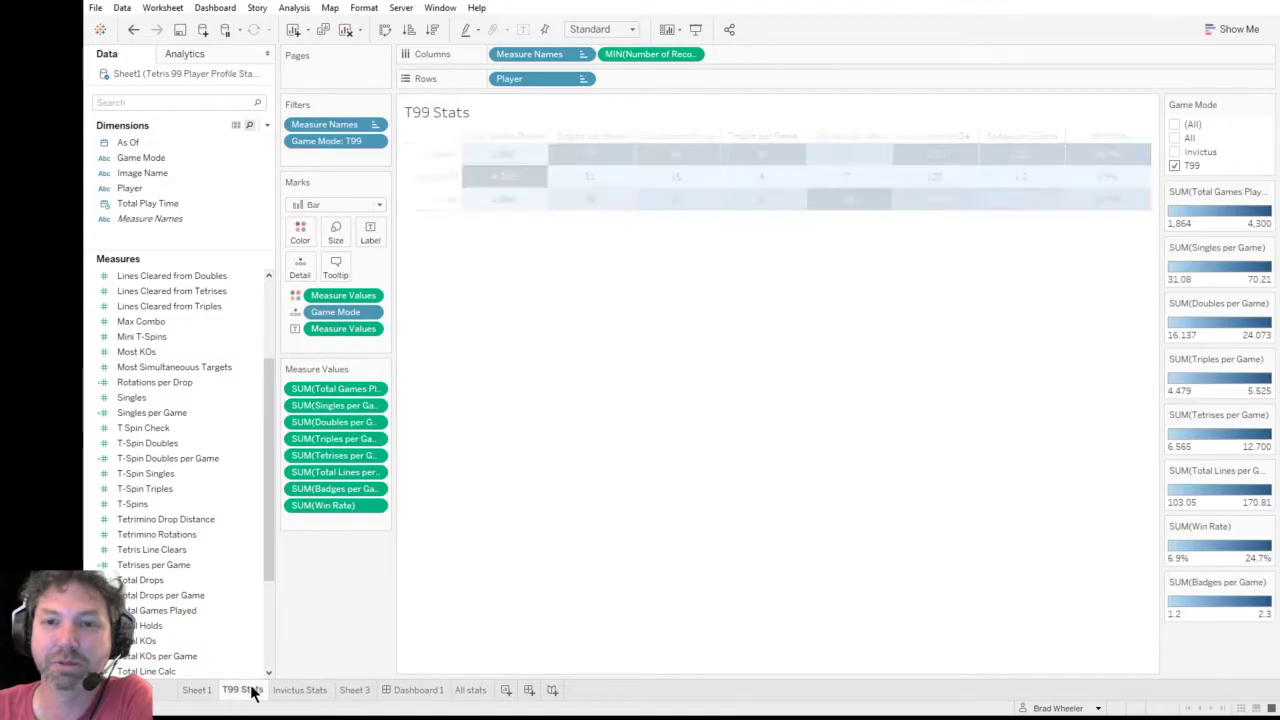
left_click(300, 690)
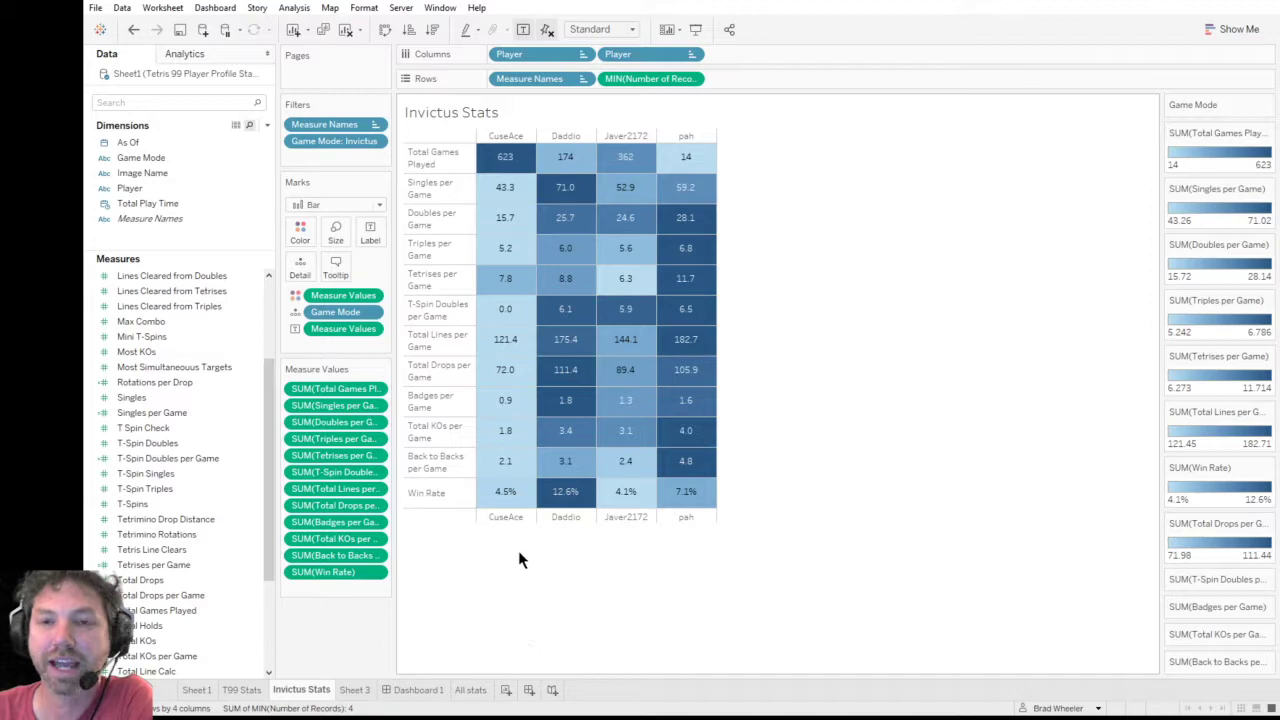
mouse_move(675, 190)
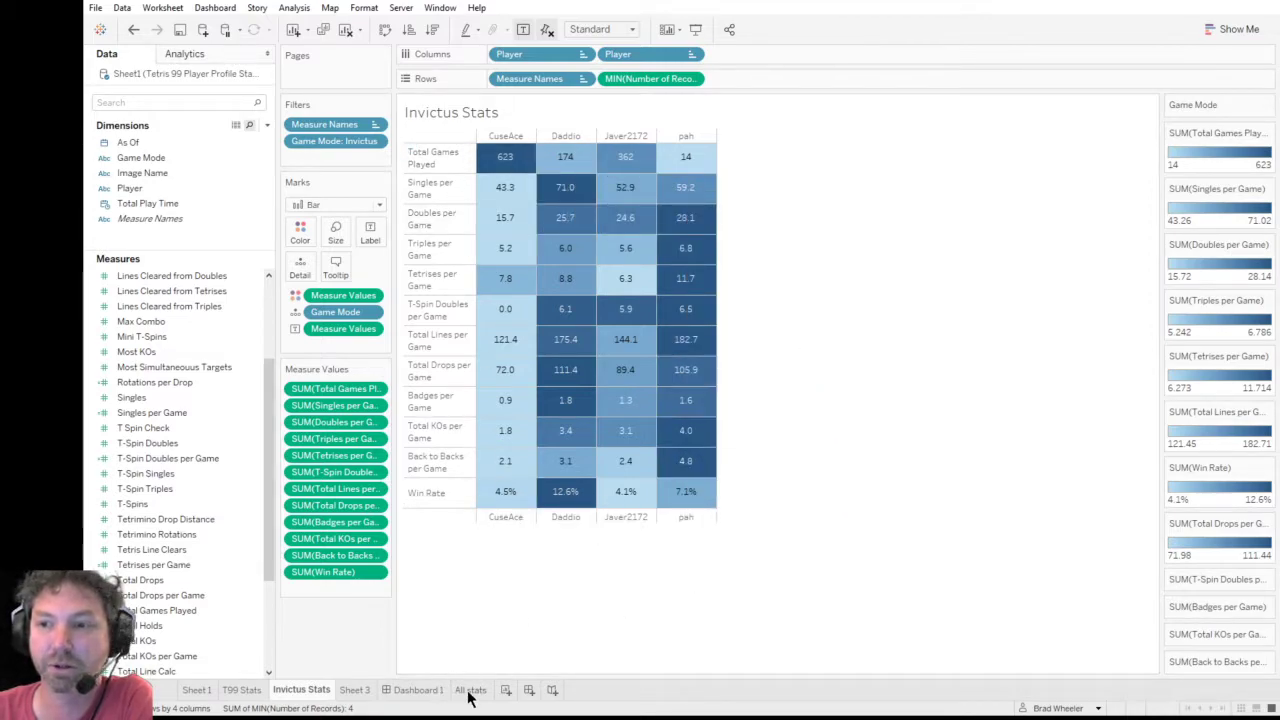
left_click(366, 692)
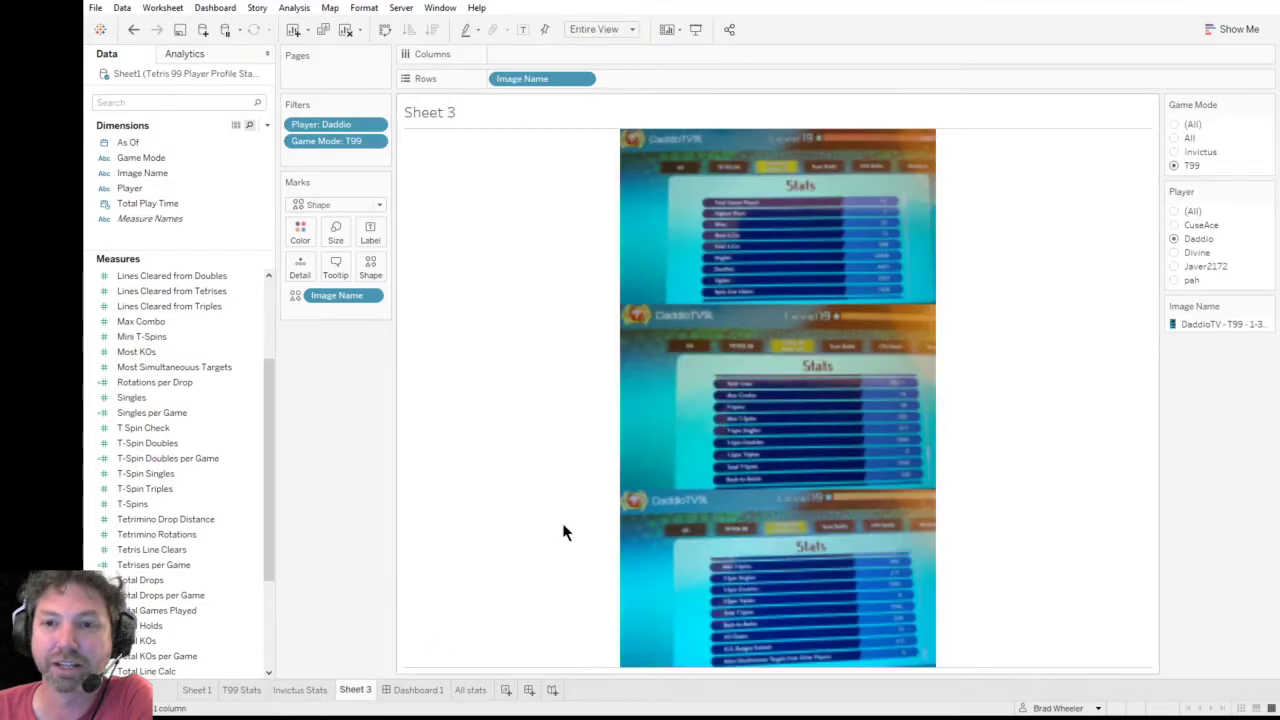
mouse_move(717, 467)
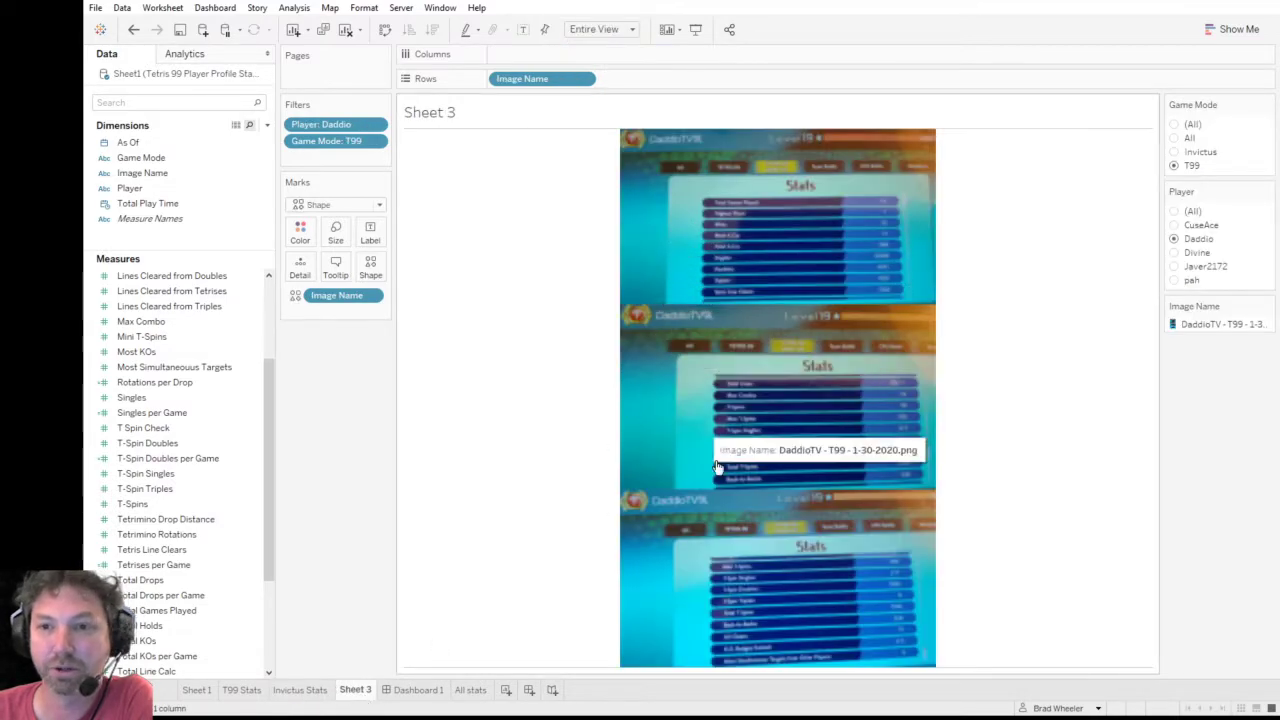
left_click(1176, 253)
left_click(1176, 211)
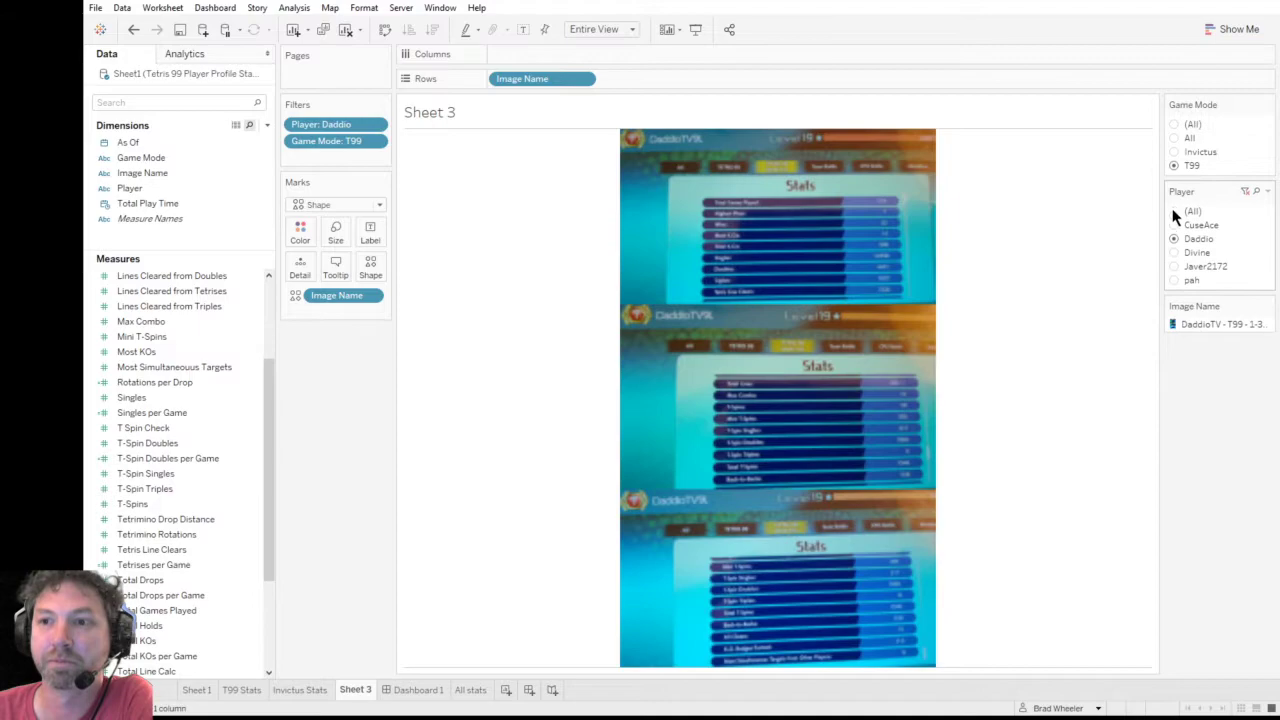
left_click(1176, 225)
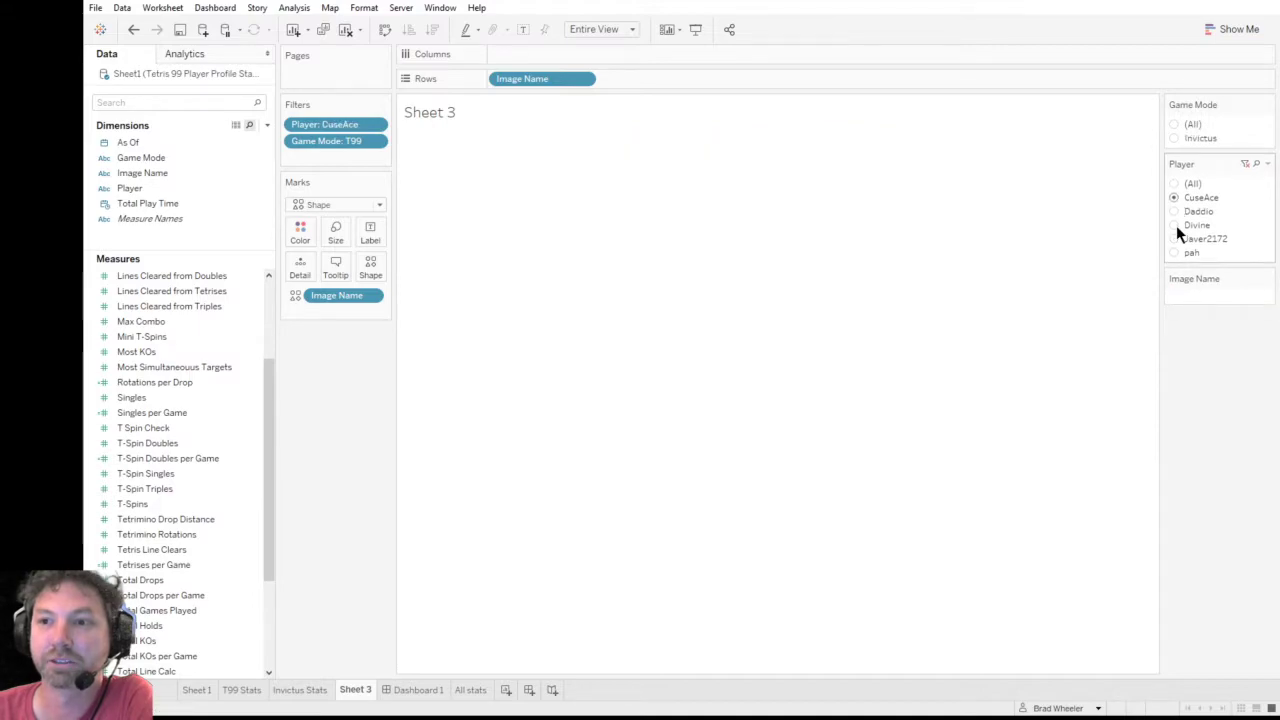
left_click(1173, 138)
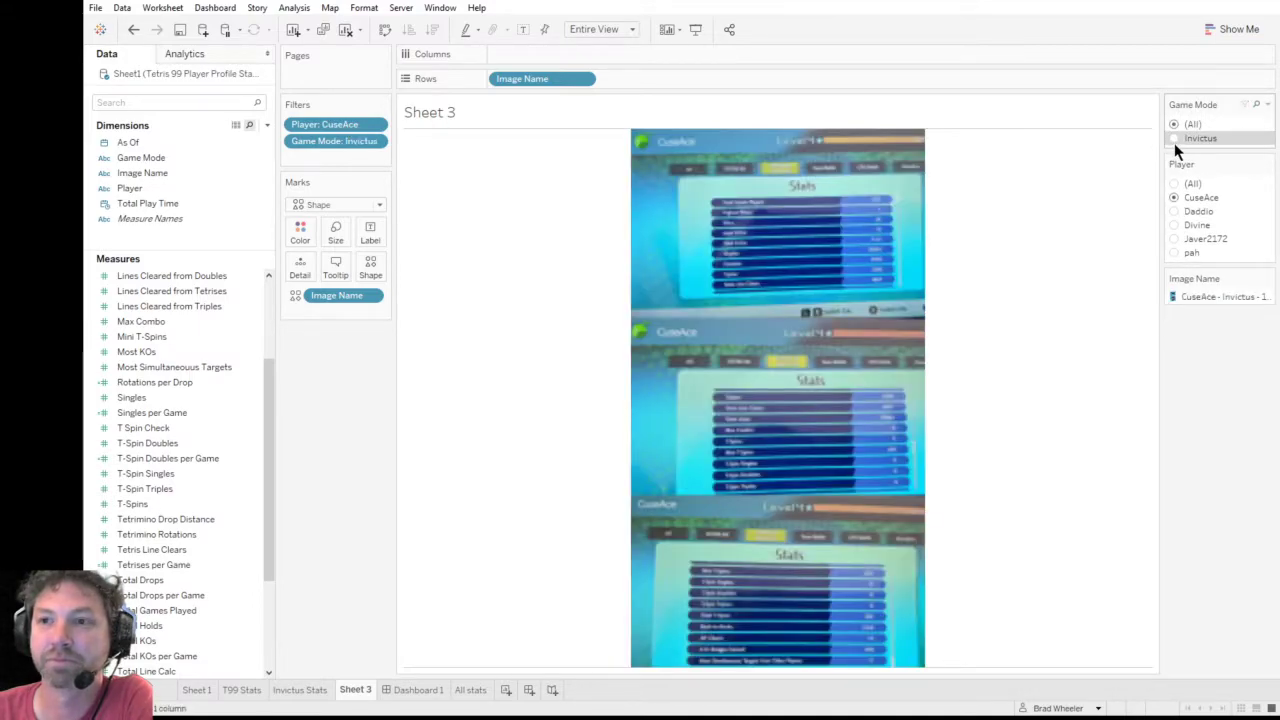
- Compare the layout and measures of the Invictus Stats worksheet with those of T99 Stats
left_click(300, 690)
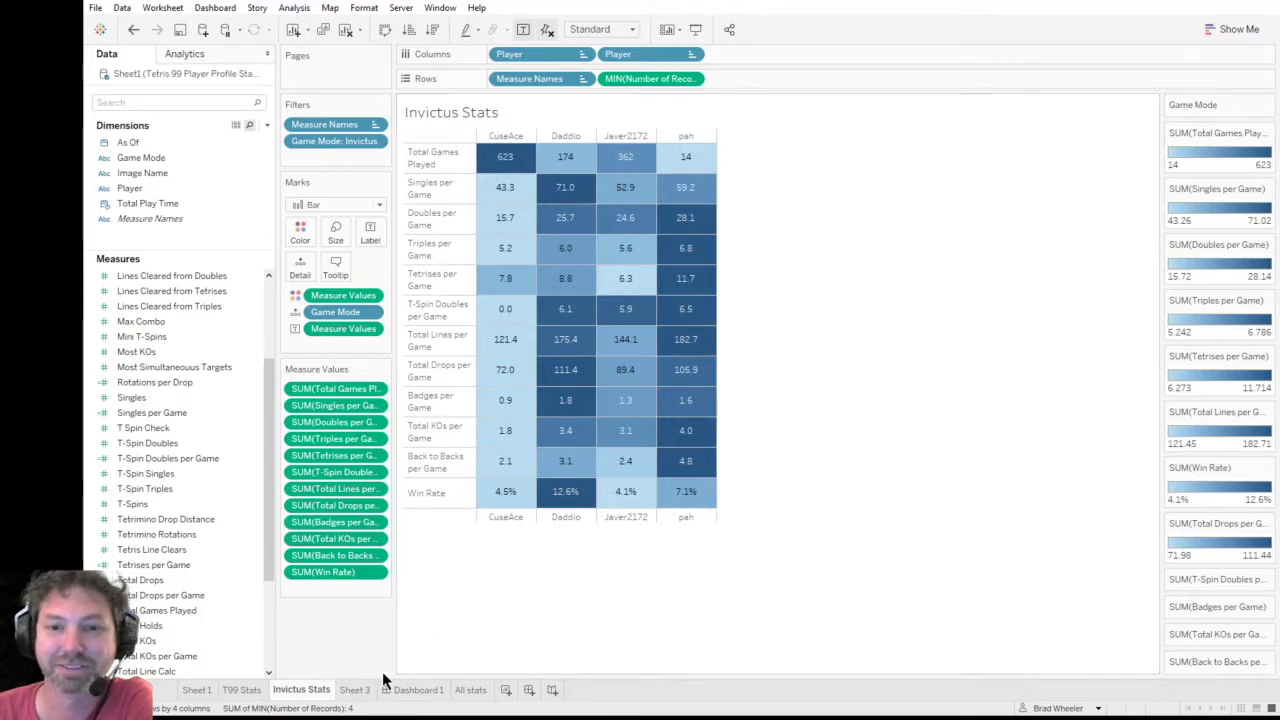
left_click(248, 692)
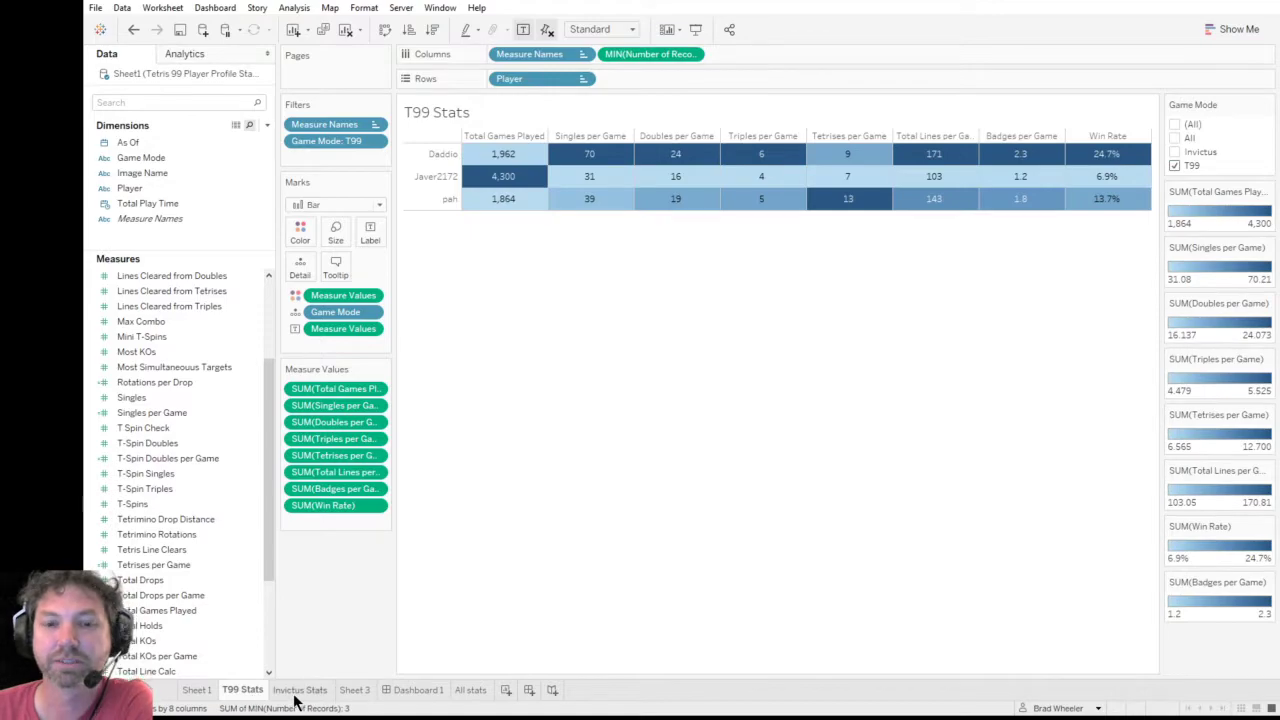
- Widen the measure columns of the table on the All stats worksheet so their headers fit on one line
left_click(295, 697)
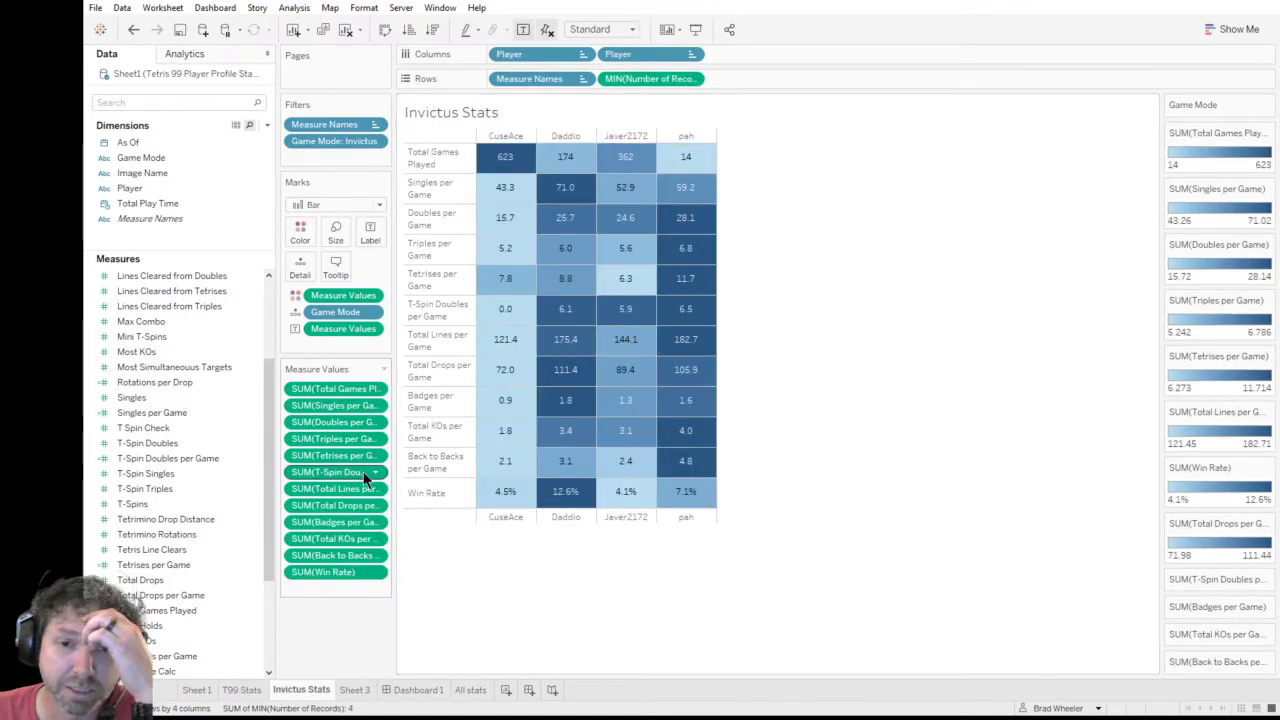
left_click(468, 694)
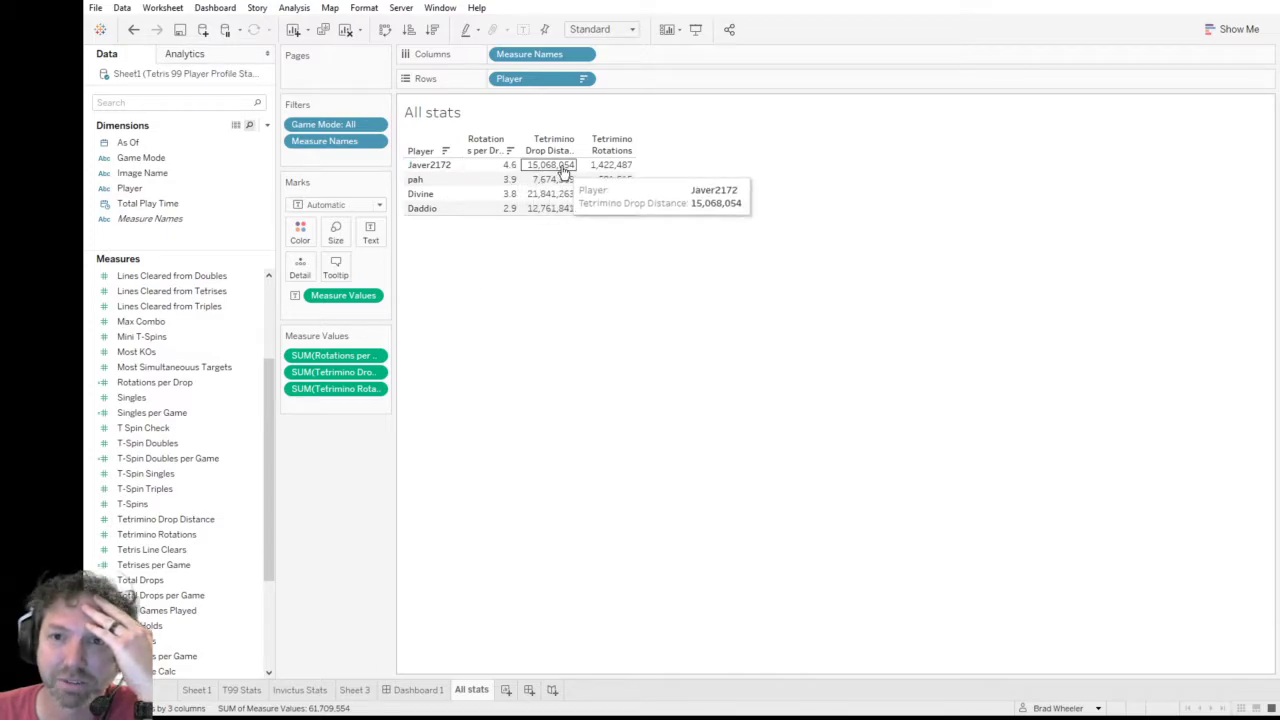
mouse_move(563, 172)
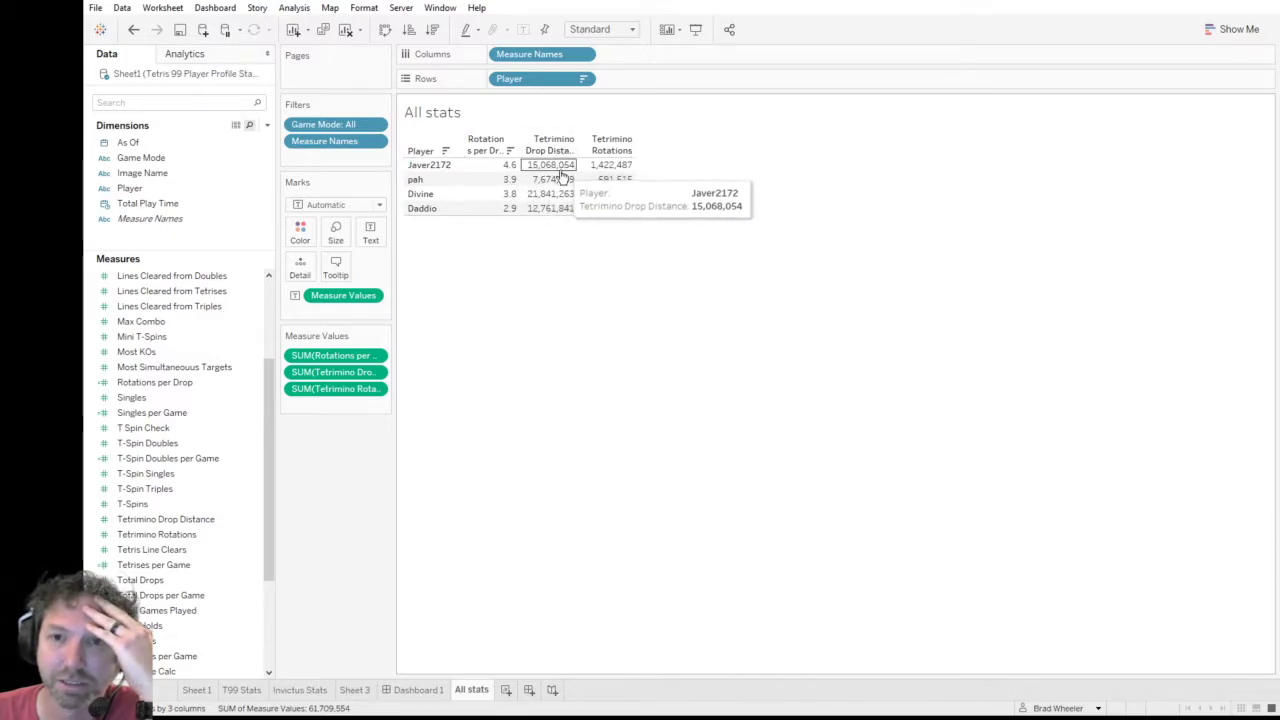
mouse_move(522, 180)
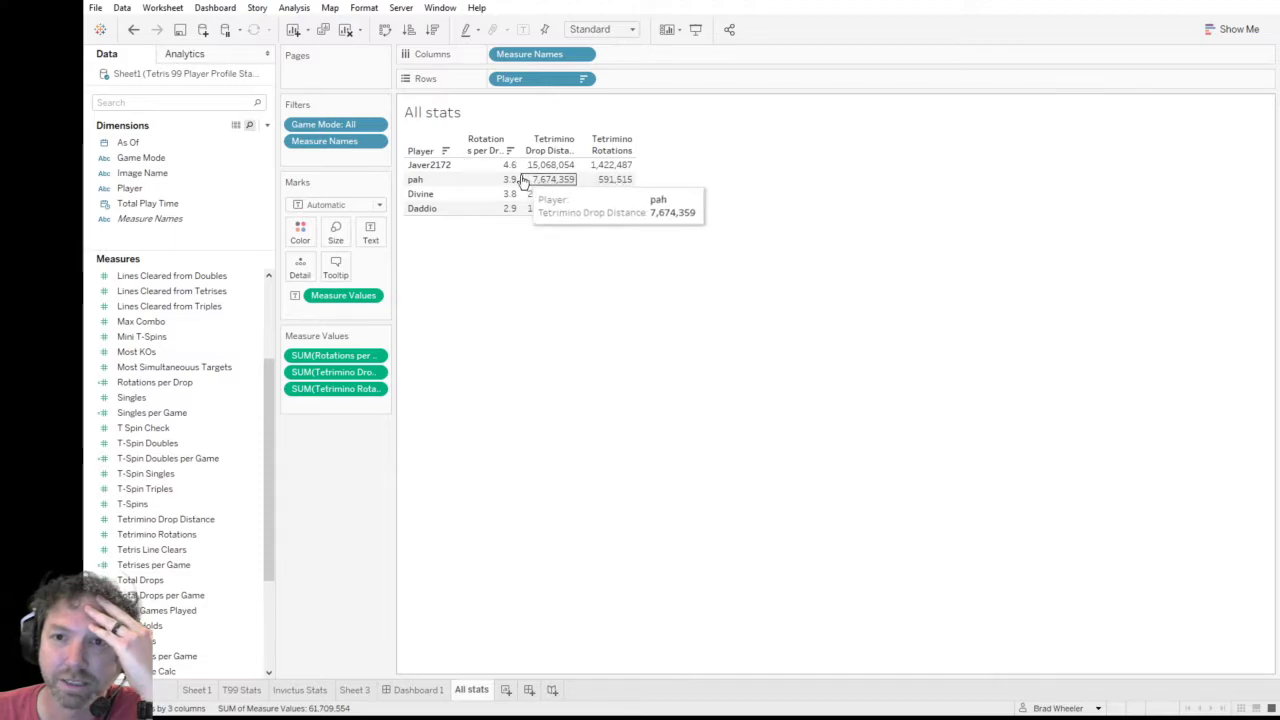
left_click_drag(527, 151, 760, 149)
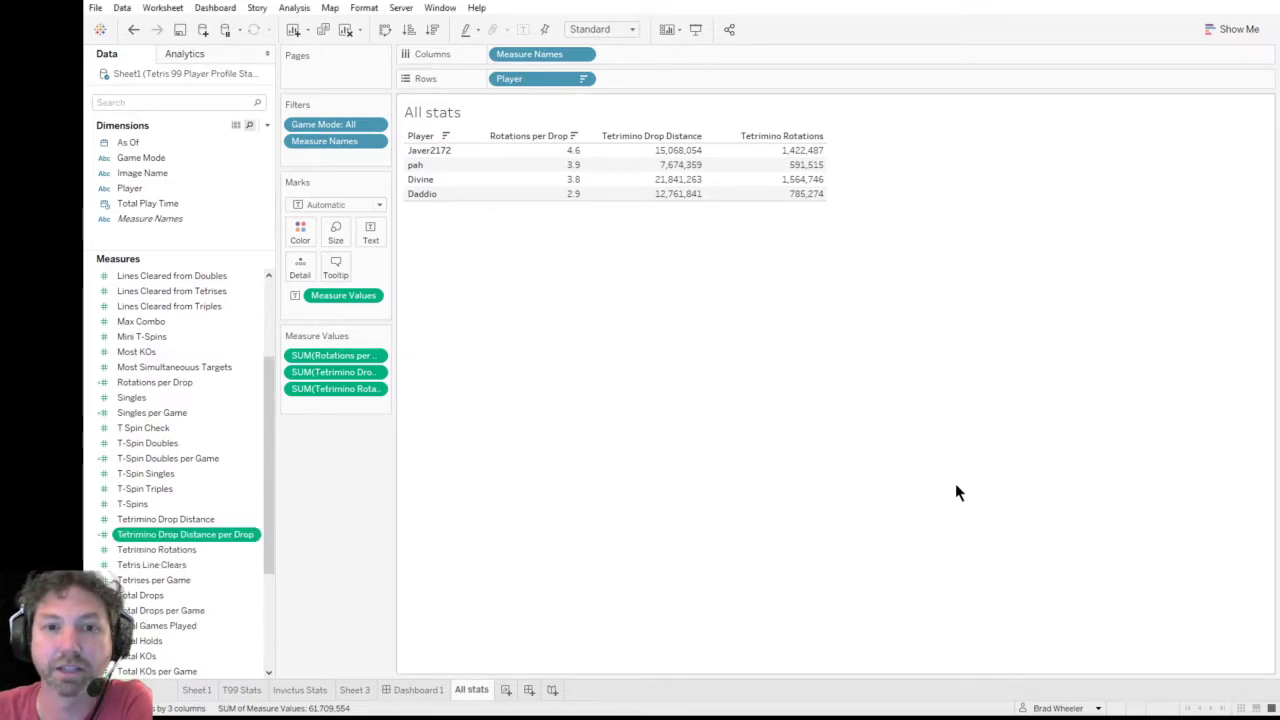
- Add the Tetrimino Drop Distance per Drop and Total Drops measures to the All stats table
left_click_drag(200, 532, 740, 192)
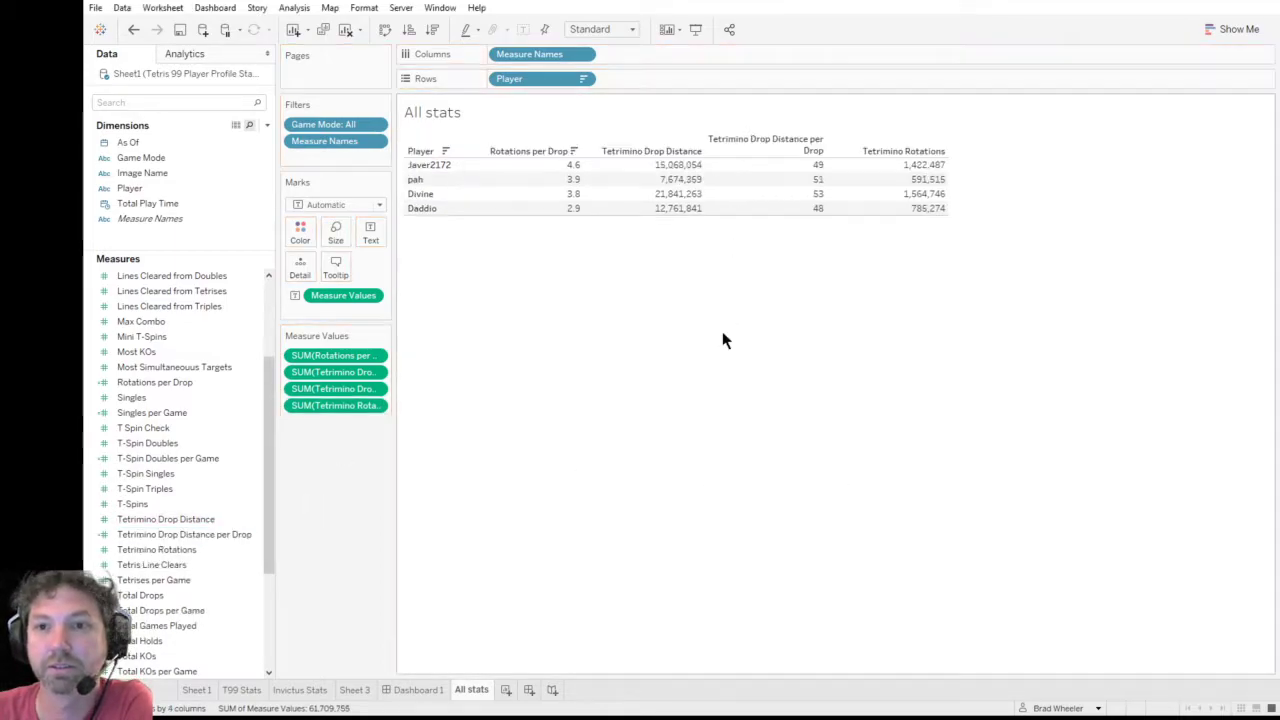
scroll(230, 430, "up", 3)
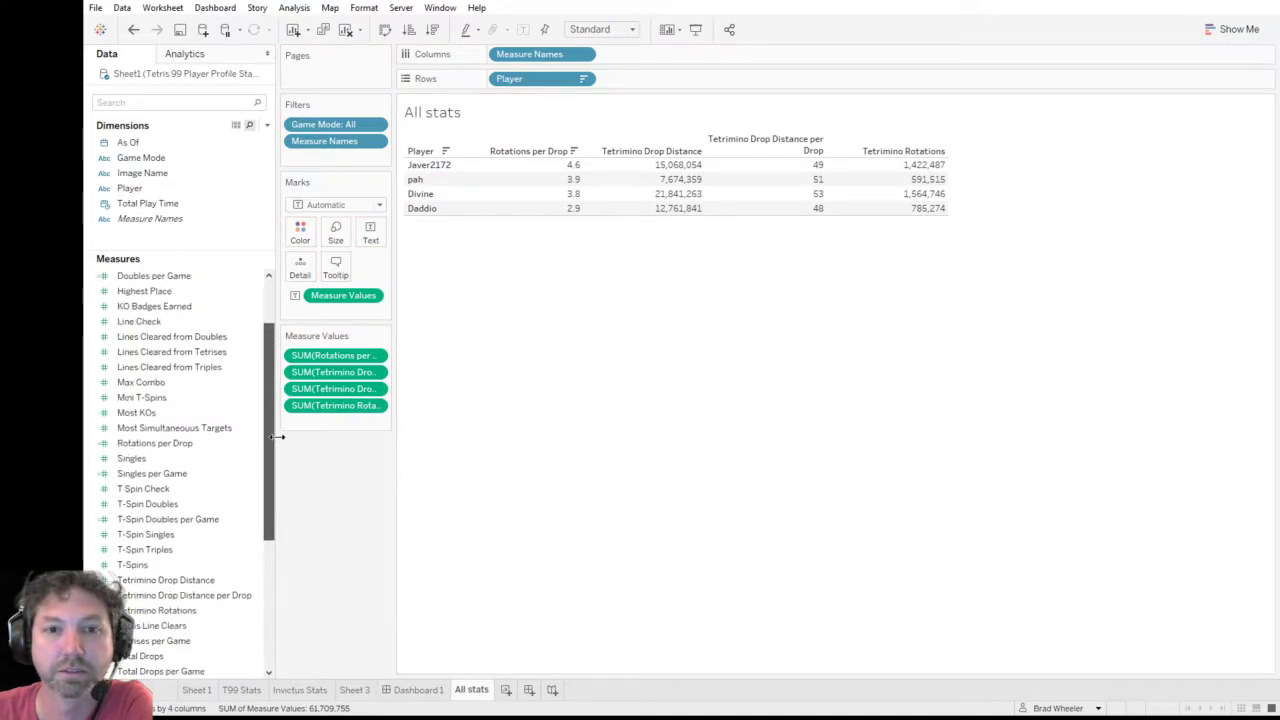
left_click_drag(268, 425, 281, 510)
left_click_drag(188, 586, 763, 175)
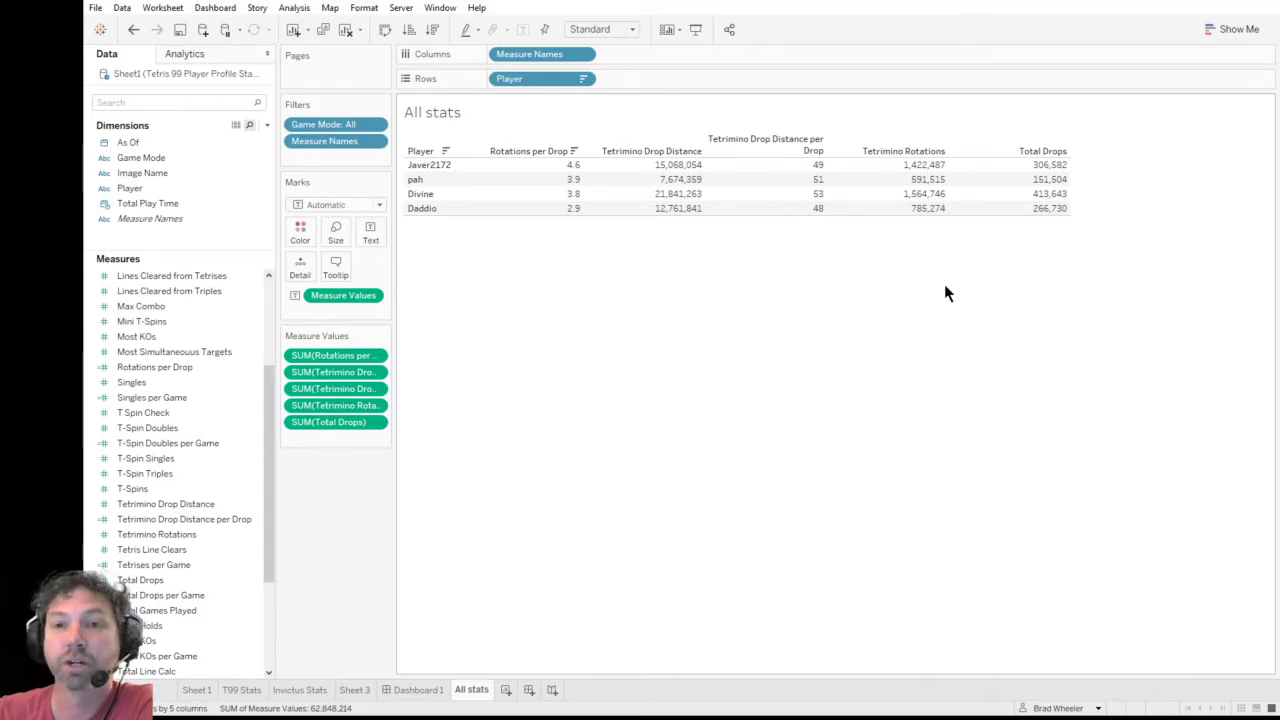
- Search the data fields for "time" and try Total Play Time as a row field in the All stats table
mouse_move(680, 175)
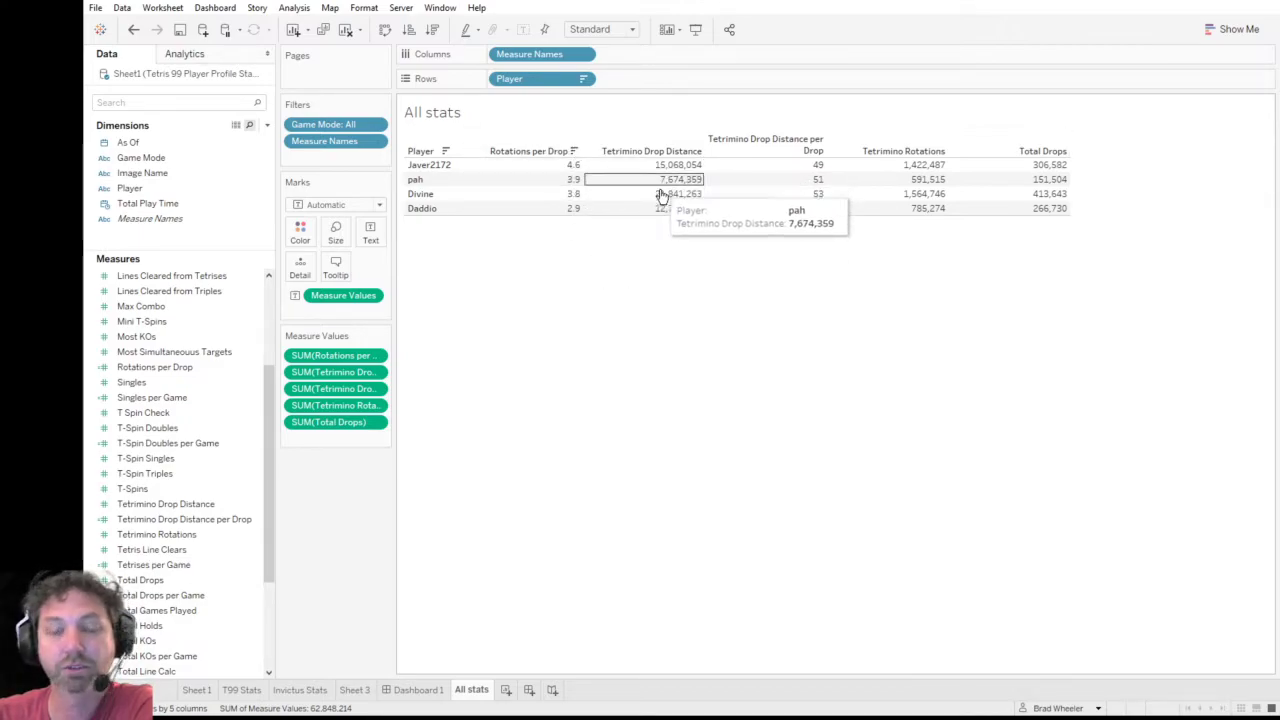
left_click_drag(273, 424, 274, 481)
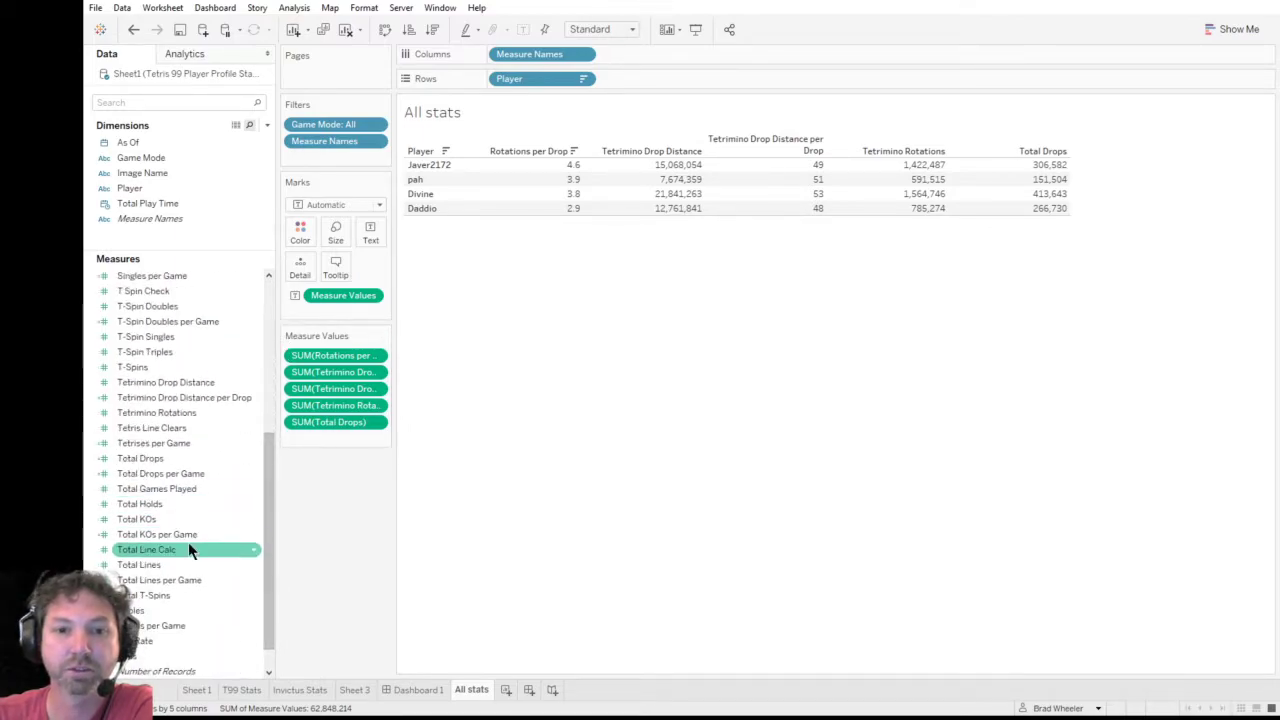
left_click(215, 104)
type("time")
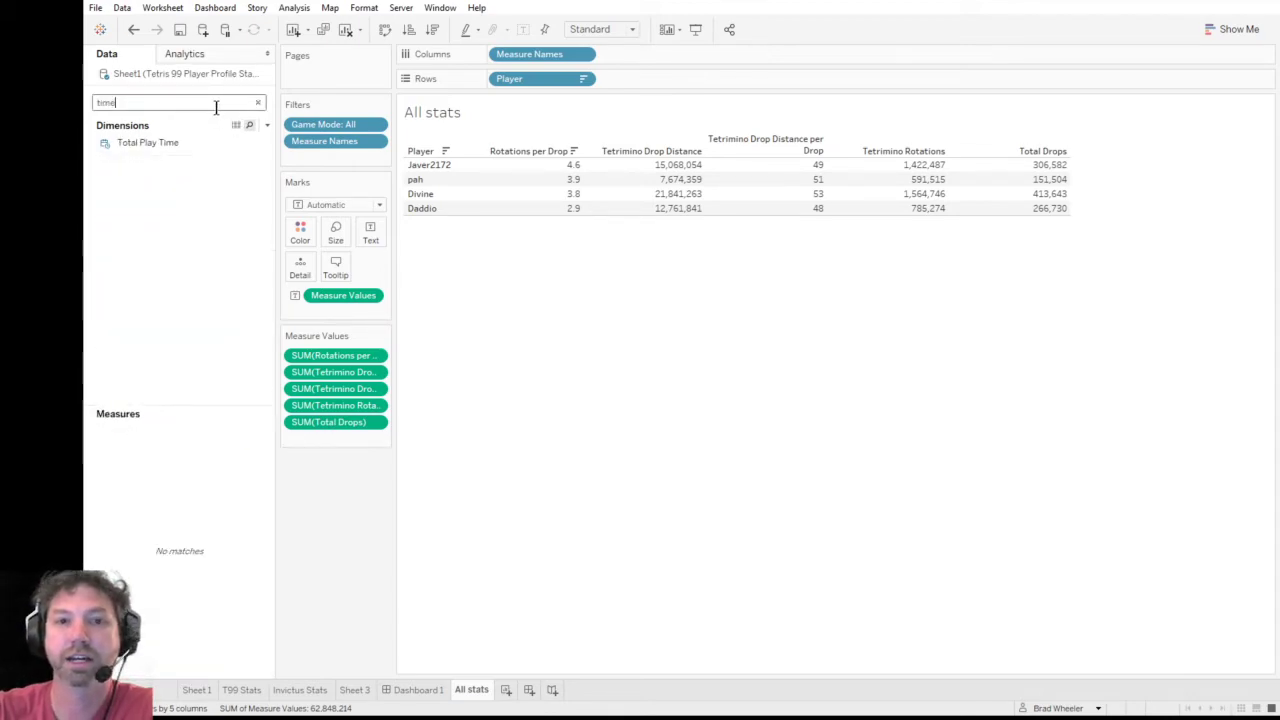
left_click_drag(191, 146, 573, 268)
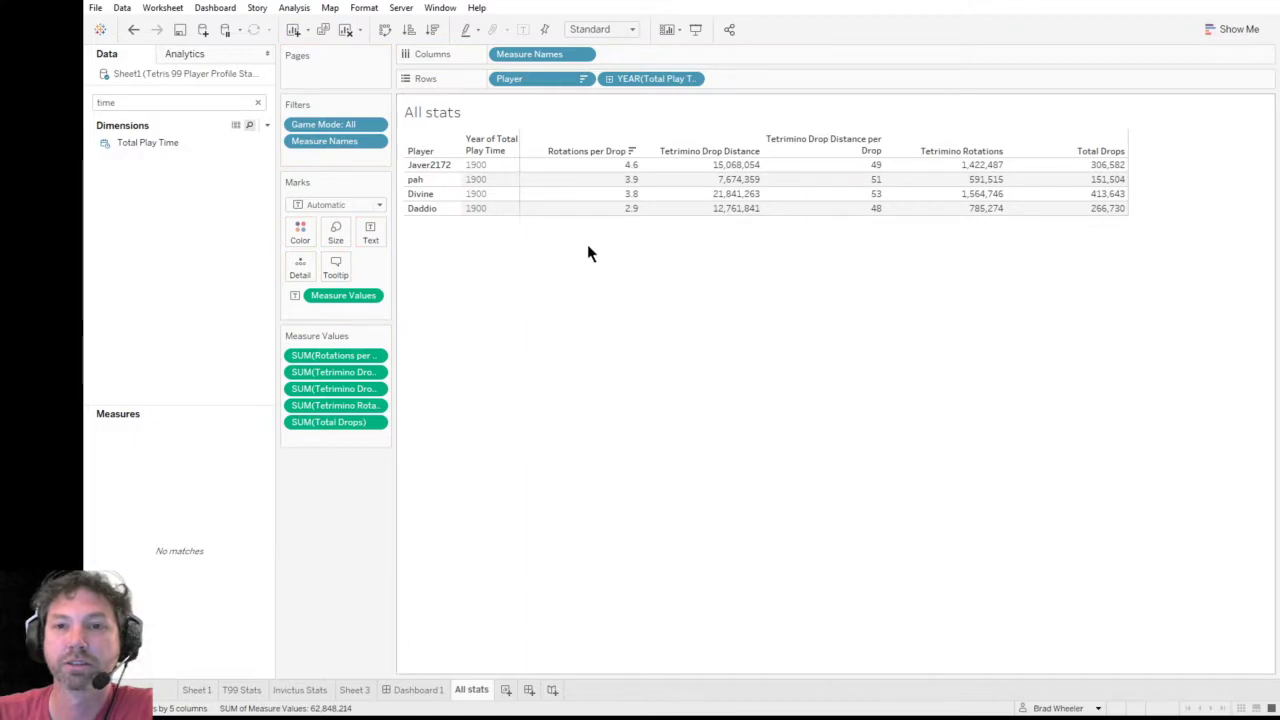
left_click_drag(645, 78, 651, 366)
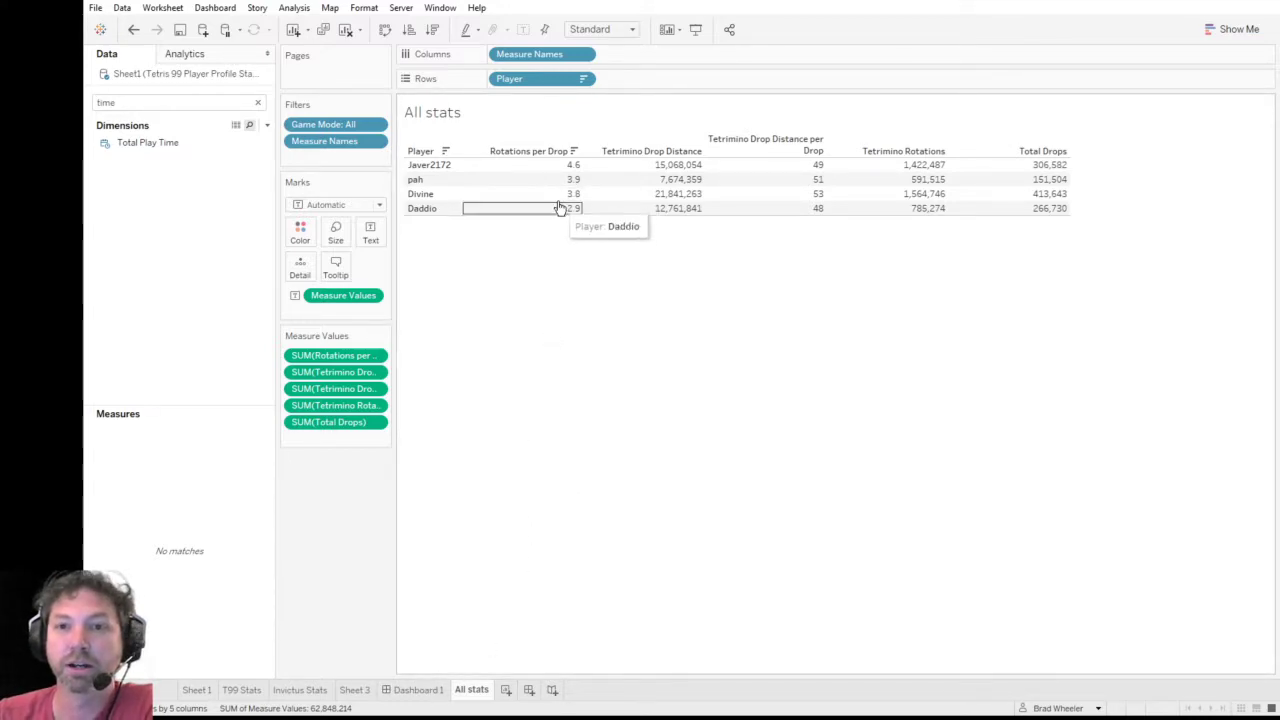
- Make the Invictus Stats view on Dashboard 1 taller
left_click(420, 690)
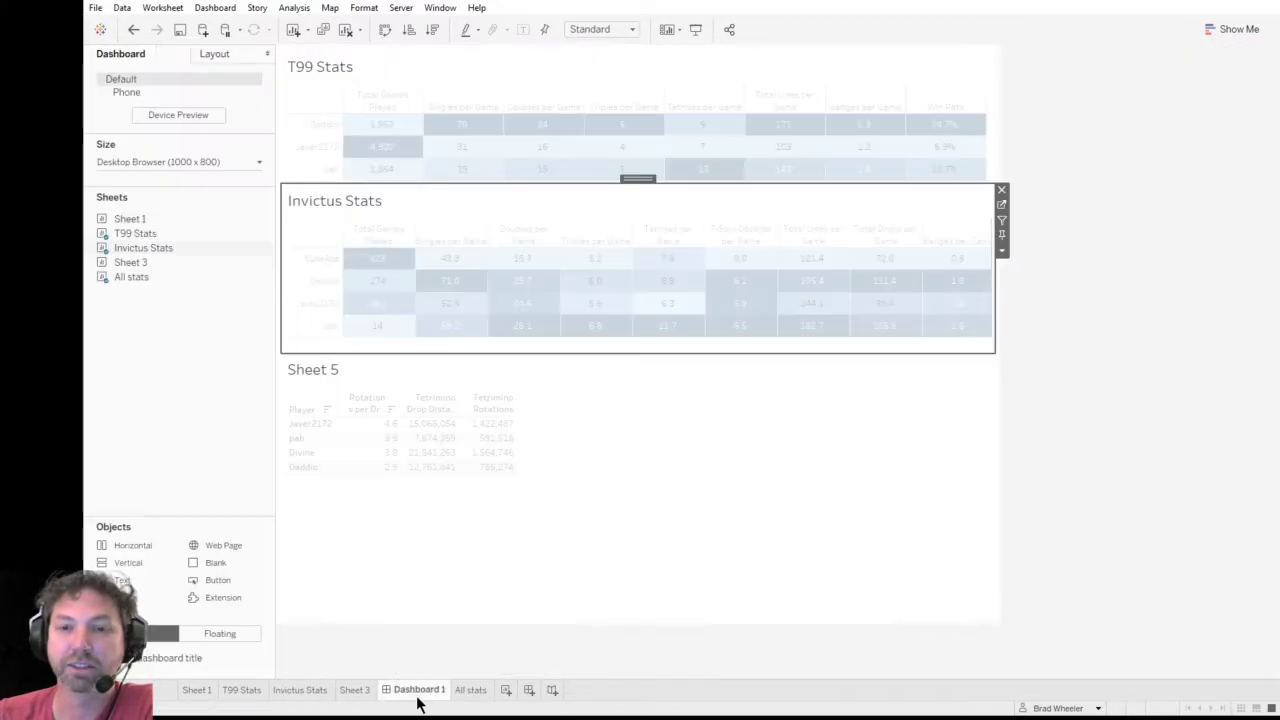
left_click_drag(603, 363, 609, 443)
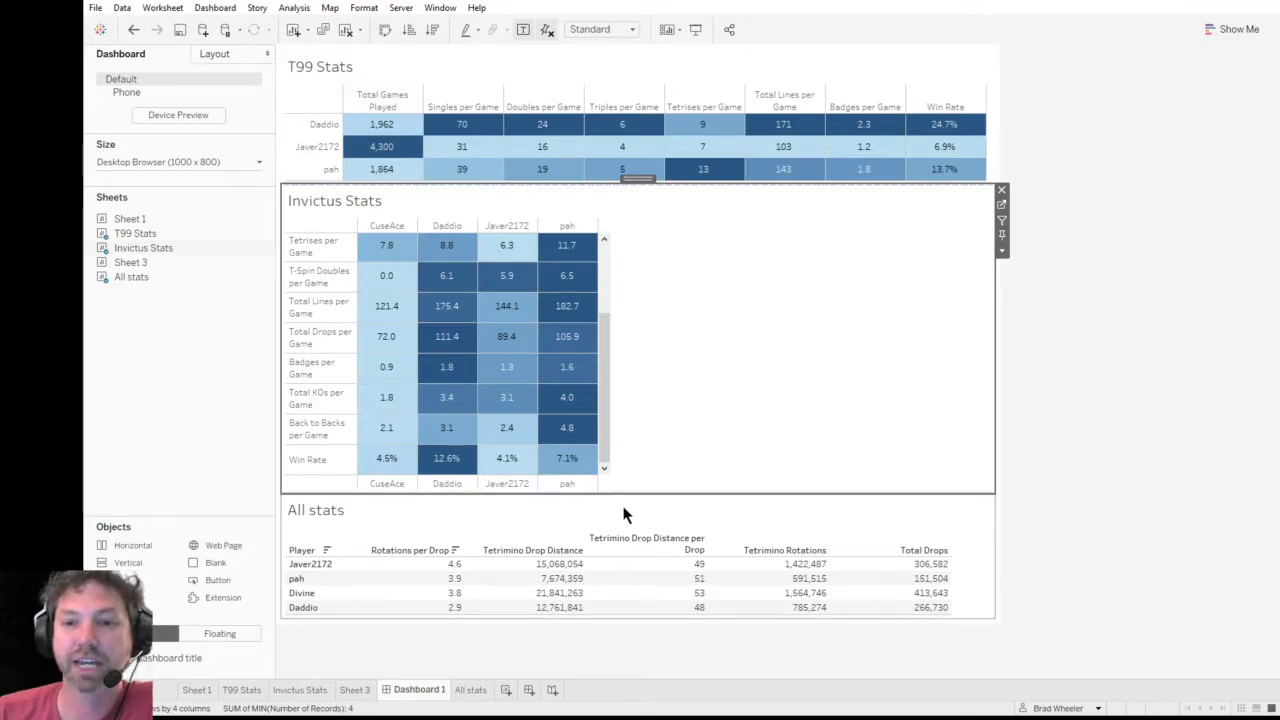
mouse_move(682, 163)
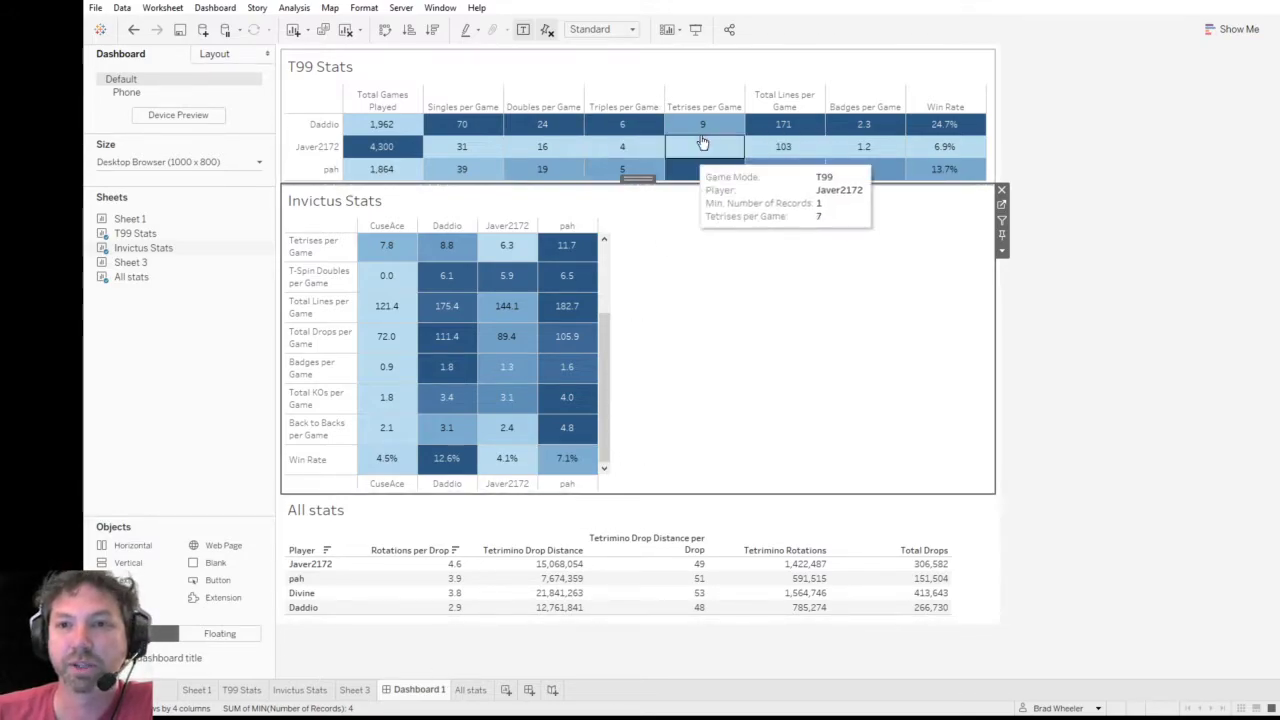
- Remove the T99 Stats view from Dashboard 1 and delete the T99 Stats worksheet
left_click(312, 692)
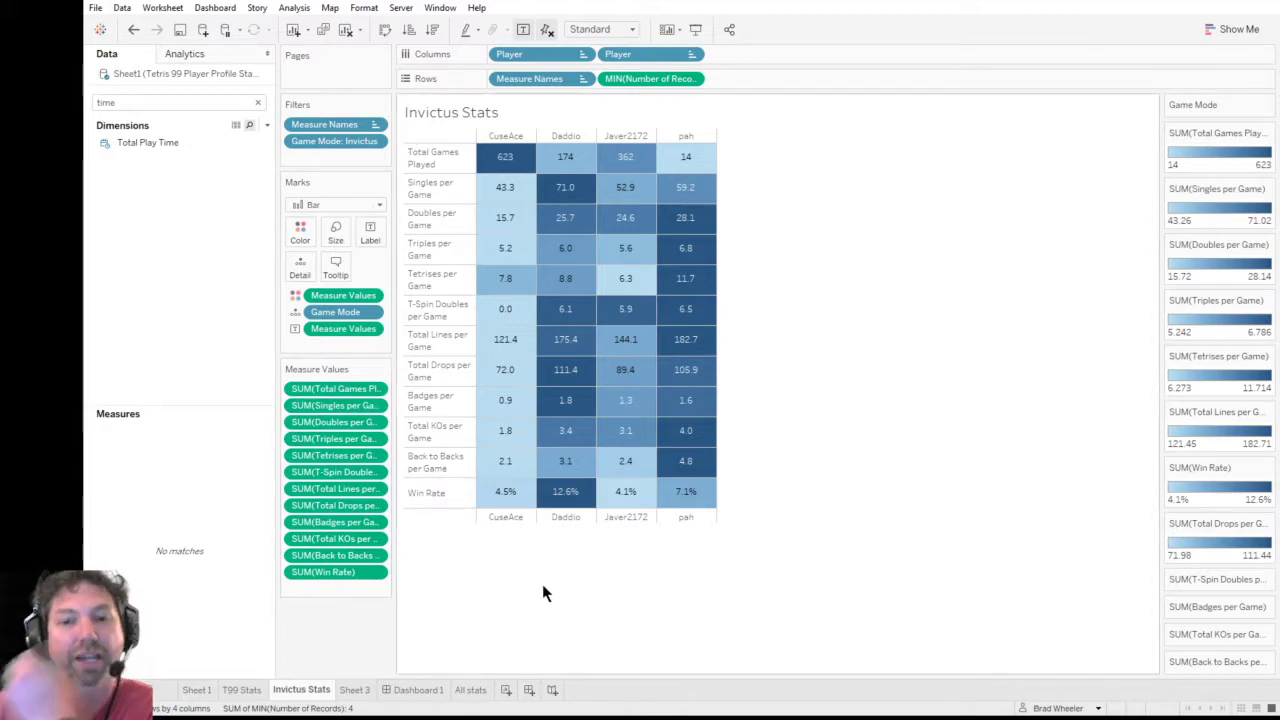
left_click(240, 690)
left_click(420, 690)
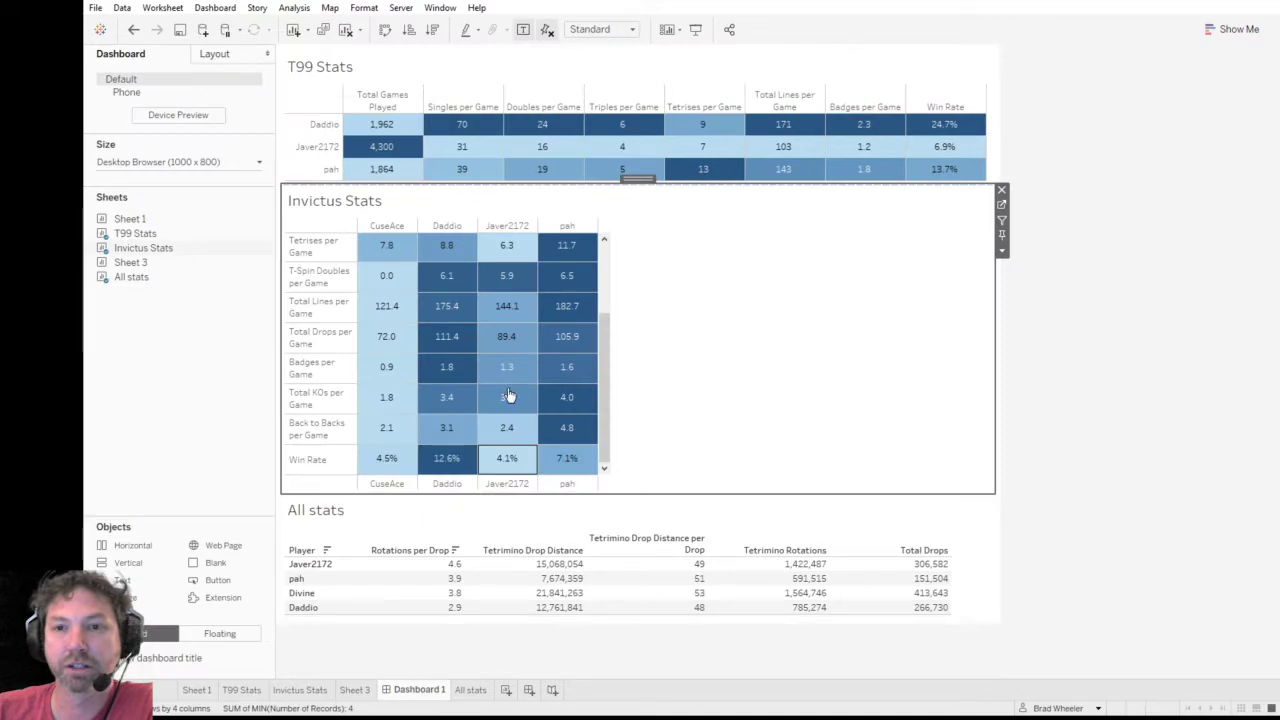
left_click(881, 80)
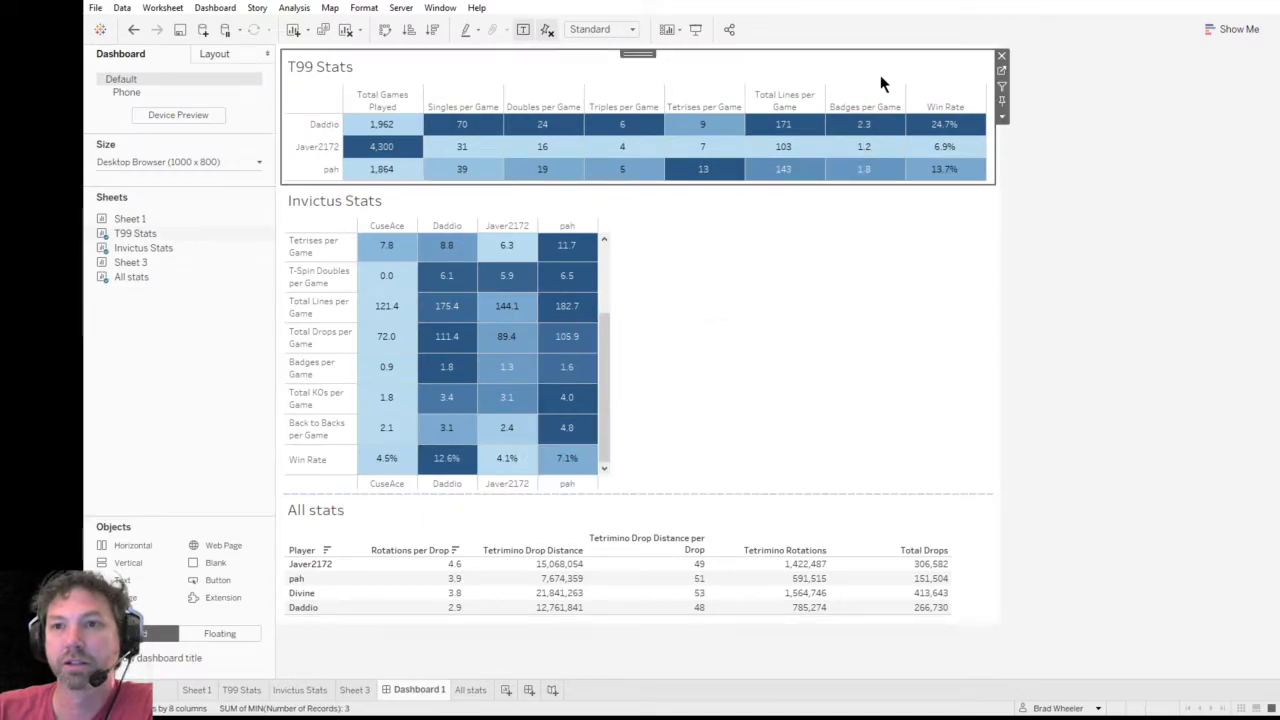
left_click(1000, 57)
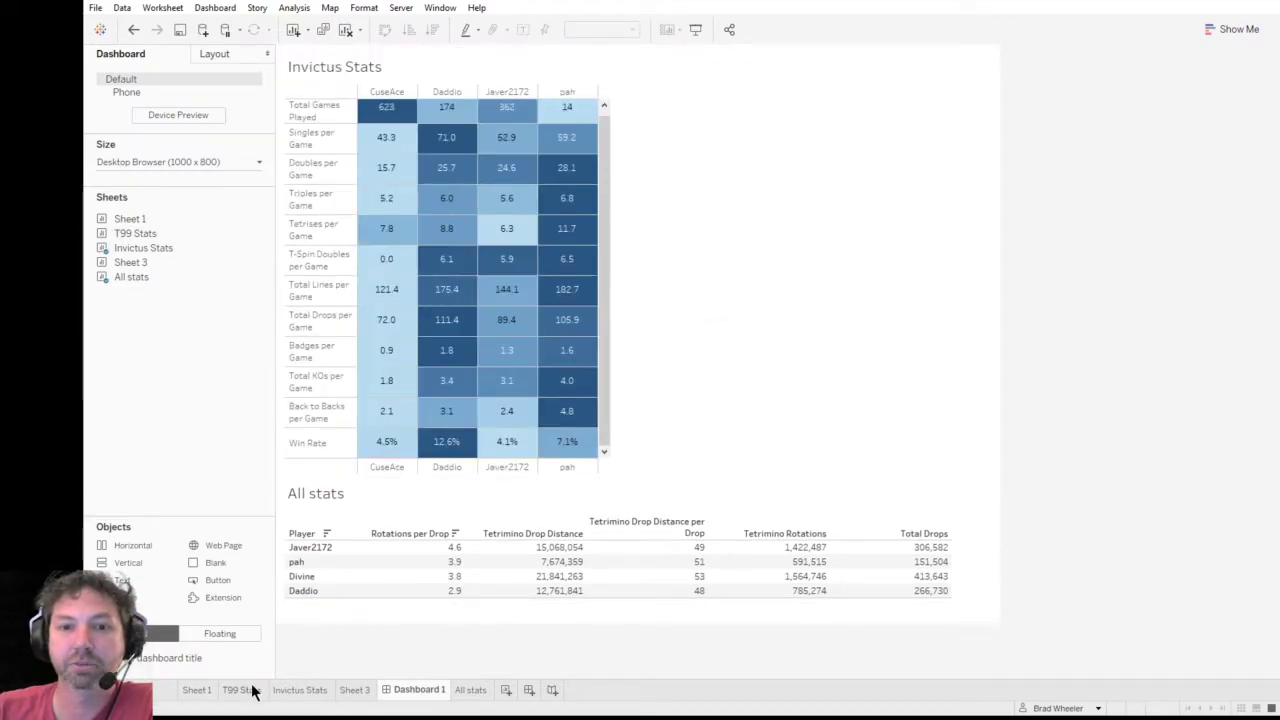
left_click(253, 690)
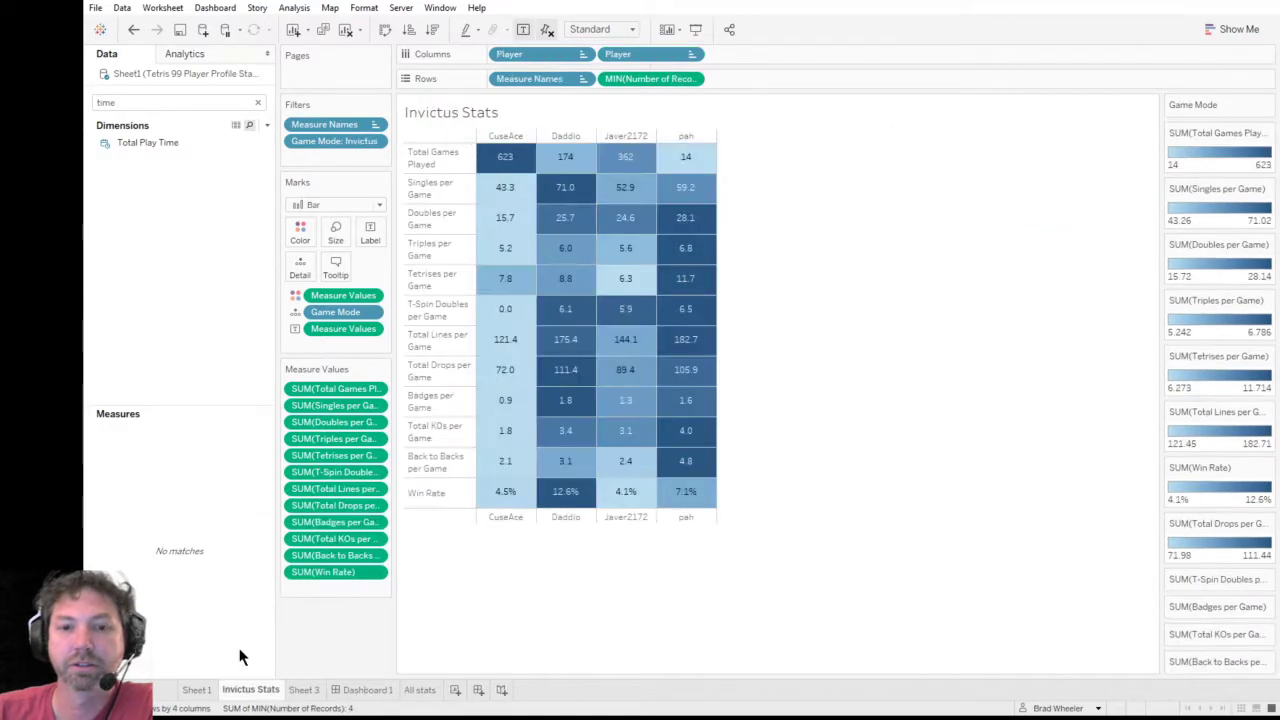
- Try duplicating the Invictus Stats worksheet, undo the copy and return to the original
right_click(275, 688)
left_click(307, 525)
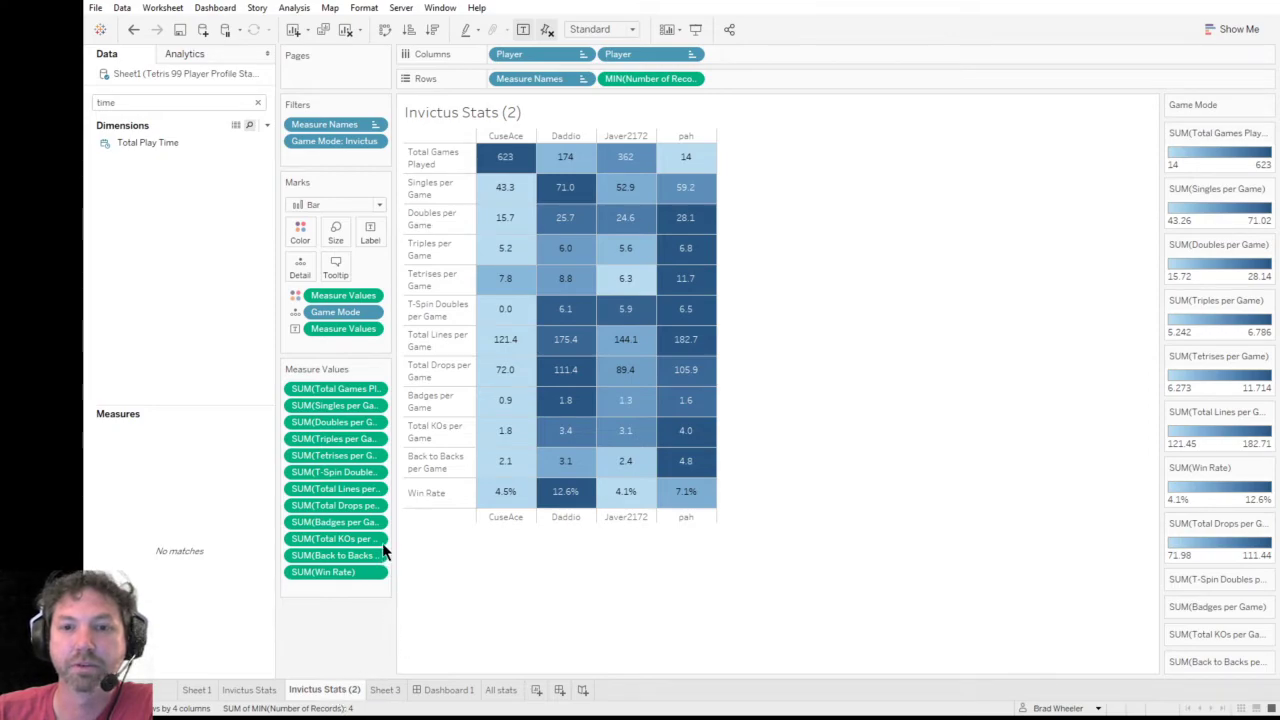
key("ctrl+z")
left_click(264, 689)
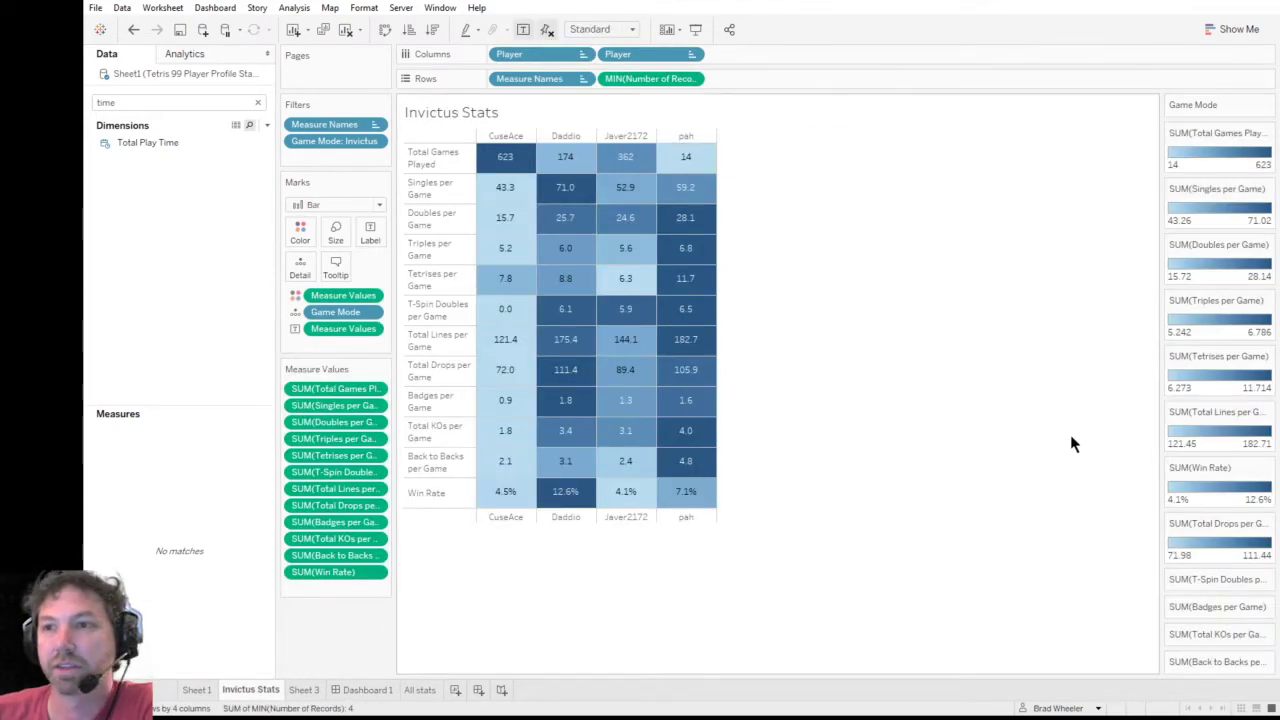
- Remove all the measure colour legends from the Invictus Stats worksheet, from Total Games Played through Back to Backs per Game
left_click(1240, 133)
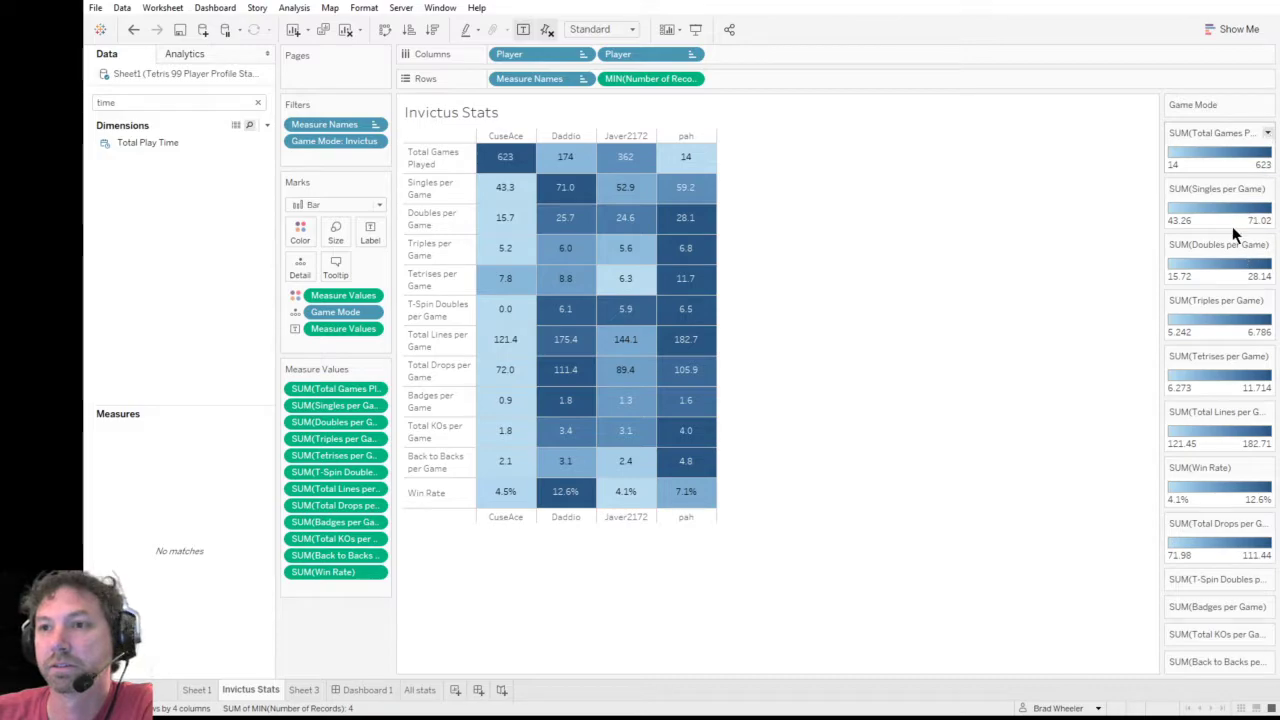
key("Delete")
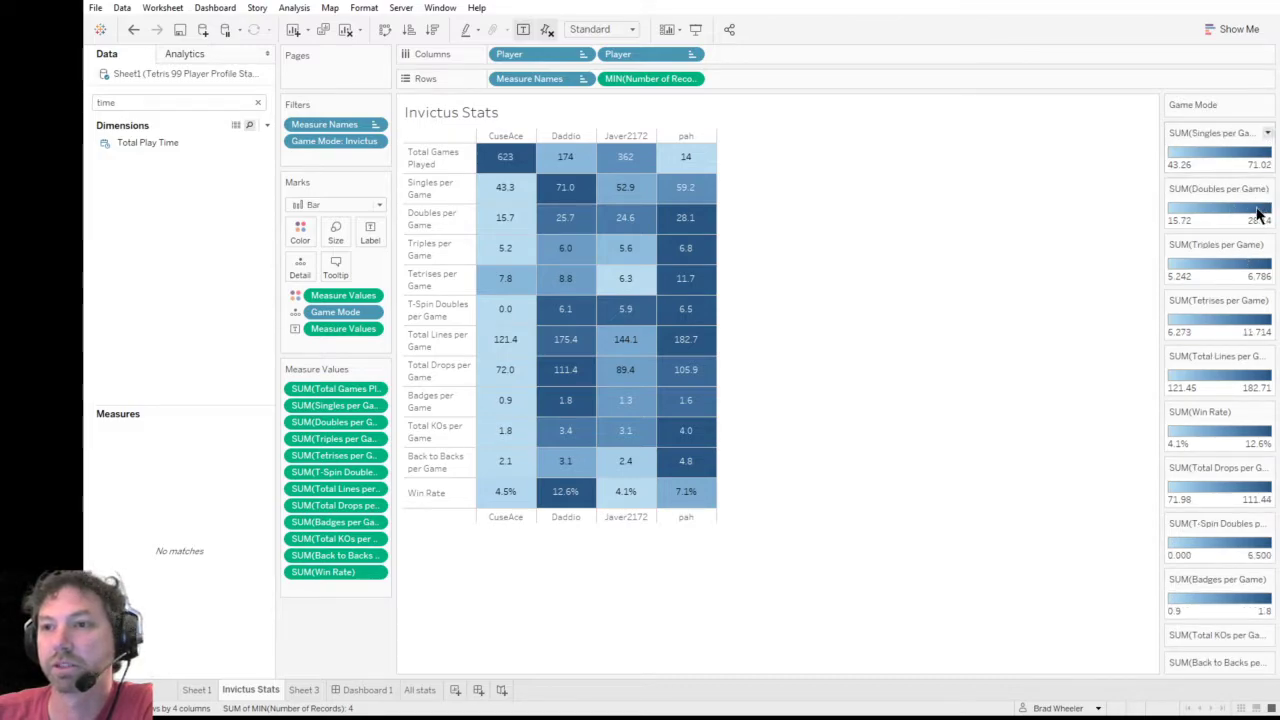
left_click(1264, 138)
key("Delete")
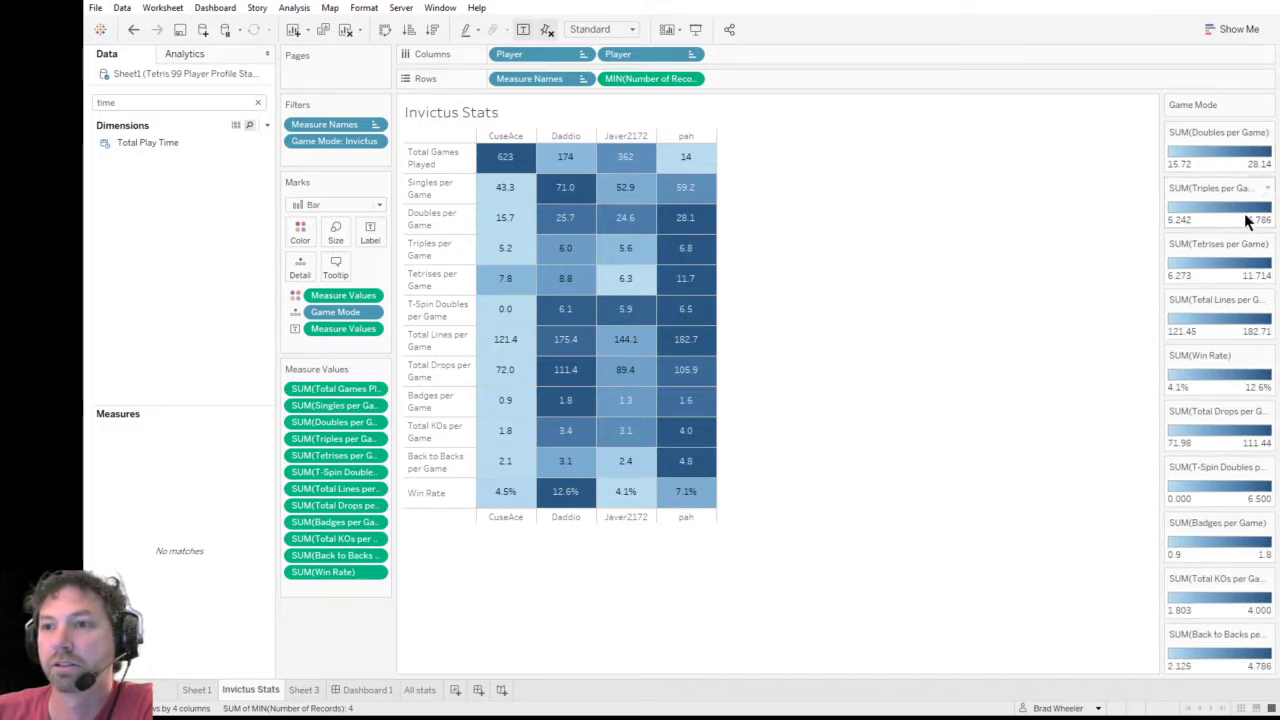
left_click(1260, 160)
key("Delete")
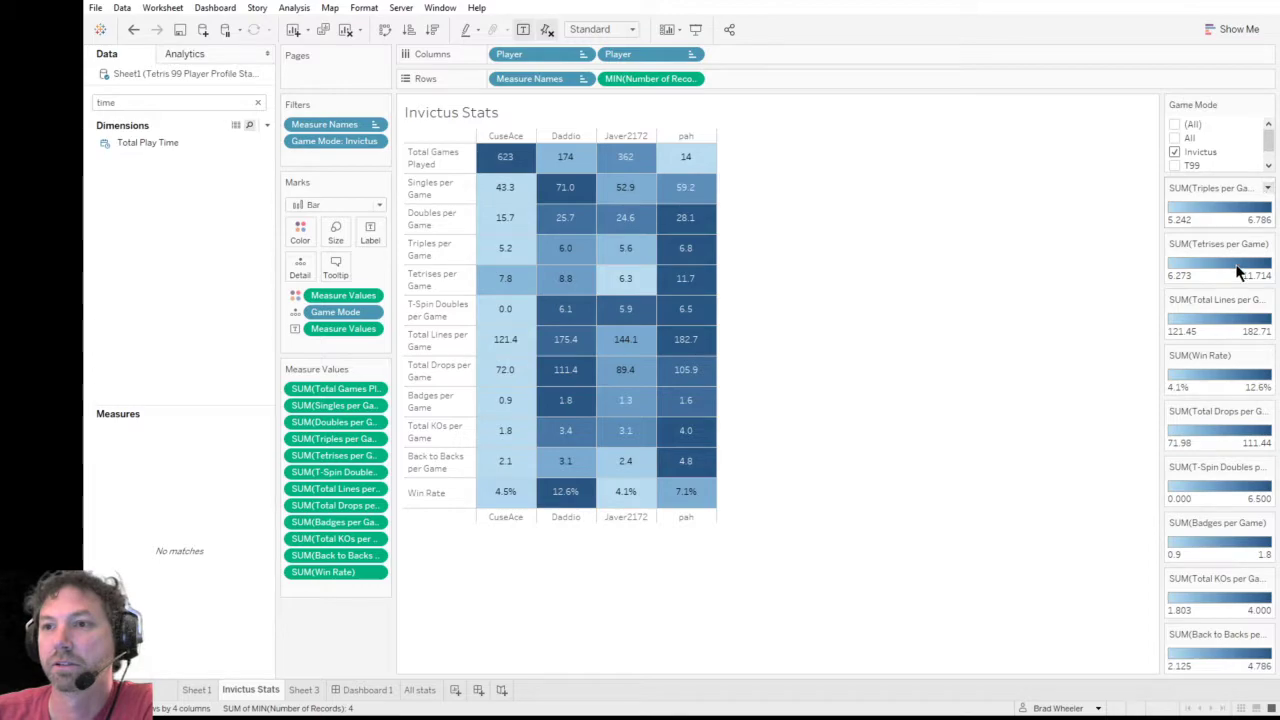
key("Delete")
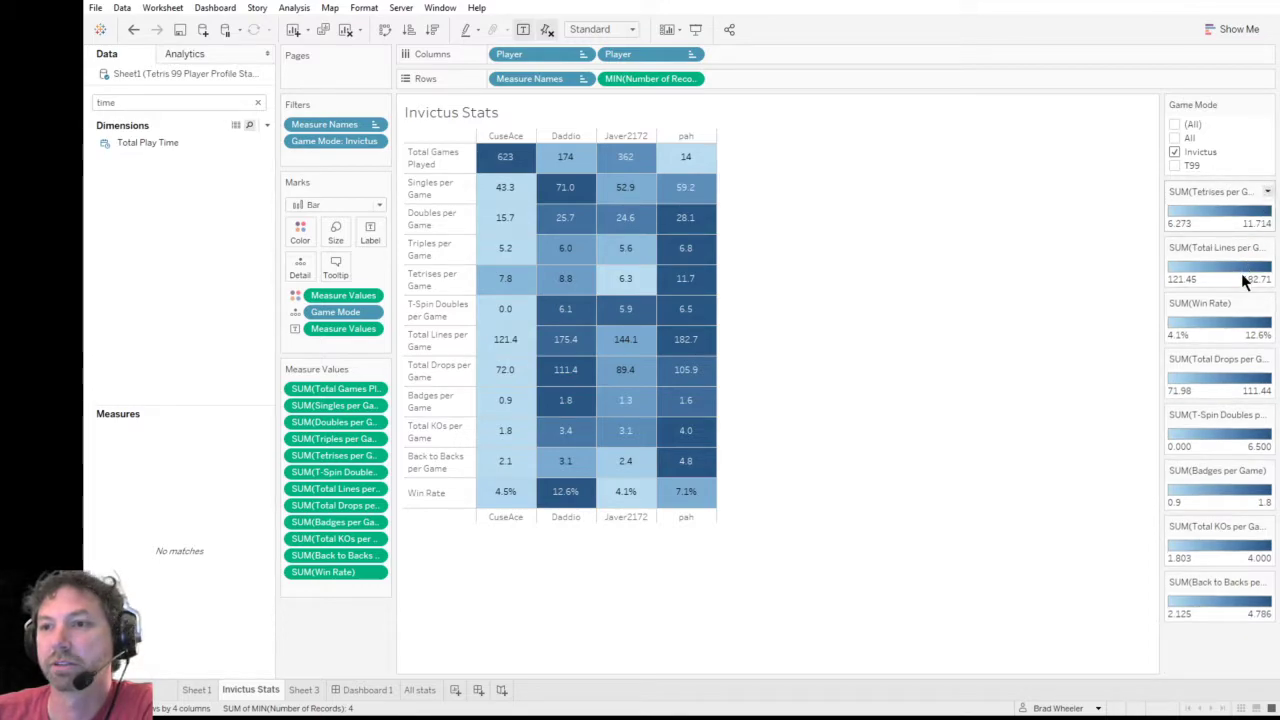
key("Delete")
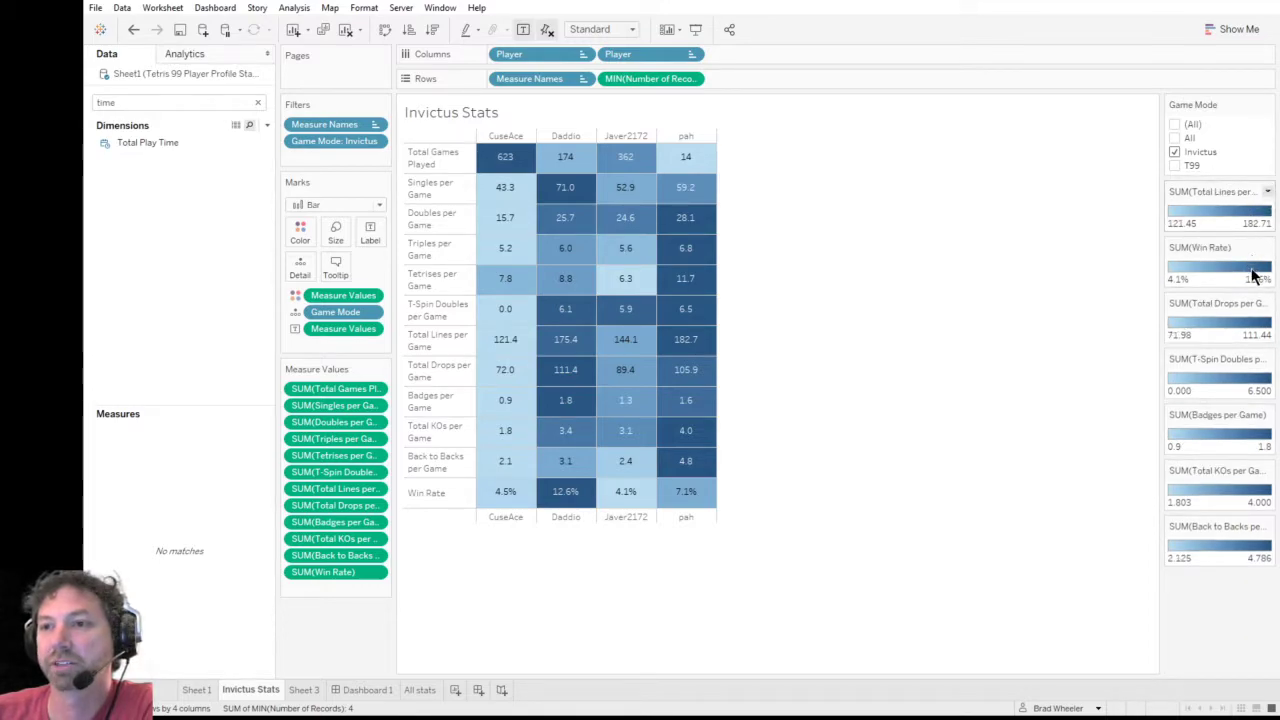
key("Delete")
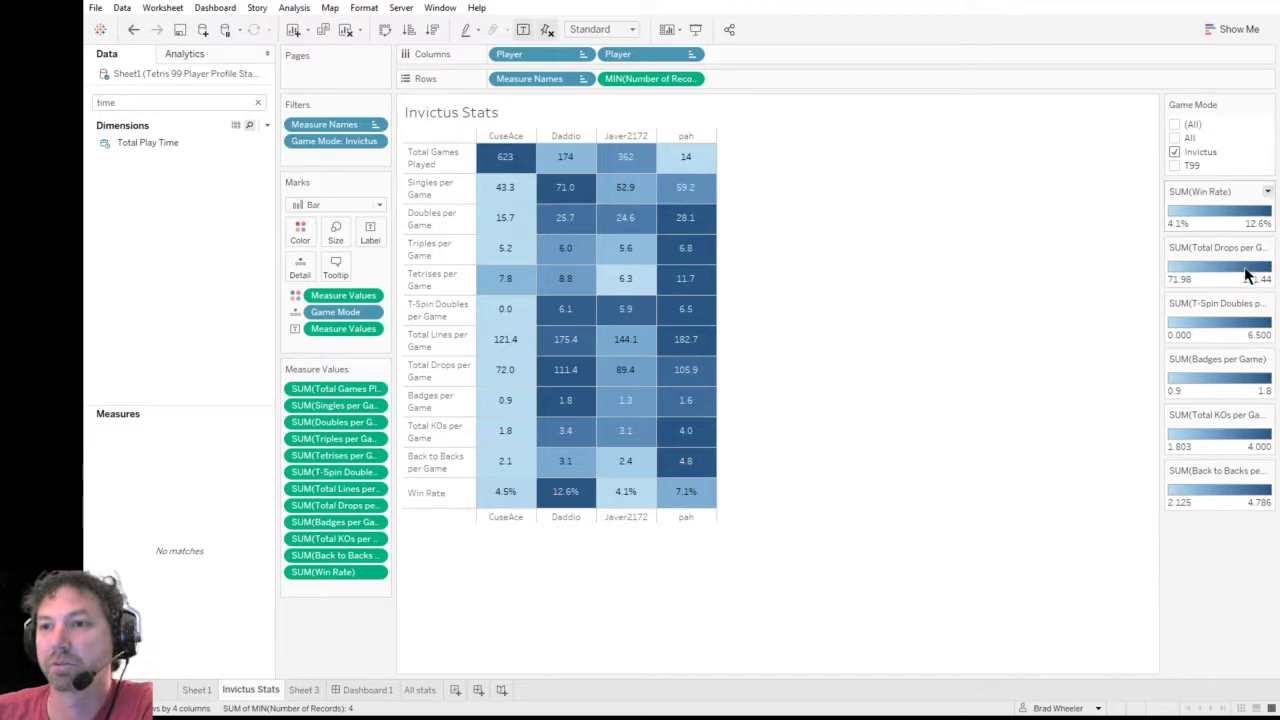
key("Delete")
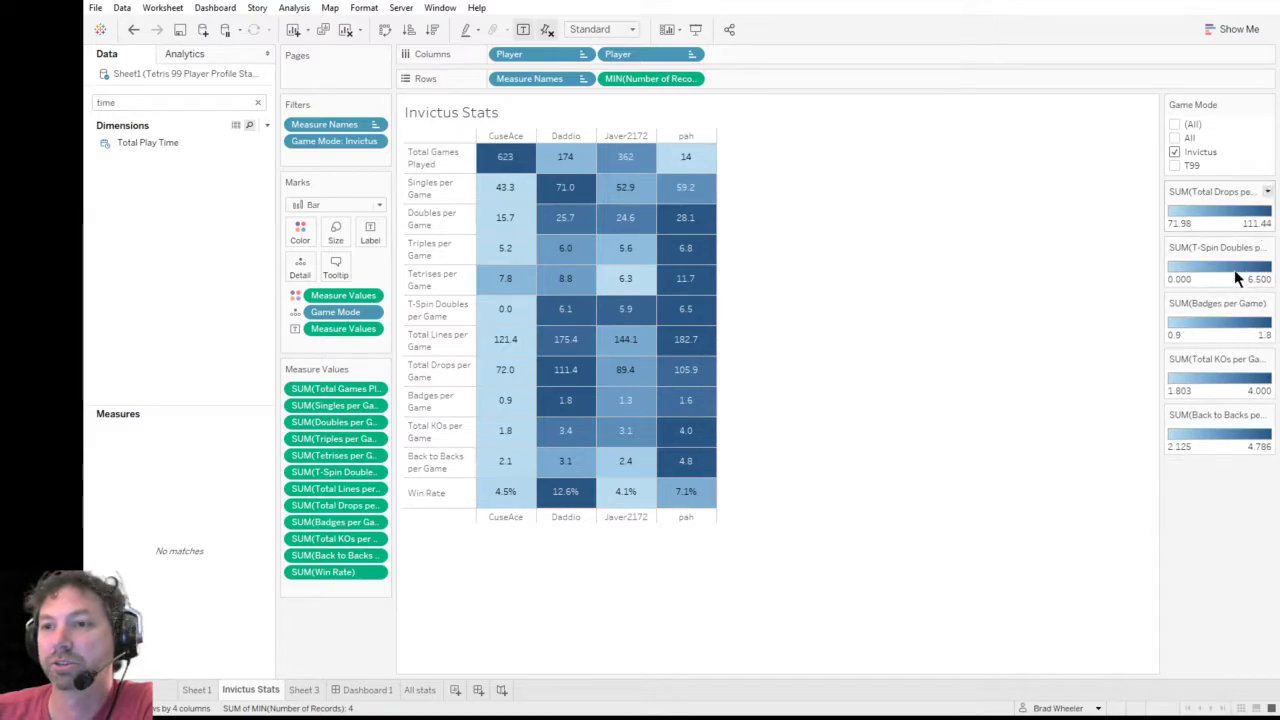
key("Delete")
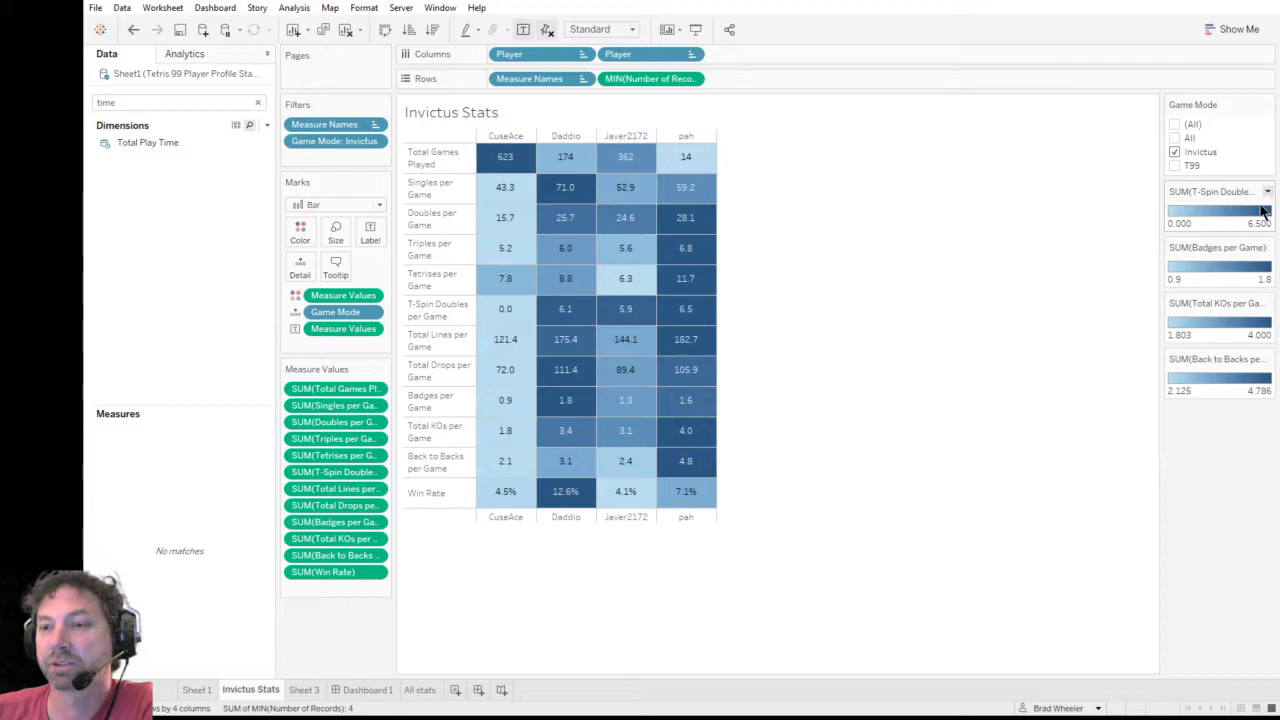
key("Delete")
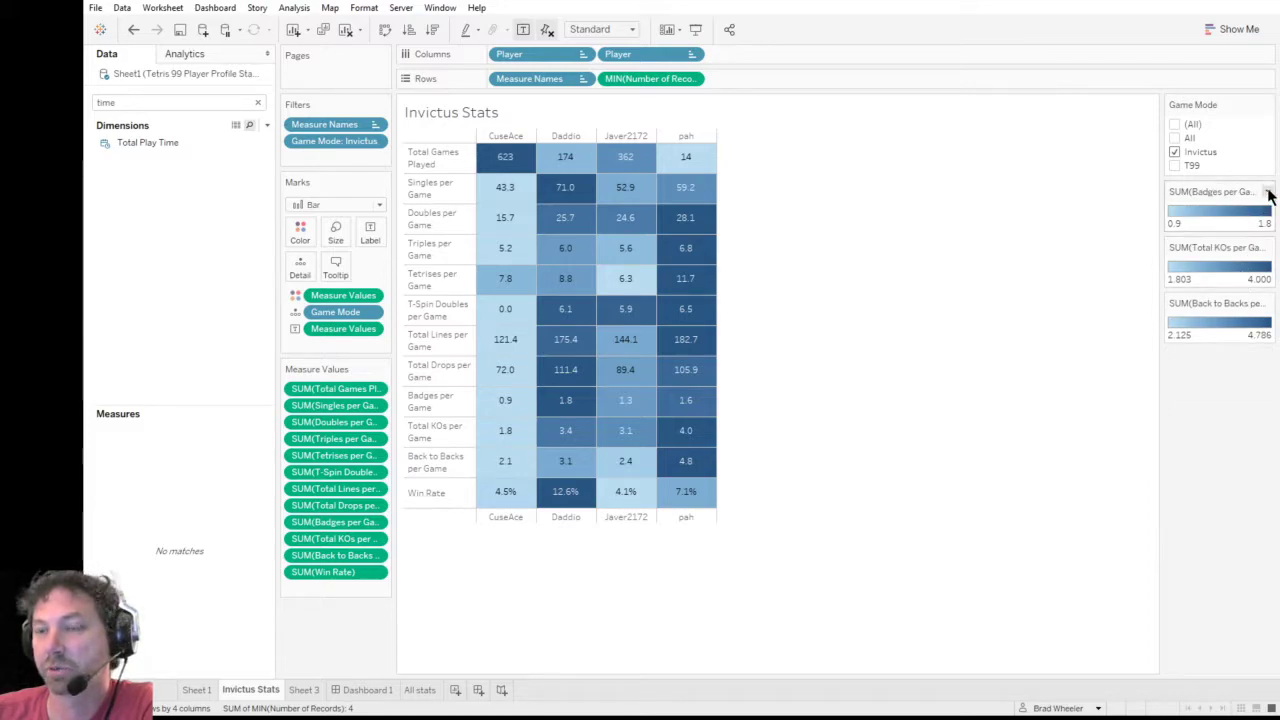
key("Delete")
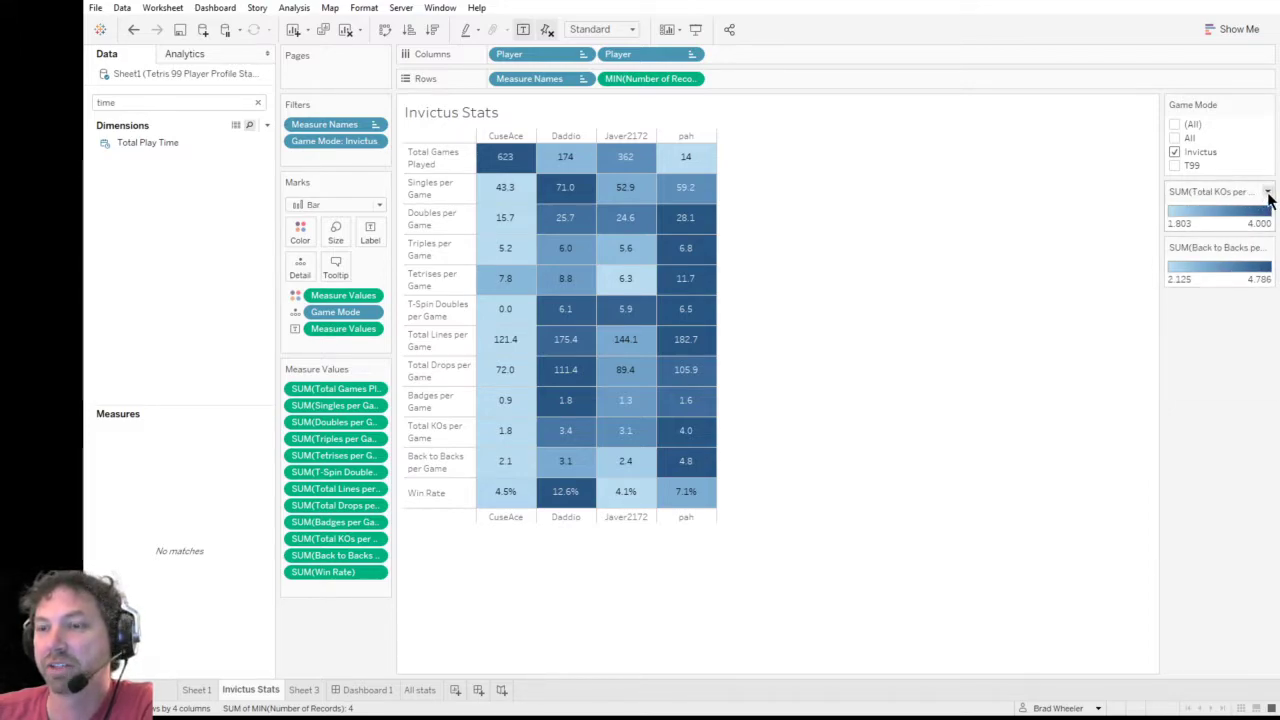
key("Delete")
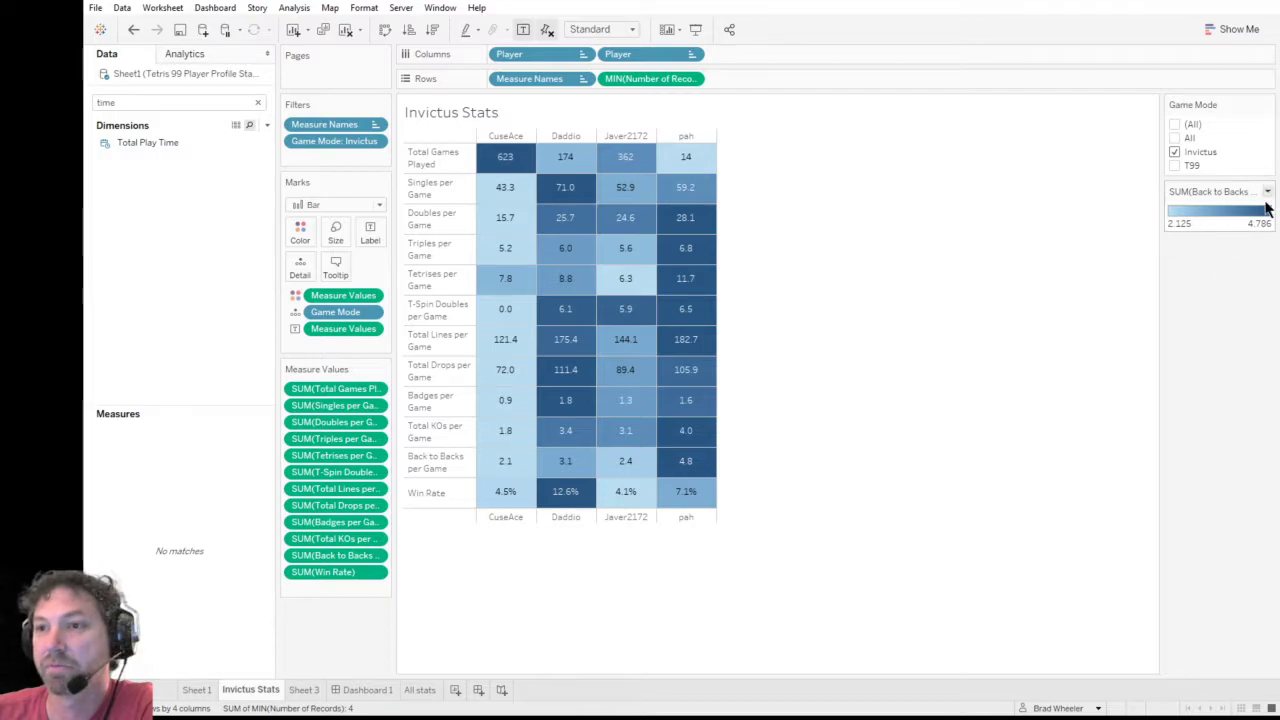
key("Delete")
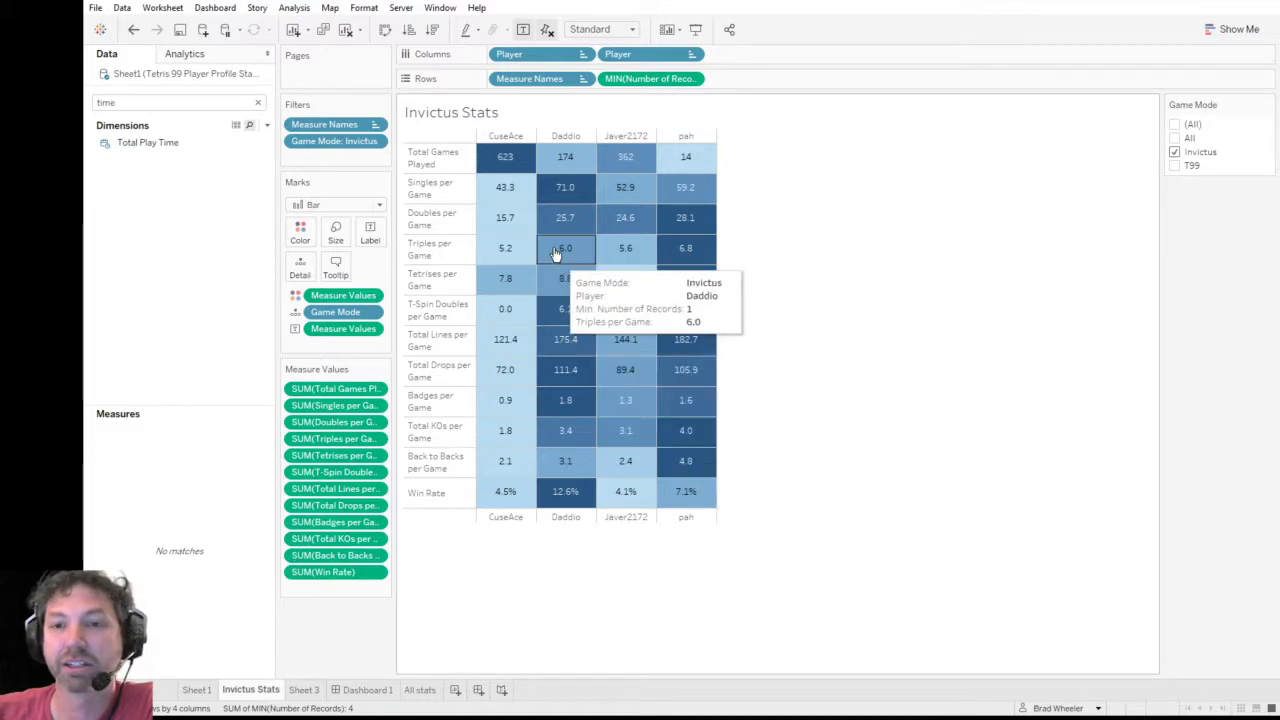
- Check the tooltips of the first player's marks in Invictus Stats and clear the data field search
mouse_move(492, 158)
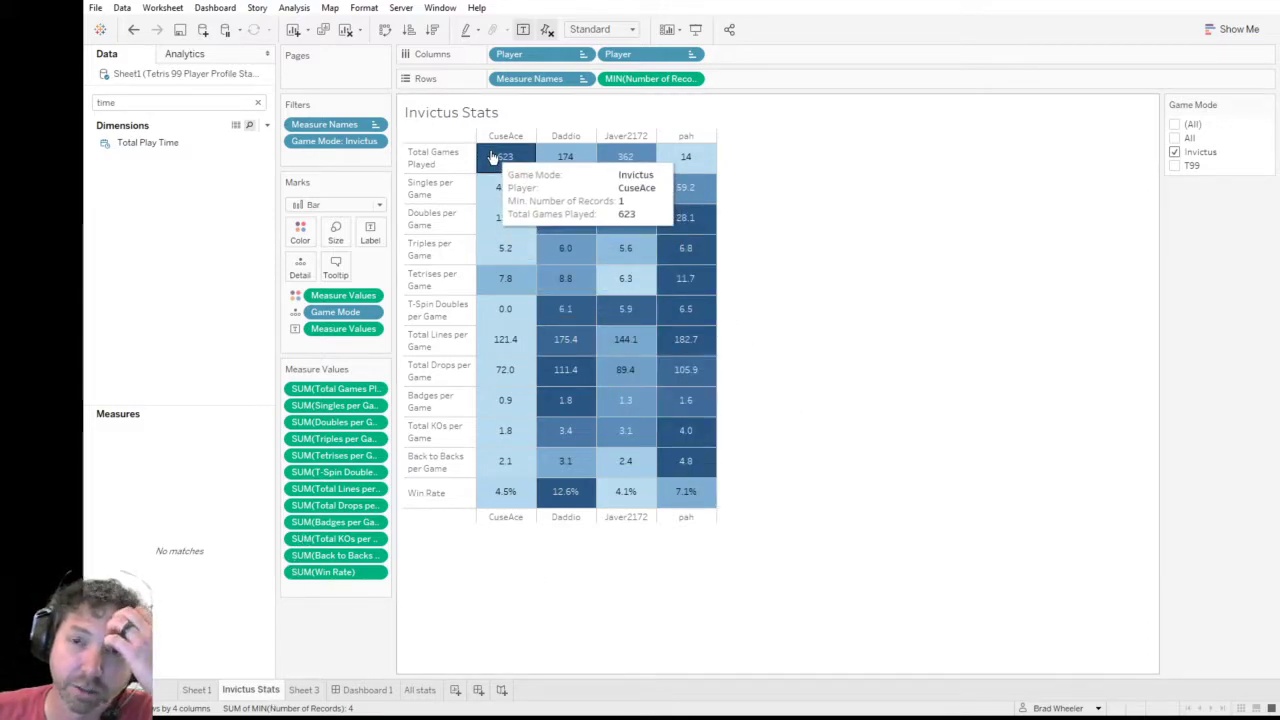
mouse_move(675, 200)
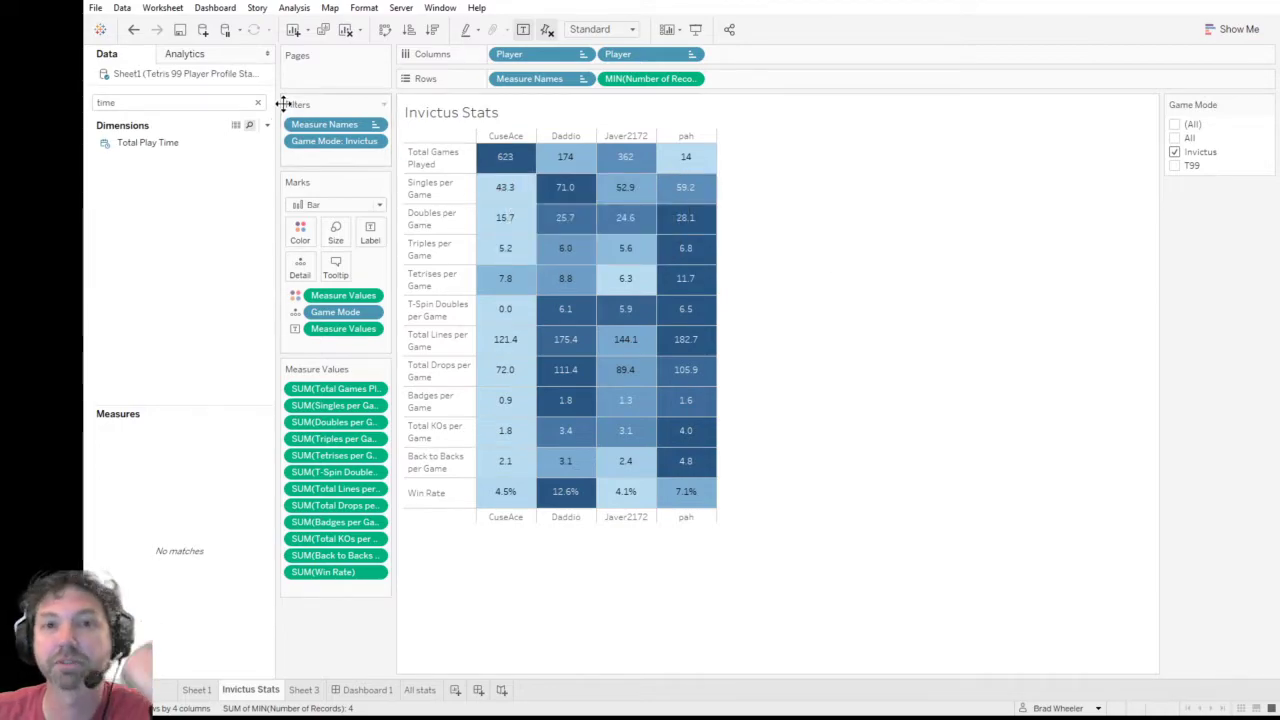
left_click(257, 103)
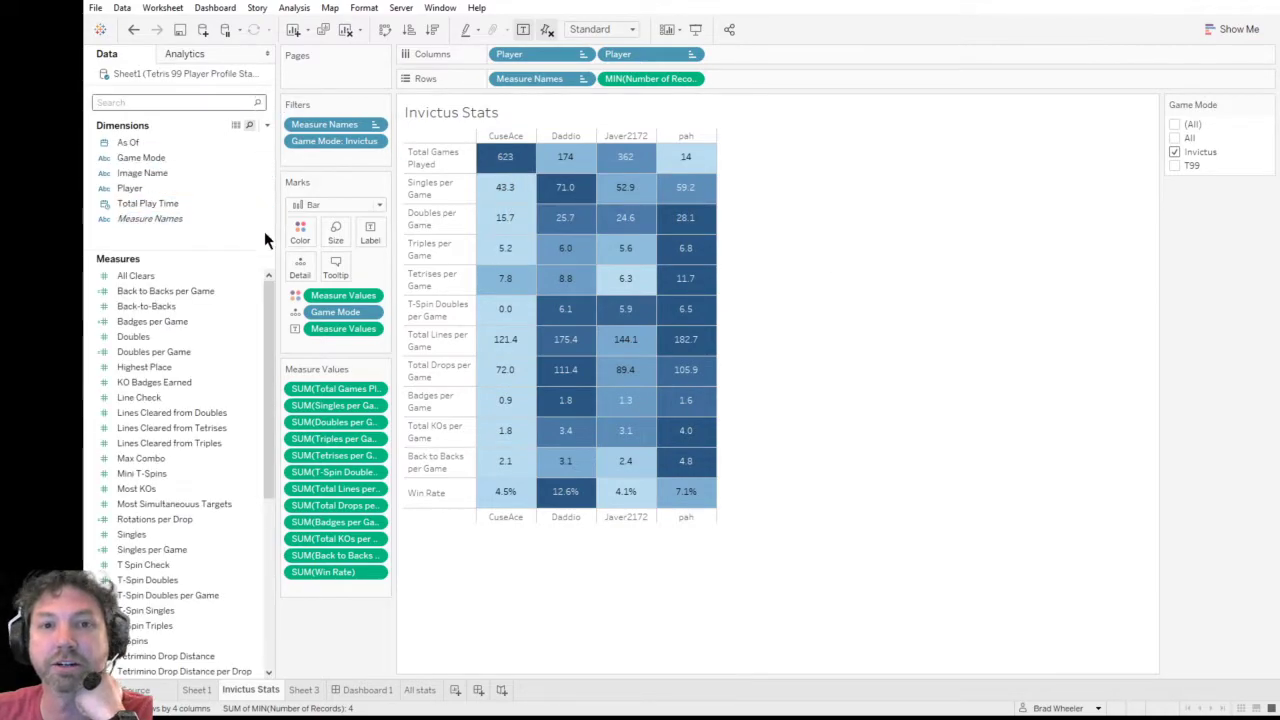
left_click(155, 160)
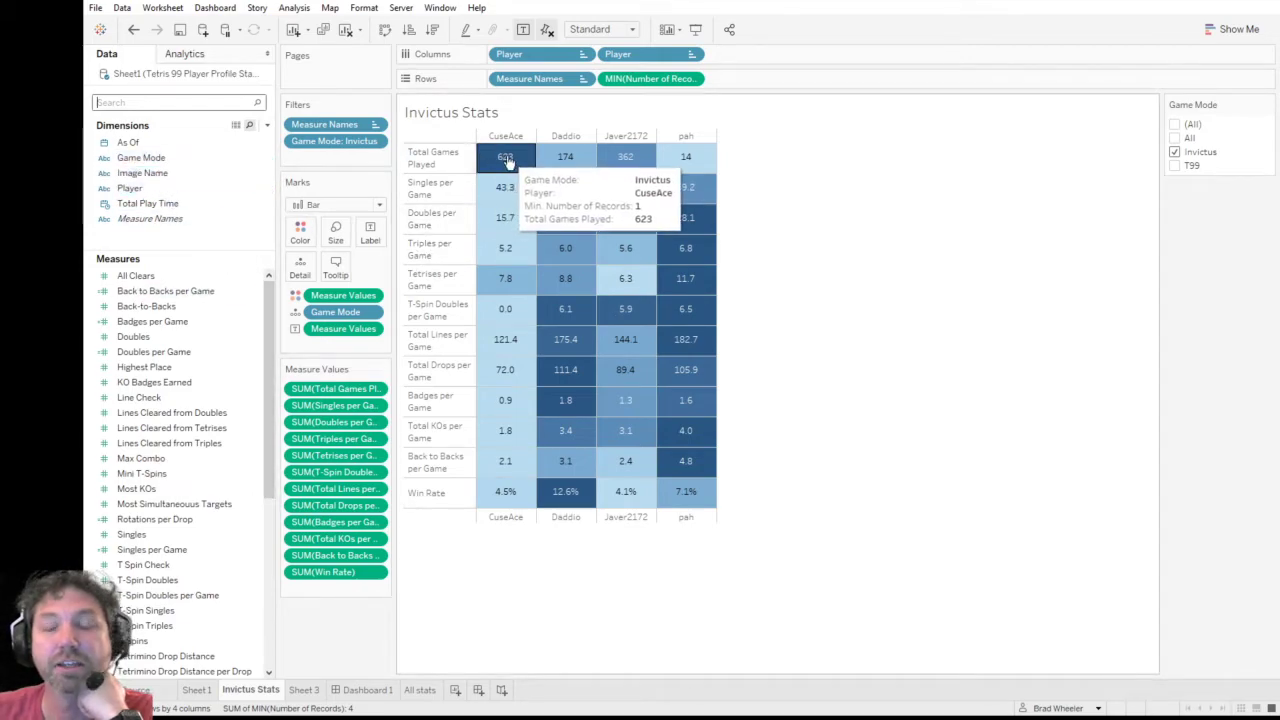
mouse_move(515, 187)
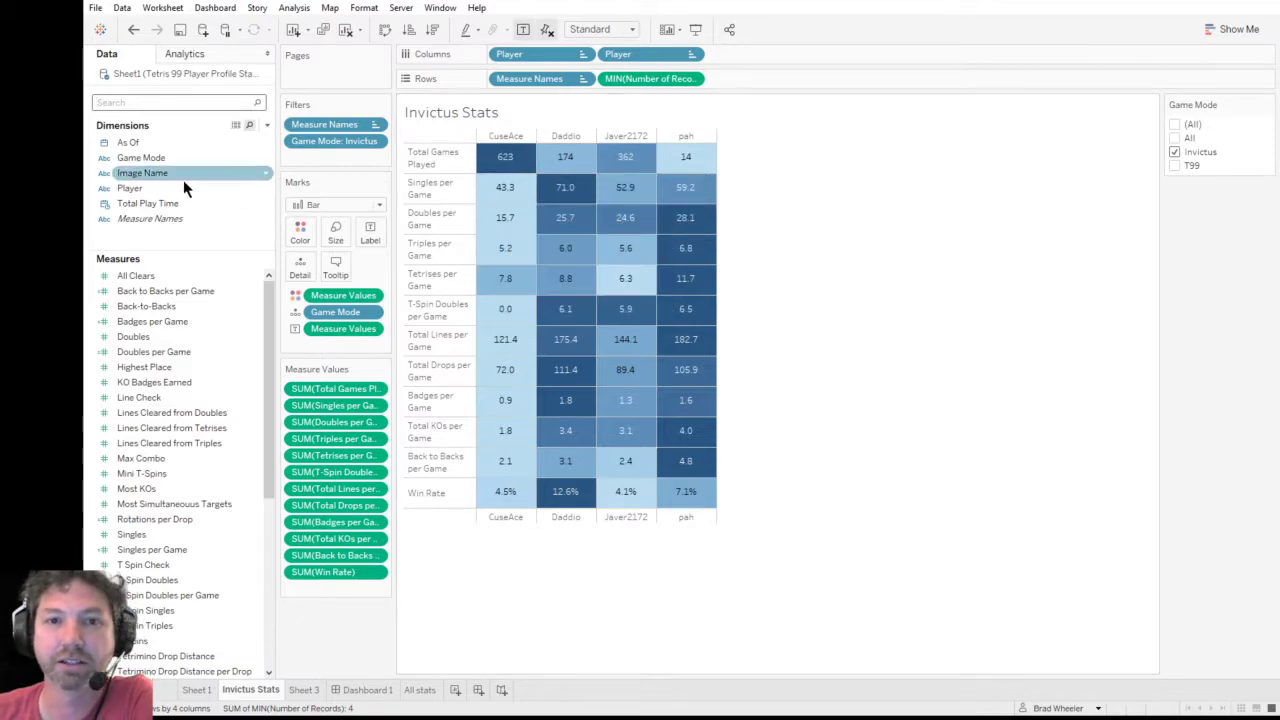
- Rename the Sheet 3 worksheet as "game images"
left_click(305, 690)
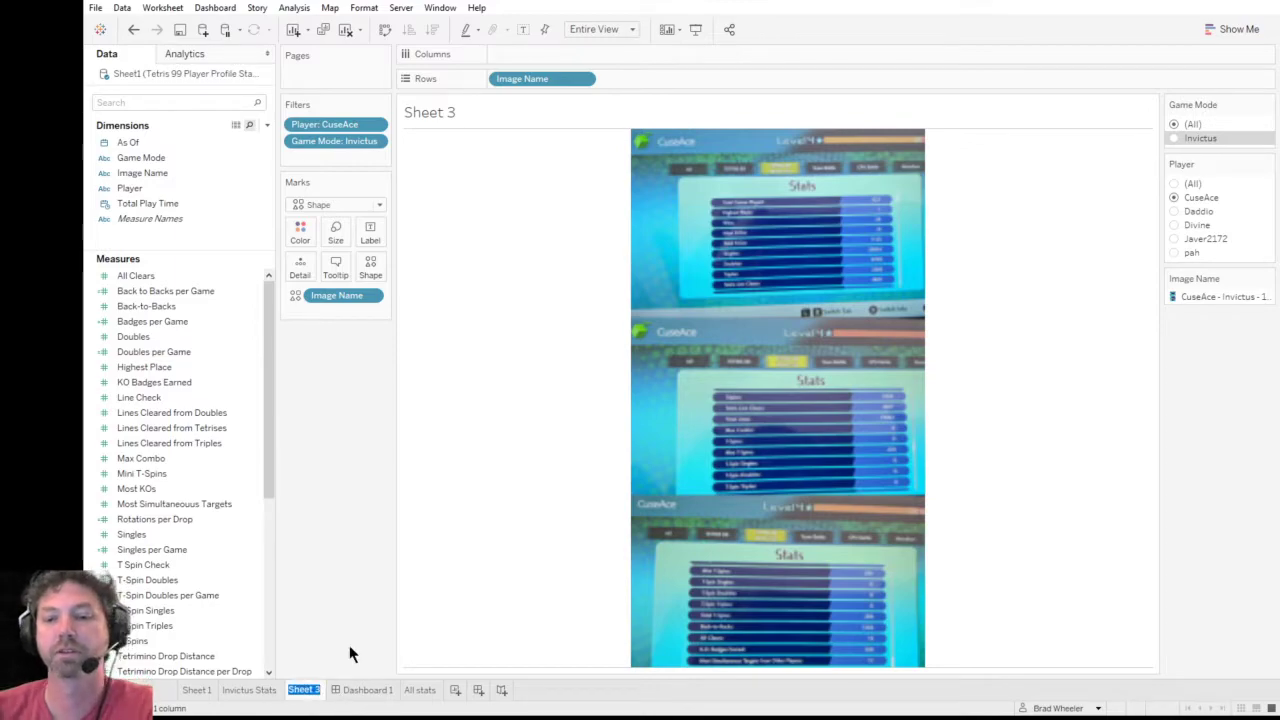
type("game images")
key("Return")
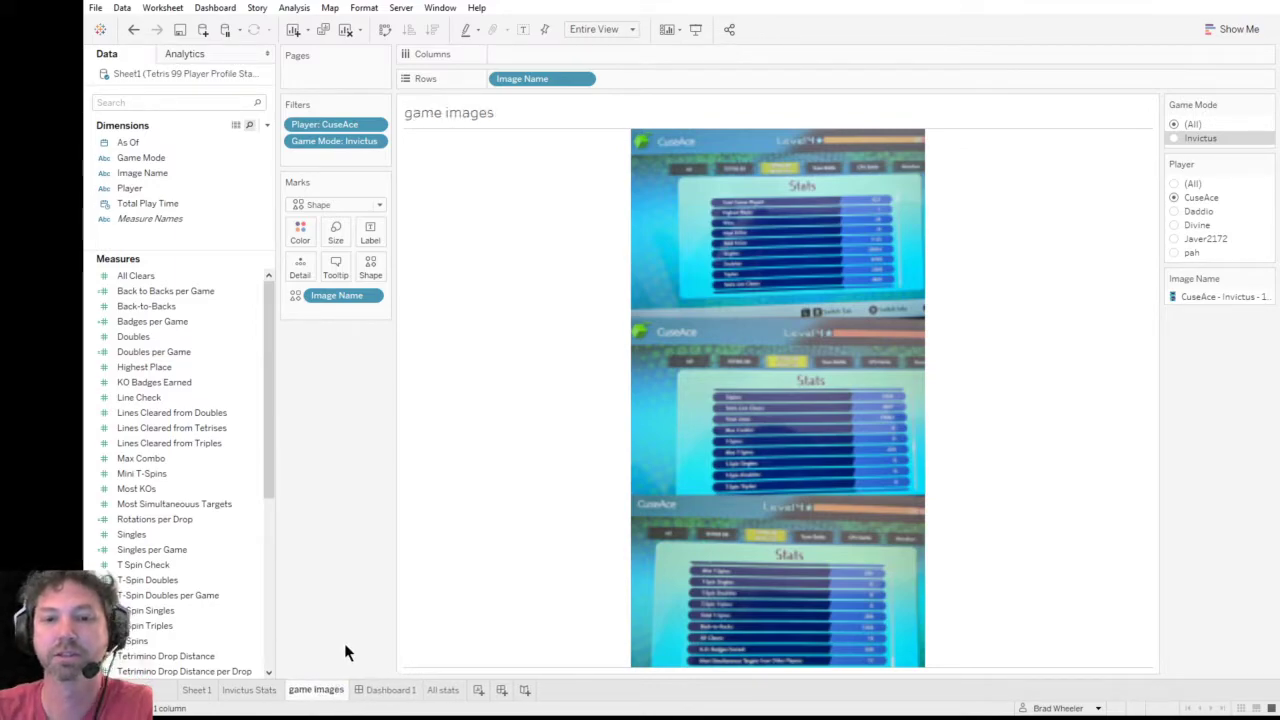
- Return to Invictus Stats and examine the screenshot image tooltips for each player's marks
left_click(250, 690)
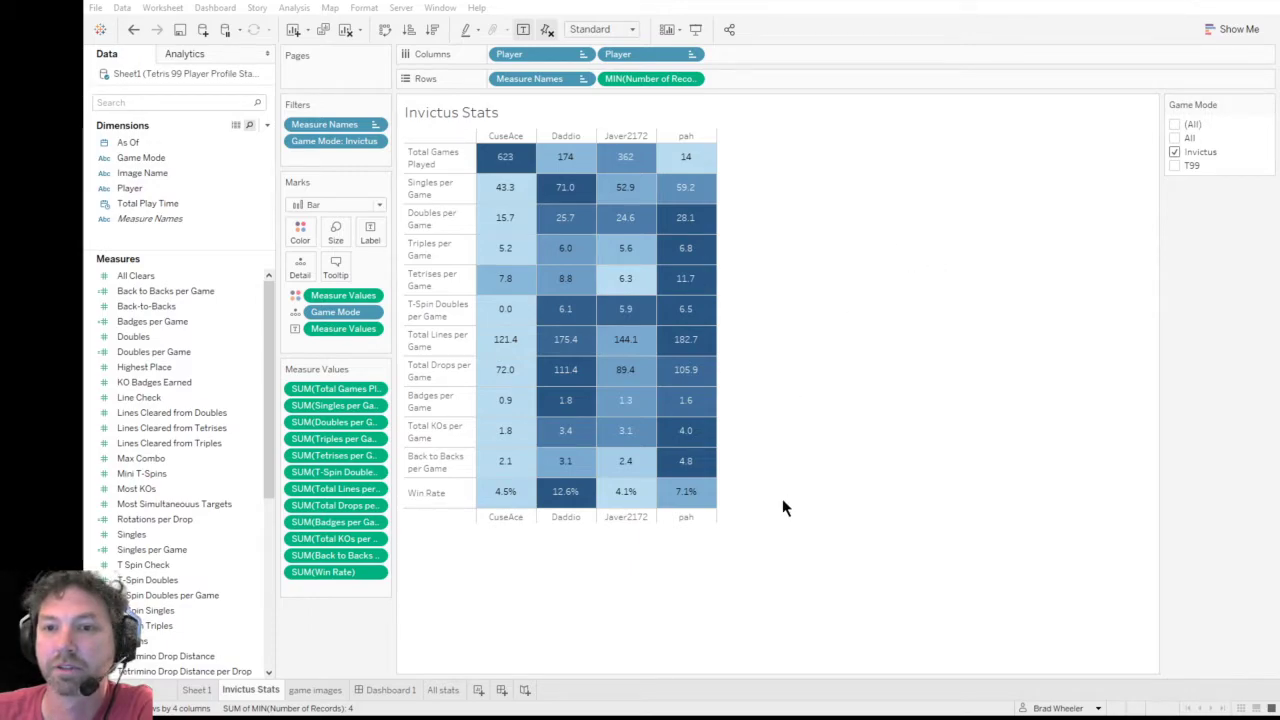
mouse_move(510, 189)
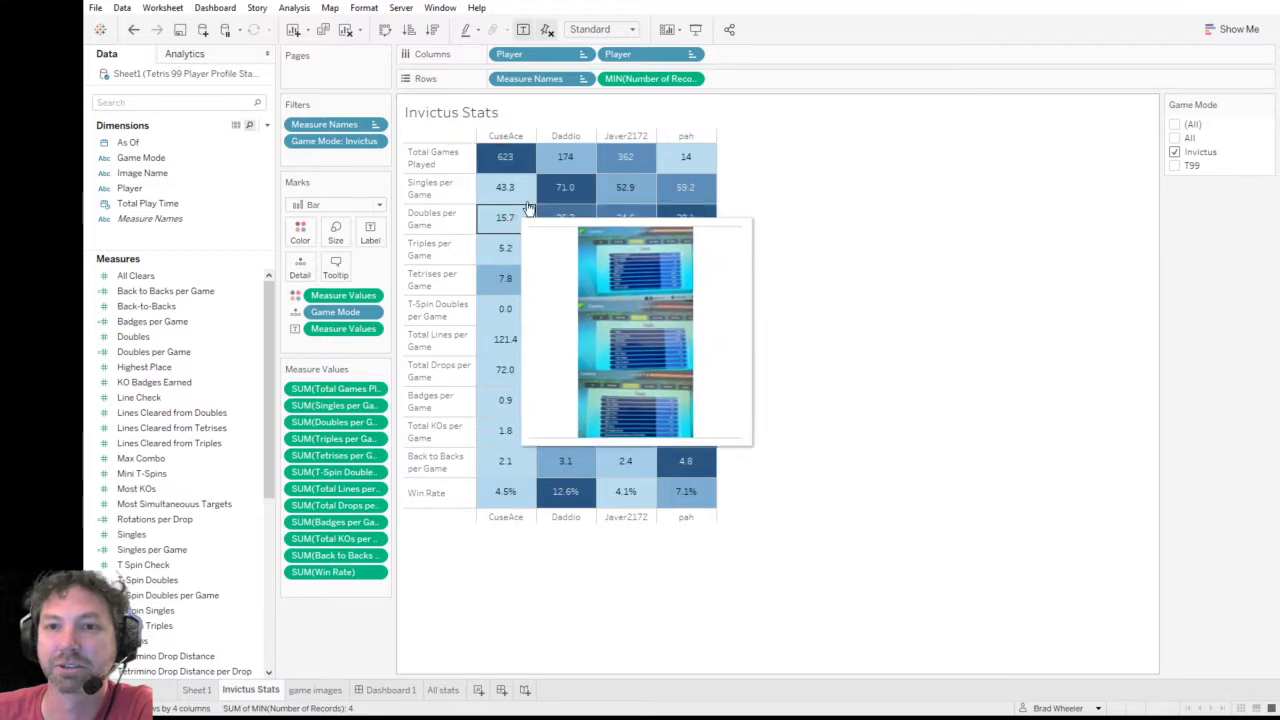
mouse_move(548, 205)
mouse_move(620, 193)
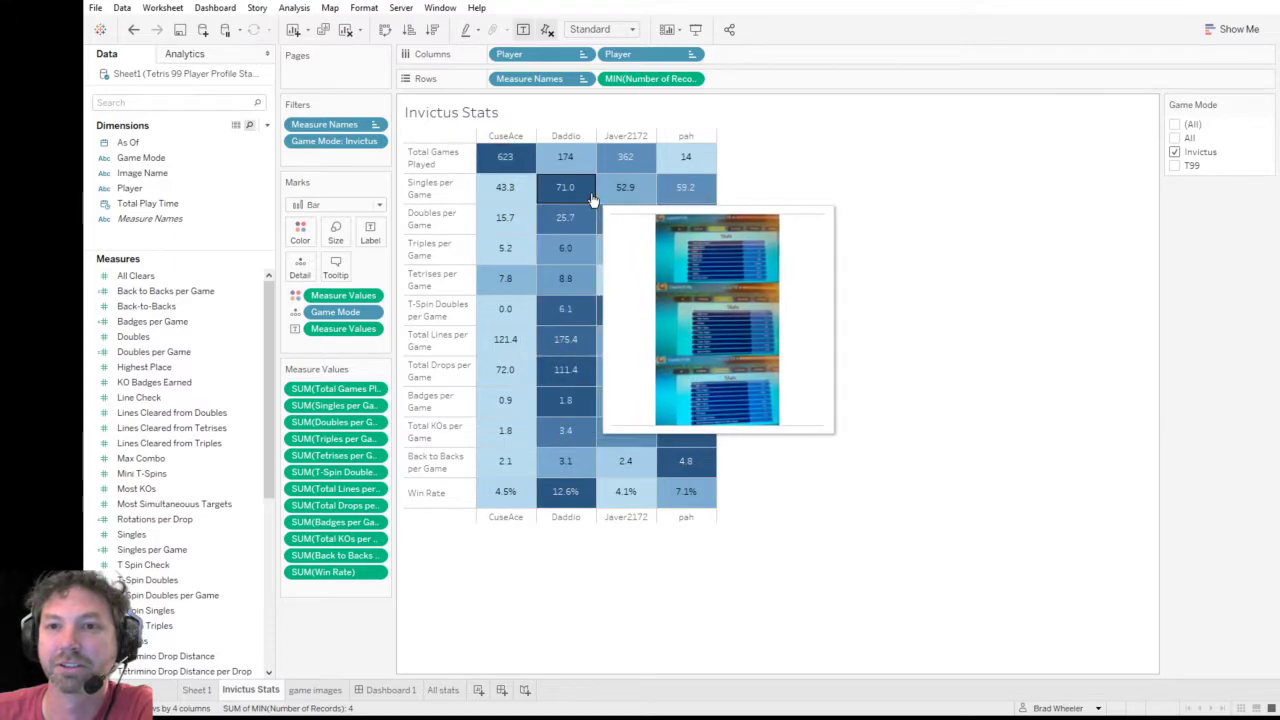
mouse_move(675, 203)
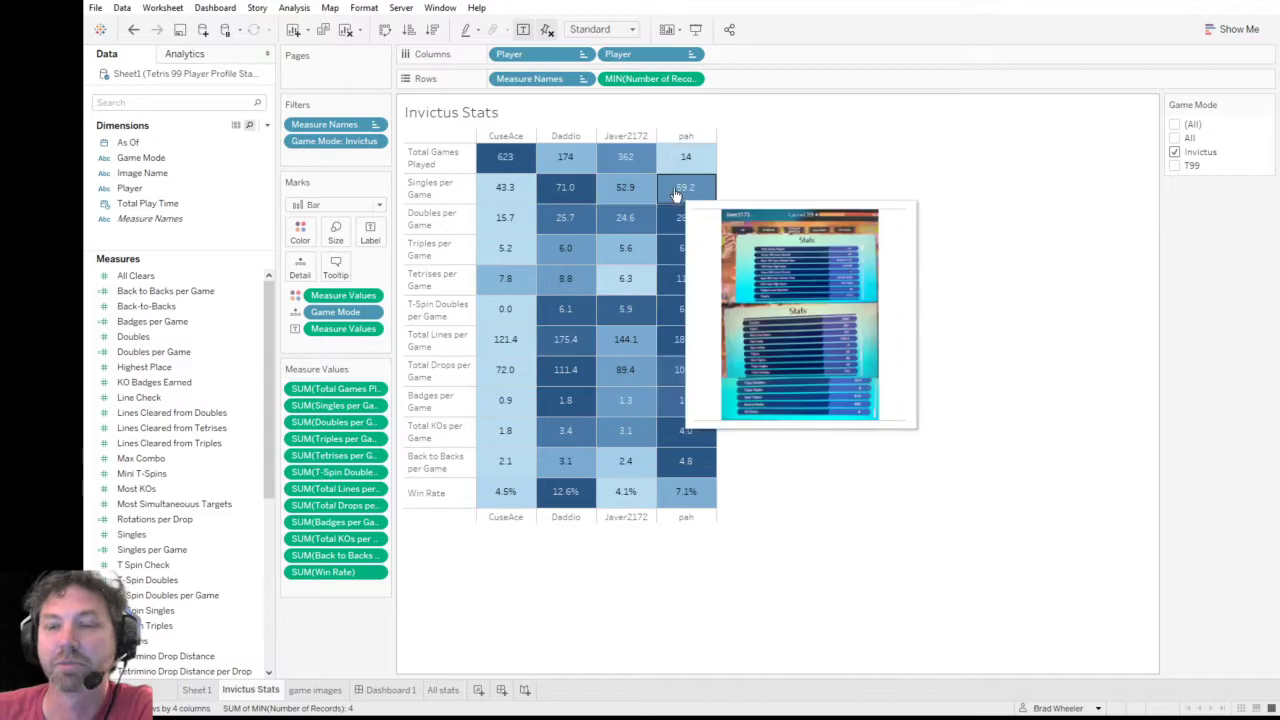
mouse_move(674, 268)
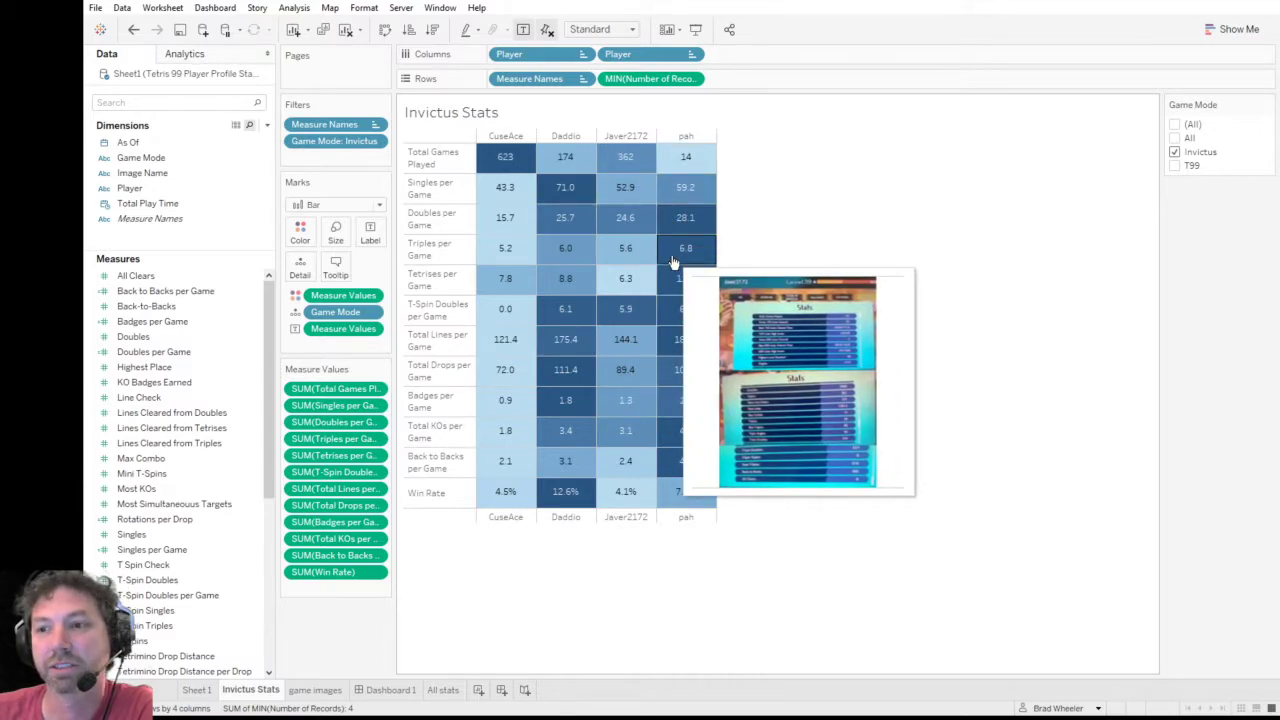
mouse_move(674, 290)
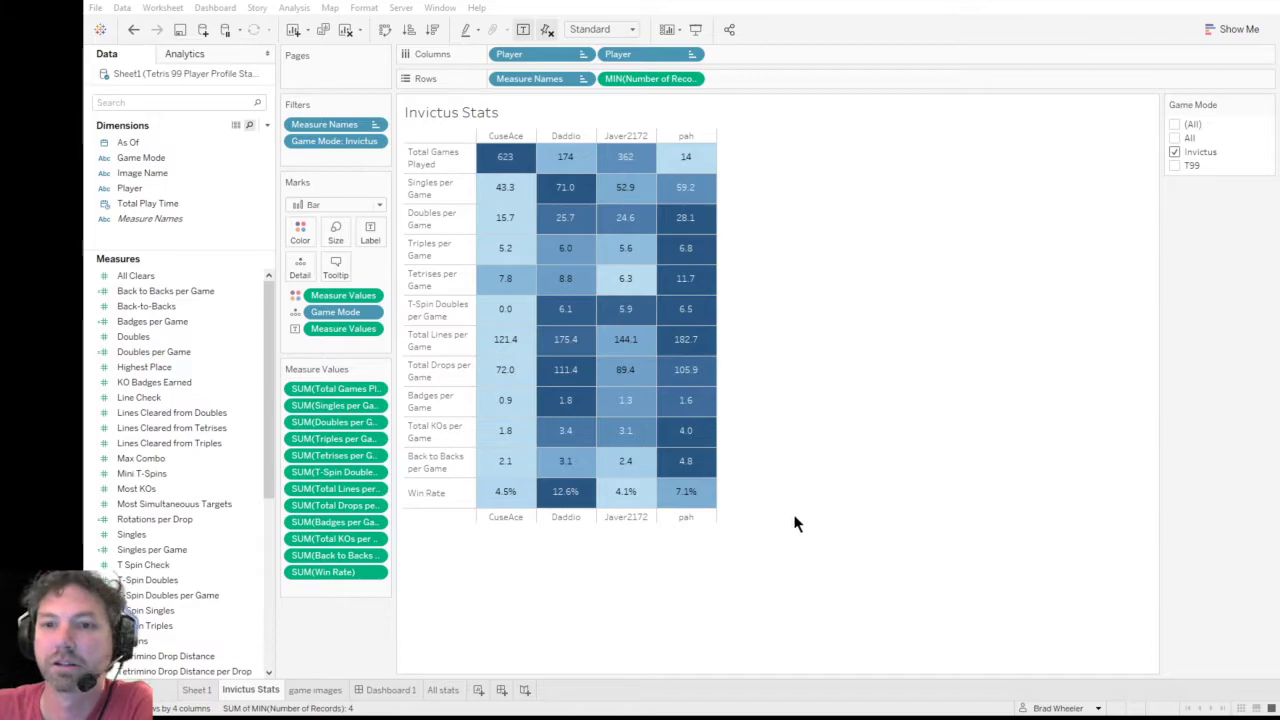
mouse_move(503, 246)
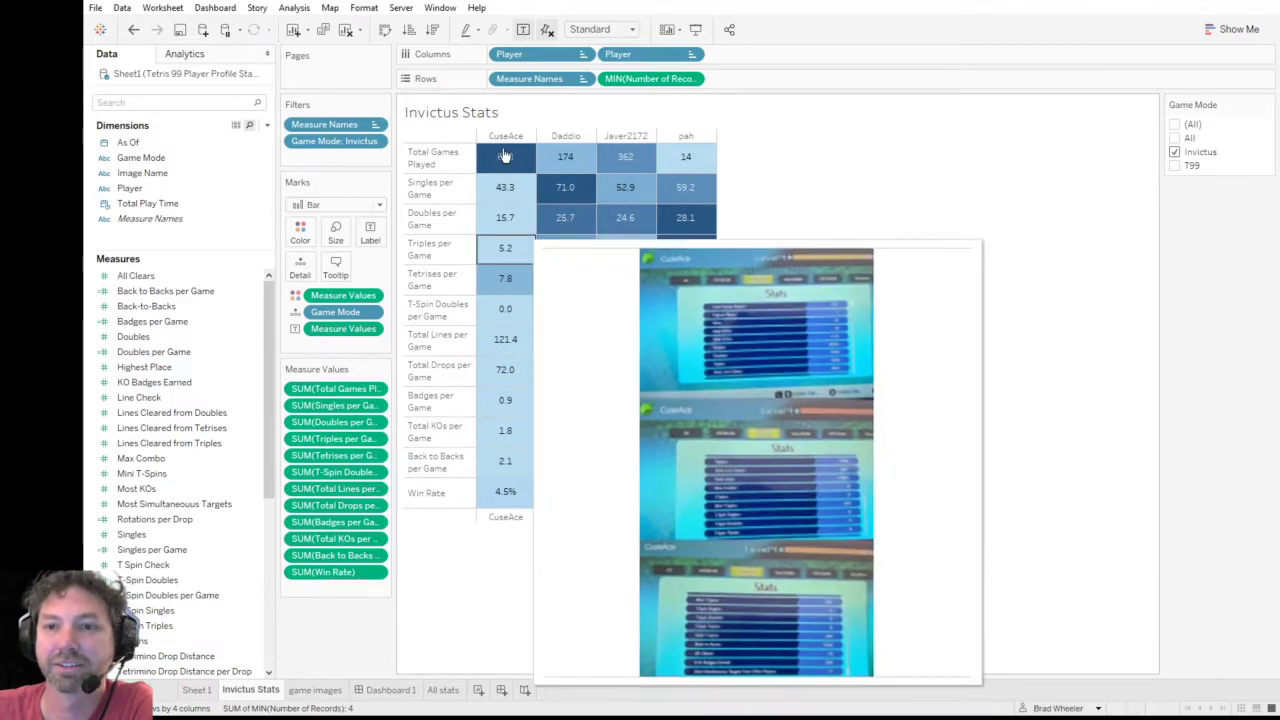
mouse_move(550, 162)
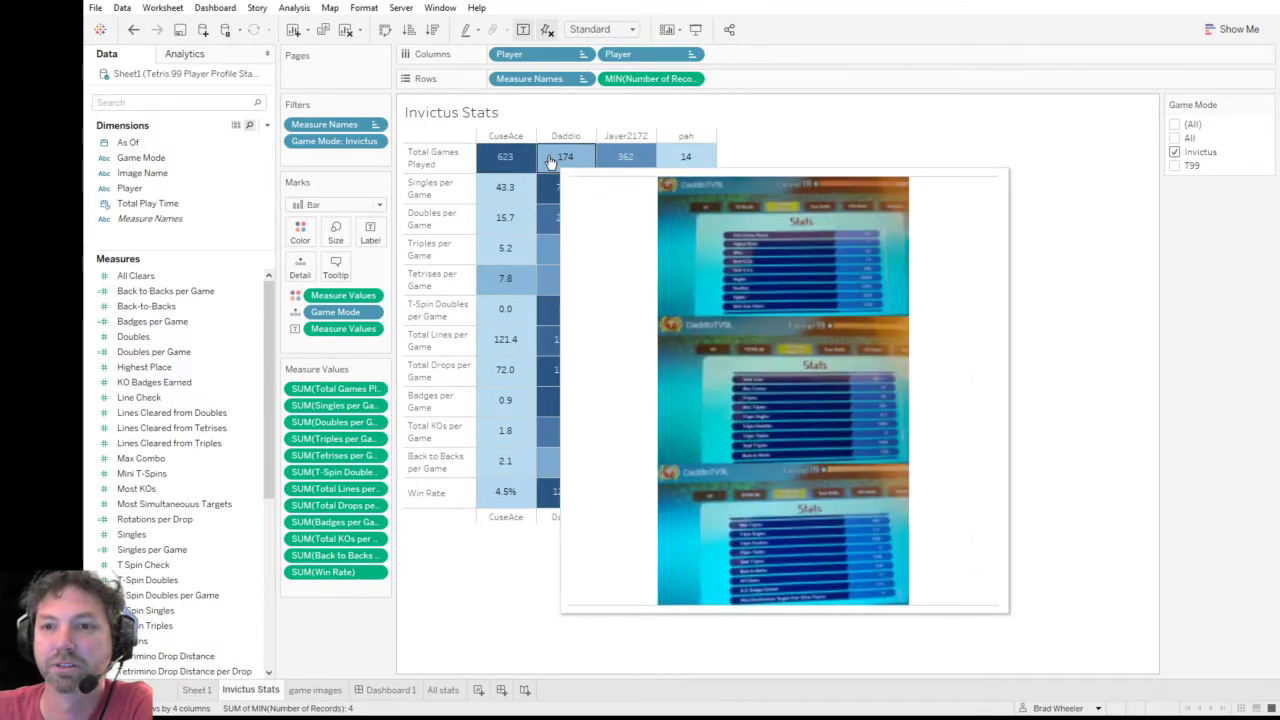
mouse_move(607, 162)
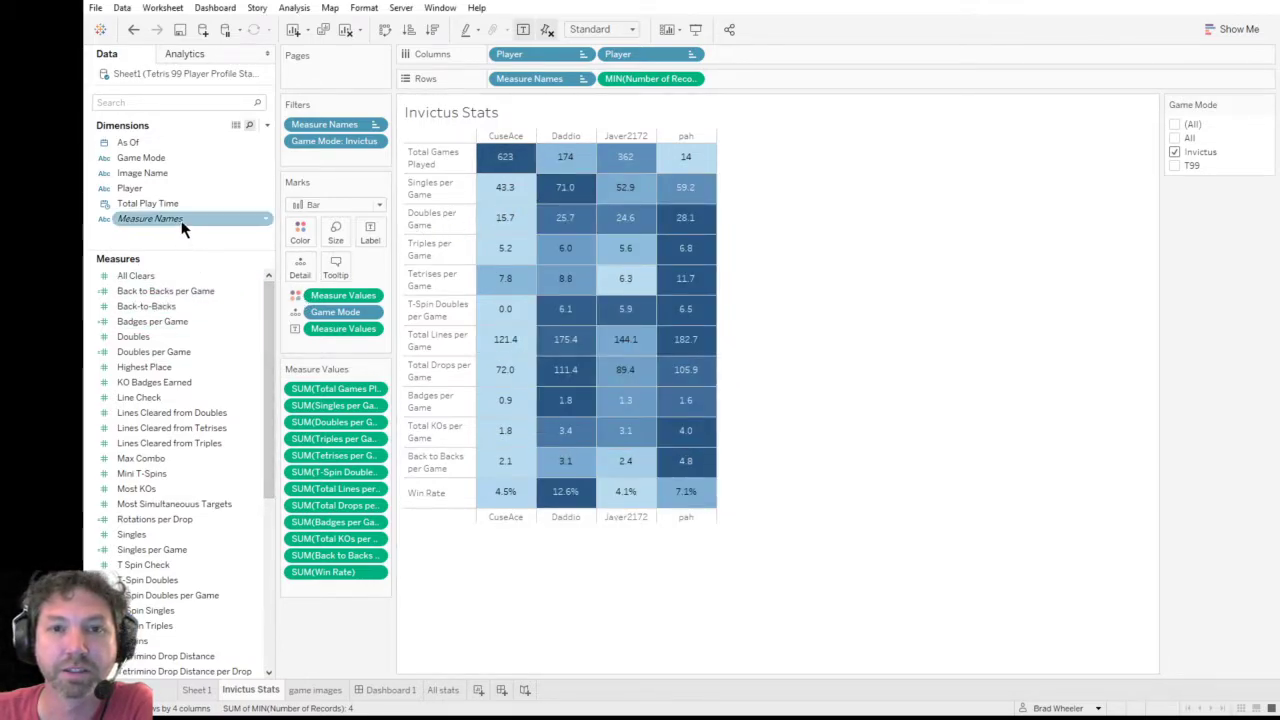
- Add the As Of and Game Mode fields to the Invictus Stats tooltip and check the tooltip on the first player's marks
left_click_drag(169, 157, 337, 270)
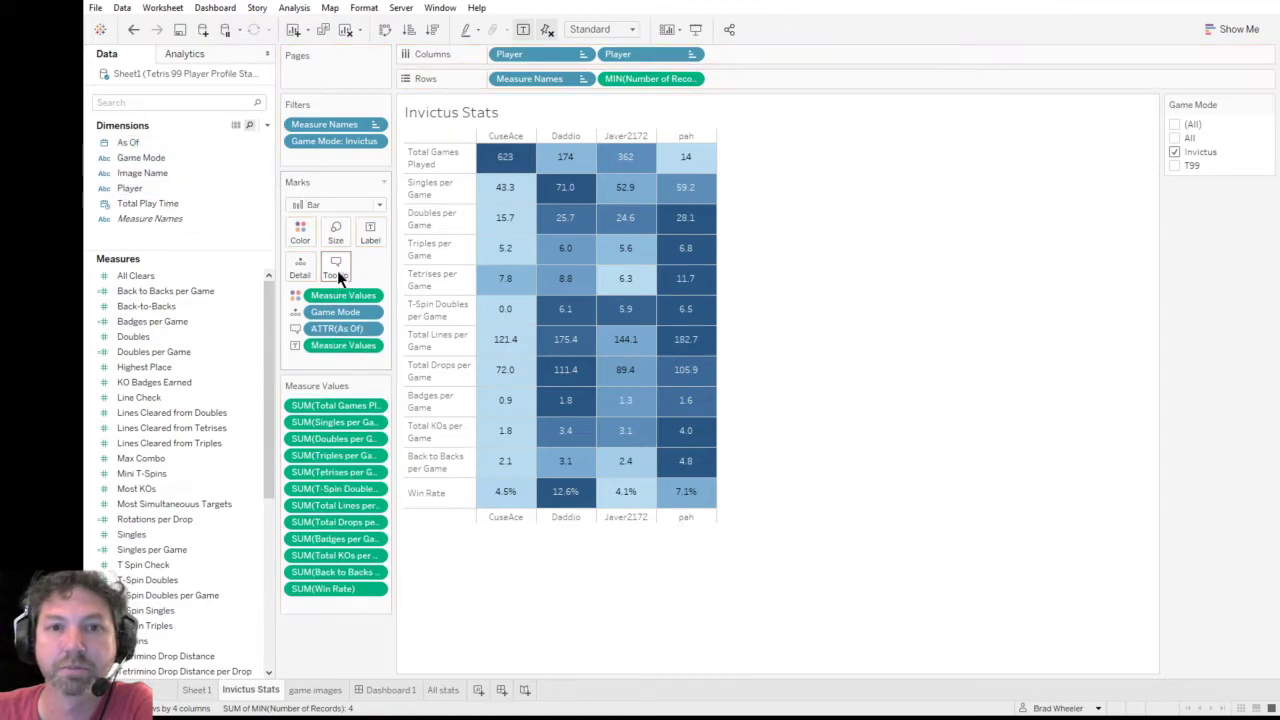
left_click_drag(158, 160, 334, 277)
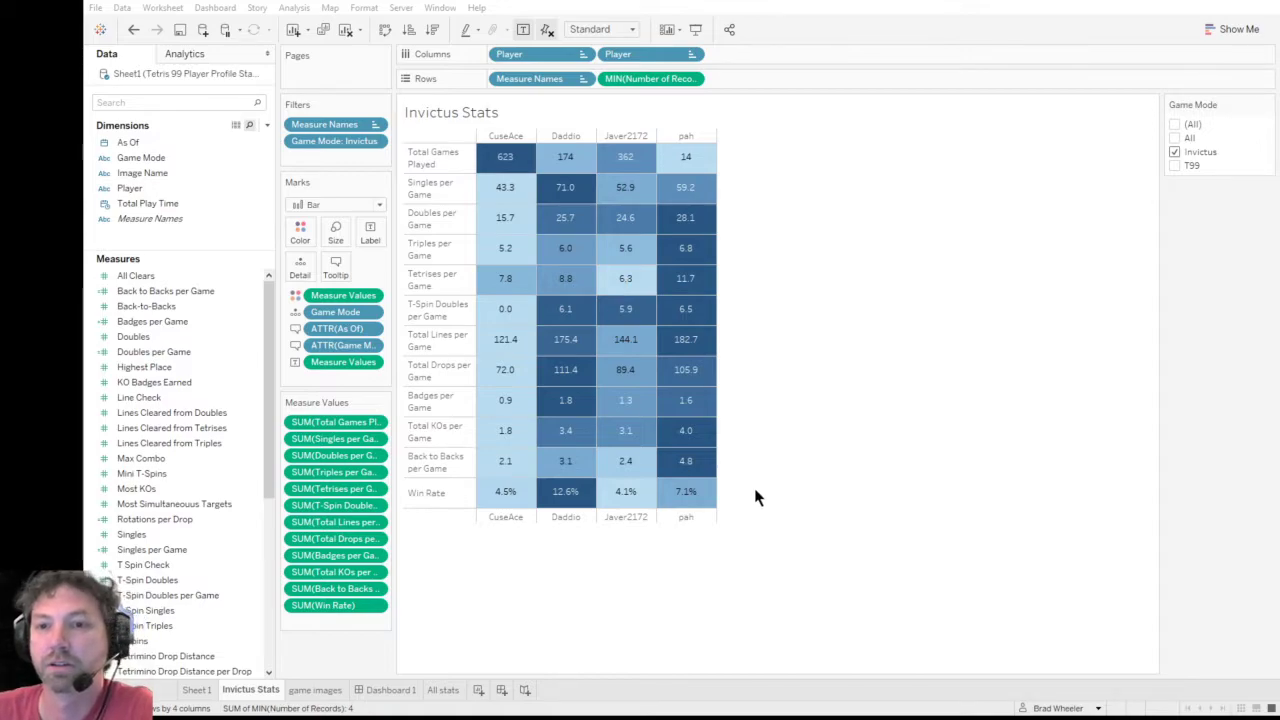
mouse_move(519, 164)
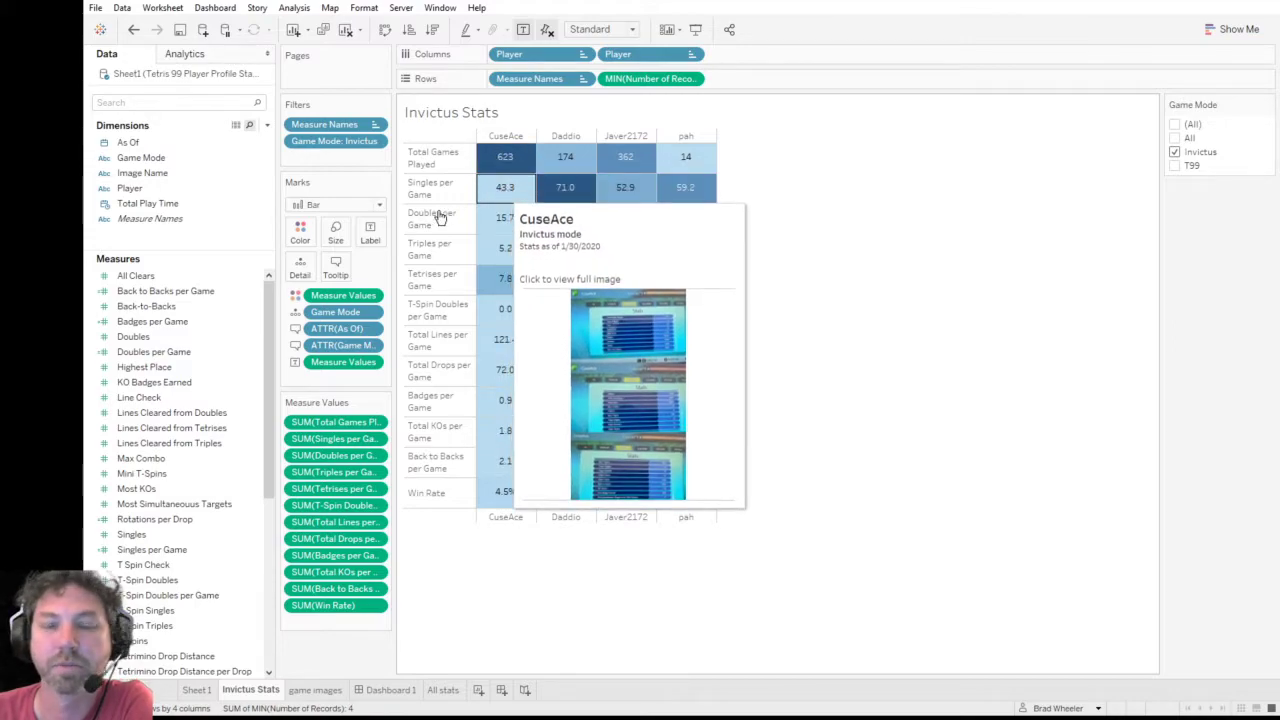
mouse_move(515, 340)
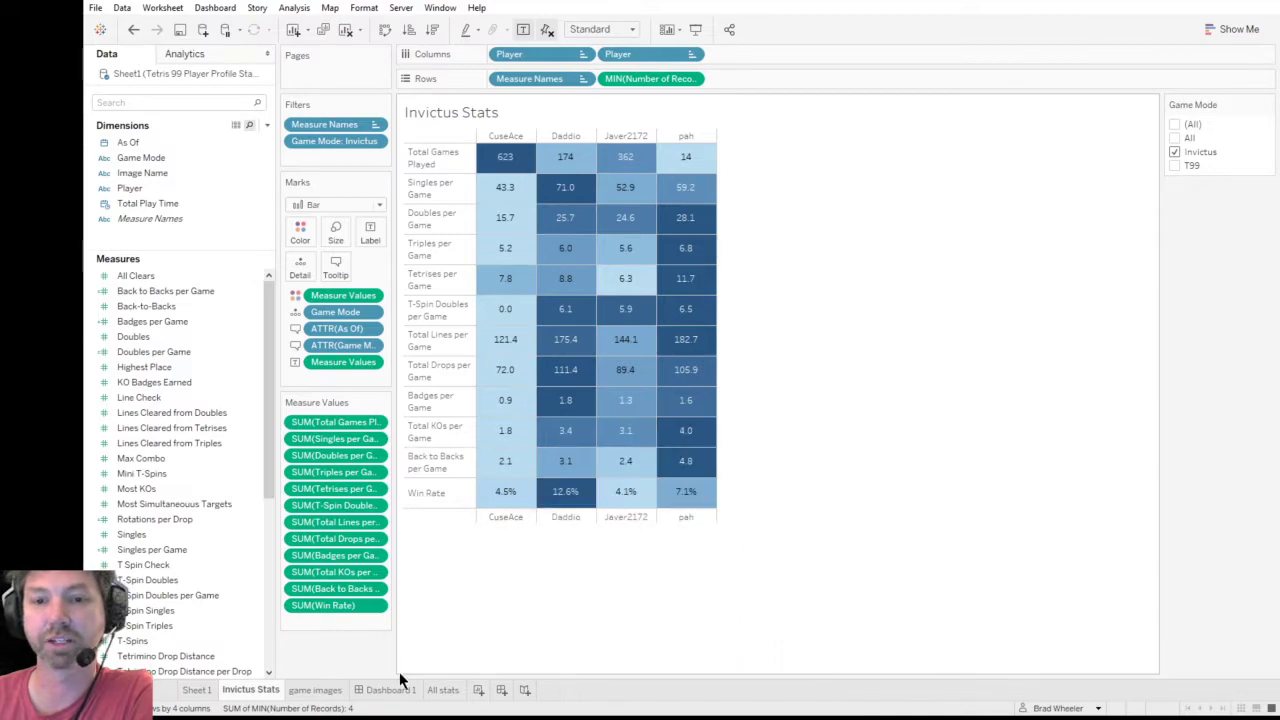
- Review the images on the game images worksheet and return to Invictus Stats
left_click(310, 690)
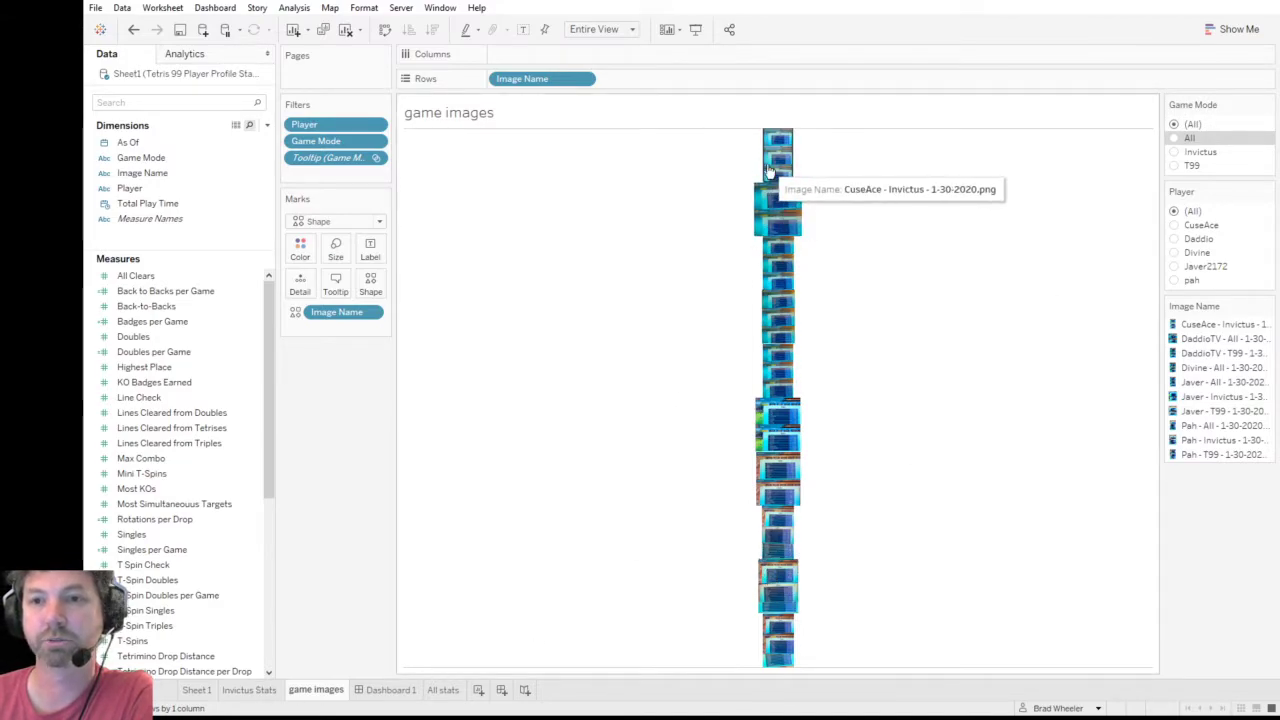
left_click(235, 690)
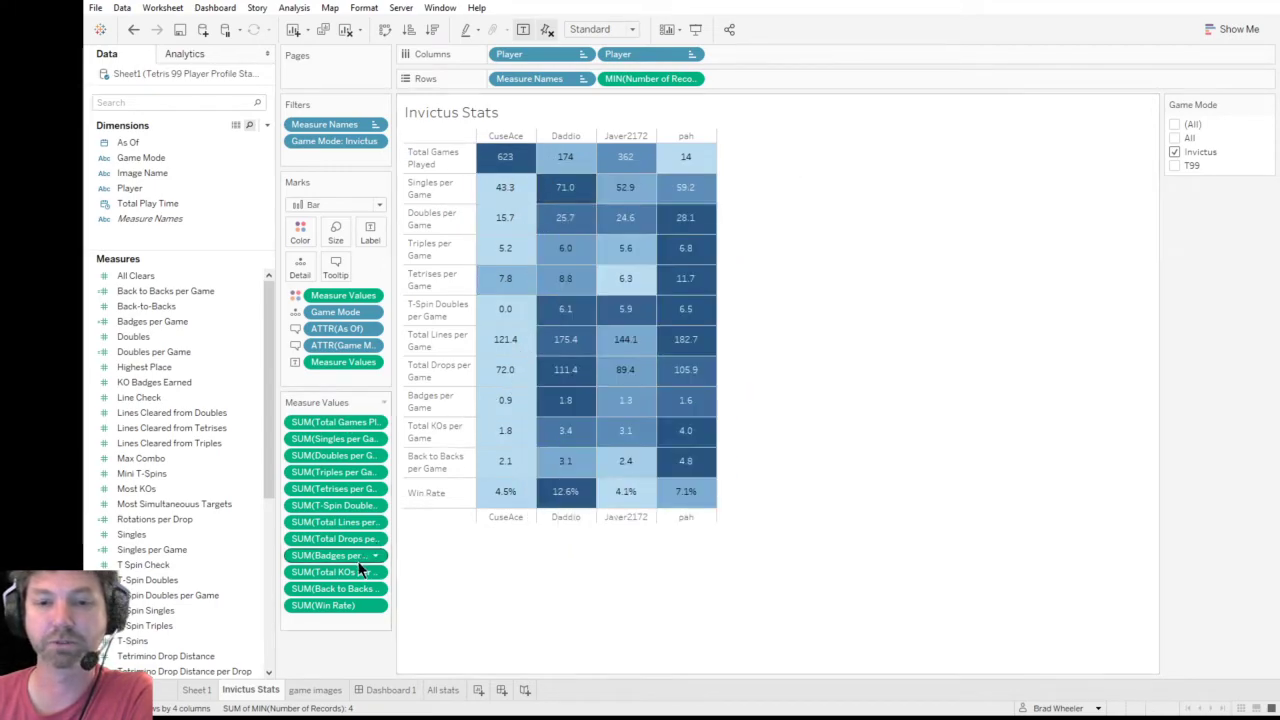
- Duplicate the T-Spin Doubles per Game calculated field and base the copy's calculation on T-Spin Triples
left_click(310, 690)
left_click(249, 692)
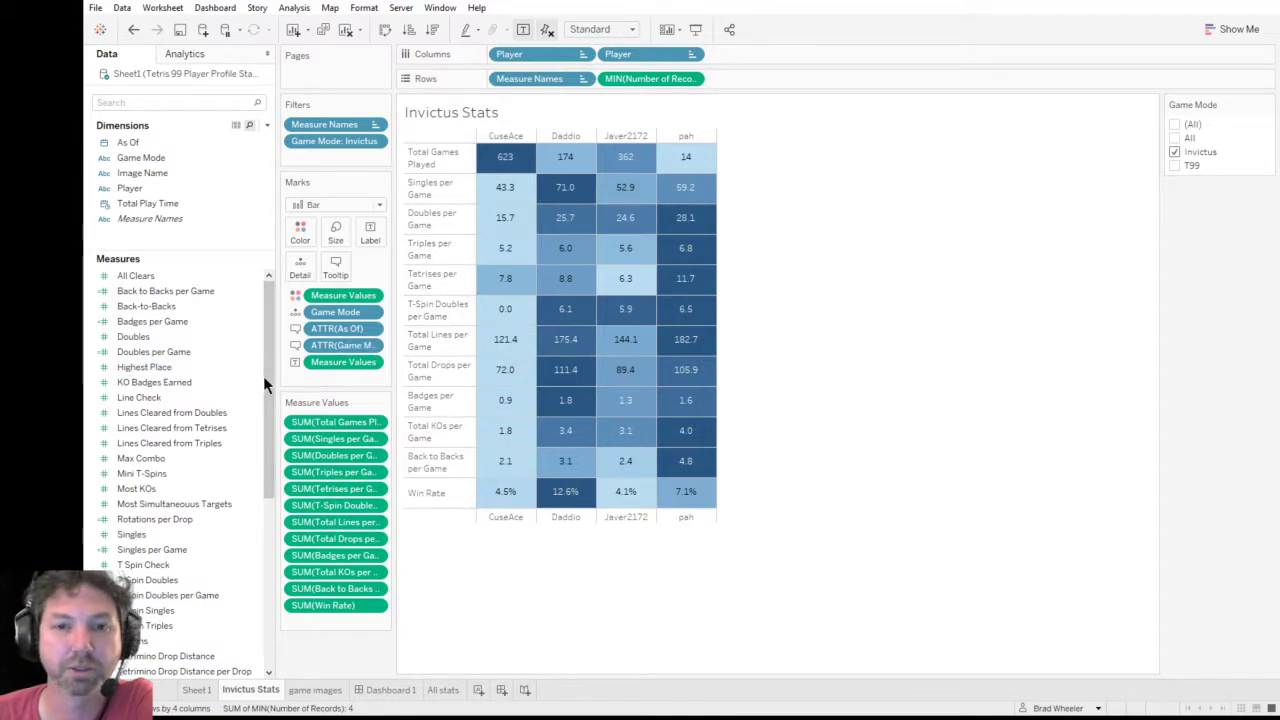
scroll(265, 395, "down", 4)
left_click(211, 476)
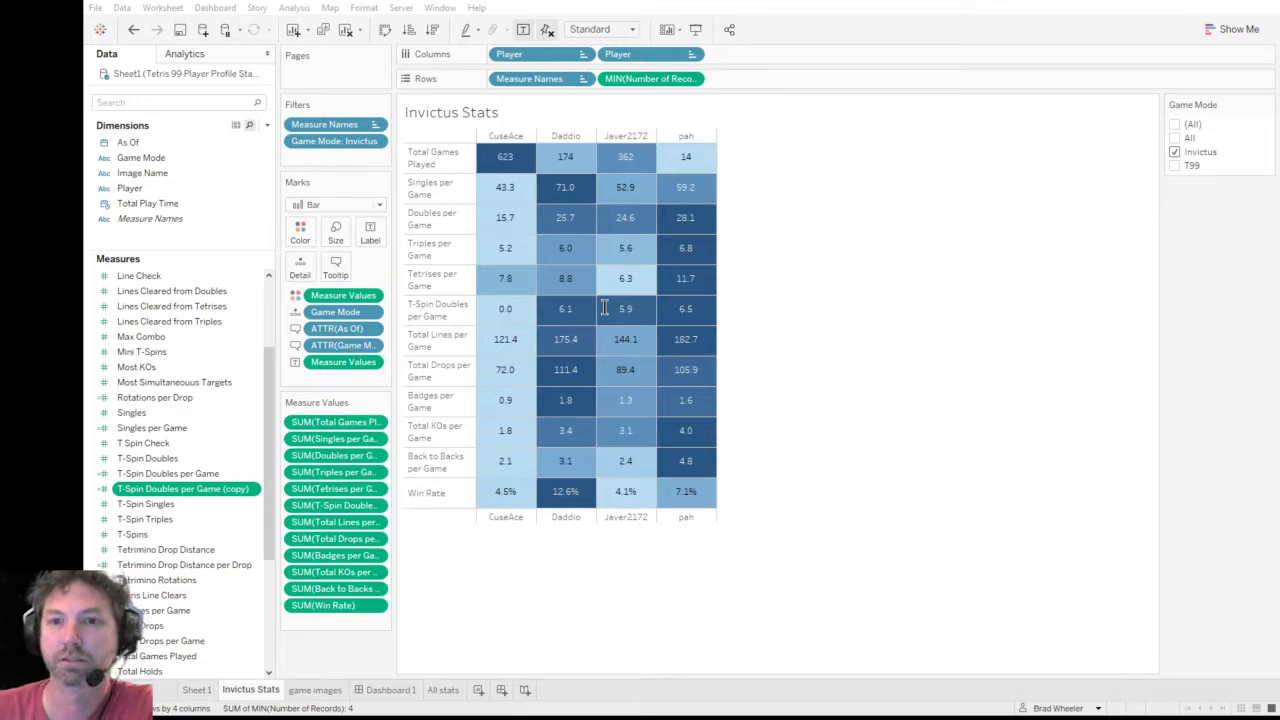
left_click(954, 487)
- Rename the copied measure as T-Spin Triples per Game and add it to the measure values directly after T-Spin Doubles per Game
left_click(202, 494)
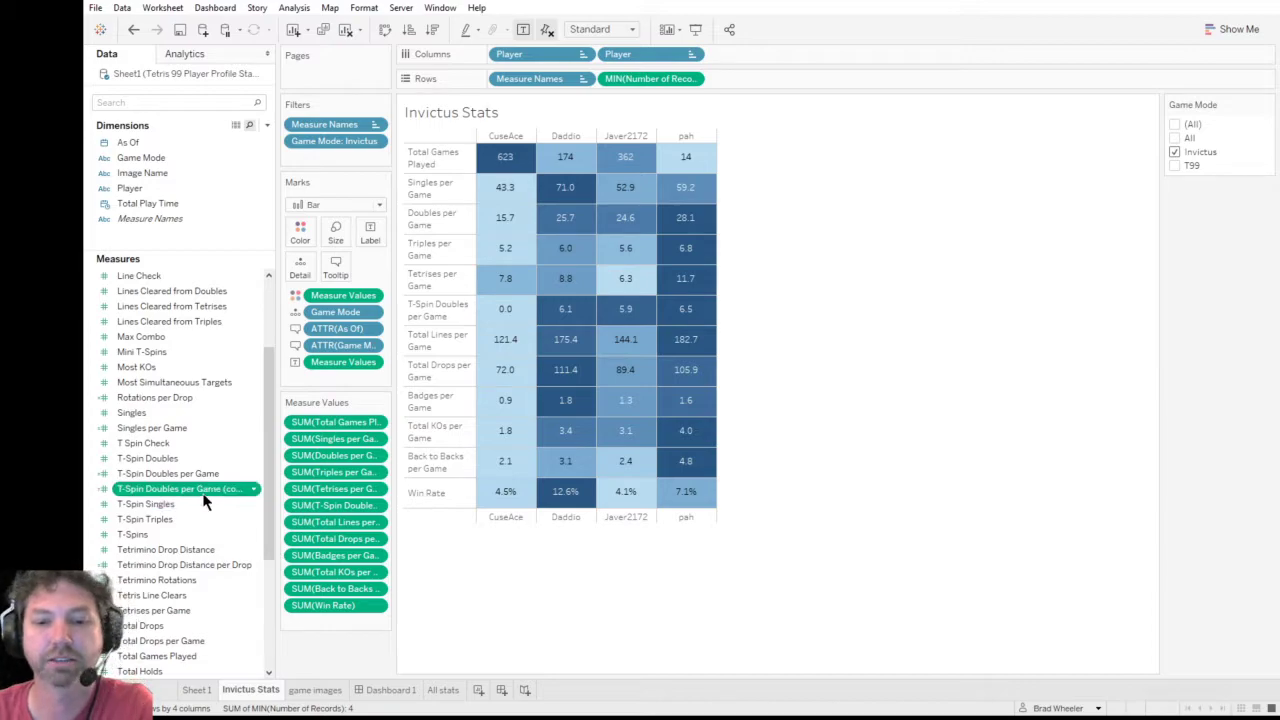
left_click(202, 492)
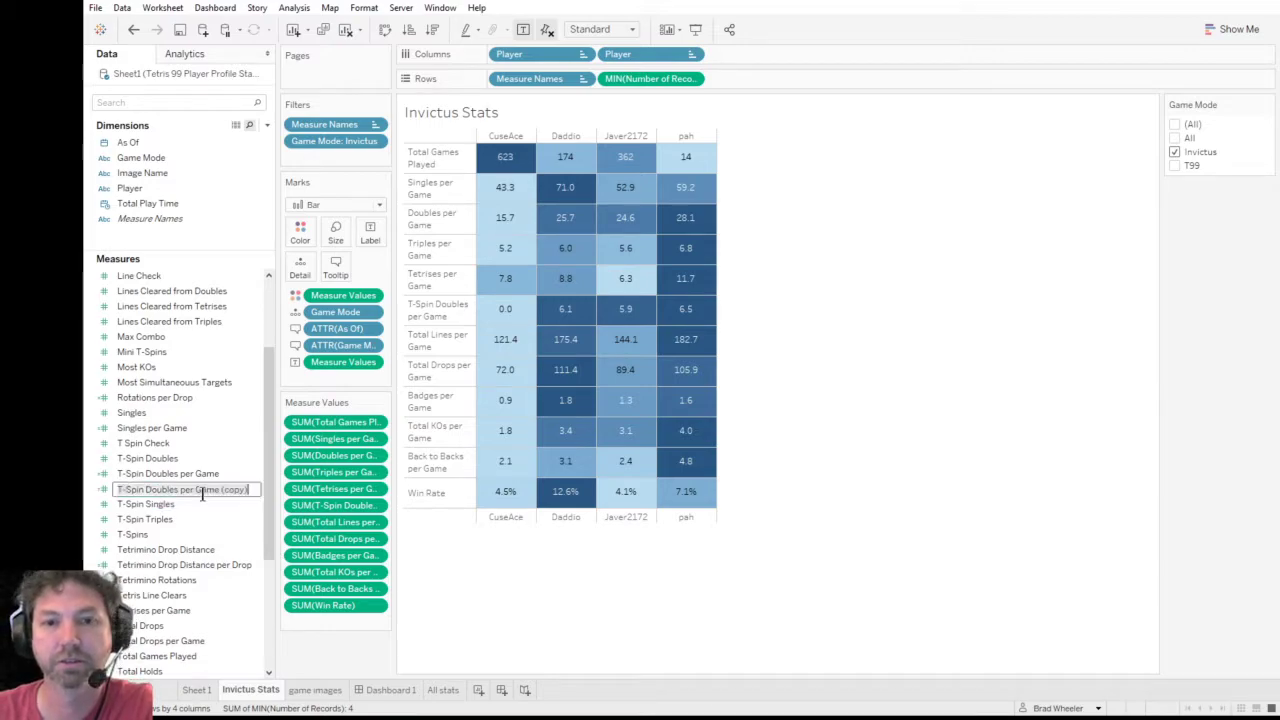
type("Y")
key("BackSpace")
type("T-Spin Trip")
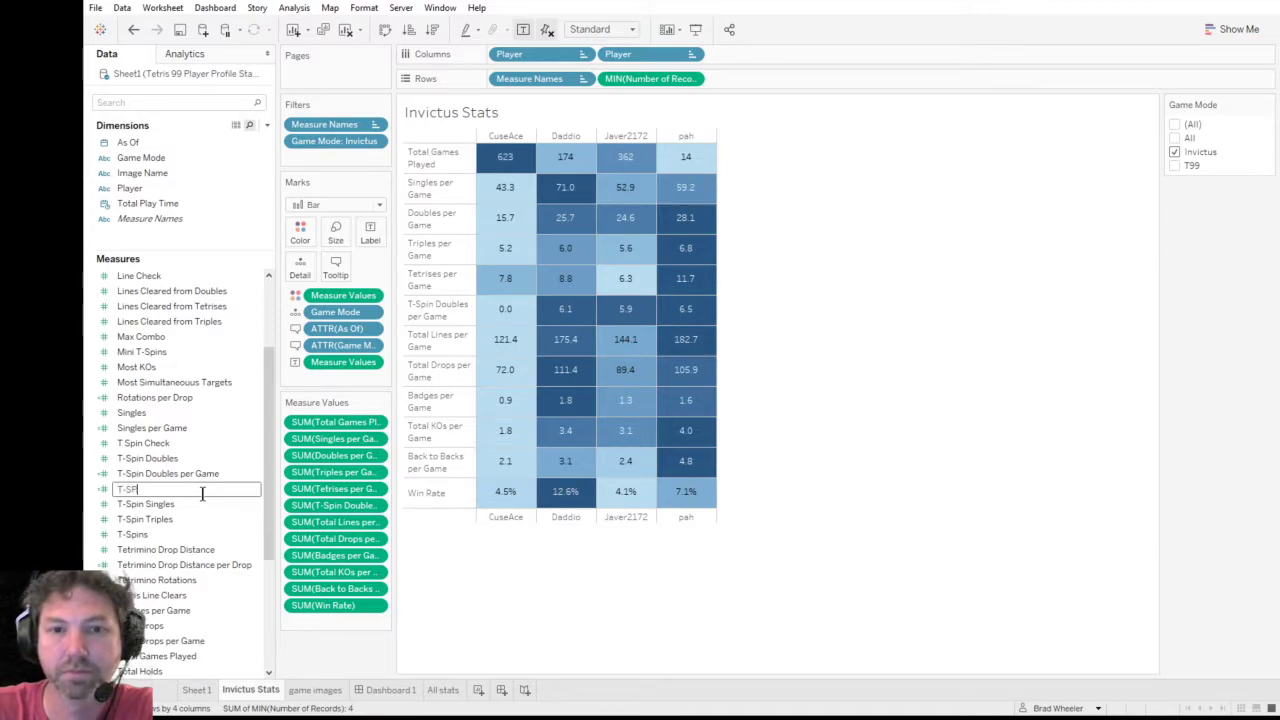
type("les per Game")
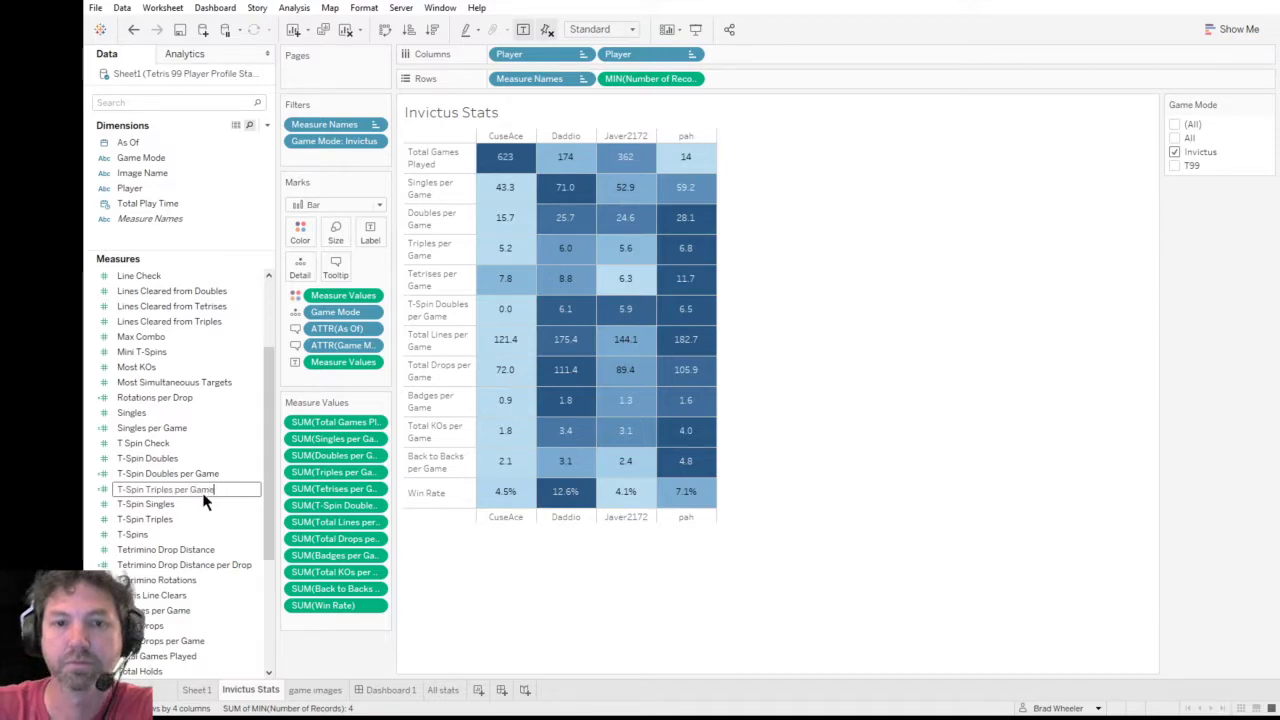
key("Return")
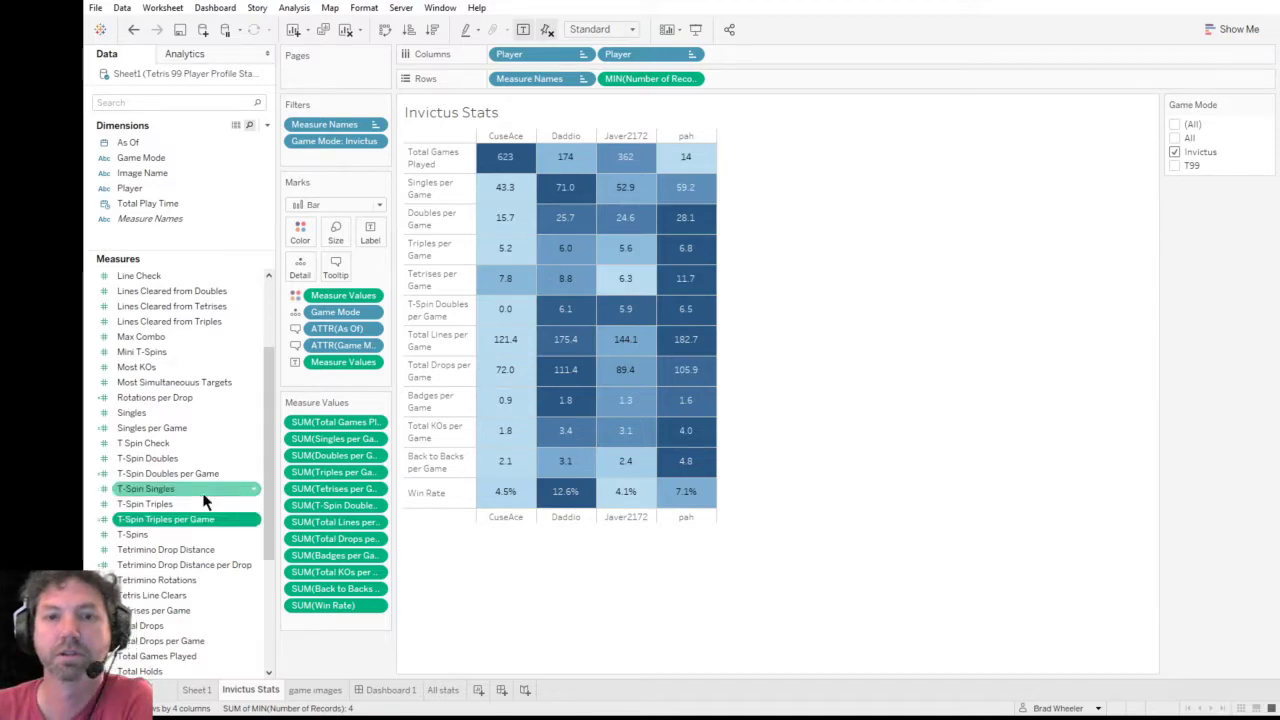
mouse_move(186, 520)
left_mouse_down()
mouse_move(255, 569)
mouse_move(320, 592)
mouse_move(350, 550)
mouse_move(347, 518)
left_mouse_up()
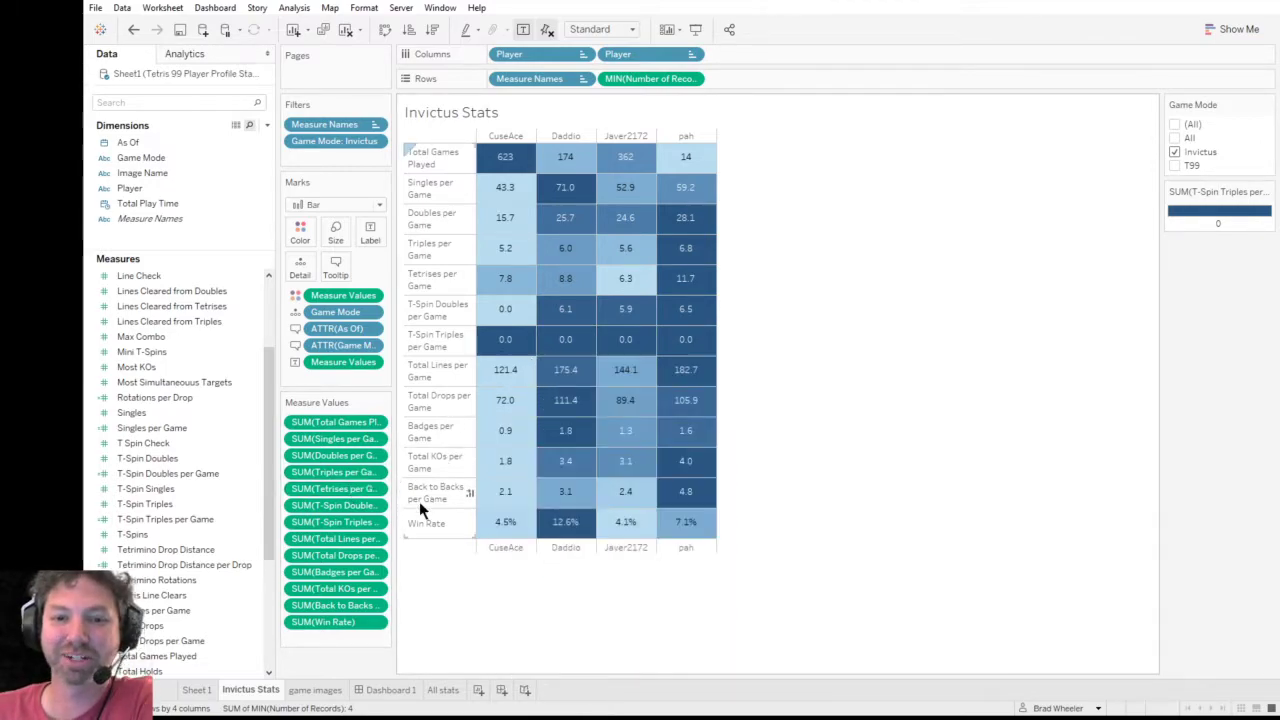
- Filter Invictus Stats to T99 mode only and add the T-Spin Triples measure at the end of the measure values
left_click(1174, 160)
left_click(1175, 151)
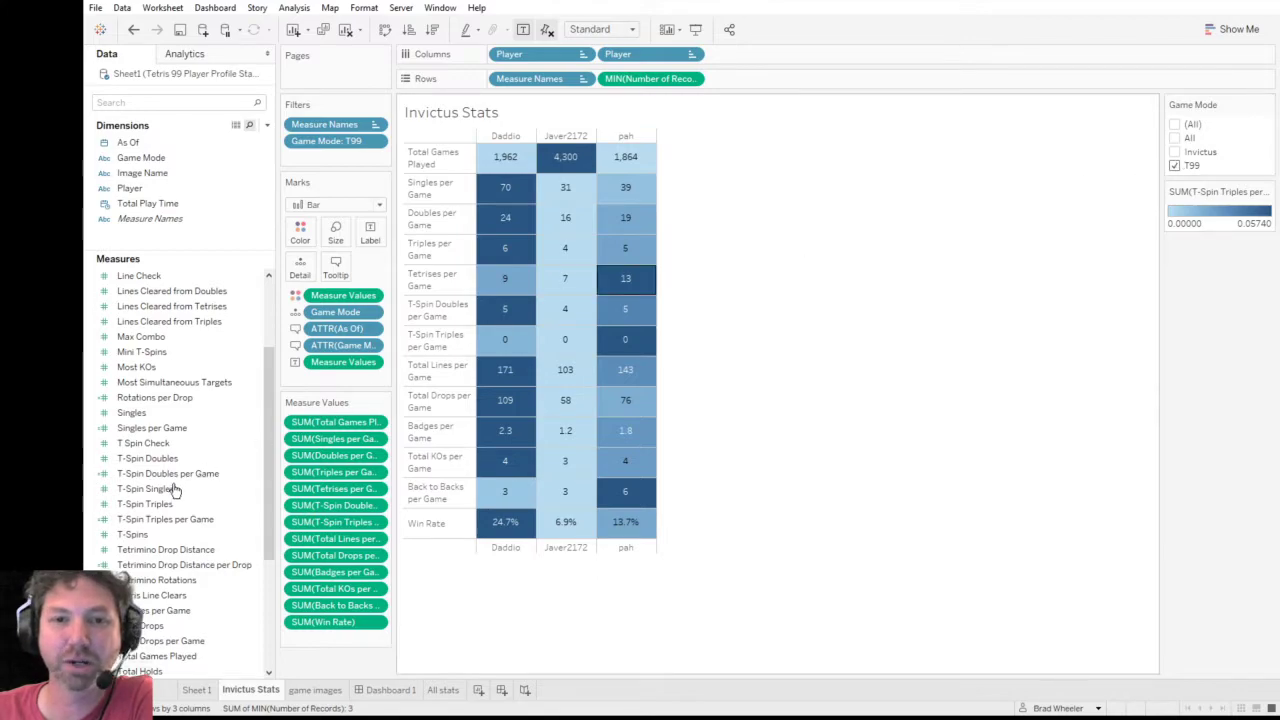
left_click_drag(187, 505, 337, 648)
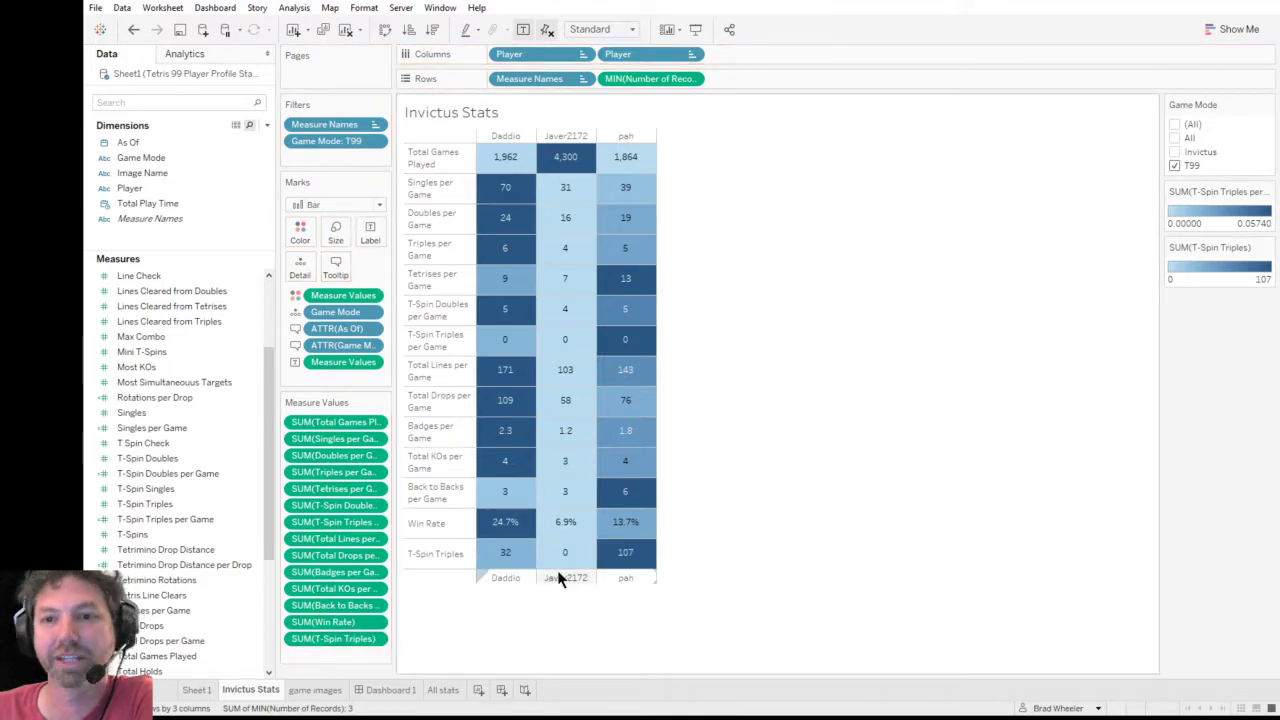
mouse_move(609, 355)
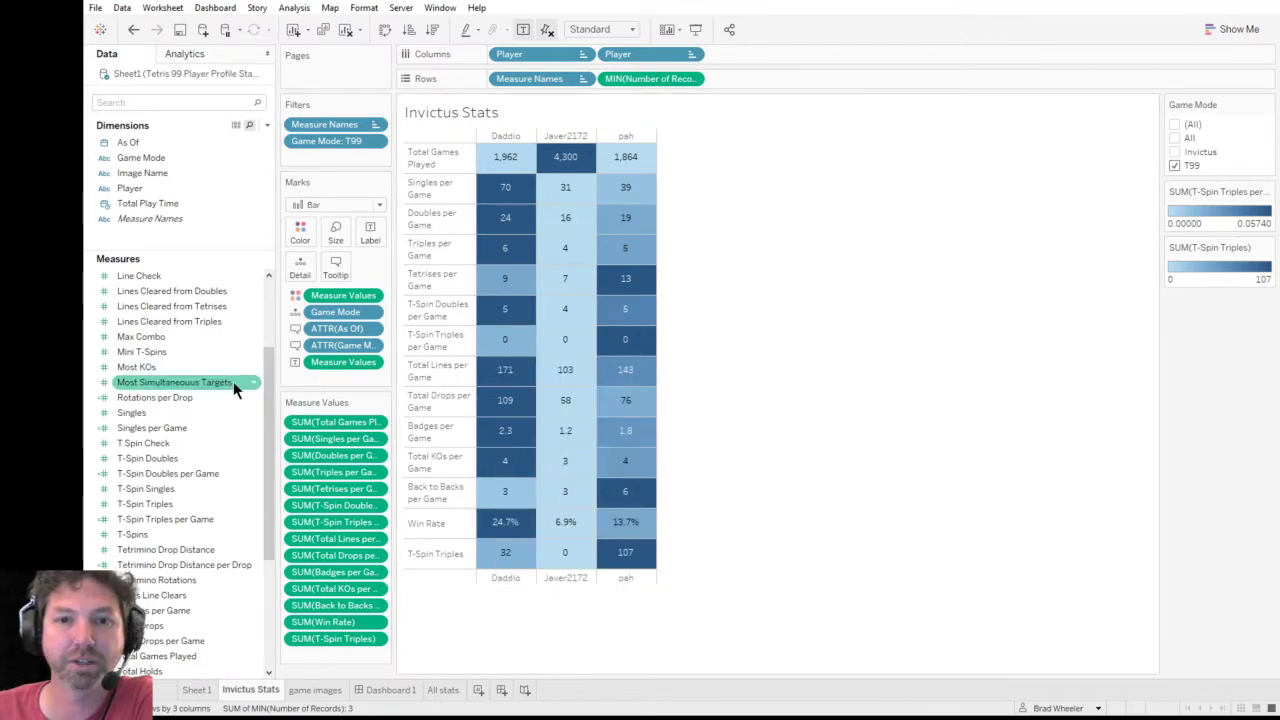
- Set the number format of the T-Spin Triples per Game measure to one decimal place
left_click_drag(266, 396, 266, 438)
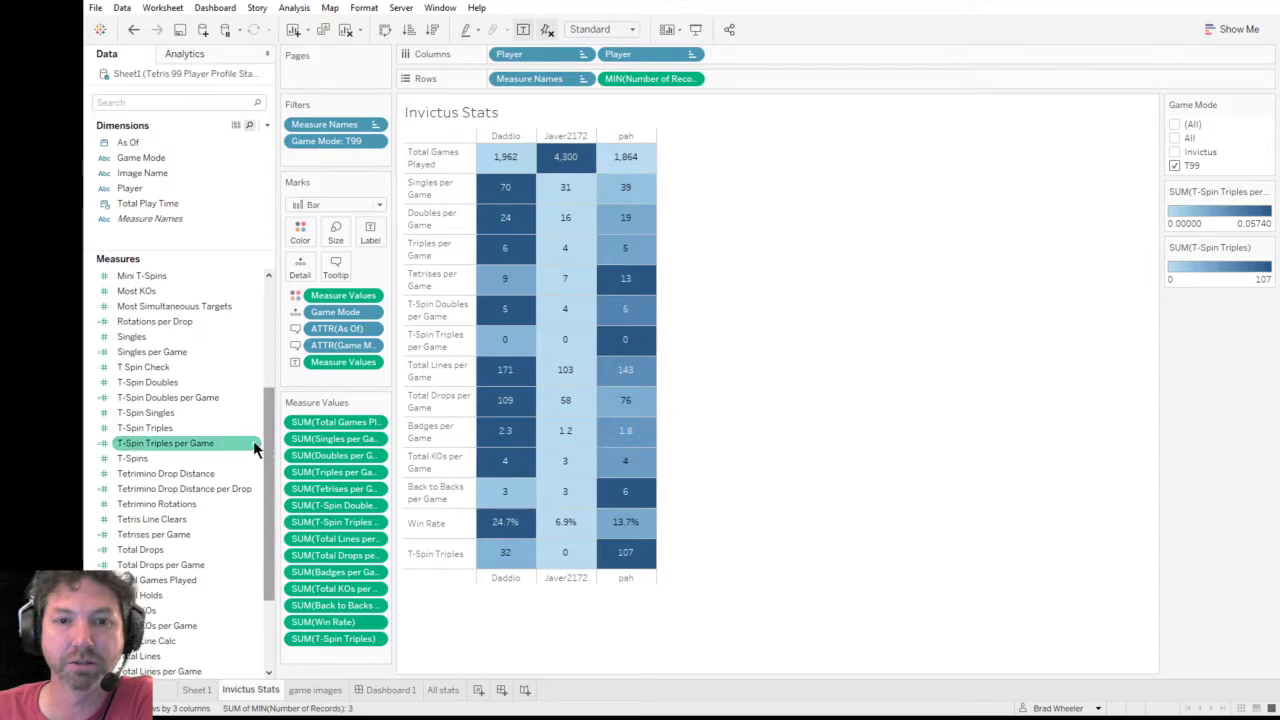
left_click(220, 450)
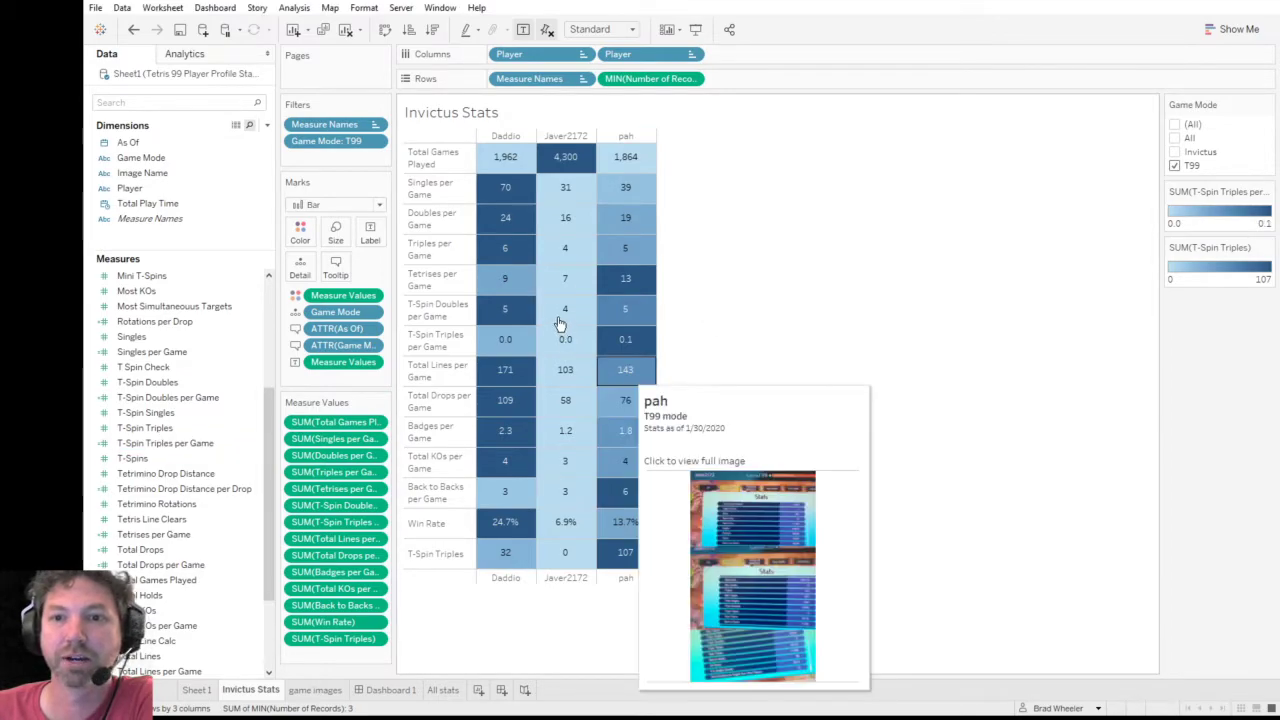
- Remove T-Spin Triples from the measure values and set the Game Mode filter back to Invictus only
left_click_drag(335, 638, 453, 639)
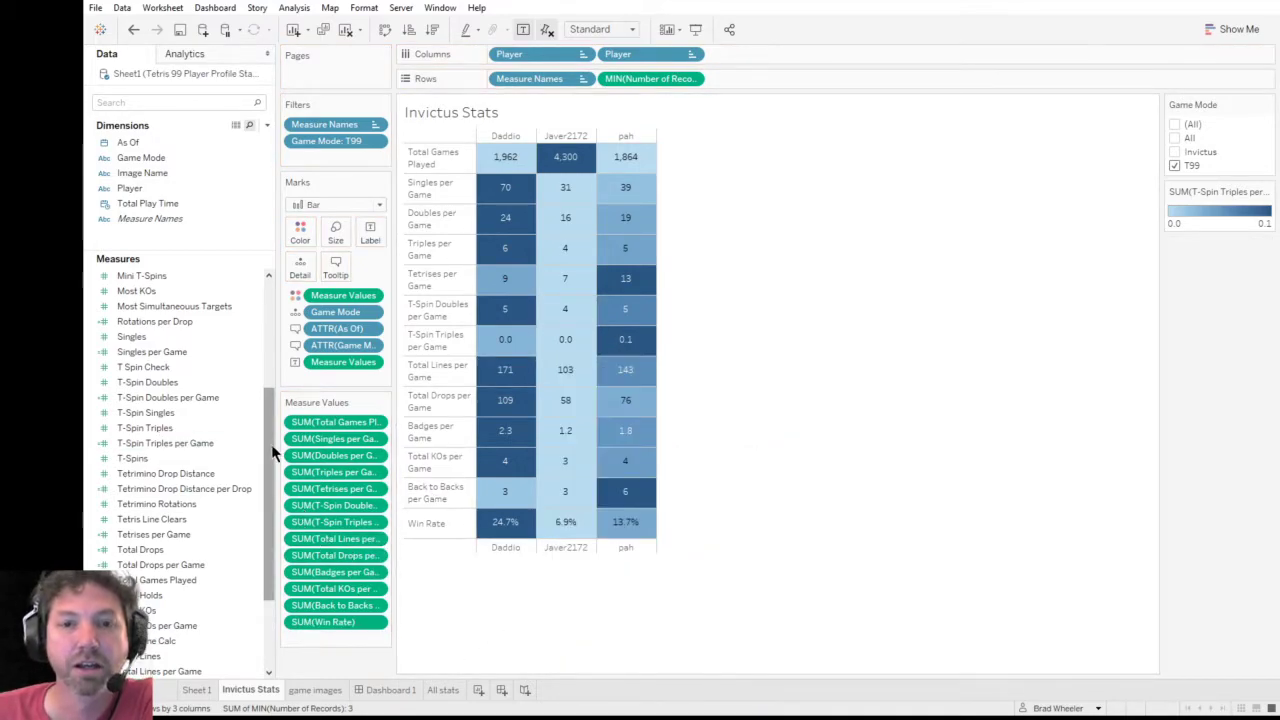
mouse_move(270, 455)
left_mouse_down()
mouse_move(270, 490)
mouse_move(272, 466)
left_mouse_up()
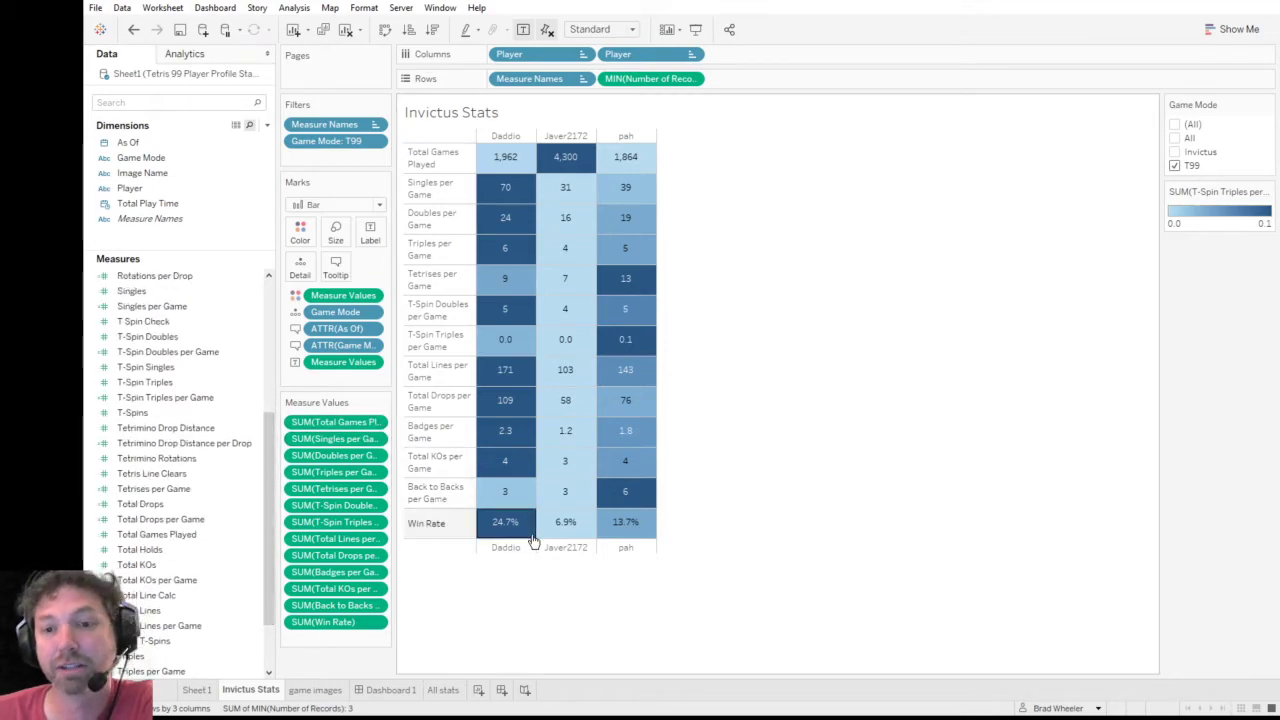
left_click(1174, 152)
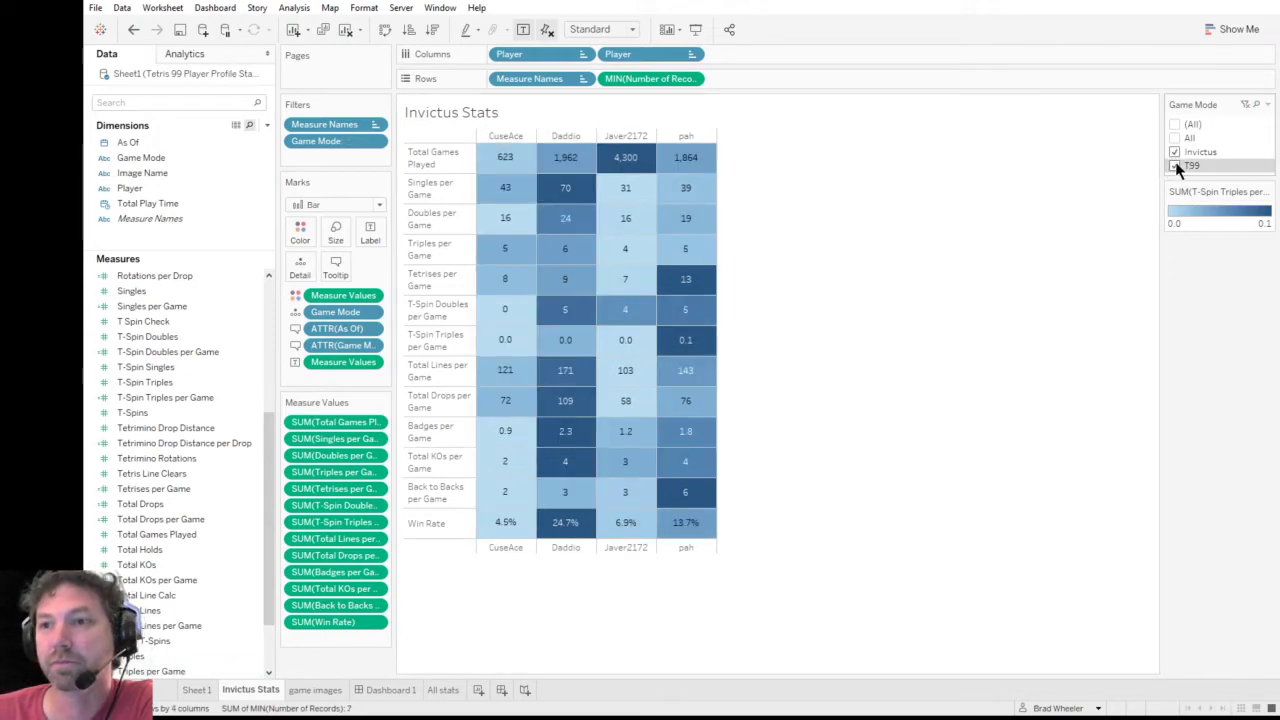
left_click(1175, 165)
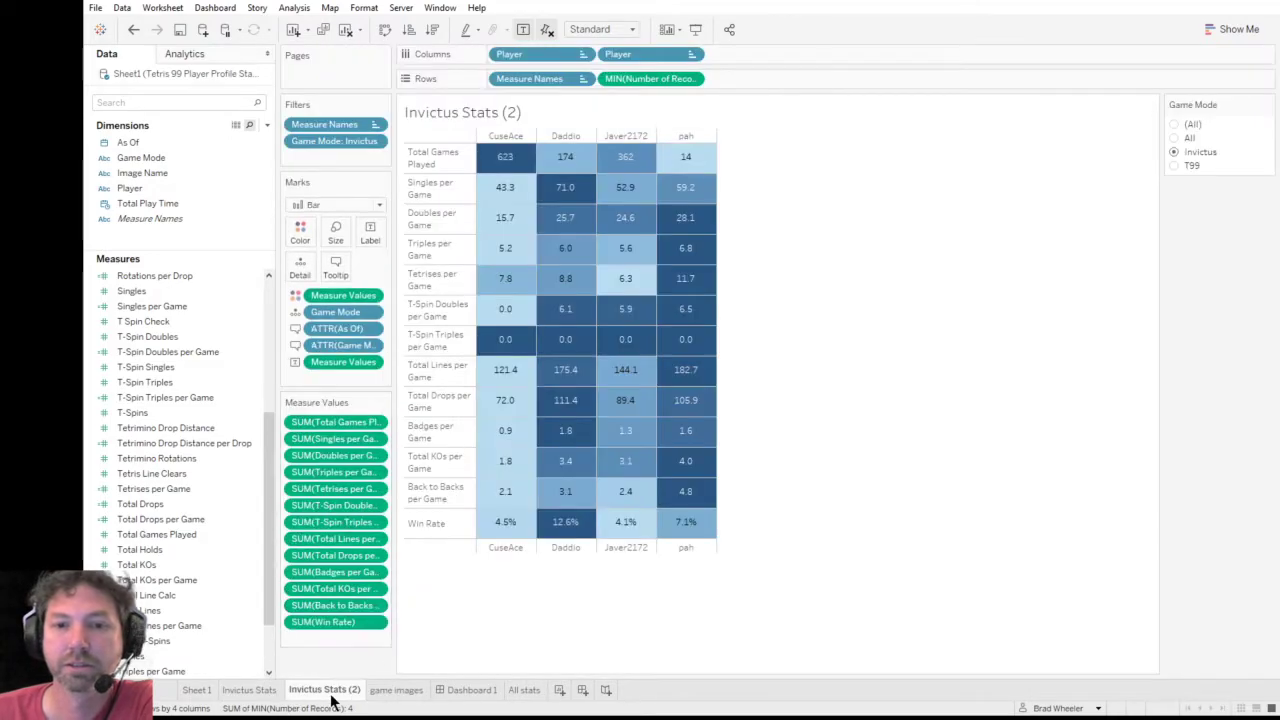
- Rename the duplicated Invictus Stats (2) worksheet as T99 Stats
double_click(330, 692)
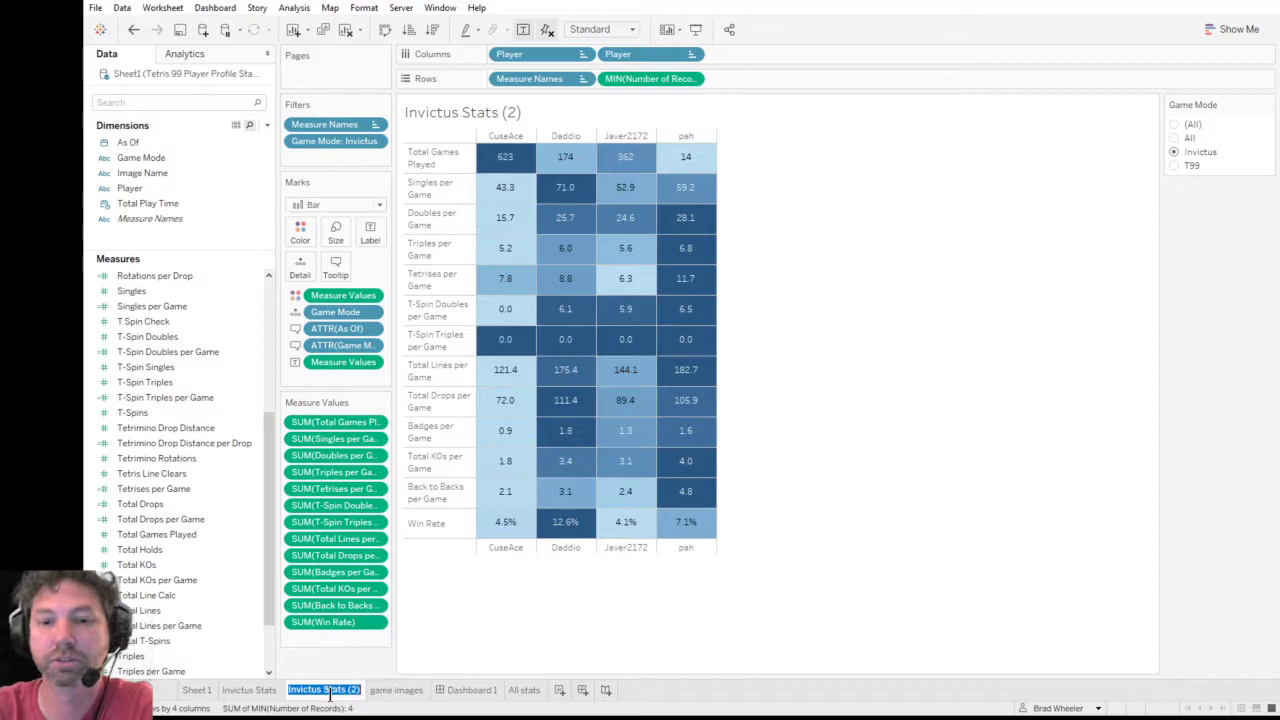
type("T99")
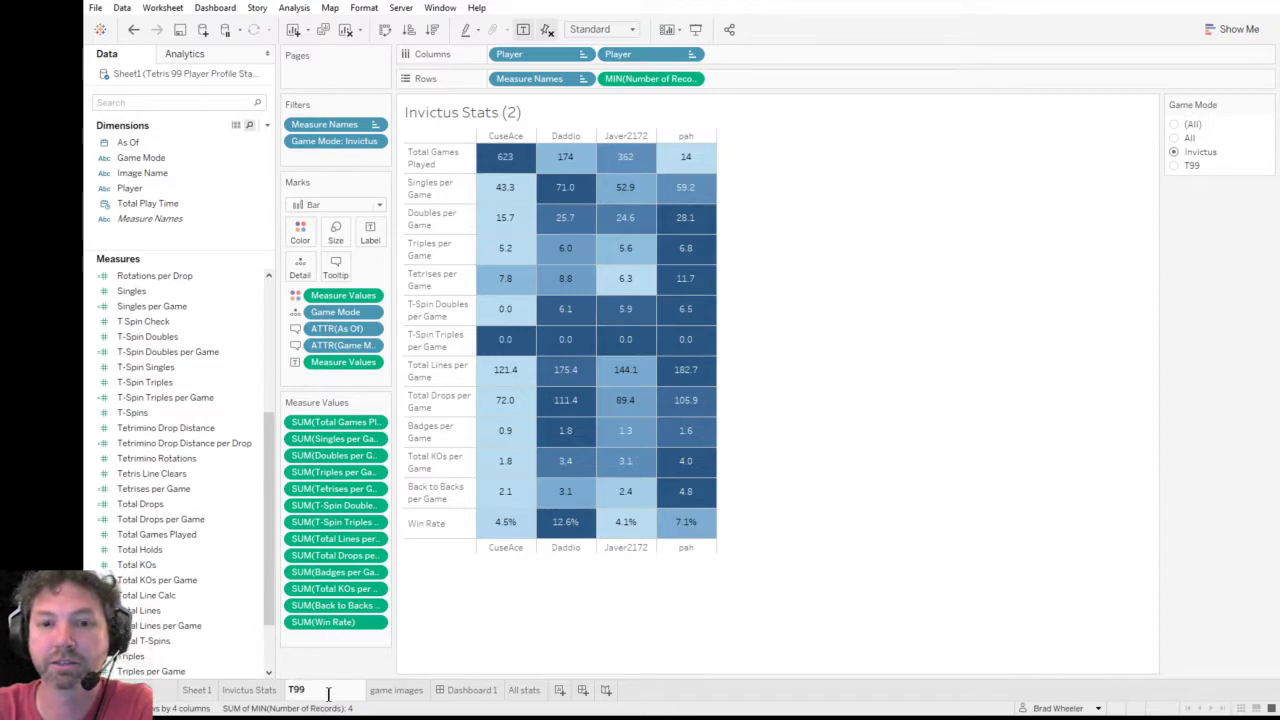
type(" Stats")
key("Return")
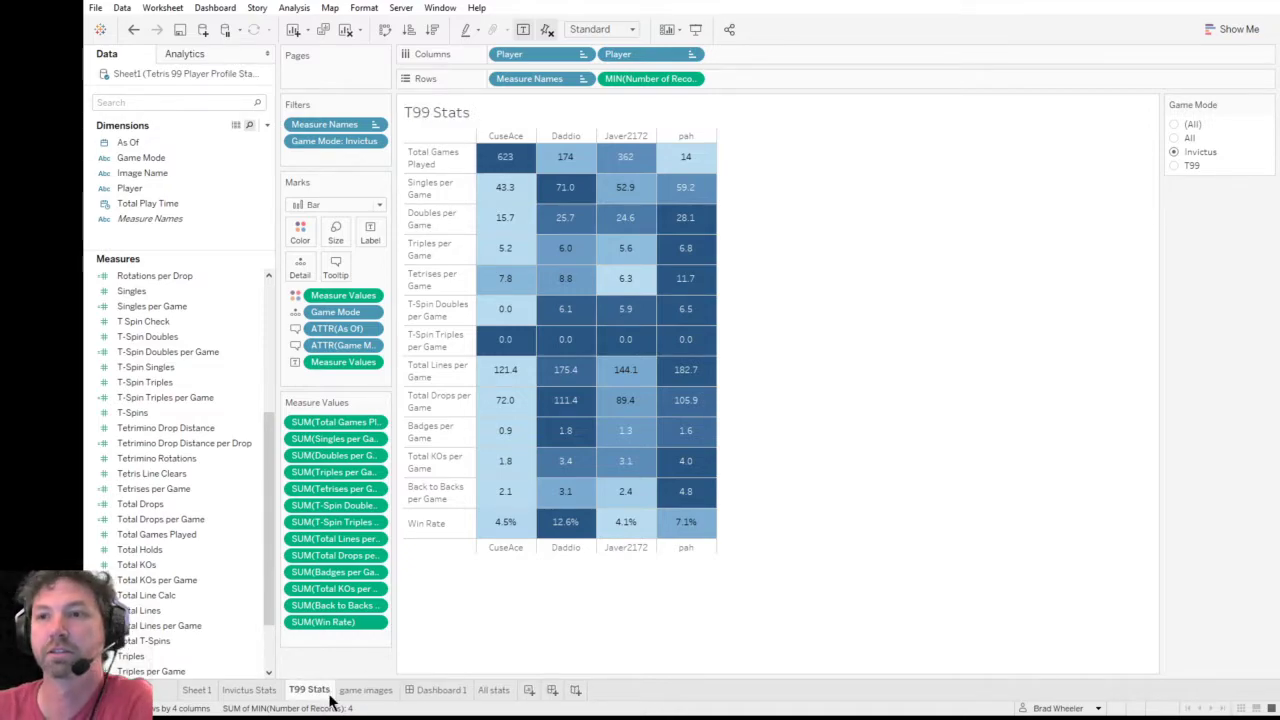
- Filter the T99 Stats worksheet to T99 mode and check the image tooltips on the players' marks
left_click(1174, 166)
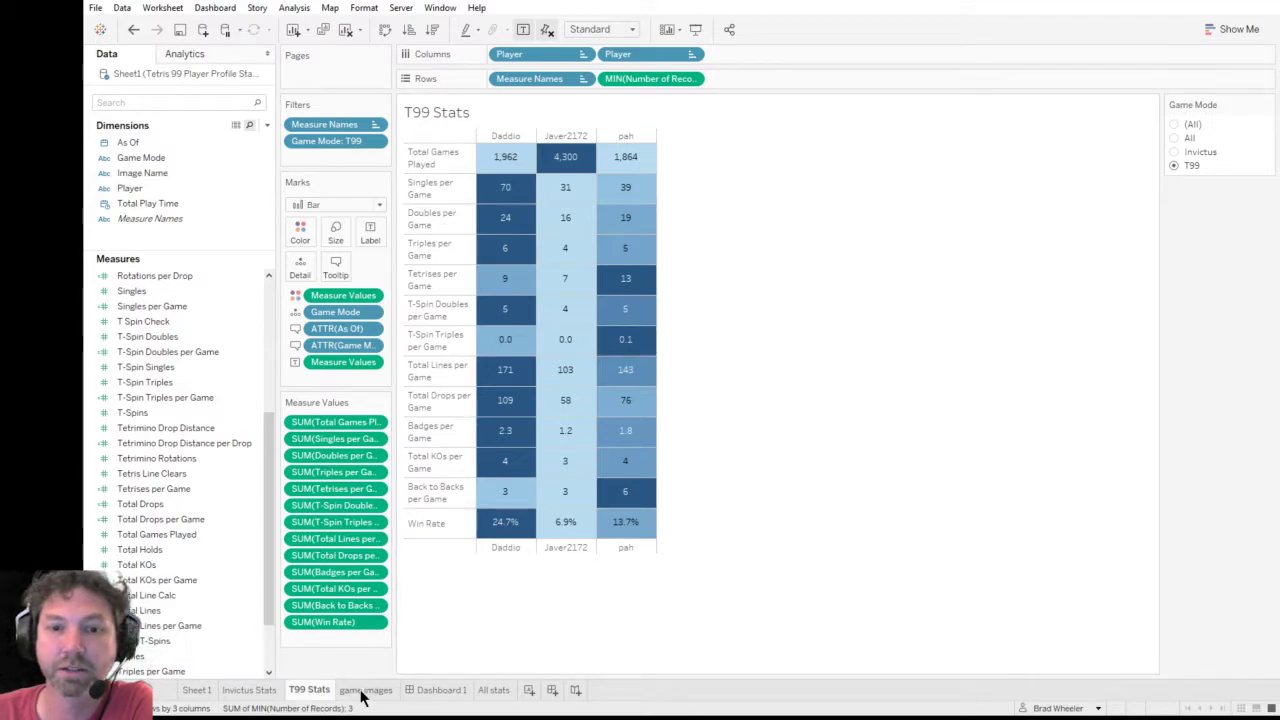
mouse_move(495, 462)
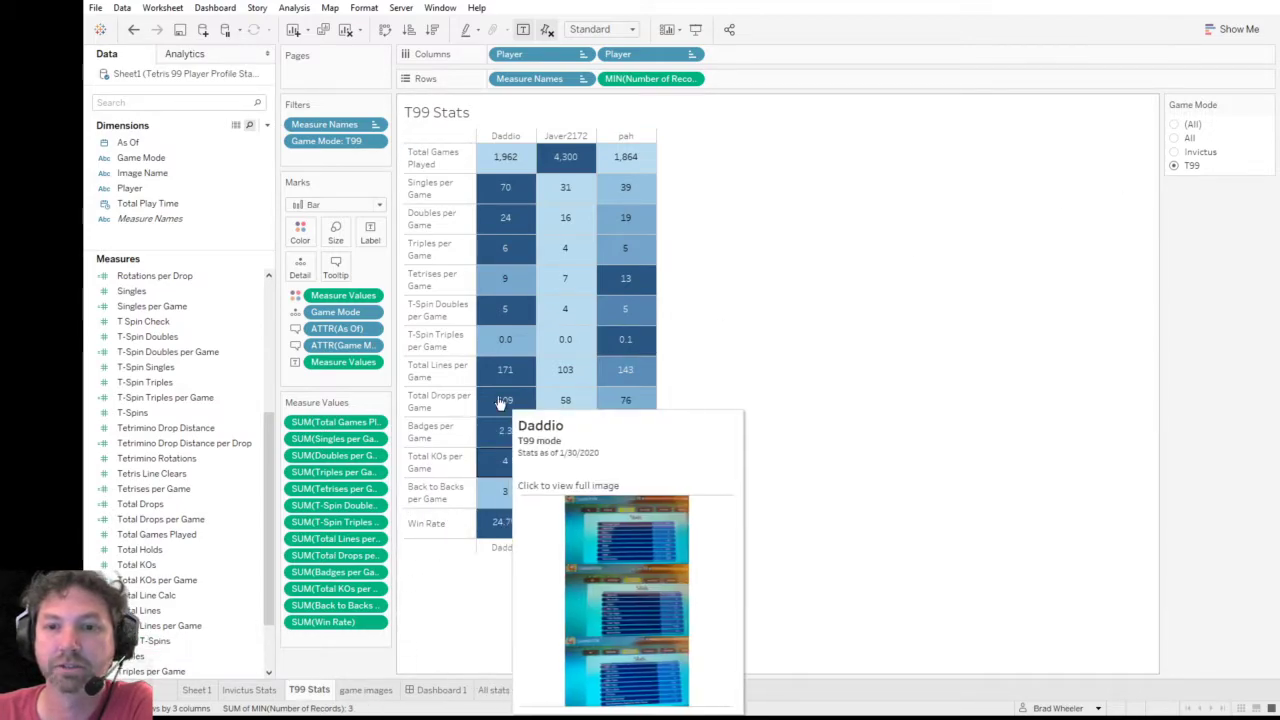
mouse_move(560, 316)
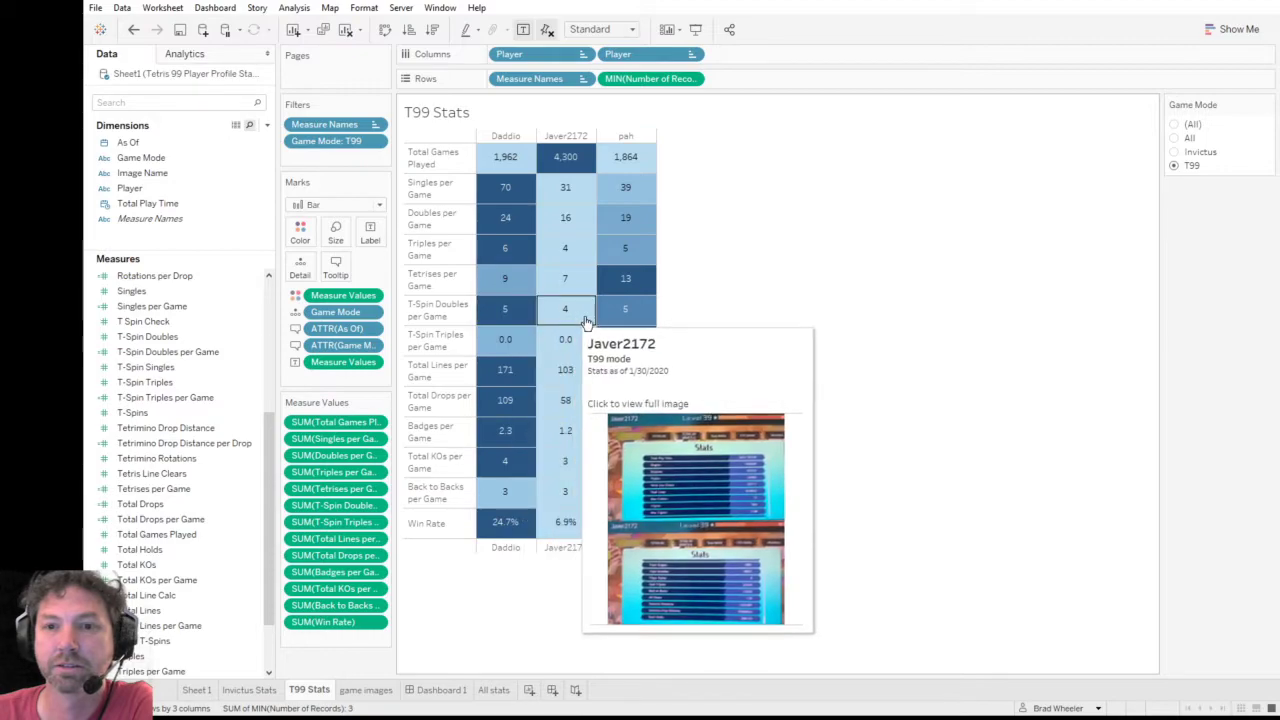
- Swap the rows and columns on the All stats worksheet and make the table's rows taller
left_click(490, 690)
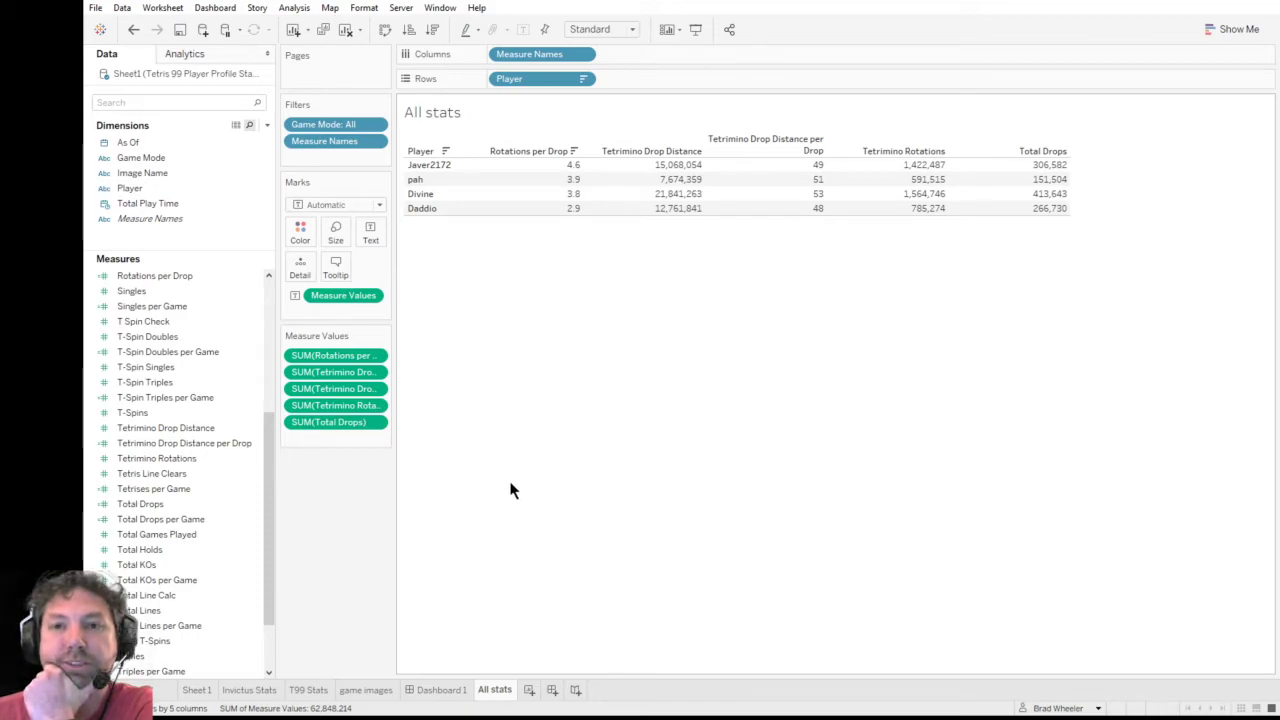
left_click(386, 31)
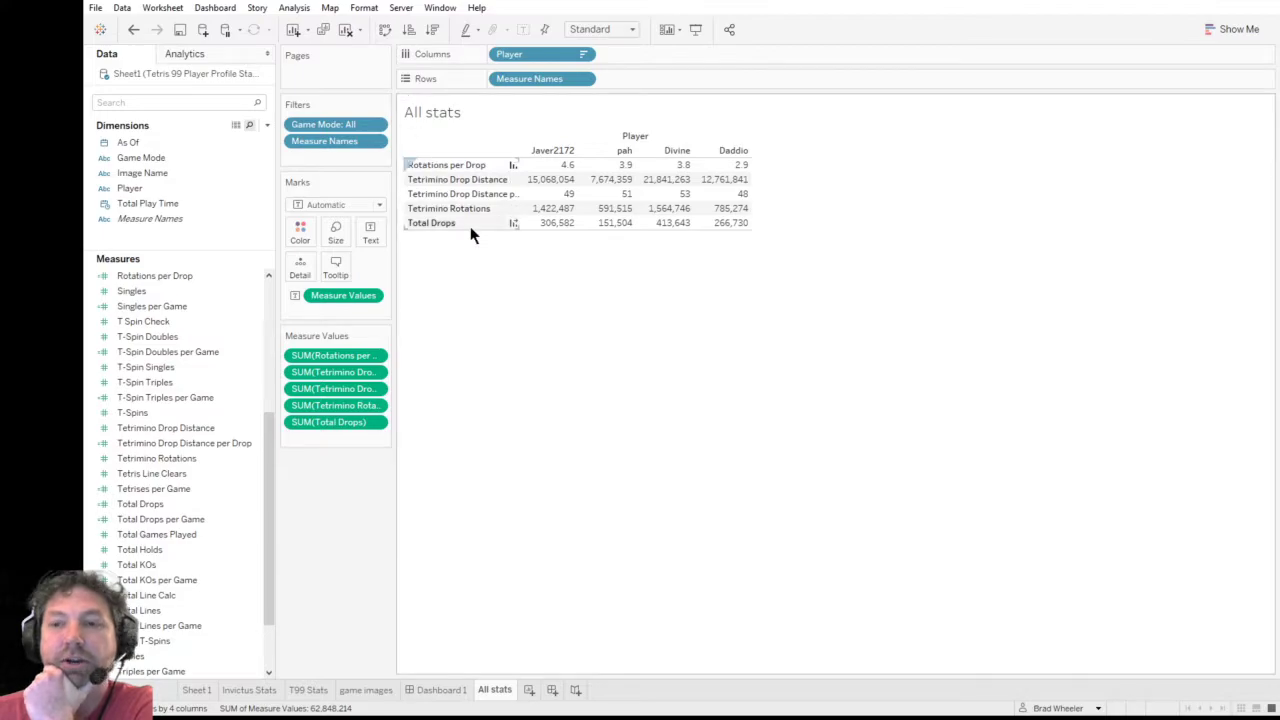
left_click_drag(440, 172, 497, 229)
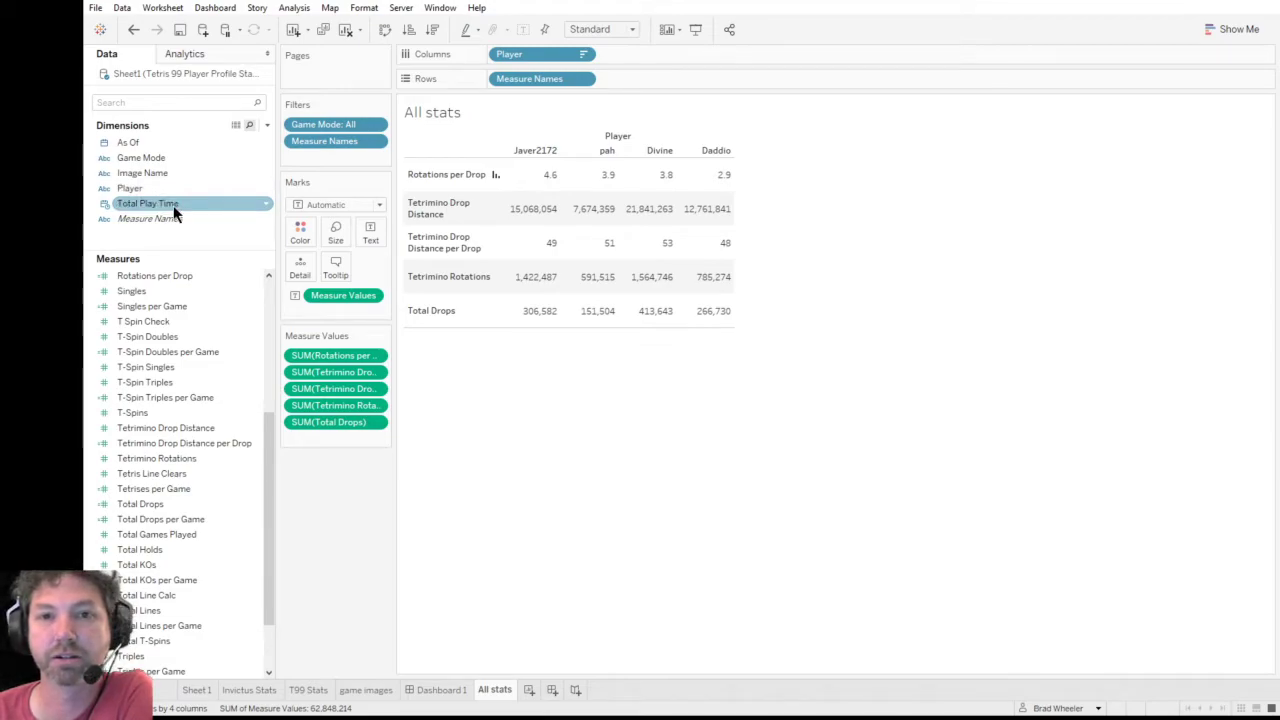
- Try Total Play Time after Player in the All stats columns and remove it again
left_click_drag(173, 205, 680, 61)
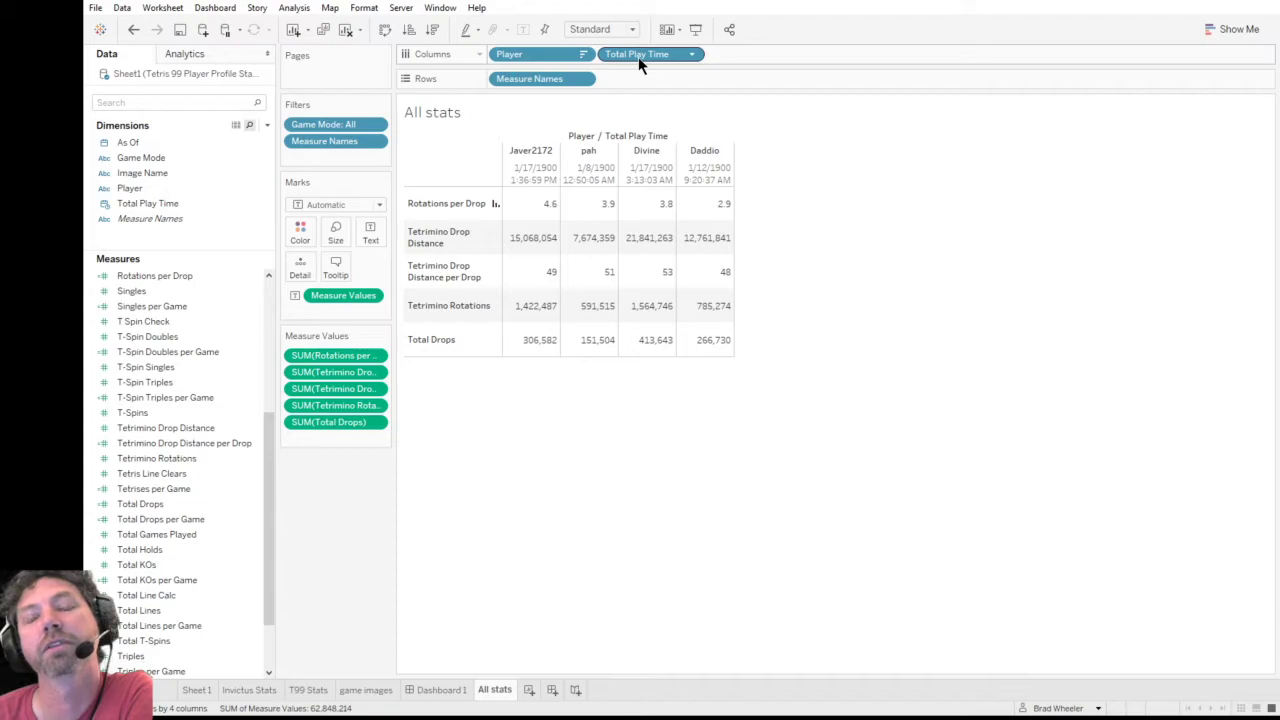
left_click_drag(640, 62, 841, 403)
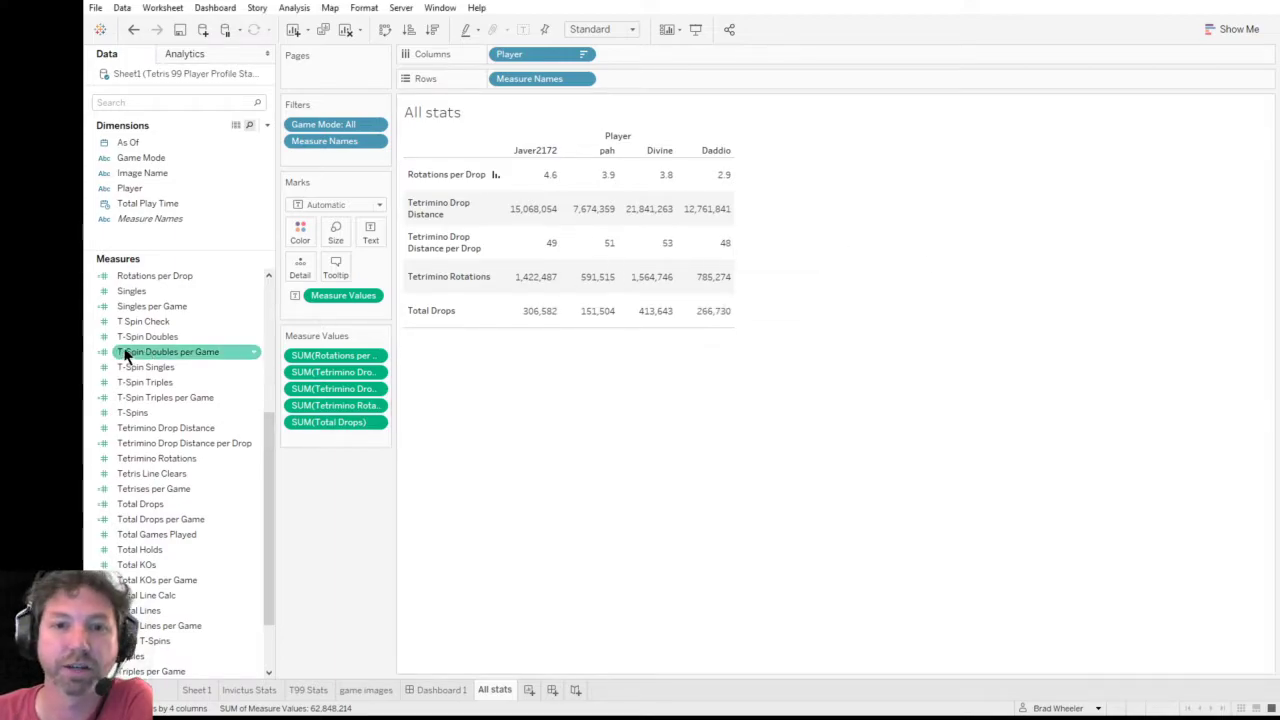
- Color and label the All stats marks by Measure Values and show them as squares
left_click_drag(330, 300, 305, 244)
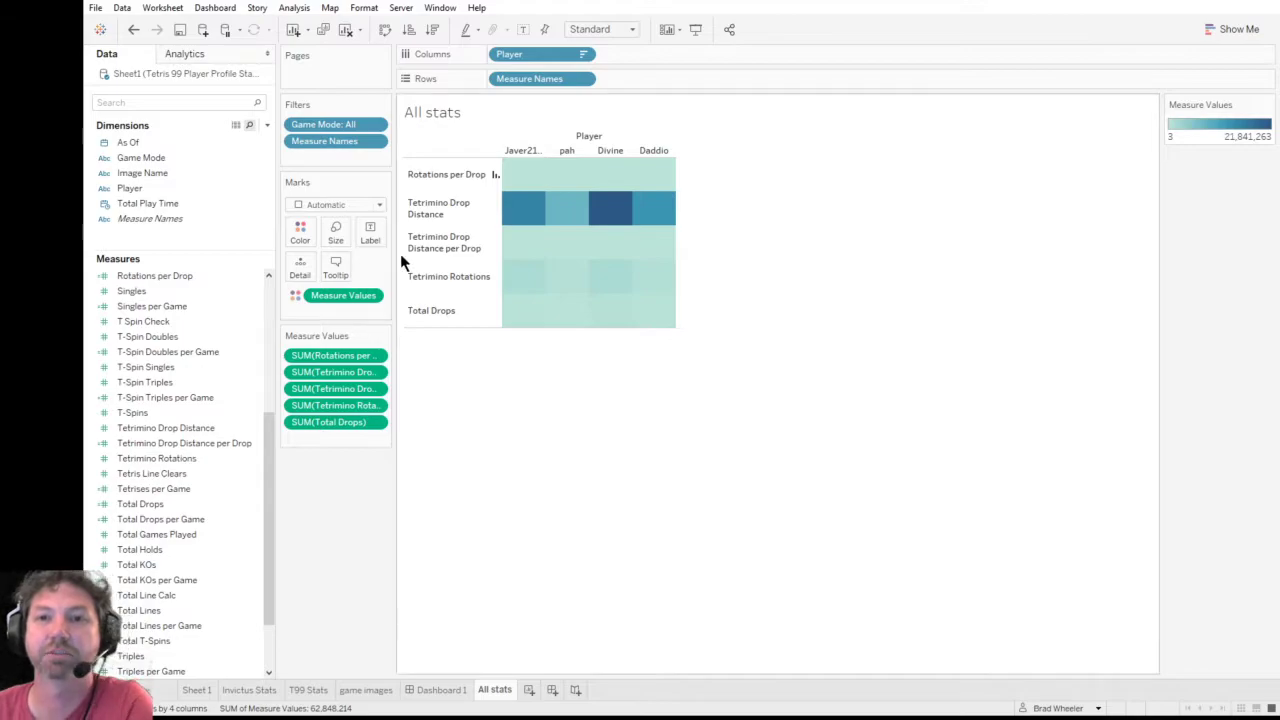
left_click_drag(330, 303, 368, 237)
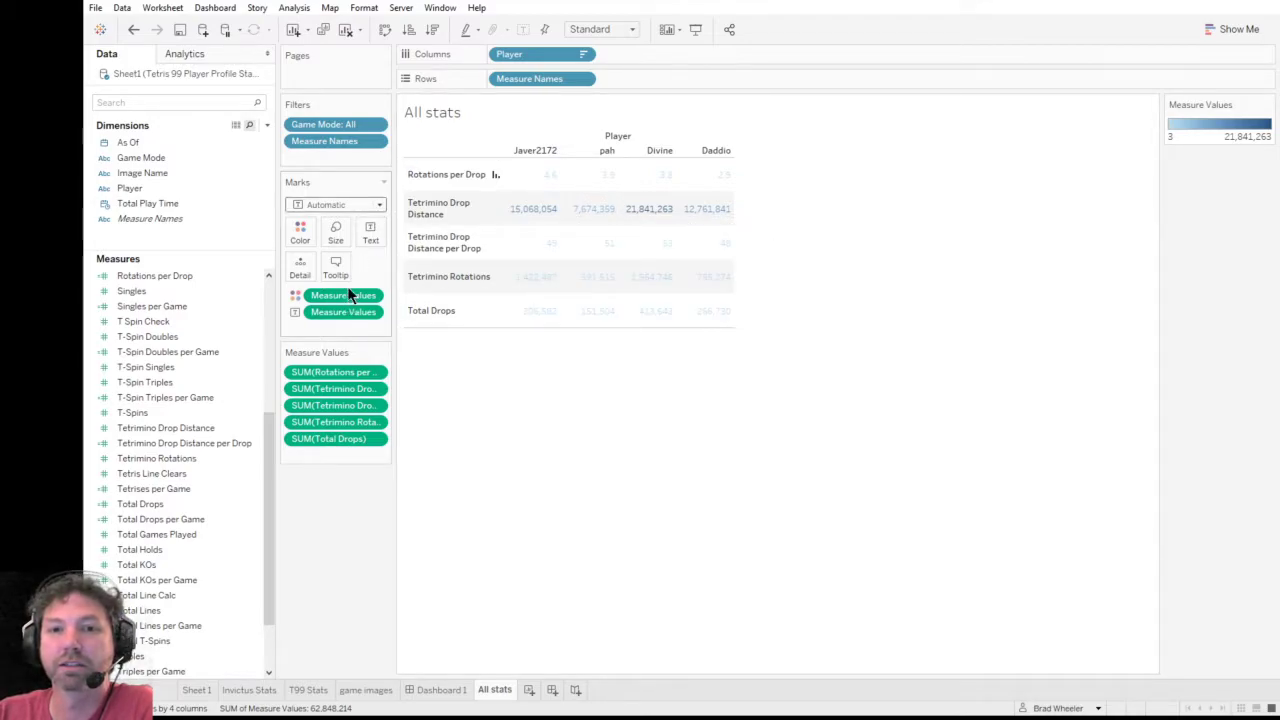
key("ctrl+z")
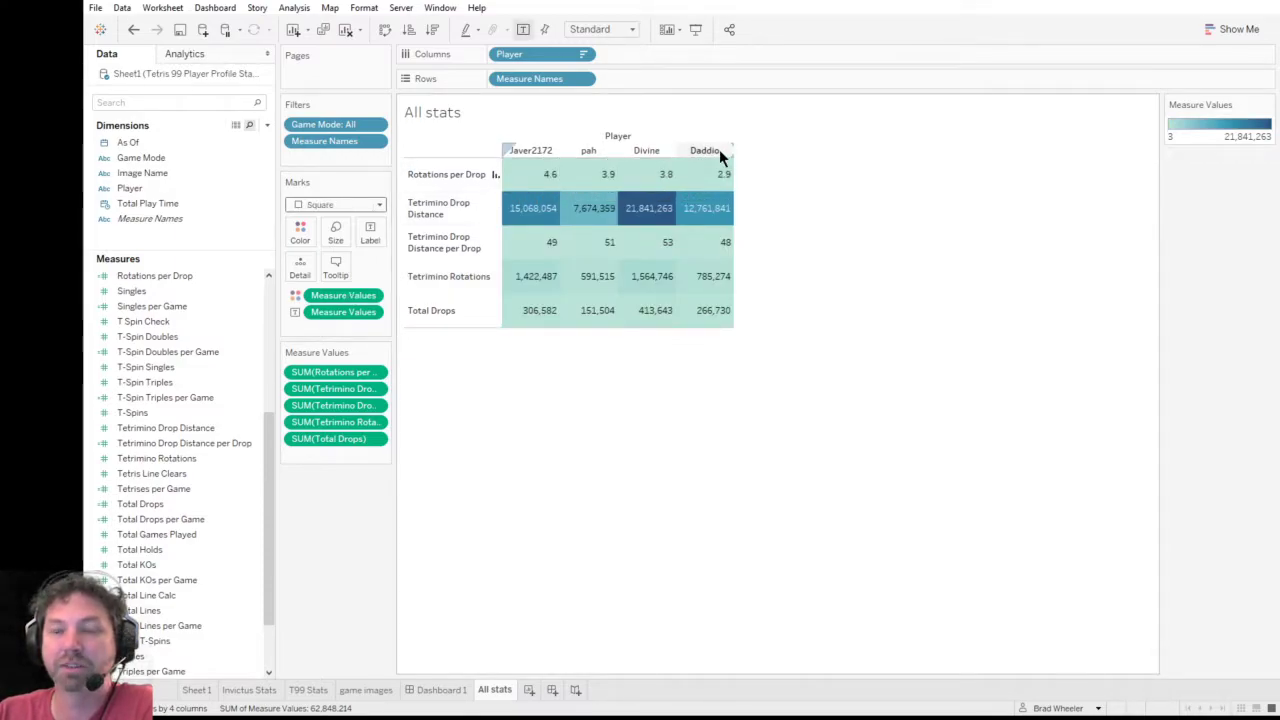
- Compare the coloring with Invictus Stats and use a separate color legend for each measure on All stats
left_click(257, 690)
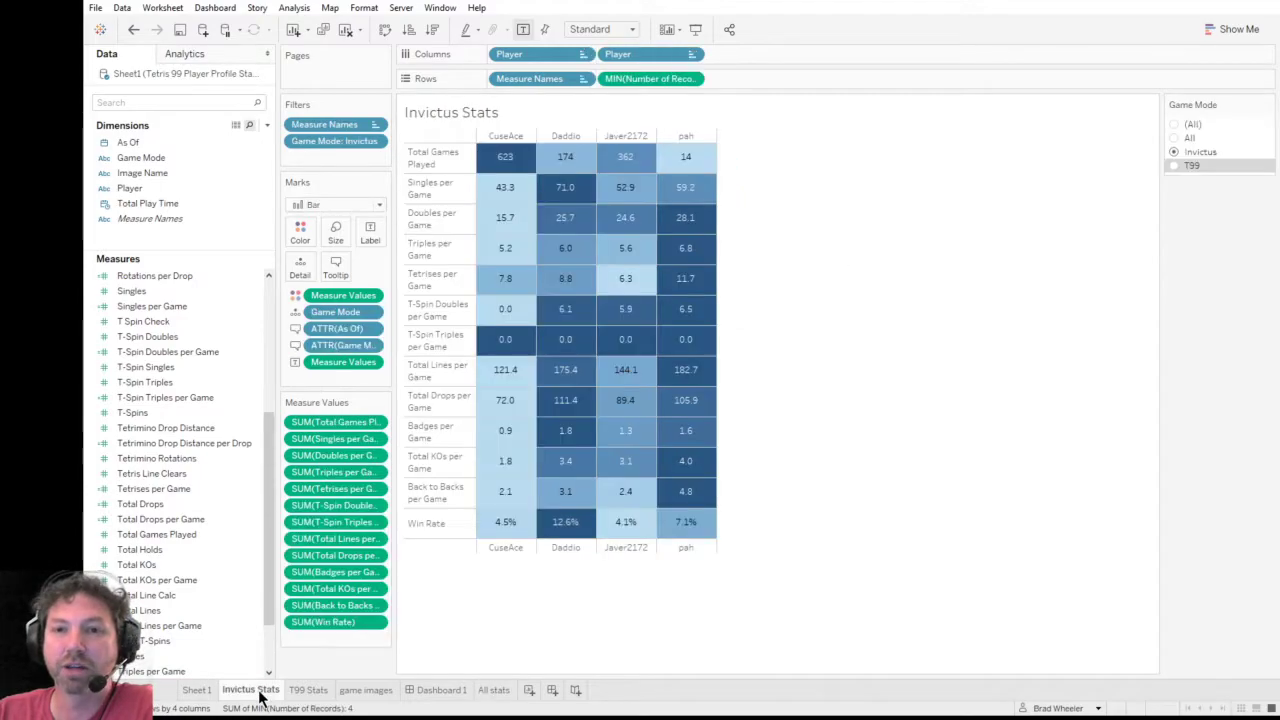
mouse_move(533, 303)
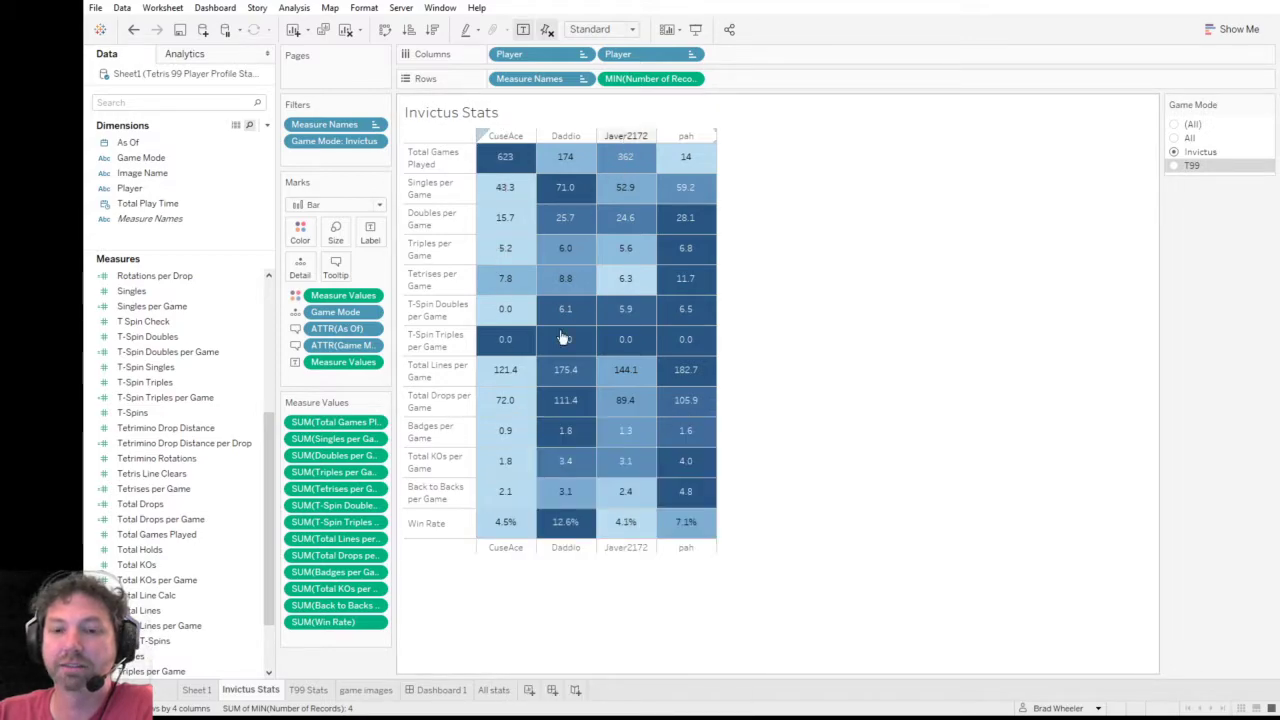
left_click(492, 690)
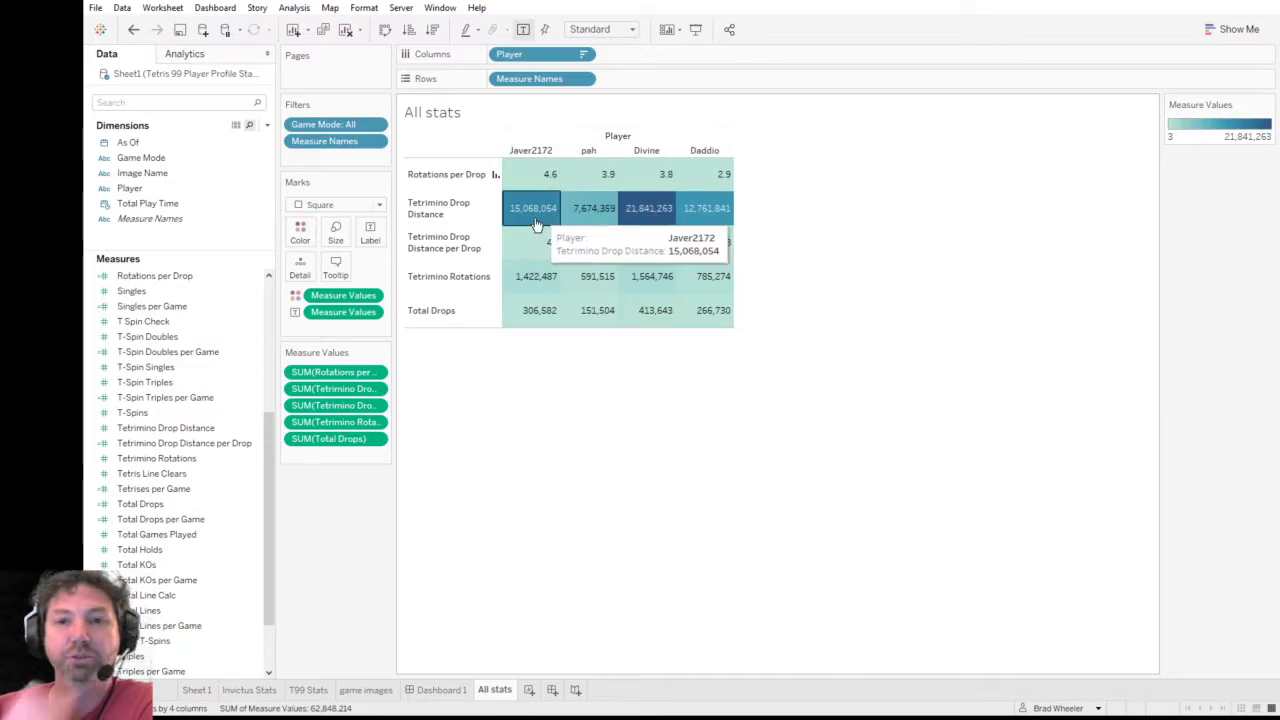
left_click(366, 296)
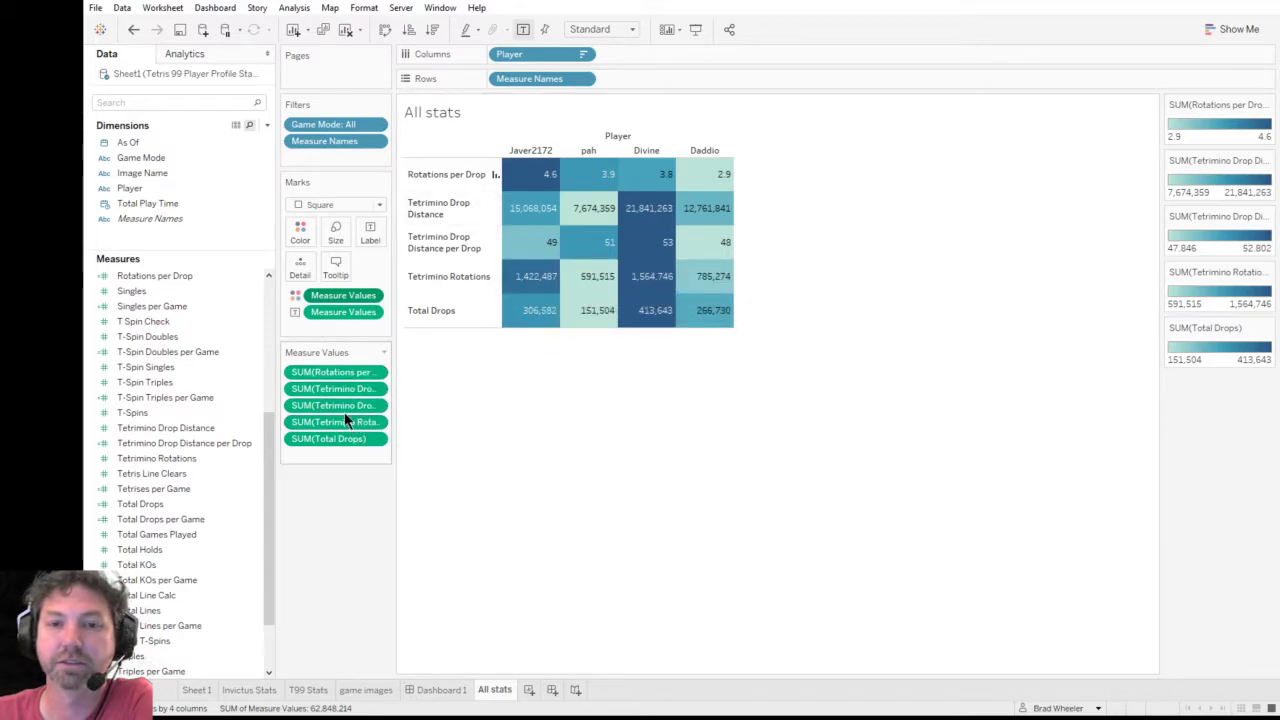
- Remove Tetrimino Drop Distance per Drop from the All stats measures and narrow the table's row label column
left_click_drag(344, 412, 351, 493)
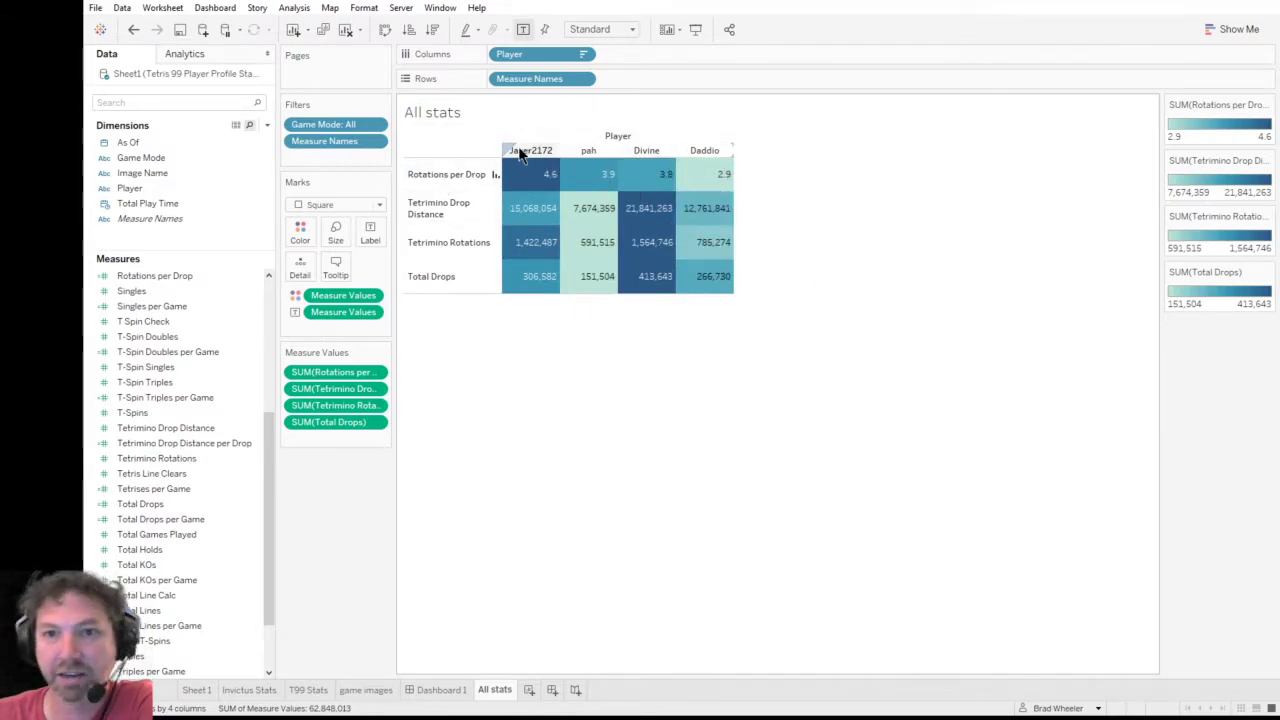
left_click(364, 690)
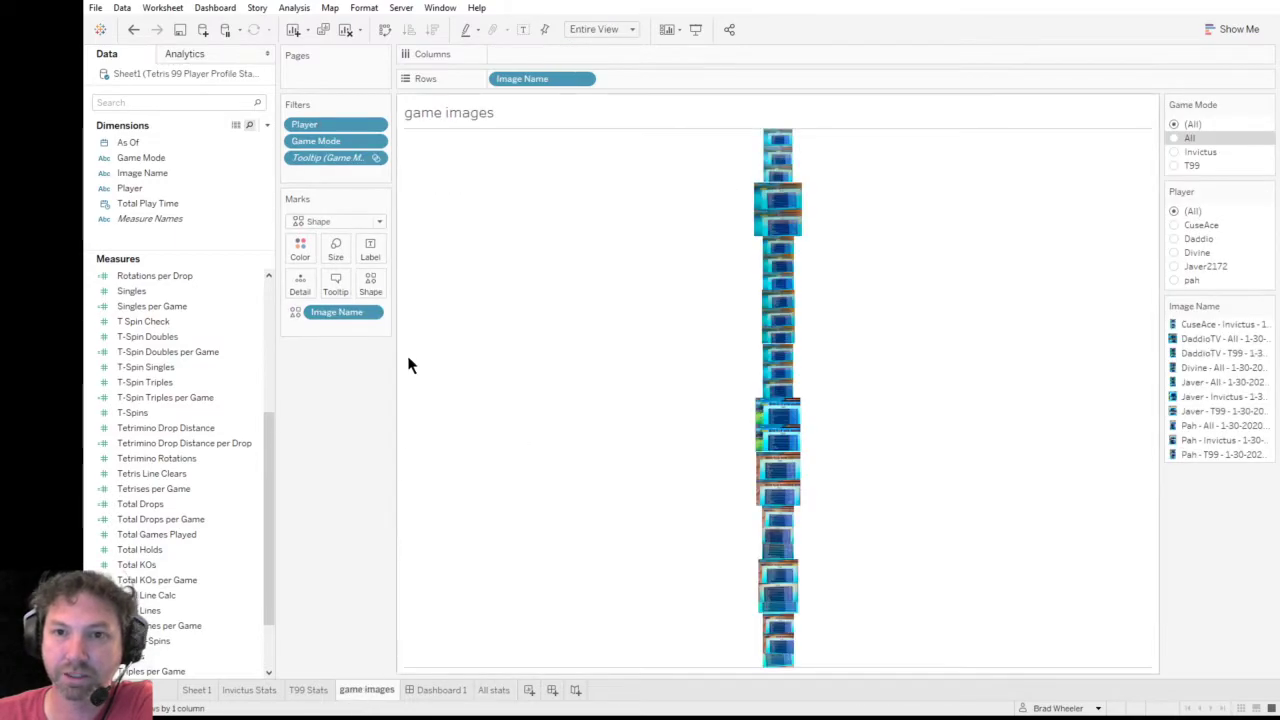
left_click(310, 690)
left_click(249, 690)
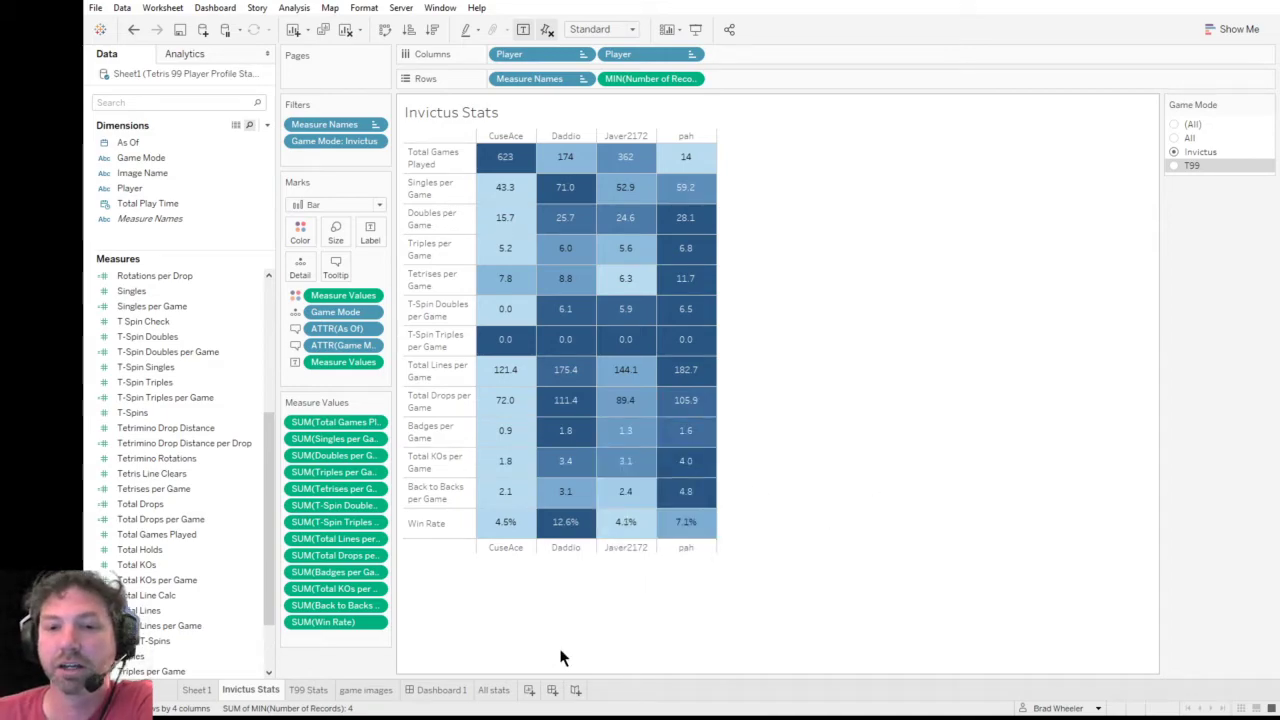
left_click(494, 690)
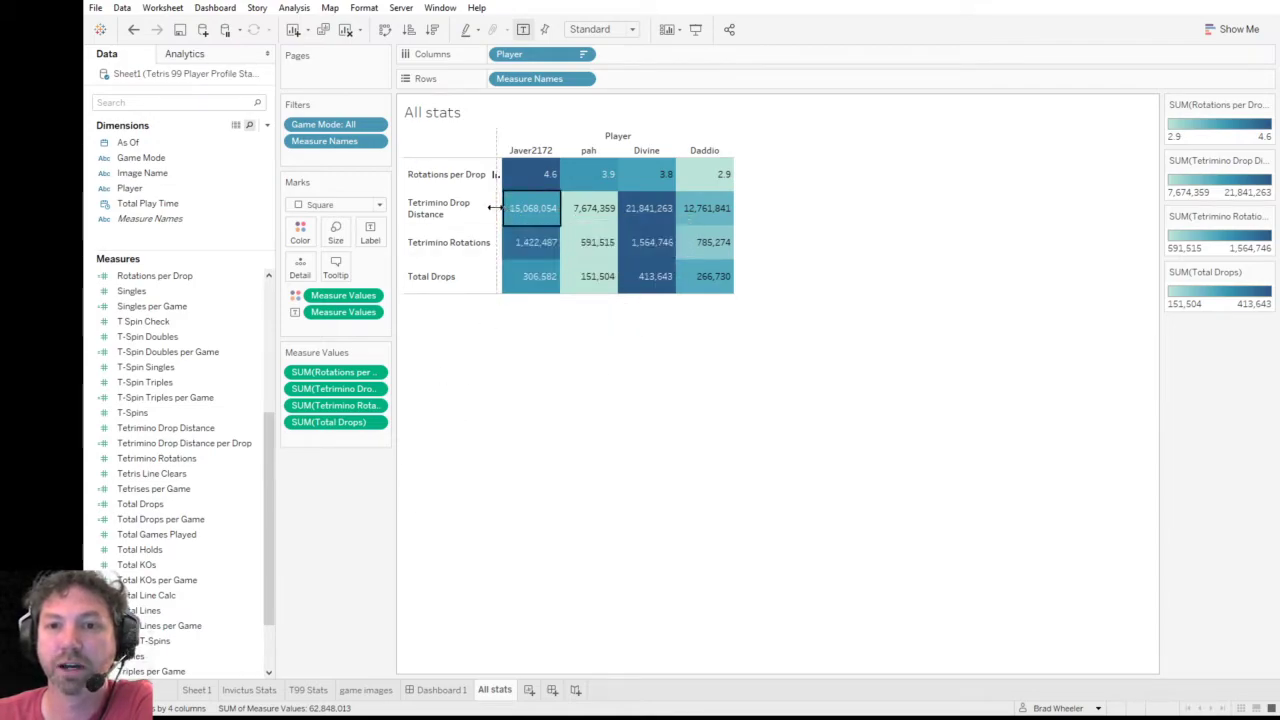
left_click_drag(485, 204, 468, 204)
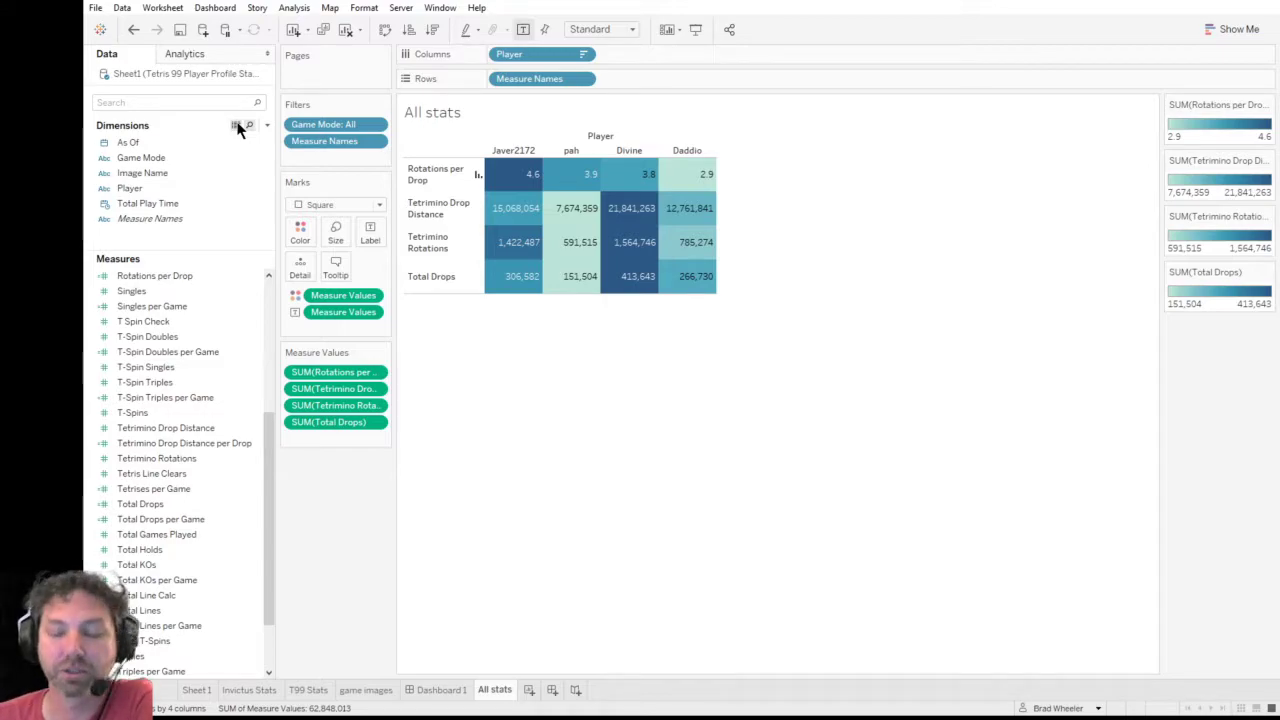
- Add Total Play Time after Player in the All stats columns and Total Hours Played to the table's measures
left_click_drag(195, 218, 646, 63)
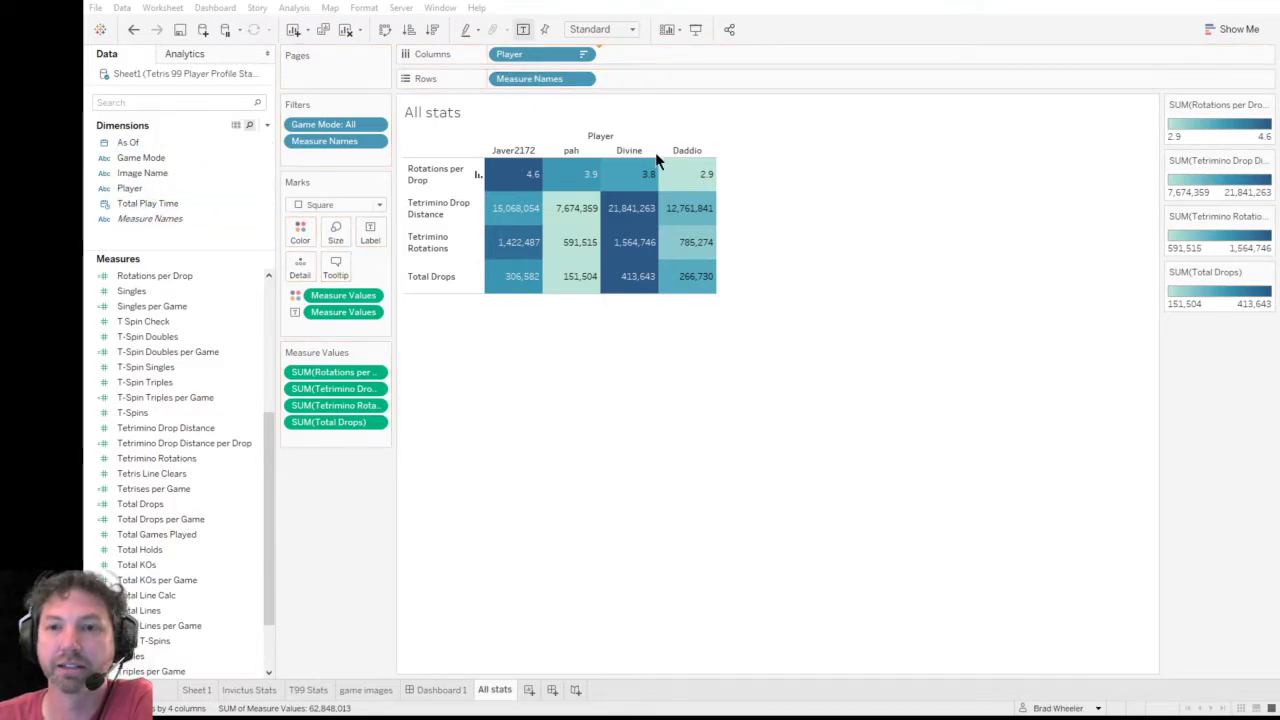
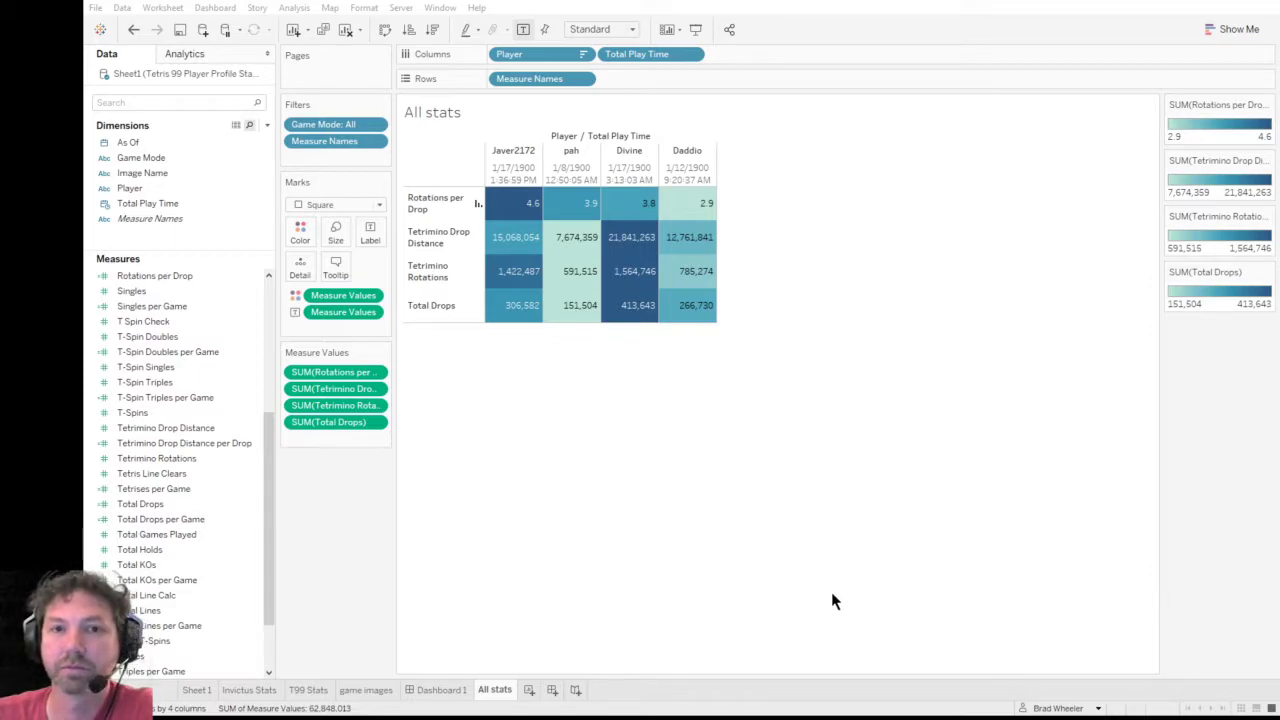
mouse_move(149, 566)
left_mouse_down()
mouse_move(240, 517)
mouse_move(395, 334)
mouse_move(344, 438)
left_mouse_up()
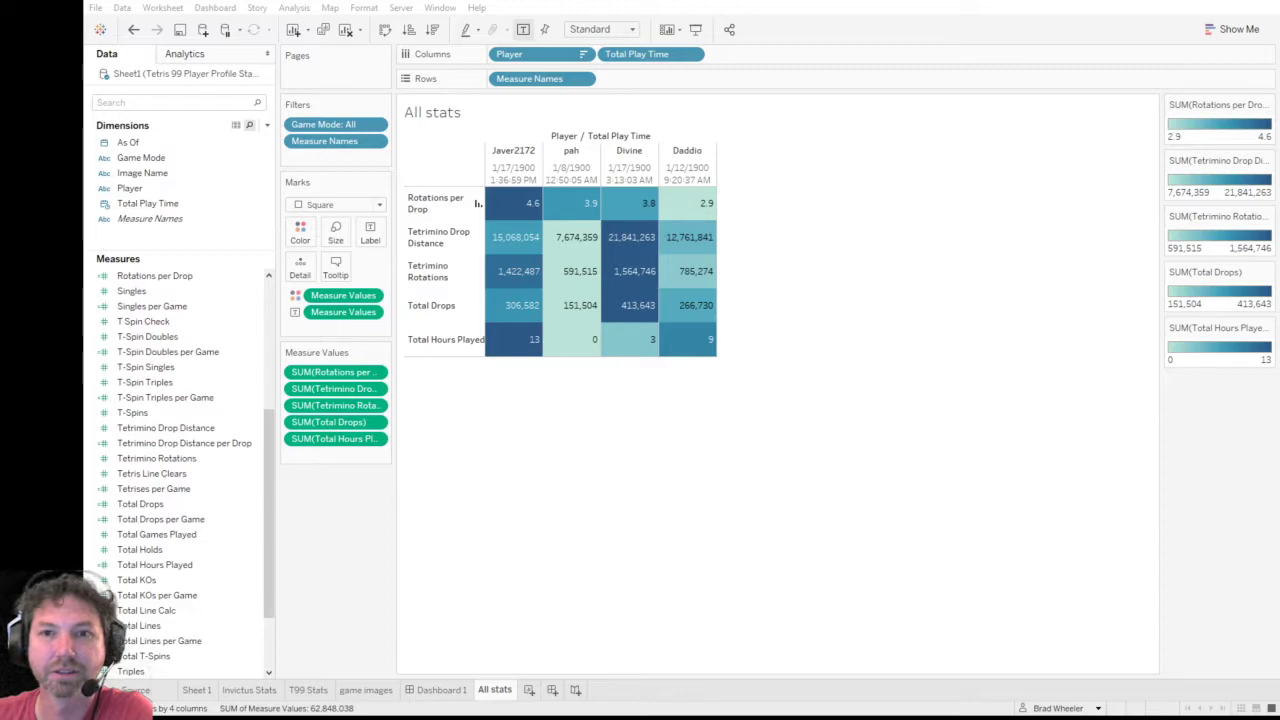
left_click(190, 405)
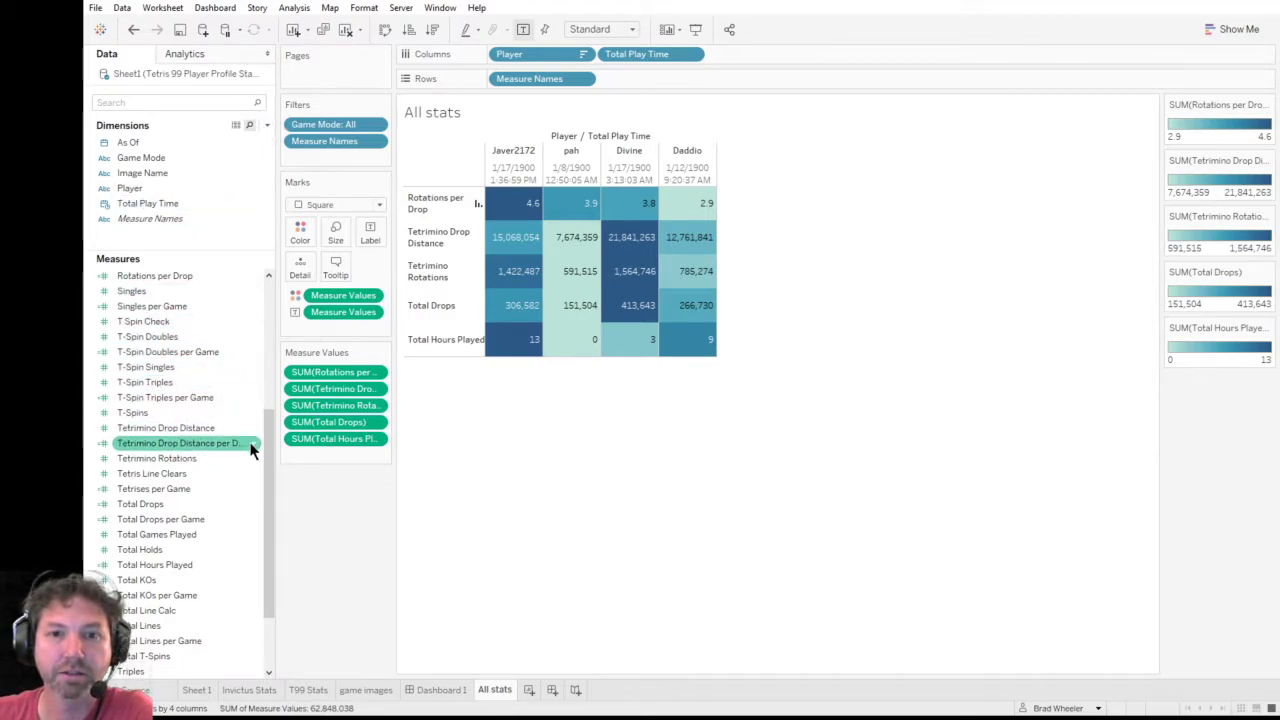
left_click_drag(269, 460, 277, 569)
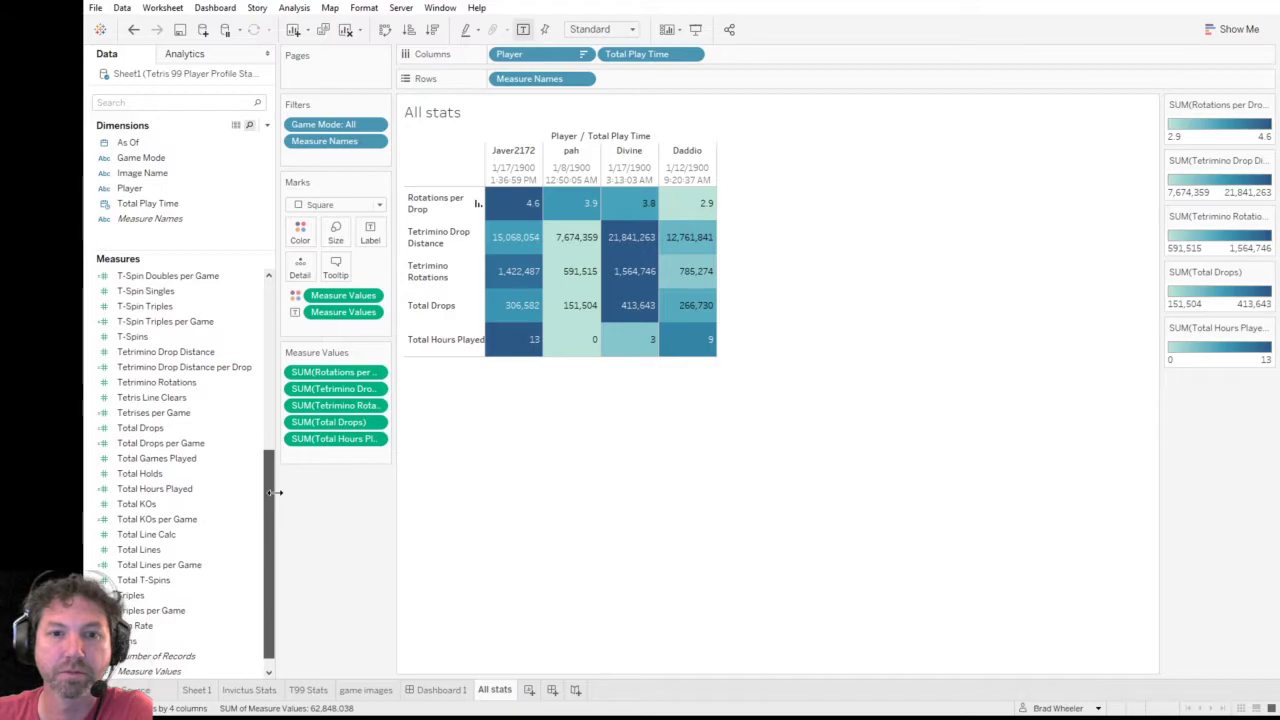
left_click(214, 490)
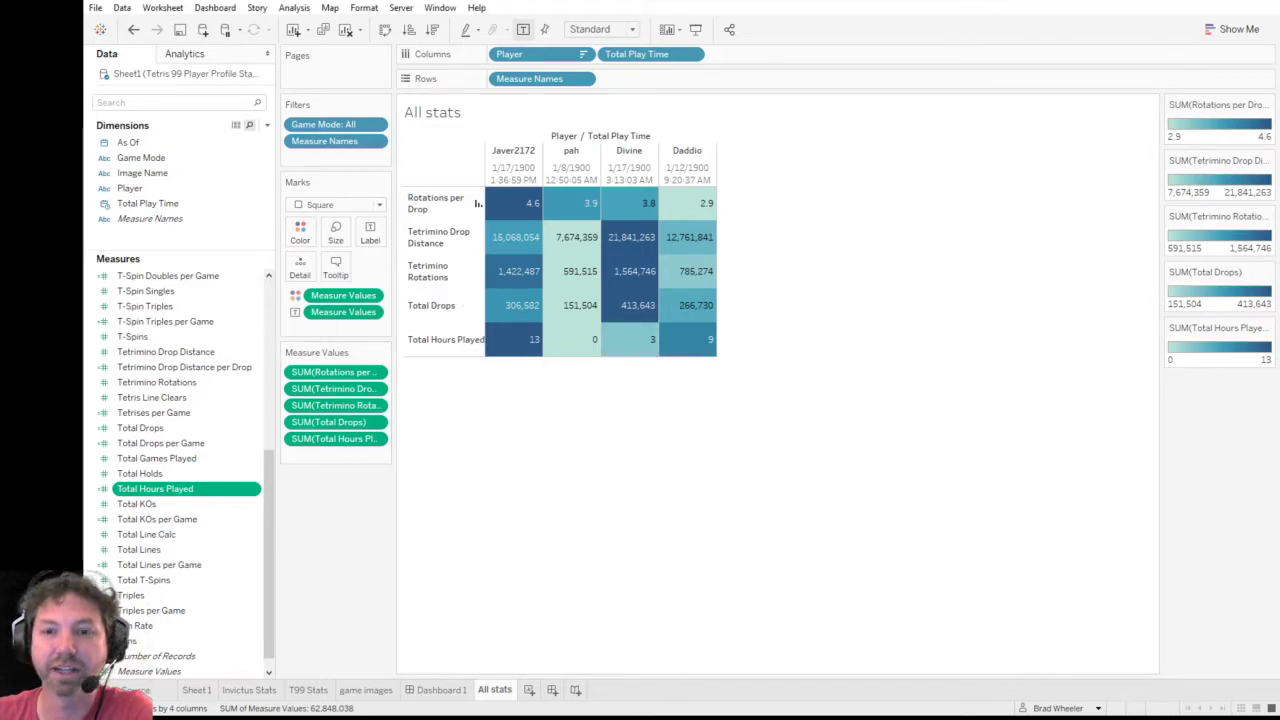
- Try a text object with the Active Time DATEPART formula between the two sheets on Dashboard 1 and remove it again
left_click(443, 690)
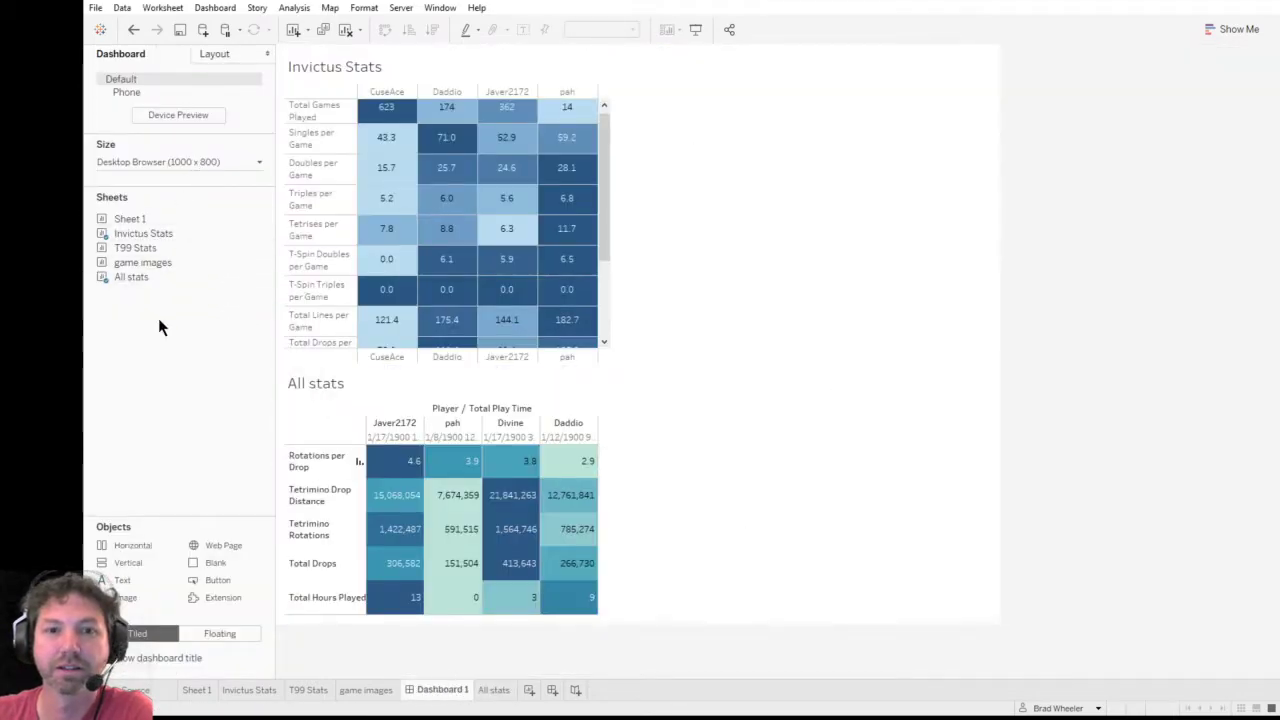
mouse_move(158, 578)
left_mouse_down()
mouse_move(700, 355)
mouse_move(739, 369)
mouse_move(691, 371)
left_mouse_up()
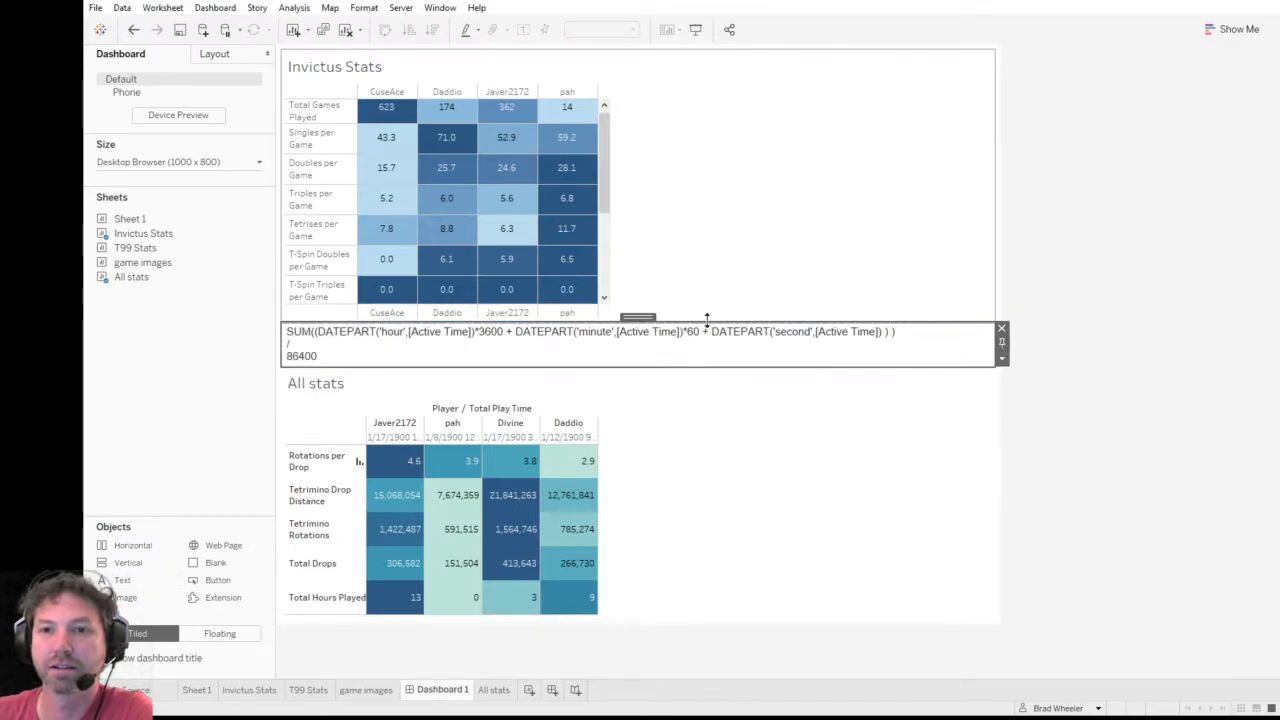
left_click_drag(705, 320, 705, 272)
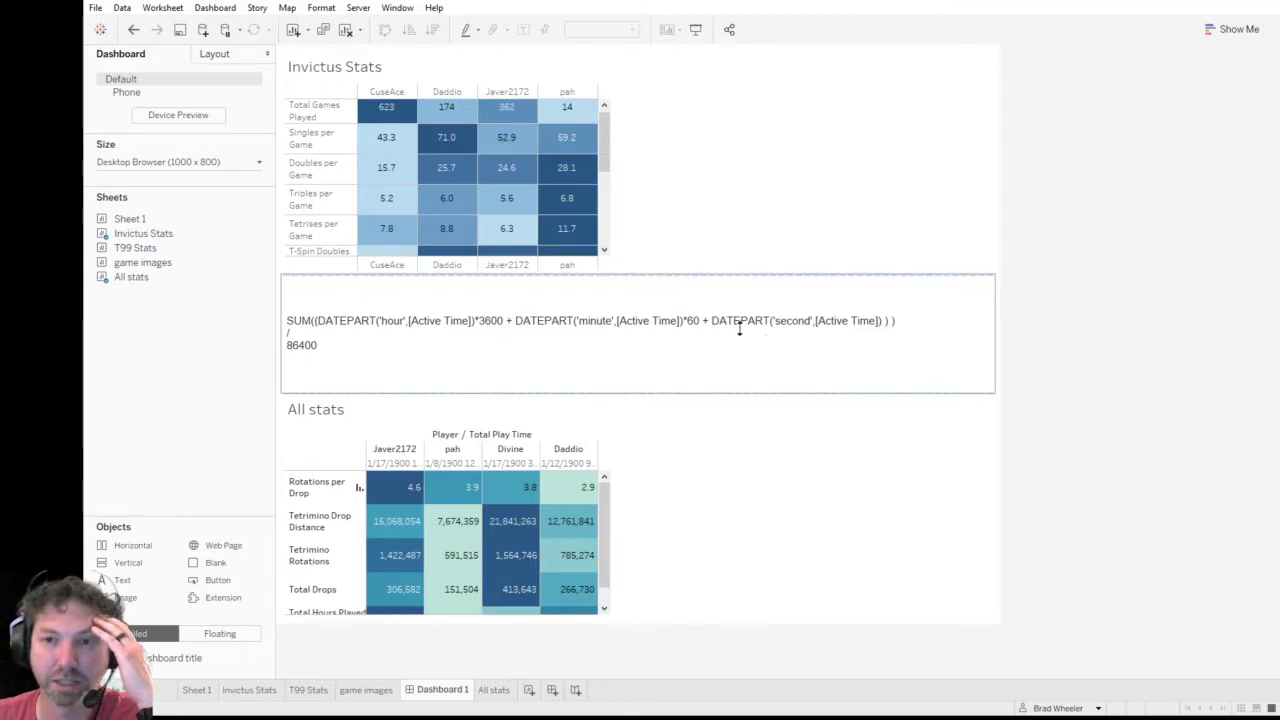
left_click(903, 603)
left_click(405, 651)
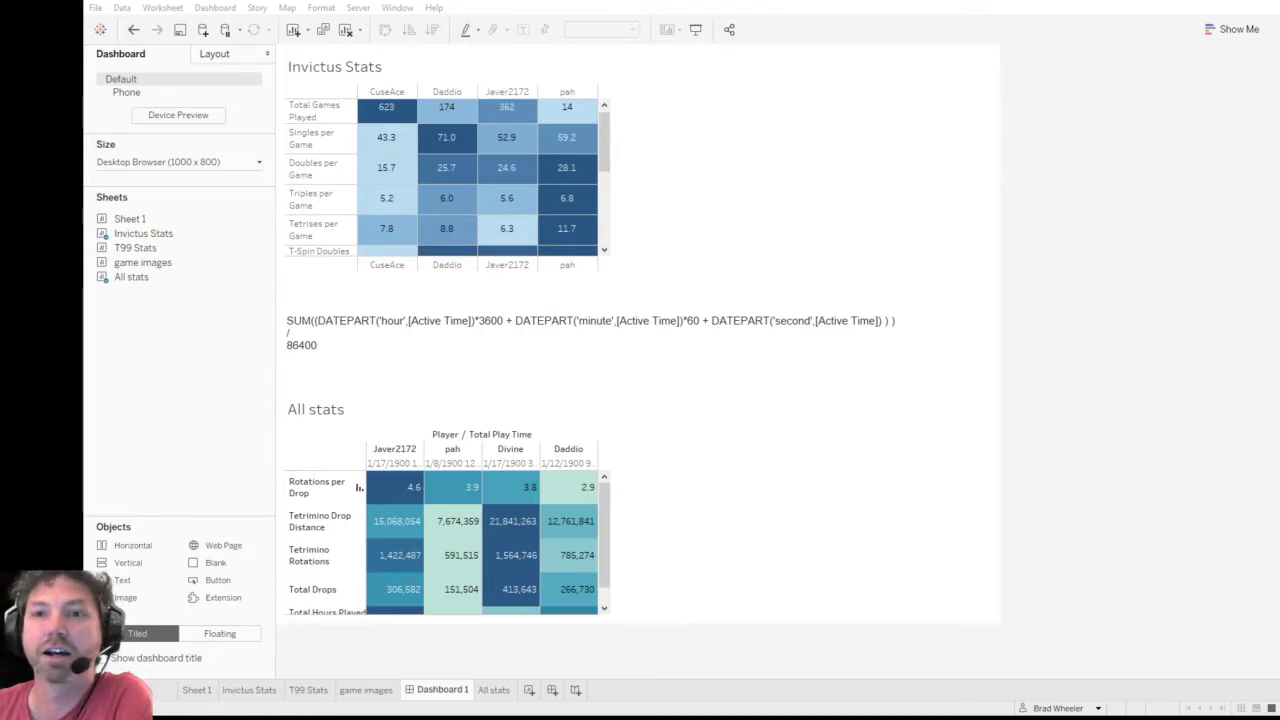
left_click(781, 338)
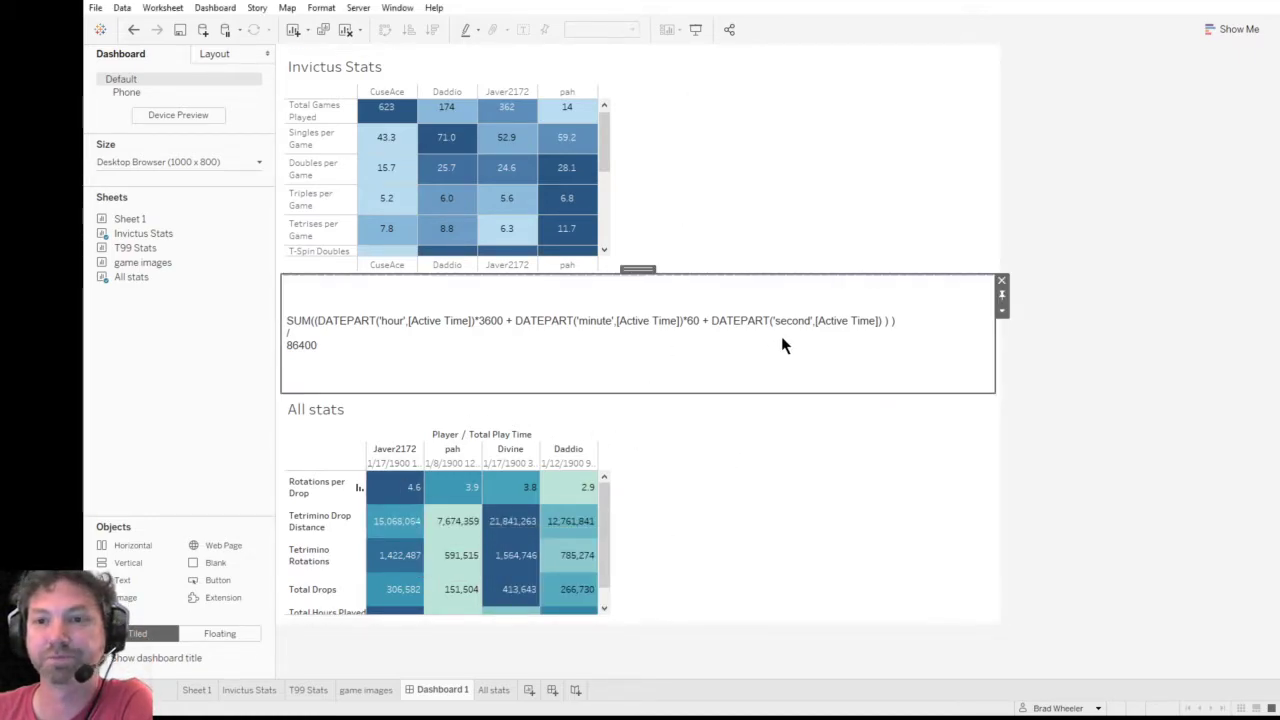
left_click(1004, 281)
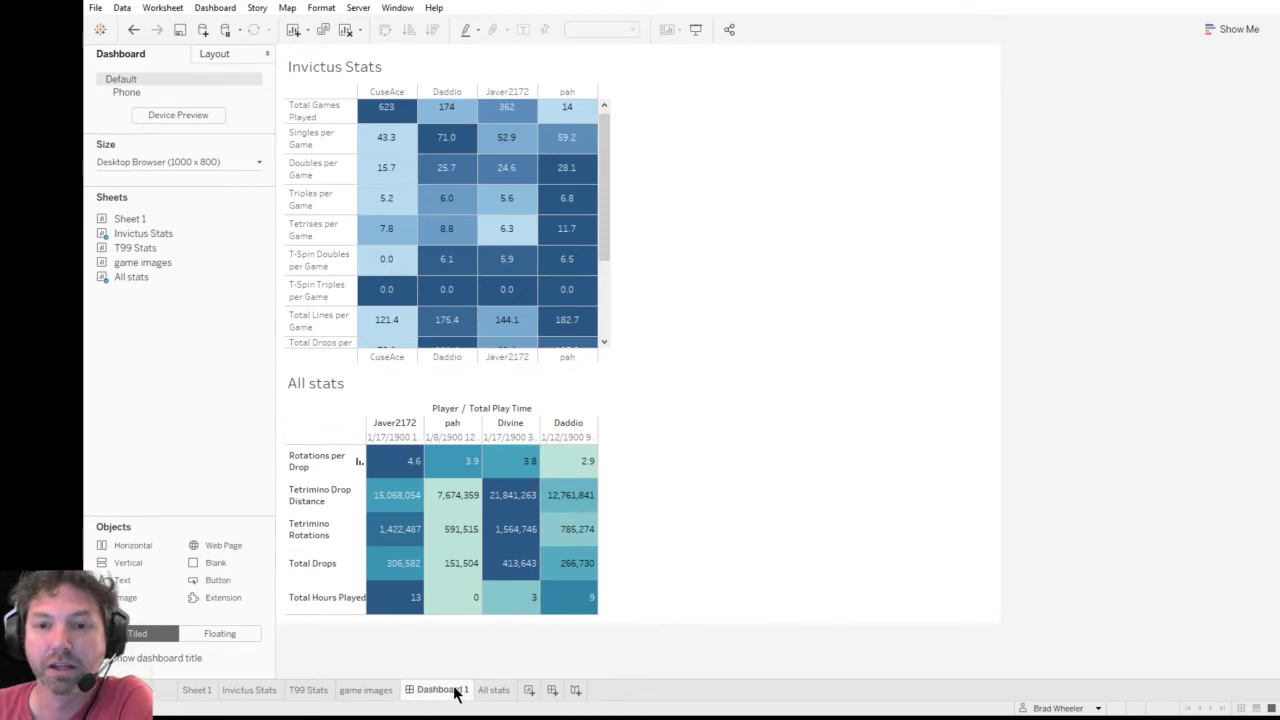
- Remove Total Play Time from the All stats columns
left_click(491, 690)
left_click_drag(655, 53, 924, 376)
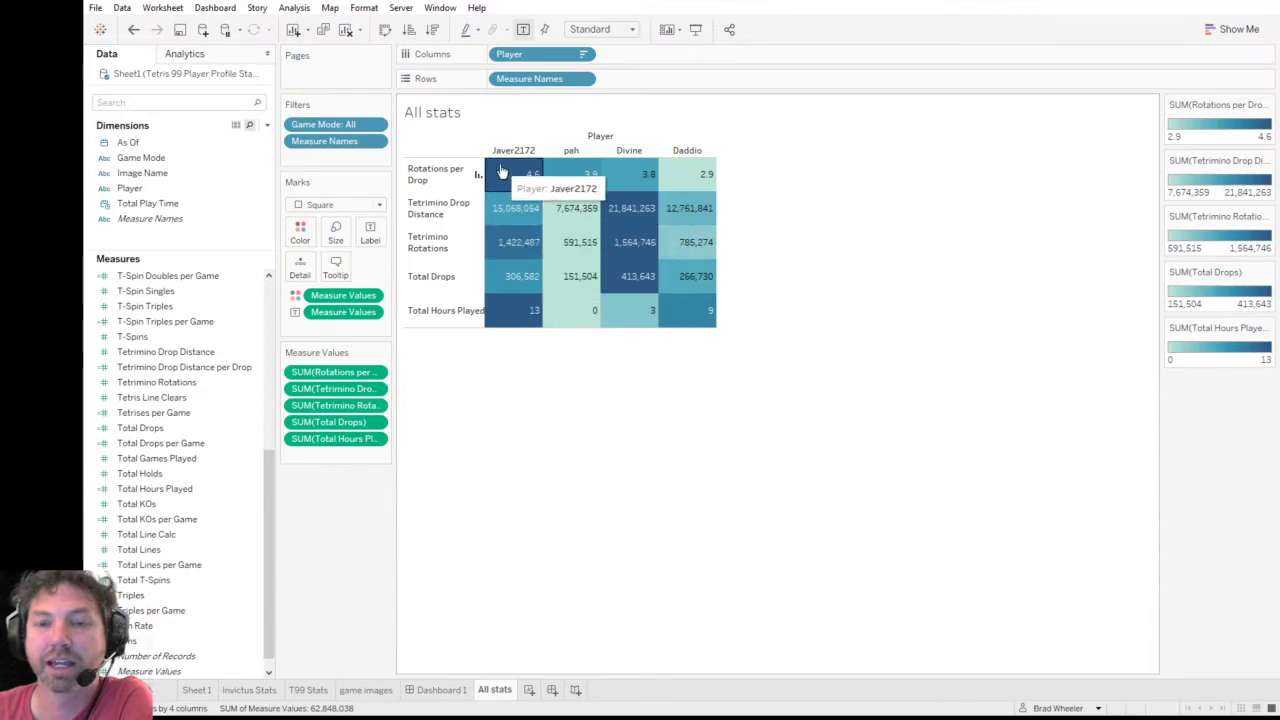
mouse_move(558, 208)
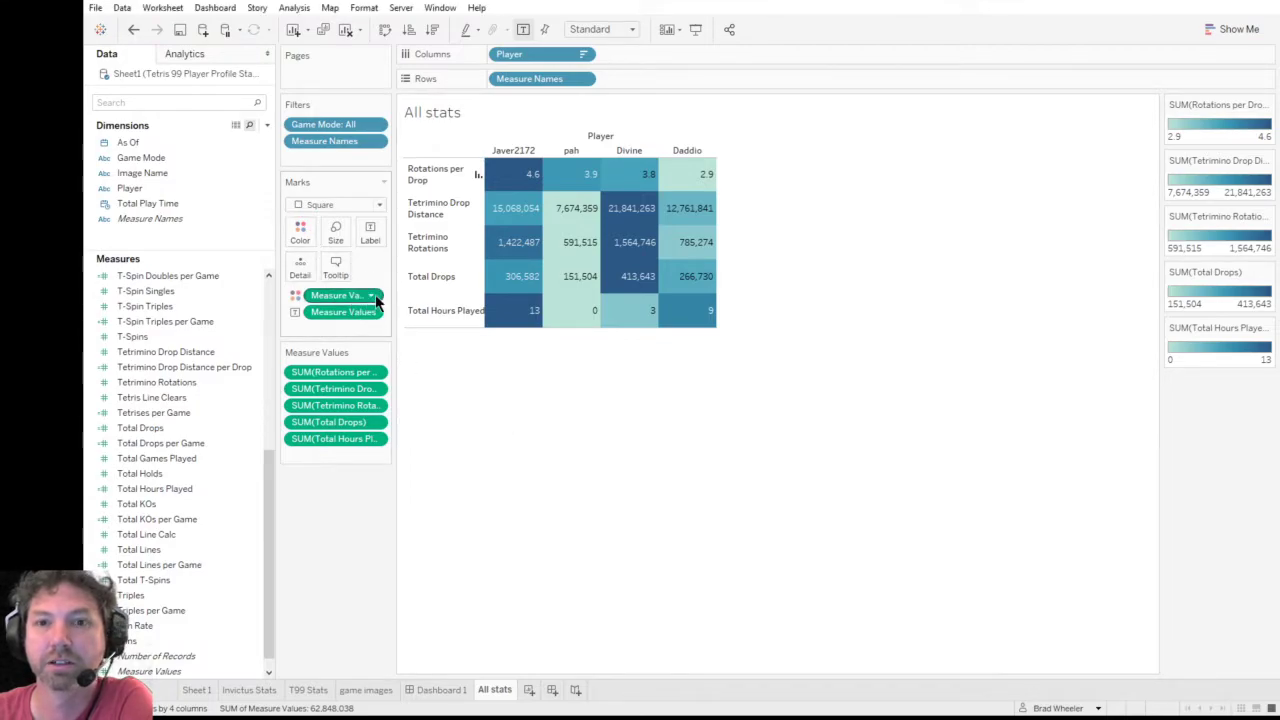
- Clear Dashboard 1 by removing the Invictus Stats and All stats sheets
left_click(441, 689)
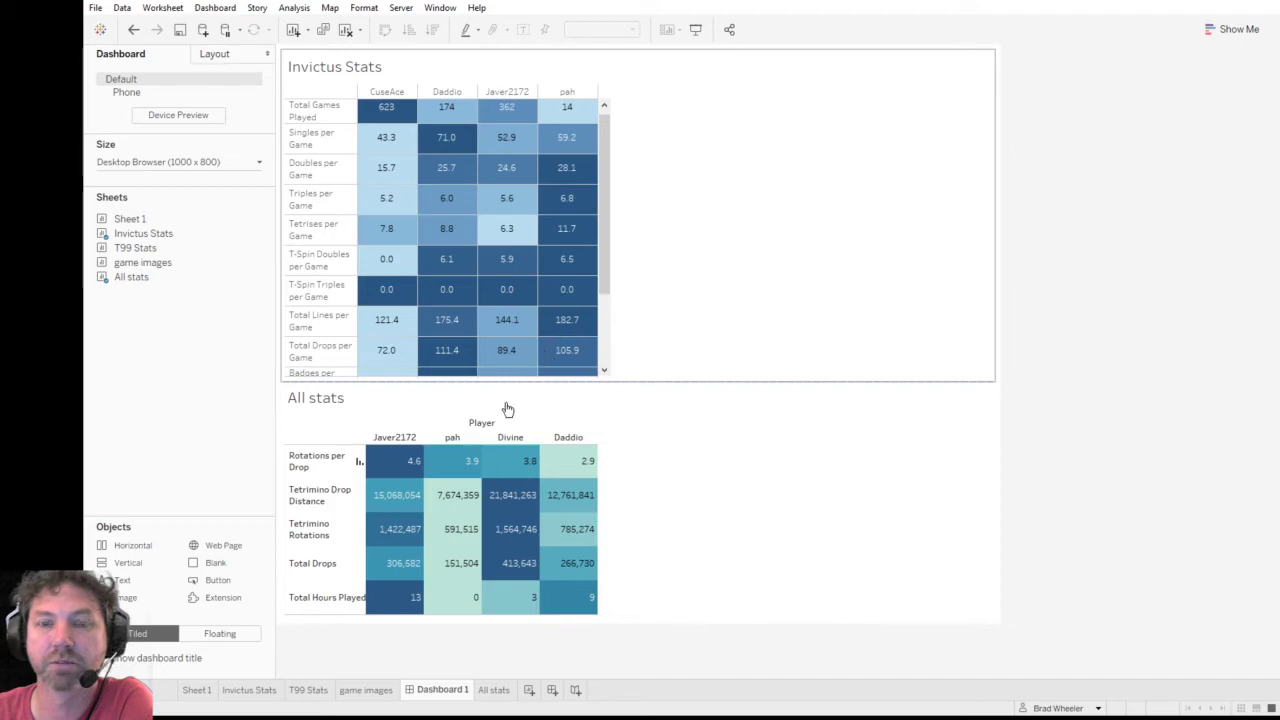
left_click_drag(149, 256, 852, 232)
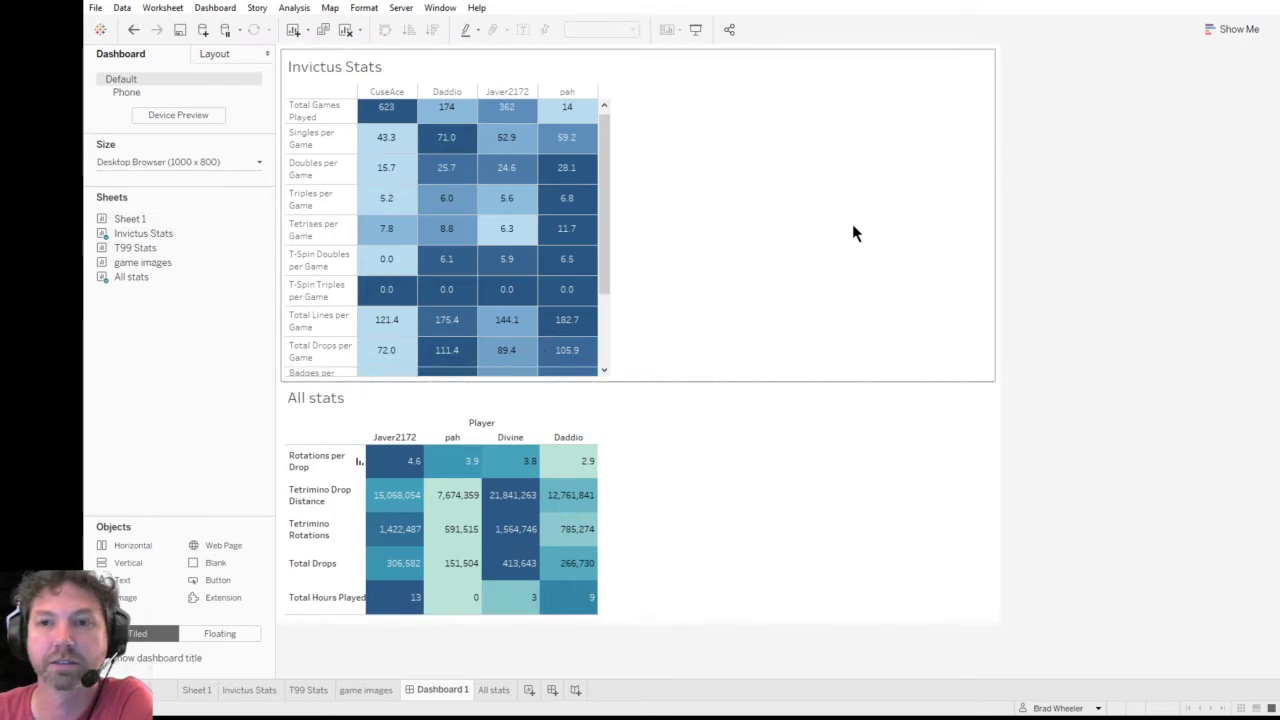
left_click(852, 233)
key("Delete")
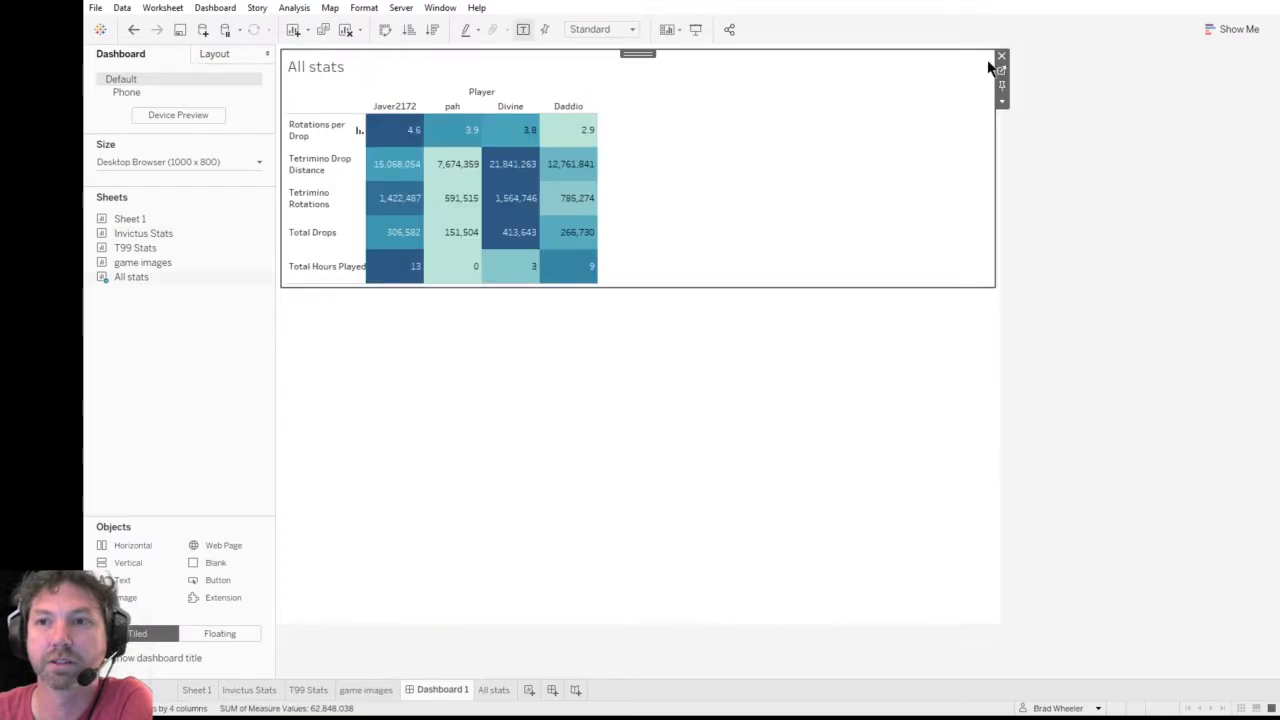
left_click(1000, 57)
- Lay out T99 Stats, Invictus Stats and All stats side by side in a horizontal container on Dashboard 1
left_click_drag(116, 545, 515, 465)
left_click_drag(149, 240, 323, 229)
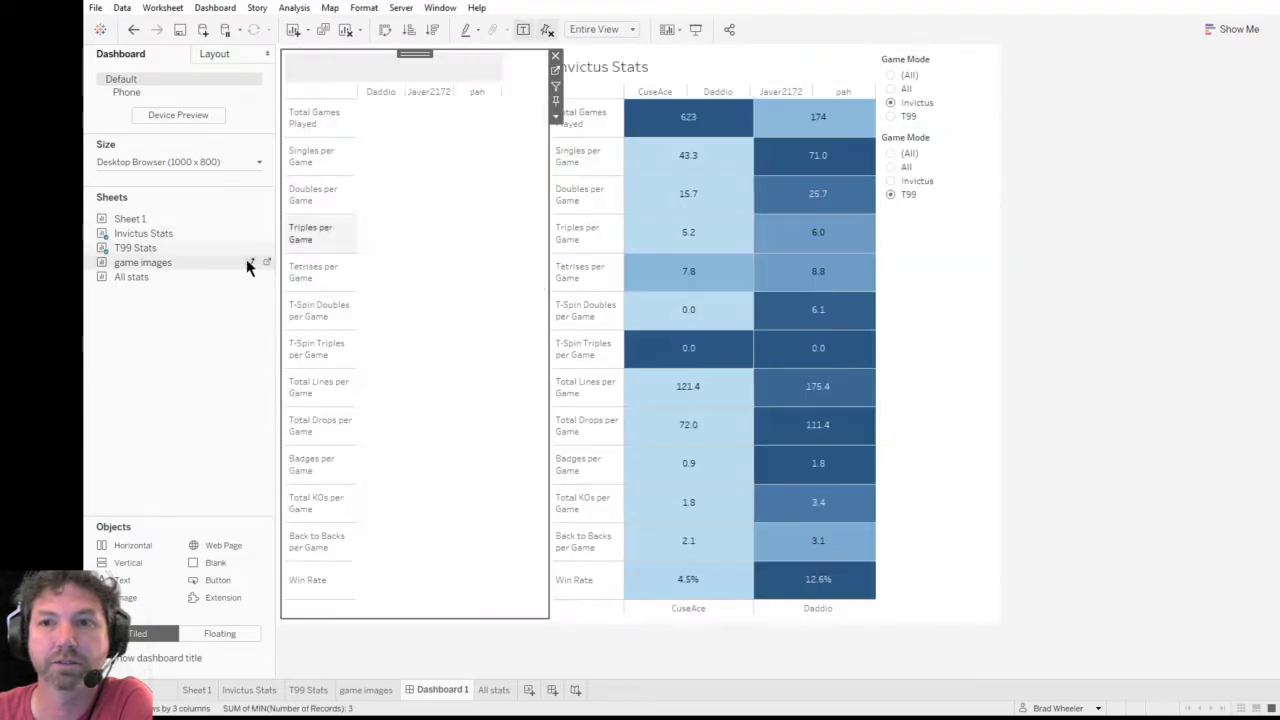
left_click_drag(172, 277, 877, 294)
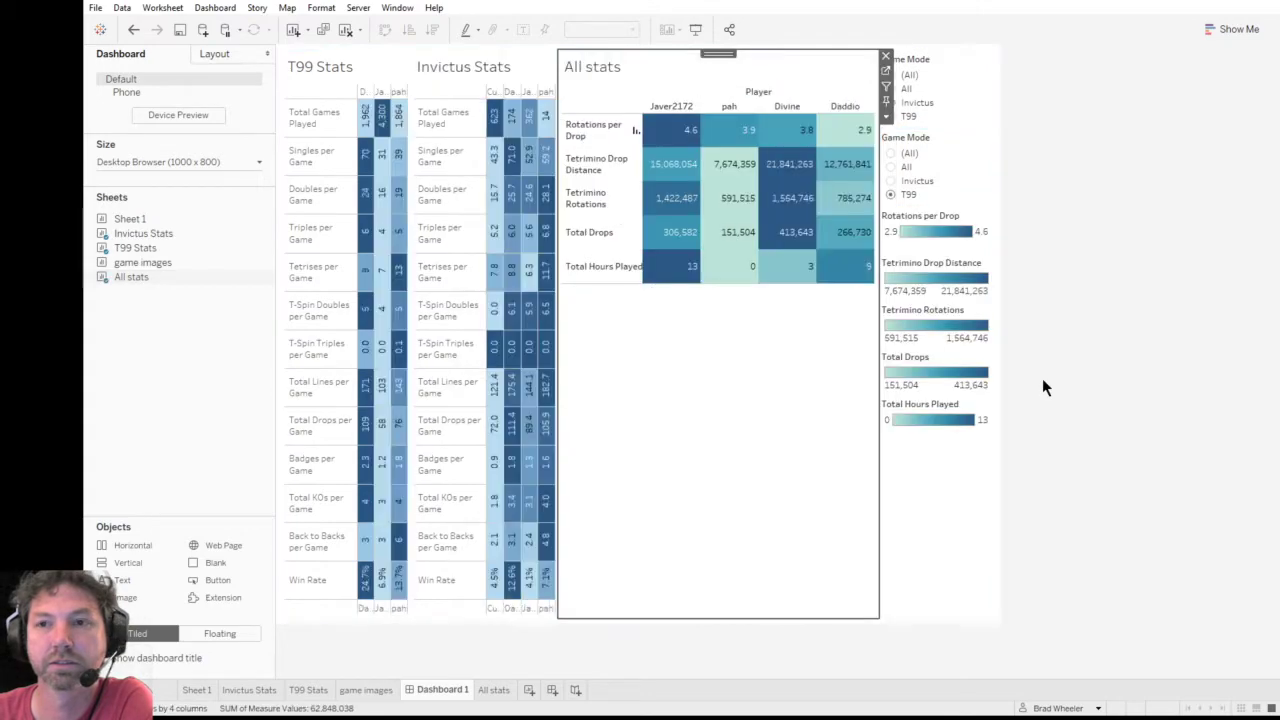
- Delete the container of Game Mode filters and color legends from the dashboard and narrow the row label column of All stats
left_click(923, 57)
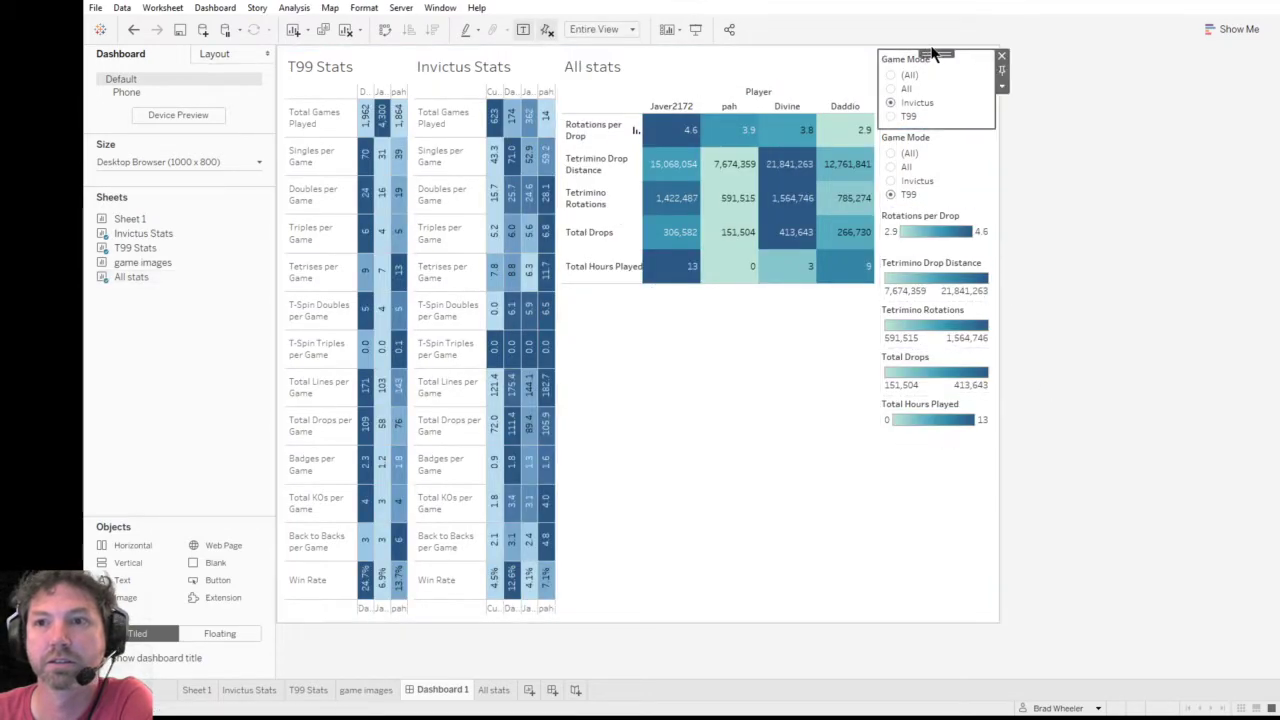
double_click(935, 53)
left_click(1002, 62)
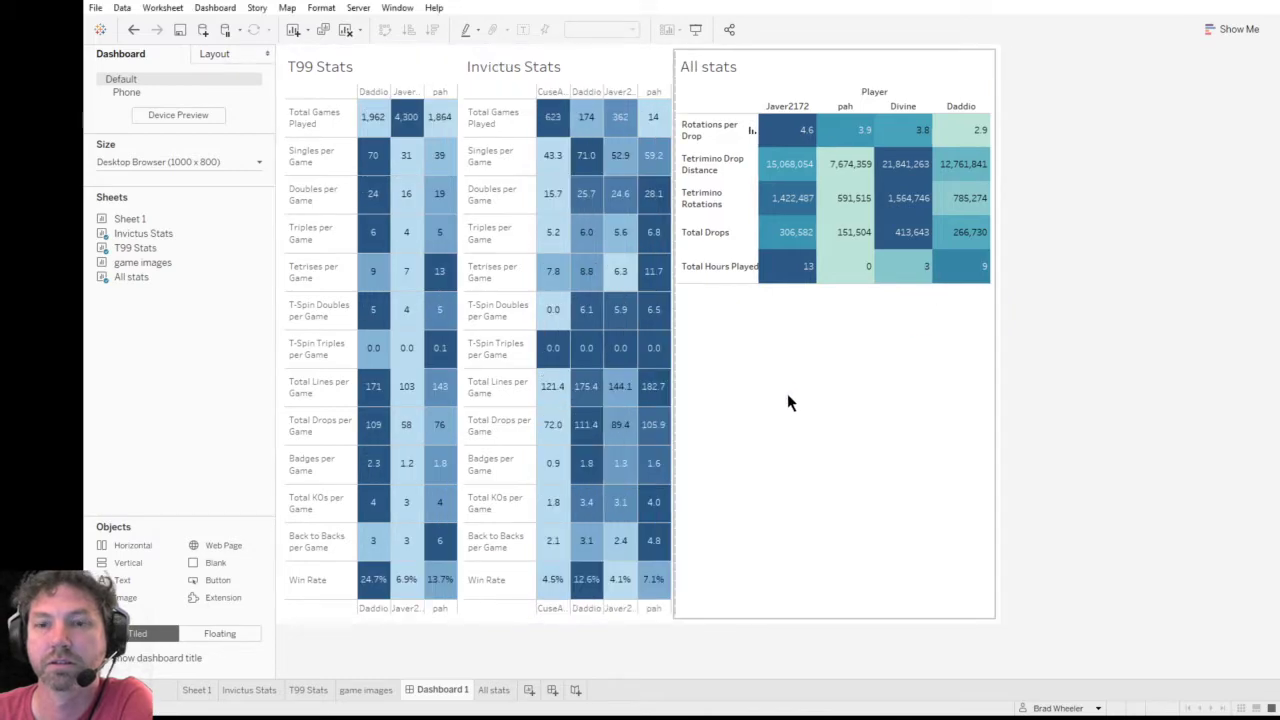
mouse_move(555, 285)
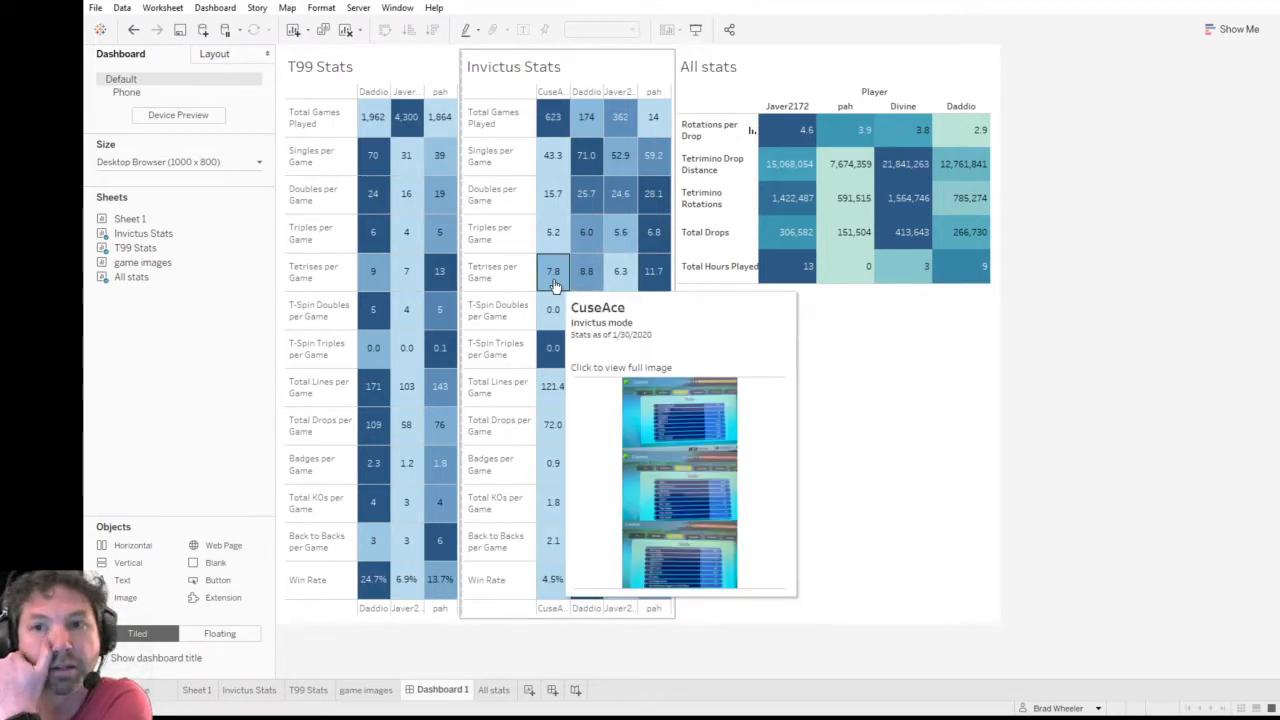
left_click_drag(755, 226, 744, 220)
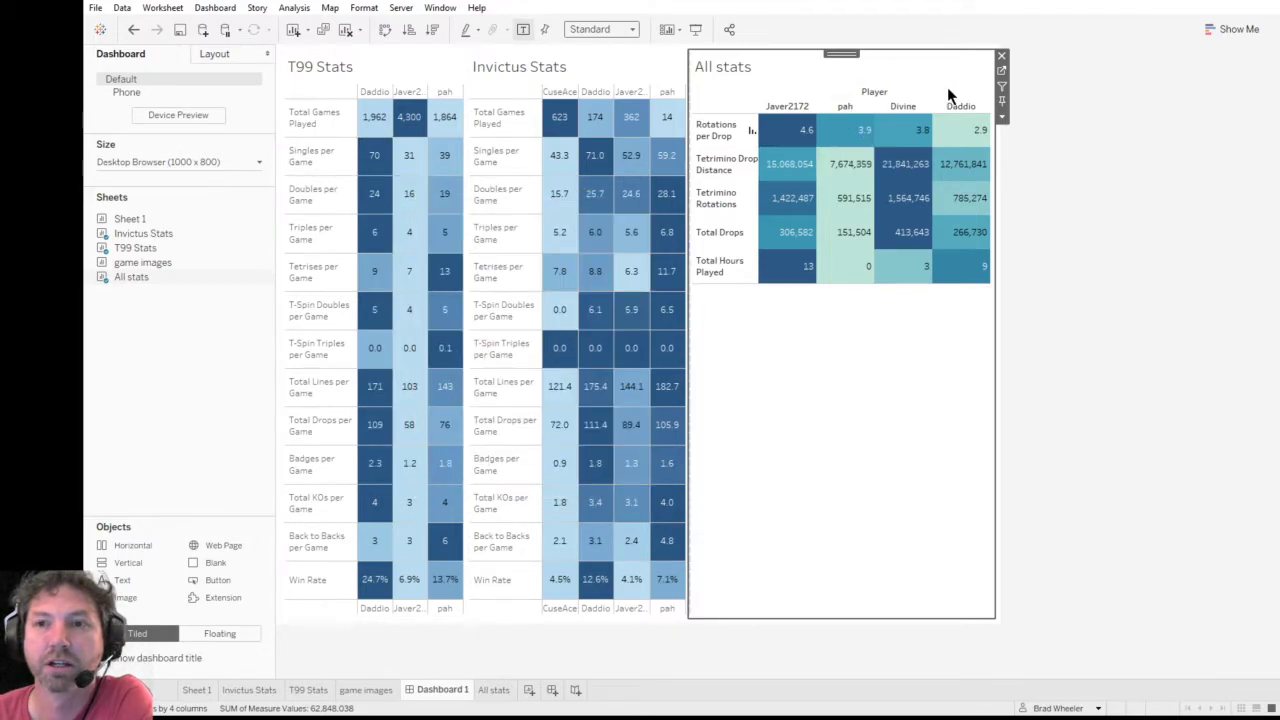
- Remove All stats from the dashboard, and on its worksheet swap the rows and columns and use a blue palette
left_click(1002, 57)
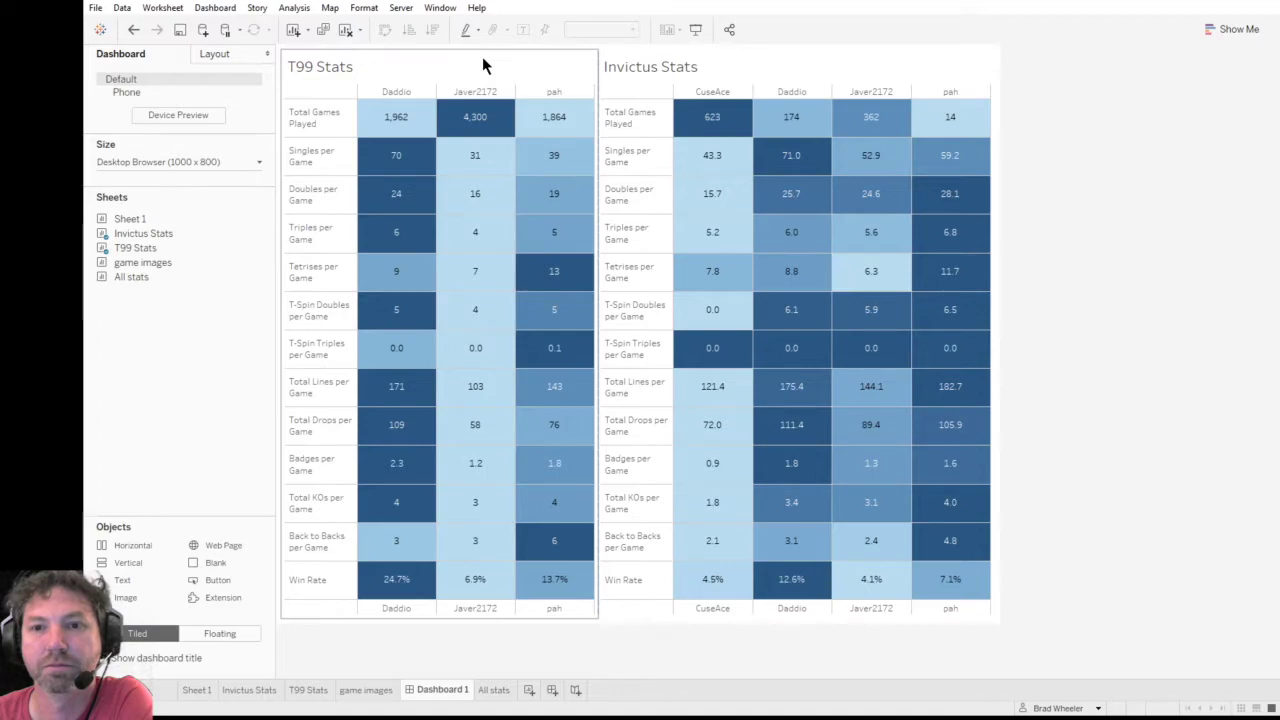
left_click(490, 690)
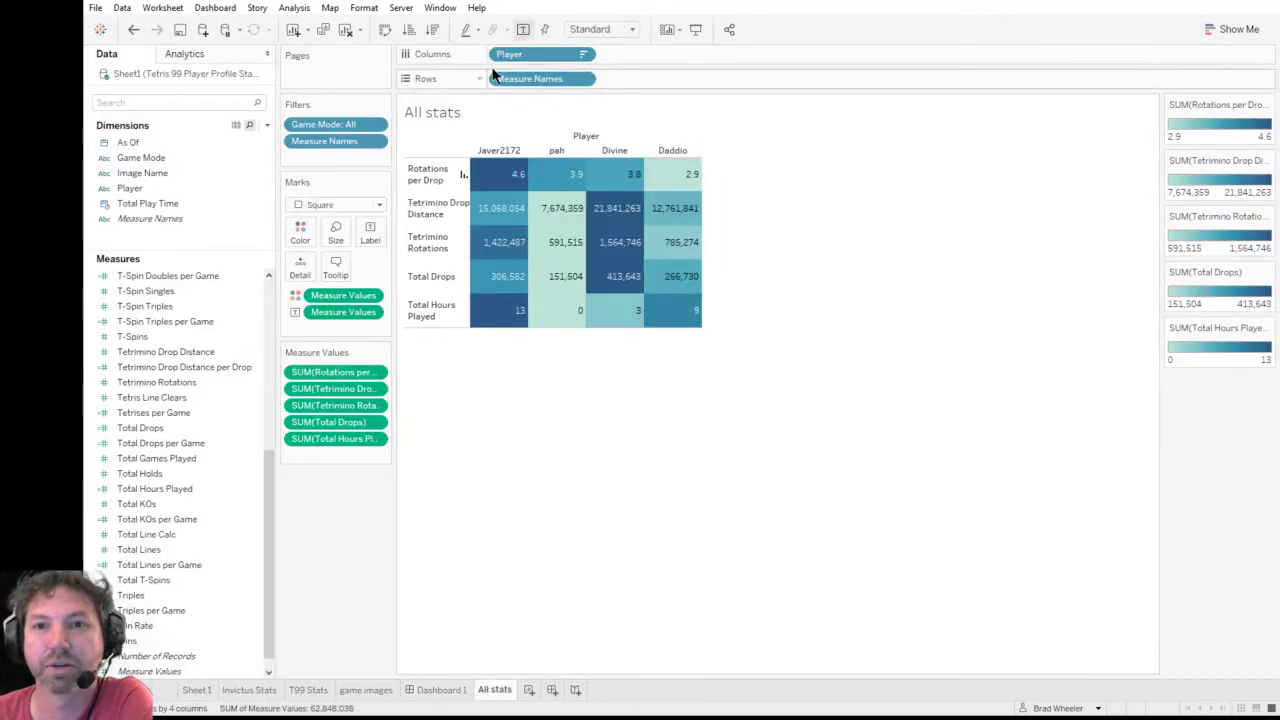
left_click(385, 29)
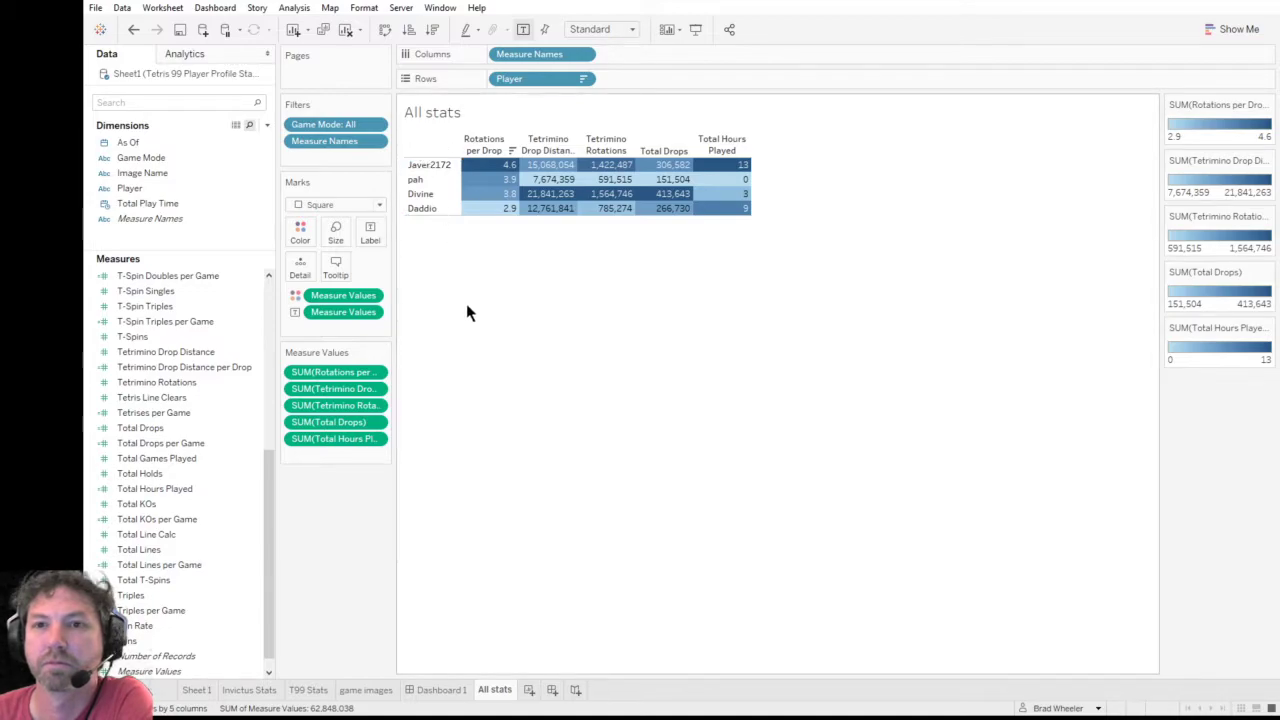
- Compare the rearranged All stats table with Dashboard 1 and the T99 Stats worksheet
left_click(437, 696)
left_click(492, 694)
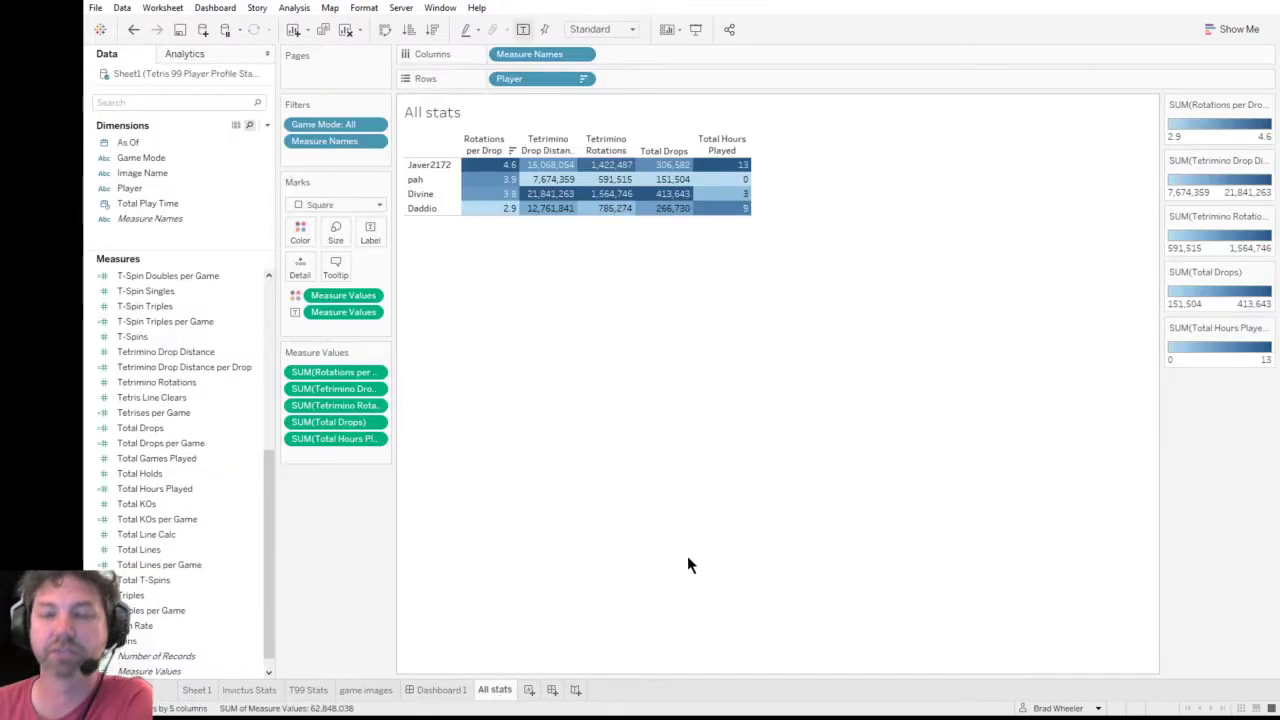
left_click(322, 692)
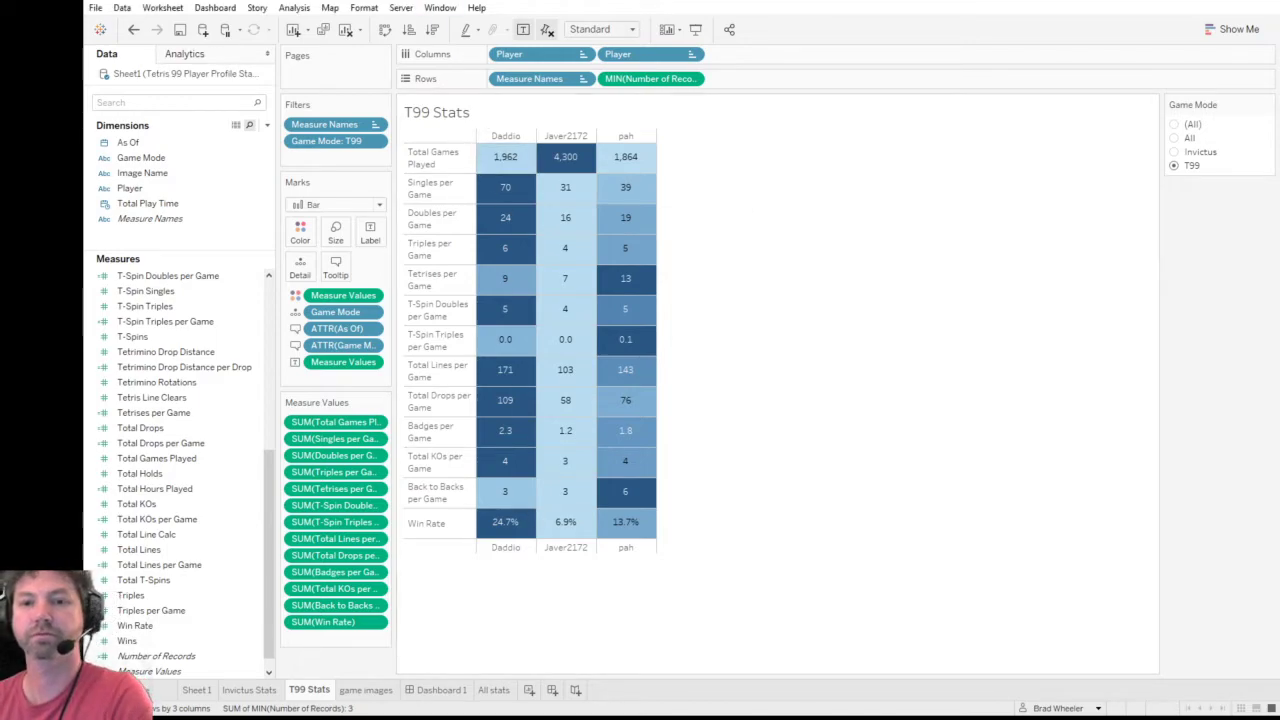
left_click(503, 692)
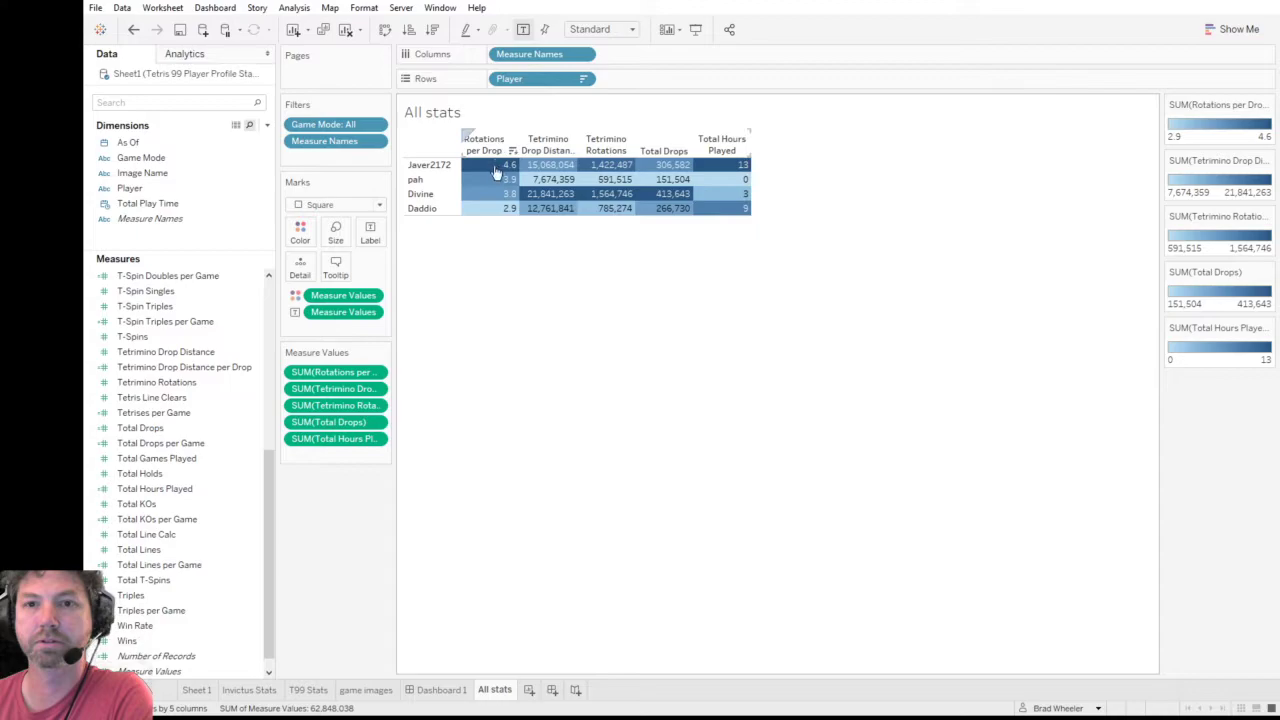
mouse_move(495, 172)
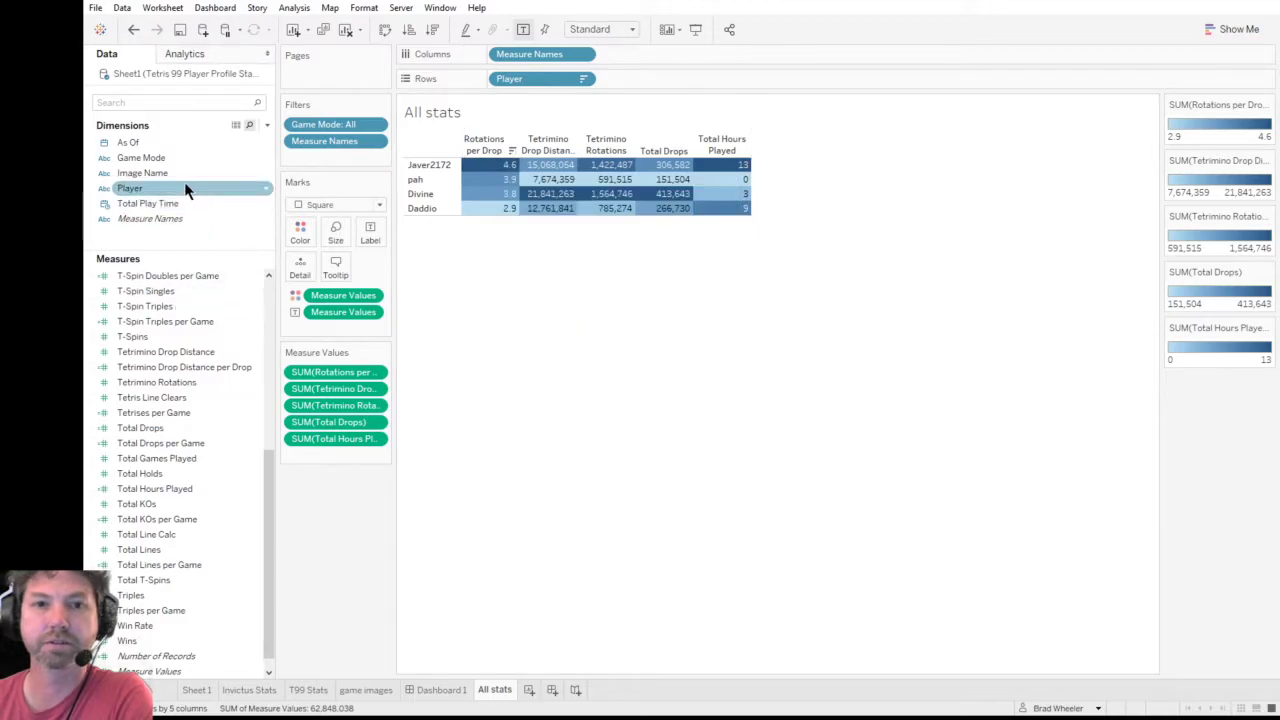
- Add As Of to the tooltip of the All stats marks and check the date in the table's tooltips
left_click_drag(148, 203, 255, 207)
left_click_drag(340, 276, 337, 272)
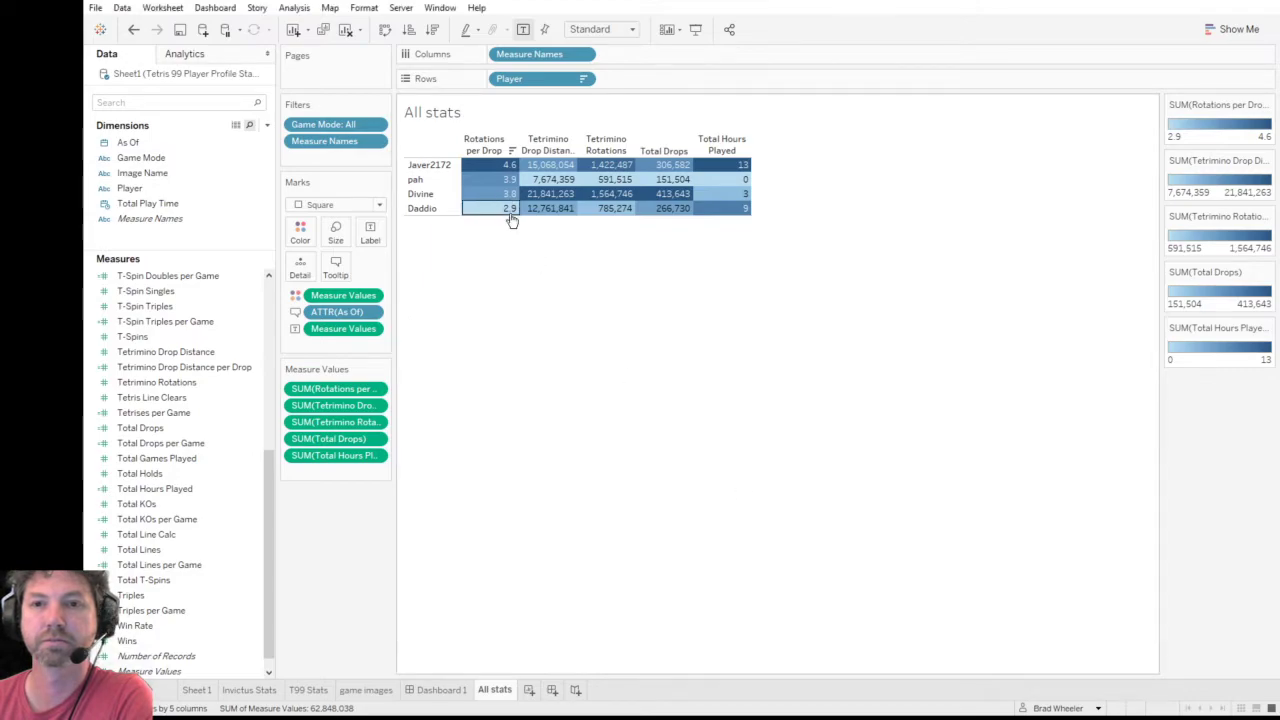
mouse_move(505, 175)
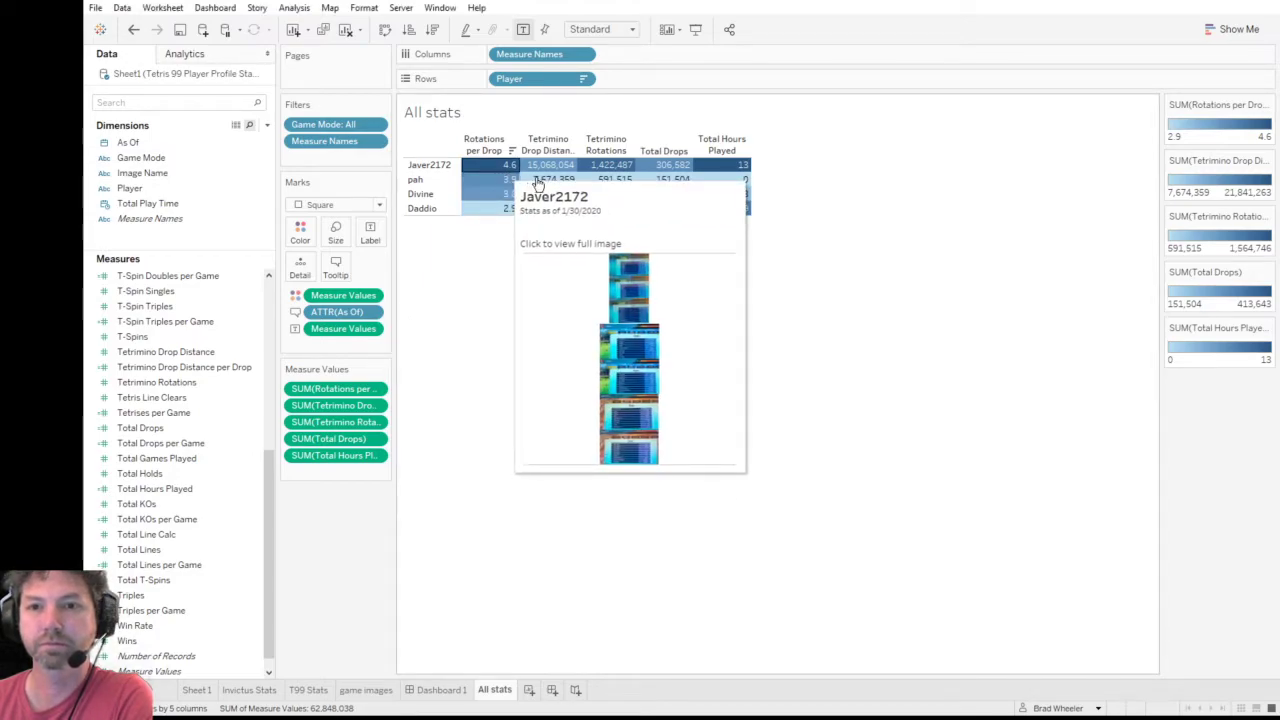
mouse_move(553, 180)
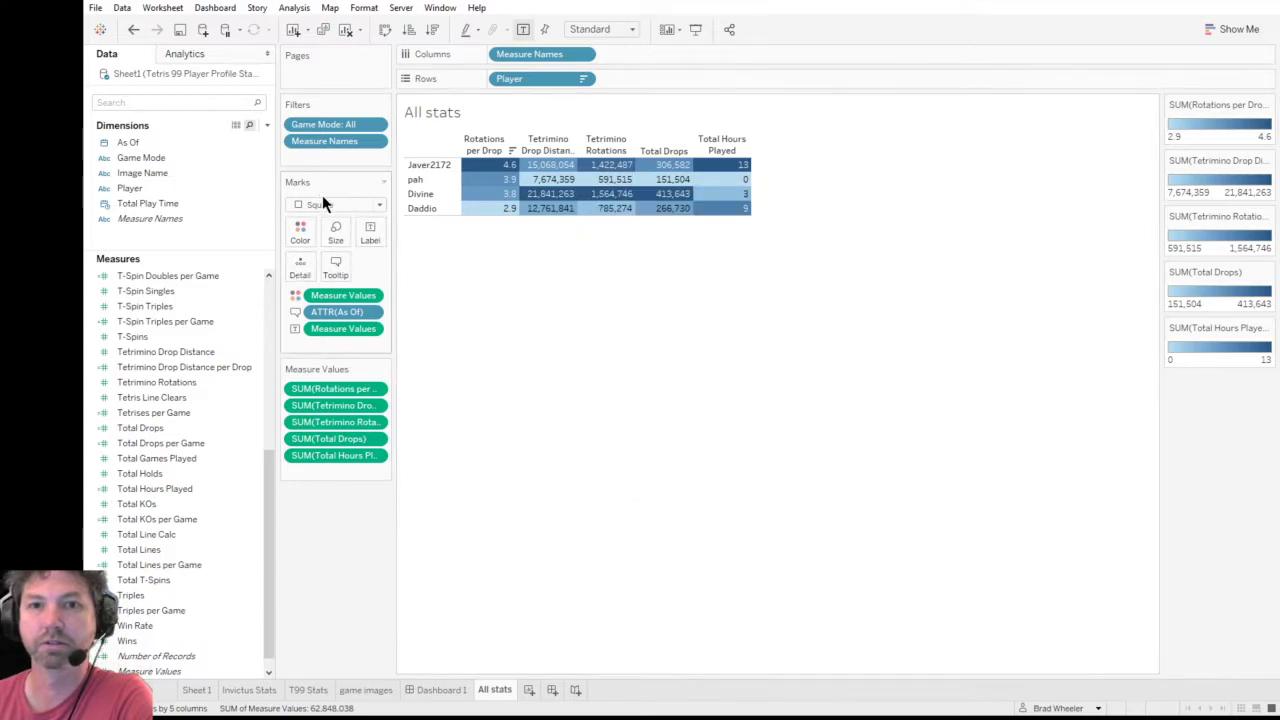
- Add Game Mode as a detail of the All stats marks and check the tooltips of several players
left_click_drag(341, 123, 342, 266)
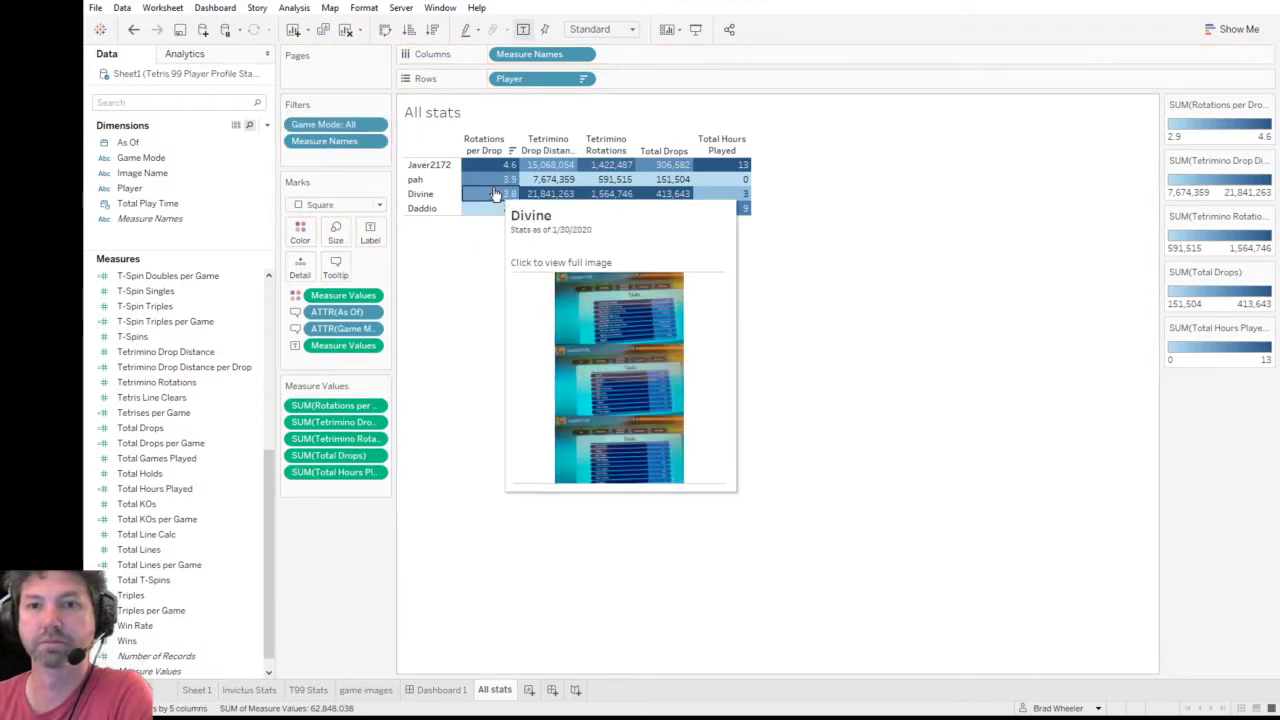
left_click_drag(334, 326, 471, 403)
left_click_drag(328, 127, 303, 280)
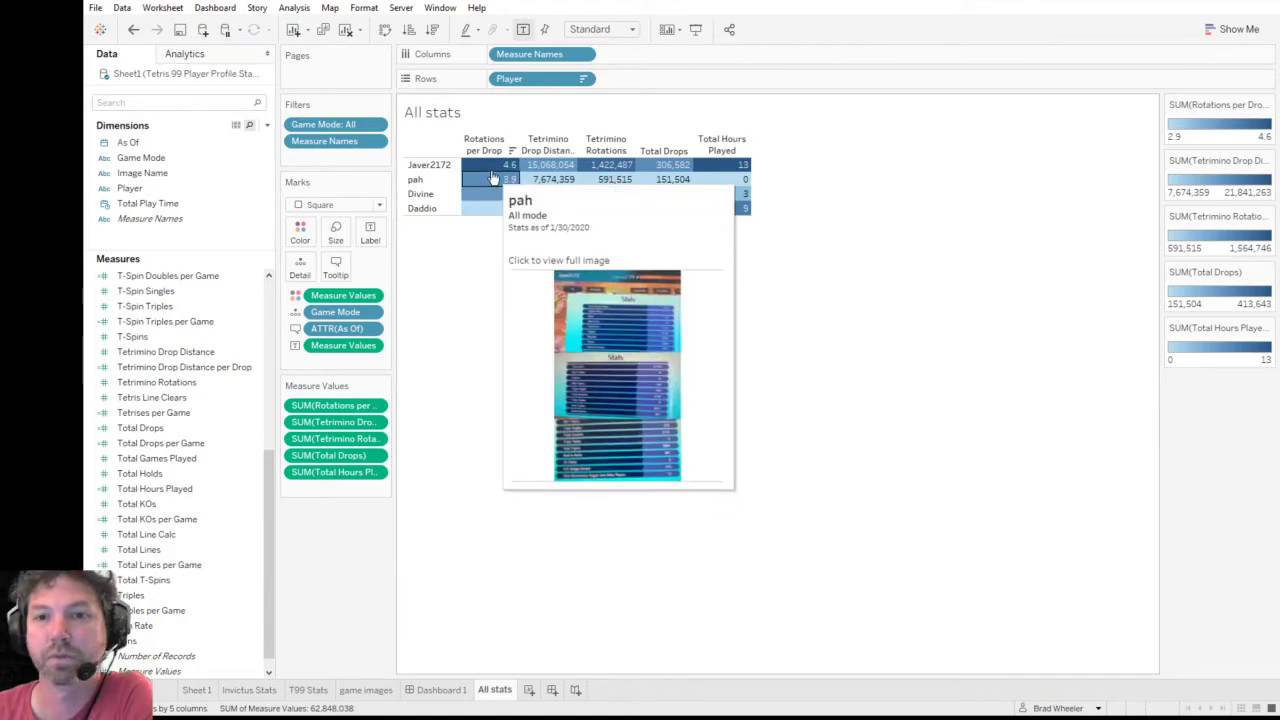
mouse_move(494, 205)
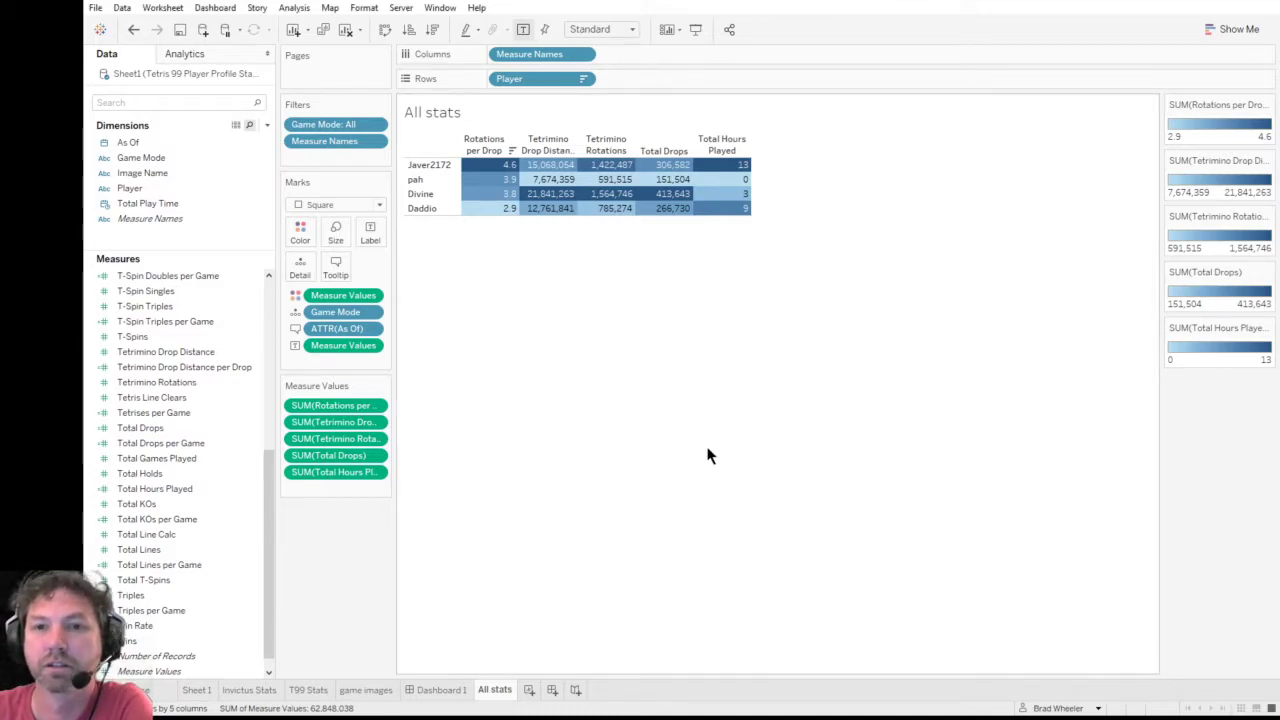
mouse_move(498, 177)
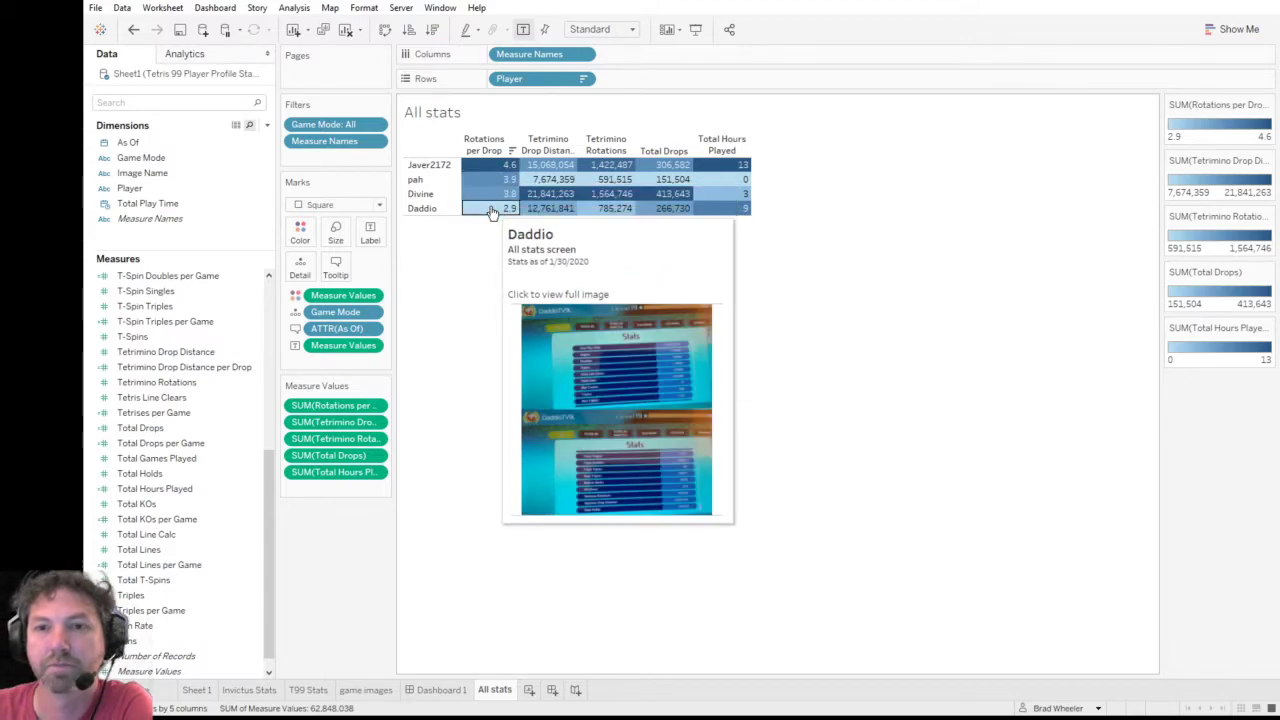
- Rename the All stats worksheet as "All stats screen"
double_click(494, 689)
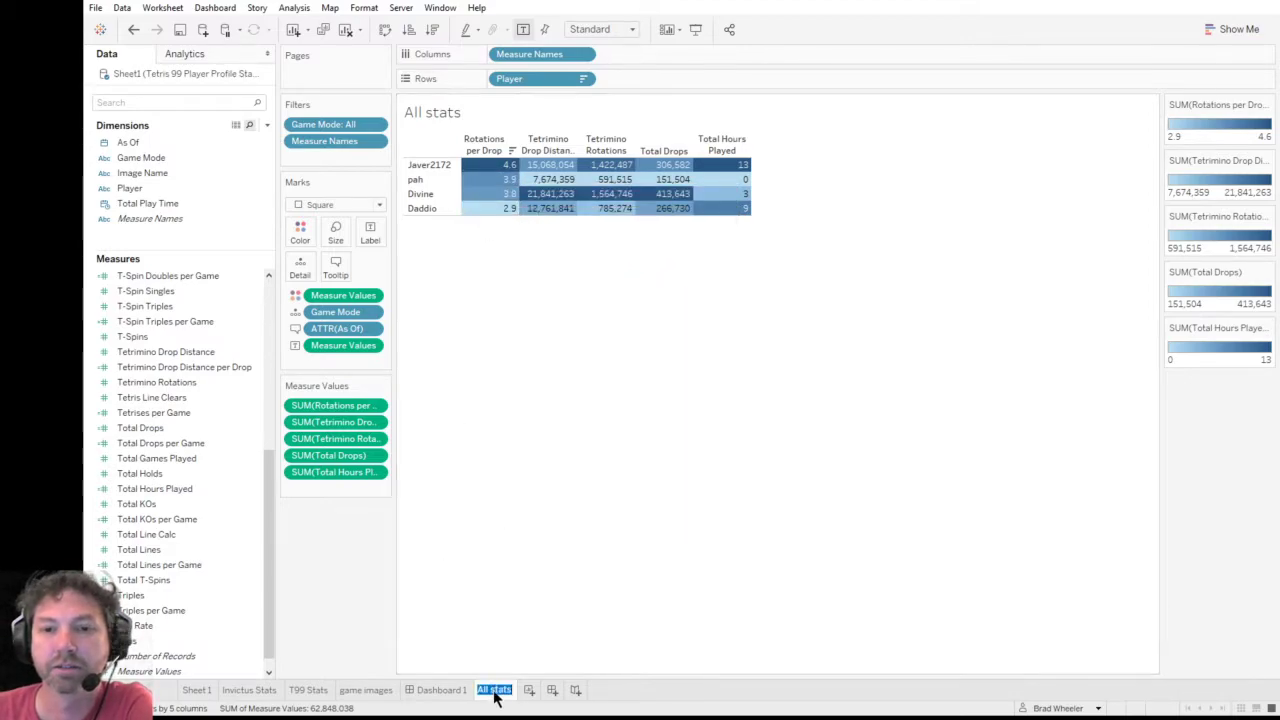
key("End")
type("s")
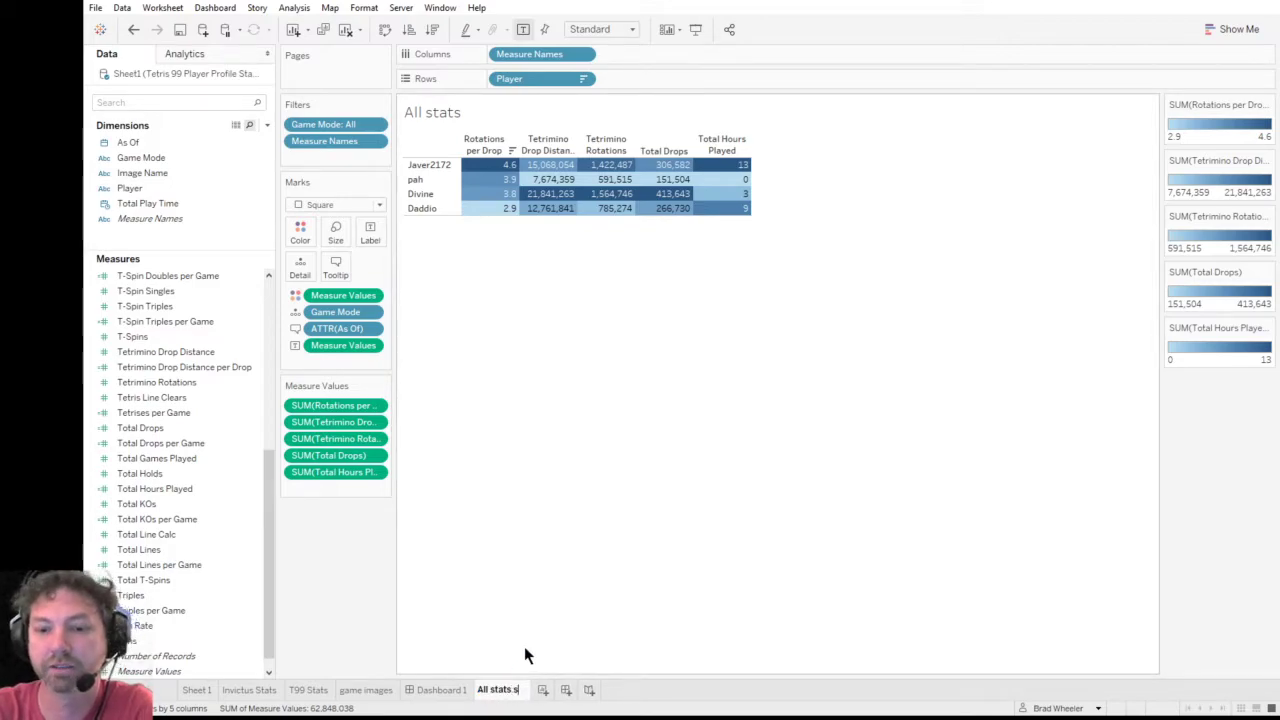
type("creen")
key("Return")
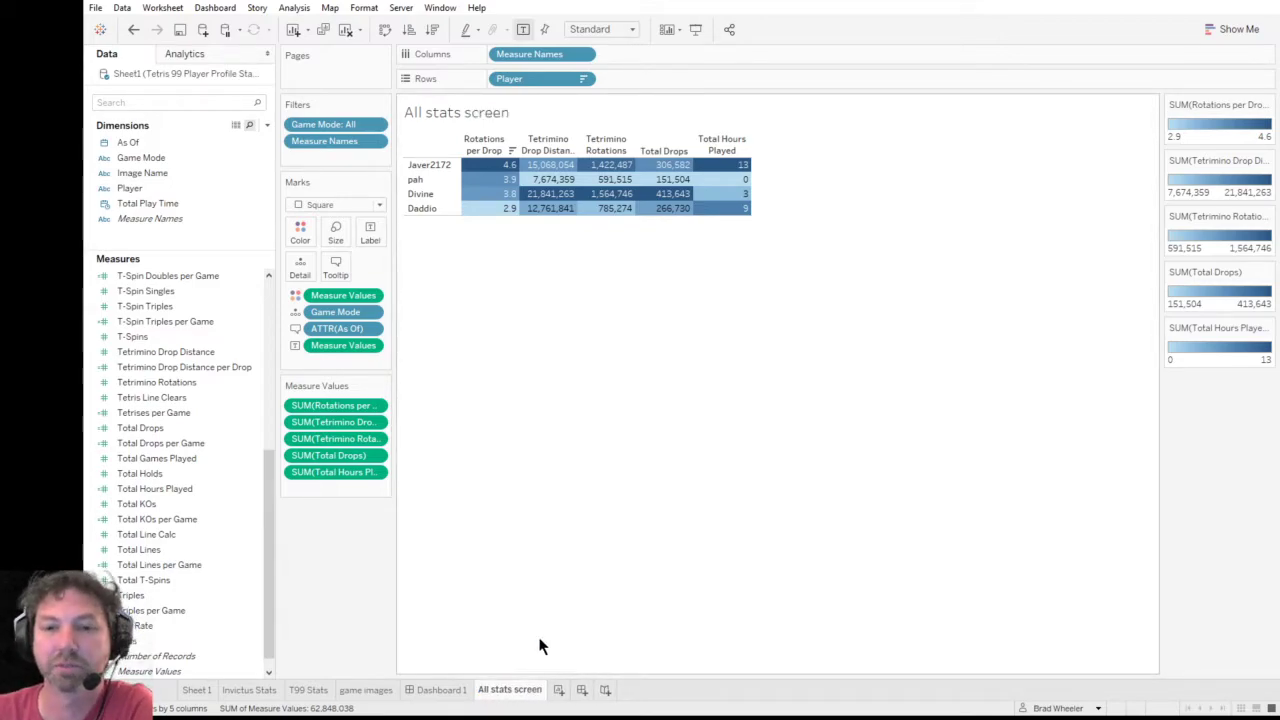
- Delete the container holding T99 Stats and Invictus Stats from Dashboard 1
left_click(449, 689)
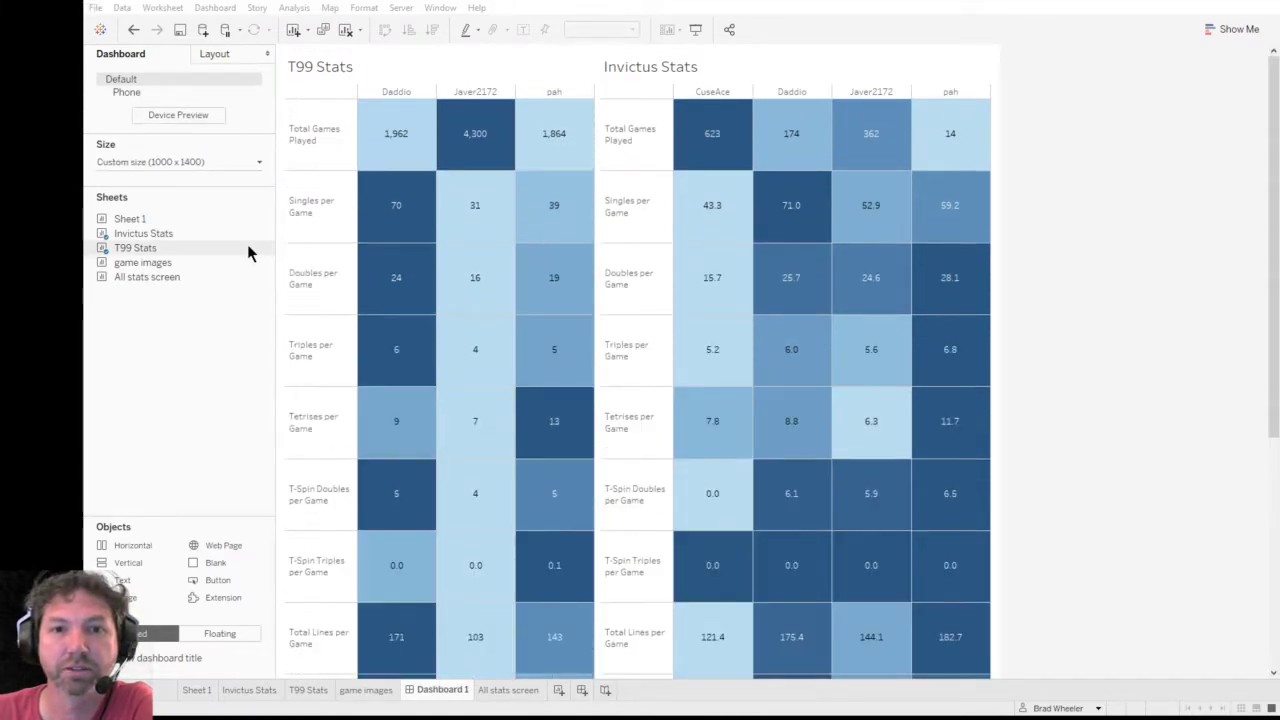
left_click(458, 58)
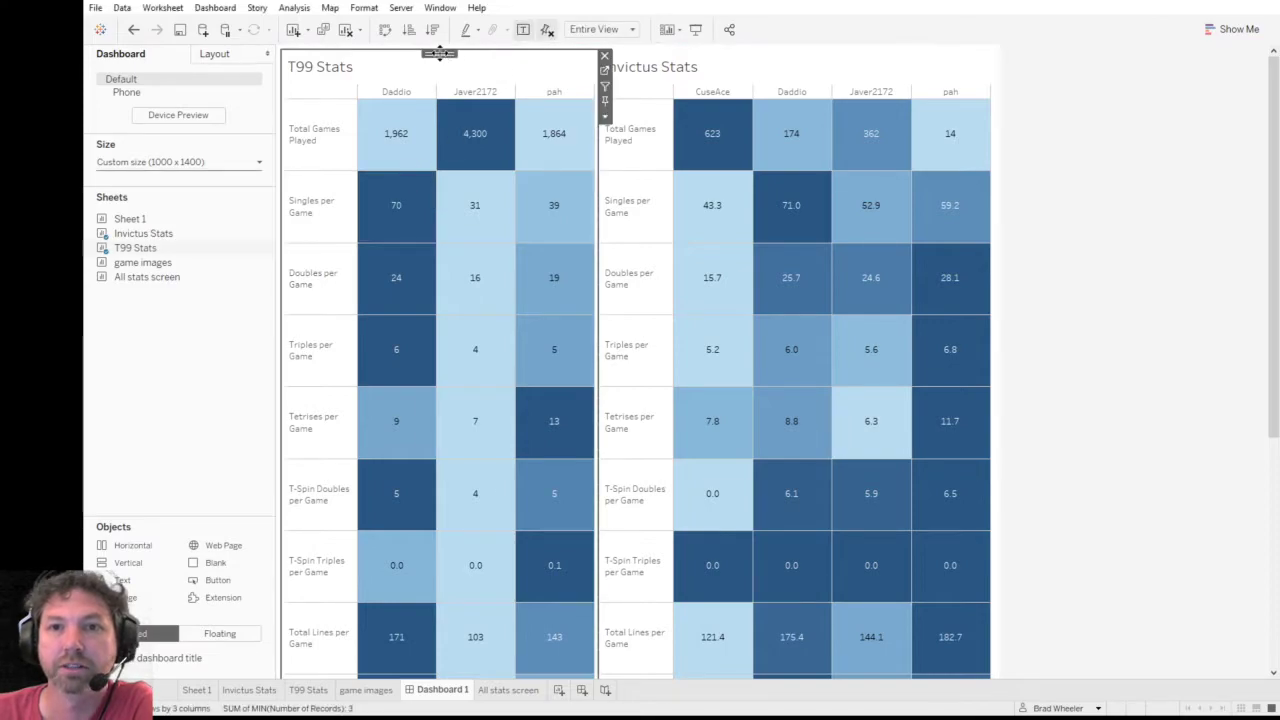
double_click(441, 54)
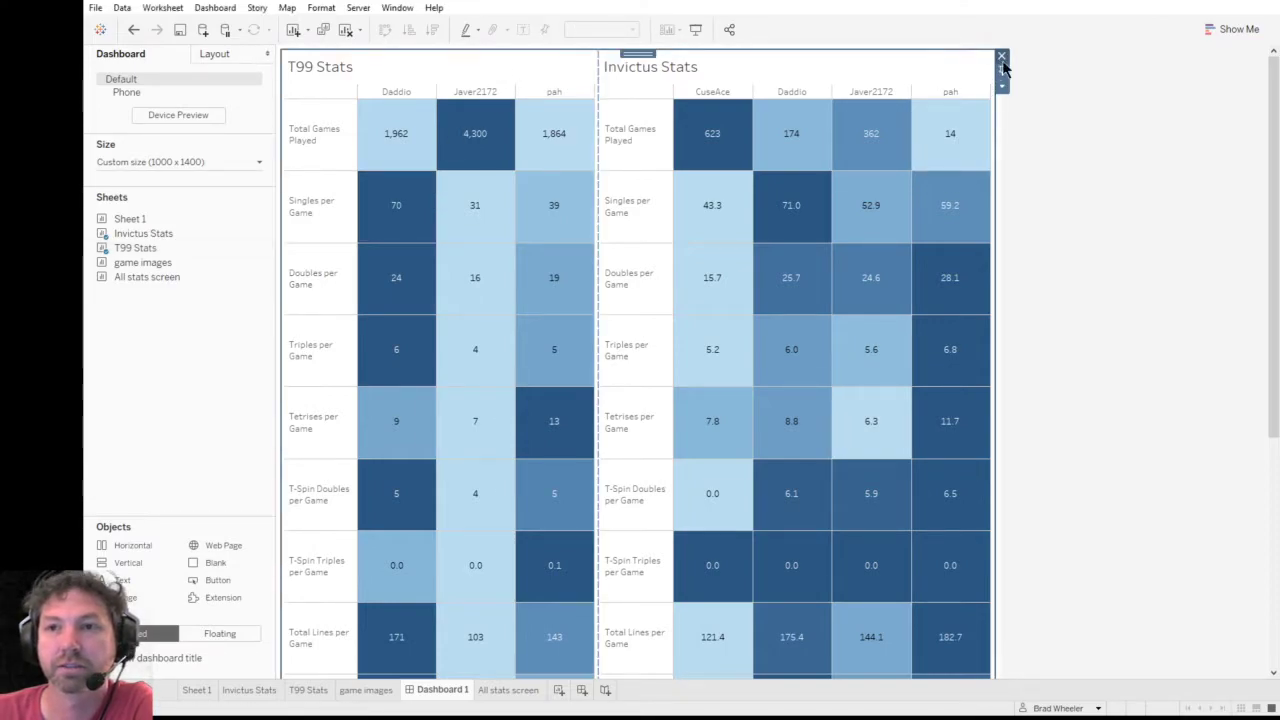
key("Delete")
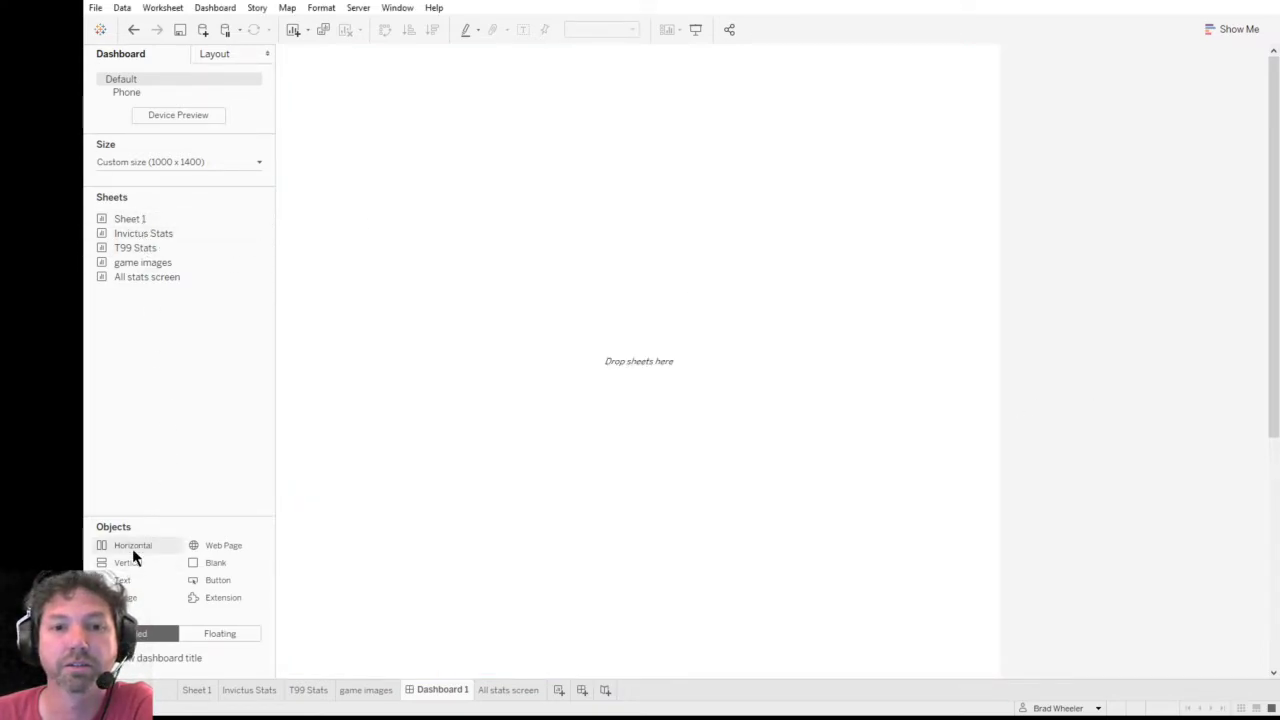
- Stack All stats screen above a horizontal container in a vertical container, placing Invictus Stats and T99 Stats side by side in the lower one
left_click_drag(131, 569, 640, 290)
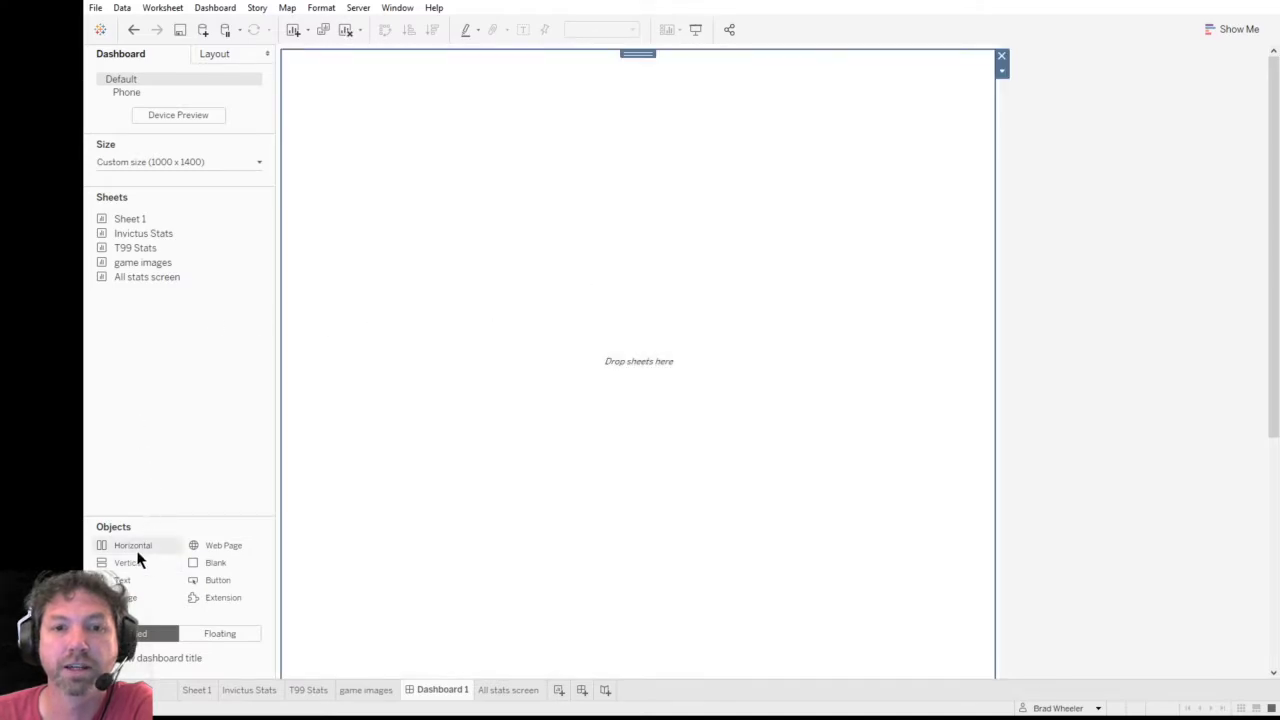
left_click_drag(150, 282, 412, 330)
left_click_drag(137, 552, 434, 197)
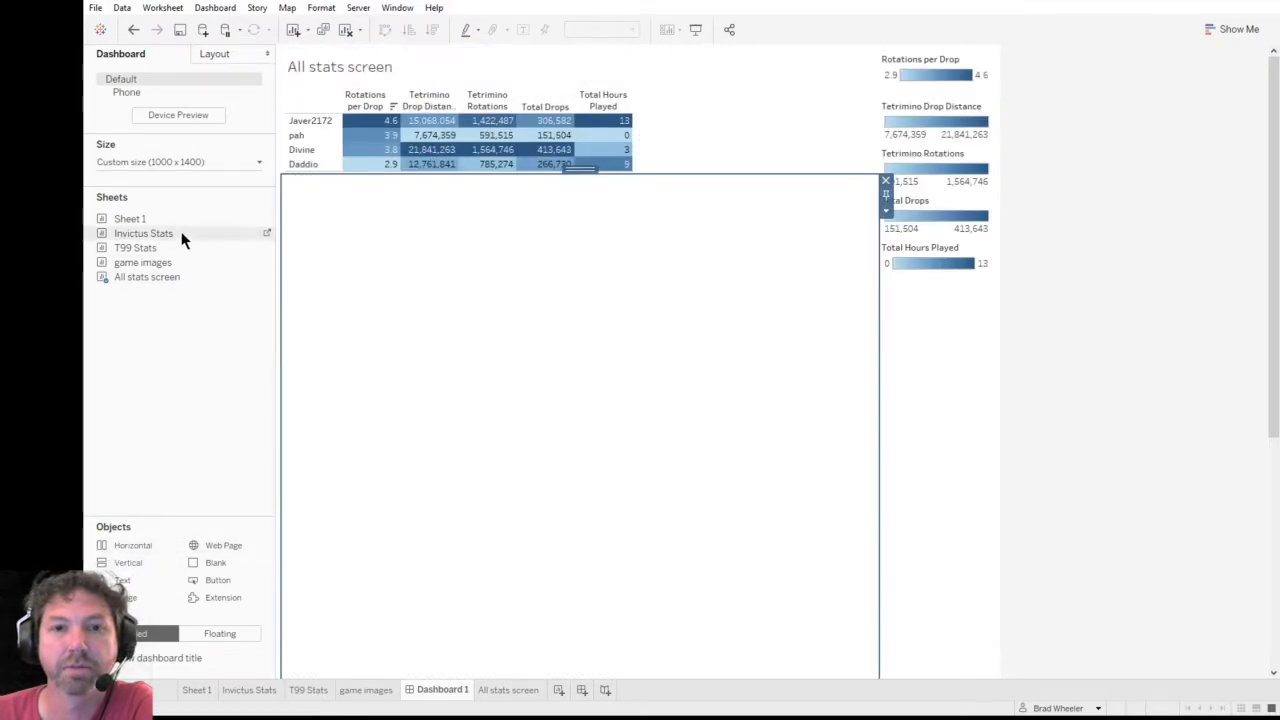
left_click_drag(157, 236, 470, 260)
left_click_drag(159, 246, 781, 332)
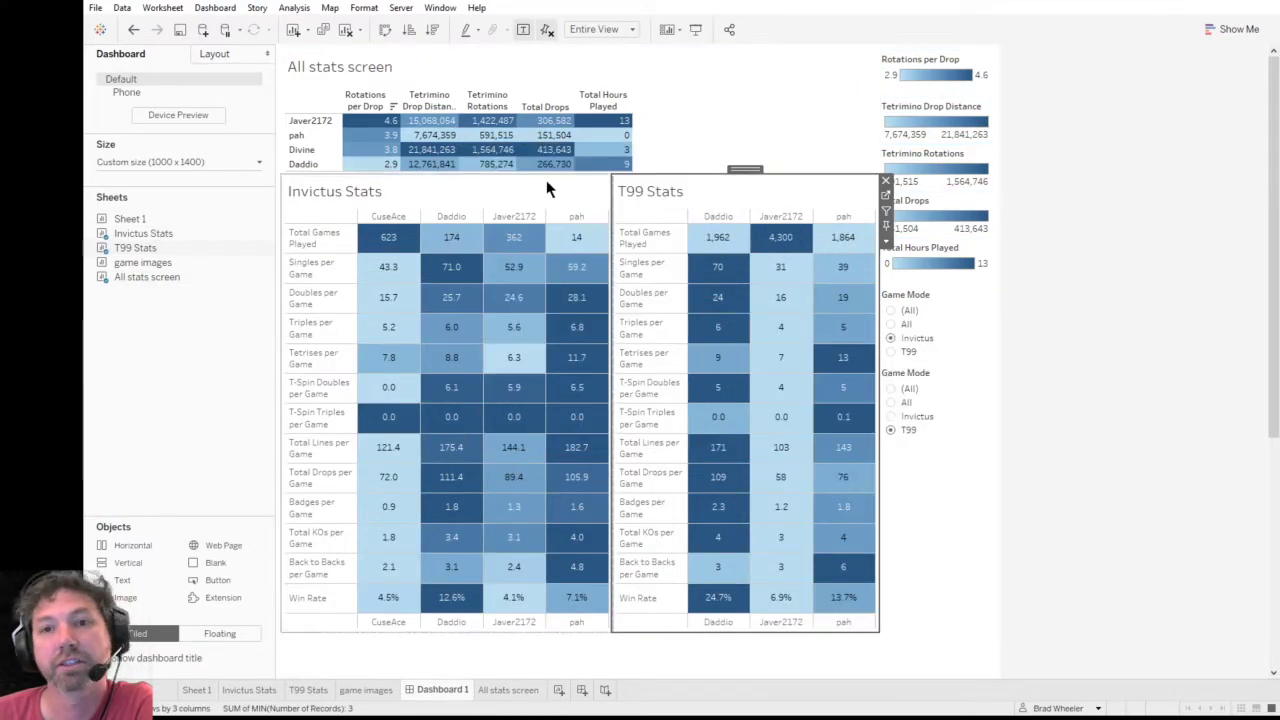
- Remove the container of color legends and Game Mode filters from Dashboard 1
left_click(955, 518)
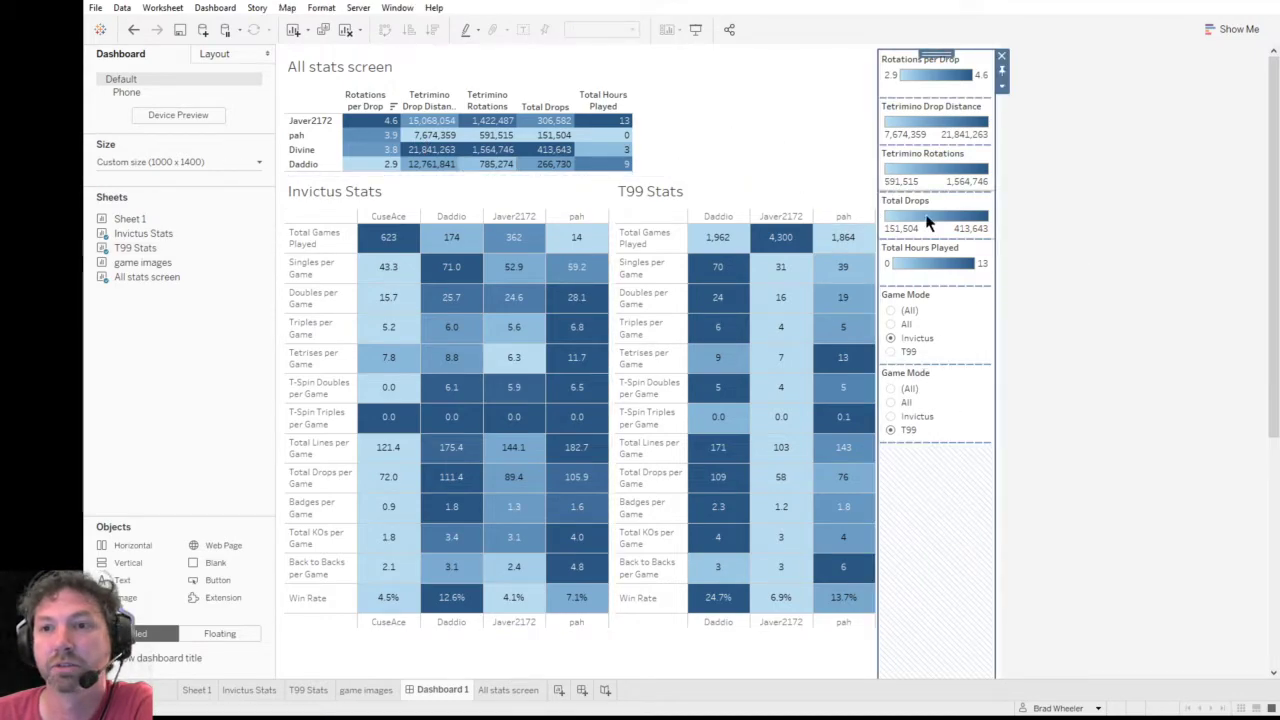
double_click(940, 52)
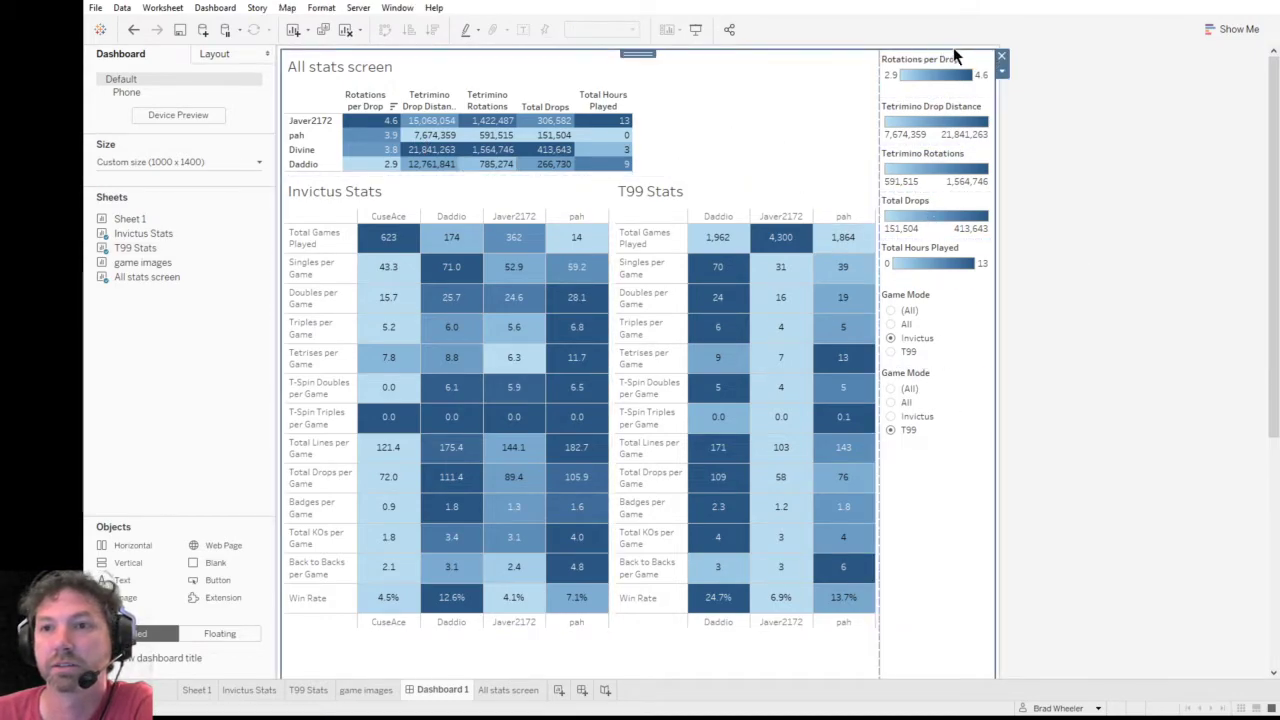
double_click(953, 52)
left_click(1001, 58)
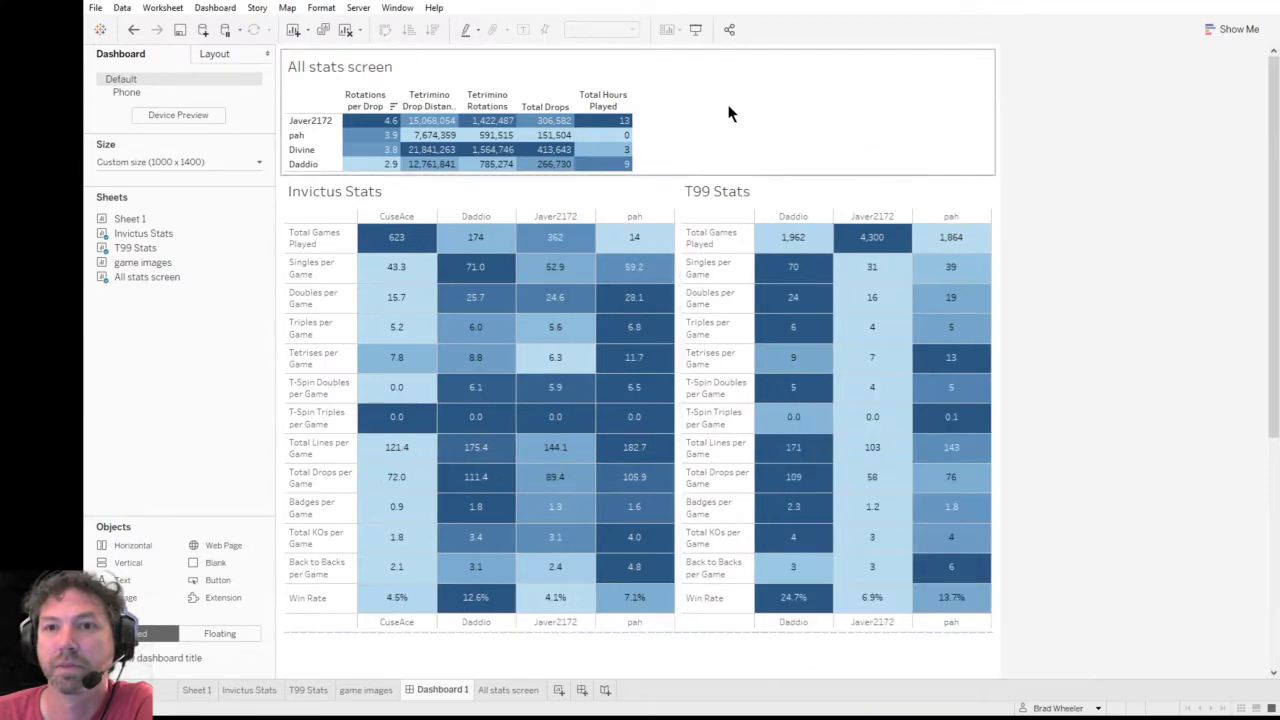
- Fit All stats screen to the full dashboard width and reduce the height of its column headers
left_click(800, 122)
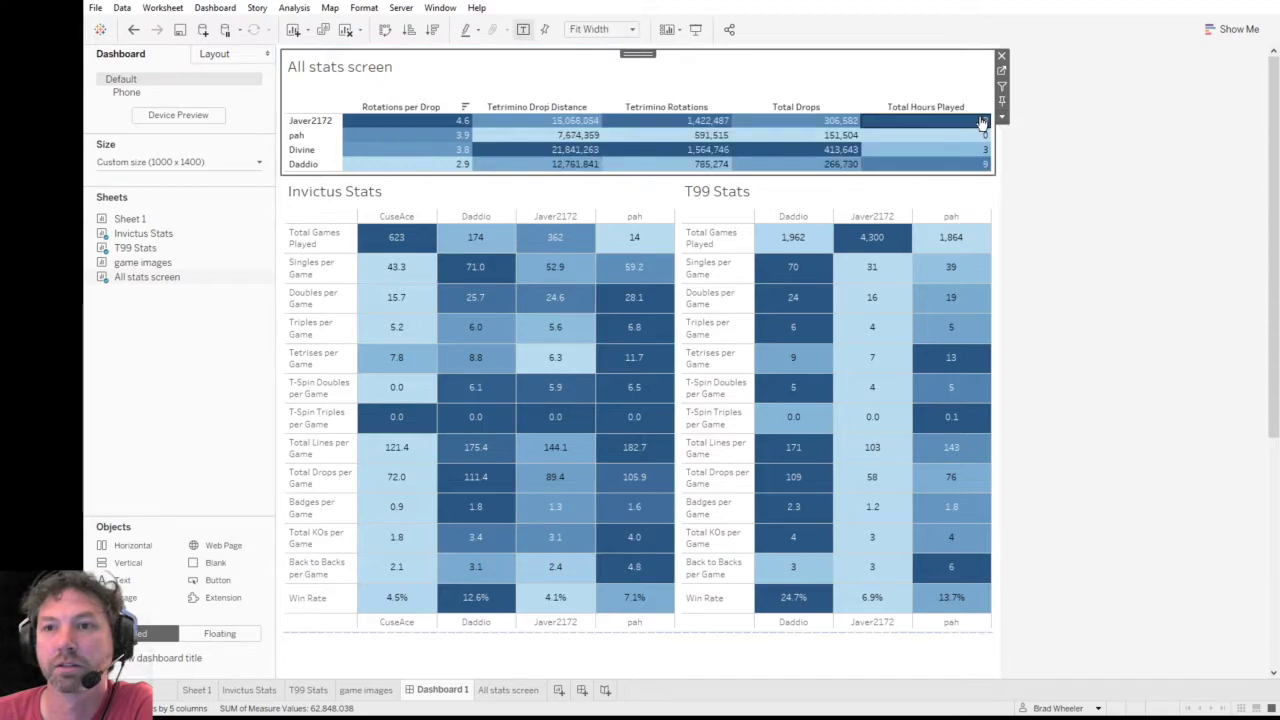
left_click(420, 114)
left_click(414, 108)
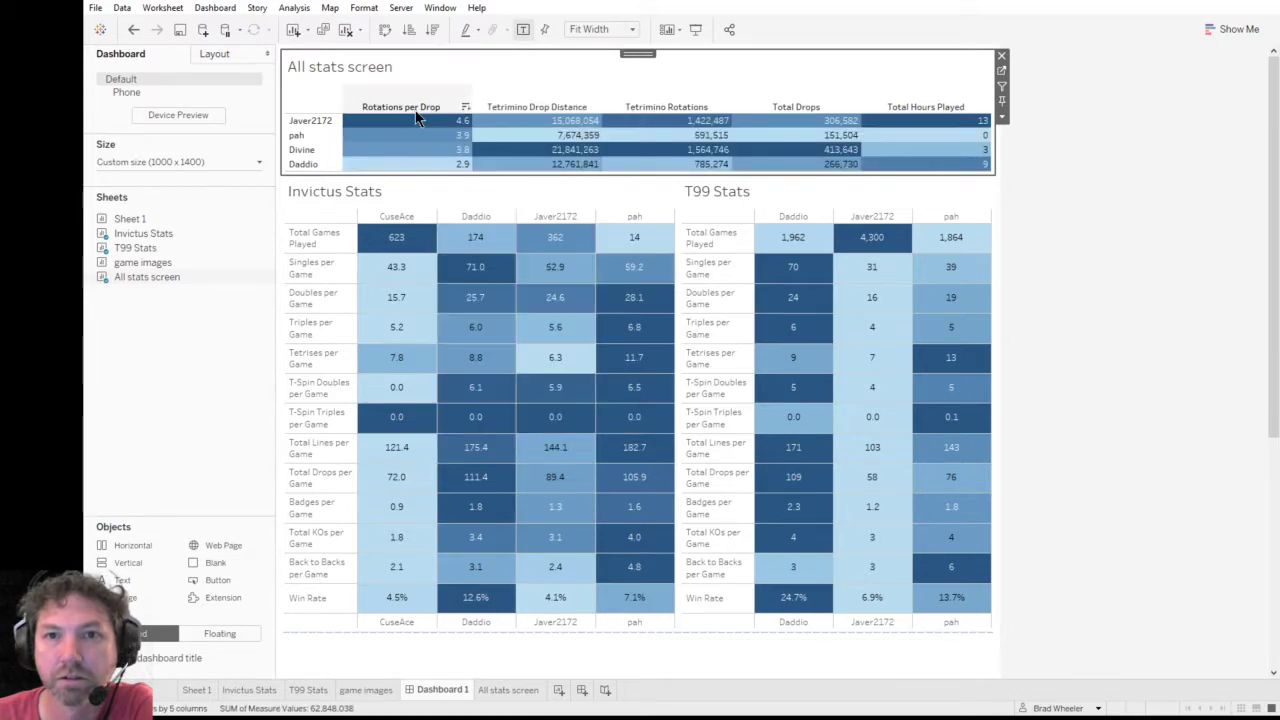
left_click_drag(416, 103, 417, 91)
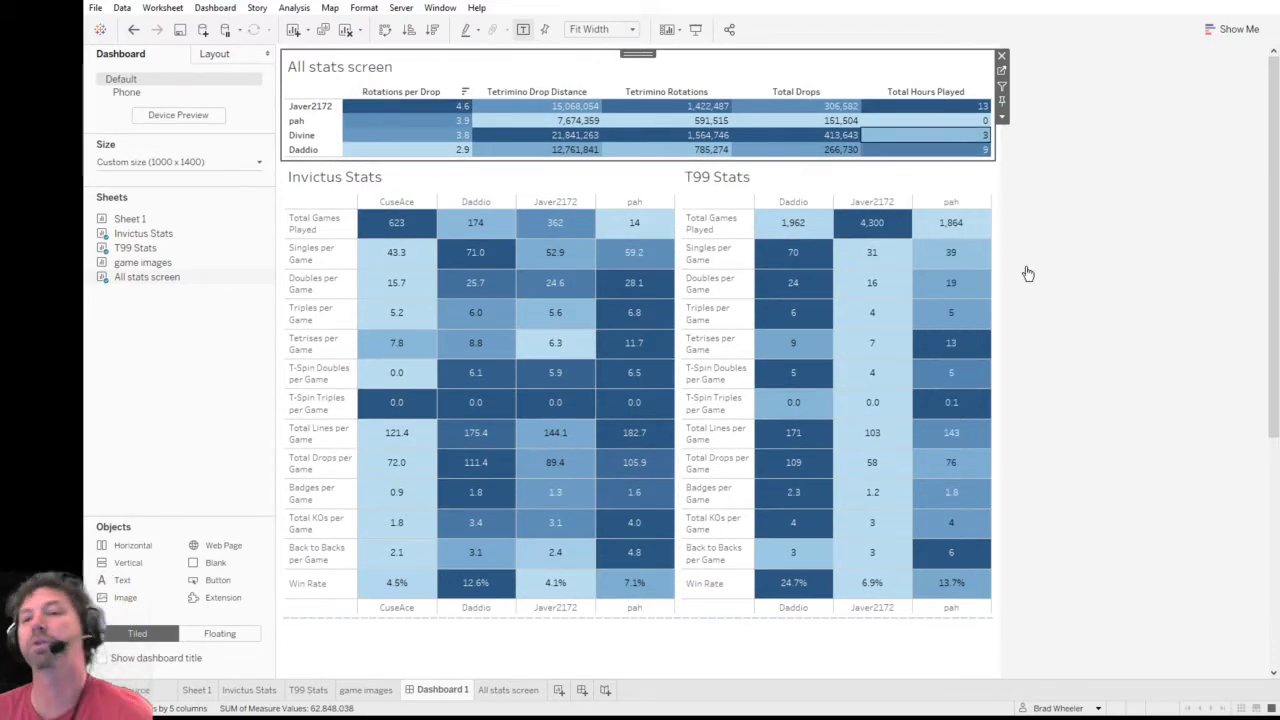
mouse_move(952, 138)
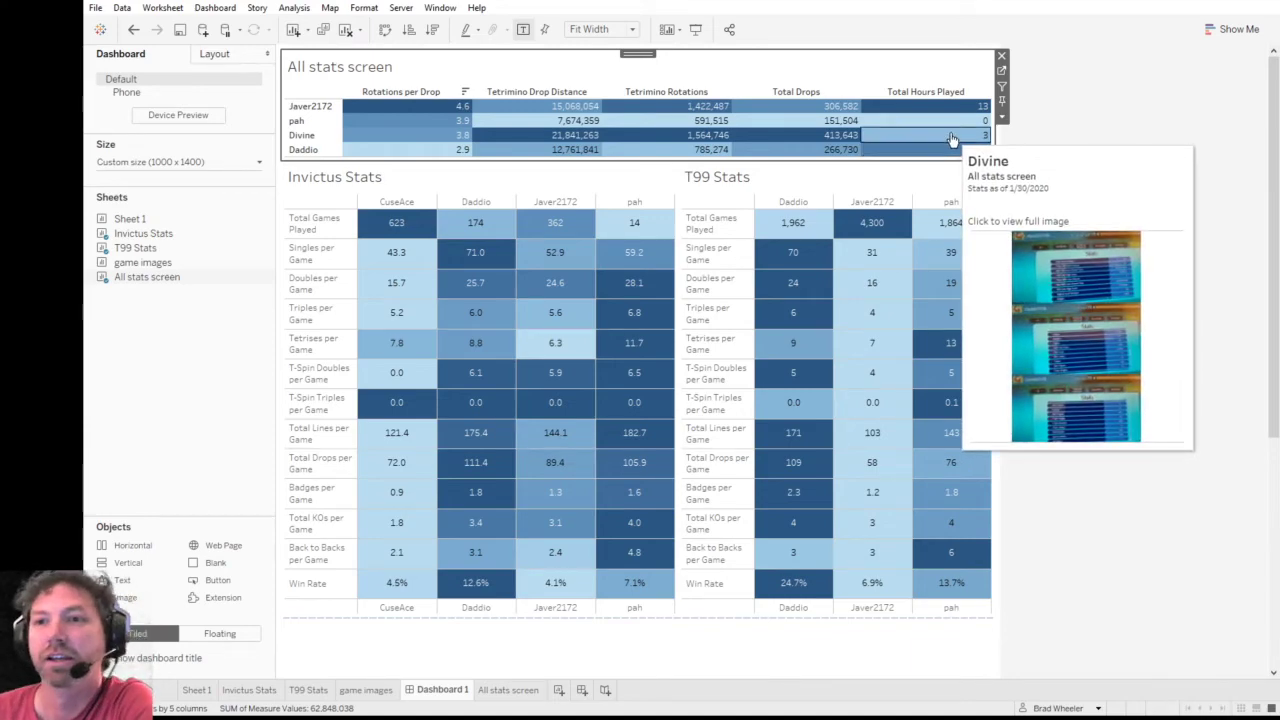
- On the All stats screen worksheet, add Total Play Time to the rows after Player
left_click(528, 694)
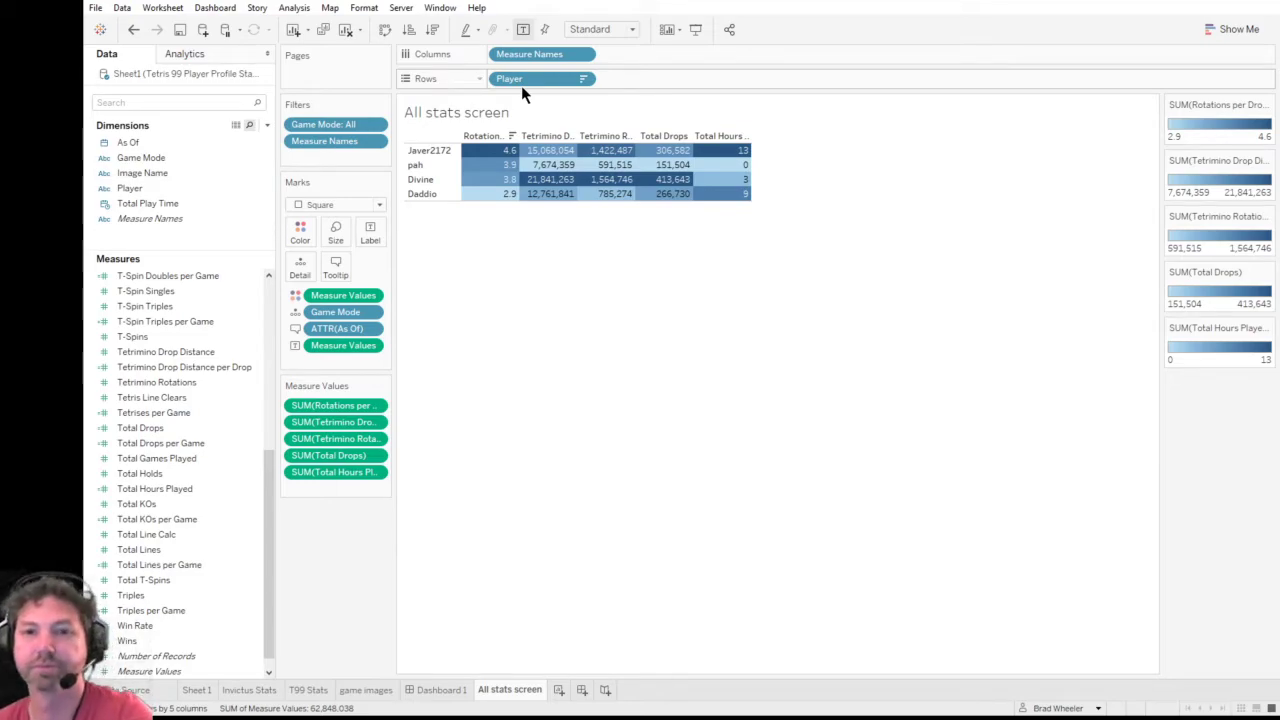
mouse_move(503, 145)
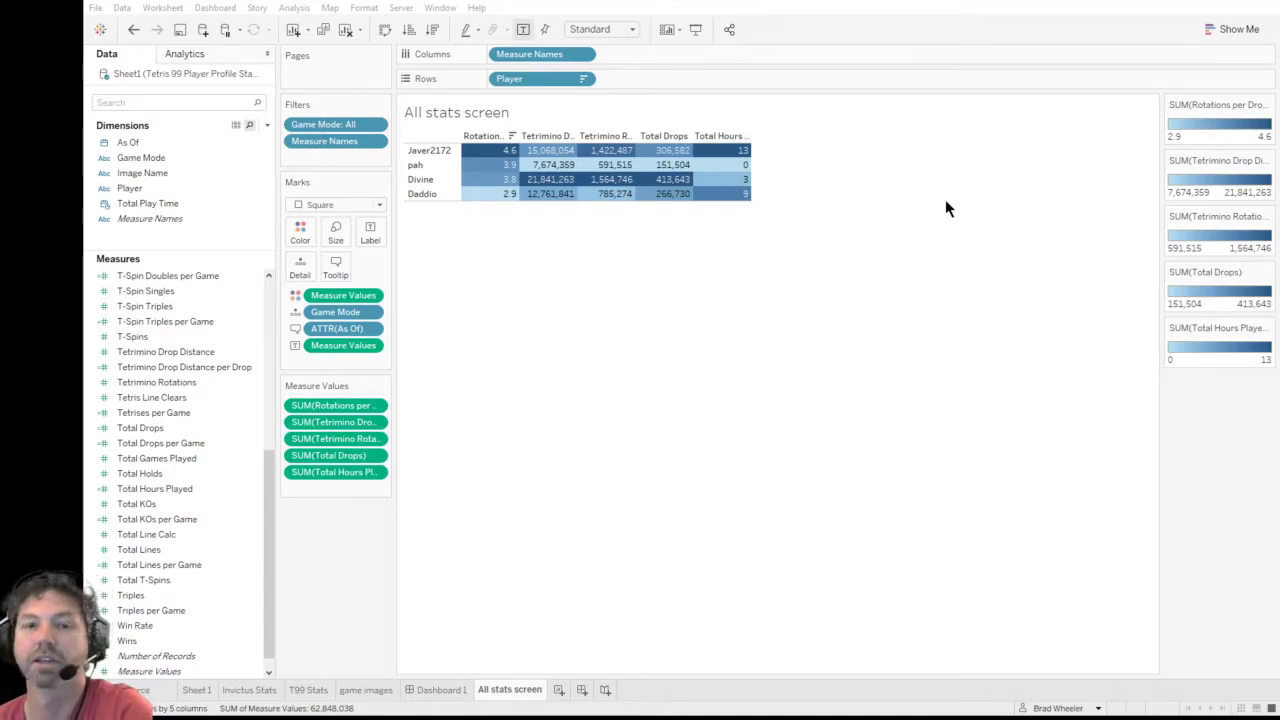
left_click(151, 203)
left_click_drag(151, 203, 650, 87)
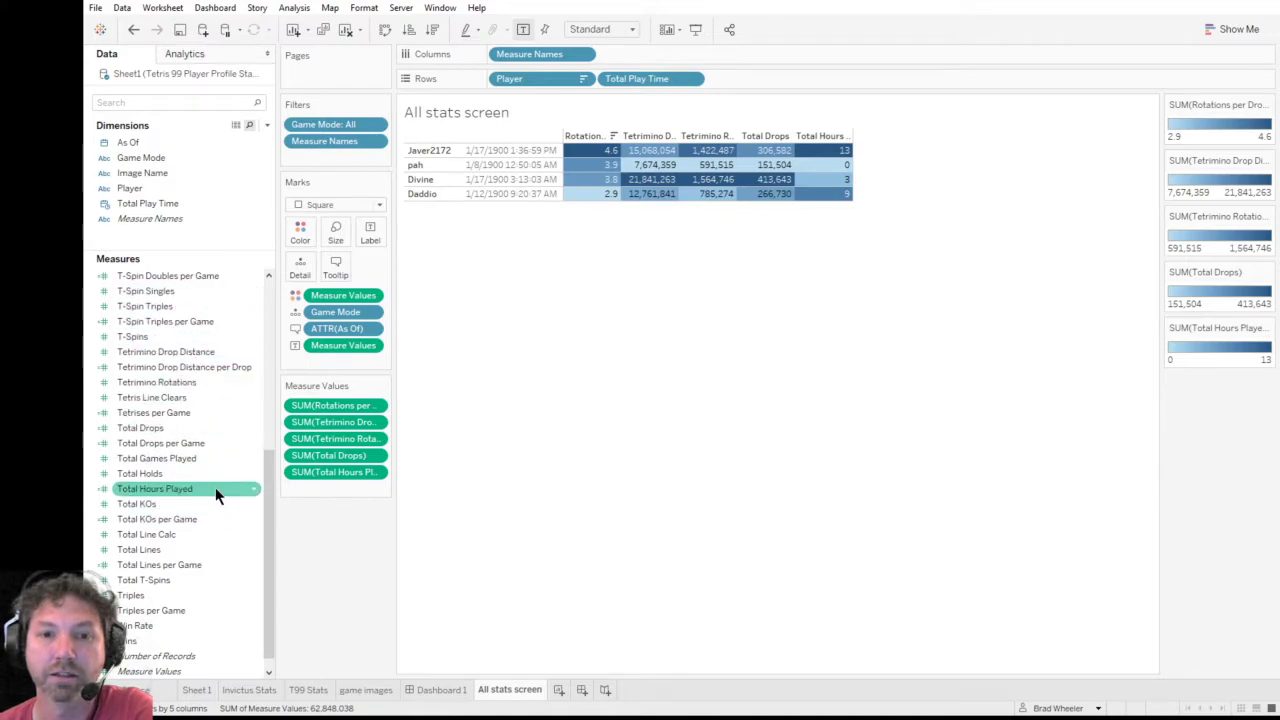
- Find the Total Hours Played field by searching "hours" and set its calculation to DATEDIFF('hour', #1/1/1900#, [Total Play Time])
left_click_drag(269, 494, 274, 366)
left_click(246, 100)
type("hours")
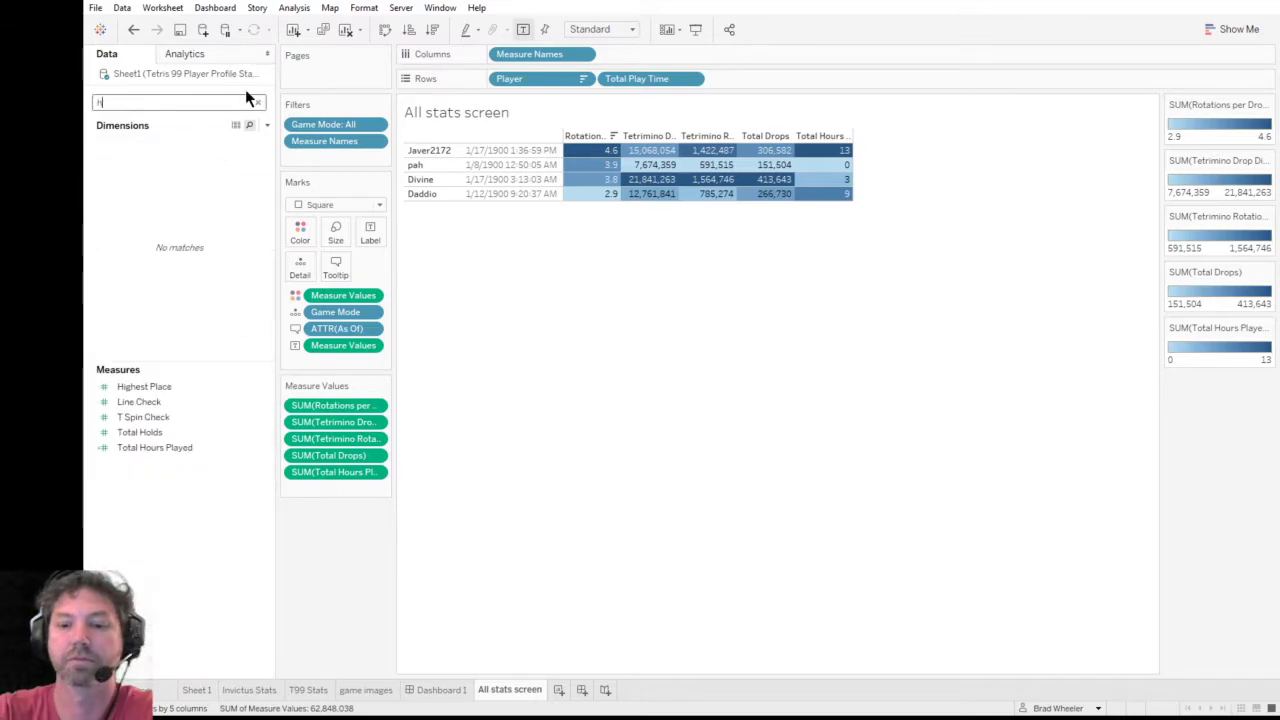
left_click(189, 420)
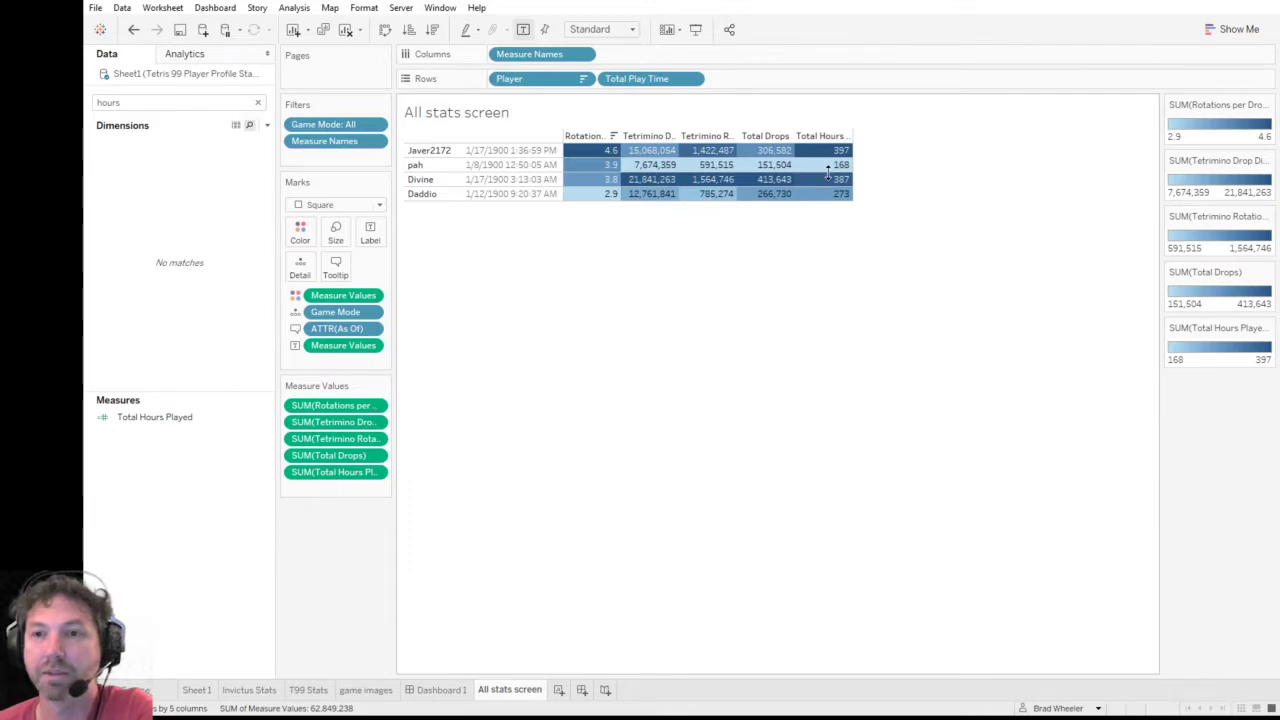
left_click(259, 102)
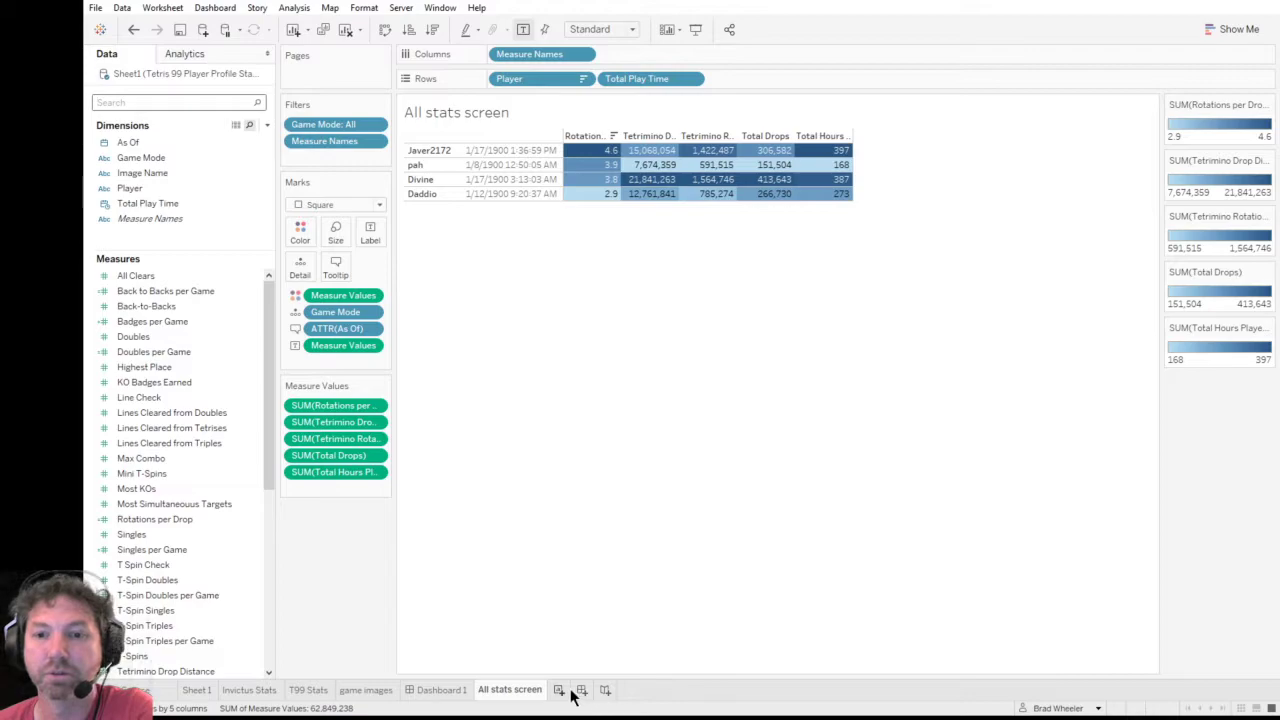
- Add a text object with DATEDIFF('hour', #1/1/1900#, [Total Play Time]) below All stats screen on Dashboard 1, and check the Invictus Stats tooltips
left_click(444, 690)
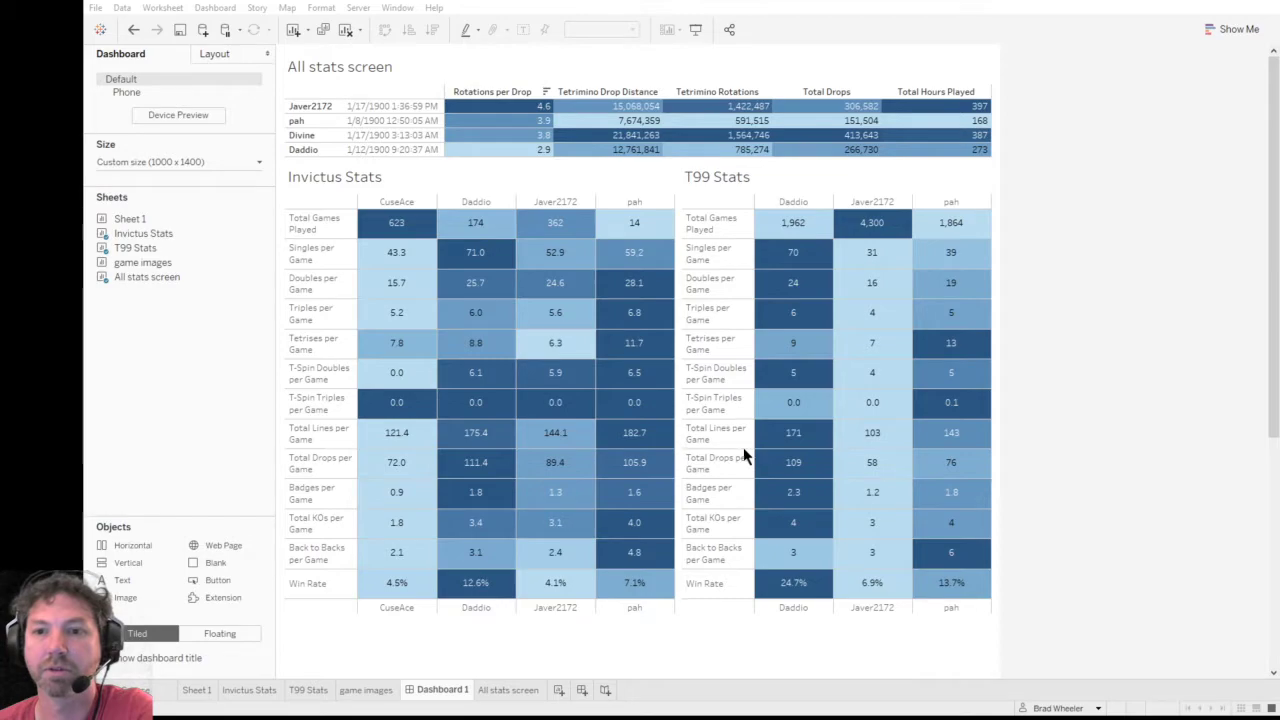
left_click(769, 450)
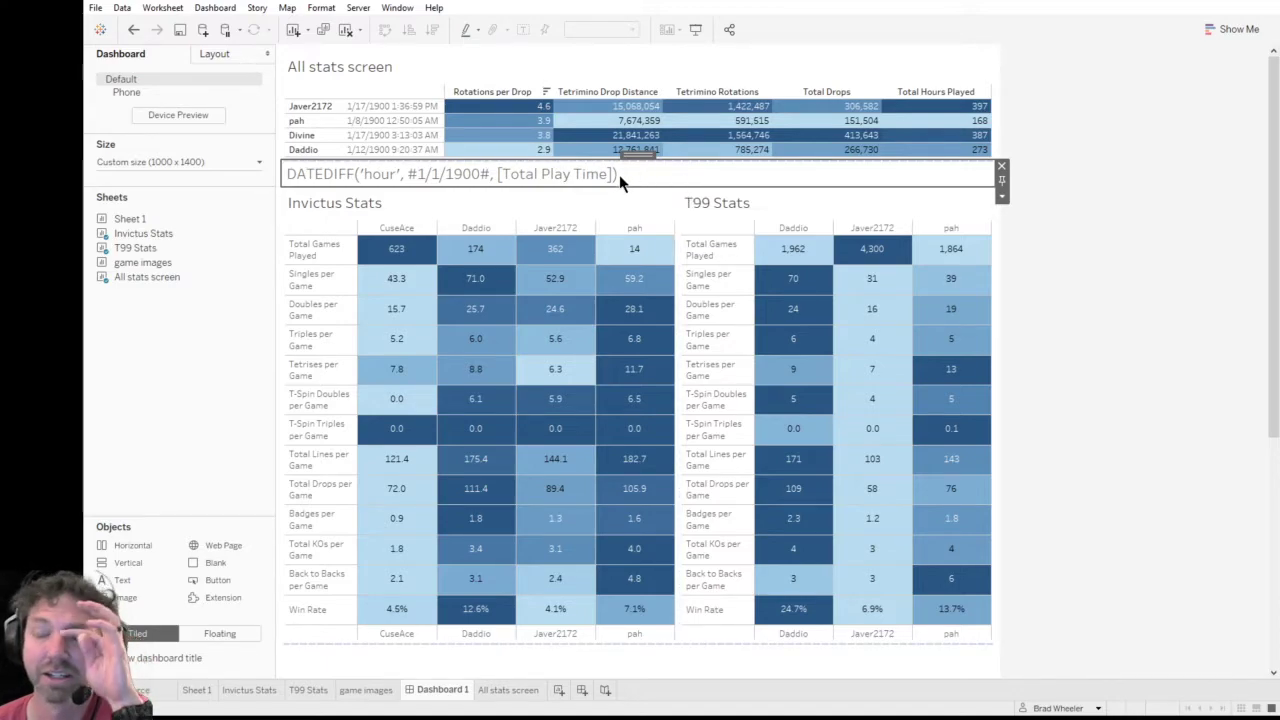
mouse_move(447, 289)
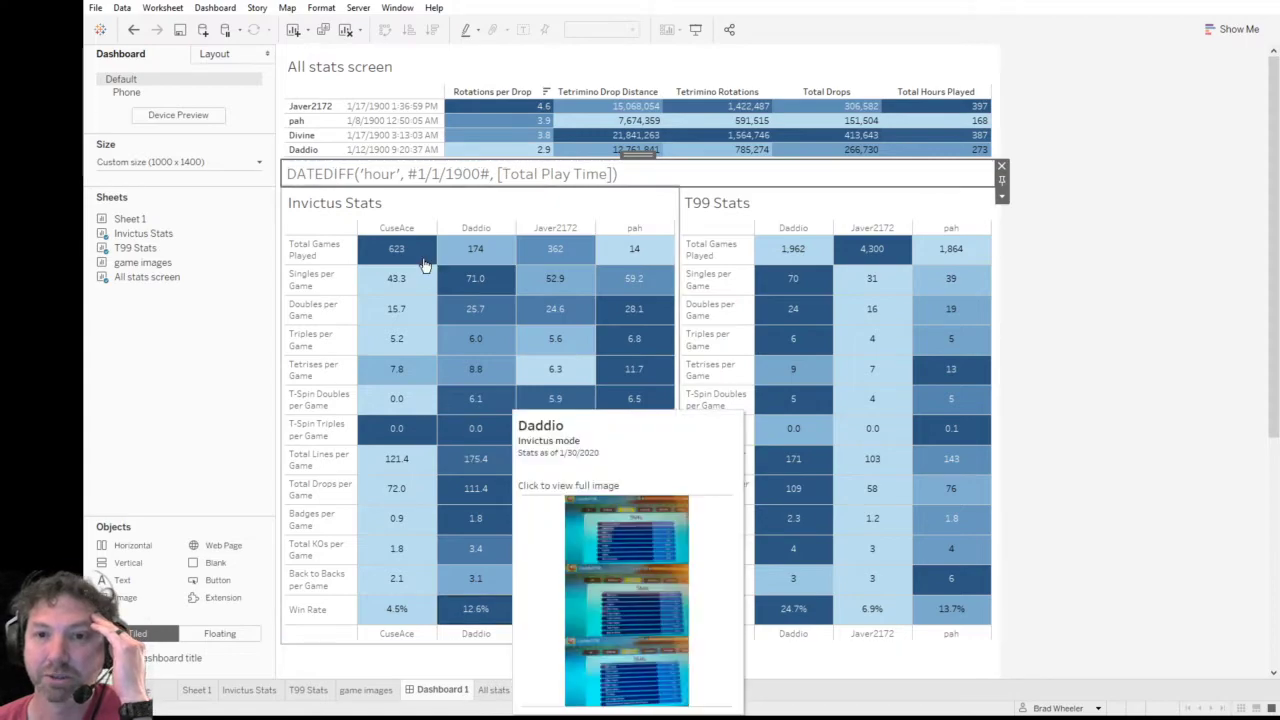
mouse_move(424, 265)
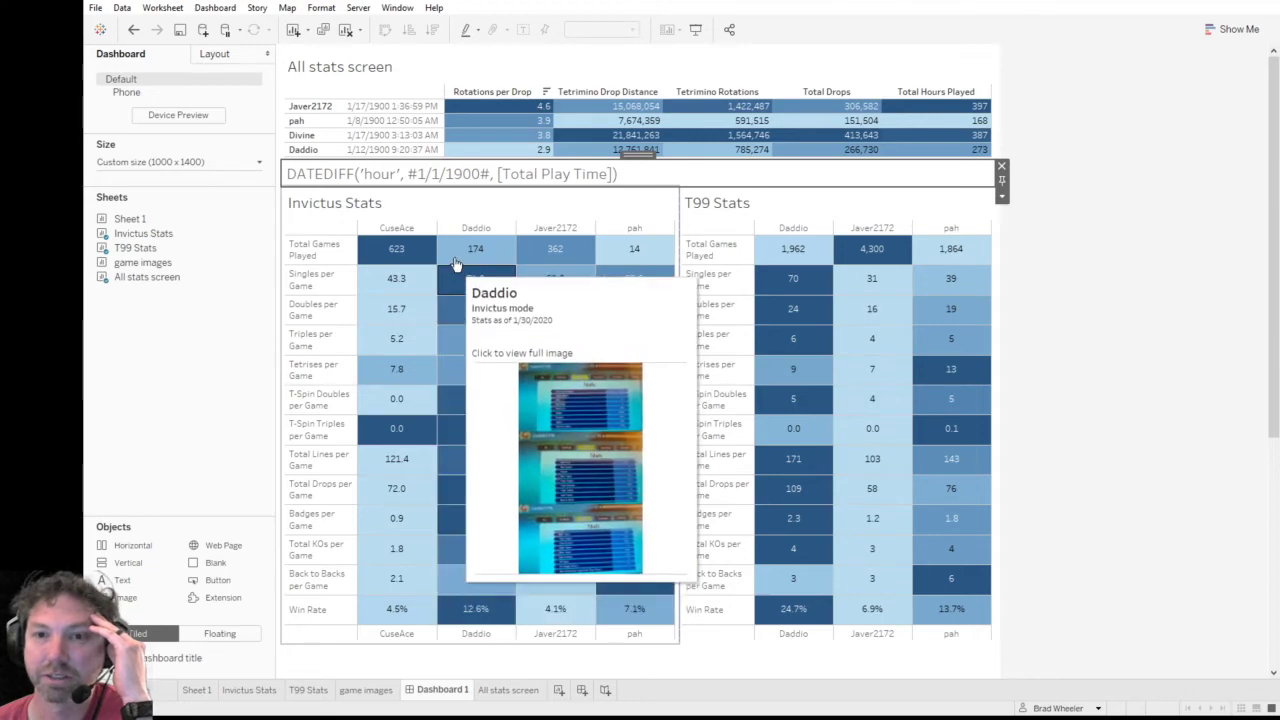
mouse_move(566, 240)
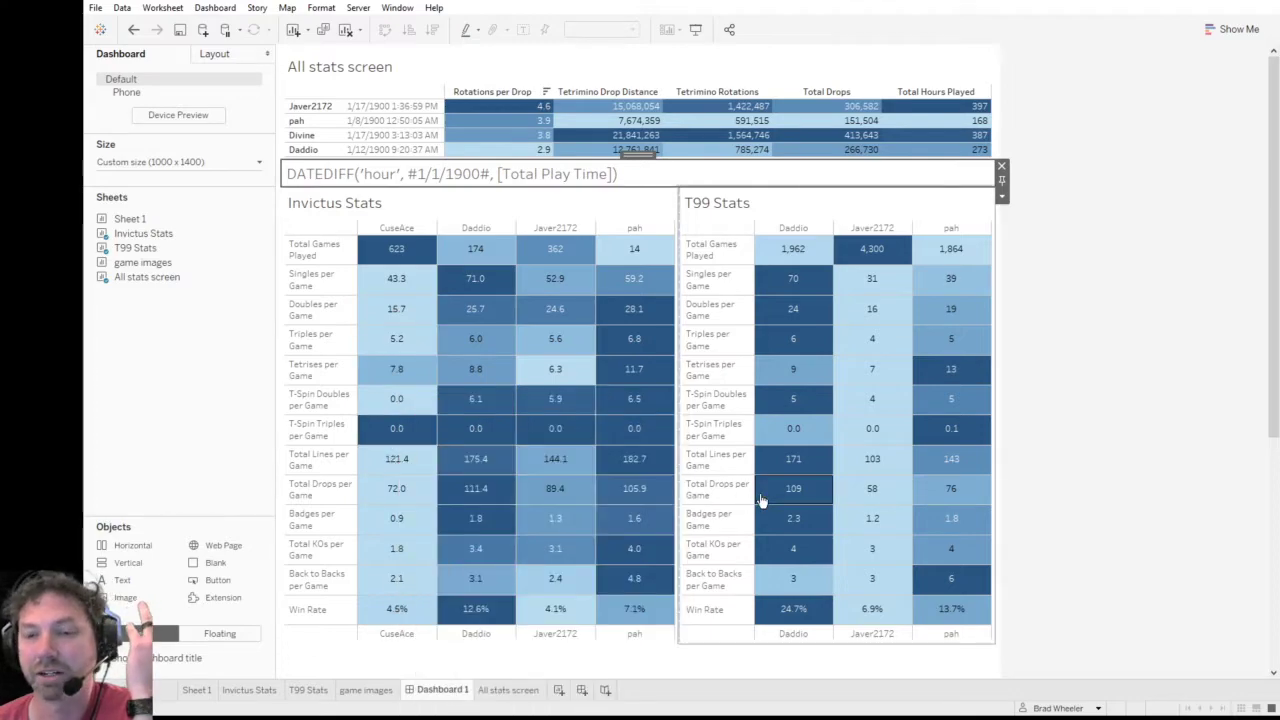
- Remove the text object with the DATEDIFF formula from Dashboard 1
mouse_move(831, 499)
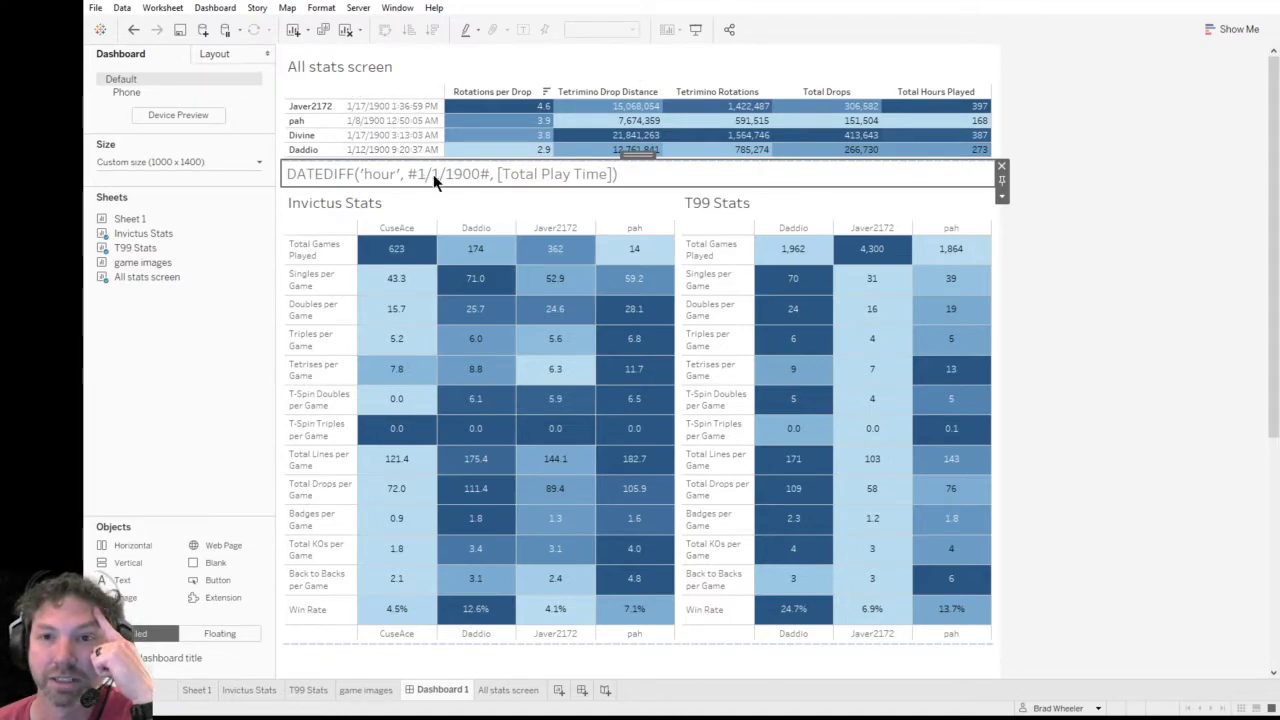
mouse_move(955, 115)
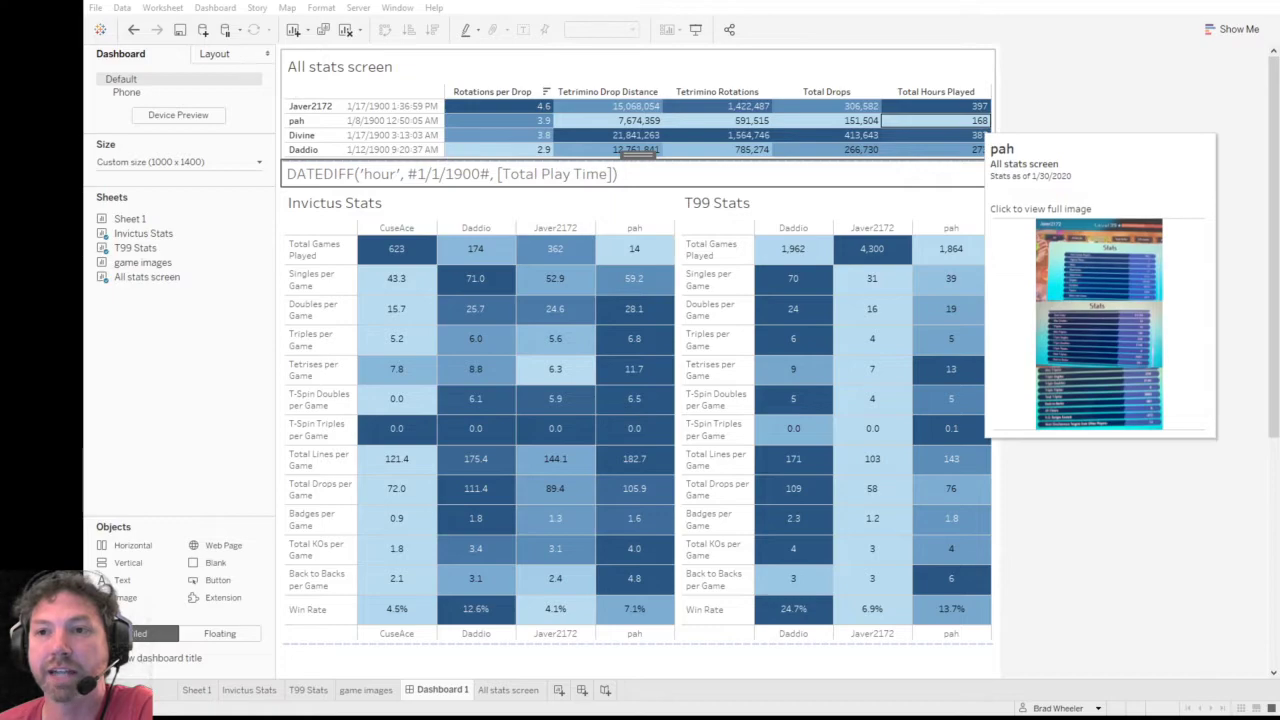
left_click(637, 156)
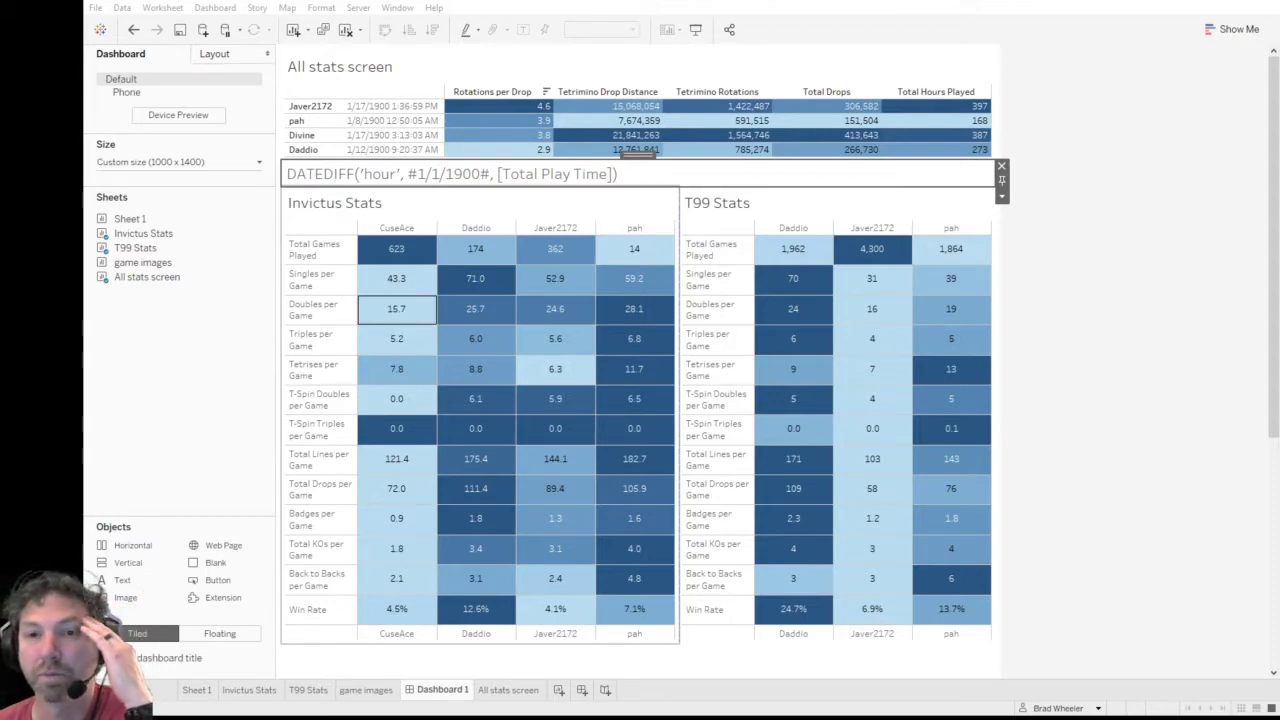
left_click(1001, 165)
- On the All stats screen worksheet, remove Total Play Time from the rows and move Total Hours Played to first among the measure values
left_click(697, 70)
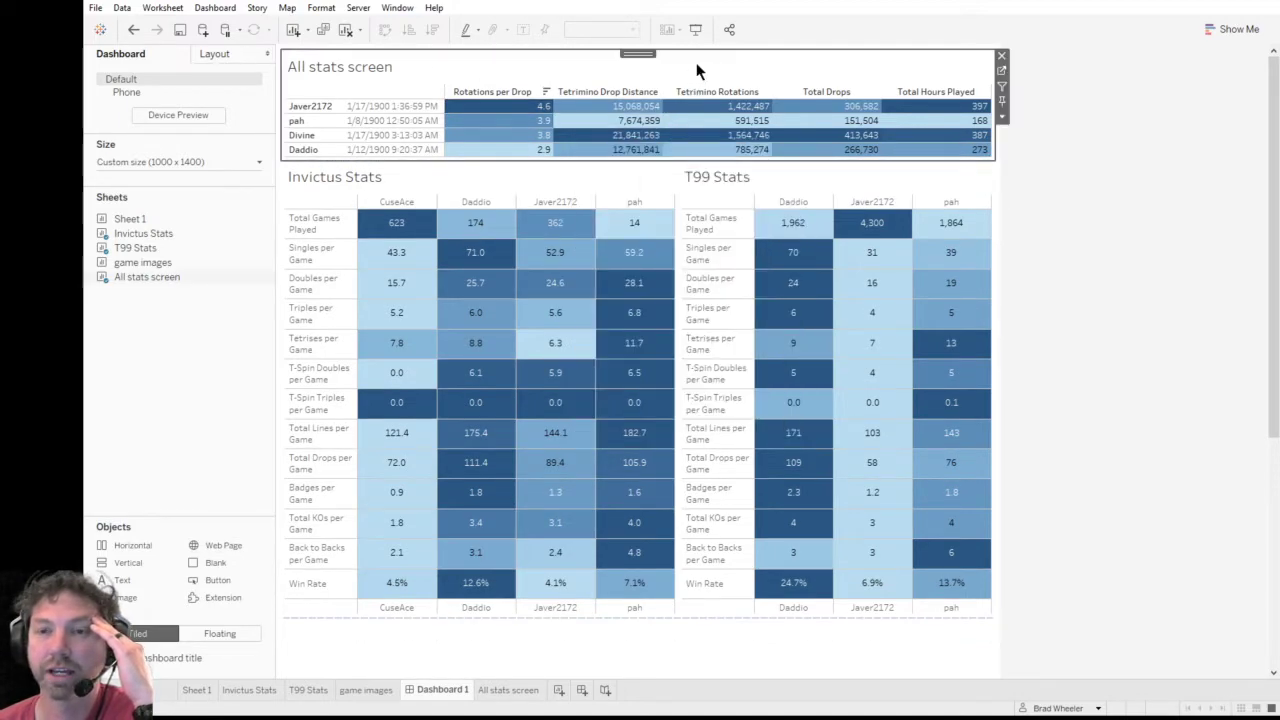
left_click(1001, 70)
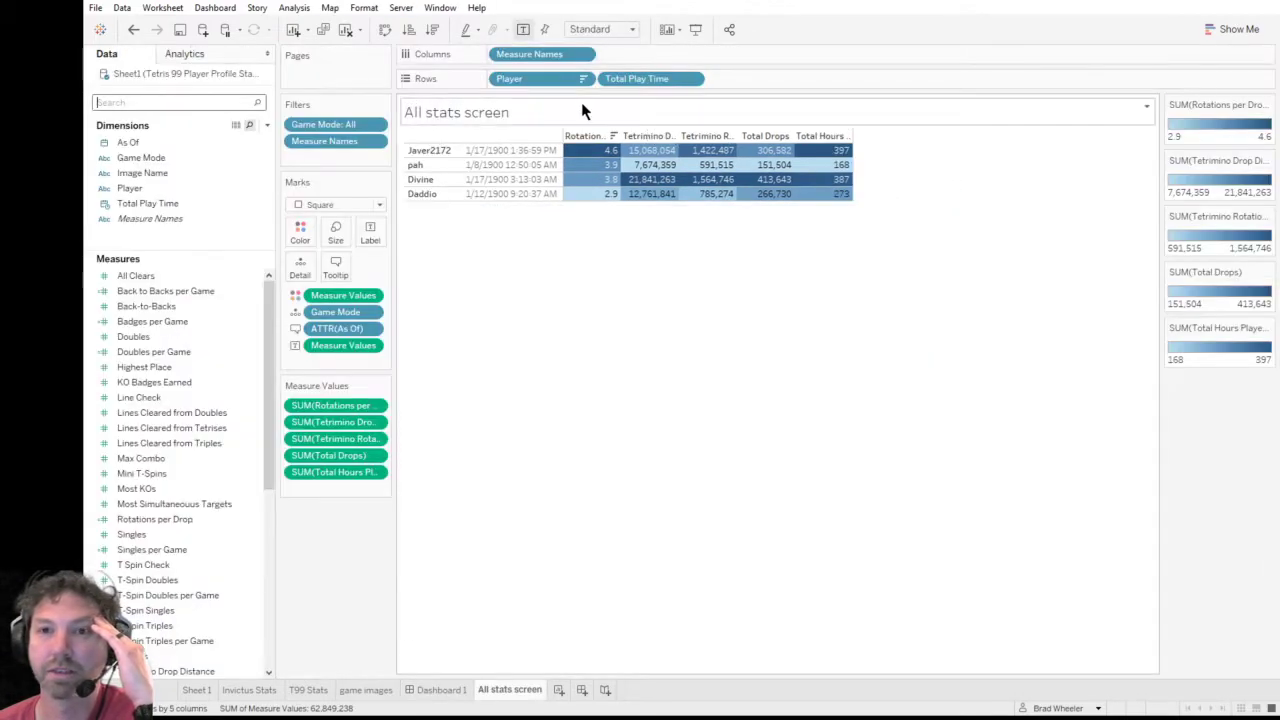
left_click_drag(651, 80, 740, 564)
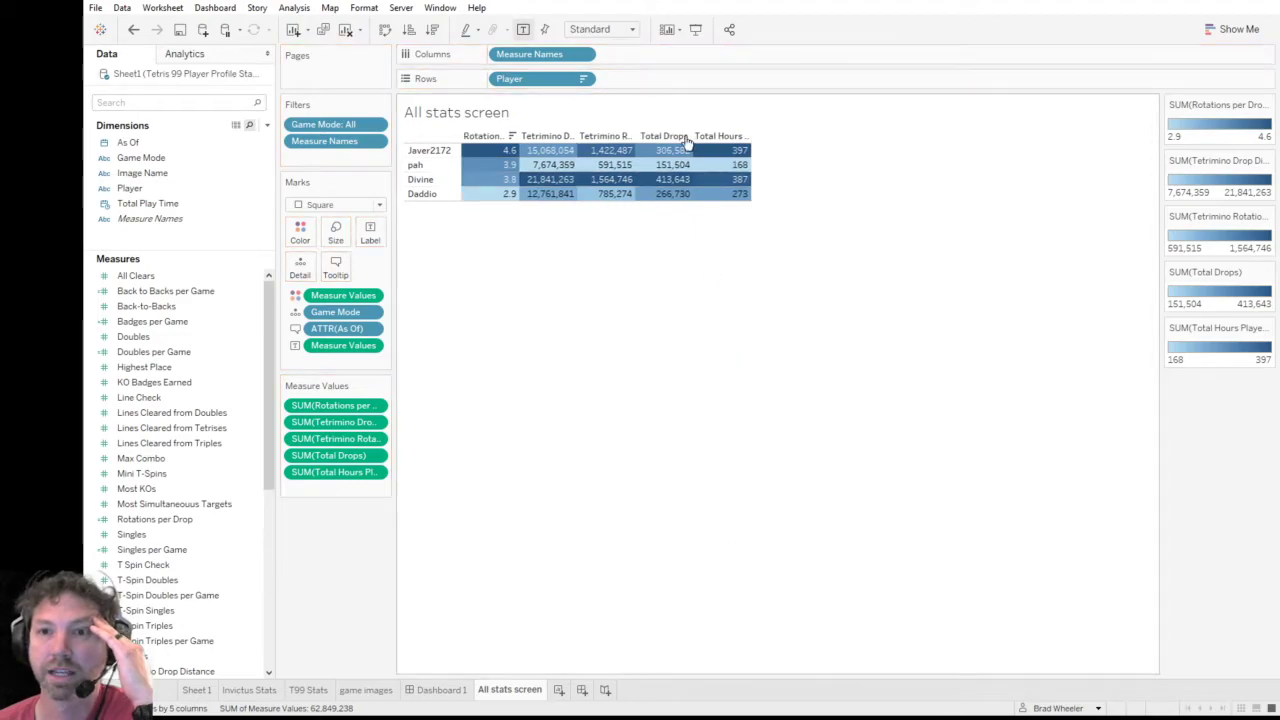
left_click_drag(340, 472, 347, 405)
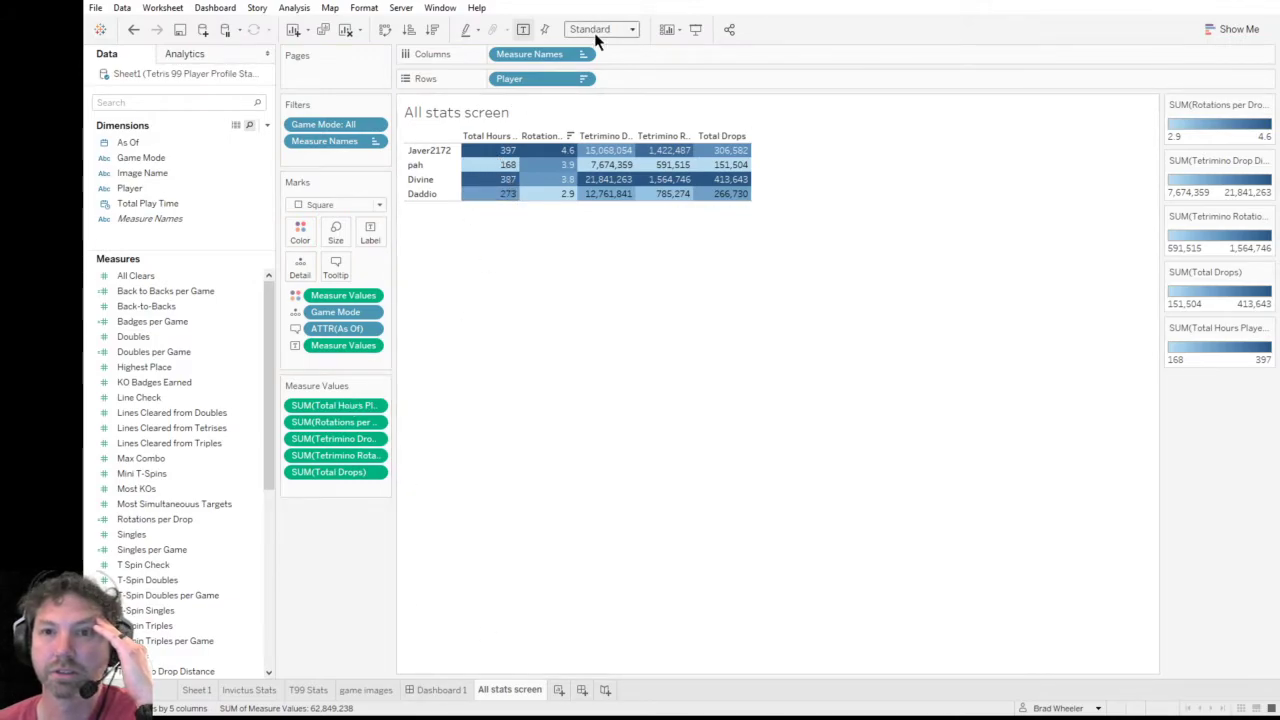
- Set the All stats screen table to Fit Width and make its rows taller
left_click(619, 52)
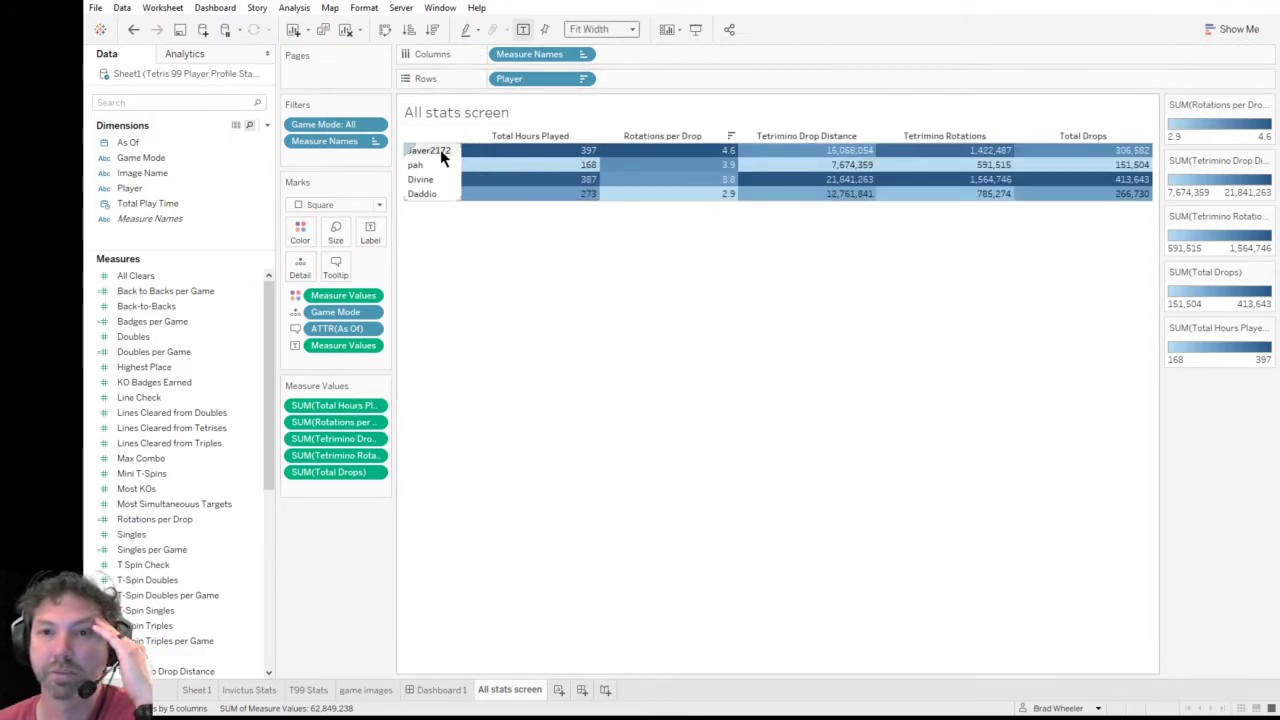
left_click_drag(435, 157, 435, 165)
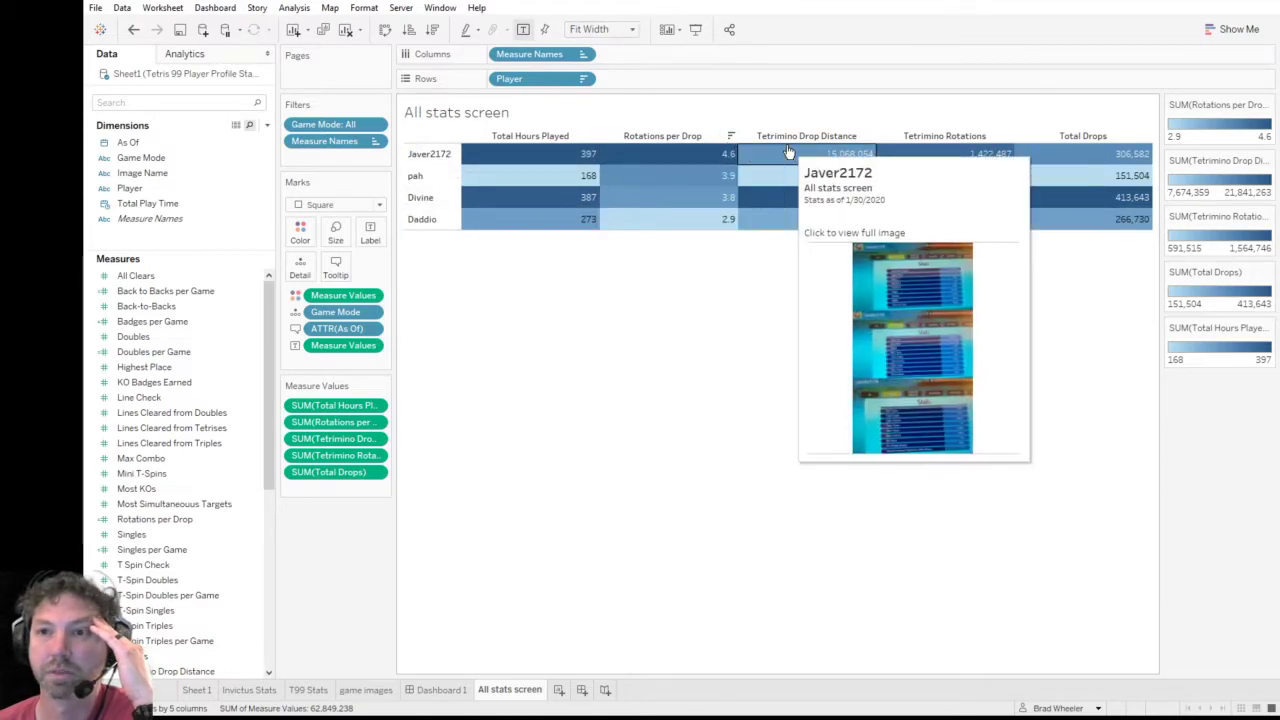
- Reorder the measure values so Tetrimino Rotations and Total Drops come directly after Total Hours Played
left_click_drag(338, 474, 346, 420)
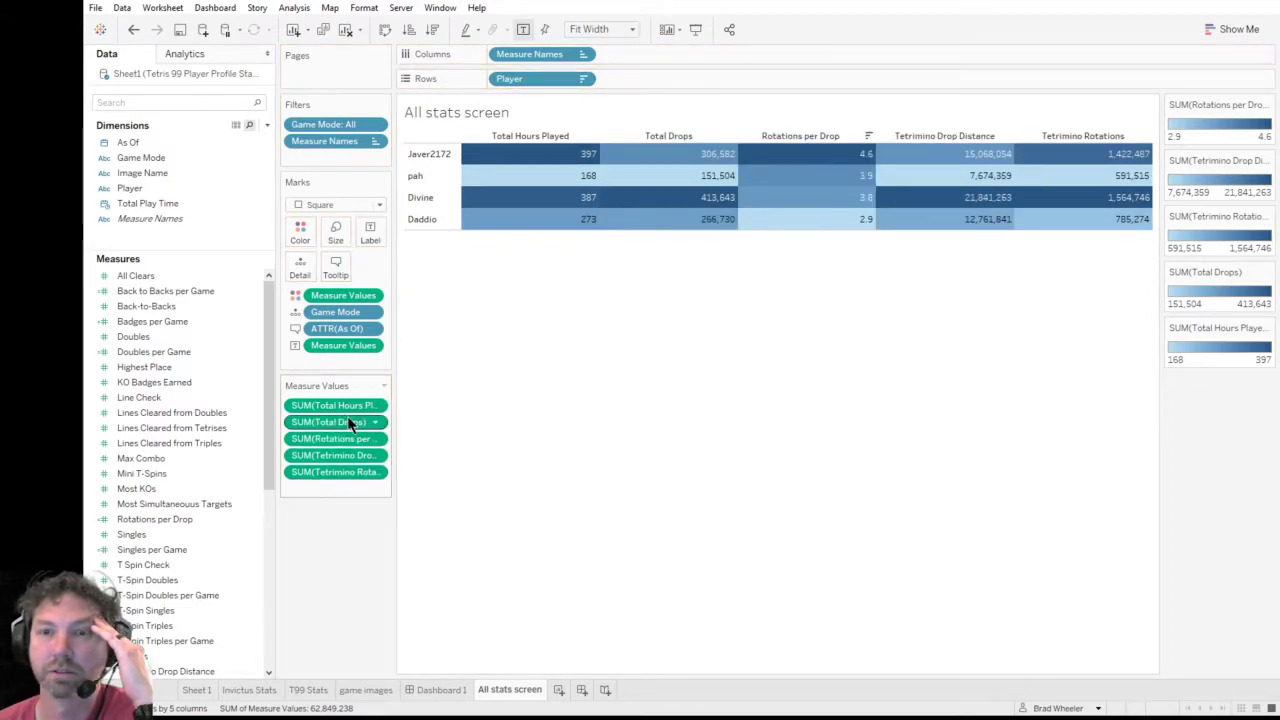
mouse_move(838, 163)
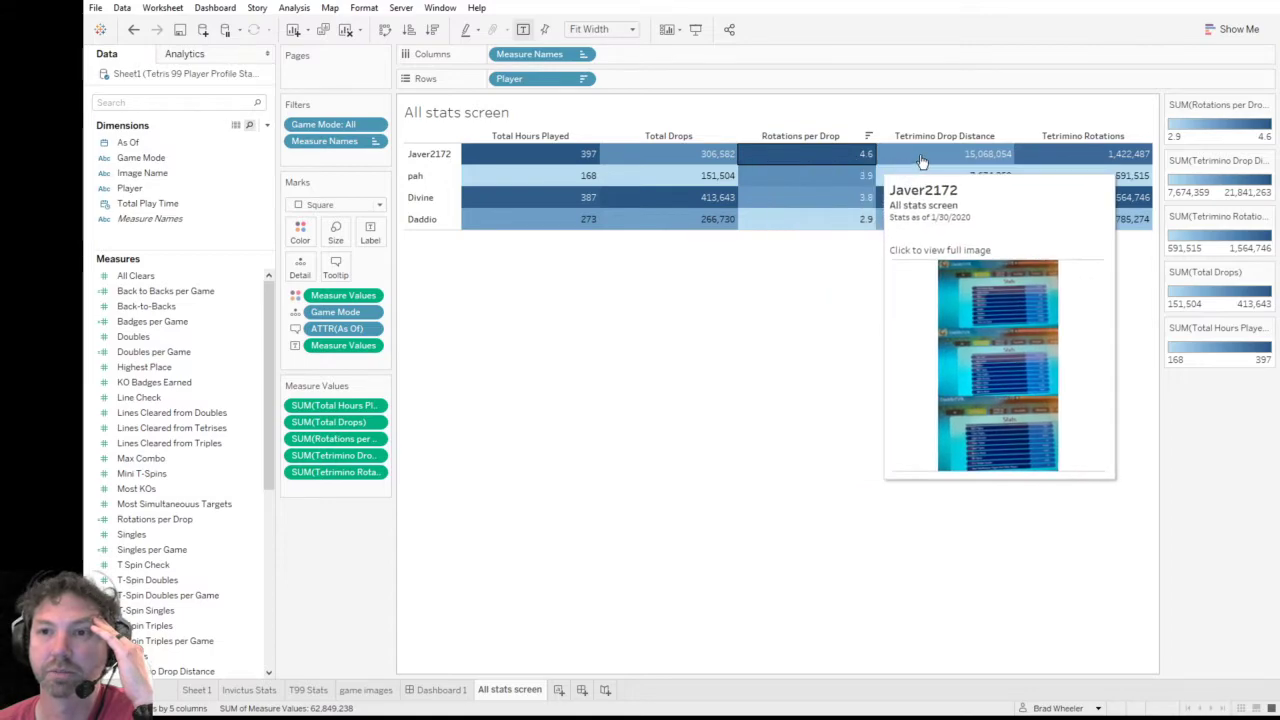
left_click_drag(330, 480, 339, 421)
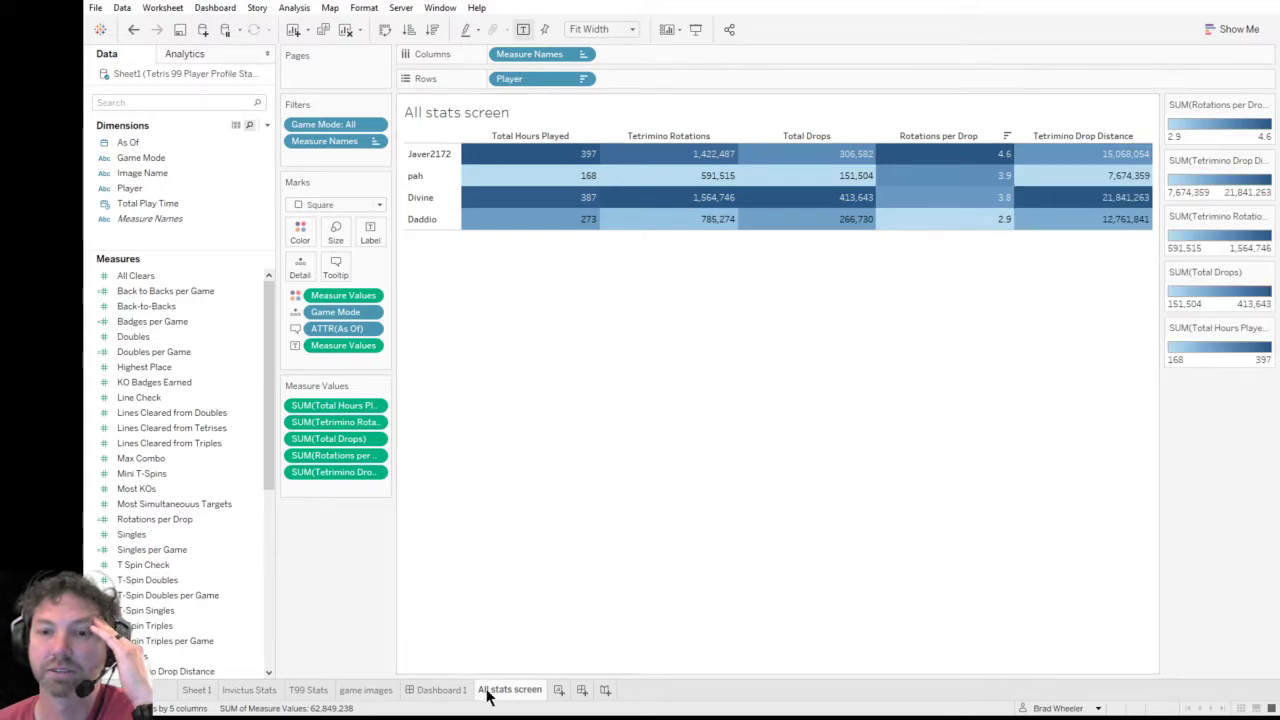
- On Dashboard 1, apply light gray title shading to All stats screen, Invictus Stats and T99 Stats
left_click(445, 690)
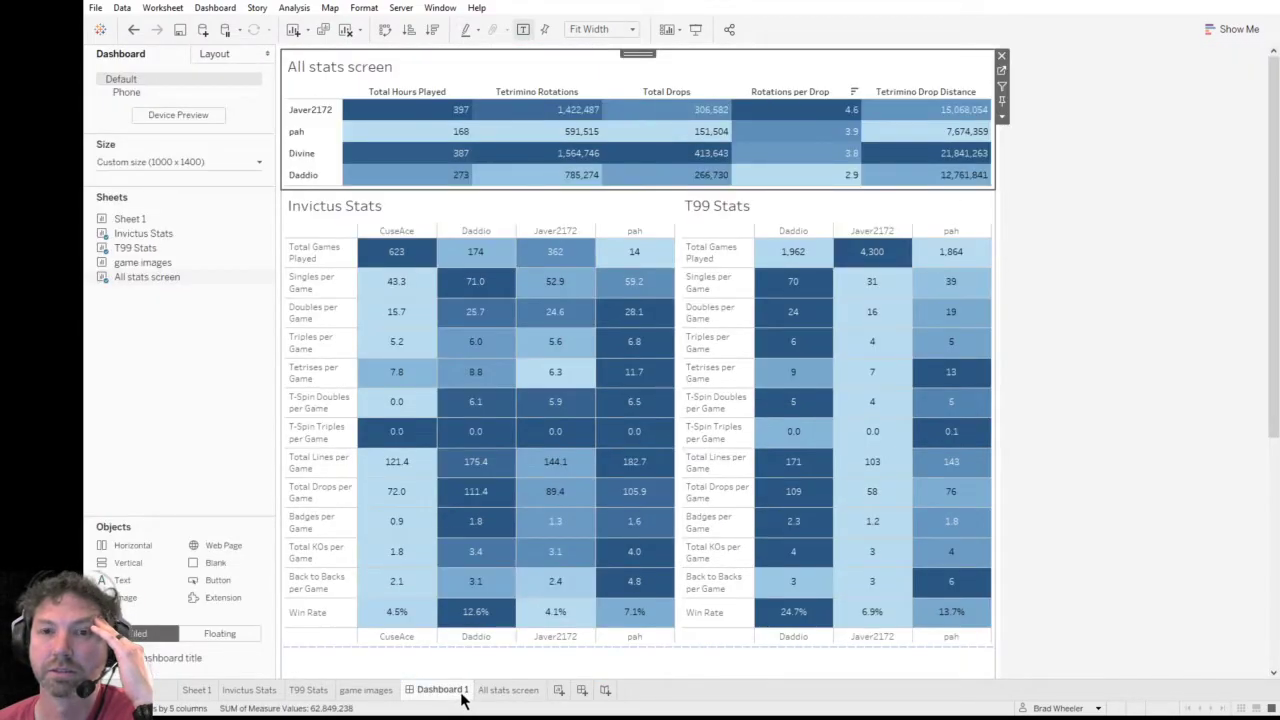
left_click(497, 118)
left_click(253, 104)
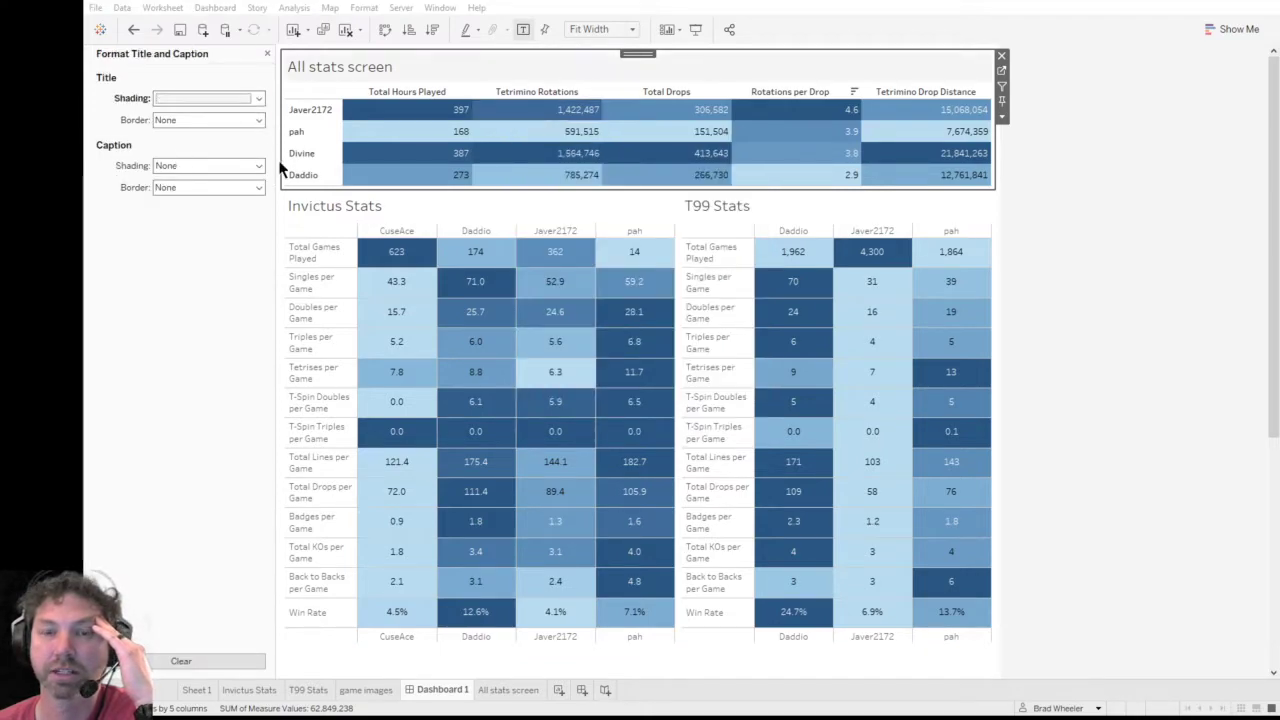
left_click(331, 206)
left_click(257, 100)
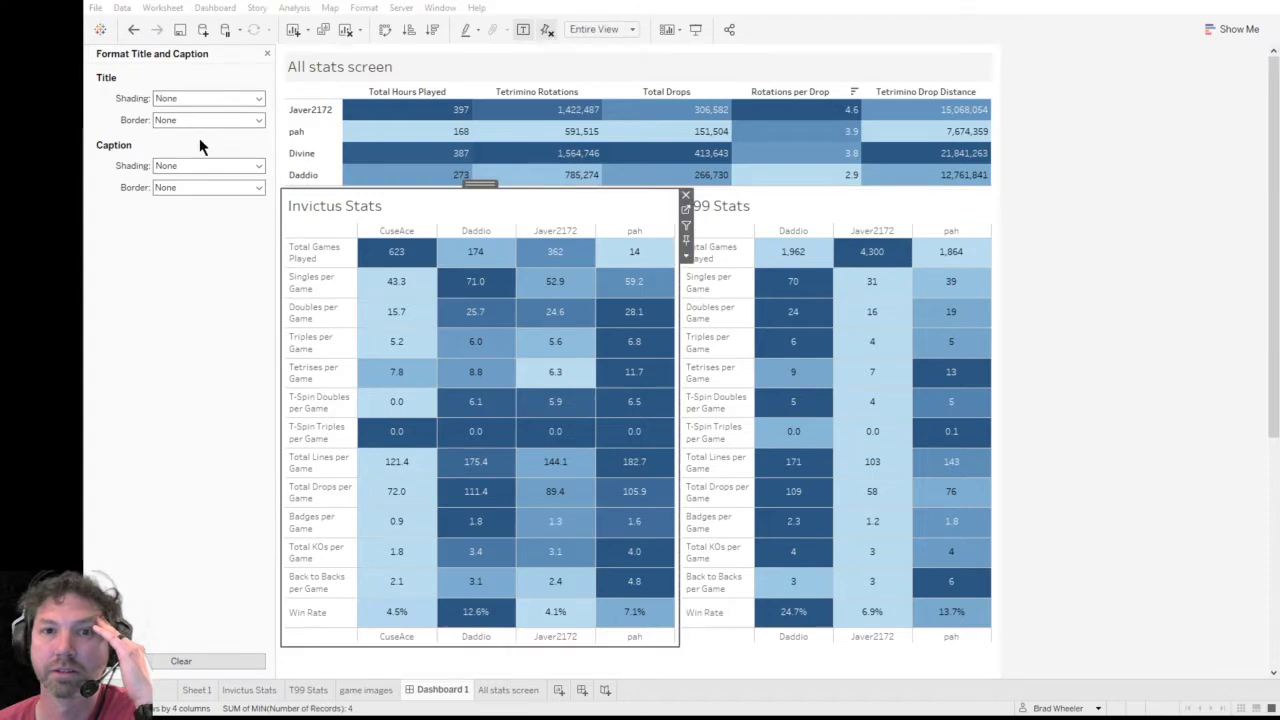
left_click(752, 210)
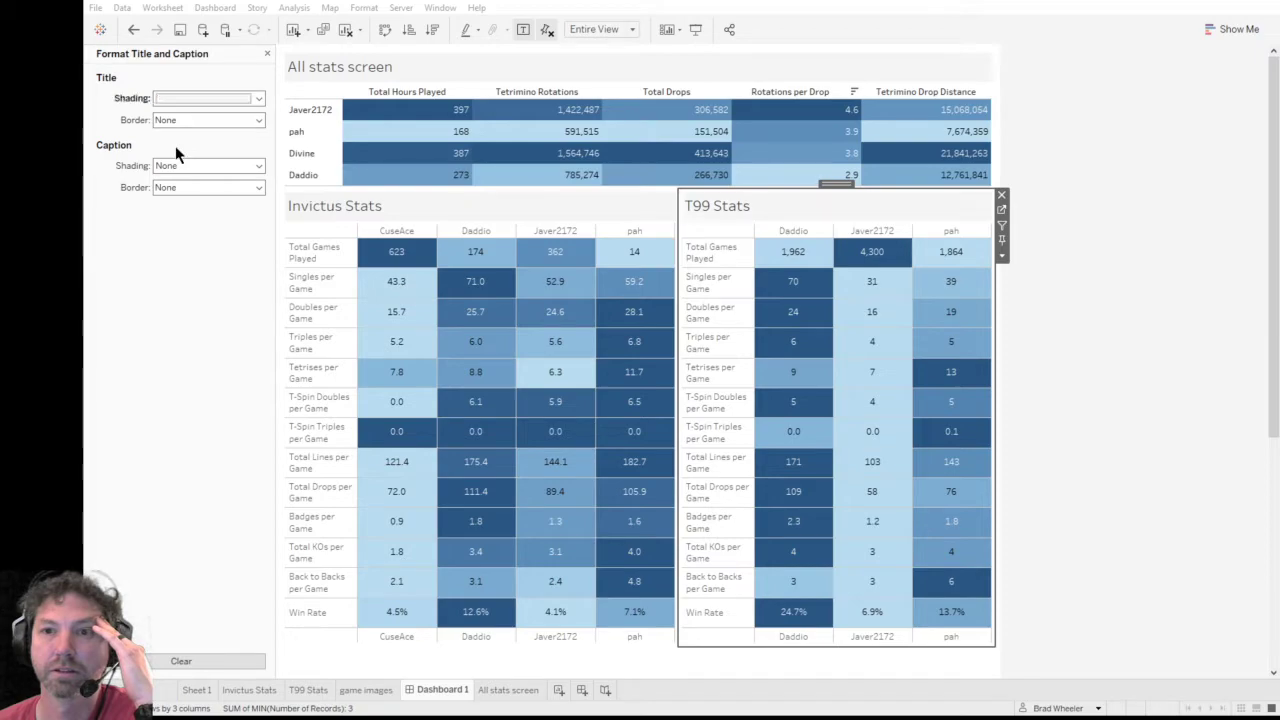
left_click(490, 65)
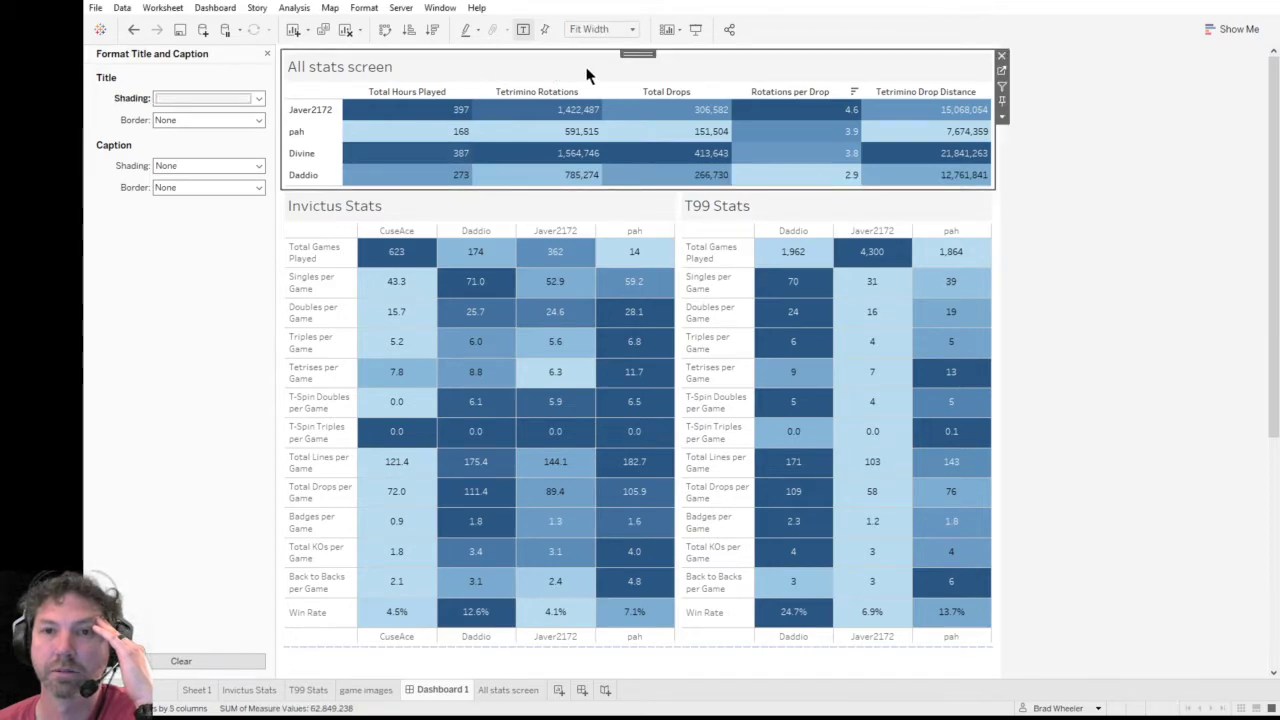
left_click(267, 53)
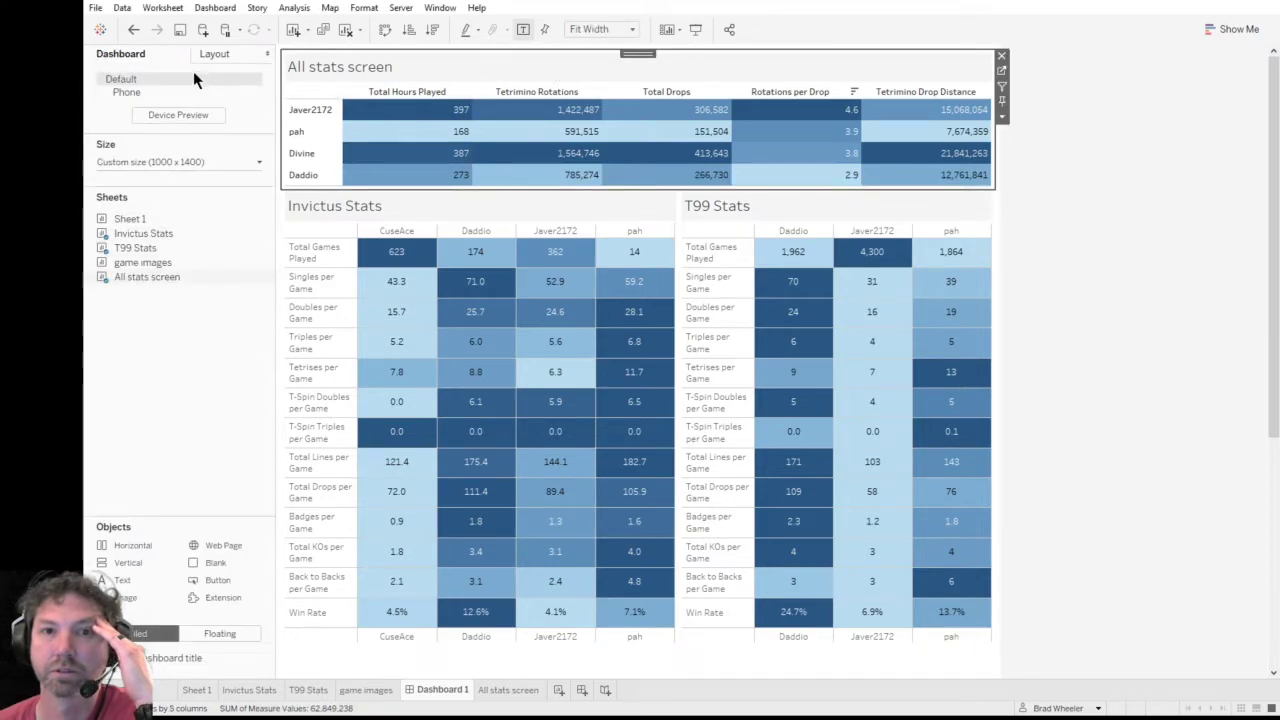
- Add a border around All stats screen, Invictus Stats and T99 Stats on the dashboard
left_click(217, 55)
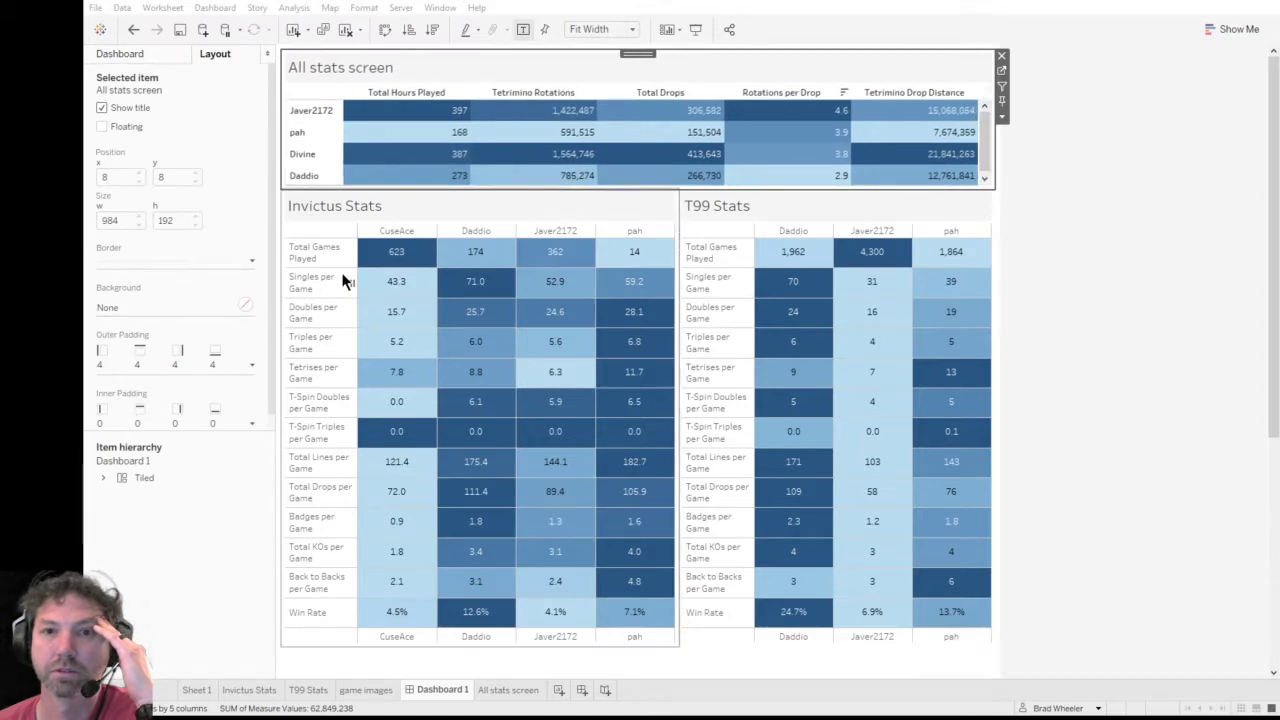
left_click(396, 204)
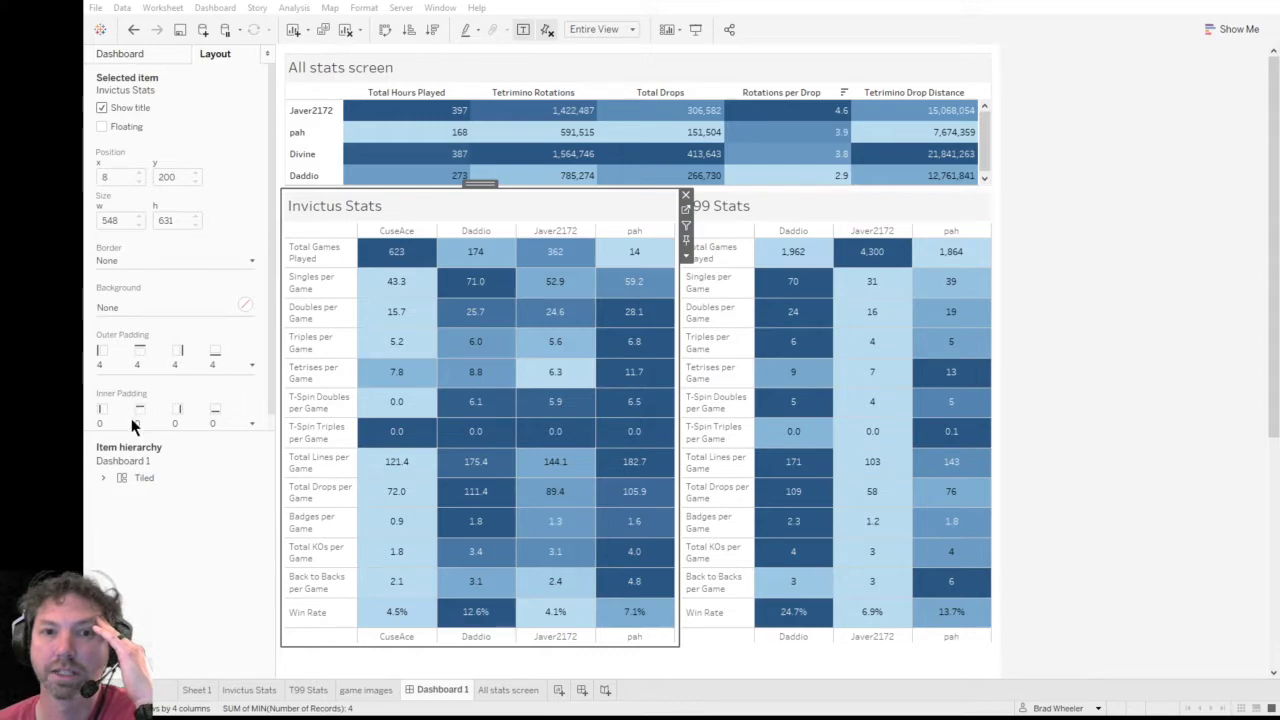
left_click(766, 212)
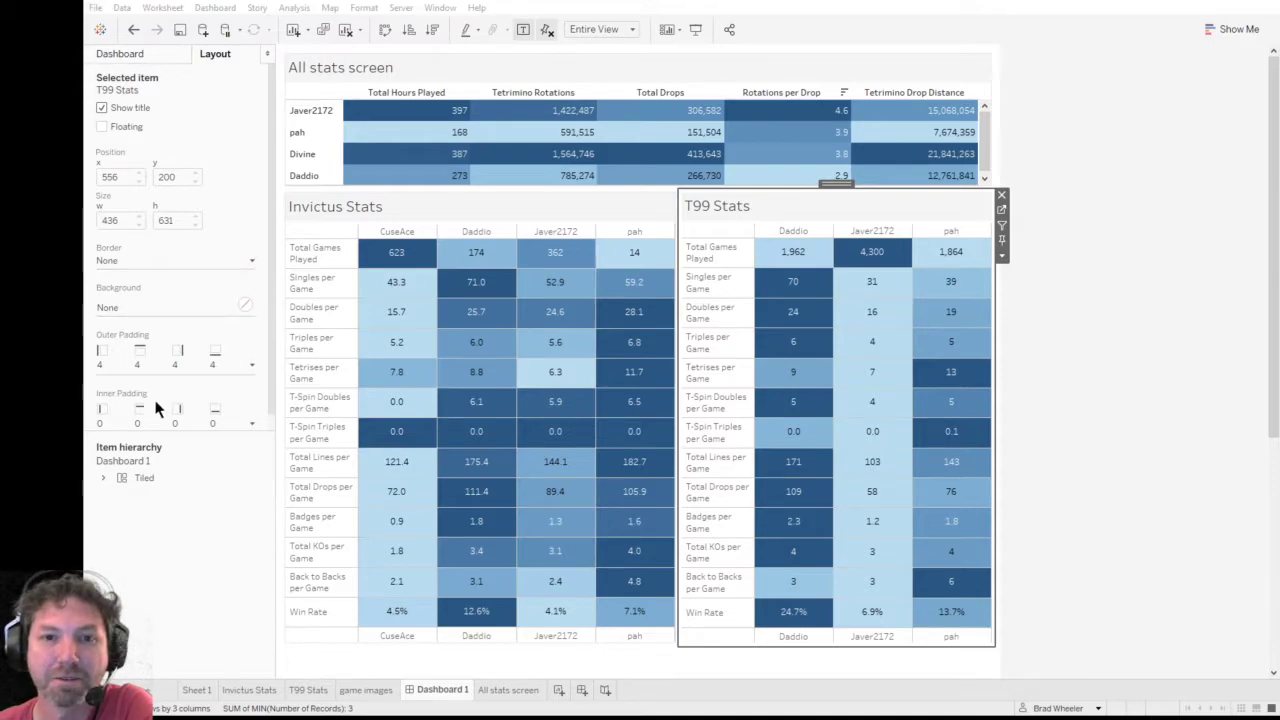
left_click(514, 204)
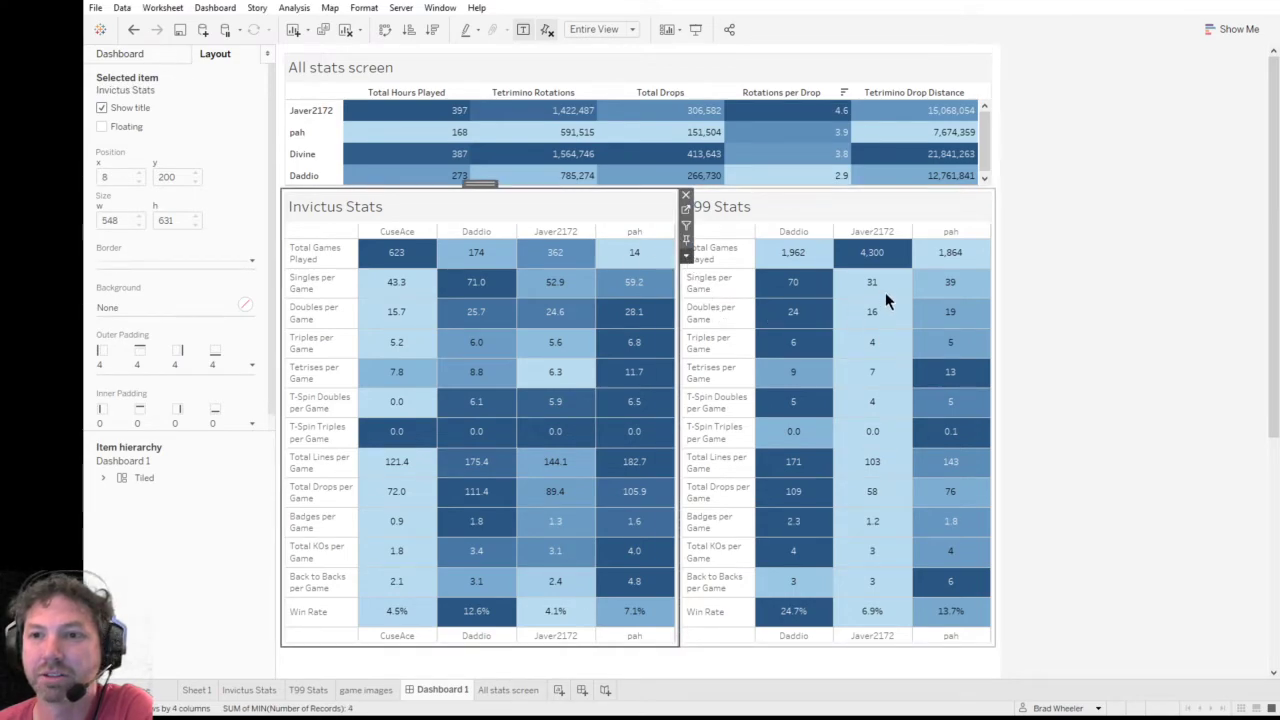
left_click(919, 205)
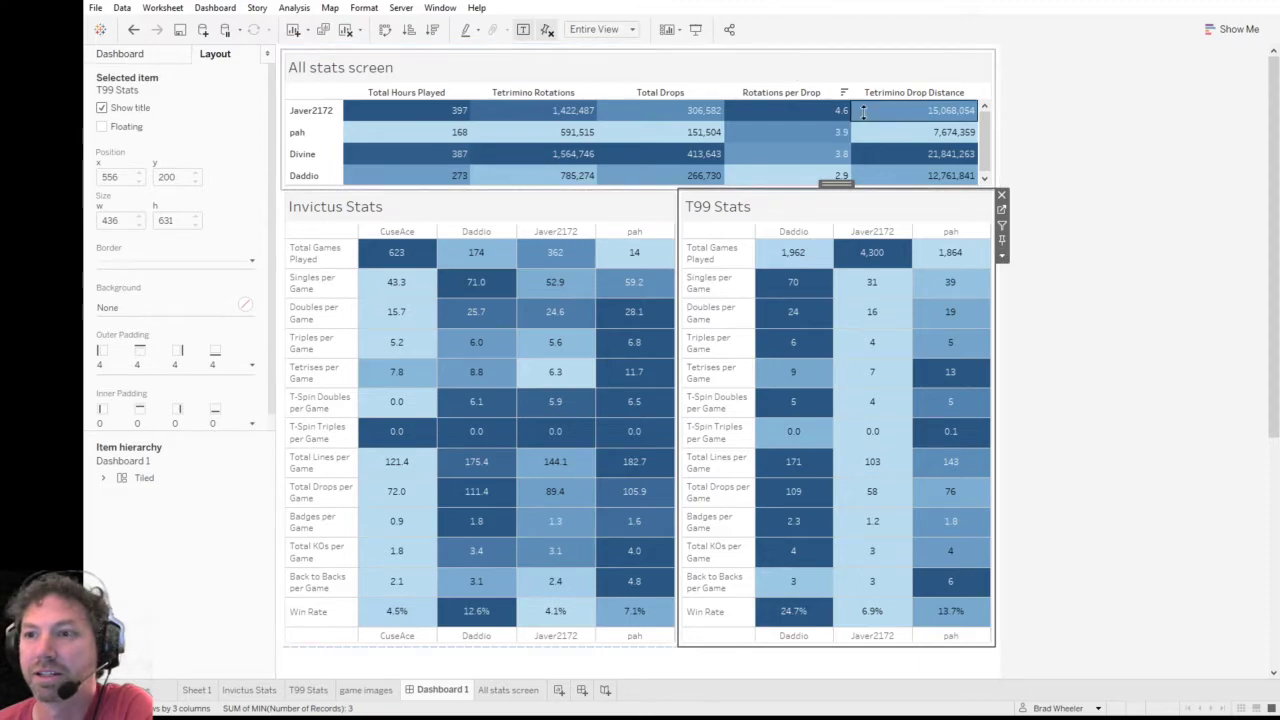
- Fit All stats screen to Entire View and set its height on the dashboard to 200
left_click(833, 52)
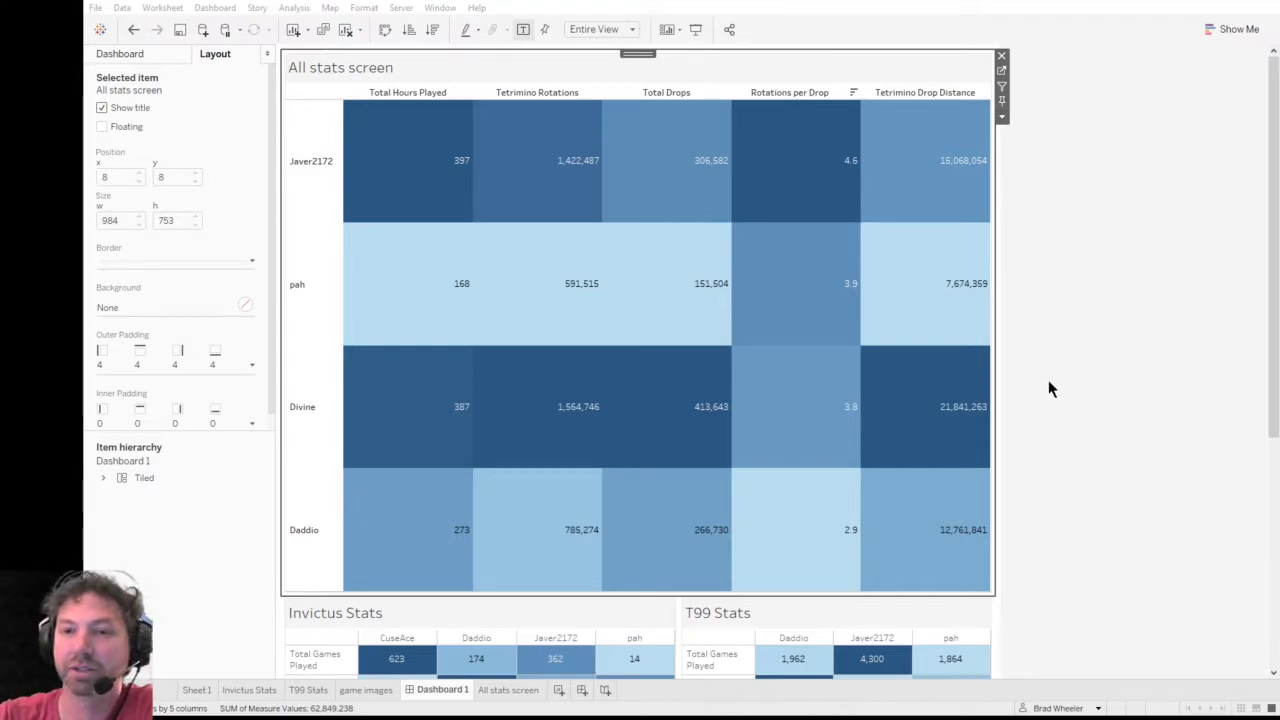
key("ctrl+z")
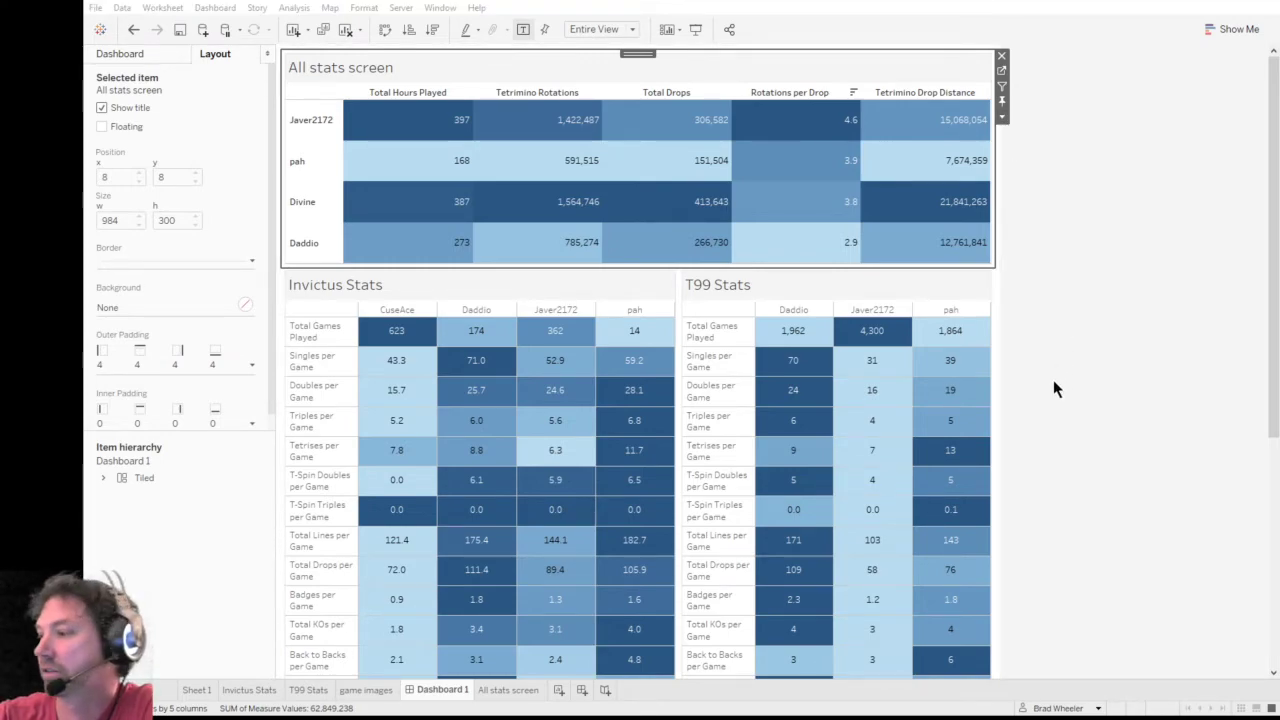
key("ctrl+z")
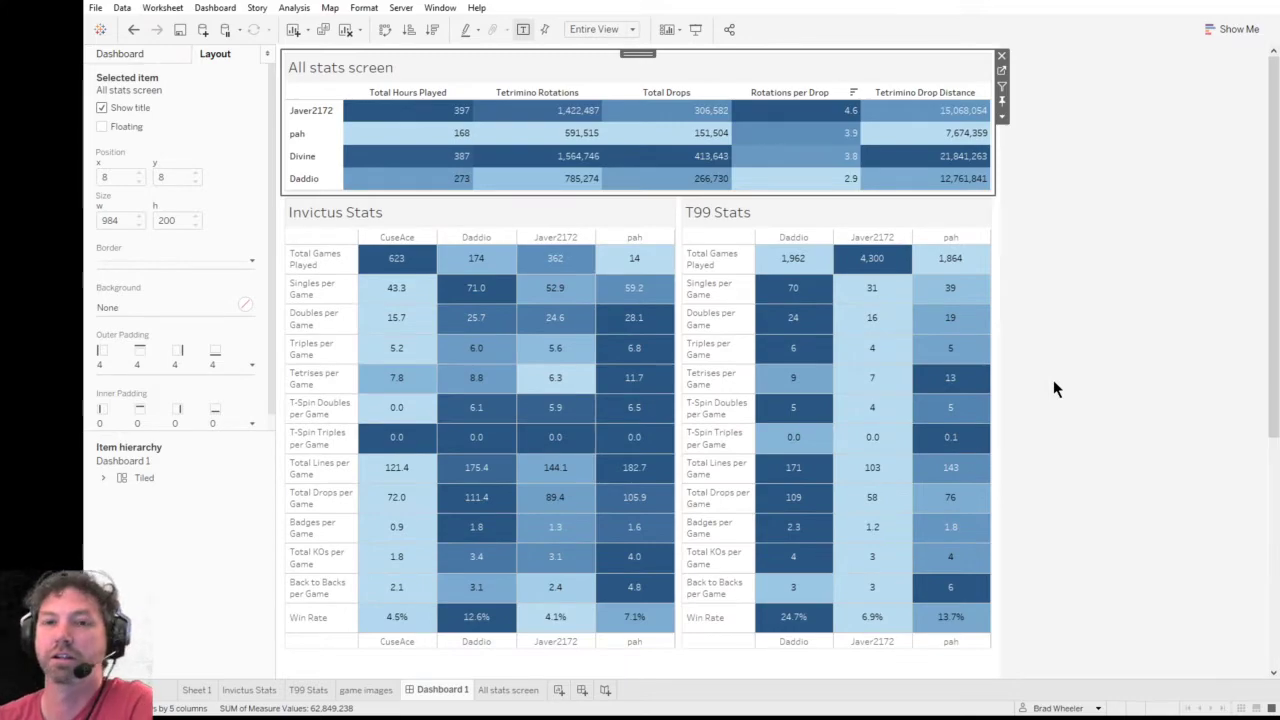